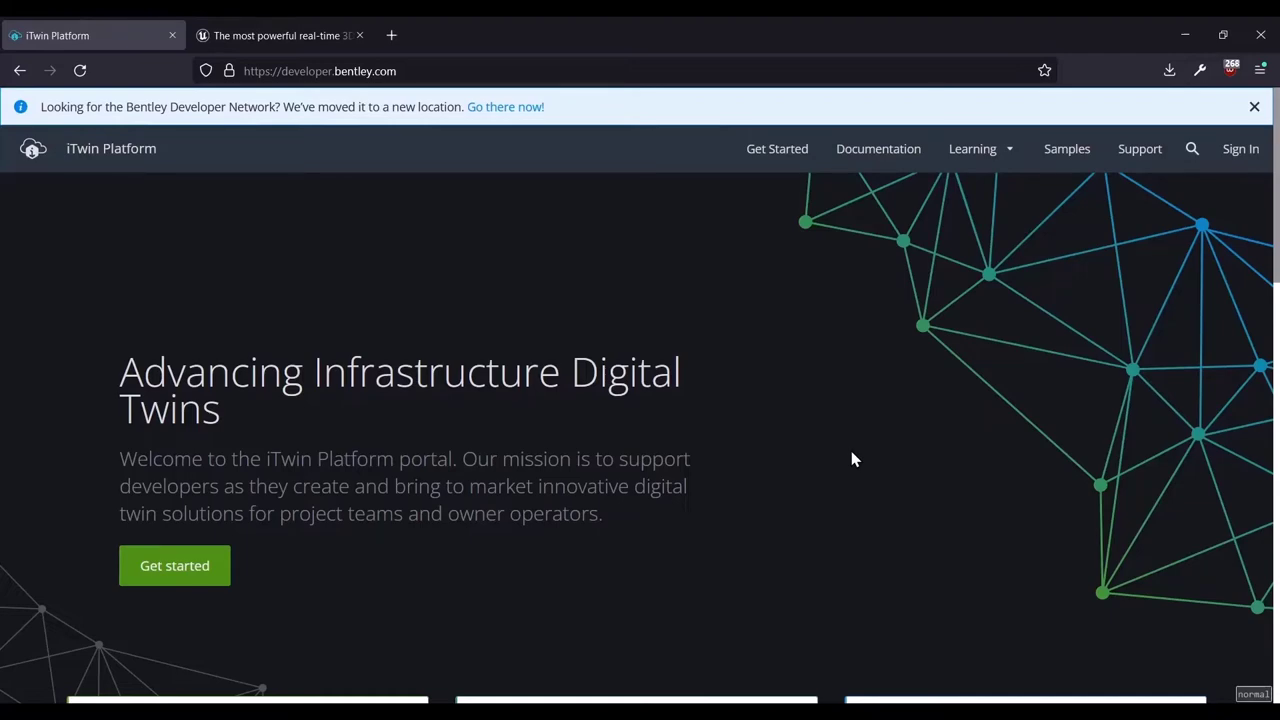
- Glance at the Unreal Engine website, then open the iTwin for Unreal page from the iTwin Platform documentation
{"action": "key", "text": "ctrl+Tab"}
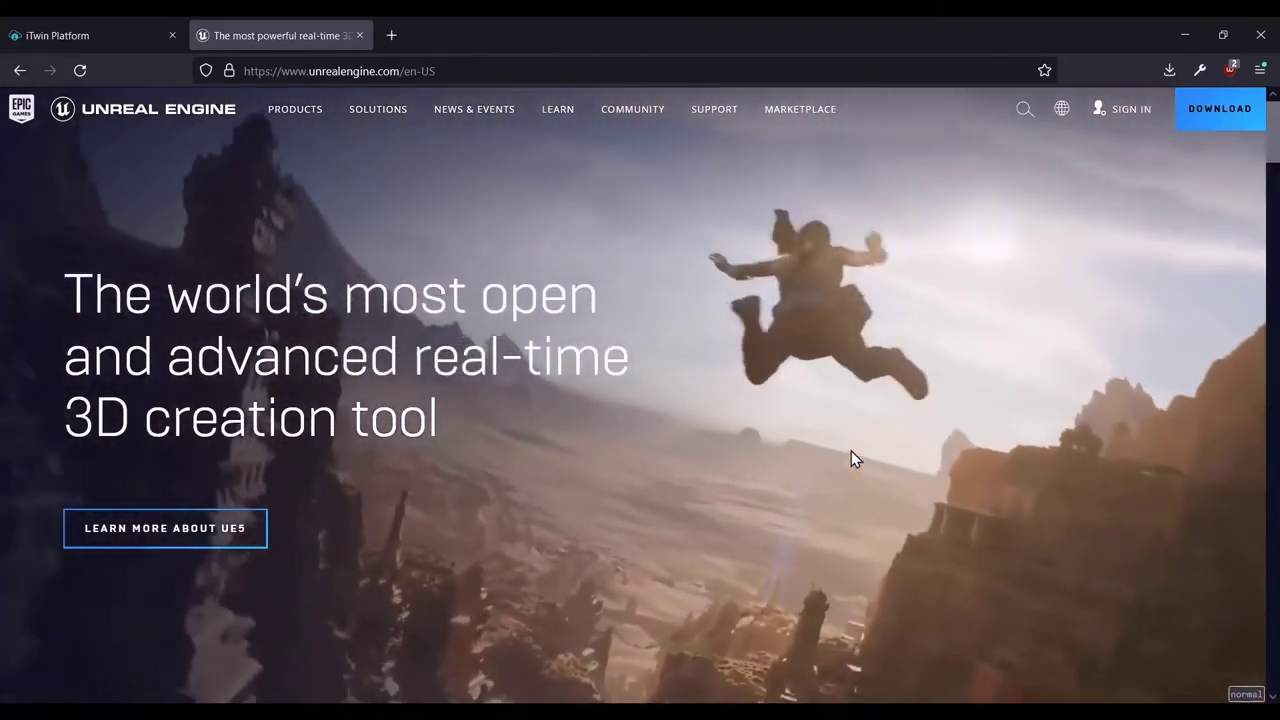
{"action": "key", "text": "ctrl+shift+Tab"}
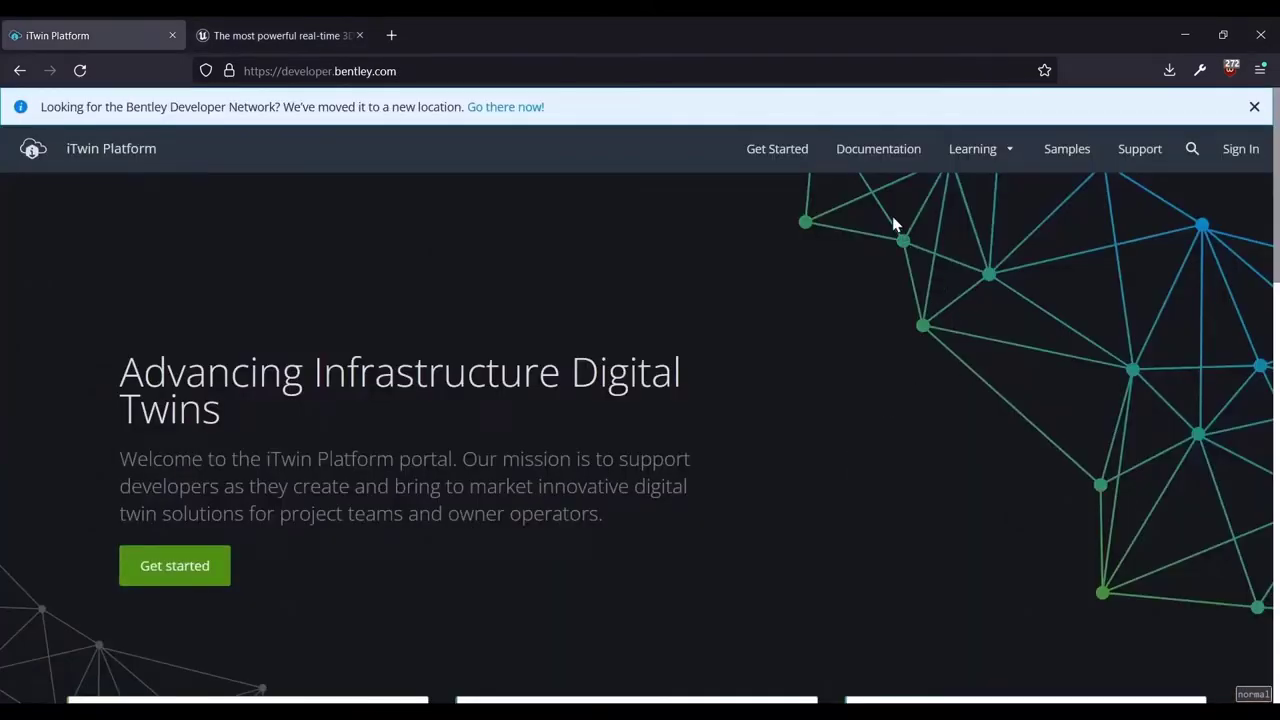
{"action": "left_click", "coordinate": [892, 162]}
{"action": "scroll", "coordinate": [1100, 520], "scroll_direction": "down", "scroll_amount": 3}
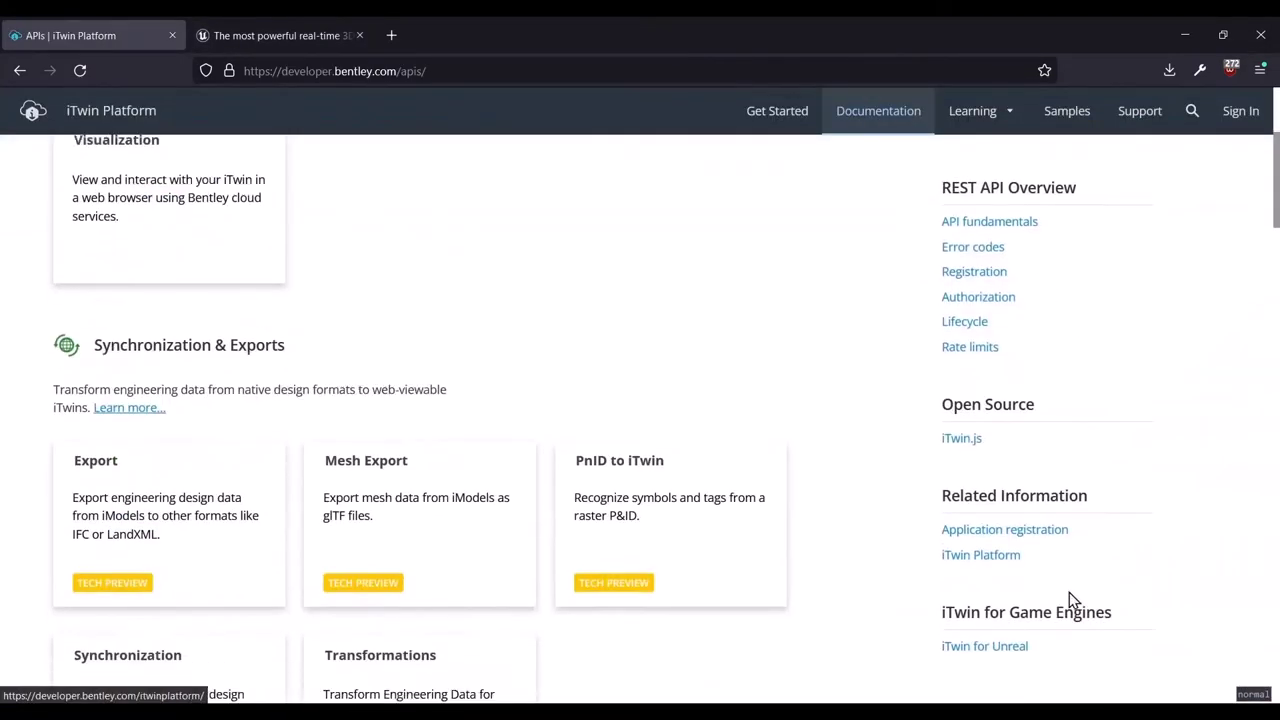
{"action": "left_click", "coordinate": [999, 648]}
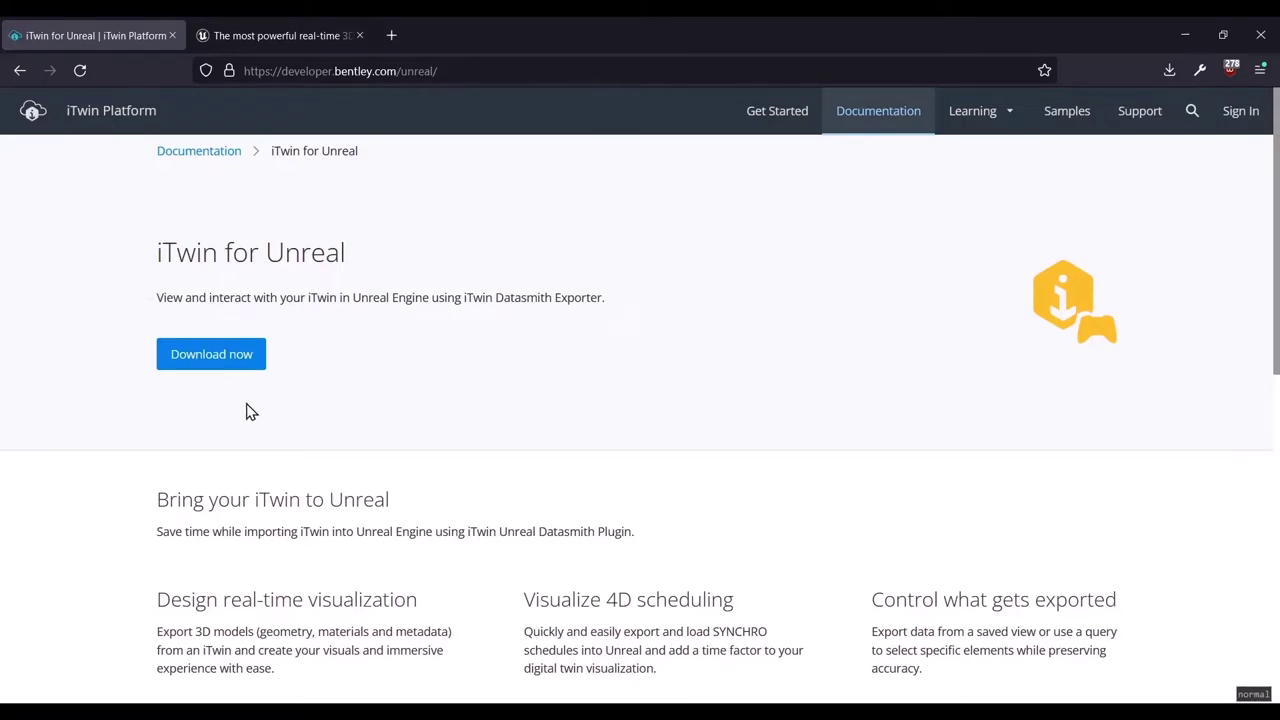
- Browse the overview, documentation and tutorials pages of the iTwin Unreal Integration
{"action": "scroll", "coordinate": [258, 424], "scroll_direction": "down", "scroll_amount": 7}
{"action": "left_click", "coordinate": [291, 543]}
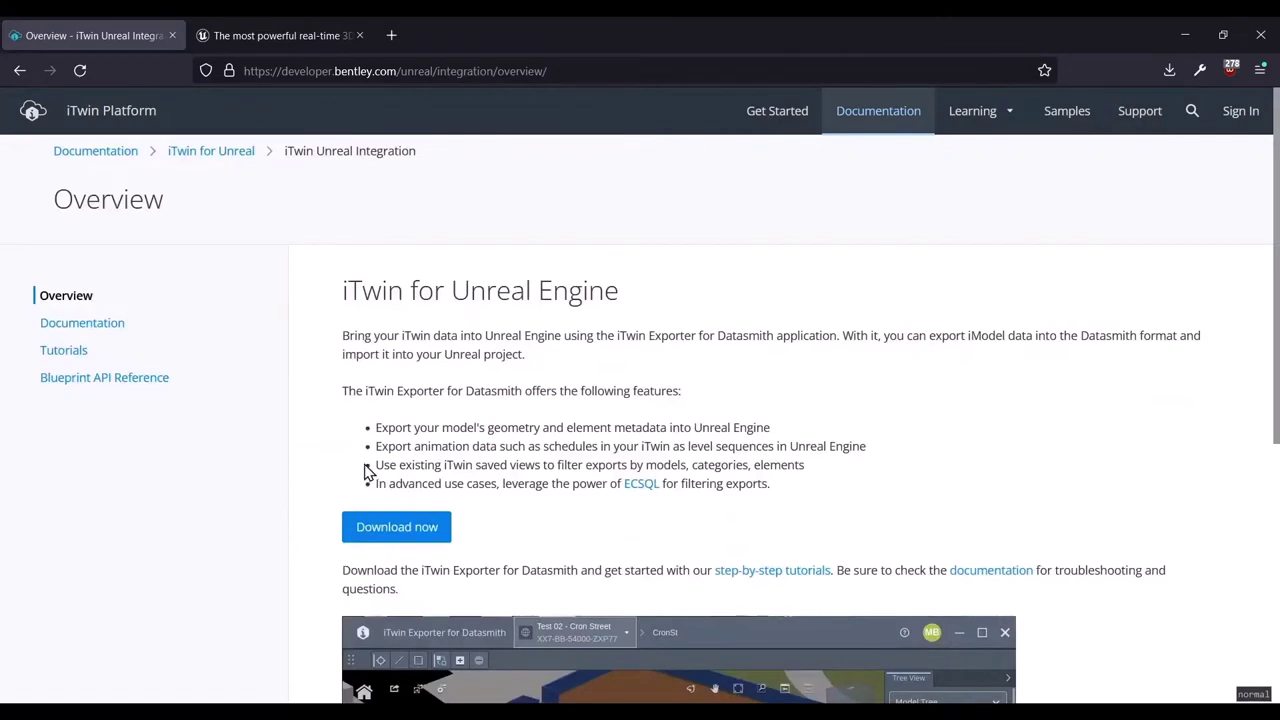
{"action": "left_click", "coordinate": [55, 323]}
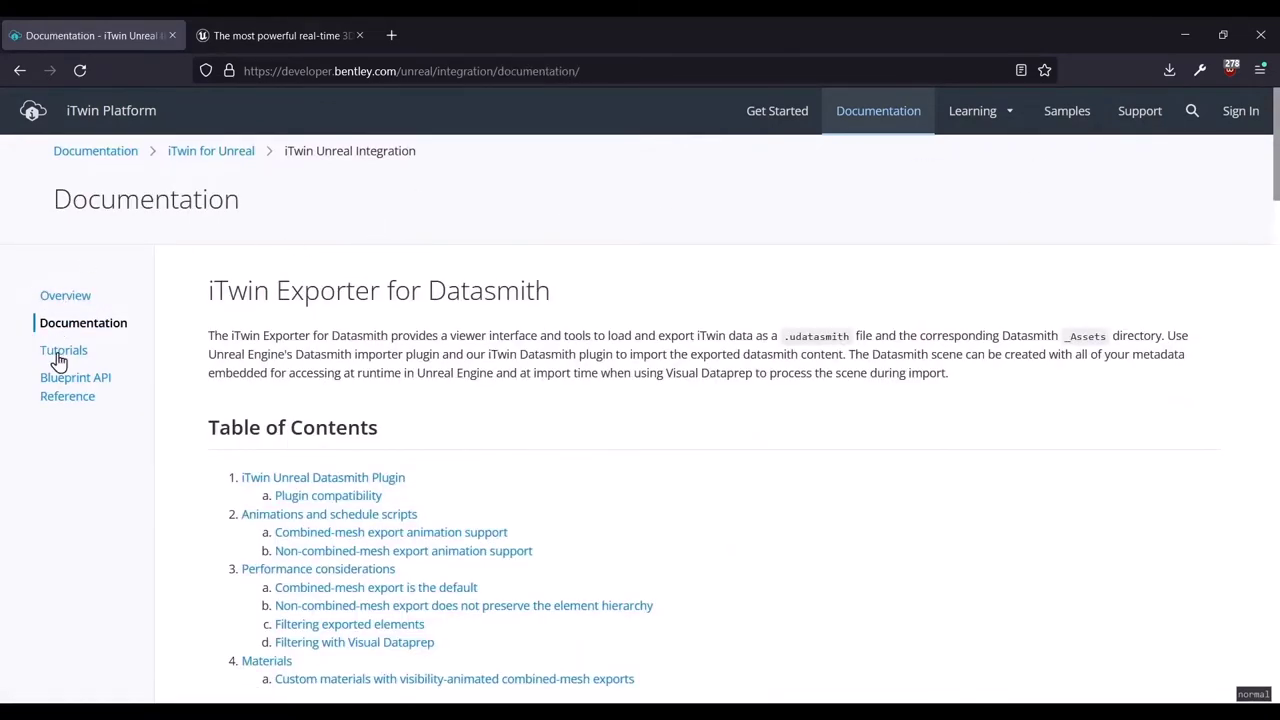
{"action": "left_click", "coordinate": [57, 352]}
- Open the platform's general learning tutorials and filter the additional topics by the iTwin for Unreal API
{"action": "left_click", "coordinate": [1020, 113]}
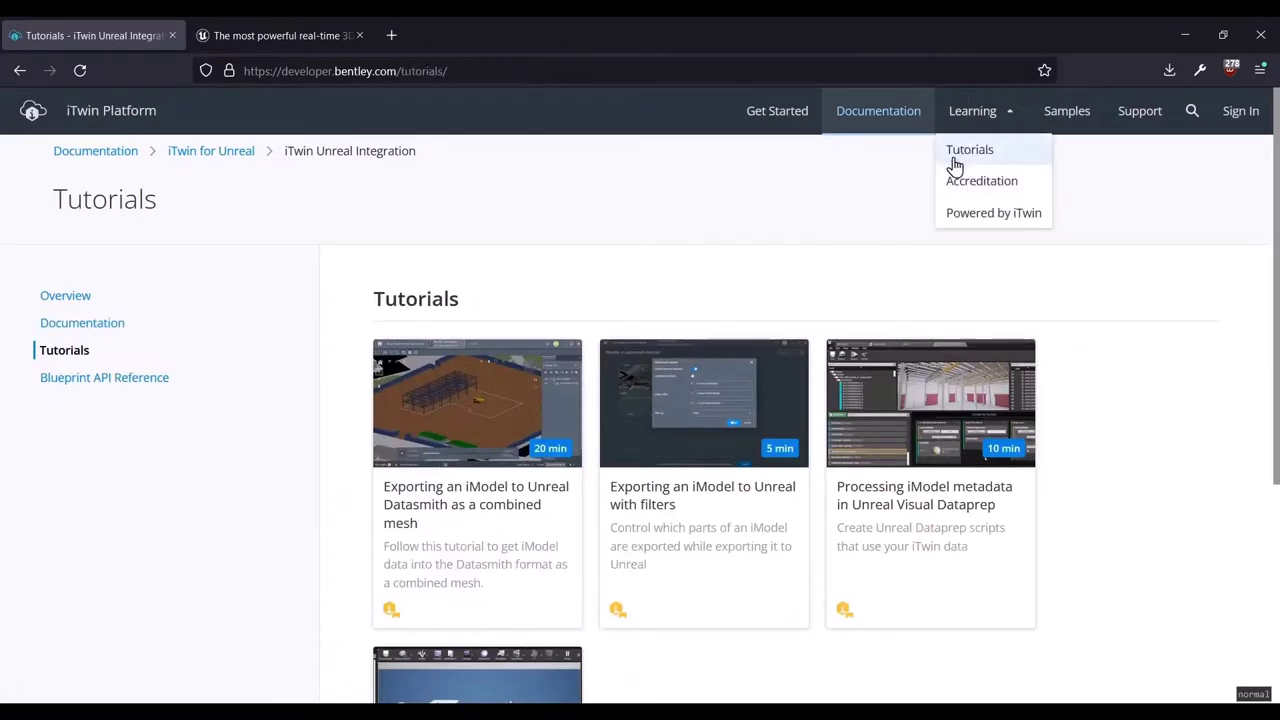
{"action": "left_click", "coordinate": [962, 152]}
{"action": "scroll", "coordinate": [180, 337], "scroll_direction": "down", "scroll_amount": 5}
{"action": "left_click", "coordinate": [186, 251]}
{"action": "scroll", "coordinate": [163, 343], "scroll_direction": "down", "scroll_amount": 10}
{"action": "left_click", "coordinate": [155, 346]}
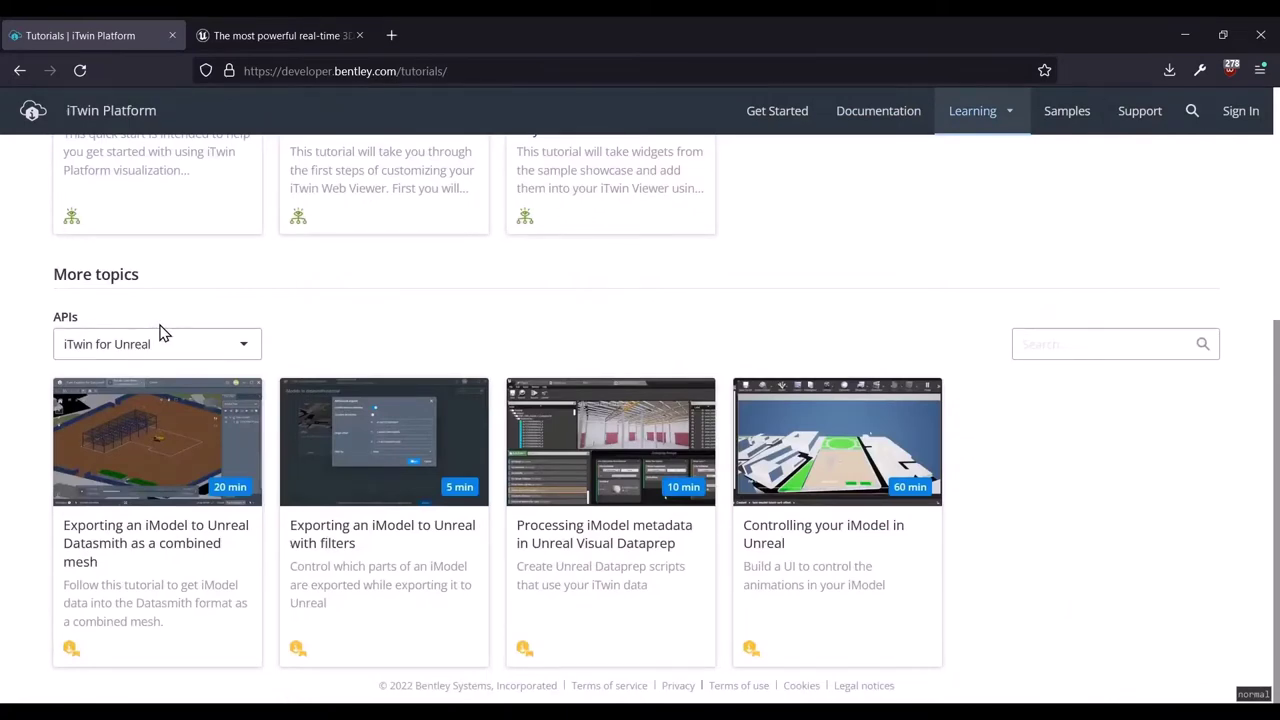
{"action": "scroll", "coordinate": [223, 251], "scroll_direction": "up", "scroll_amount": 4}
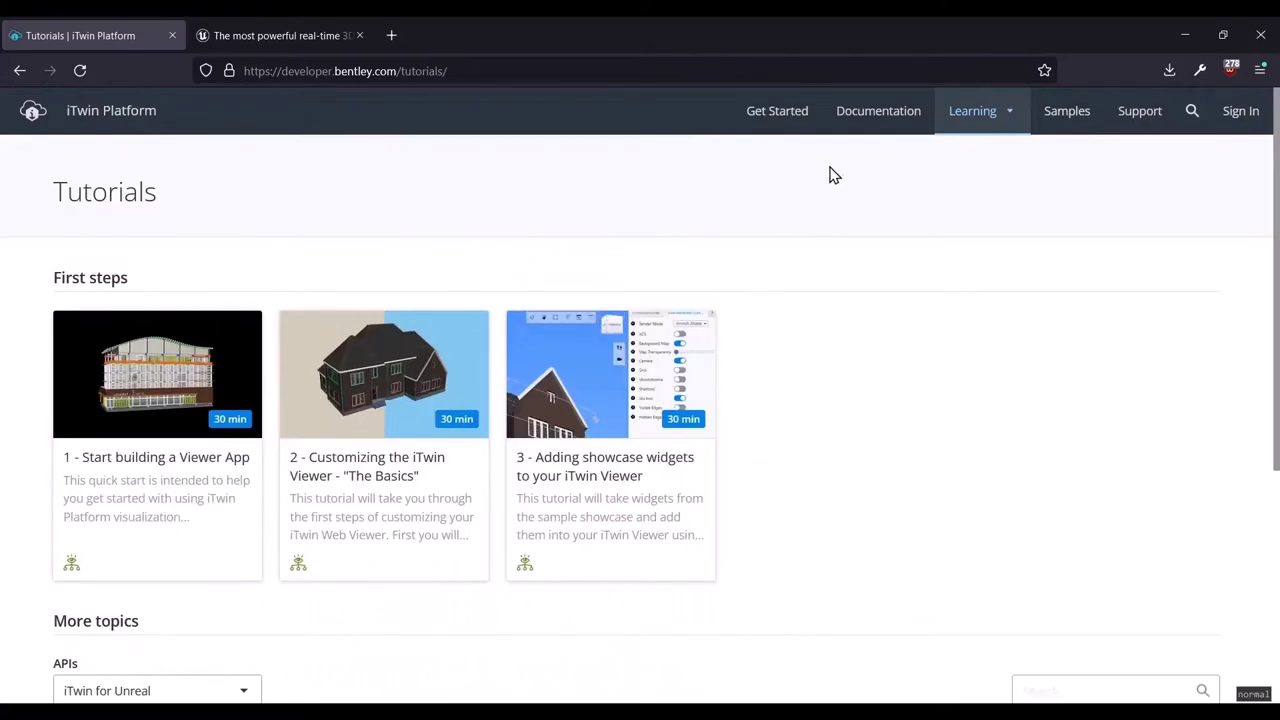
- Go back to the iTwin for Unreal page and look over its contents
{"action": "left_click", "coordinate": [18, 72]}
{"action": "left_click", "coordinate": [16, 72]}
{"action": "left_click", "coordinate": [16, 72]}
{"action": "left_click", "coordinate": [16, 72]}
{"action": "scroll", "coordinate": [120, 380], "scroll_direction": "up", "scroll_amount": 7}
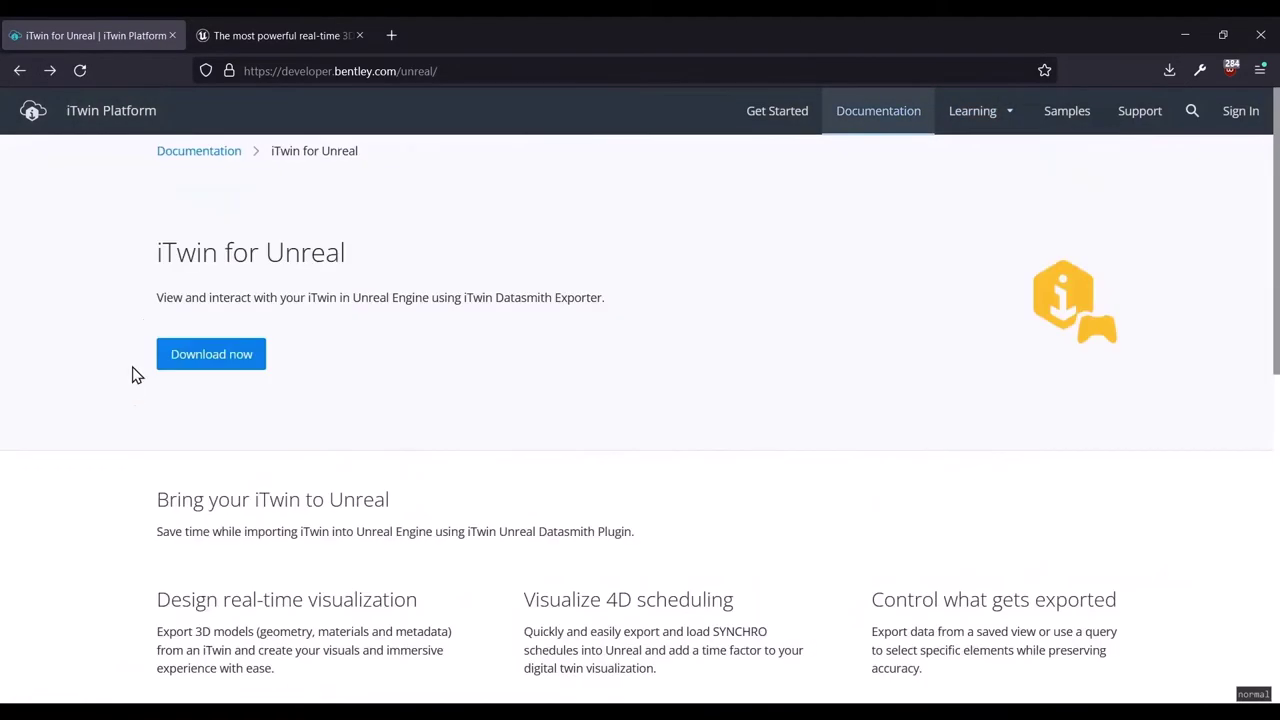
{"action": "scroll", "coordinate": [180, 400], "scroll_direction": "down", "scroll_amount": 7}
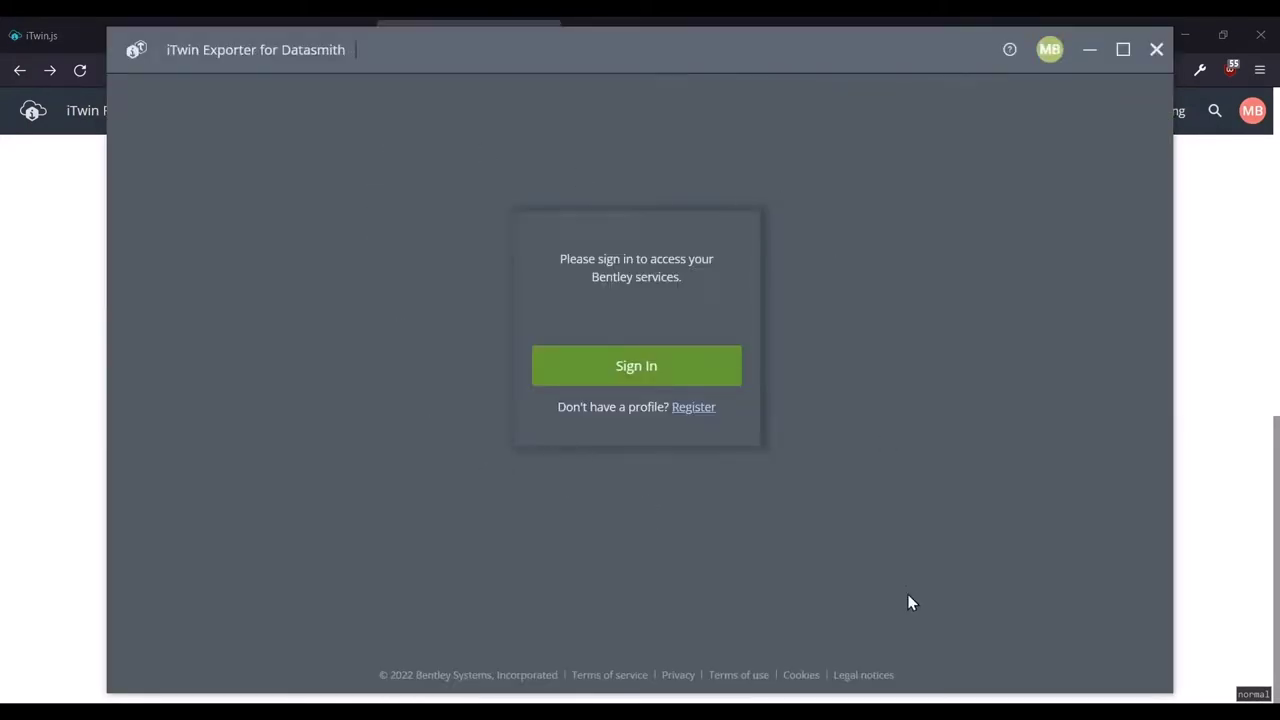
- Sign in to iTwin Exporter for Datasmith and view the Game Engines ideas on its feedback portal
{"action": "left_click", "coordinate": [581, 385]}
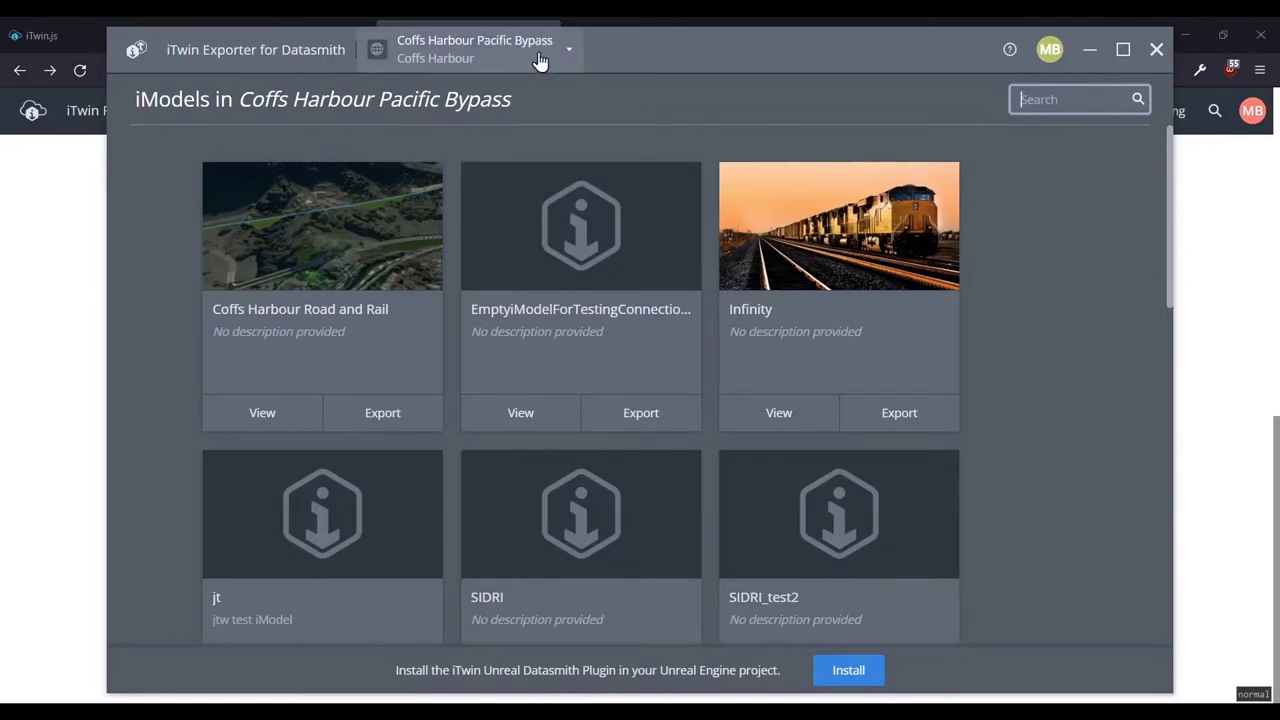
{"action": "left_click", "coordinate": [1009, 52]}
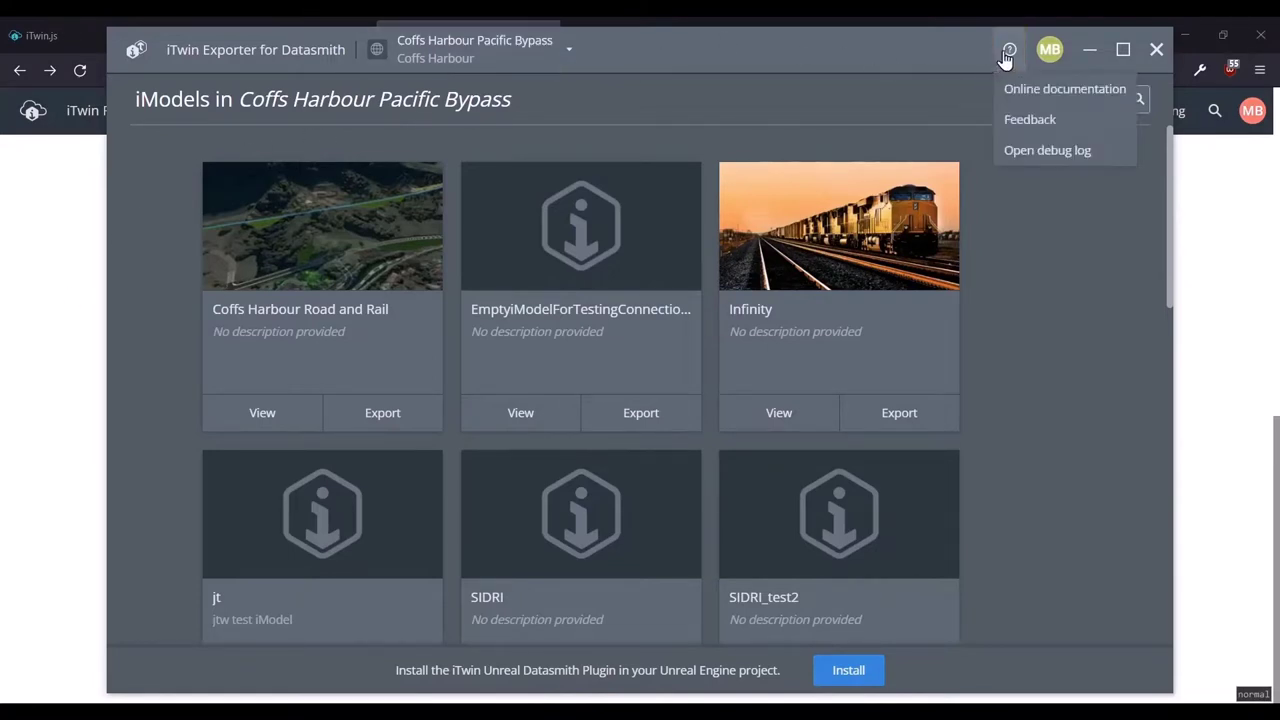
{"action": "left_click", "coordinate": [1066, 123]}
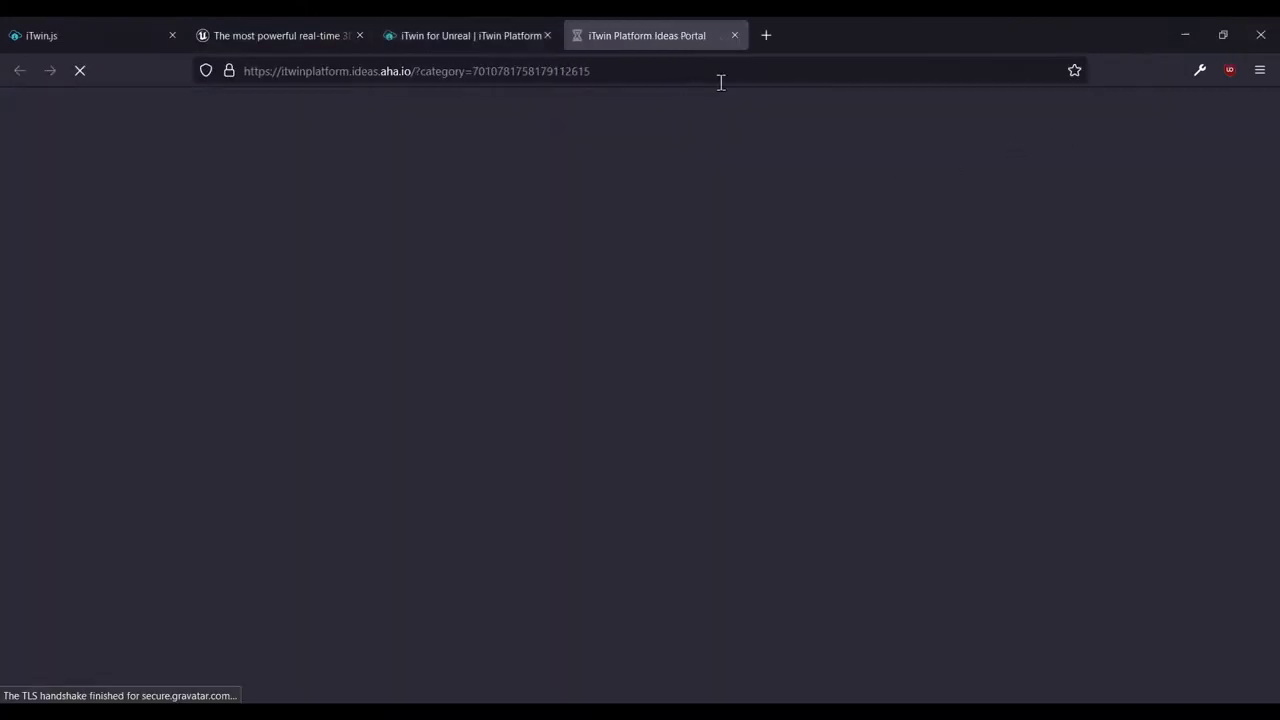
{"action": "scroll", "coordinate": [974, 429], "scroll_direction": "down", "scroll_amount": 3}
{"action": "scroll", "coordinate": [877, 431], "scroll_direction": "up", "scroll_amount": 2}
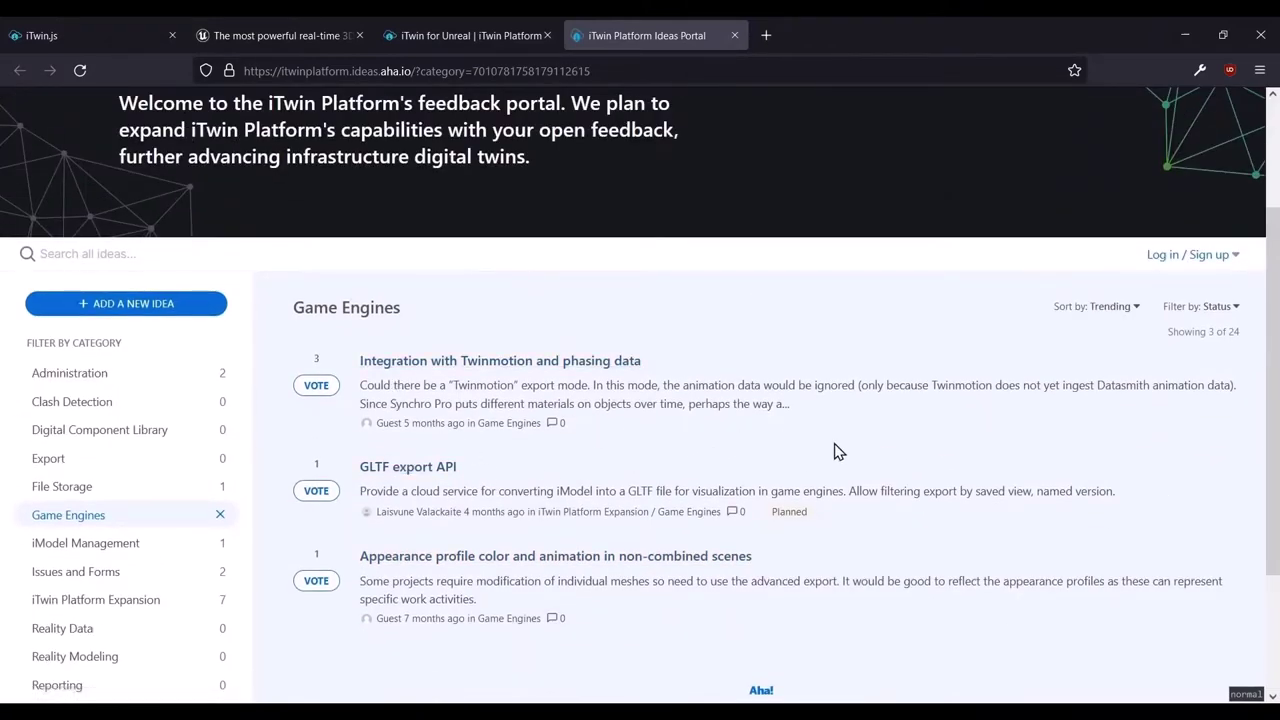
- Open the exporter's online documentation, skim it, and return to iTwin Exporter for Datasmith
{"action": "key", "text": "alt+Tab"}
{"action": "left_click", "coordinate": [1009, 49]}
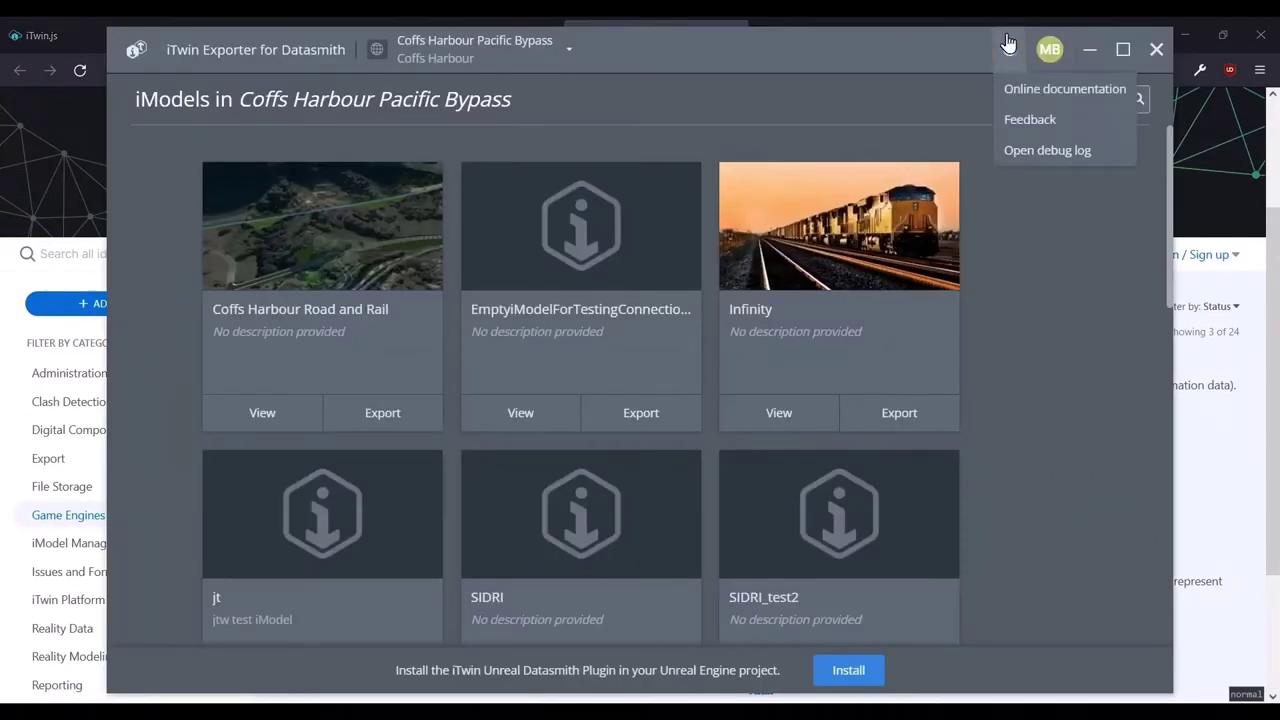
{"action": "left_click", "coordinate": [1040, 94]}
{"action": "scroll", "coordinate": [537, 365], "scroll_direction": "down", "scroll_amount": 10}
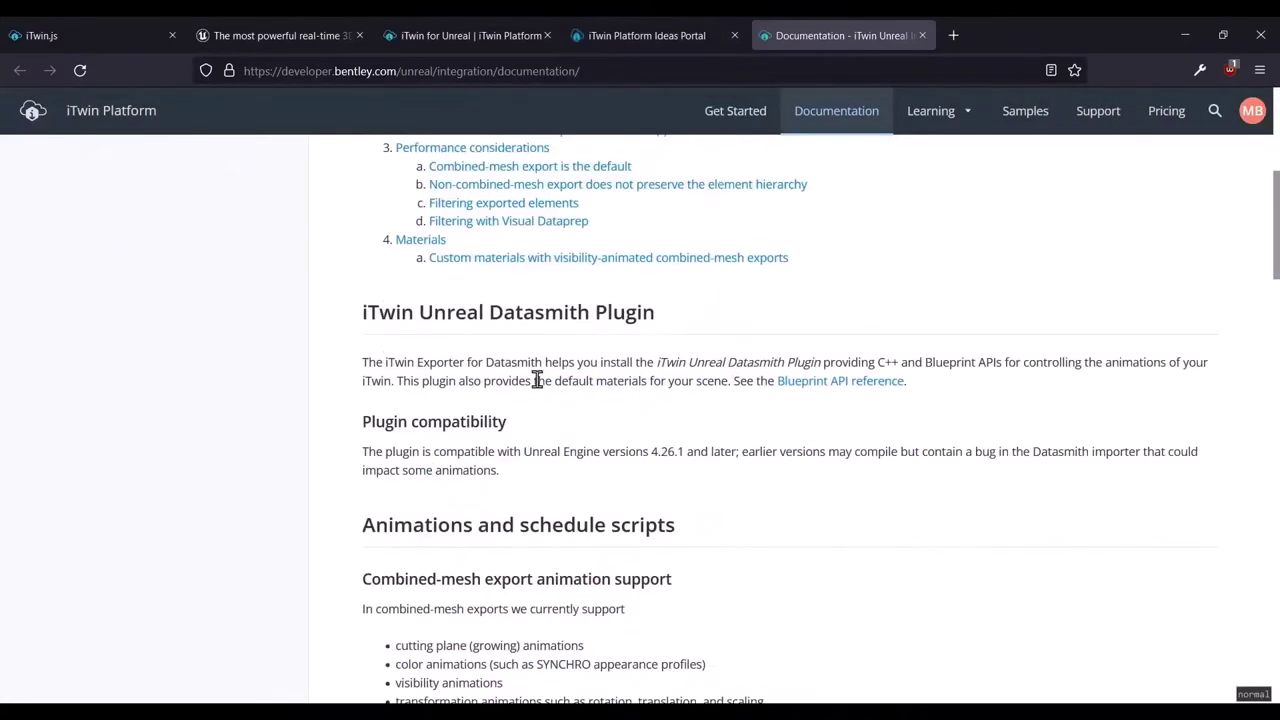
{"action": "key", "text": "alt+Tab"}
{"action": "left_click_drag", "start_coordinate": [1104, 155], "coordinate": [1104, 292]}
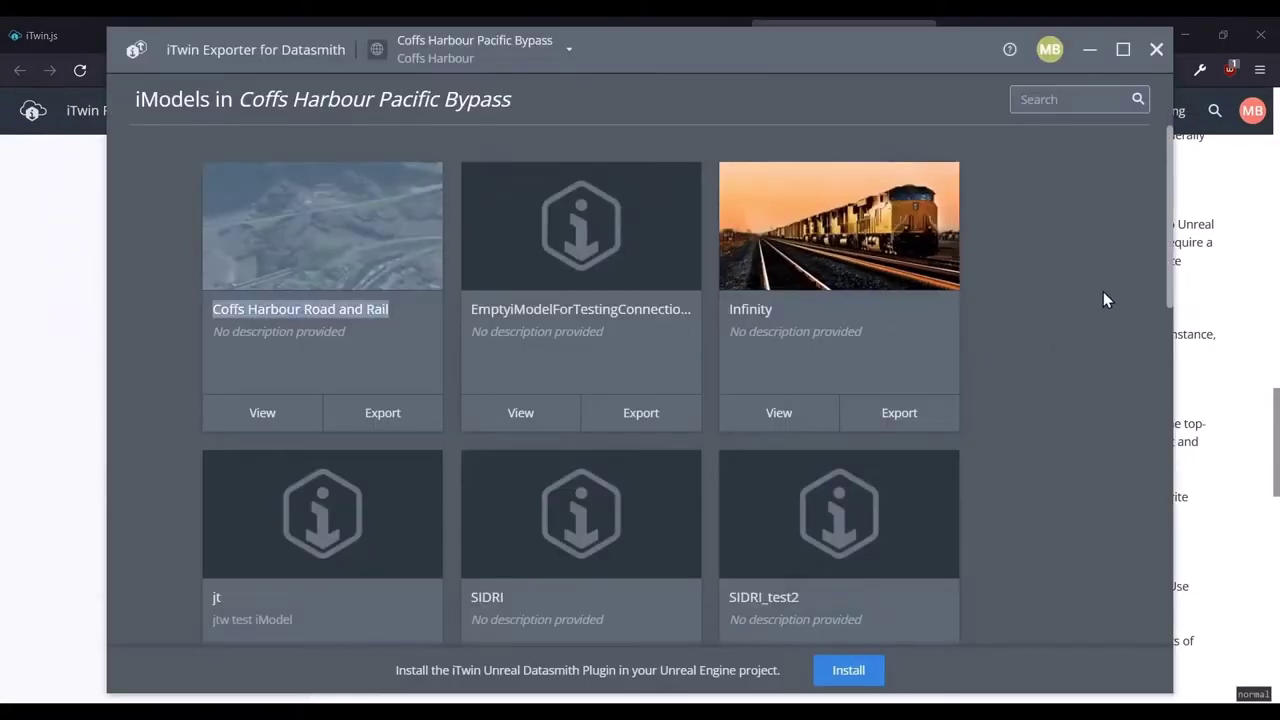
- Switch to the Unreal webinar project and open the stadium demo 1 iModel for viewing
{"action": "left_click", "coordinate": [490, 64]}
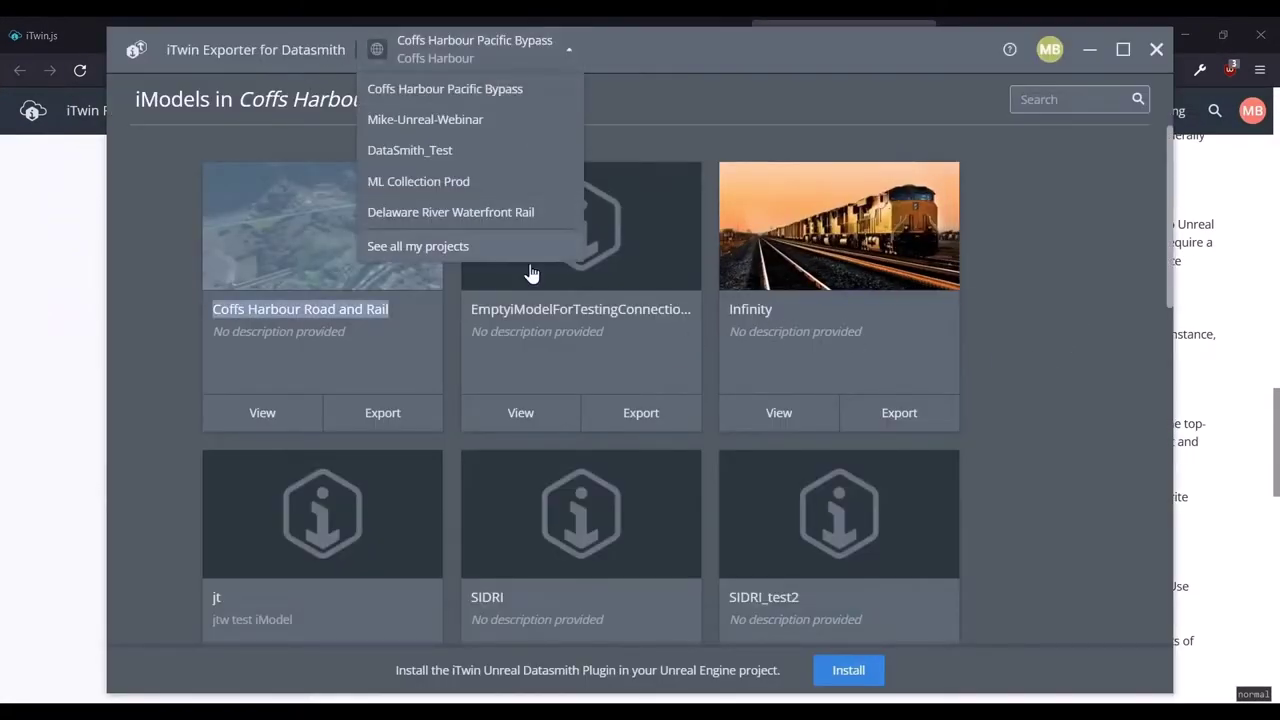
{"action": "left_click", "coordinate": [451, 122]}
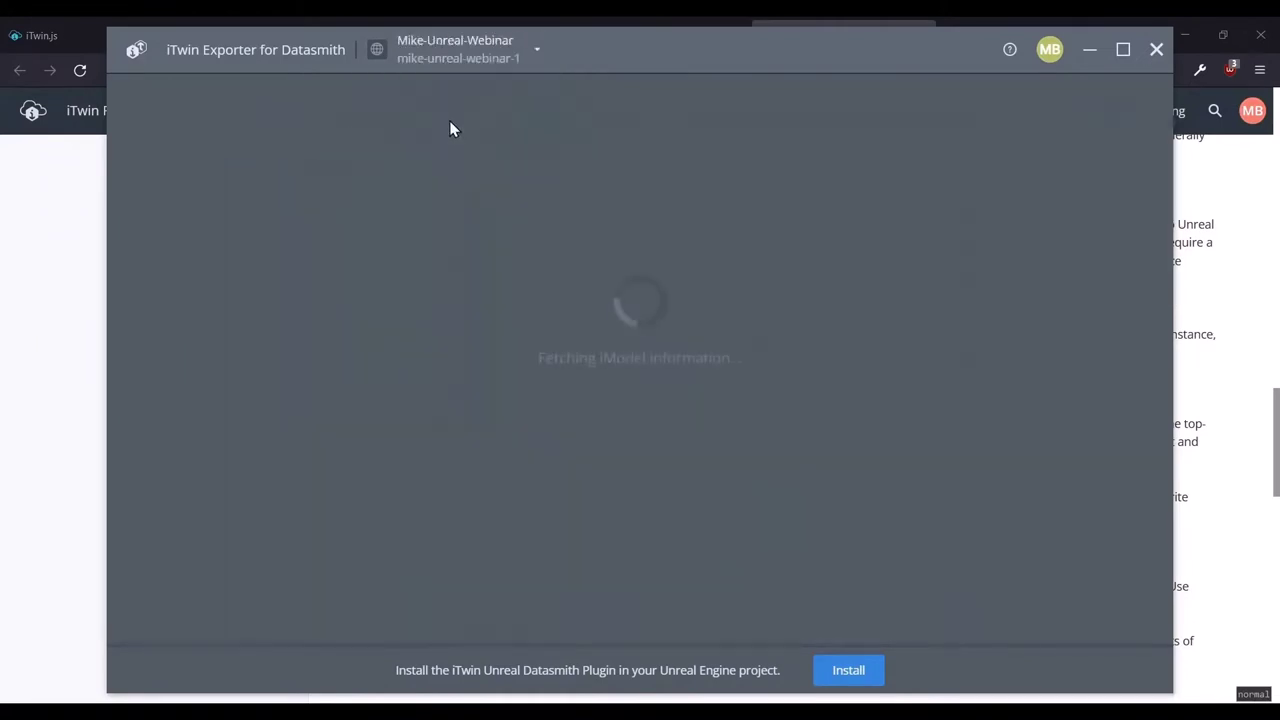
{"action": "left_click", "coordinate": [505, 60]}
{"action": "left_click", "coordinate": [677, 211]}
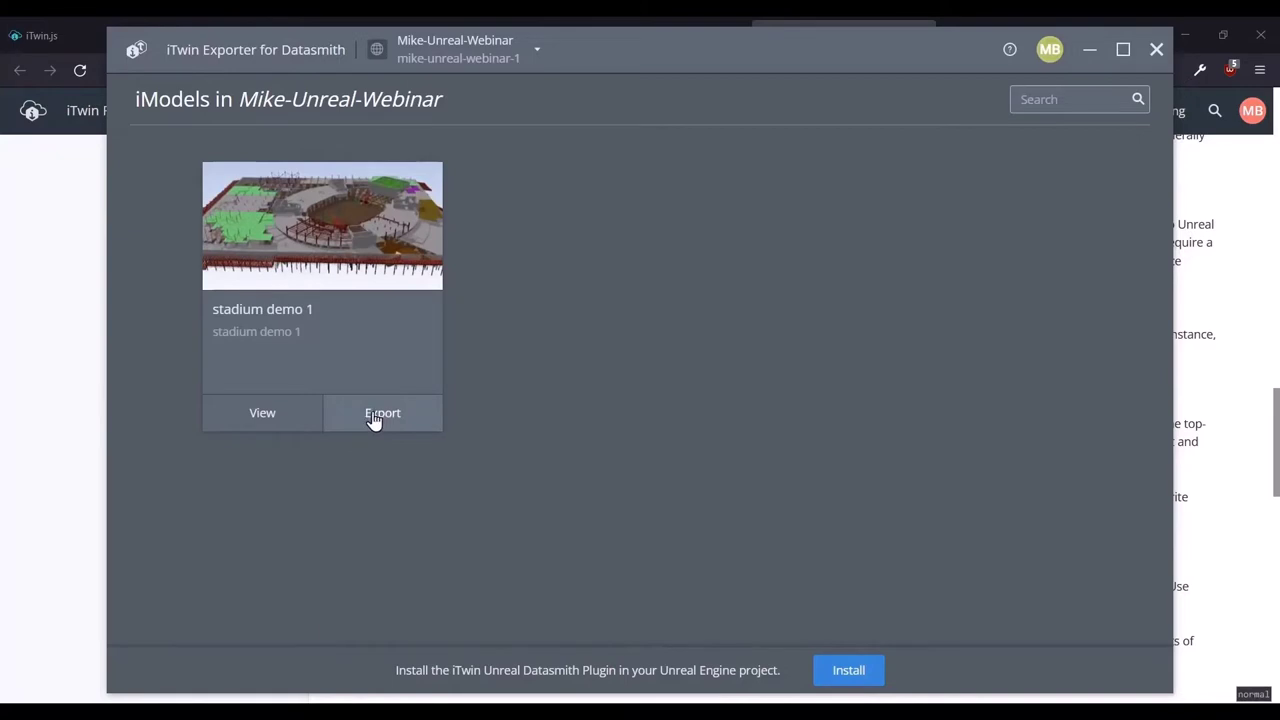
{"action": "left_click", "coordinate": [289, 424]}
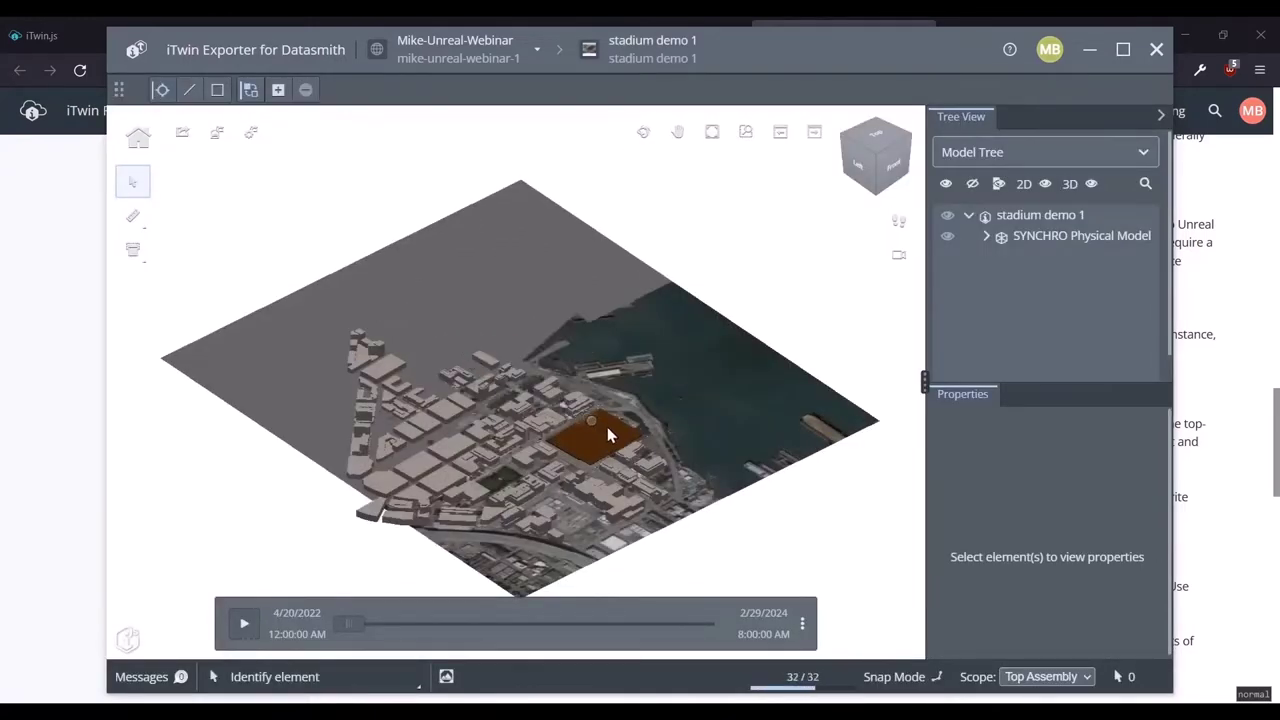
- Examine the brown construction site near the waterfront from a closer, rotated view of the city model
{"action": "scroll", "coordinate": [609, 432], "scroll_direction": "up", "scroll_amount": 2}
{"action": "middle_click_drag", "start_coordinate": [609, 432], "coordinate": [580, 410]}
{"action": "mouse_move", "coordinate": [580, 410]}
{"action": "left_mouse_down"}
{"action": "mouse_move", "coordinate": [506, 374]}
{"action": "mouse_move", "coordinate": [592, 418]}
{"action": "left_mouse_up"}
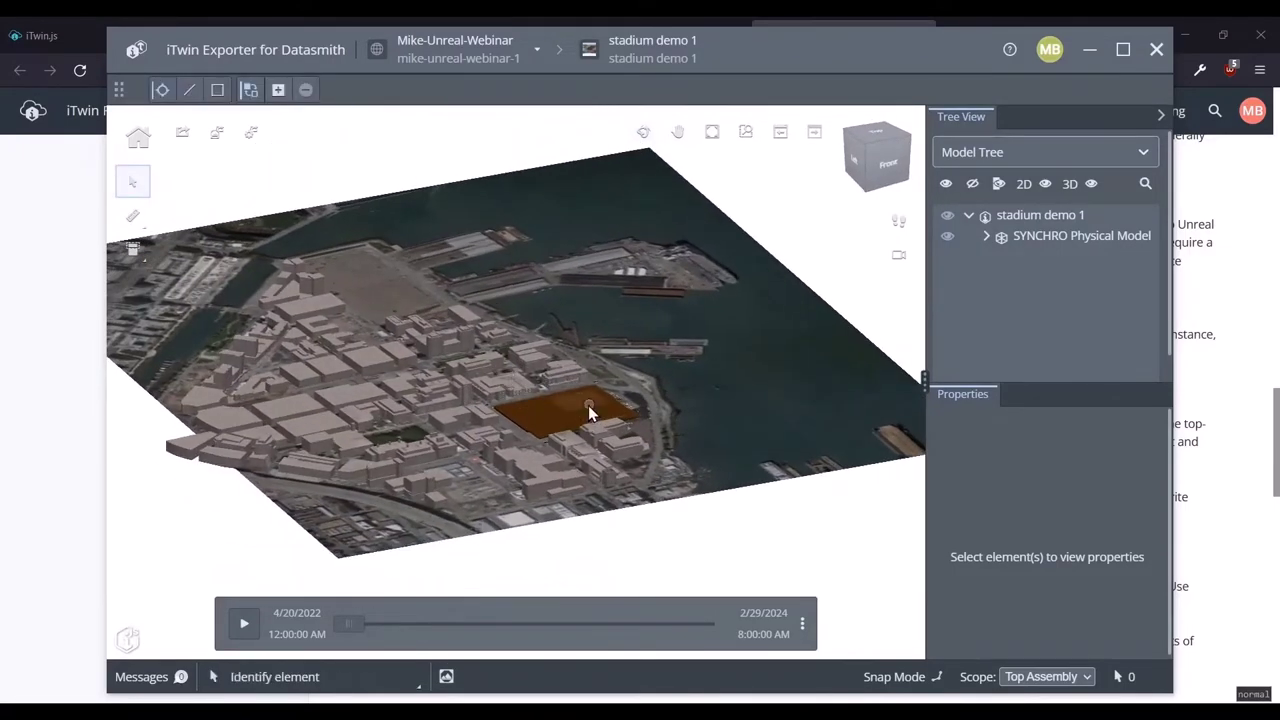
{"action": "scroll", "coordinate": [589, 408], "scroll_direction": "up", "scroll_amount": 3}
{"action": "middle_click_drag", "start_coordinate": [580, 418], "coordinate": [530, 390]}
{"action": "scroll", "coordinate": [481, 272], "scroll_direction": "up", "scroll_amount": 2}
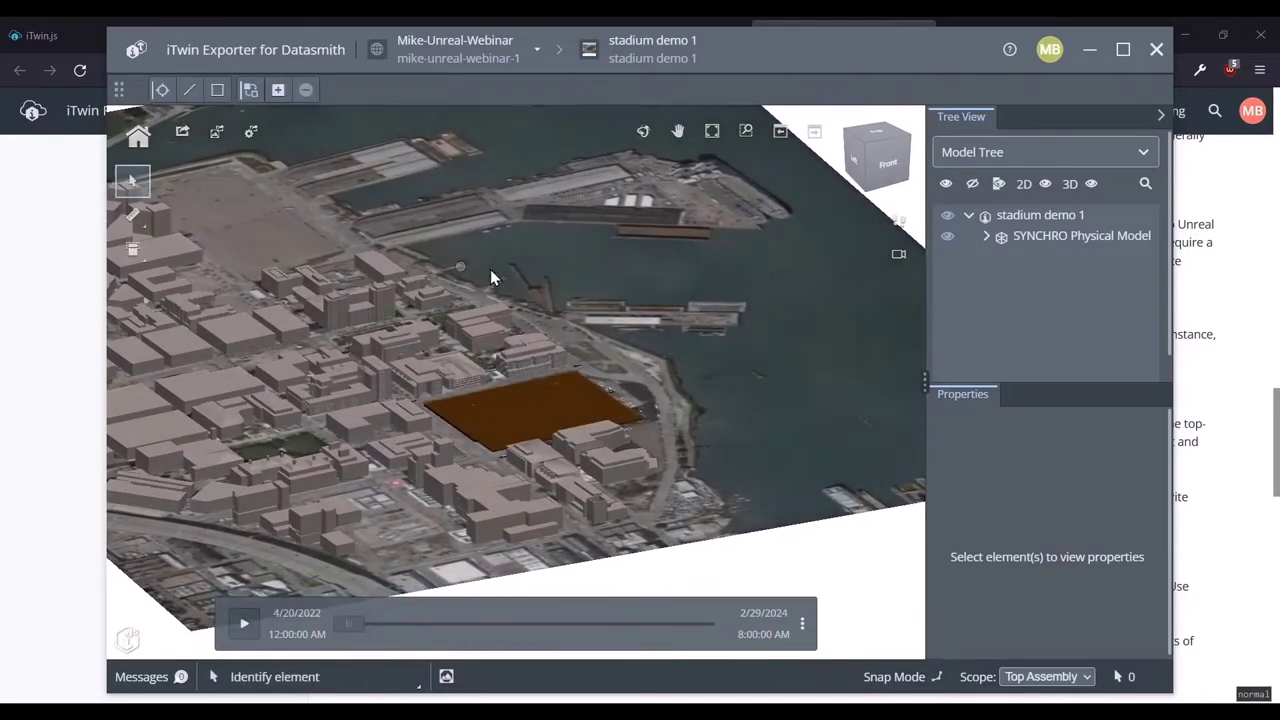
{"action": "scroll", "coordinate": [543, 420], "scroll_direction": "up", "scroll_amount": 3}
{"action": "middle_click_drag", "start_coordinate": [416, 398], "coordinate": [586, 460]}
{"action": "middle_click_drag", "start_coordinate": [655, 482], "coordinate": [517, 420]}
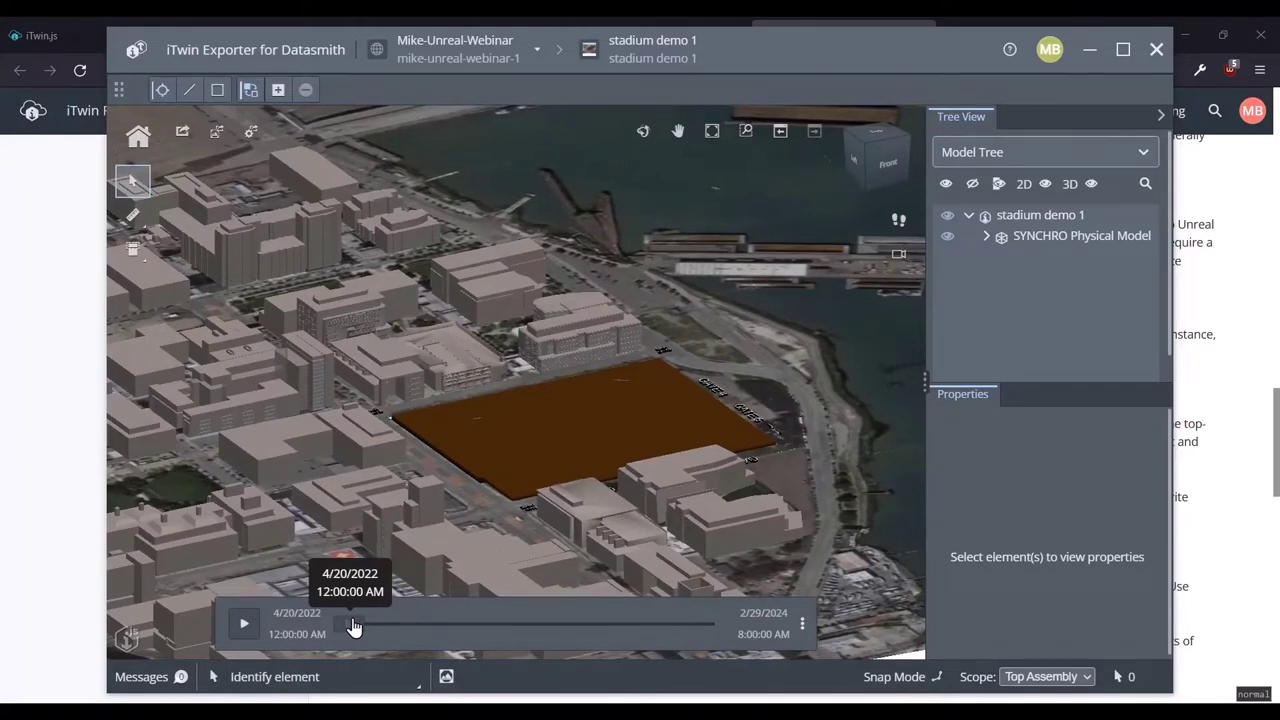
- Scrub the construction schedule from its start to near its end and inspect the built stadium up close
{"action": "left_click_drag", "start_coordinate": [354, 626], "coordinate": [709, 643]}
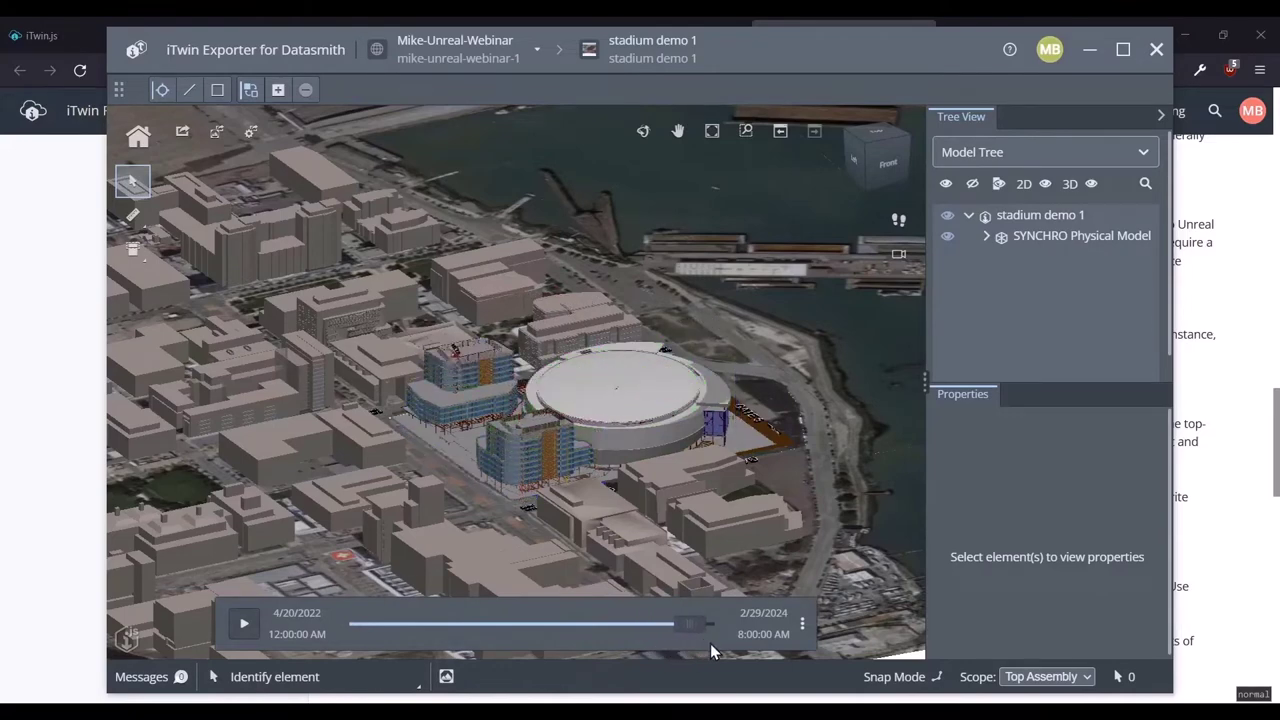
{"action": "scroll", "coordinate": [673, 447], "scroll_direction": "up", "scroll_amount": 1}
{"action": "middle_click_drag", "start_coordinate": [644, 438], "coordinate": [587, 415]}
{"action": "scroll", "coordinate": [550, 430], "scroll_direction": "up", "scroll_amount": 4}
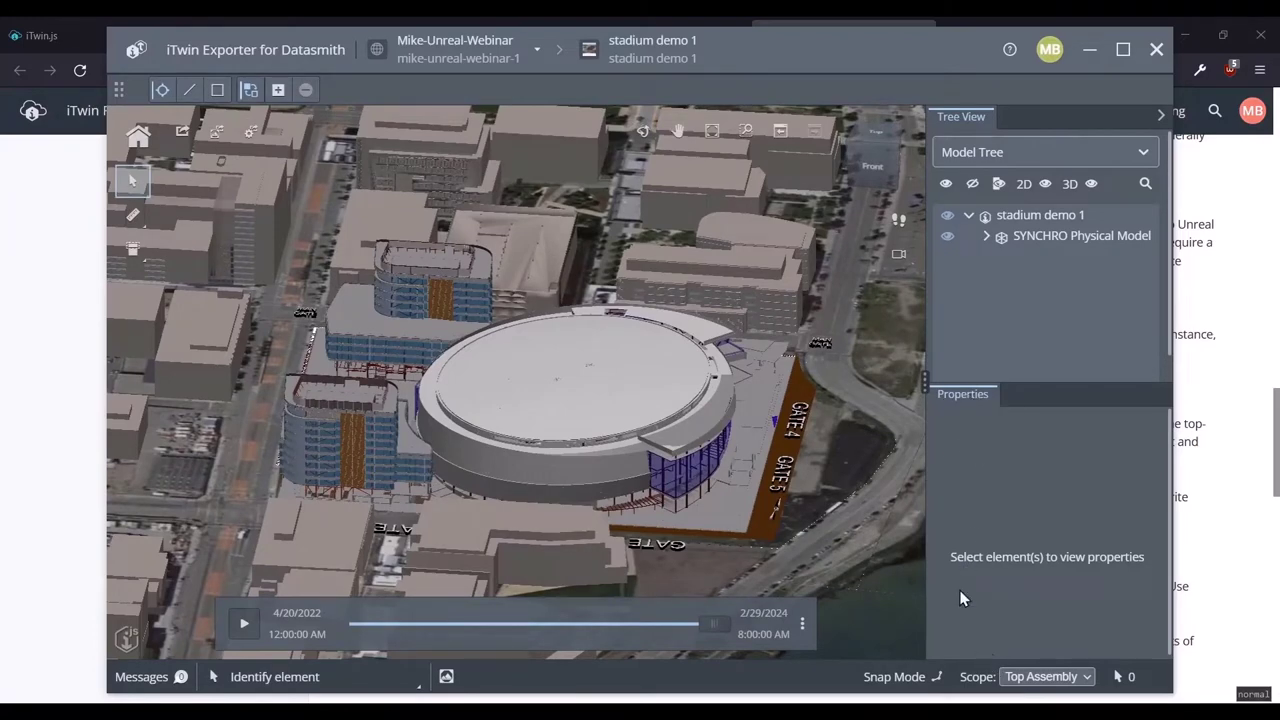
- Inspect the properties of two stadium roof sections and the front enclosure wall by selecting each in turn
{"action": "scroll", "coordinate": [380, 300], "scroll_direction": "up", "scroll_amount": 5}
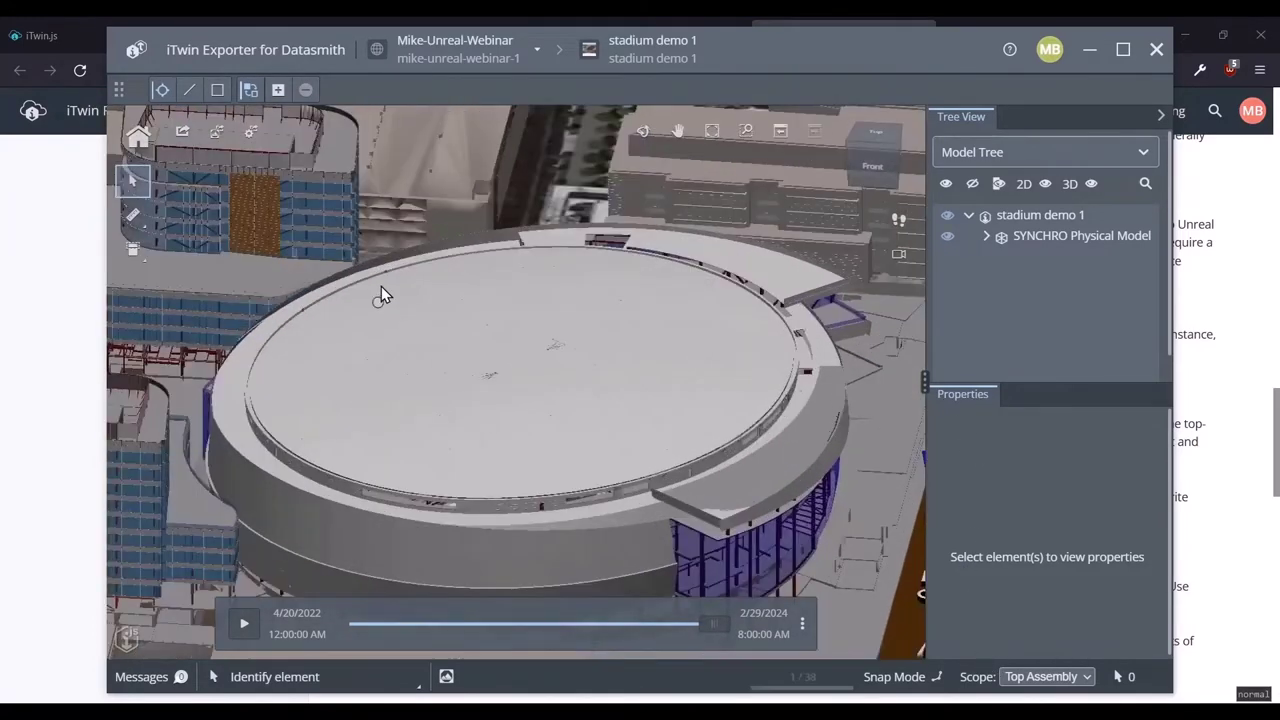
{"action": "left_click", "coordinate": [435, 314]}
{"action": "scroll", "coordinate": [566, 371], "scroll_direction": "down", "scroll_amount": 1}
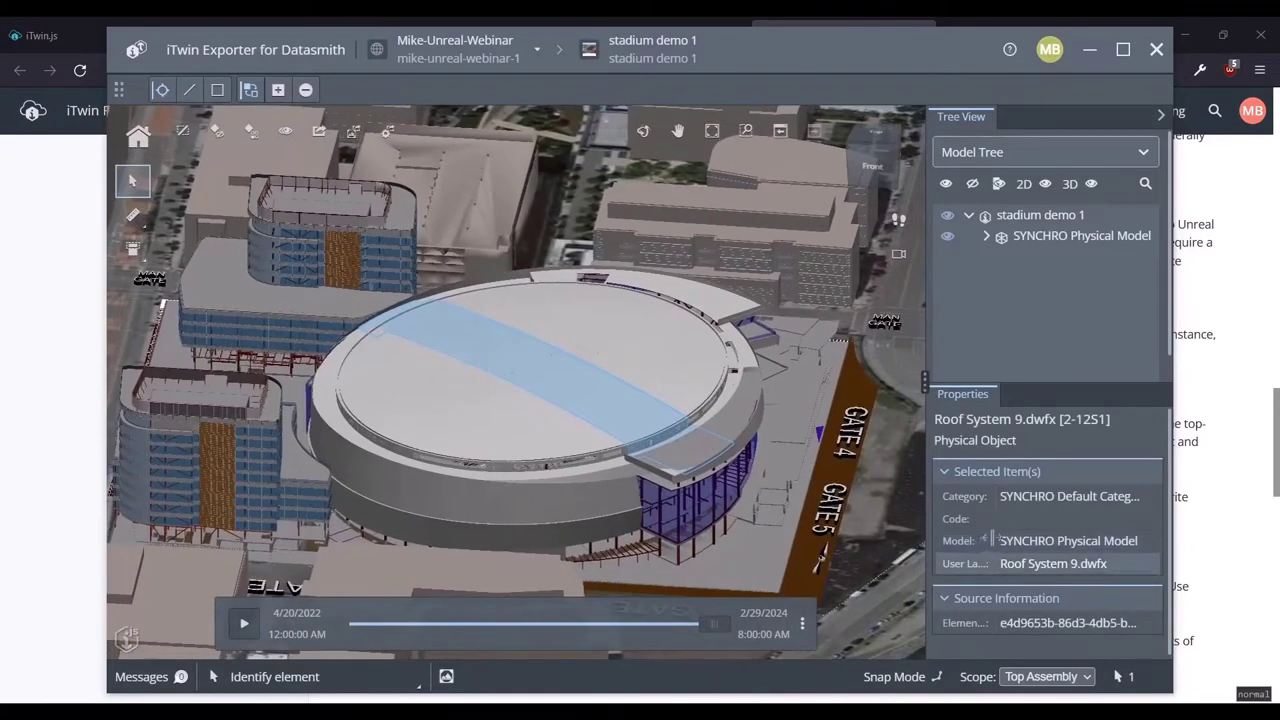
{"action": "scroll", "coordinate": [1058, 573], "scroll_direction": "down", "scroll_amount": 1}
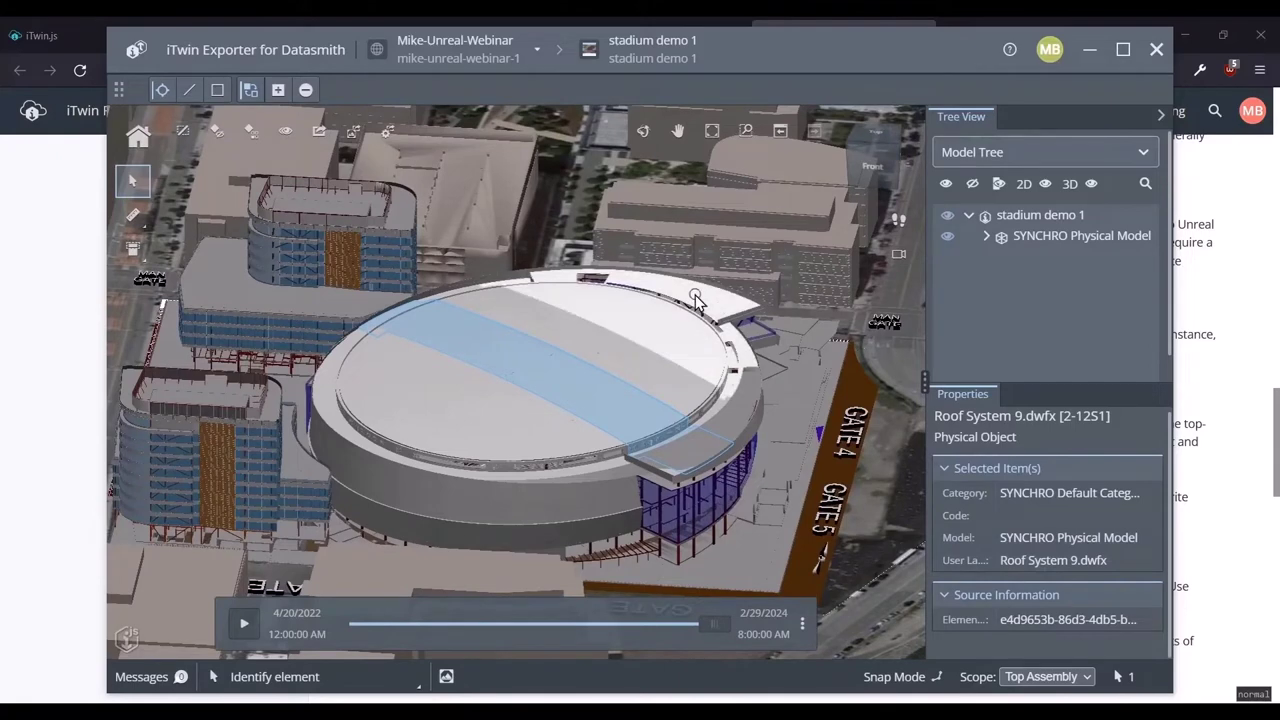
{"action": "left_click", "coordinate": [697, 300]}
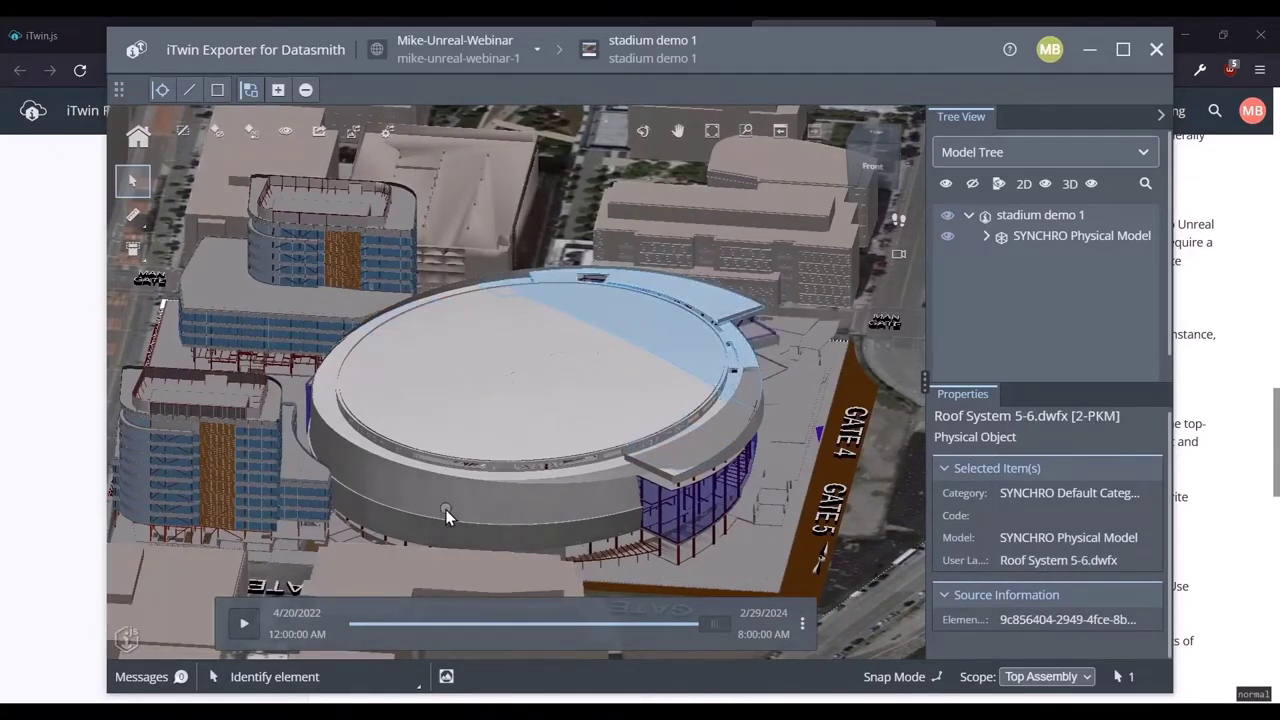
{"action": "left_click", "coordinate": [445, 509]}
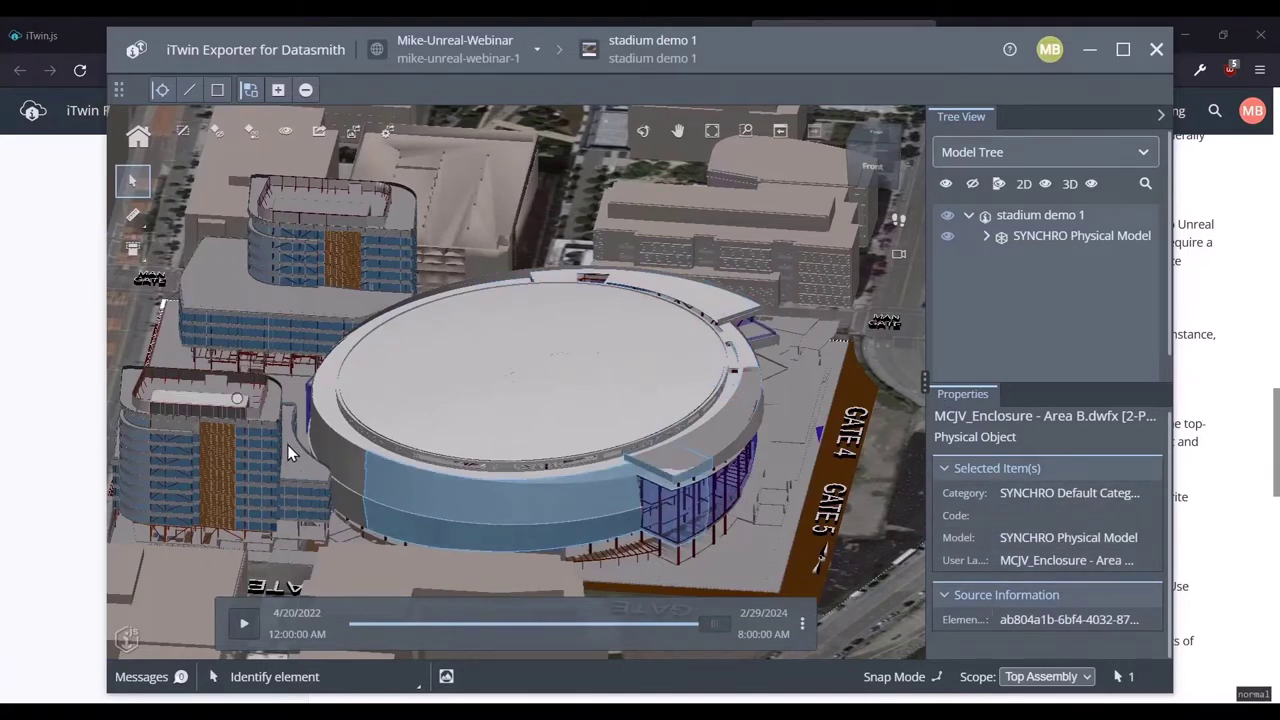
- Identify the floor element on the low building section beside the stadium
{"action": "scroll", "coordinate": [504, 492], "scroll_direction": "up", "scroll_amount": 5}
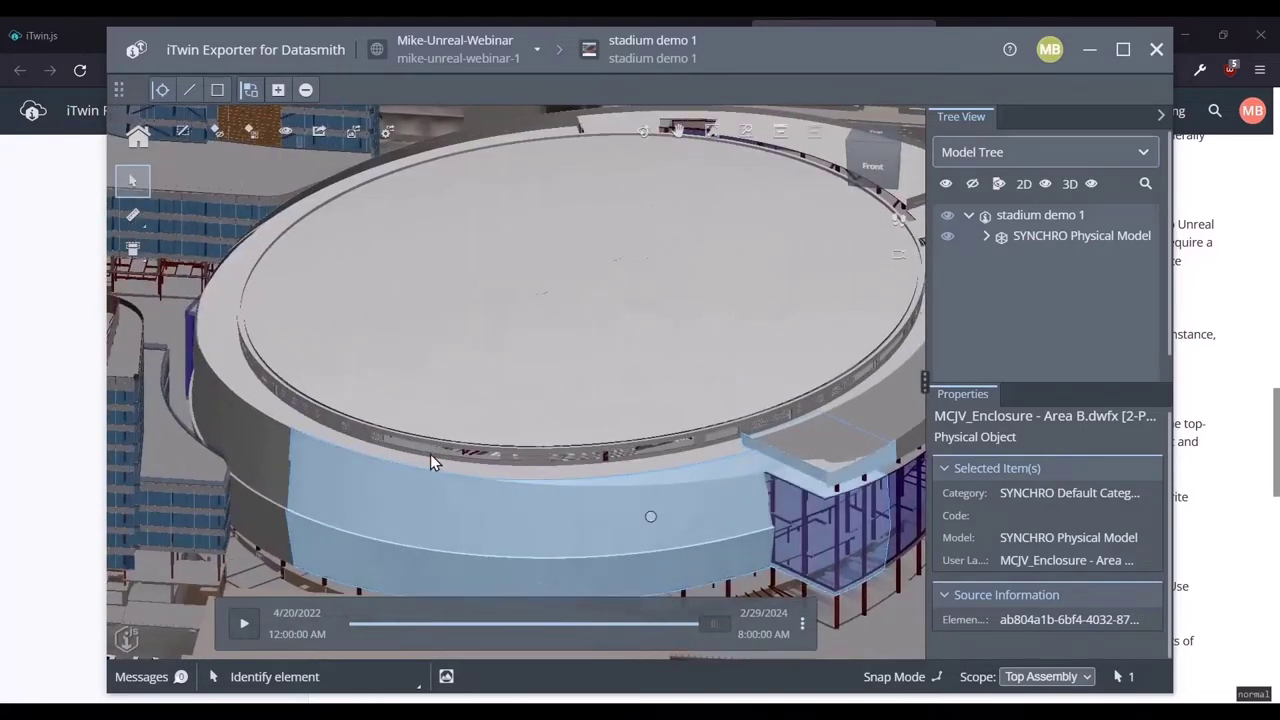
{"action": "middle_click_drag", "start_coordinate": [449, 427], "coordinate": [675, 484]}
{"action": "scroll", "coordinate": [422, 251], "scroll_direction": "down", "scroll_amount": 3}
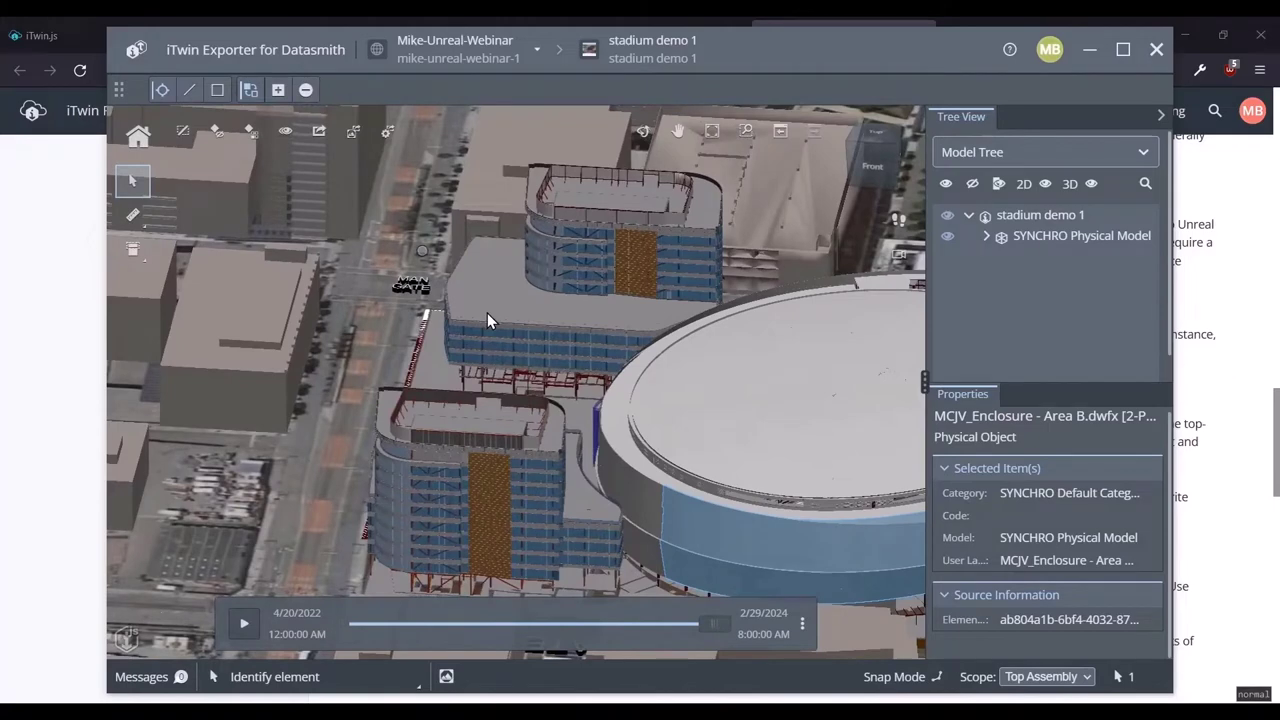
{"action": "mouse_move", "coordinate": [487, 313]}
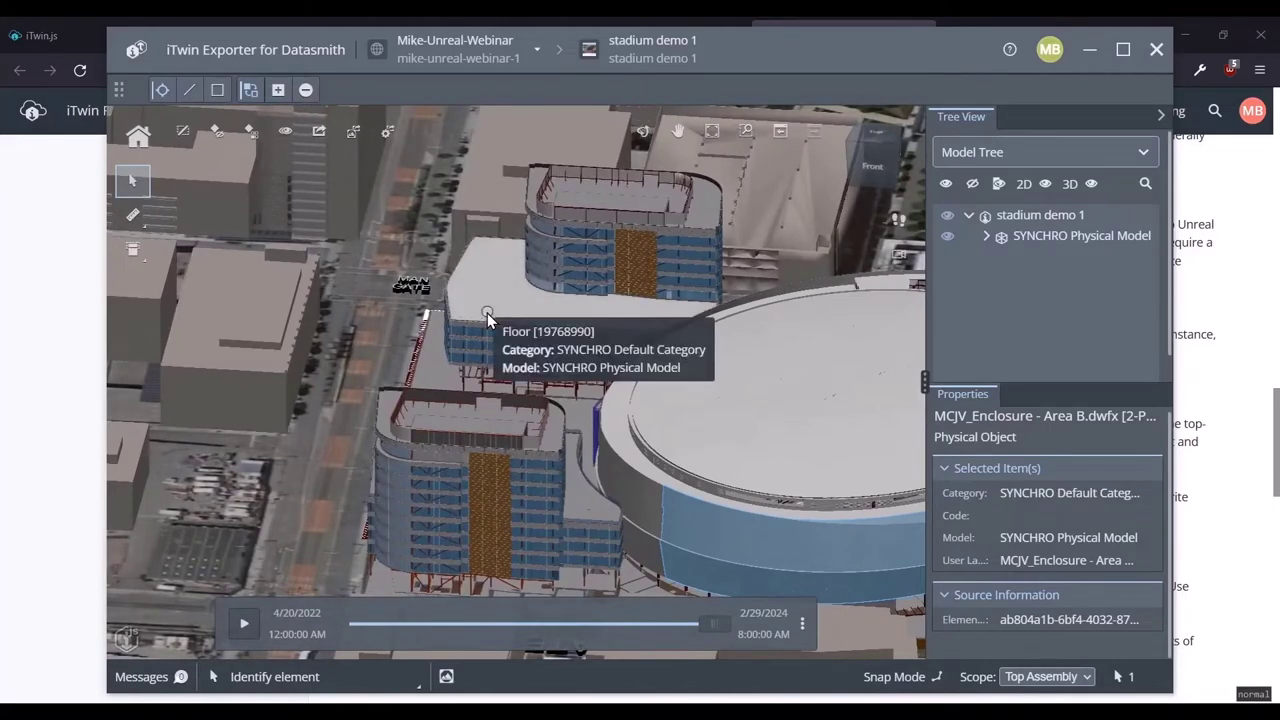
- Set the selection scope to Element and hide only the floor on the low building section beside the stadium
{"action": "left_click", "coordinate": [487, 313]}
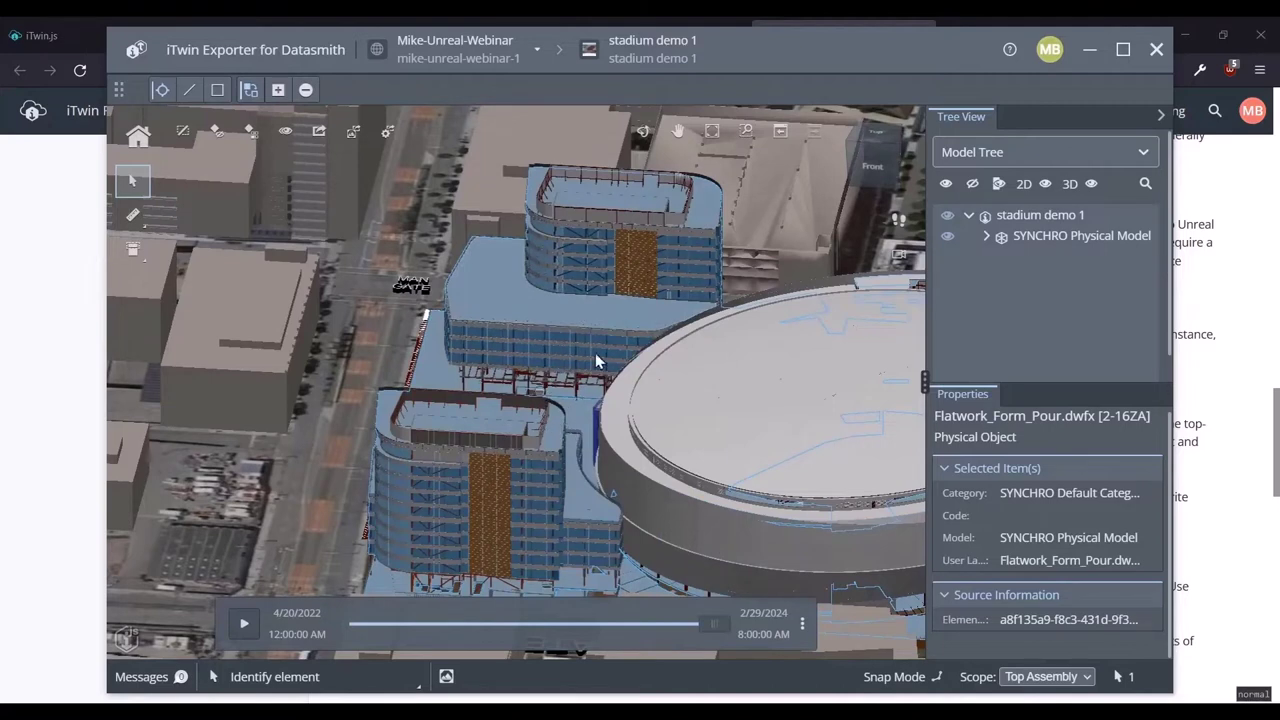
{"action": "left_click", "coordinate": [1041, 677]}
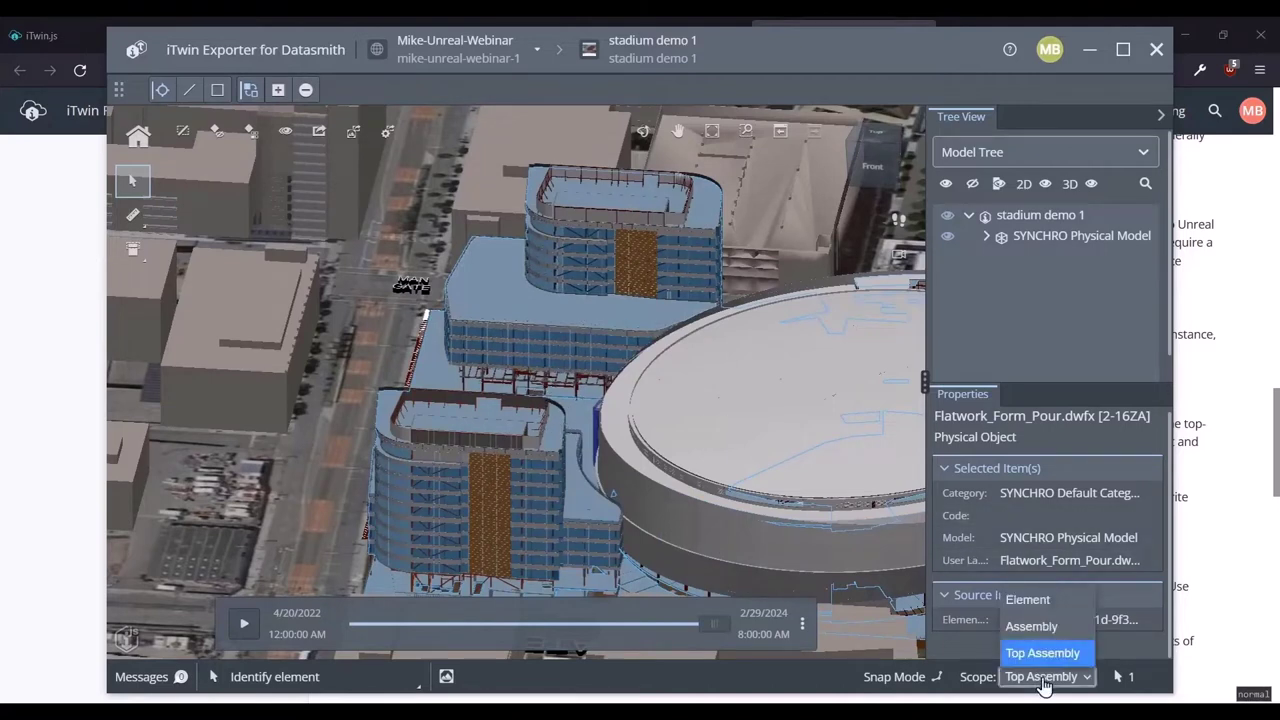
{"action": "left_click", "coordinate": [1026, 599]}
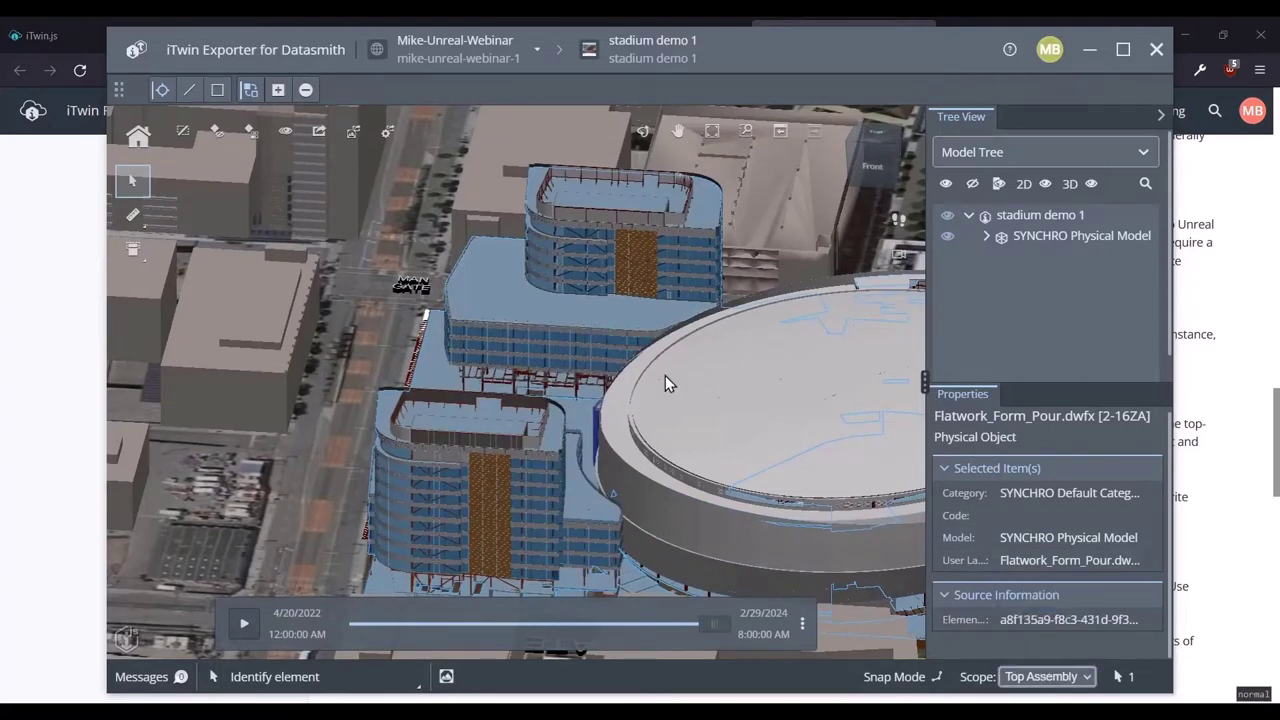
{"action": "left_click", "coordinate": [500, 300]}
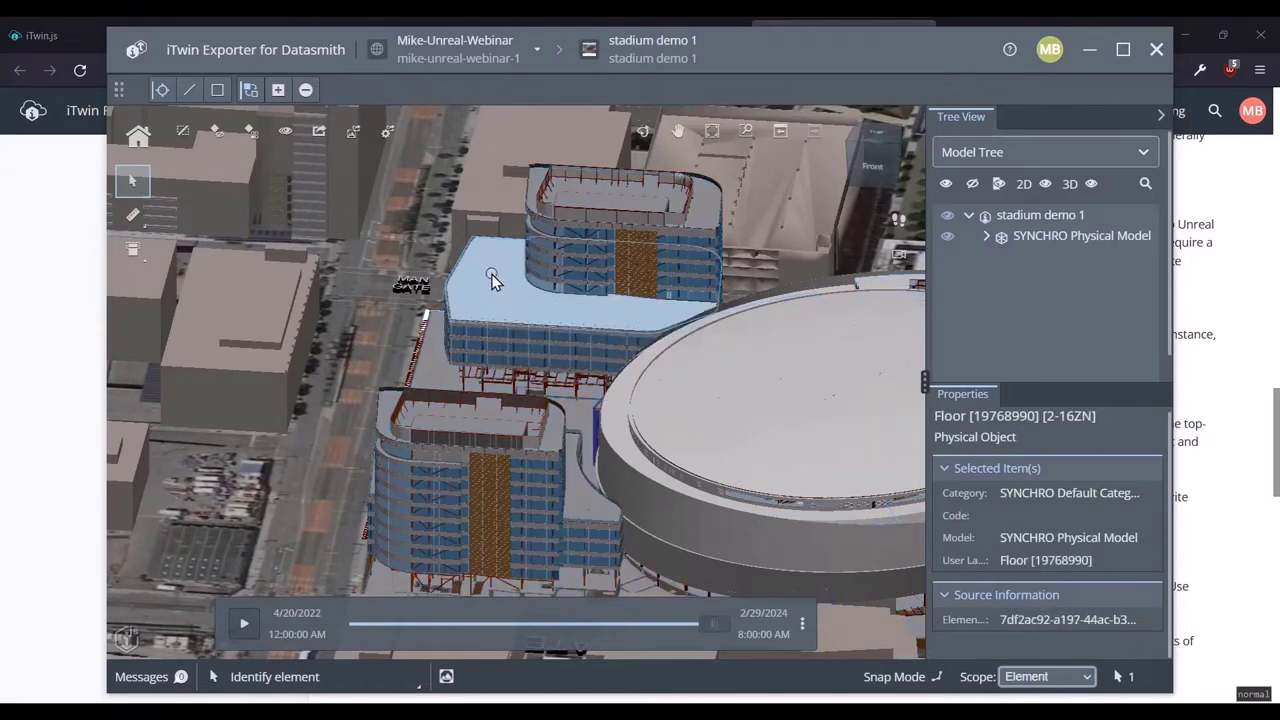
{"action": "left_click", "coordinate": [220, 135]}
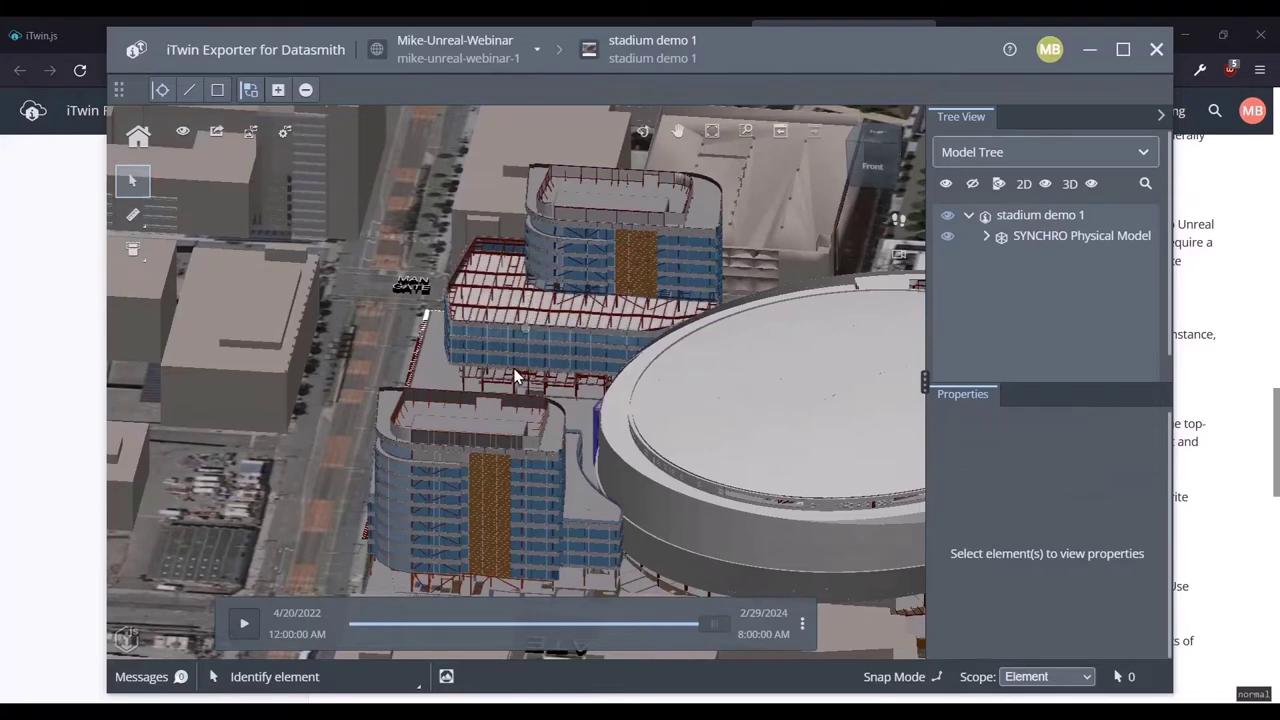
- Examine the low building's exposed framing up close and select the front section of the stadium roof
{"action": "left_click_drag", "start_coordinate": [610, 430], "coordinate": [470, 415]}
{"action": "middle_click_drag", "start_coordinate": [436, 378], "coordinate": [558, 402]}
{"action": "scroll", "coordinate": [555, 398], "scroll_direction": "up", "scroll_amount": 5}
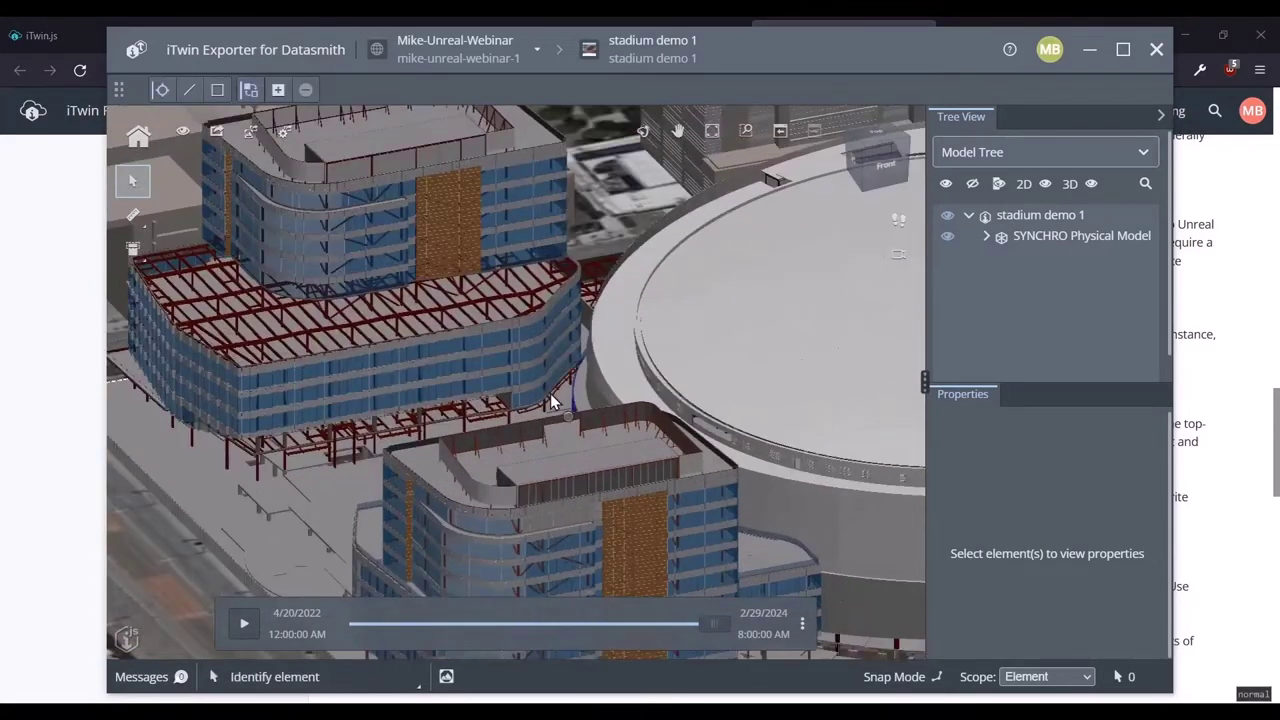
{"action": "left_click", "coordinate": [214, 134]}
{"action": "left_click", "coordinate": [719, 330]}
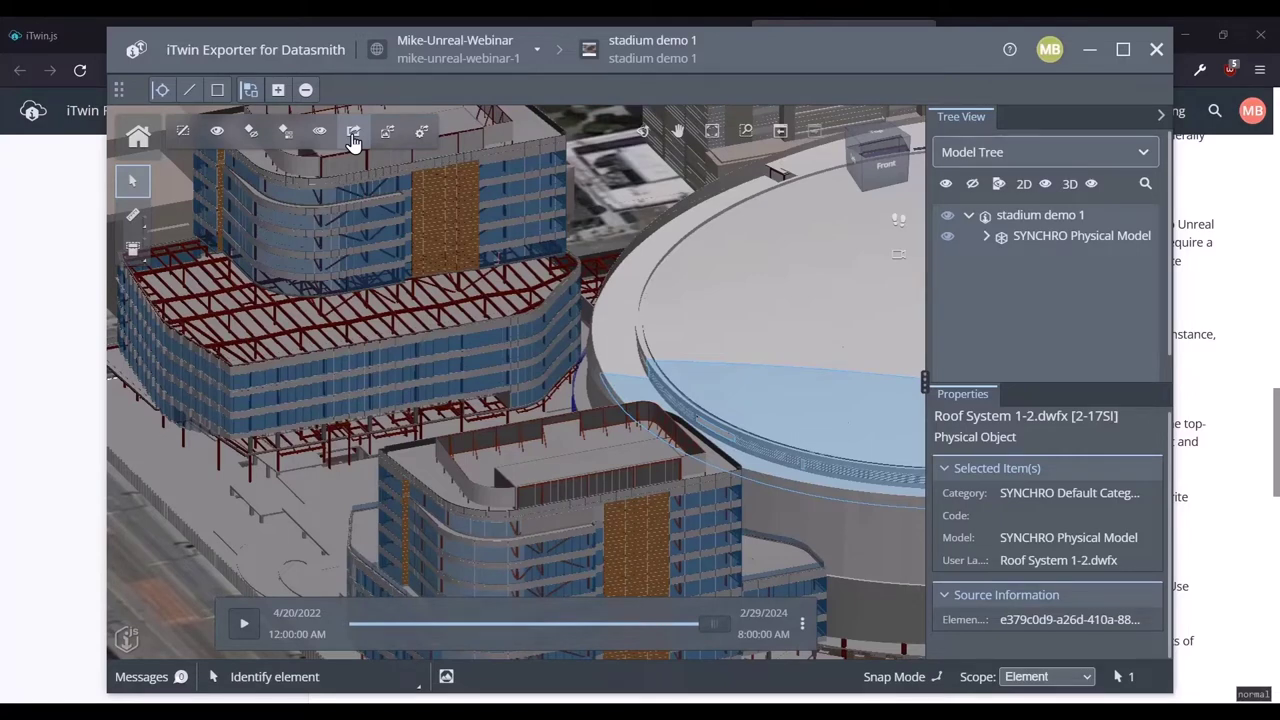
{"action": "left_click", "coordinate": [352, 138]}
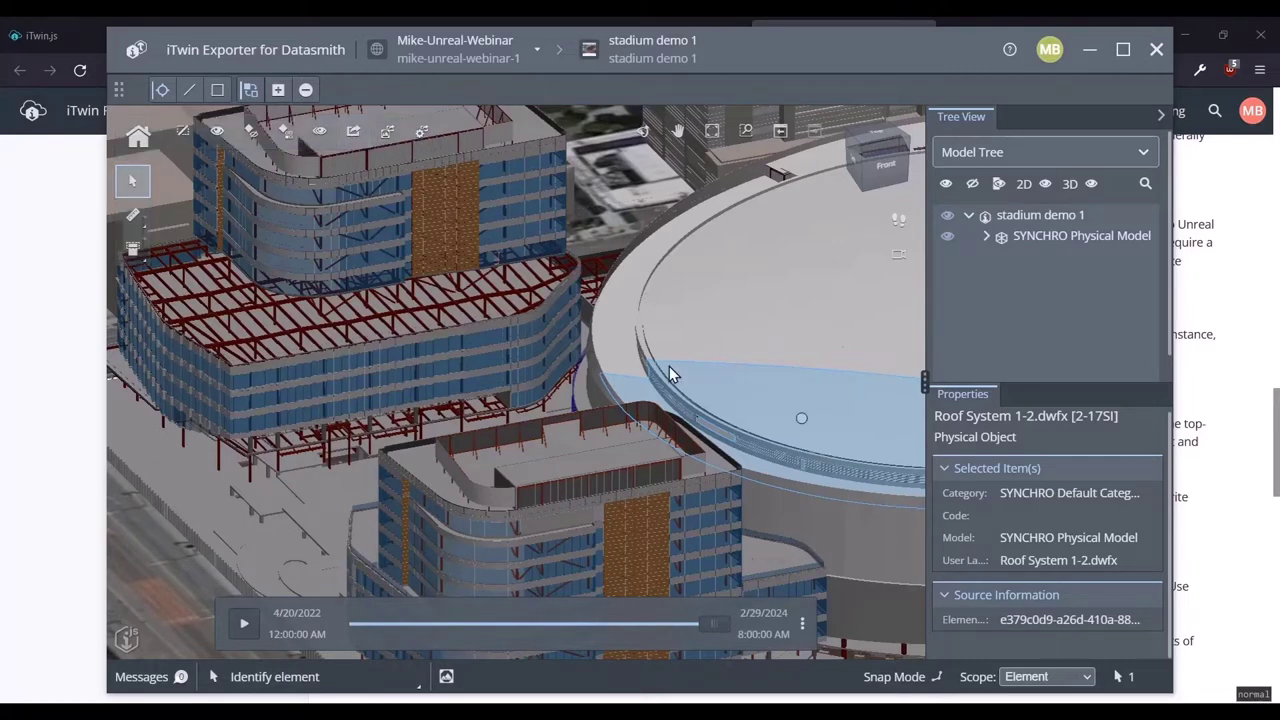
{"action": "scroll", "coordinate": [670, 366], "scroll_direction": "down", "scroll_amount": 5}
{"action": "middle_click_drag", "start_coordinate": [622, 382], "coordinate": [509, 387]}
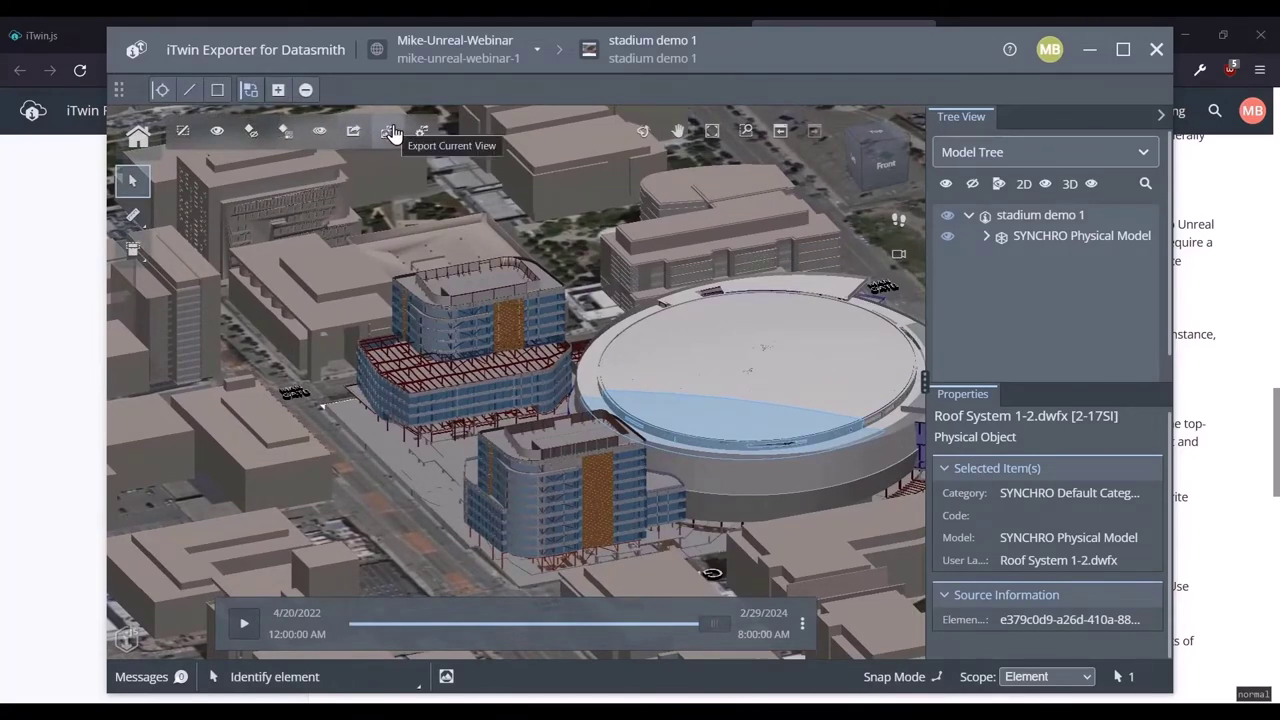
{"action": "scroll", "coordinate": [709, 397], "scroll_direction": "up", "scroll_amount": 5}
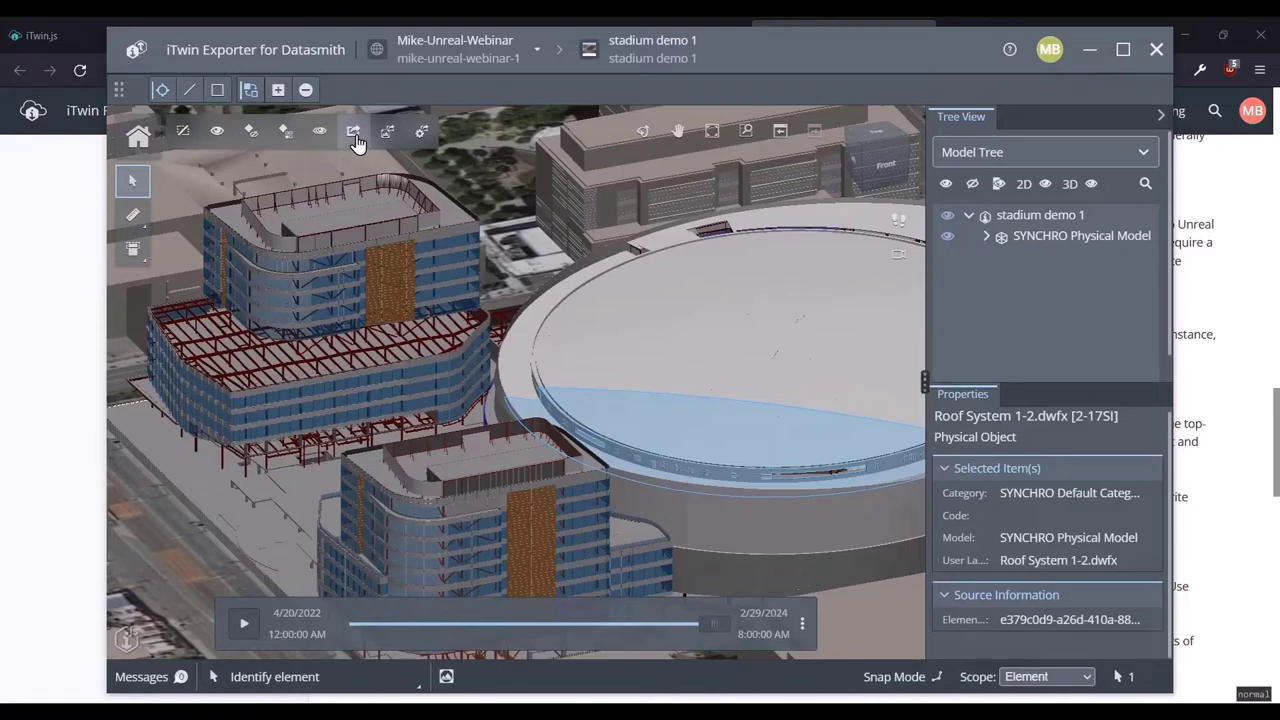
- Open the advanced export settings and set the metadata behavior to Element labels only
{"action": "left_click", "coordinate": [422, 137]}
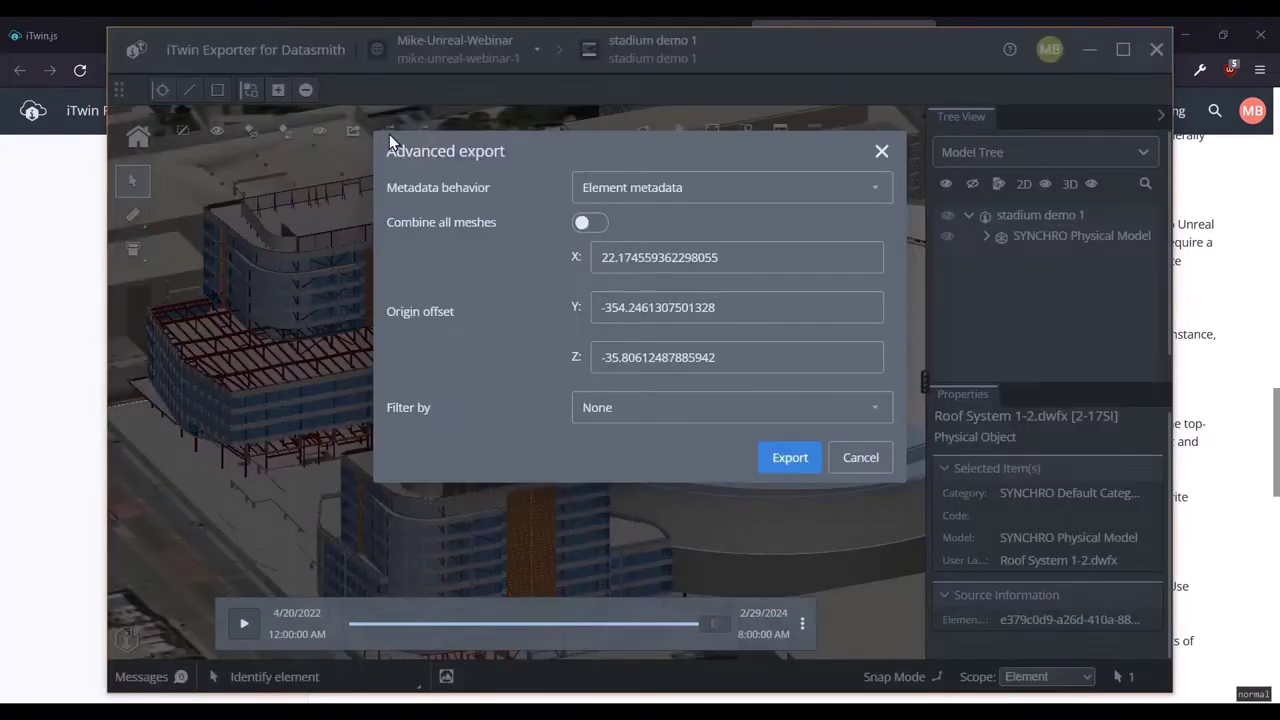
{"action": "left_click", "coordinate": [880, 155]}
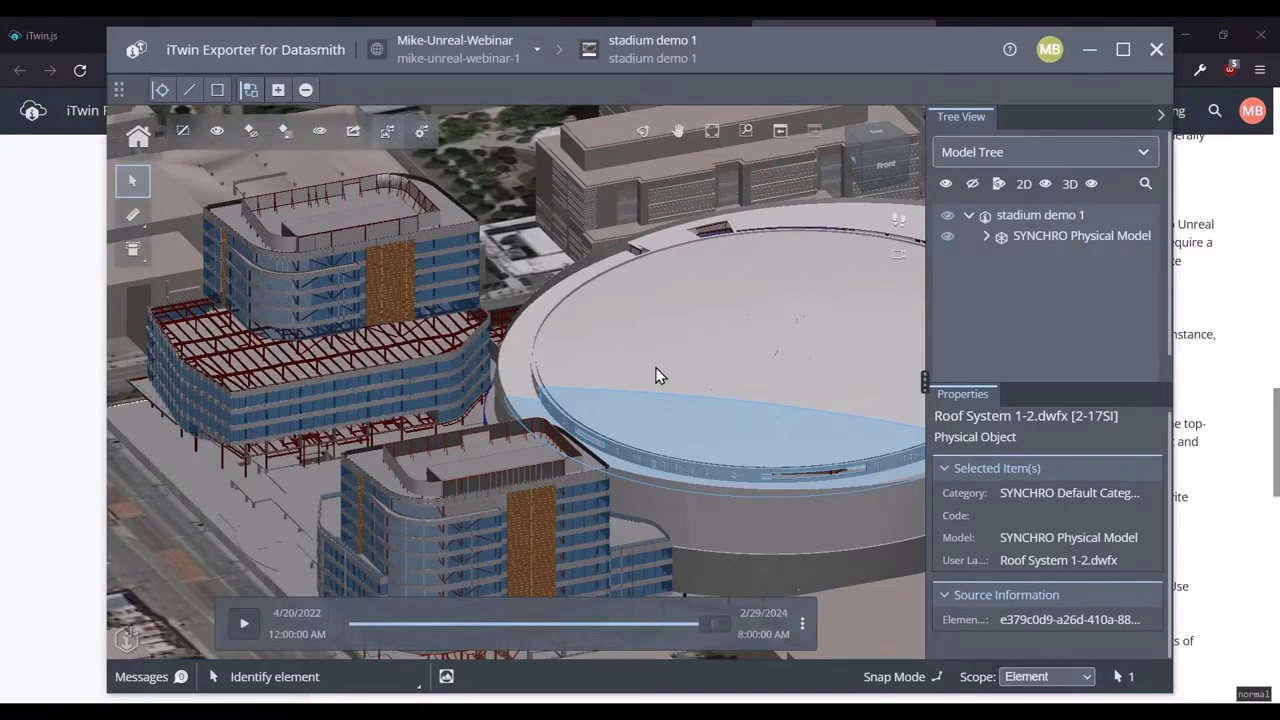
{"action": "middle_click_drag", "start_coordinate": [604, 362], "coordinate": [505, 350]}
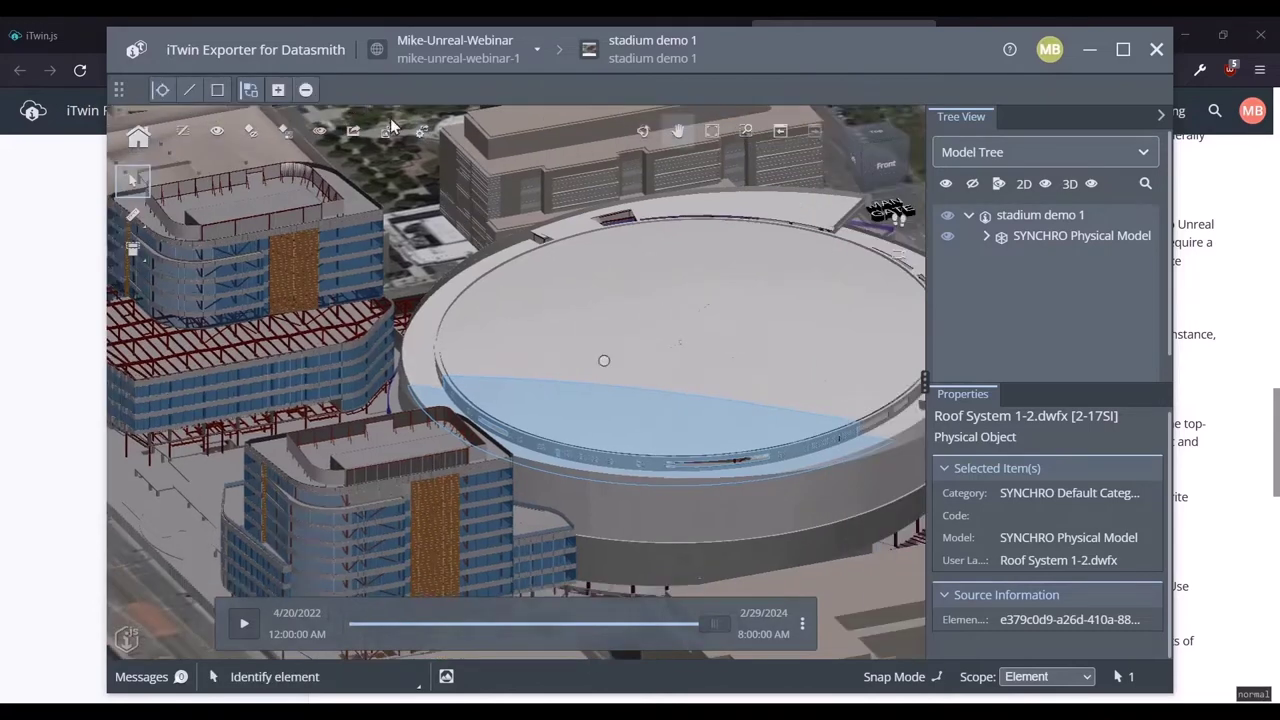
{"action": "left_click", "coordinate": [421, 131]}
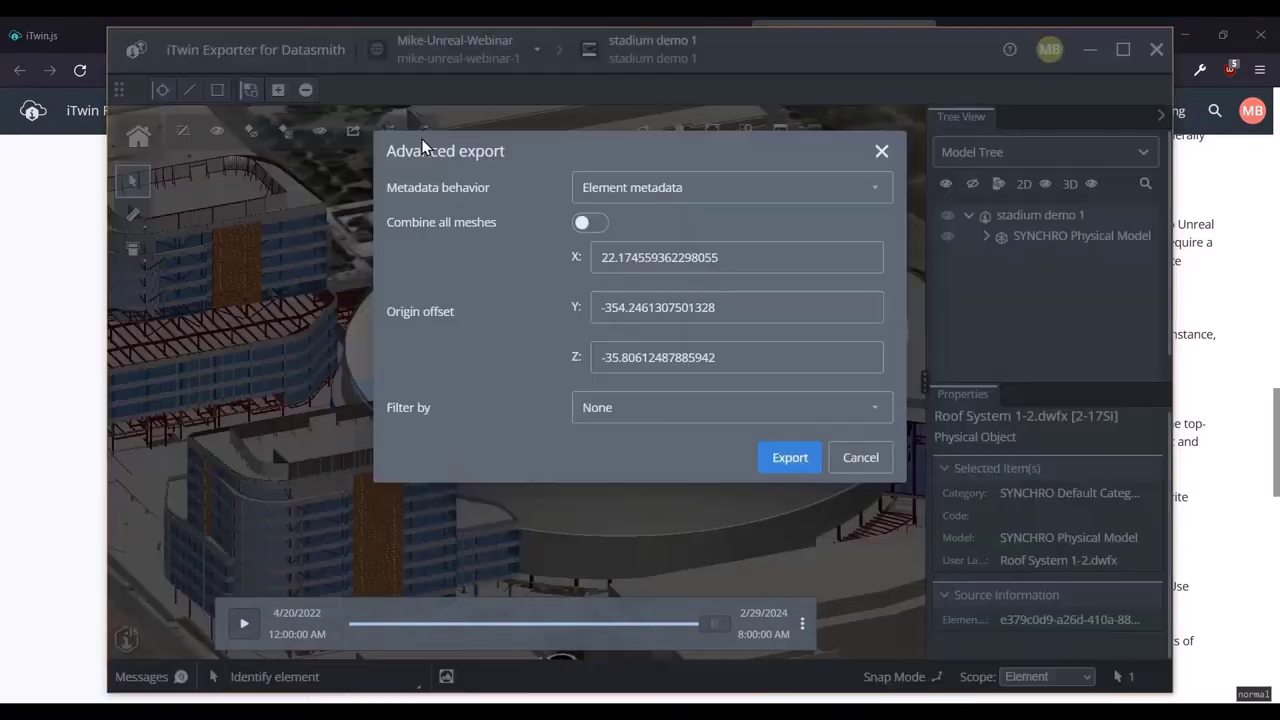
{"action": "left_click", "coordinate": [664, 195]}
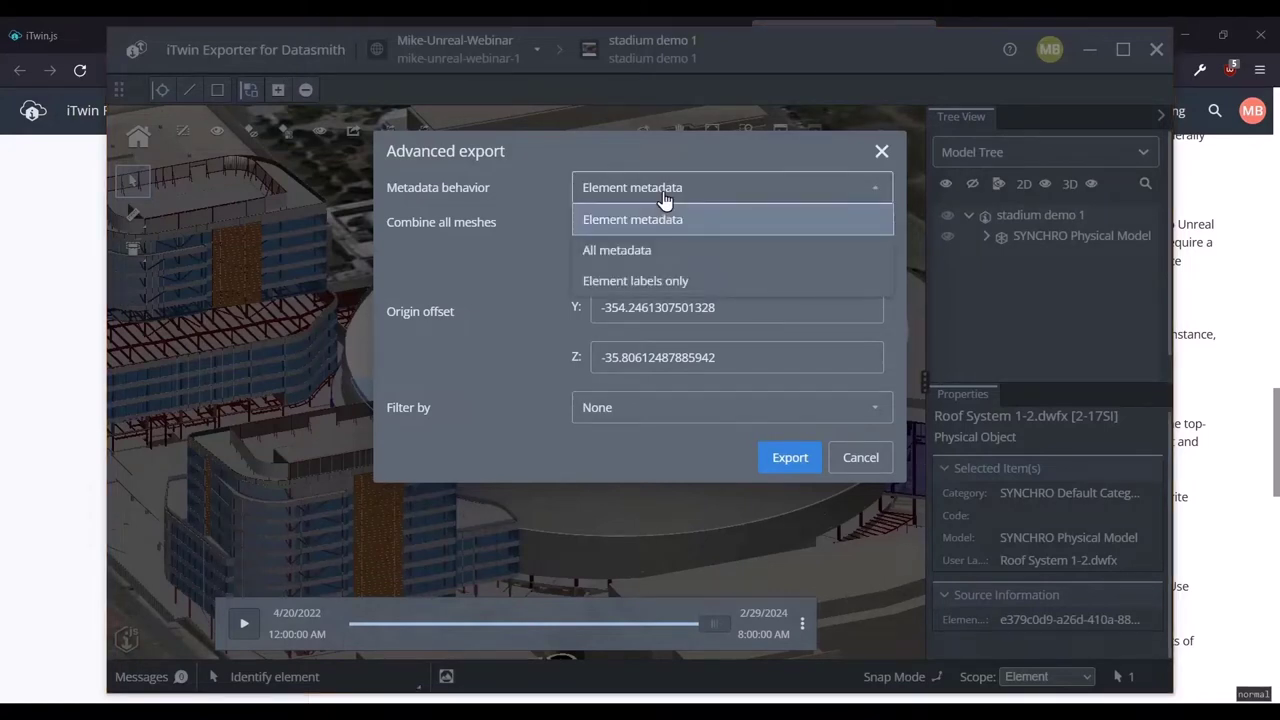
{"action": "left_click", "coordinate": [686, 278]}
- Set the metadata behavior to Element metadata and turn on combining all meshes
{"action": "left_click", "coordinate": [592, 223]}
{"action": "left_click", "coordinate": [592, 223]}
{"action": "left_click", "coordinate": [610, 197]}
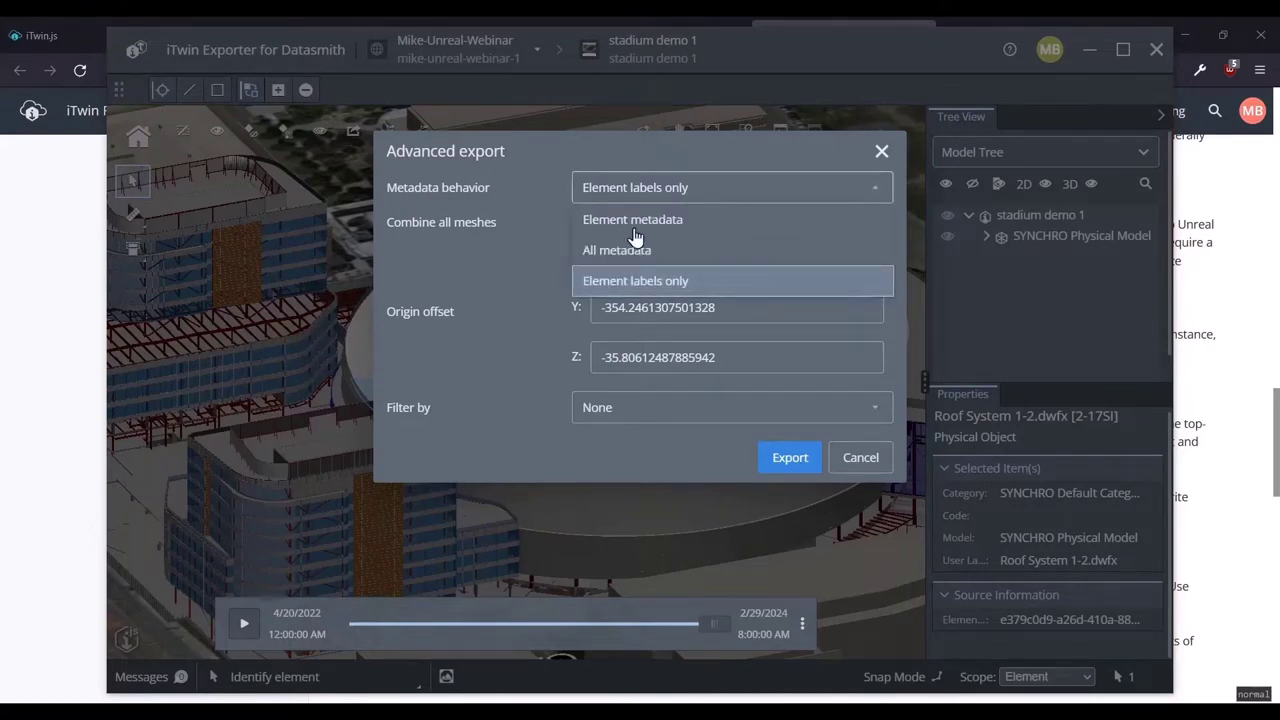
{"action": "left_click", "coordinate": [636, 224]}
{"action": "left_click", "coordinate": [590, 226]}
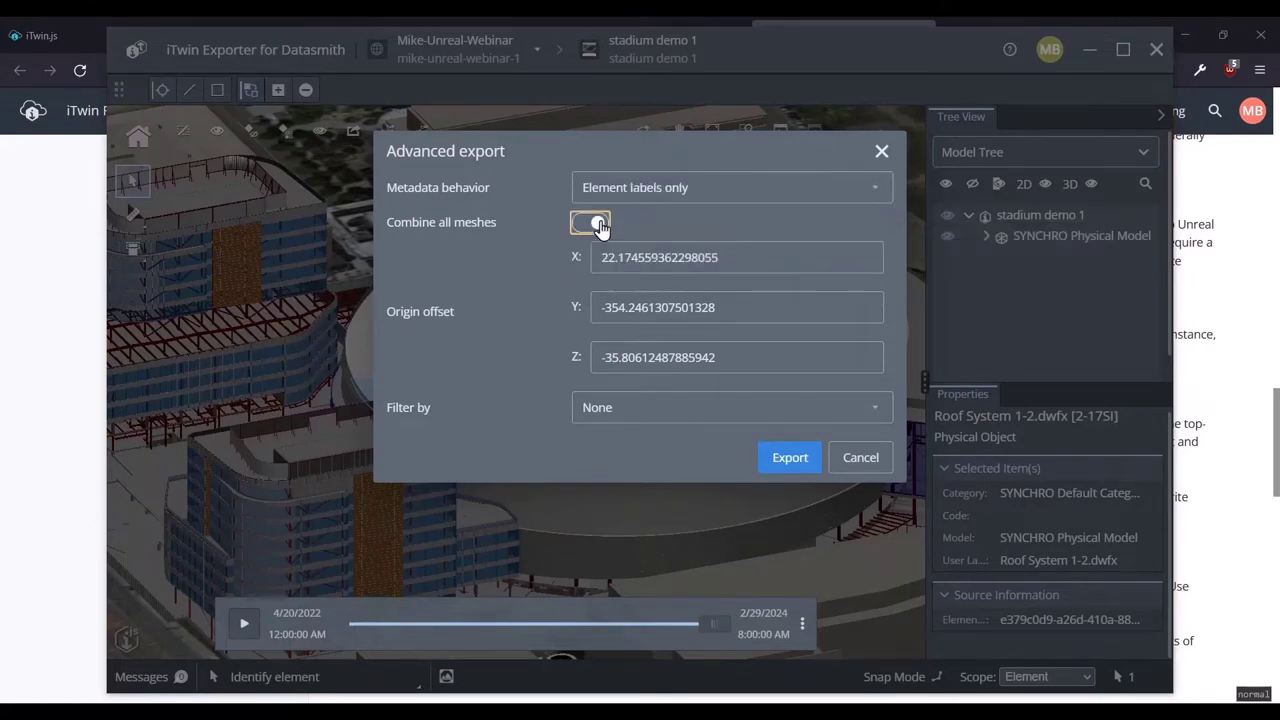
- Check which metadata behaviors can be chosen while all meshes are combined
{"action": "left_click", "coordinate": [676, 198]}
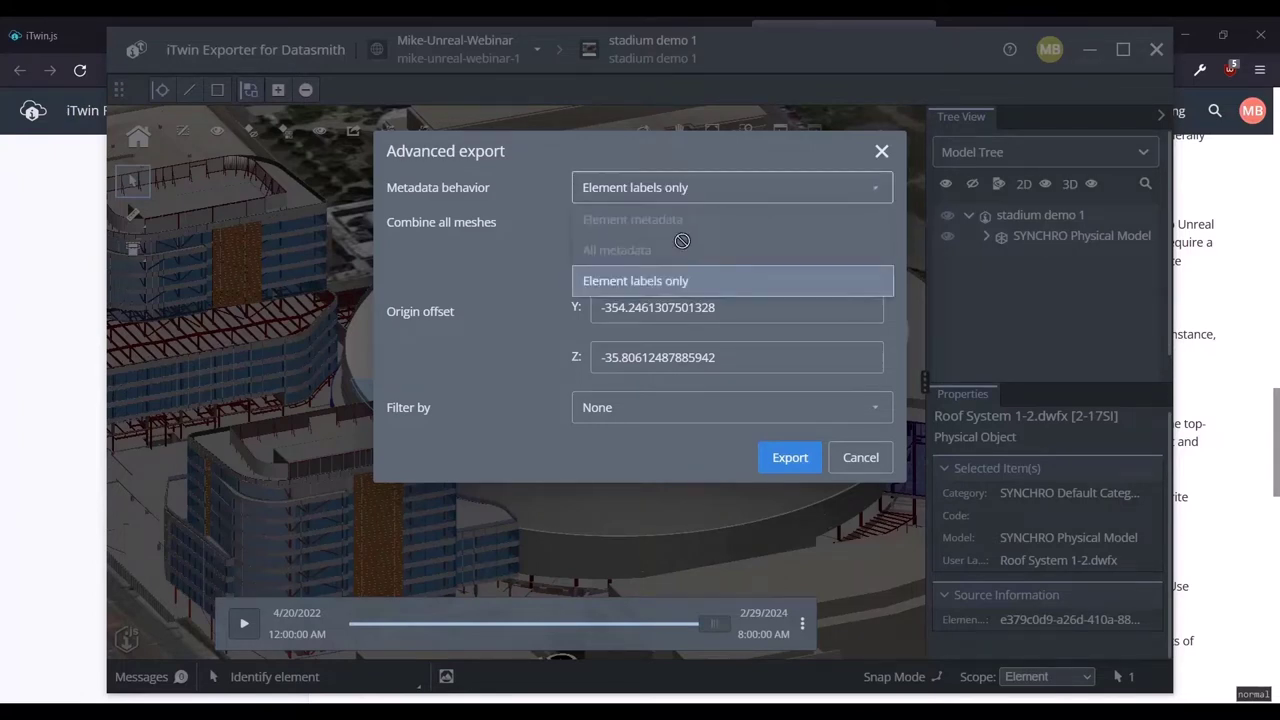
{"action": "left_click", "coordinate": [473, 230]}
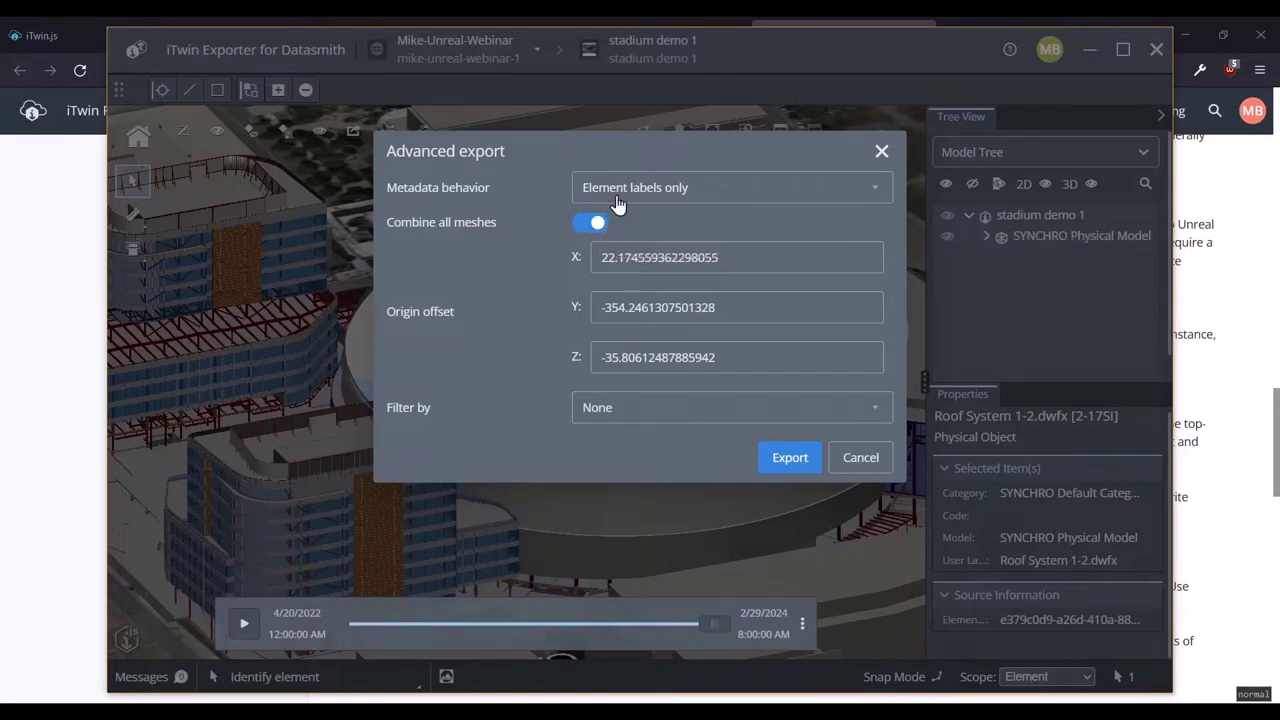
{"action": "left_click", "coordinate": [667, 190]}
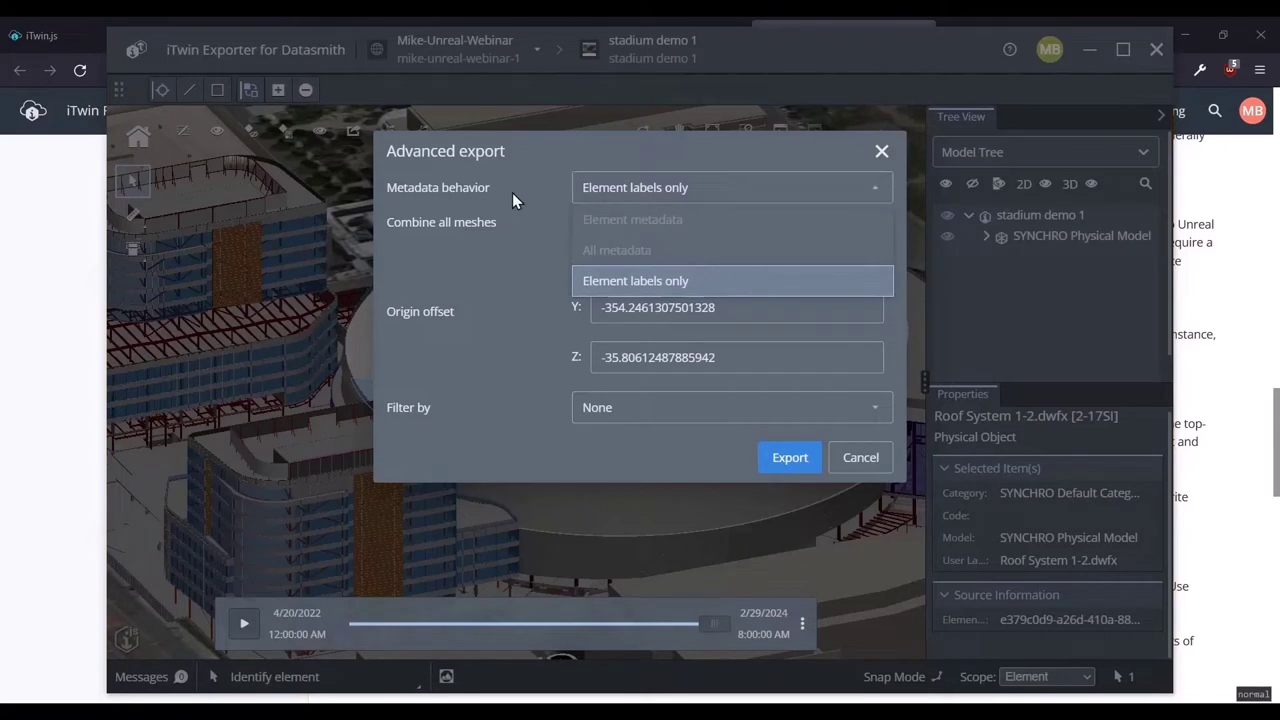
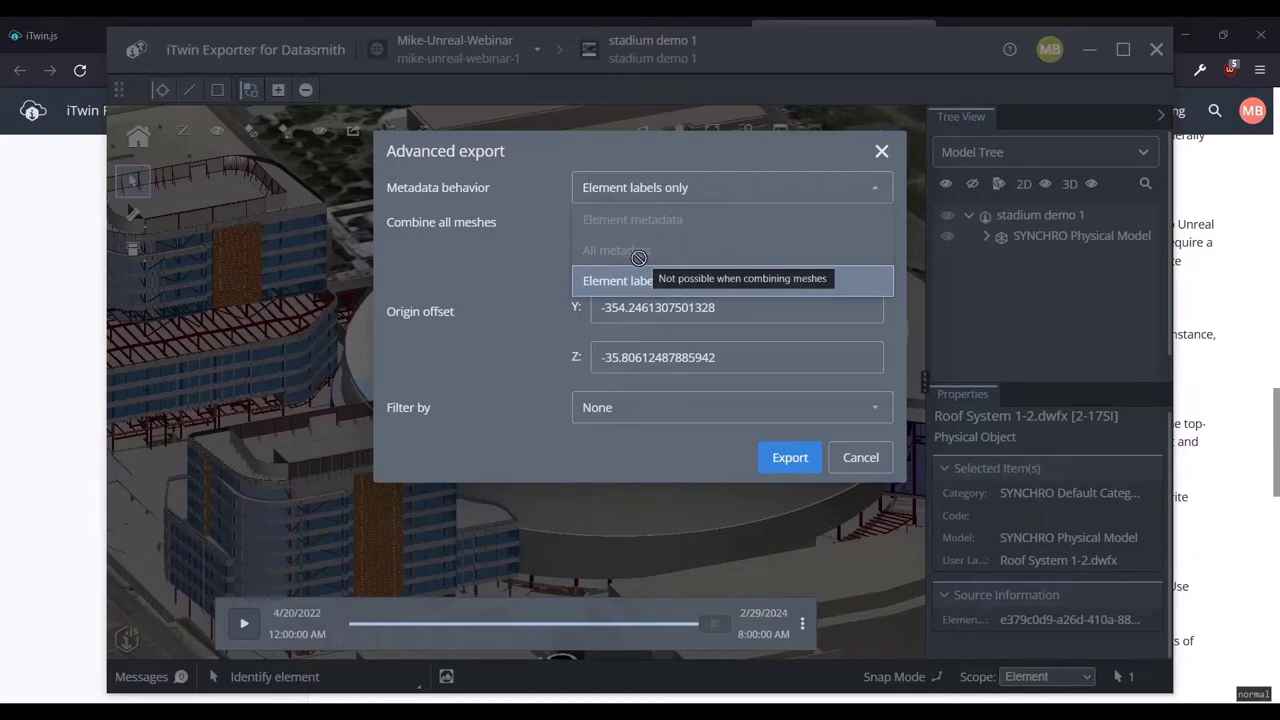
{"action": "left_click", "coordinate": [640, 198]}
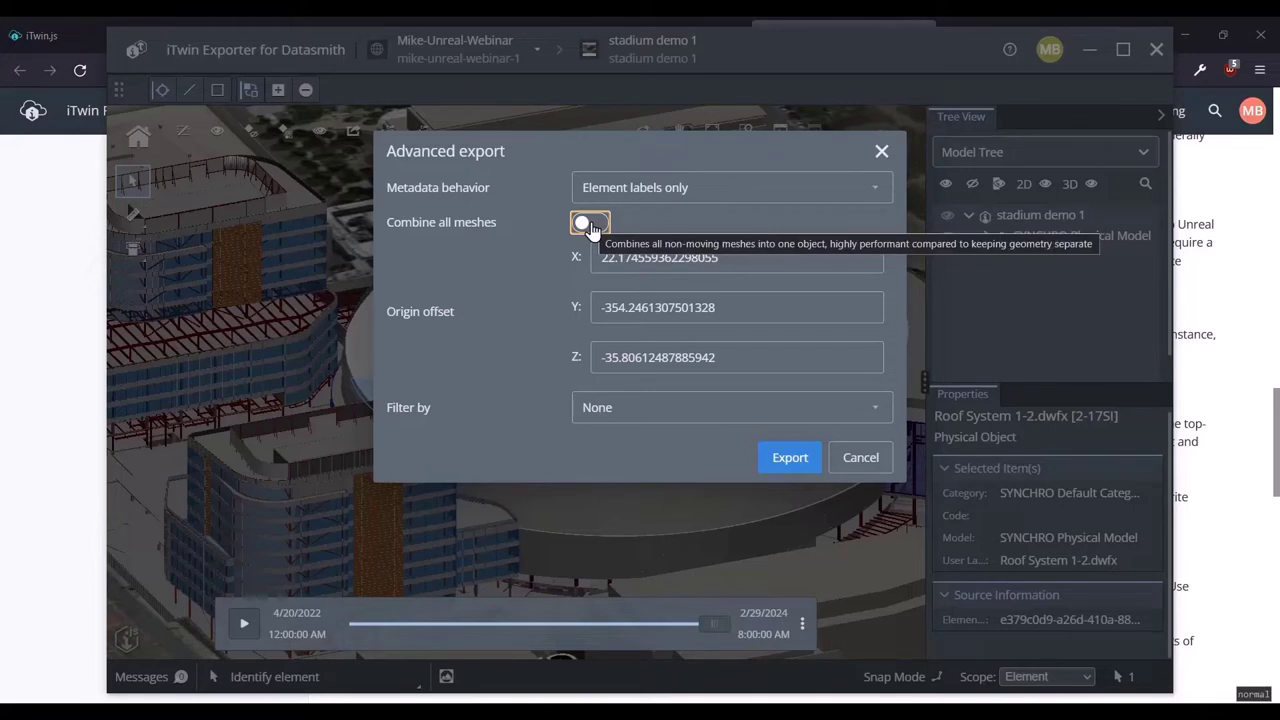
- With combining all meshes turned off, set the metadata behavior to All metadata and review the other metadata options
{"action": "left_click", "coordinate": [655, 192]}
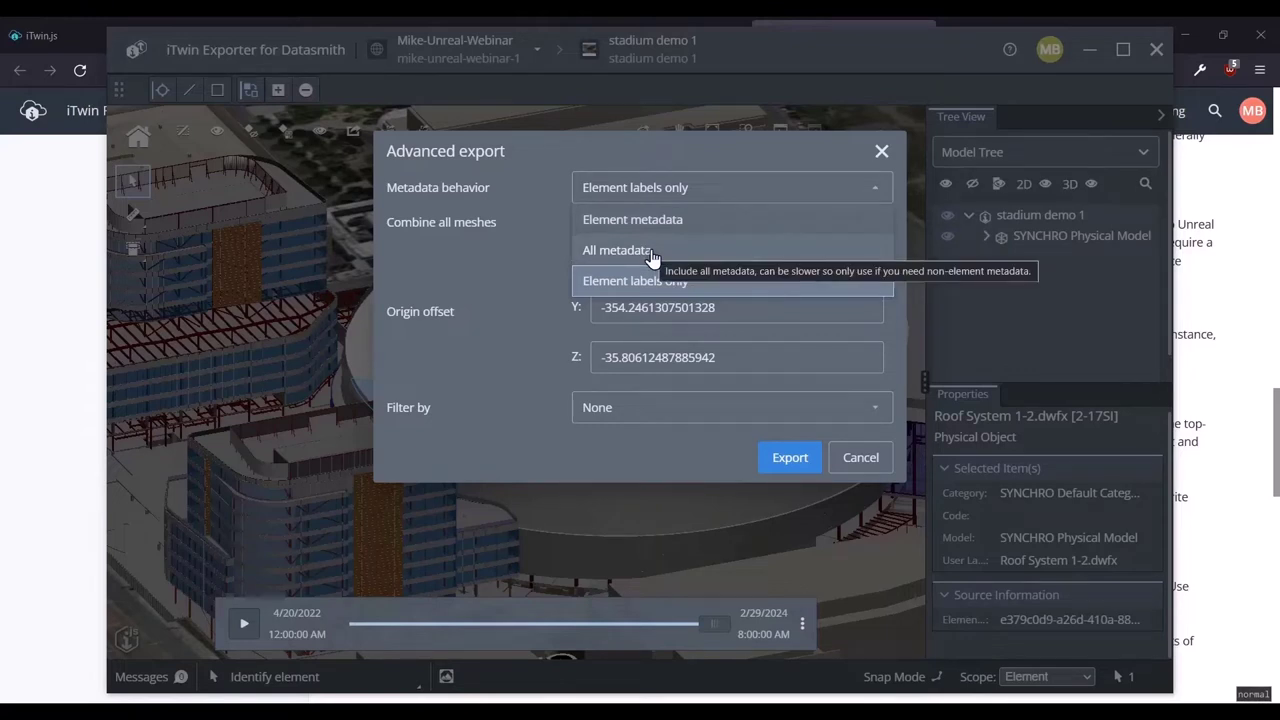
{"action": "left_click", "coordinate": [648, 252]}
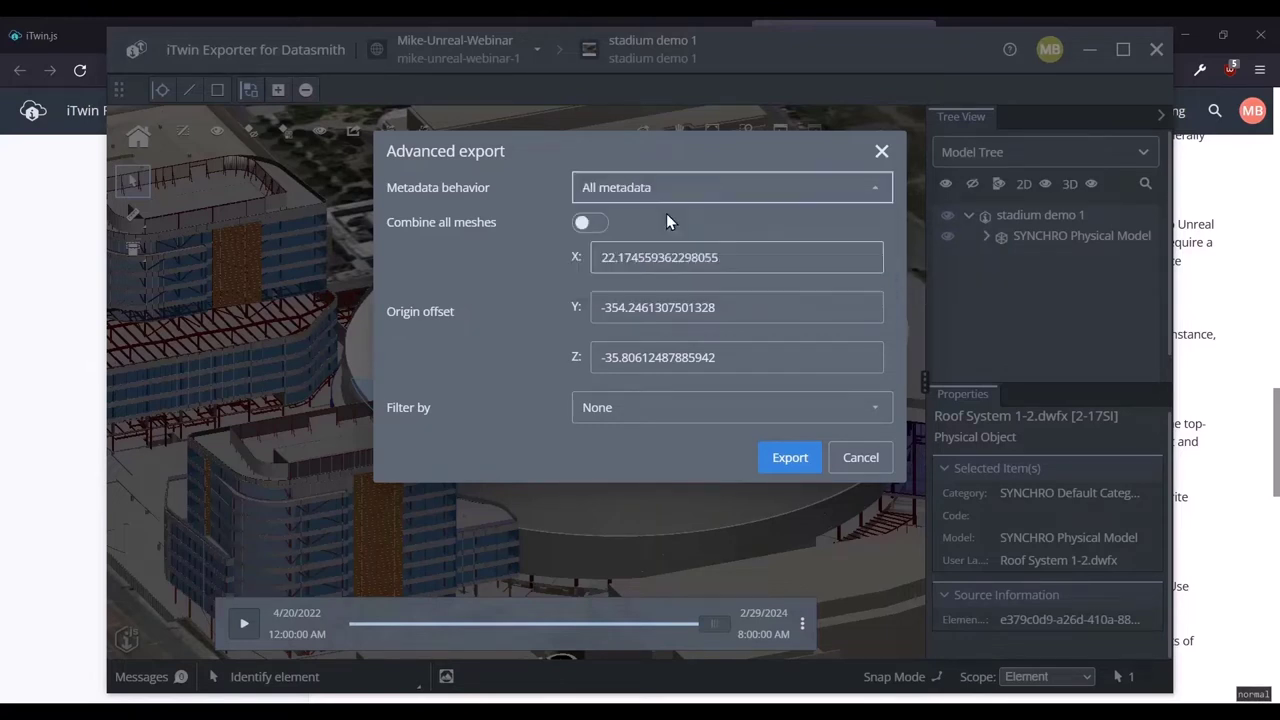
{"action": "left_click", "coordinate": [656, 195]}
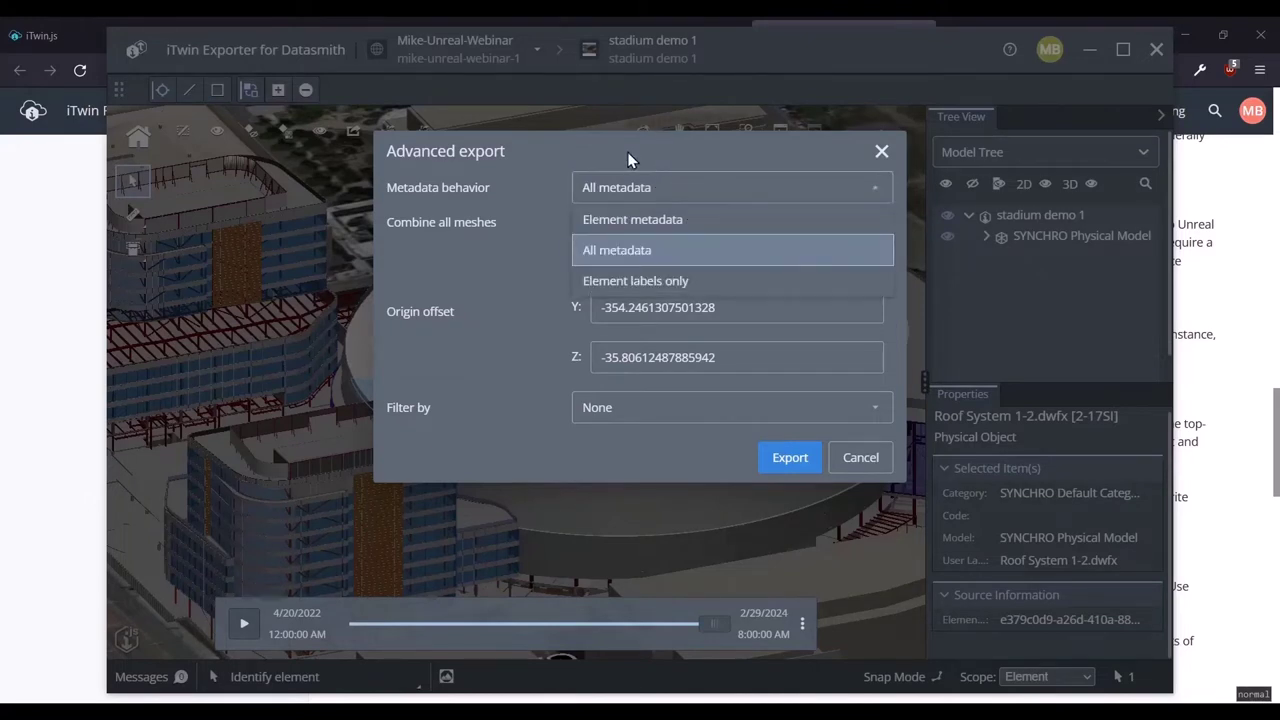
{"action": "left_click", "coordinate": [629, 157]}
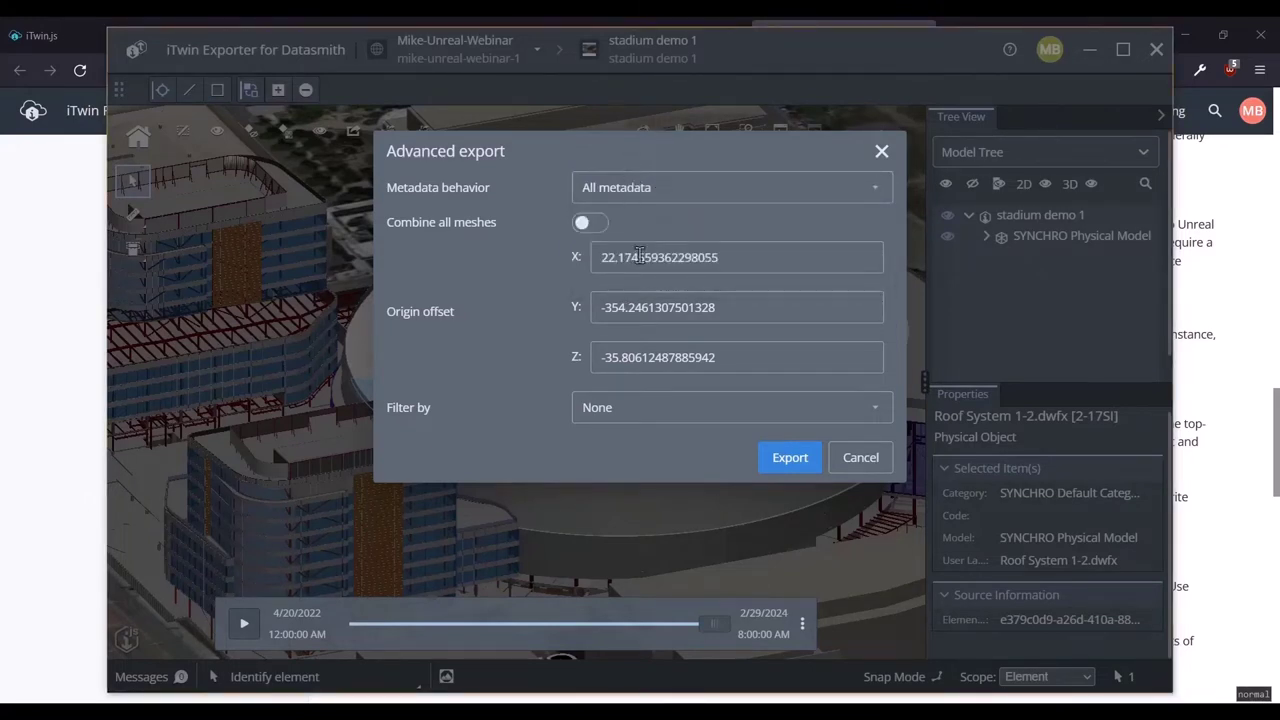
- Examine the mesh combining option and the X and Y origin offset values in the advanced export settings
{"action": "mouse_move", "coordinate": [639, 254]}
{"action": "mouse_move", "coordinate": [584, 225]}
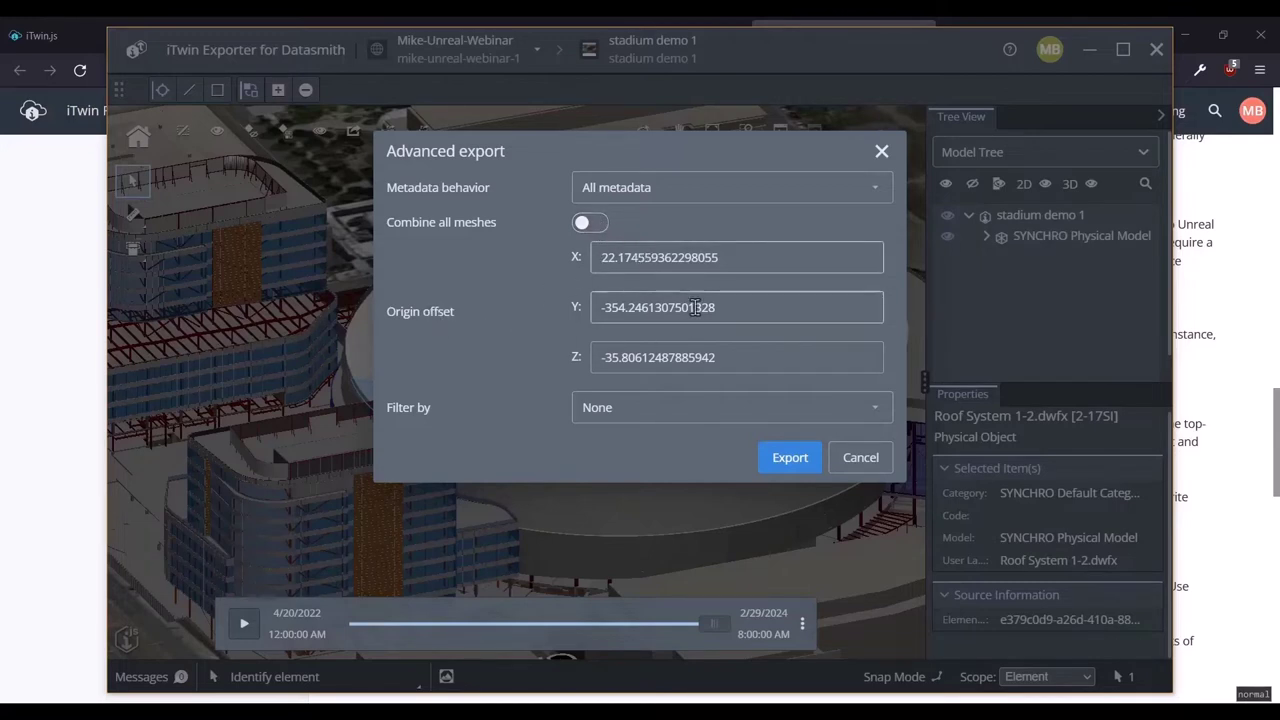
{"action": "mouse_move", "coordinate": [696, 305]}
{"action": "left_click", "coordinate": [606, 262]}
{"action": "left_click", "coordinate": [661, 318]}
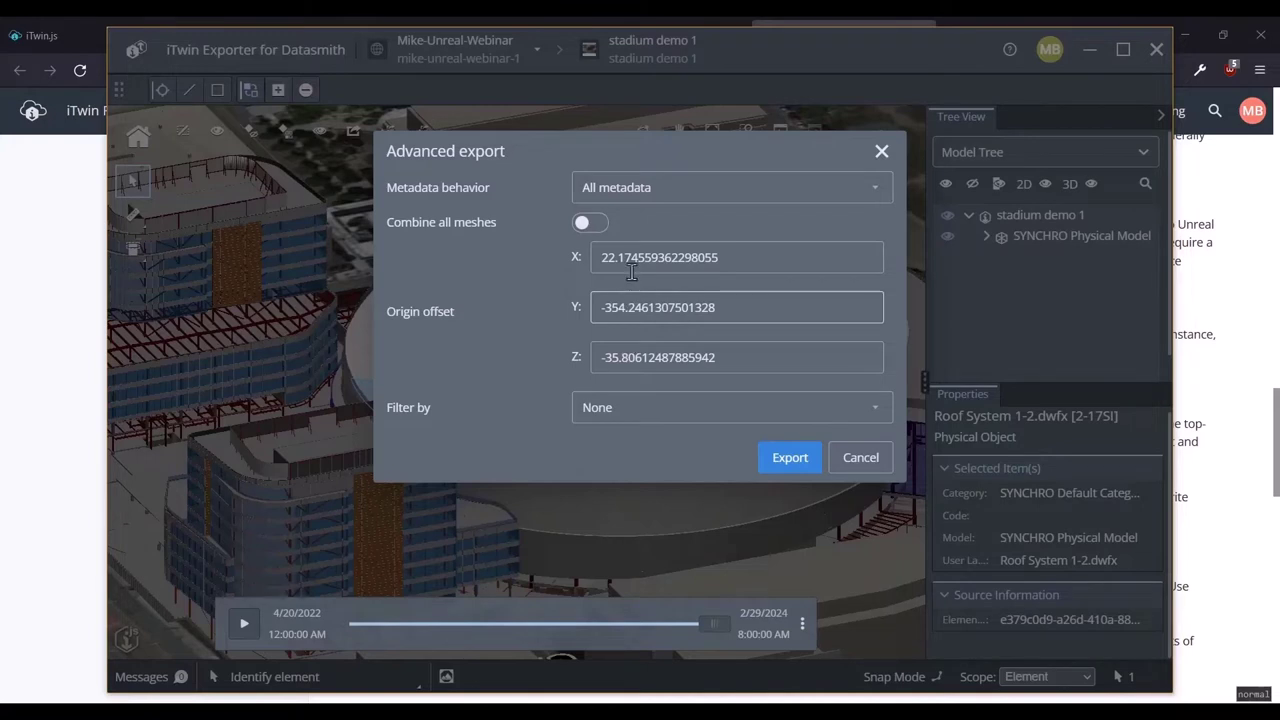
{"action": "left_click", "coordinate": [631, 265]}
{"action": "left_click", "coordinate": [674, 316]}
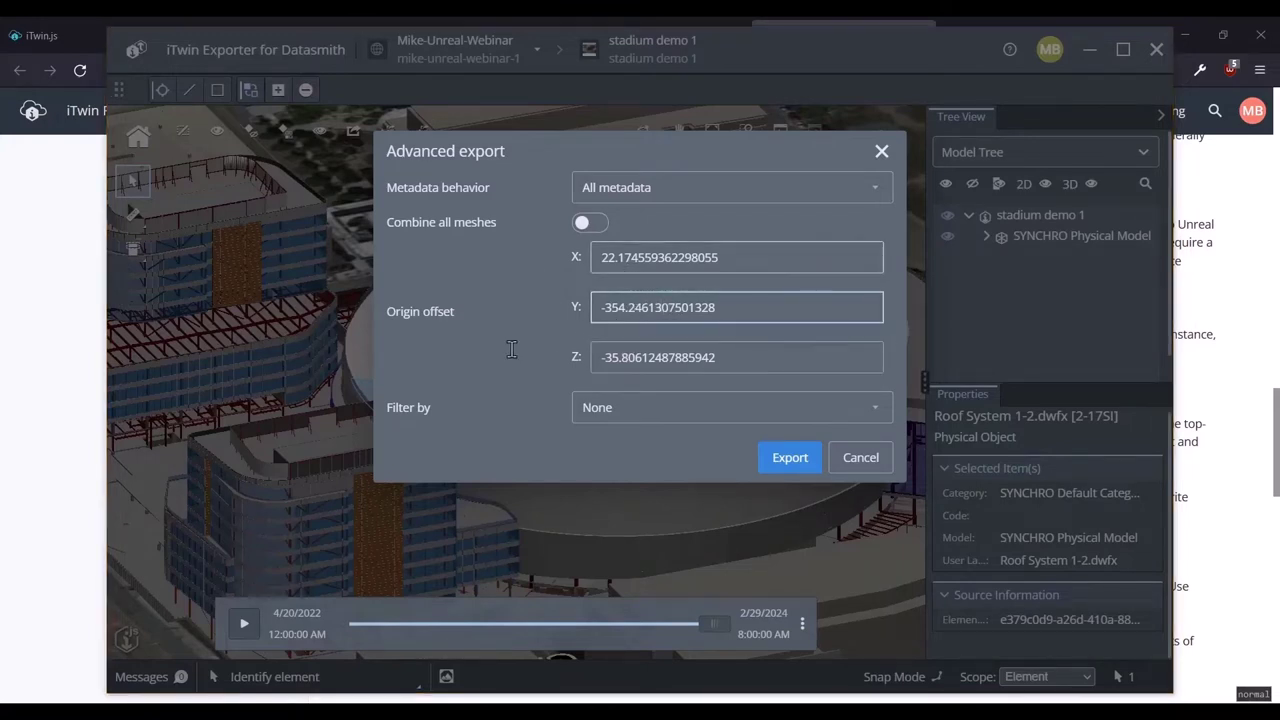
- Set the export filter to View, review the selectable view names, and close the advanced export settings without exporting
{"action": "left_click", "coordinate": [634, 410]}
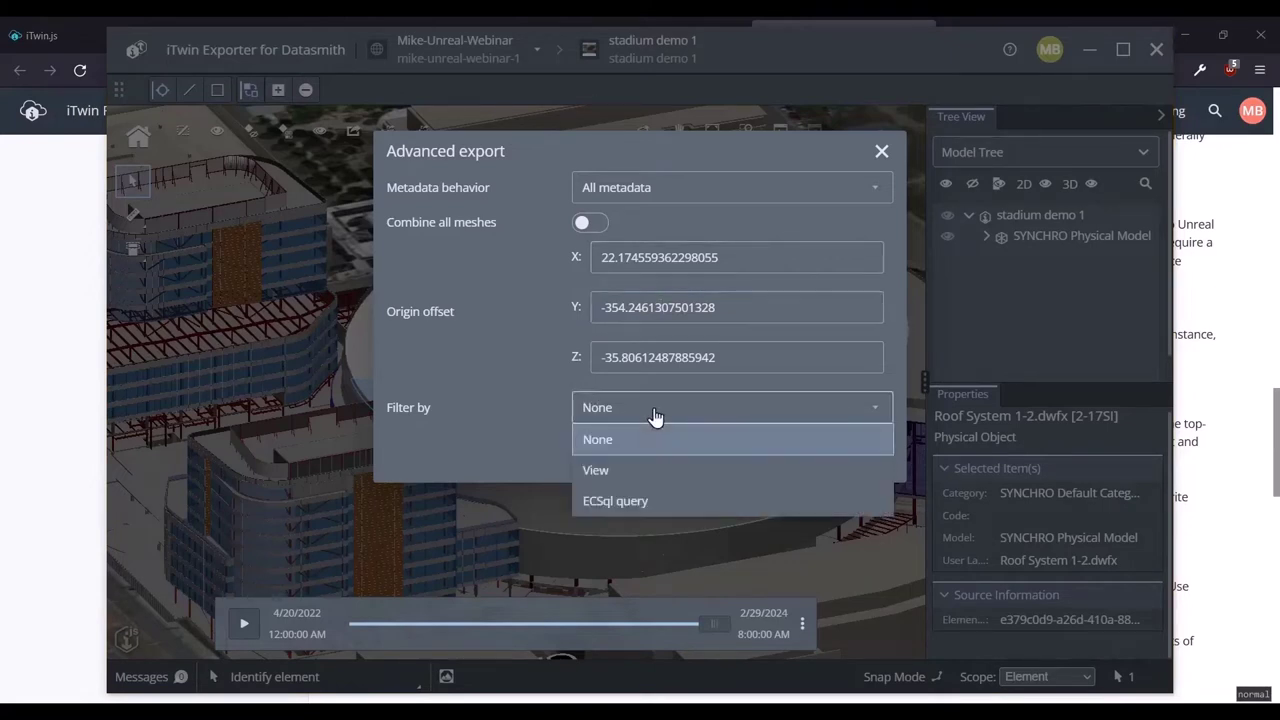
{"action": "left_click", "coordinate": [608, 469]}
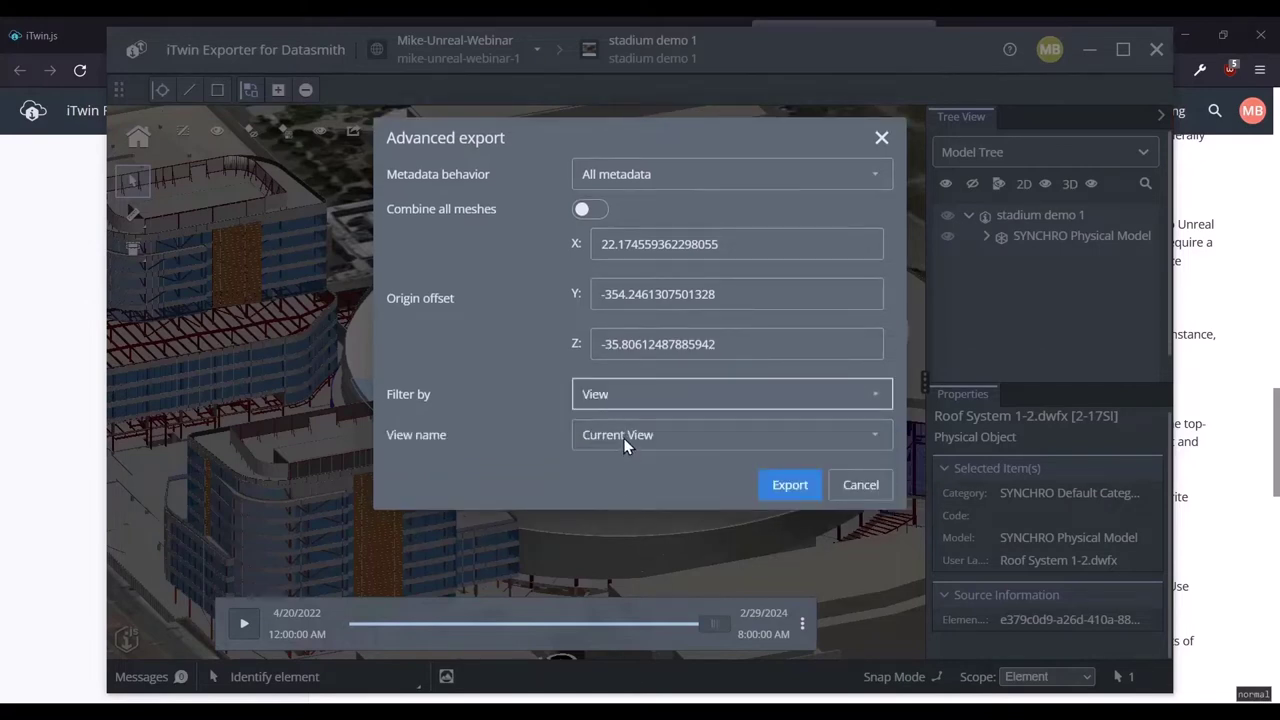
{"action": "left_click", "coordinate": [623, 437]}
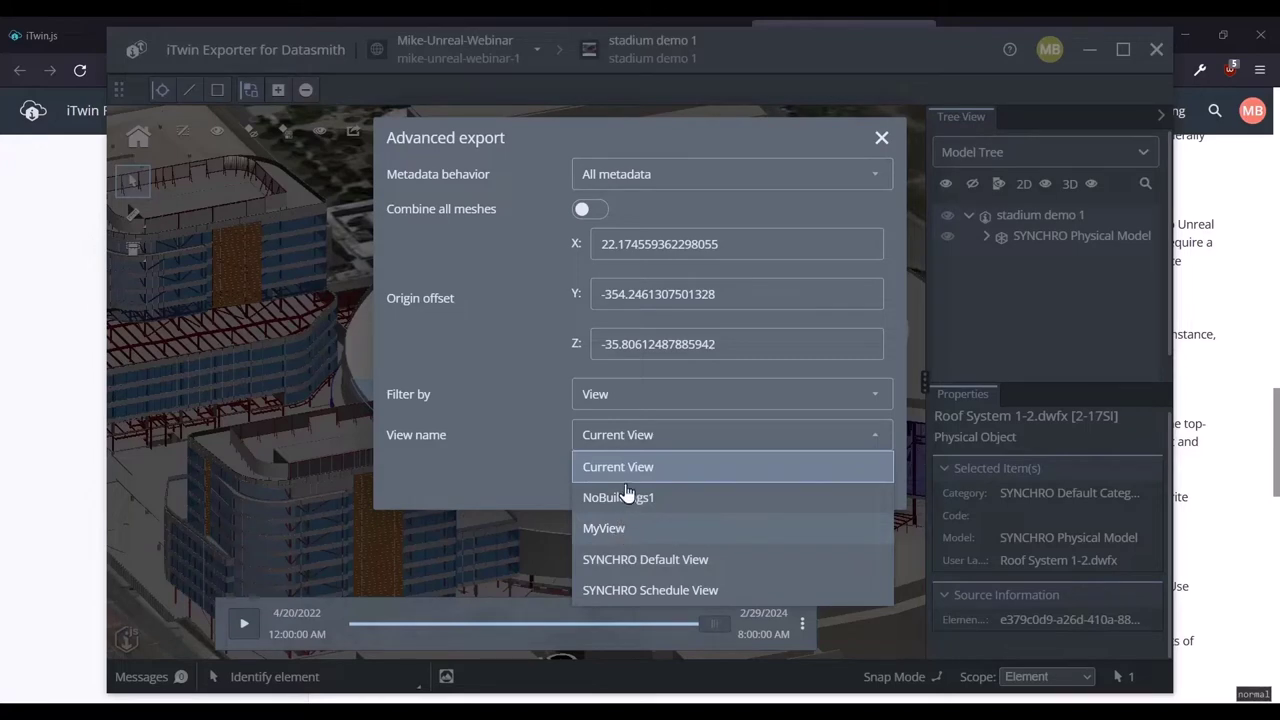
{"action": "left_click", "coordinate": [525, 450]}
{"action": "left_click", "coordinate": [880, 140]}
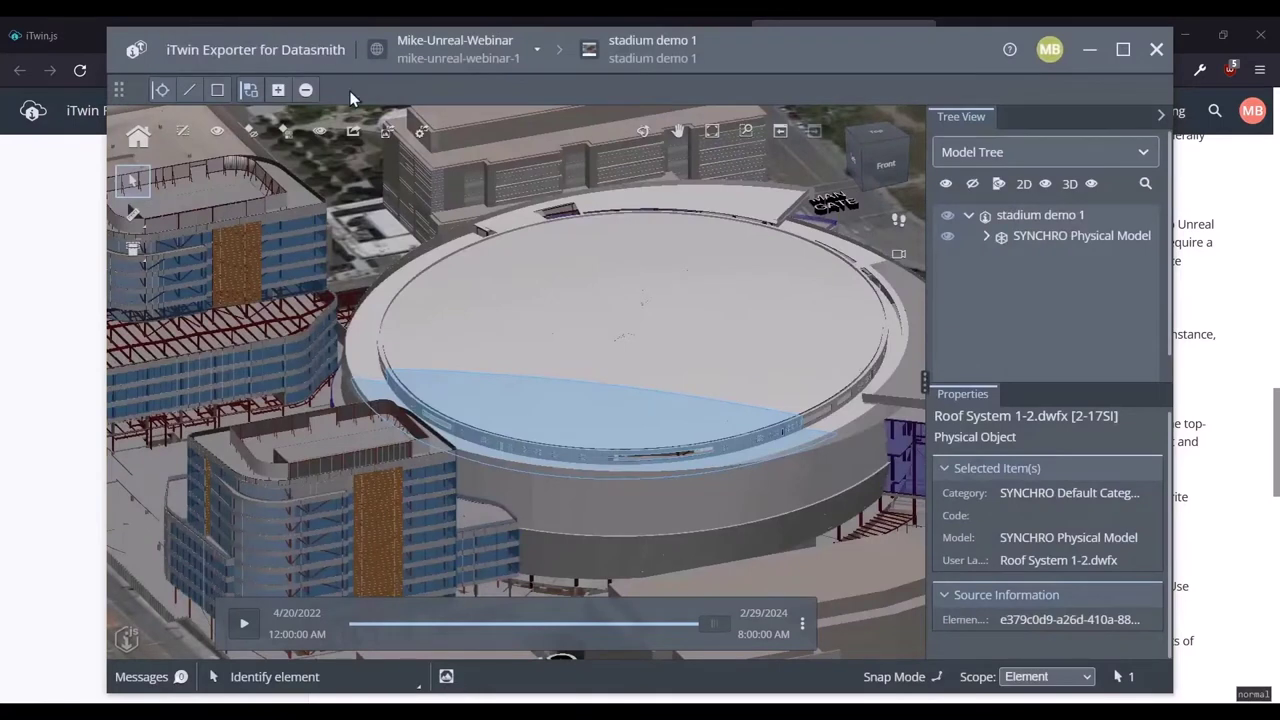
- Open the saved views and expand the Ungrouped and Desktop views groups
{"action": "left_click", "coordinate": [446, 677]}
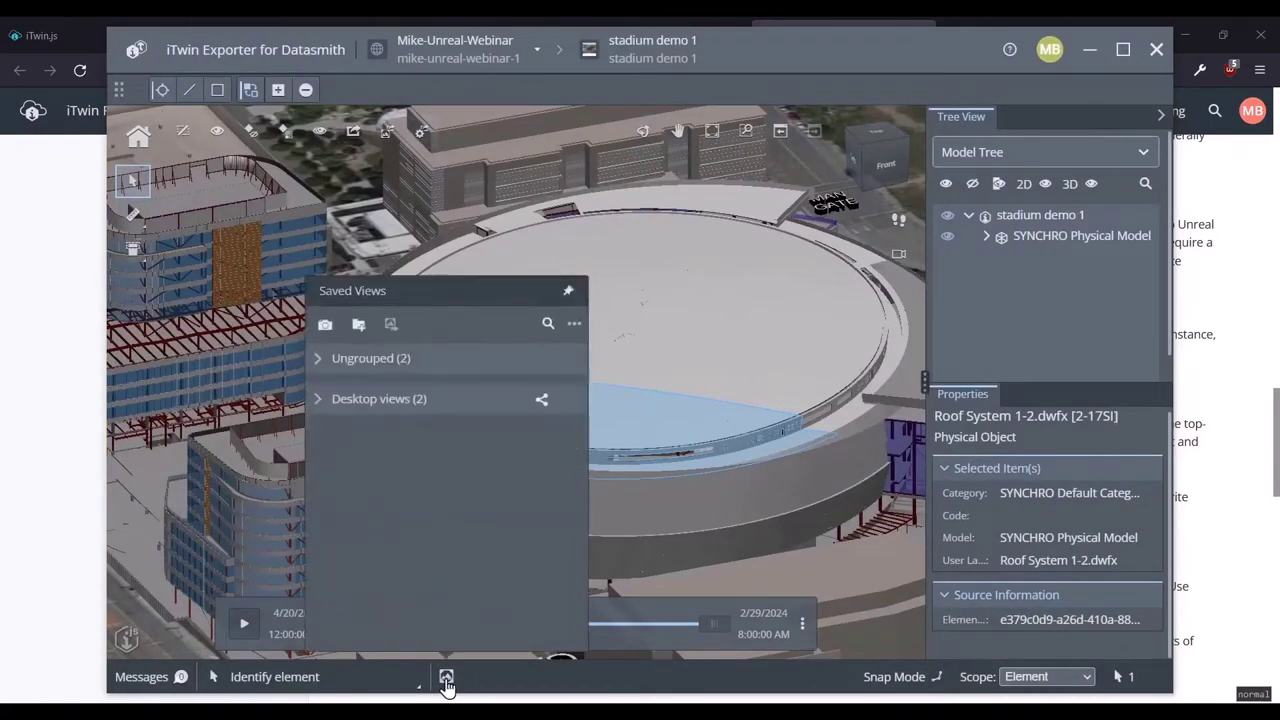
{"action": "left_click", "coordinate": [313, 359]}
{"action": "left_click", "coordinate": [317, 503]}
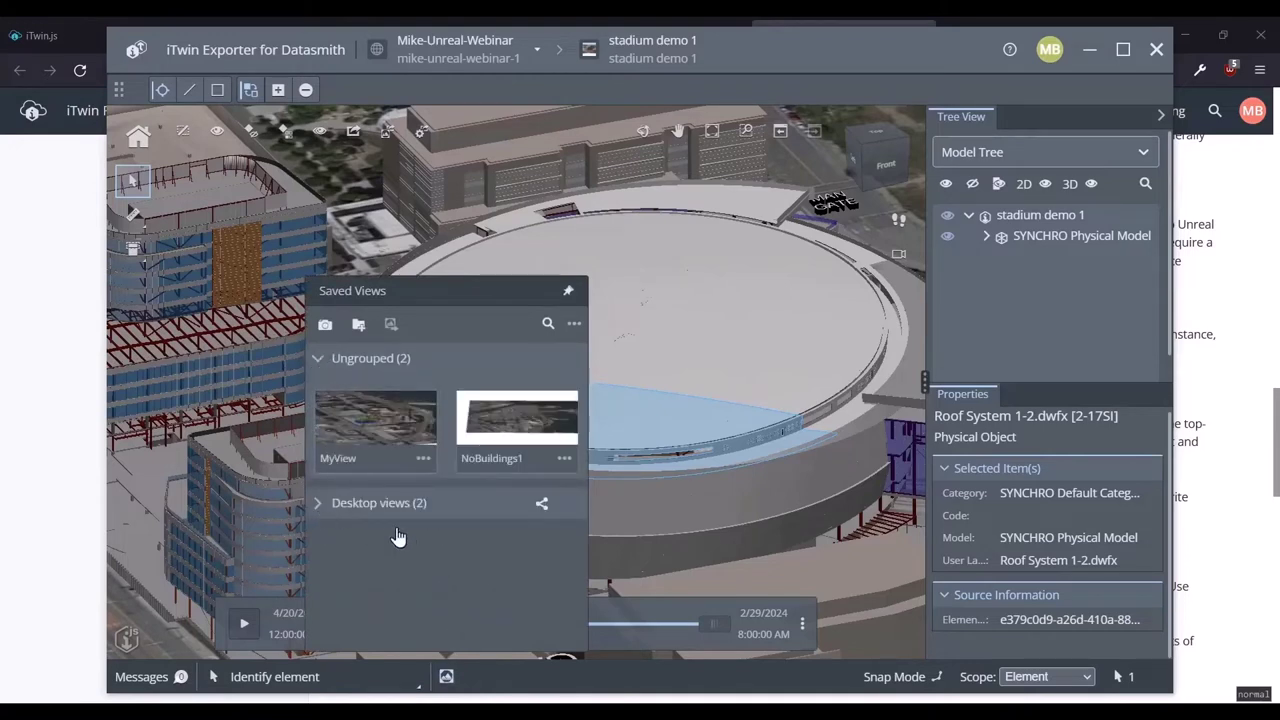
- Close the saved views and hide the three adjoining roof panels across the middle of the stadium roof
{"action": "left_click", "coordinate": [317, 504]}
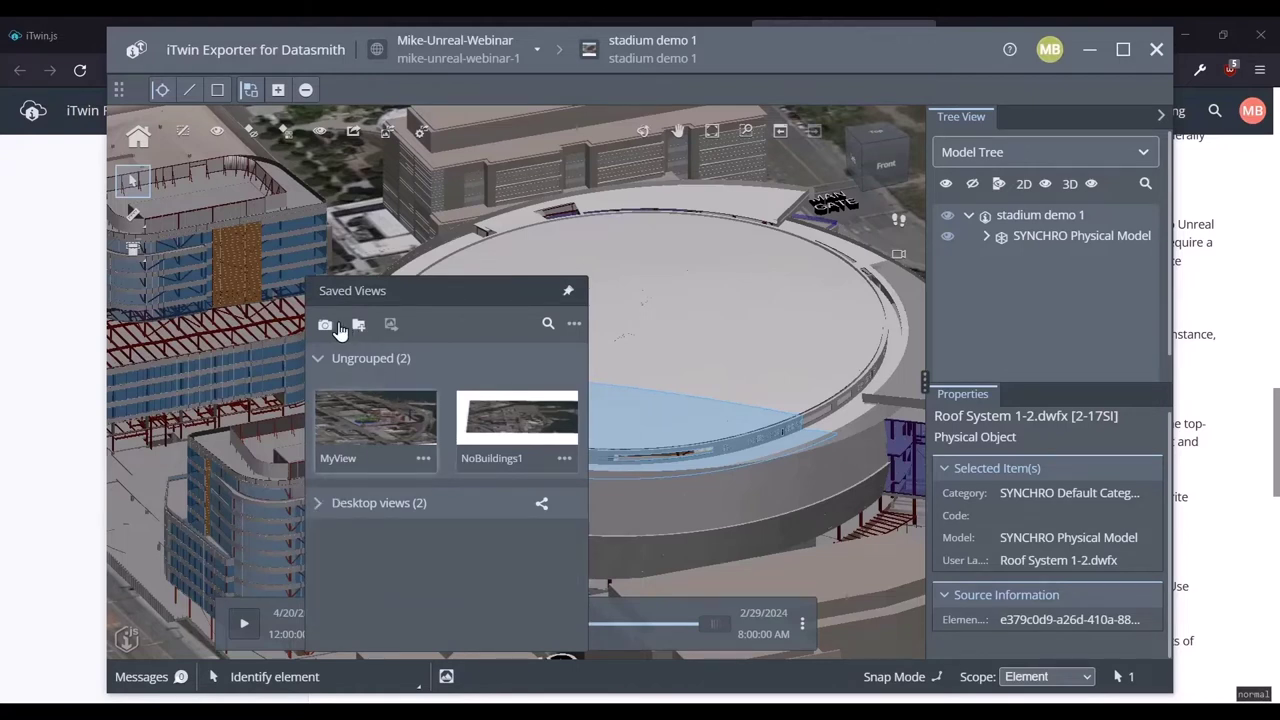
{"action": "left_click", "coordinate": [769, 312]}
{"action": "left_click", "coordinate": [769, 310]}
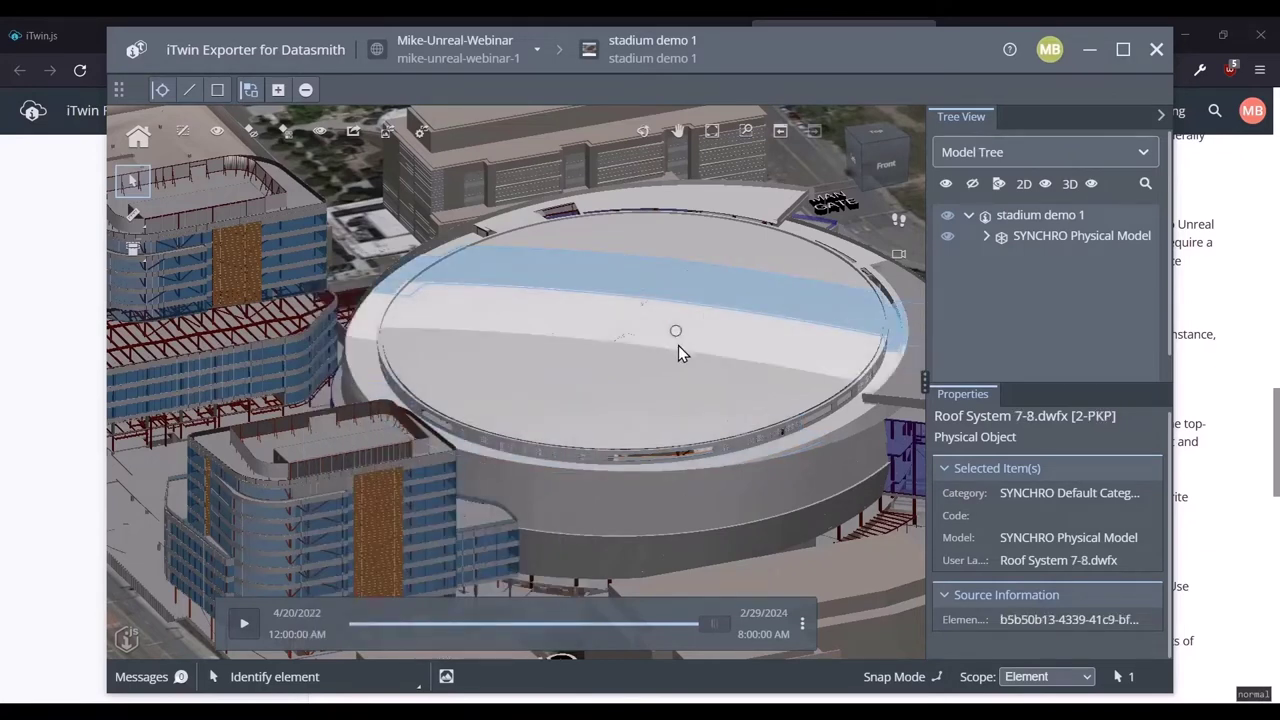
{"action": "left_click", "coordinate": [672, 380], "text": "ctrl"}
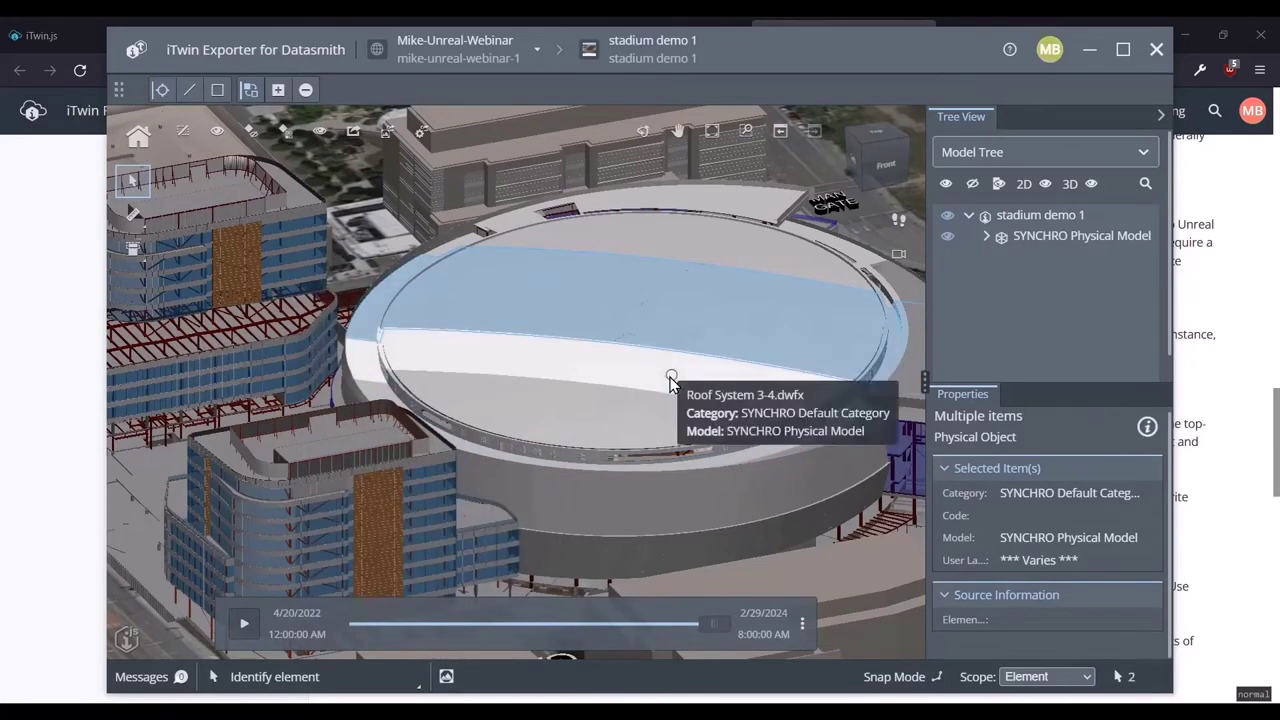
{"action": "left_click", "coordinate": [671, 377], "text": "ctrl"}
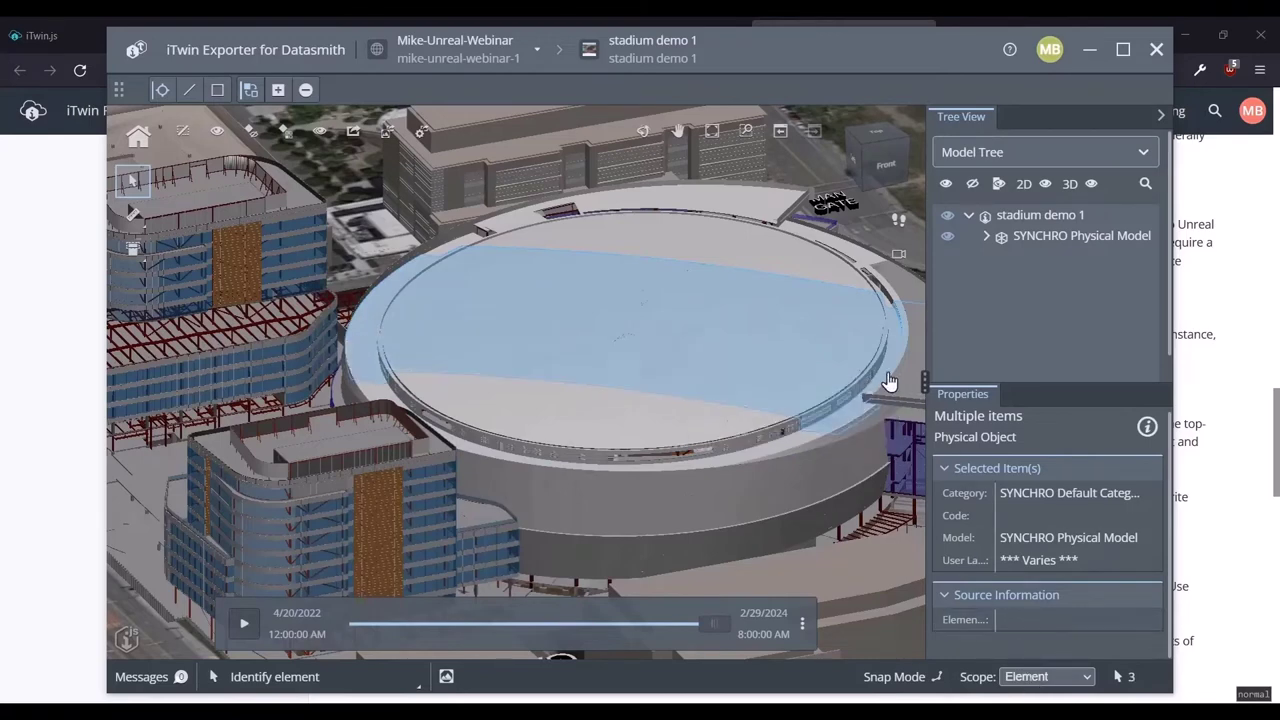
{"action": "left_click", "coordinate": [251, 134]}
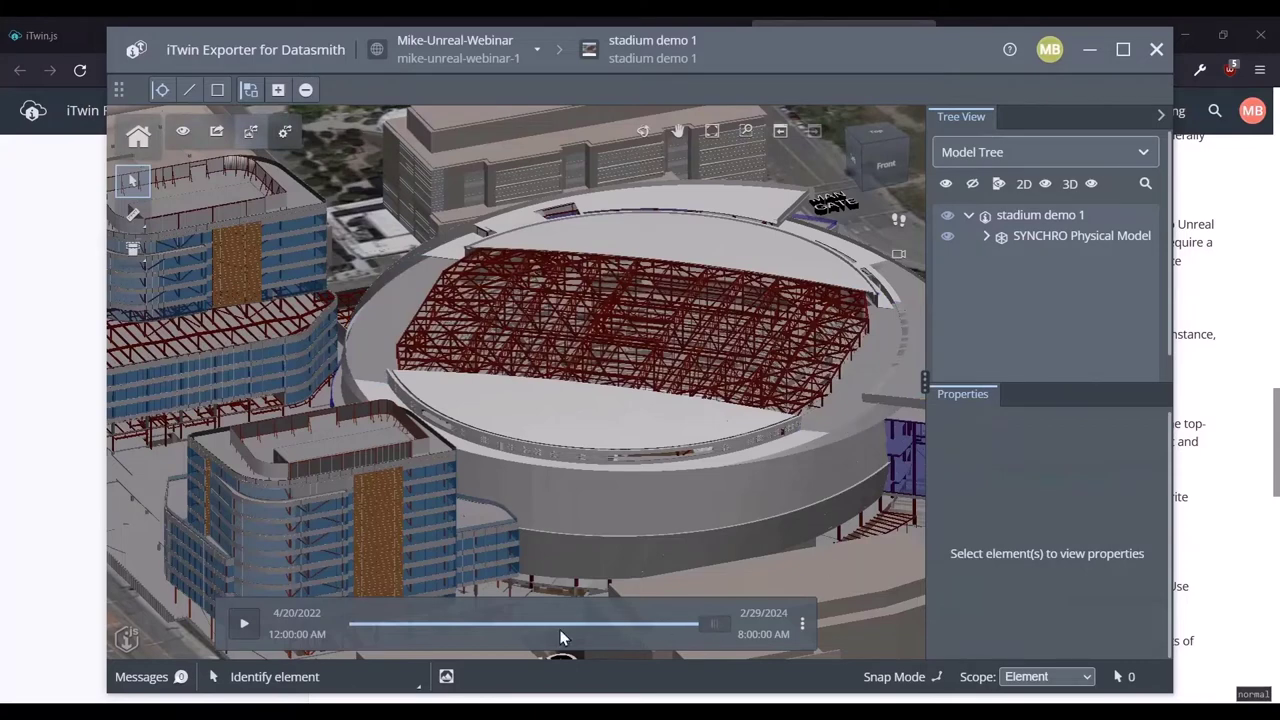
- Save the current view as a new ungrouped saved view named NoStadiumRoof
{"action": "left_click", "coordinate": [446, 677]}
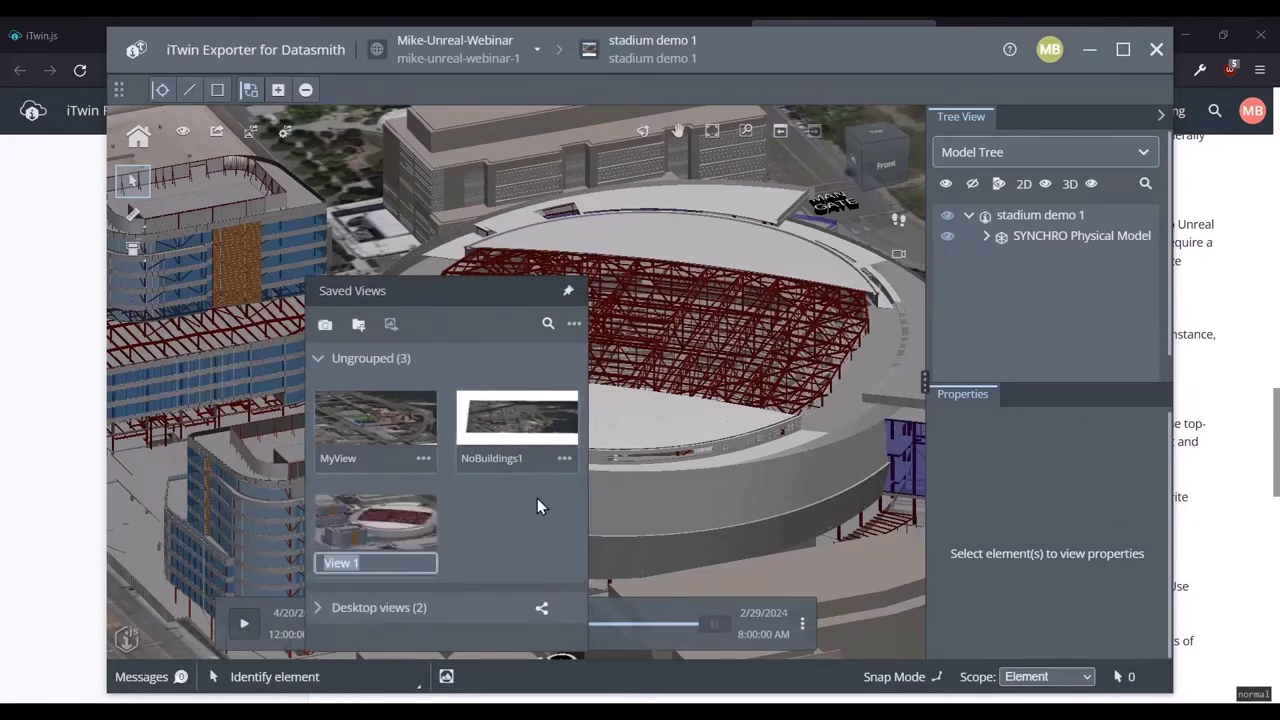
{"action": "type", "text": "NoStadiumRoof"}
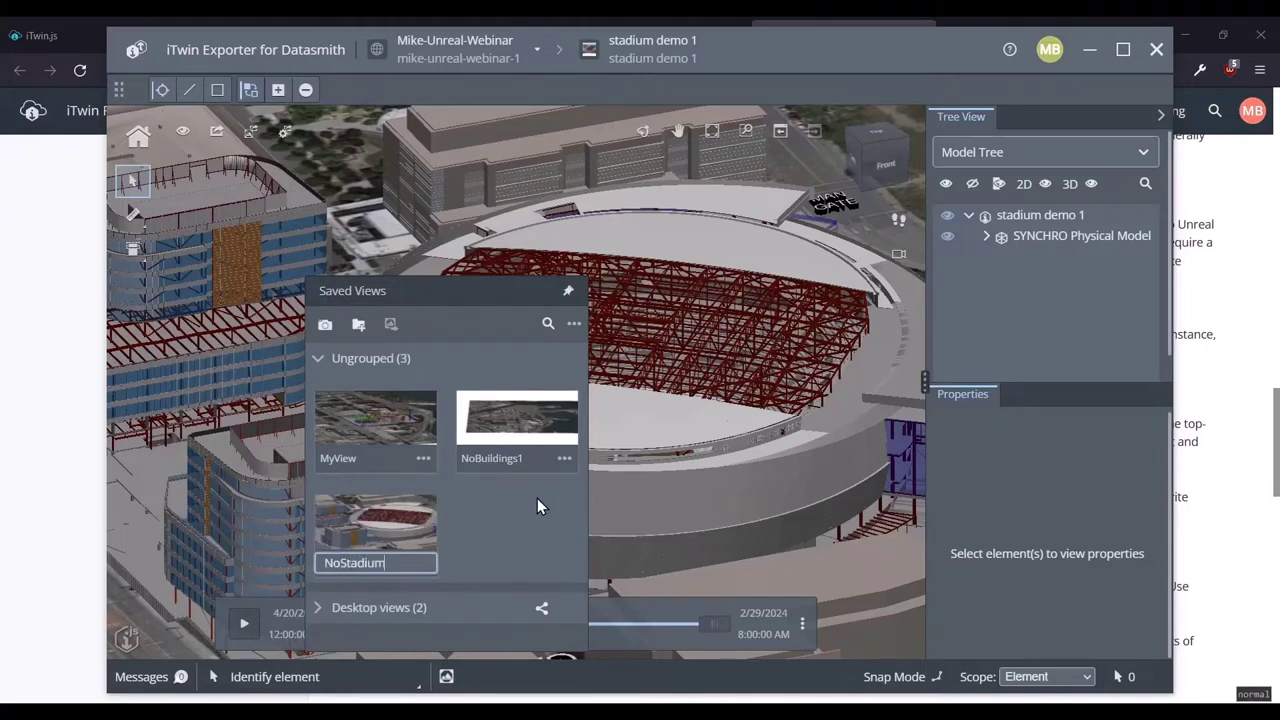
{"action": "key", "text": "Return"}
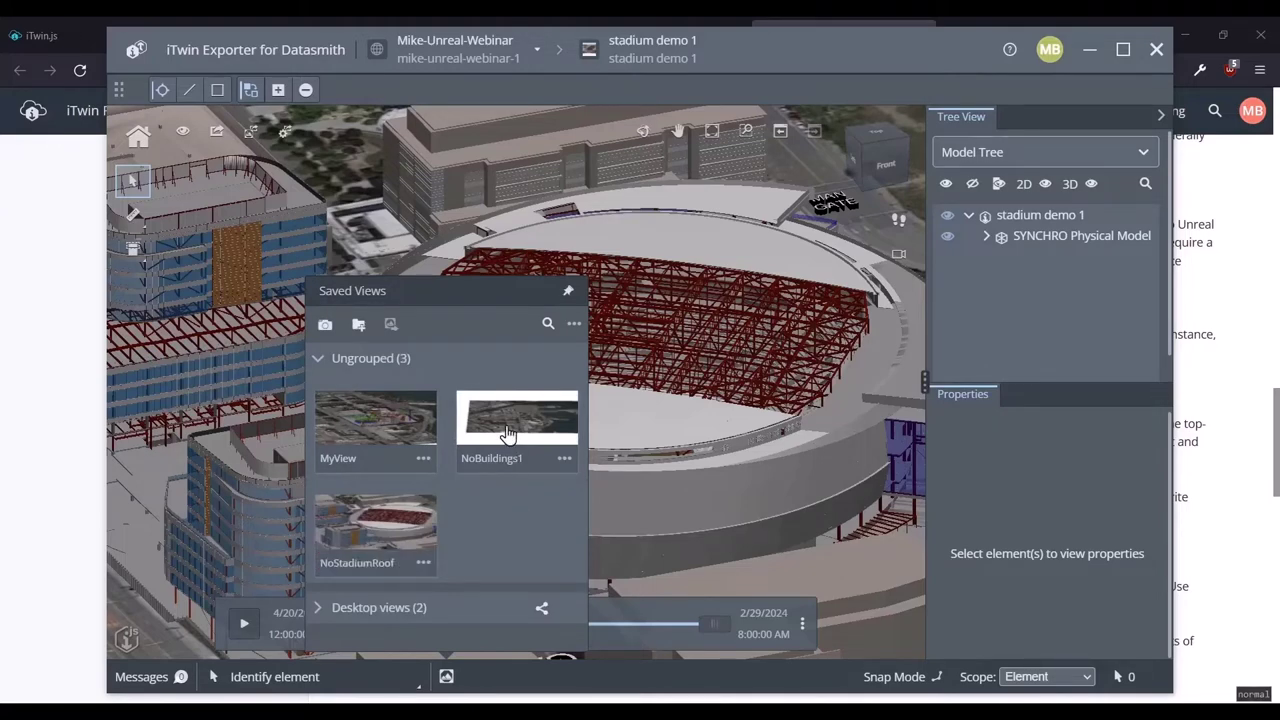
- Apply the NoBuildings1 saved view and move the schedule timeline back to about 1/18/2024
{"action": "left_click", "coordinate": [545, 445]}
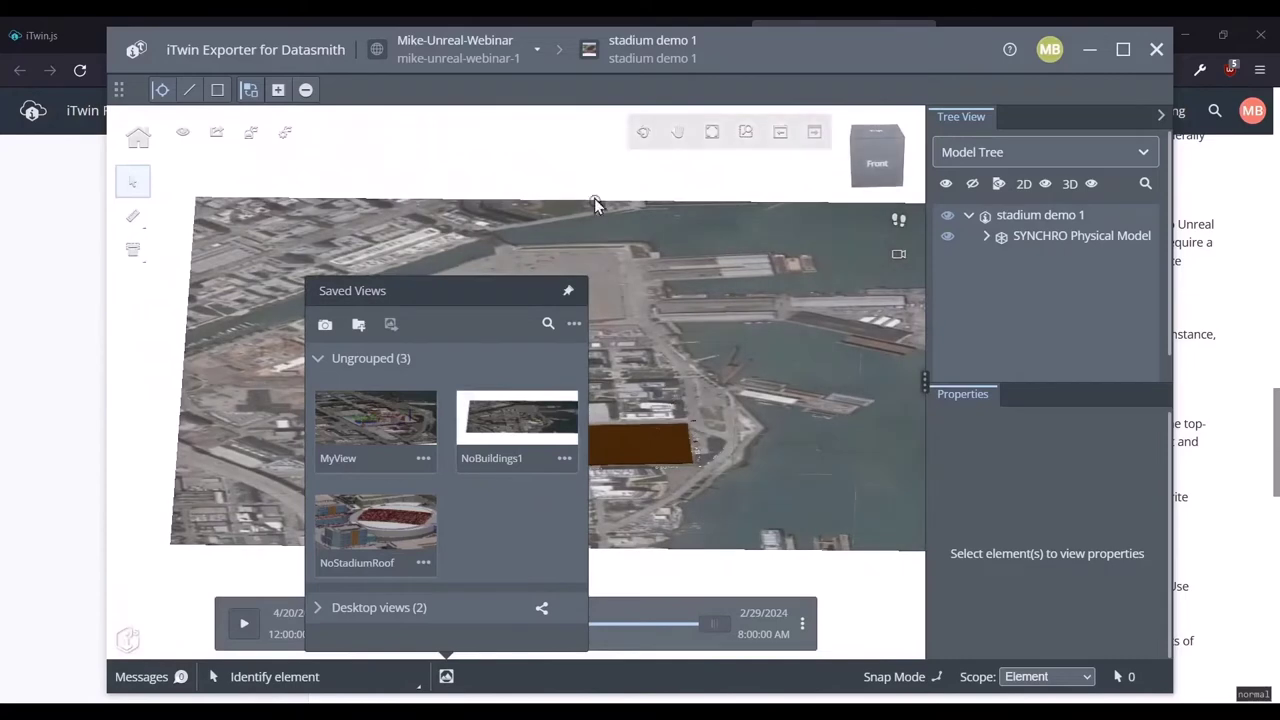
{"action": "left_click", "coordinate": [586, 184]}
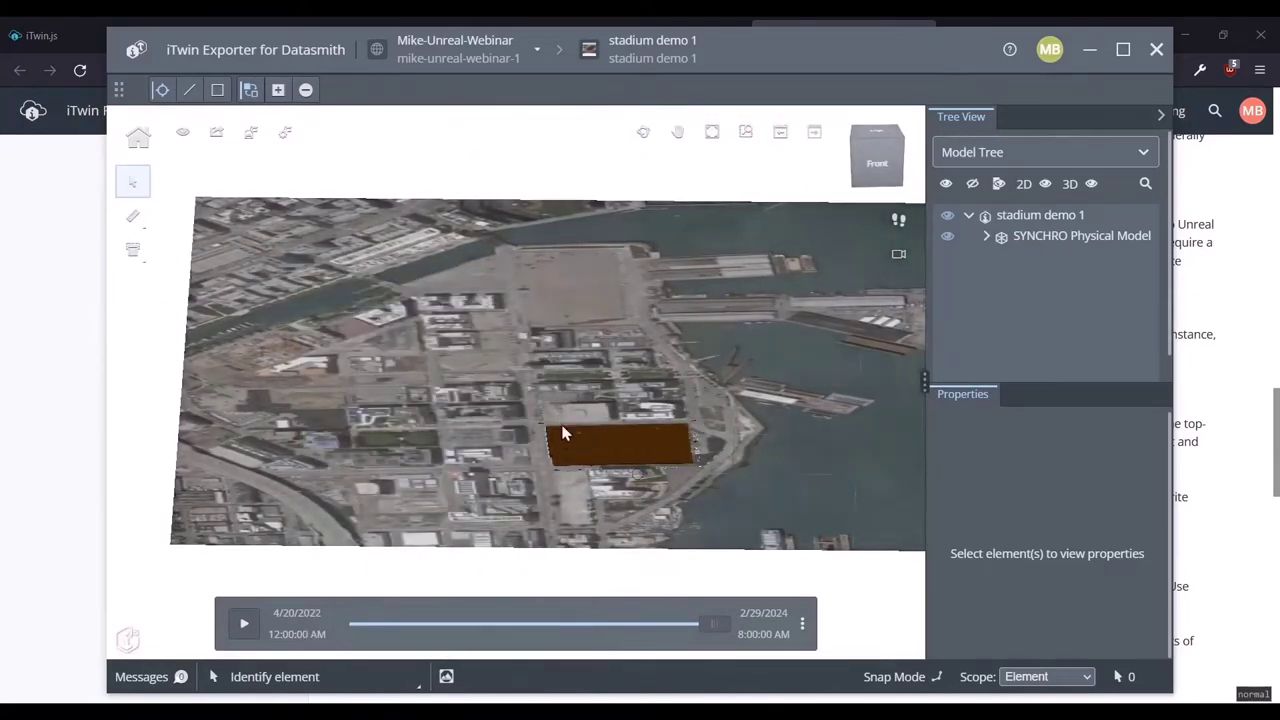
{"action": "mouse_move", "coordinate": [699, 620]}
{"action": "left_mouse_down"}
{"action": "mouse_move", "coordinate": [647, 620]}
{"action": "mouse_move", "coordinate": [693, 624]}
{"action": "left_mouse_up"}
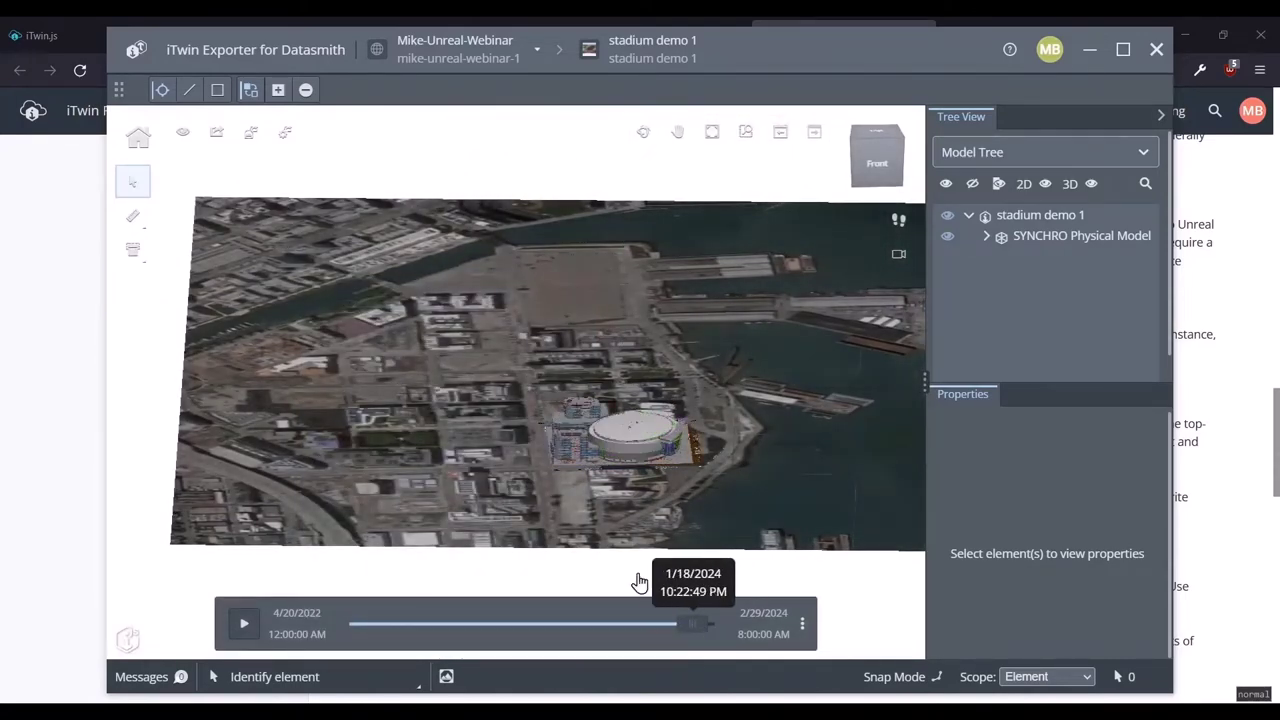
- Apply the NoStadiumRoof saved view, then open the advanced export settings and close them without exporting
{"action": "left_click", "coordinate": [446, 676]}
{"action": "left_click", "coordinate": [531, 420]}
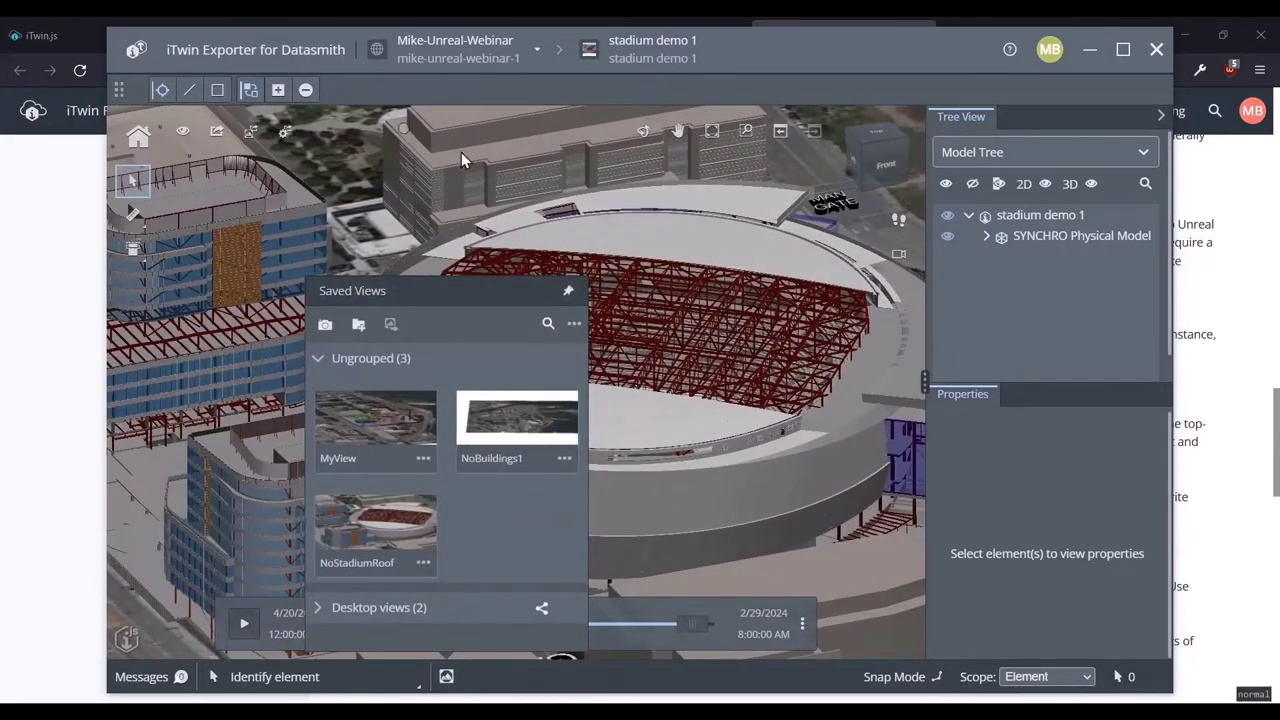
{"action": "left_click", "coordinate": [446, 677]}
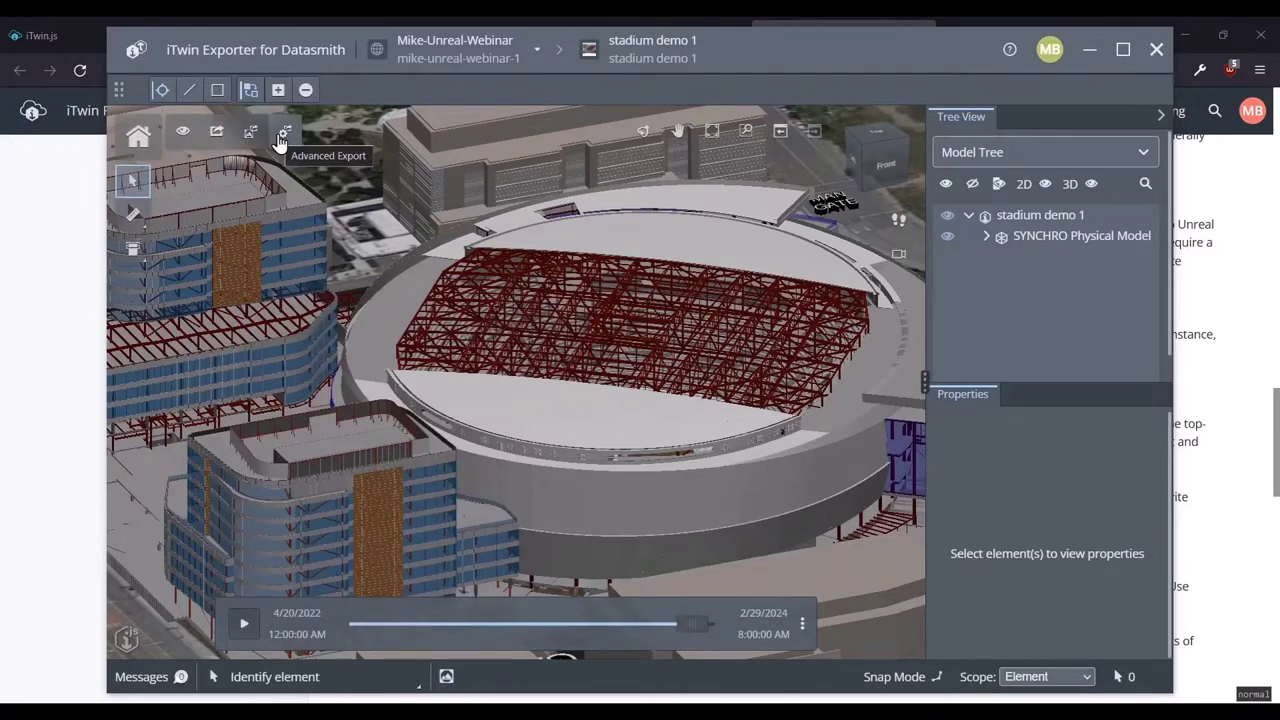
{"action": "left_click", "coordinate": [307, 158]}
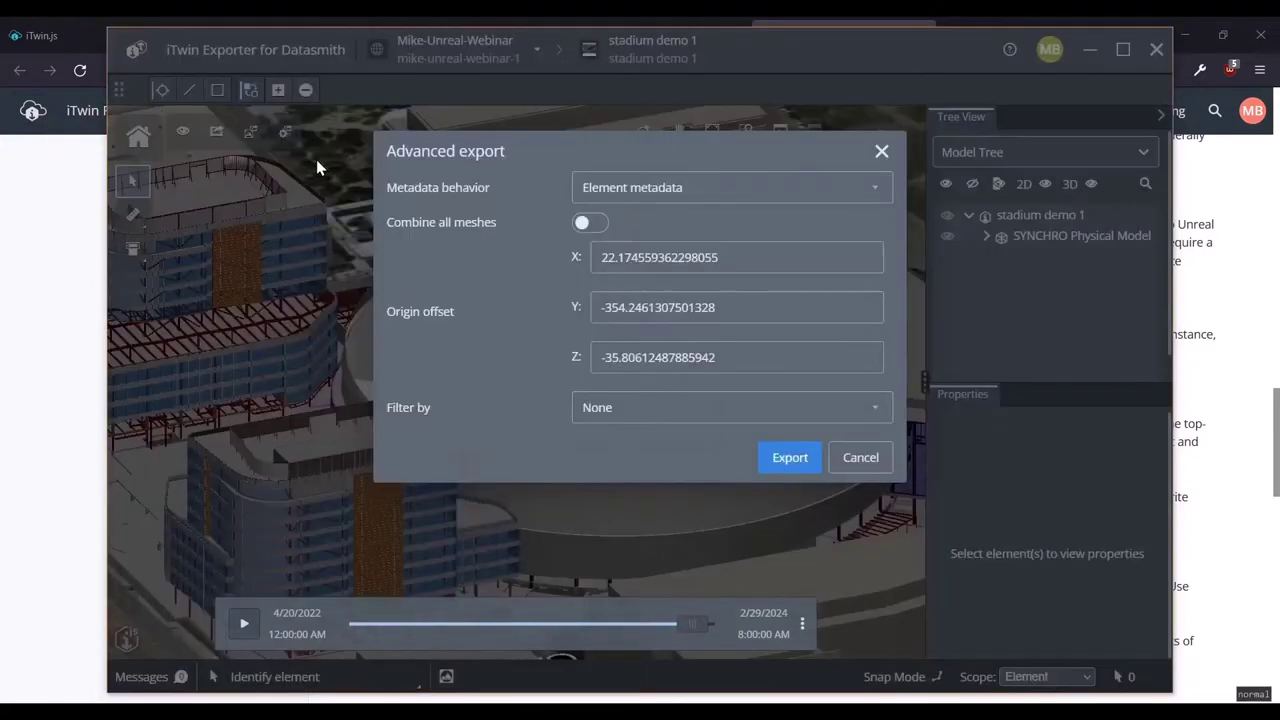
{"action": "left_click", "coordinate": [881, 151]}
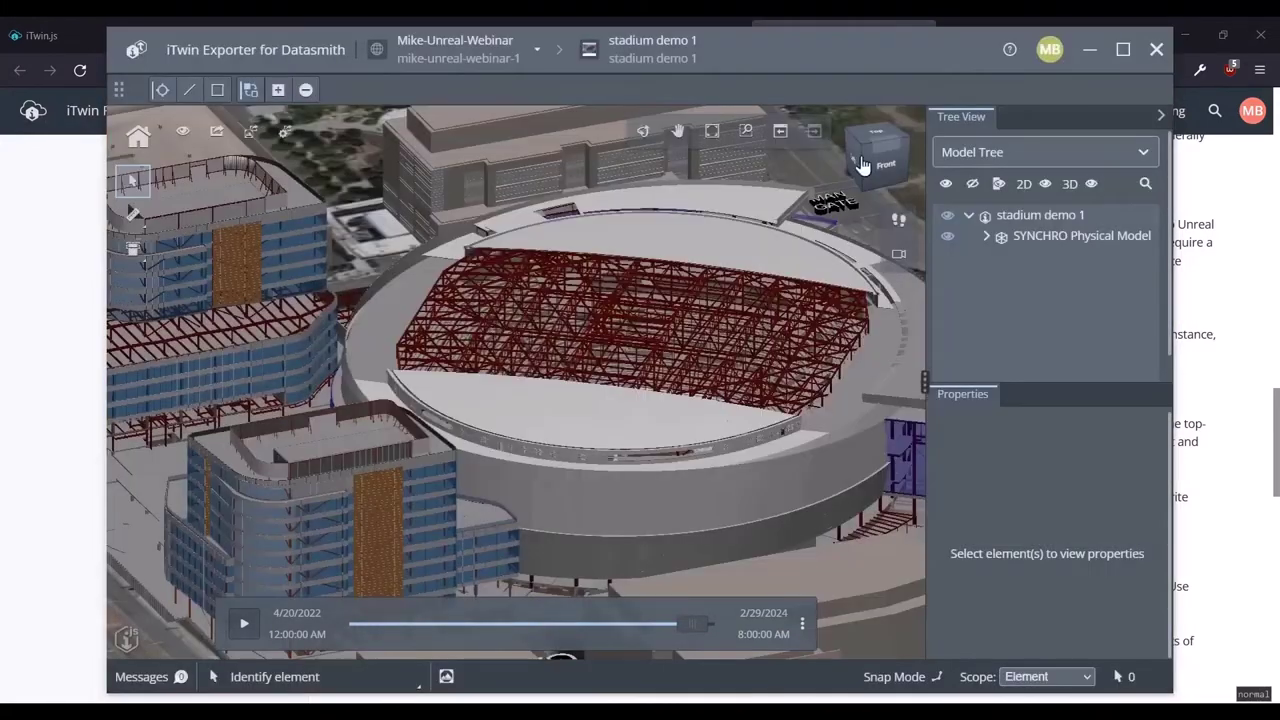
- Expand SYNCHRO Physical Model and its default category in the model tree and look through the listed elements
{"action": "left_click", "coordinate": [985, 237]}
{"action": "left_click", "coordinate": [983, 236]}
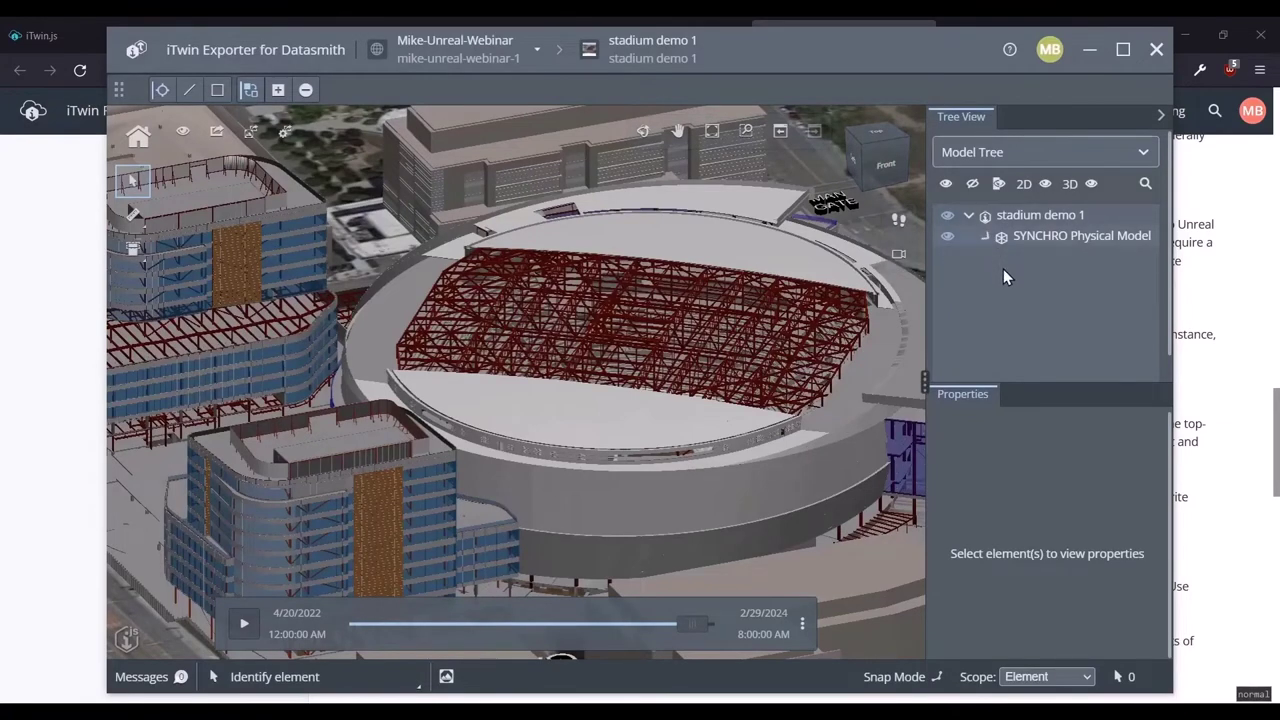
{"action": "left_click", "coordinate": [985, 237]}
{"action": "left_click", "coordinate": [985, 237]}
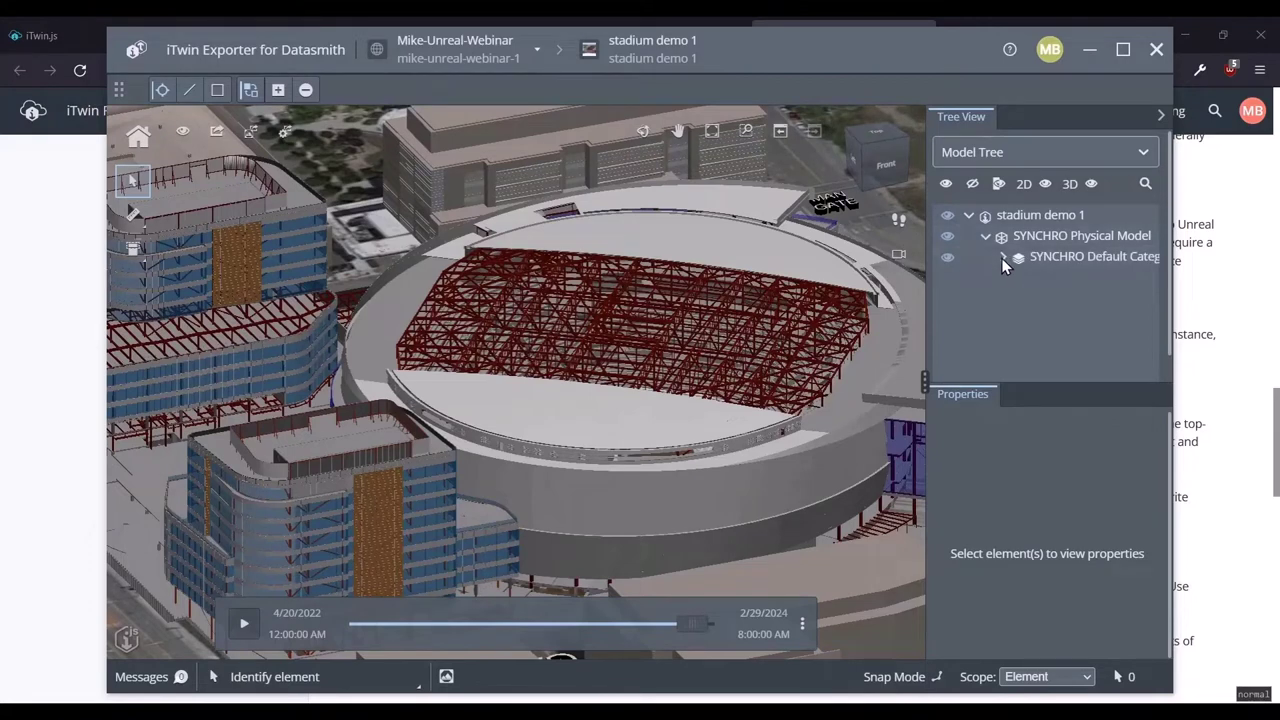
{"action": "left_click", "coordinate": [1002, 257]}
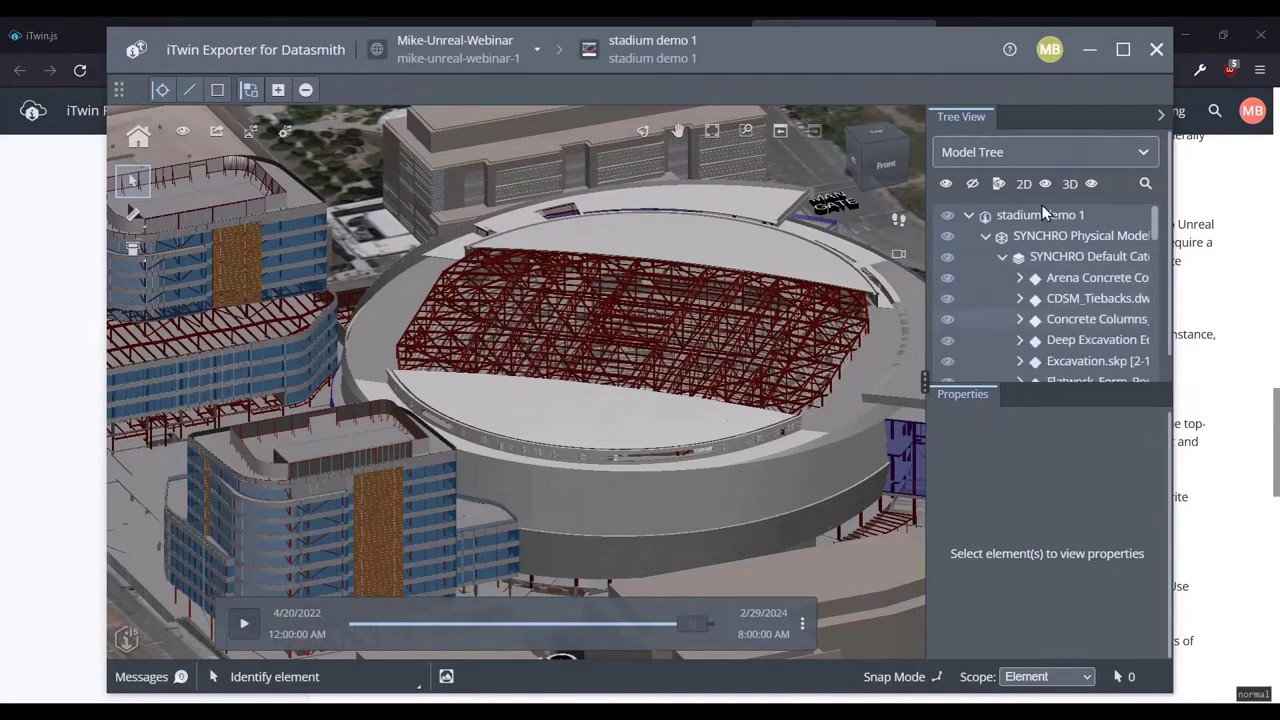
{"action": "scroll", "coordinate": [1041, 210], "scroll_direction": "down", "scroll_amount": 5}
- Switch the tree to Categories to view the category listing, and return to Model Tree
{"action": "left_click", "coordinate": [1040, 158]}
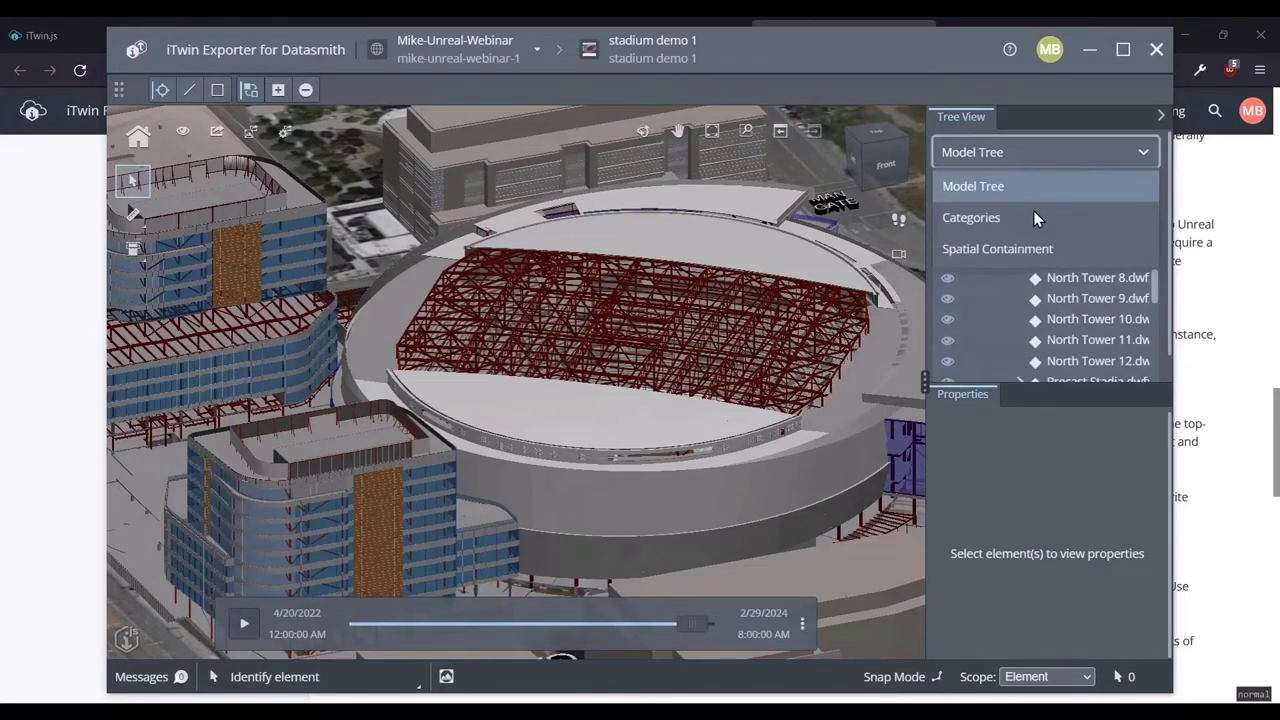
{"action": "left_click", "coordinate": [1010, 226]}
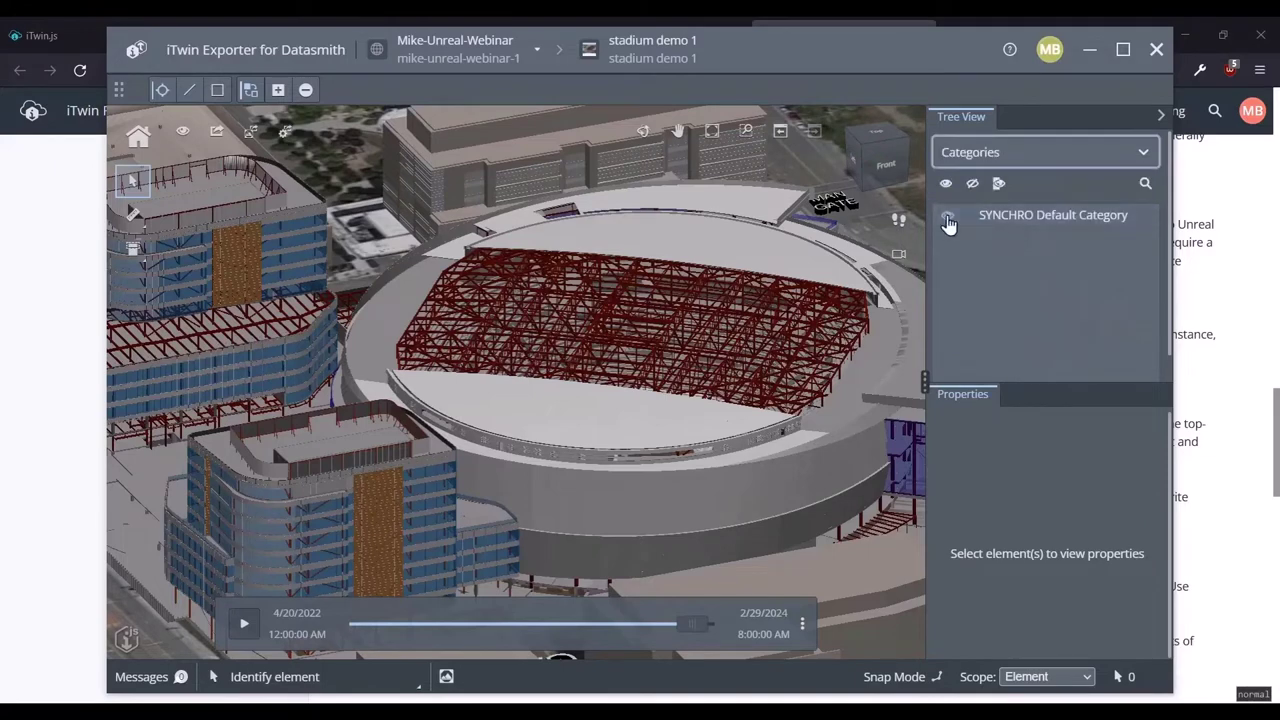
{"action": "left_click", "coordinate": [1010, 155]}
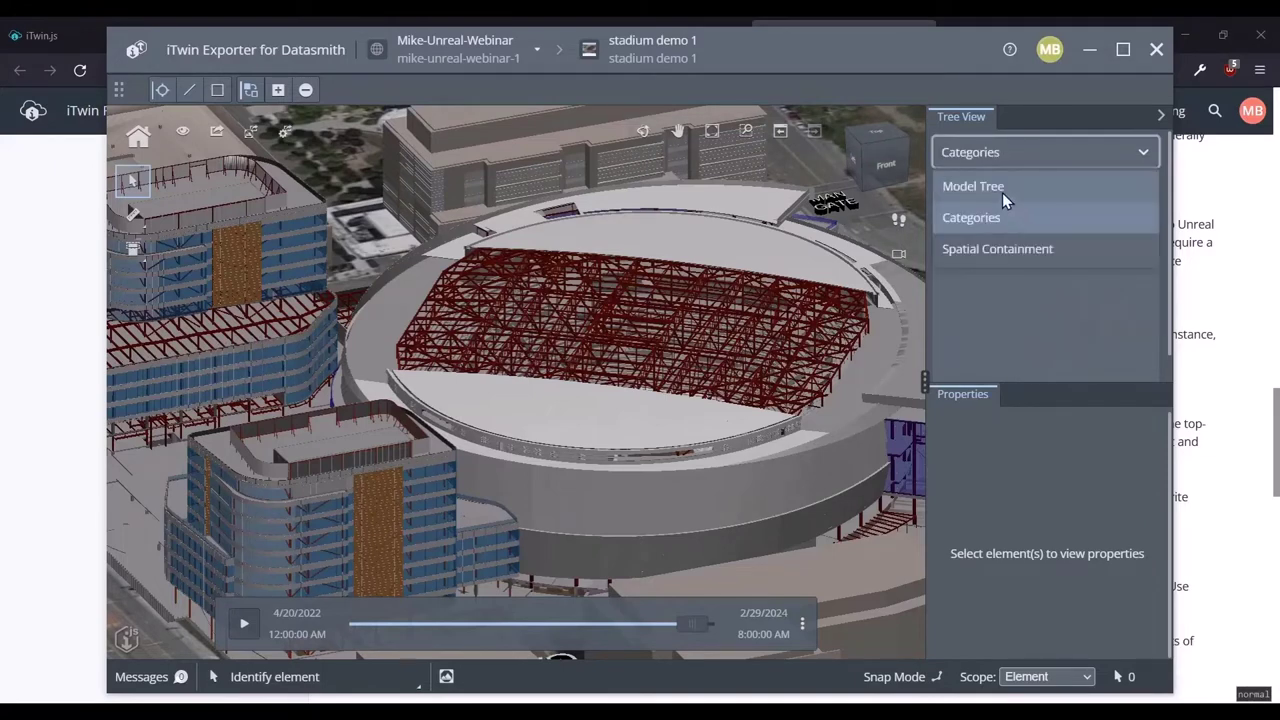
{"action": "left_click", "coordinate": [1005, 184]}
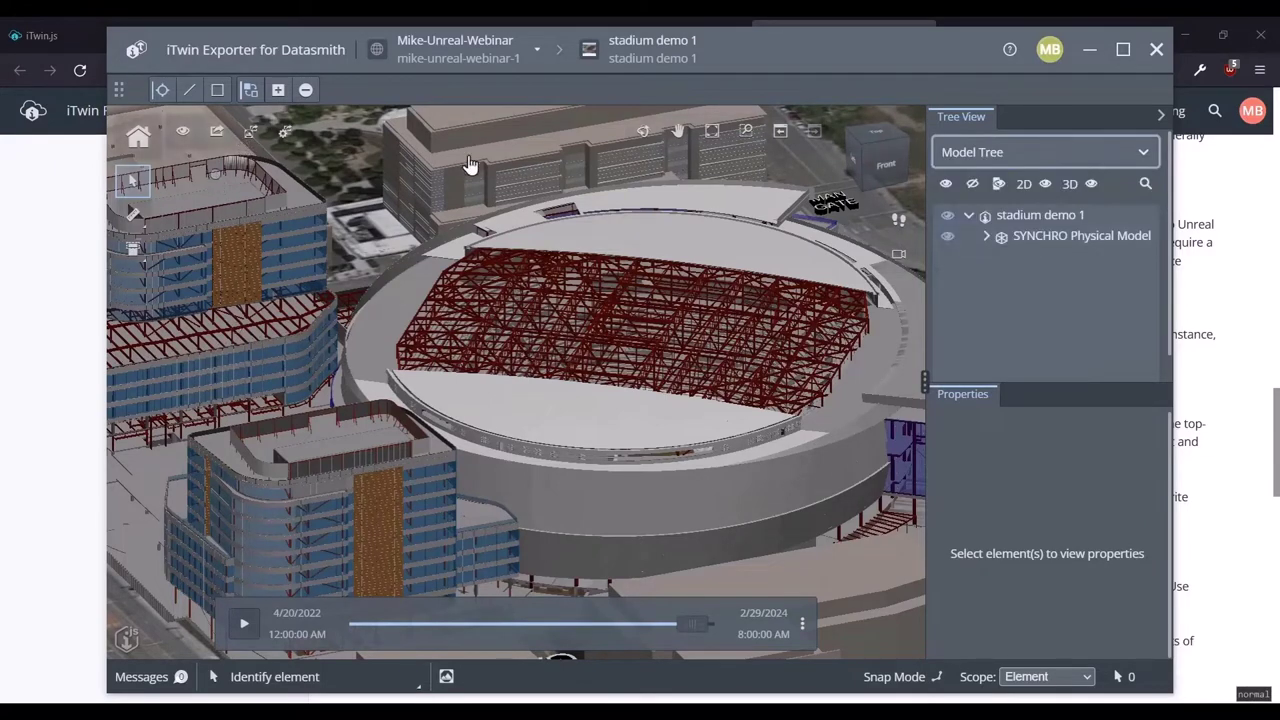
- Start an advanced export of the stadium model with all meshes combined and no filter
{"action": "left_click", "coordinate": [678, 131]}
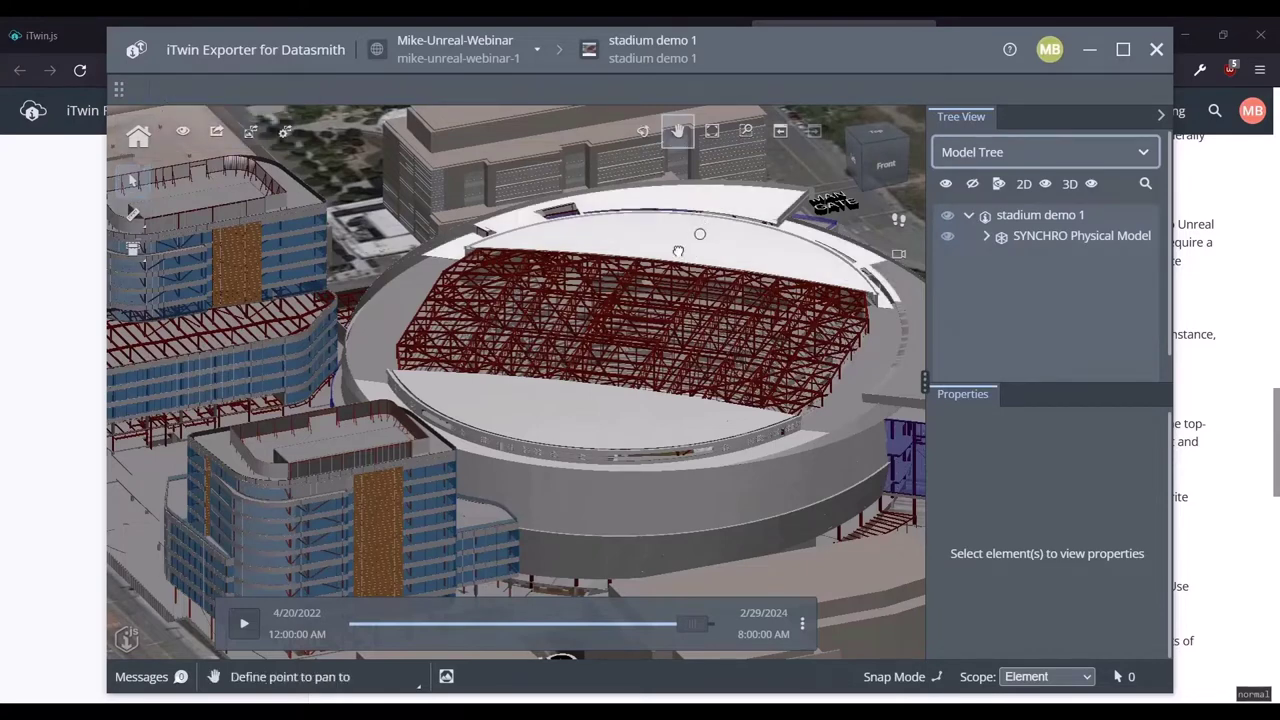
{"action": "left_click_drag", "start_coordinate": [680, 246], "coordinate": [637, 258]}
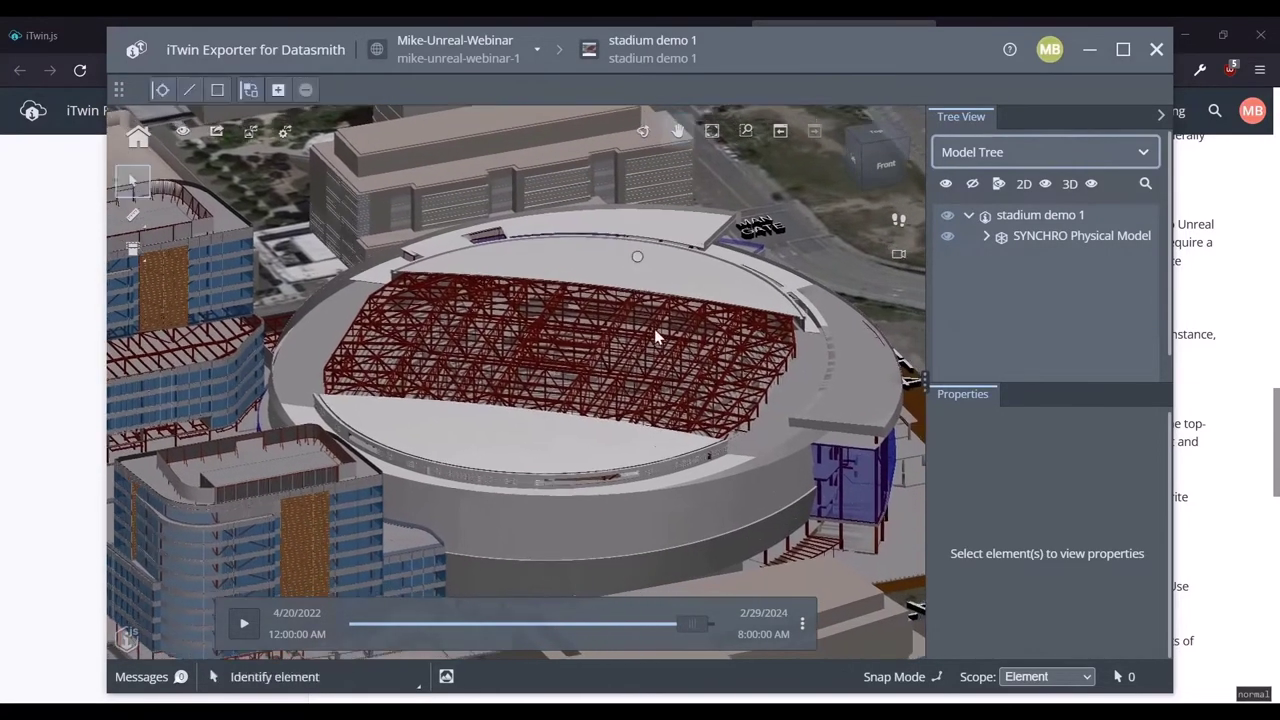
{"action": "left_click_drag", "start_coordinate": [656, 372], "coordinate": [700, 340]}
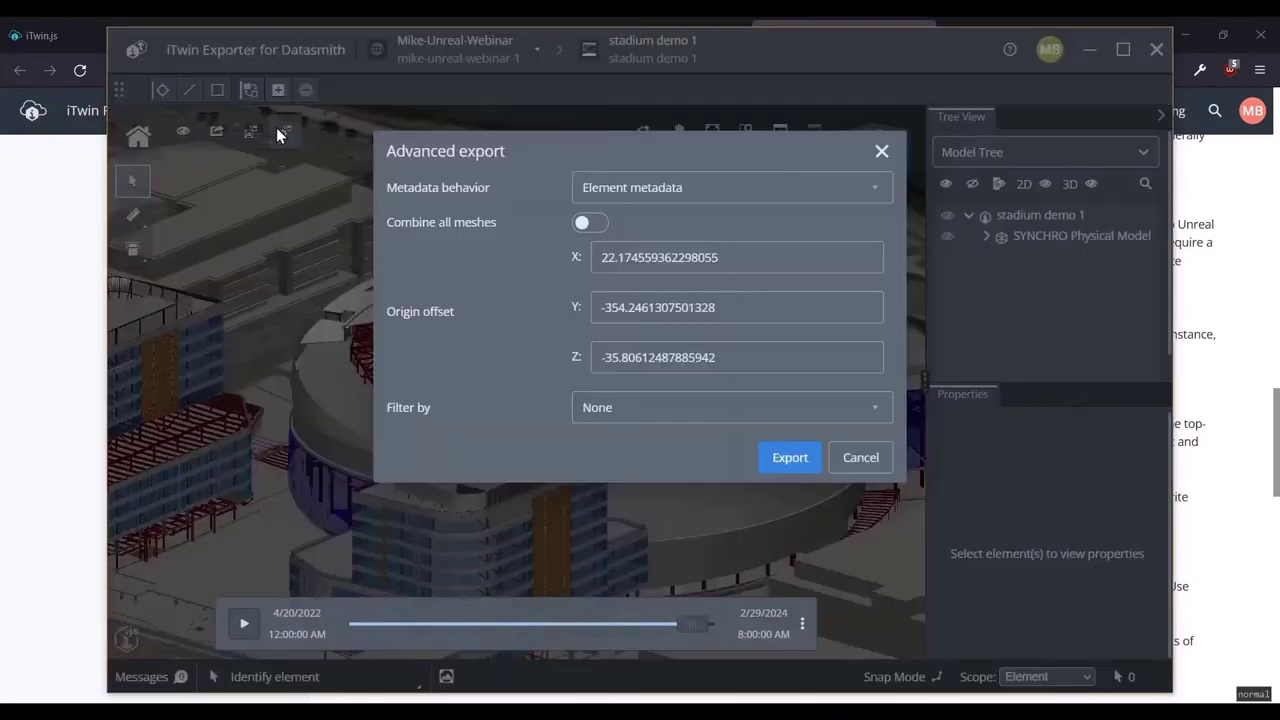
{"action": "left_click", "coordinate": [285, 132]}
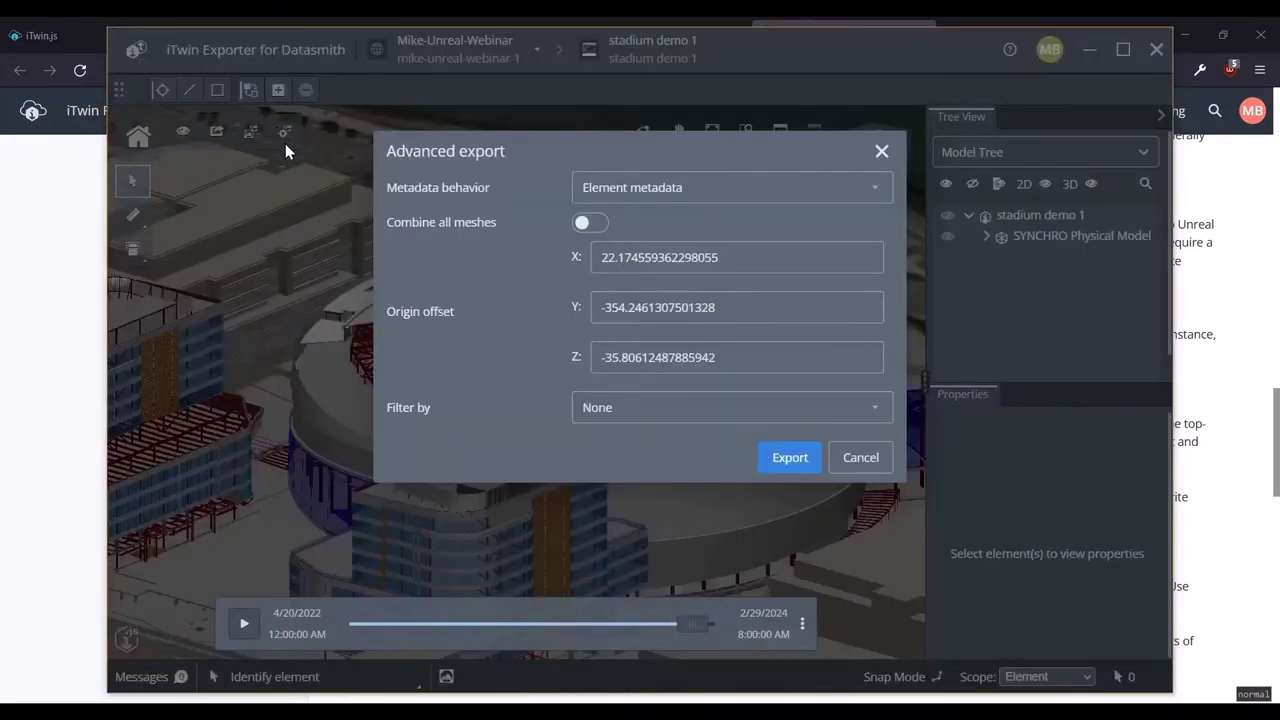
{"action": "left_click", "coordinate": [588, 223]}
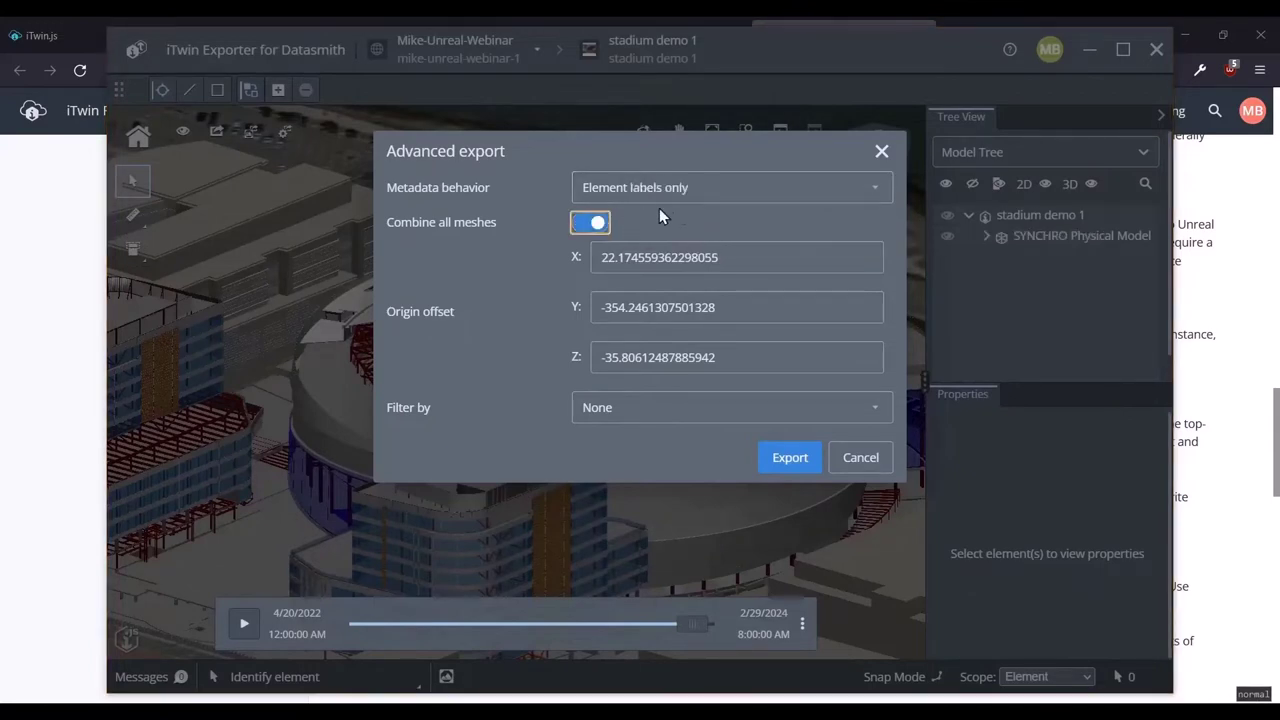
{"action": "left_click", "coordinate": [789, 458]}
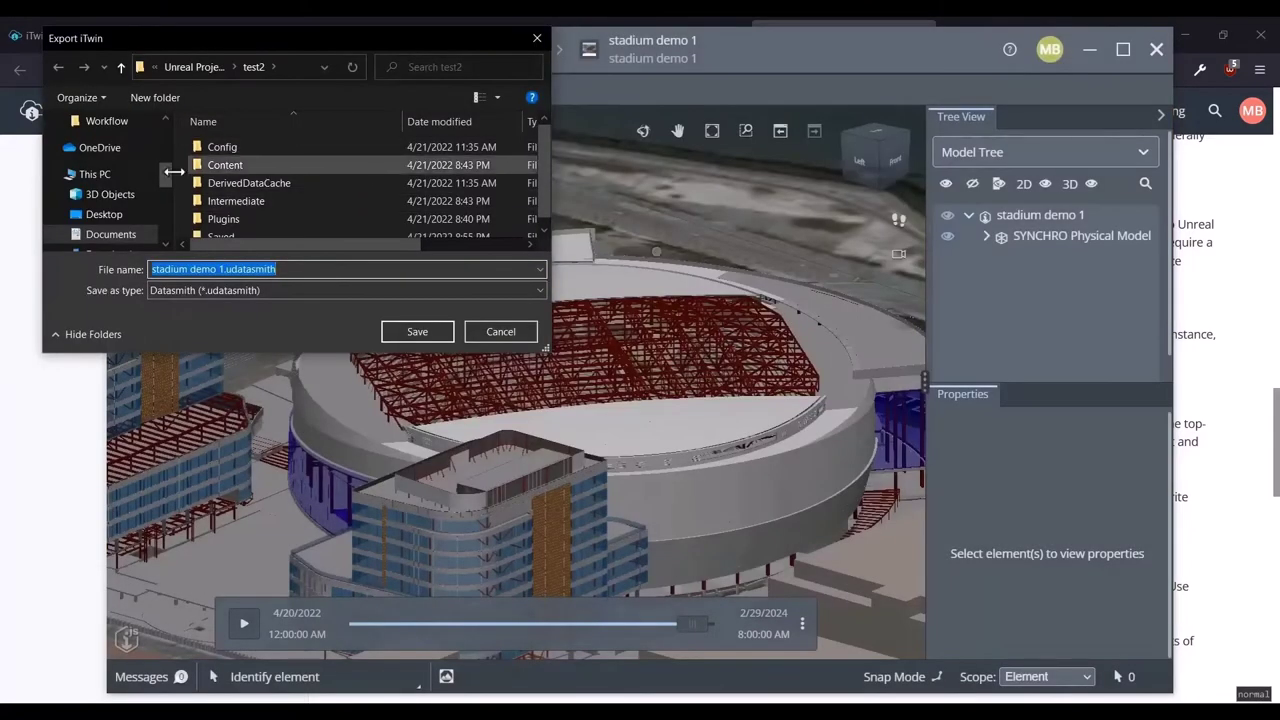
- Save the Datasmith export in the datasmith-exports folder as stadium demo 2.udatasmith
{"action": "left_click", "coordinate": [115, 141]}
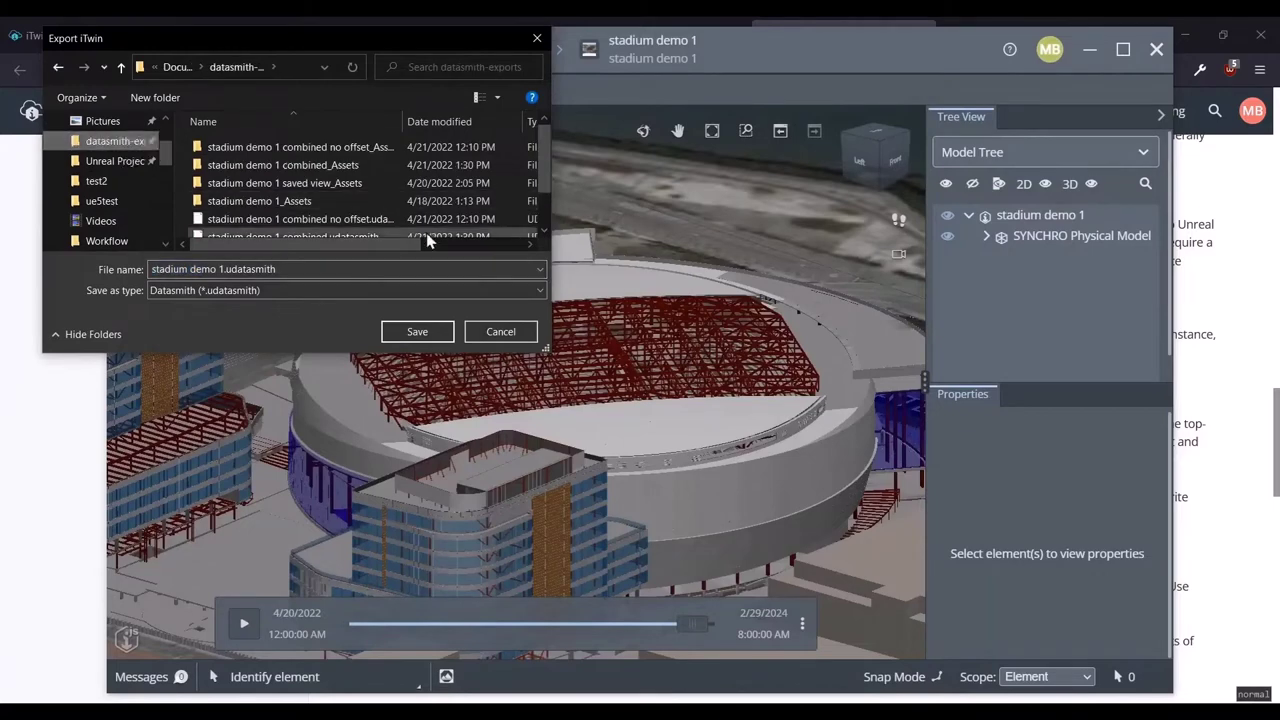
{"action": "left_click", "coordinate": [224, 268]}
{"action": "left_click", "coordinate": [223, 266]}
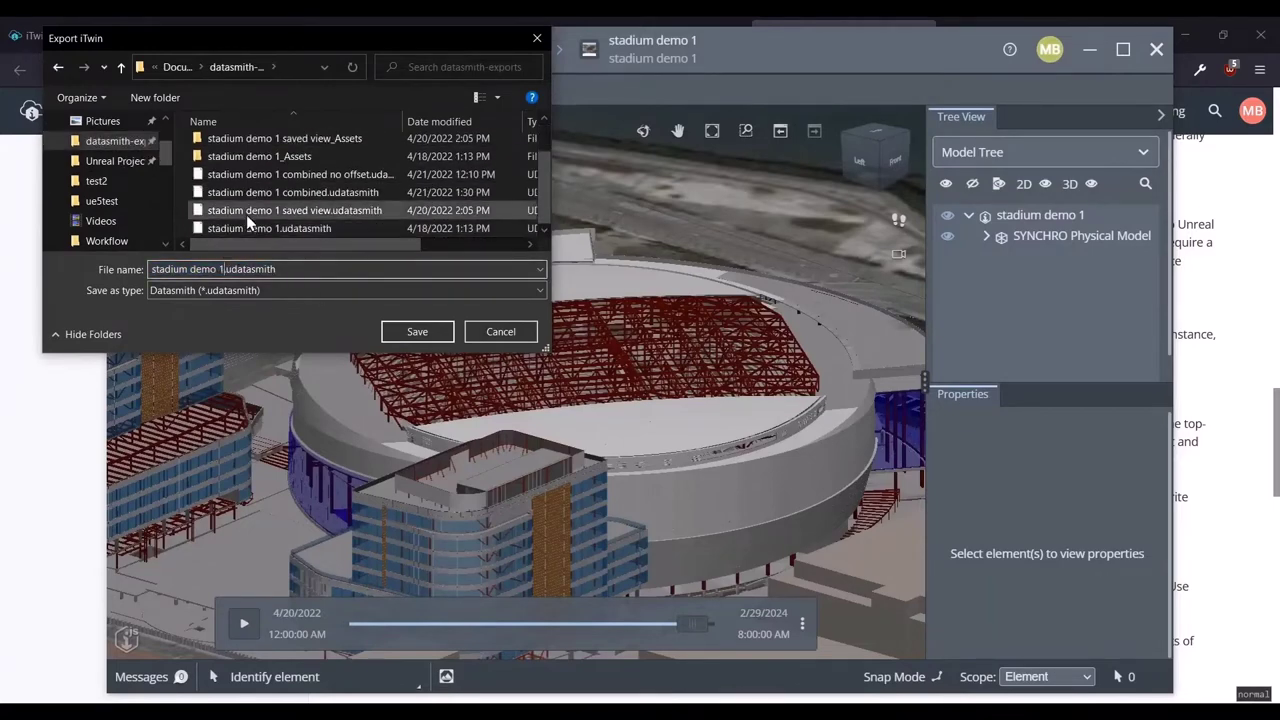
{"action": "key", "text": "BackSpace"}
{"action": "type", "text": "2"}
{"action": "key", "text": "Return"}
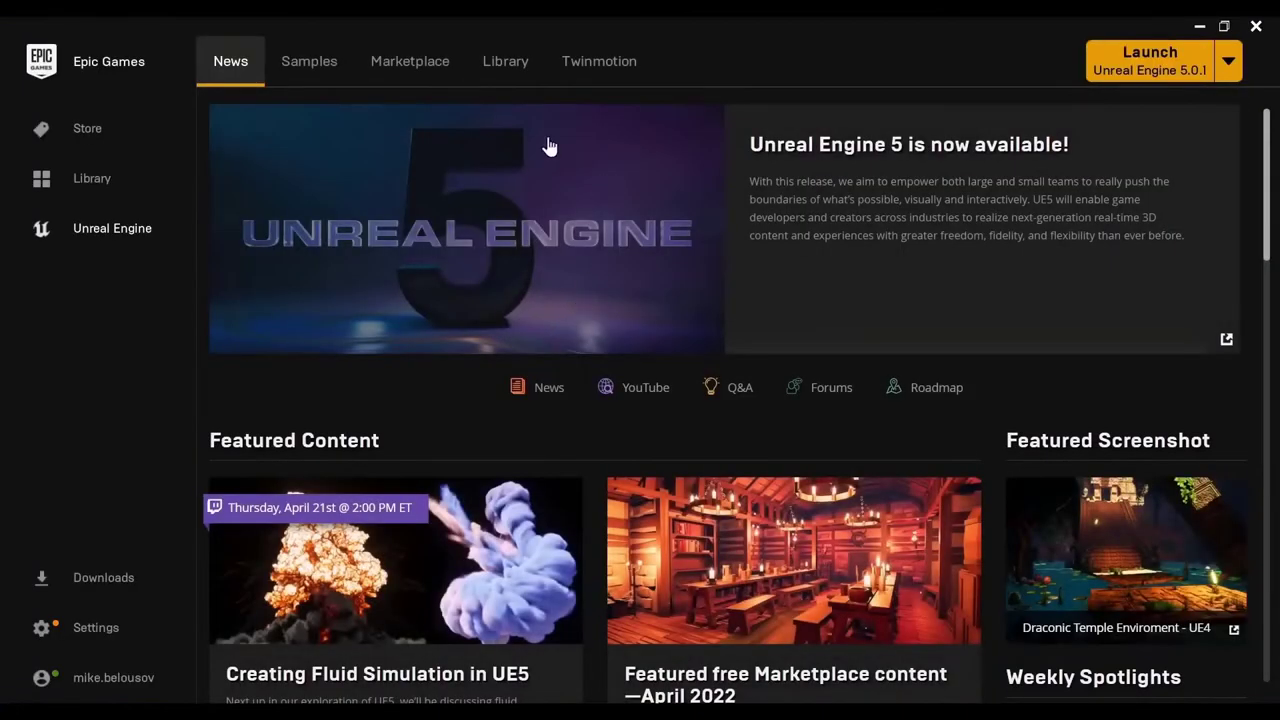
- Launch Unreal Engine 5.0.1 and create a blank Architecture project named Webinar
{"action": "left_click", "coordinate": [1200, 60]}
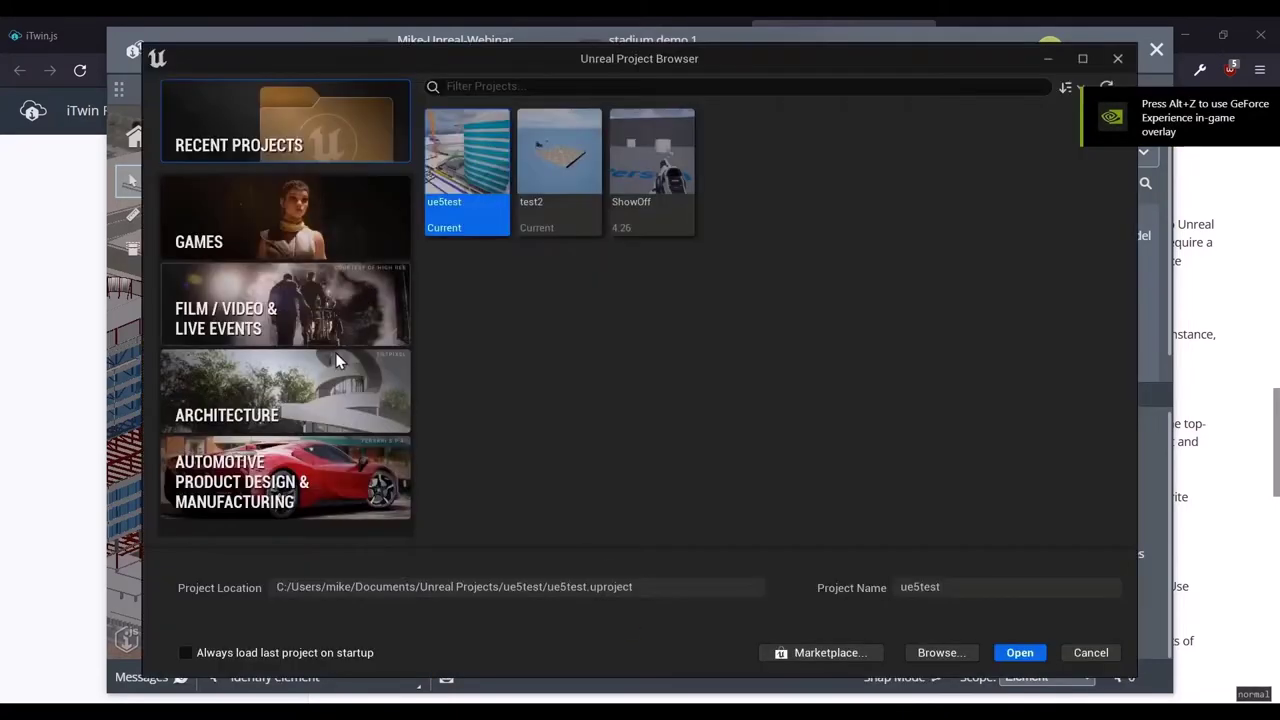
{"action": "left_click", "coordinate": [327, 395]}
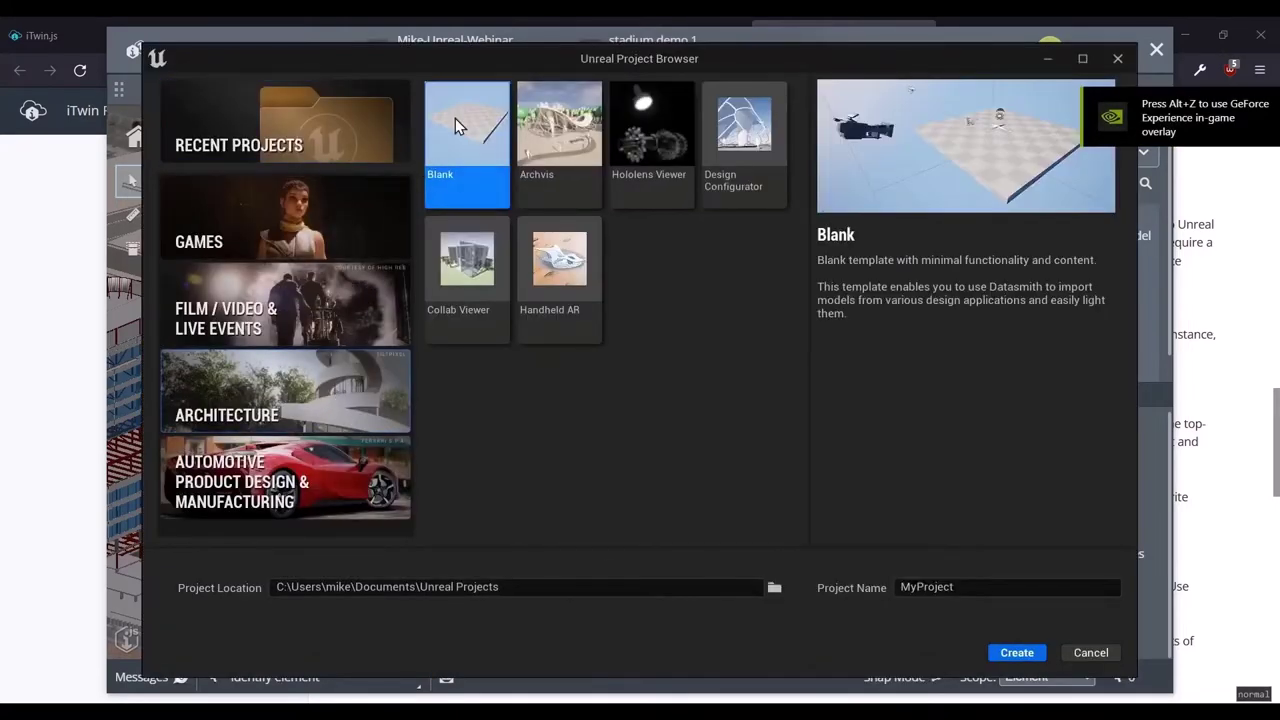
{"action": "left_click", "coordinate": [950, 587]}
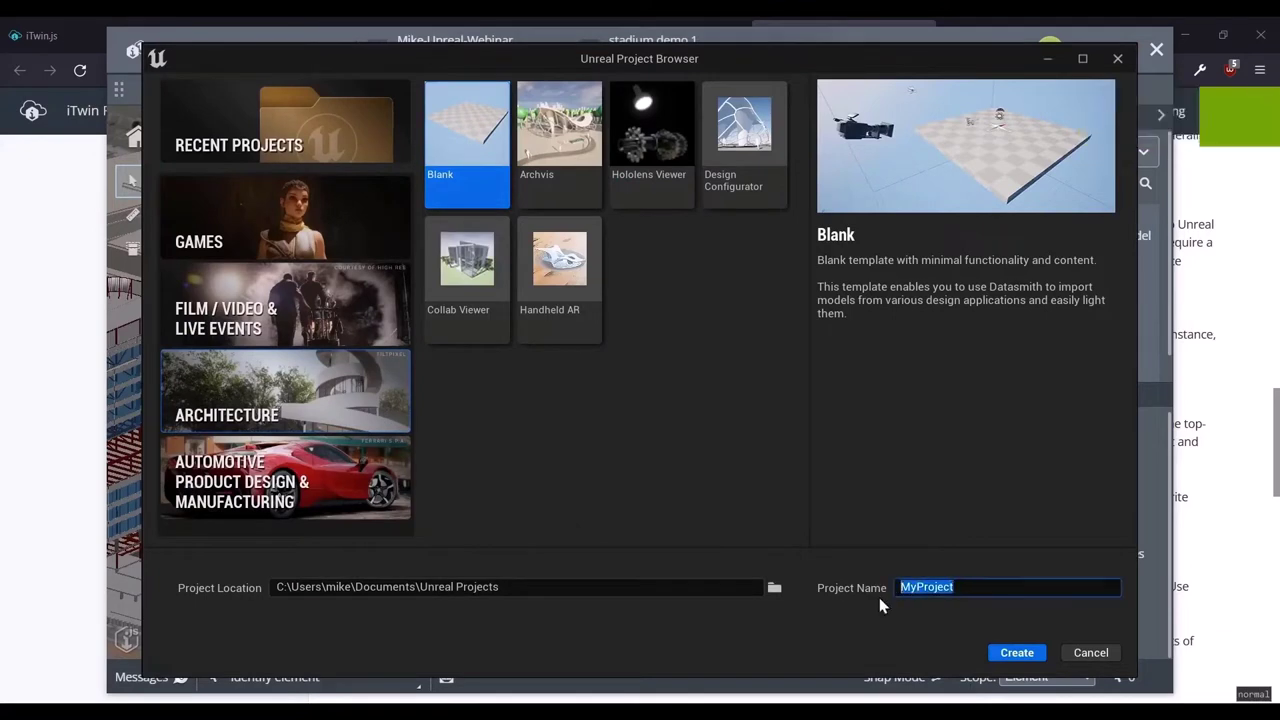
{"action": "type", "text": "Webinar"}
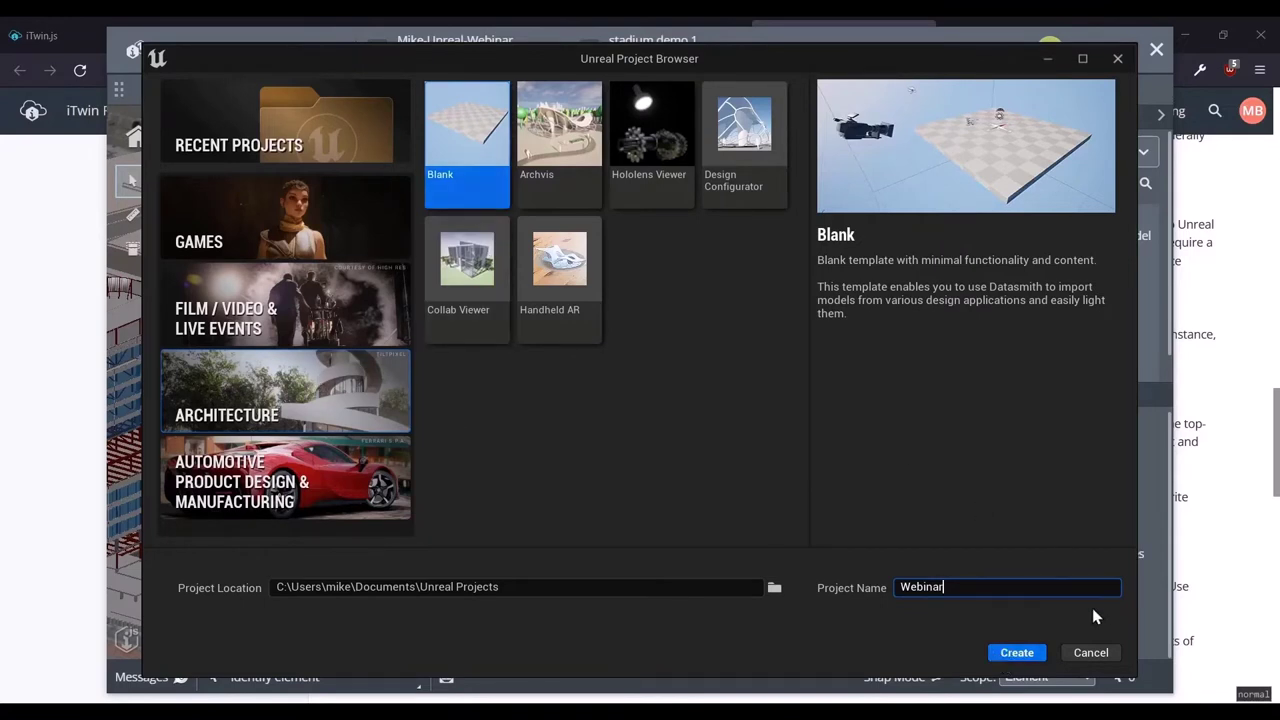
{"action": "left_click", "coordinate": [1012, 653]}
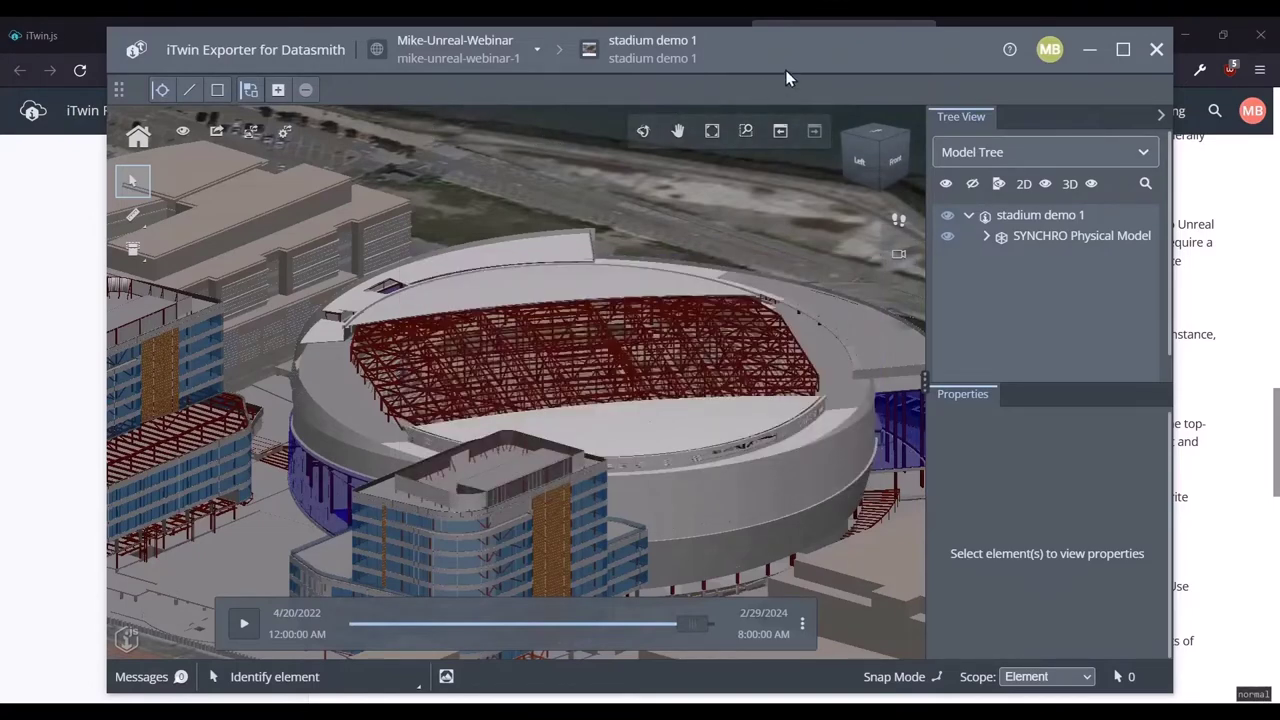
- Return to the iModel list in iTwin Exporter for Datasmith, where the Unreal Datasmith plugin can be installed
{"action": "mouse_move", "coordinate": [801, 65]}
{"action": "left_mouse_down"}
{"action": "mouse_move", "coordinate": [787, 58]}
{"action": "mouse_move", "coordinate": [791, 68]}
{"action": "left_mouse_up"}
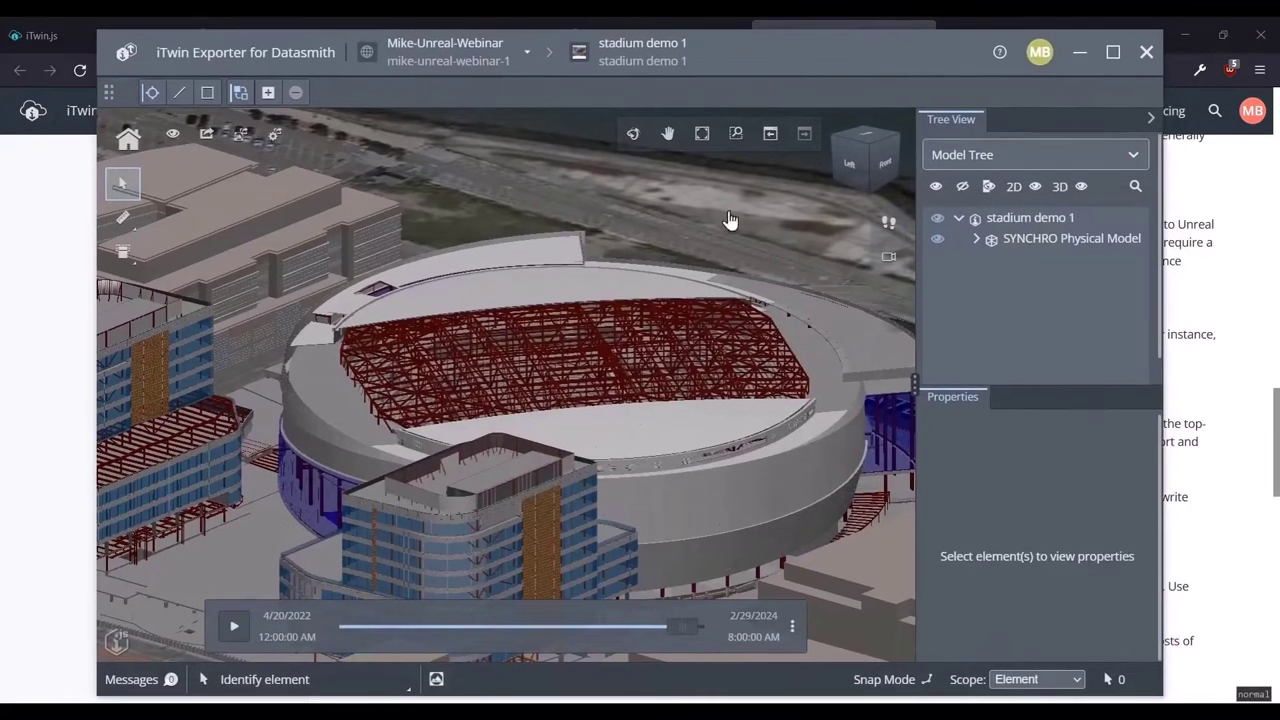
{"action": "scroll", "coordinate": [717, 250], "scroll_direction": "down", "scroll_amount": 5}
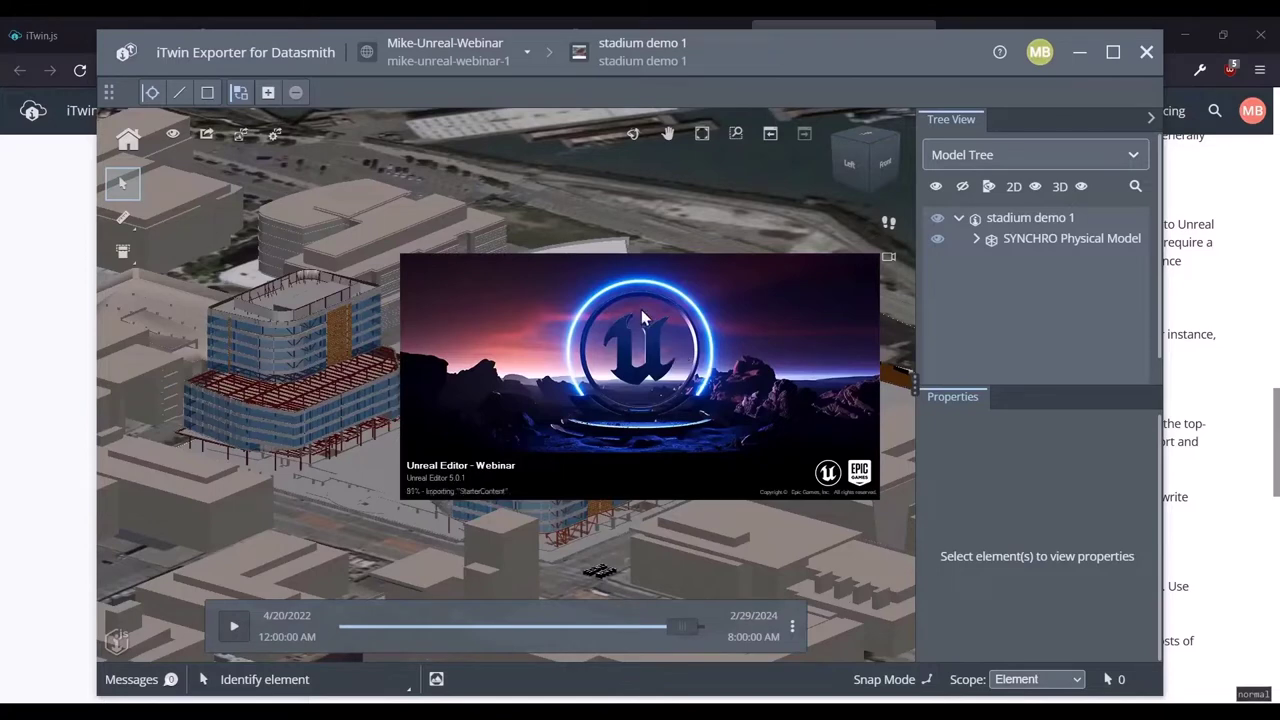
{"action": "left_click", "coordinate": [126, 146]}
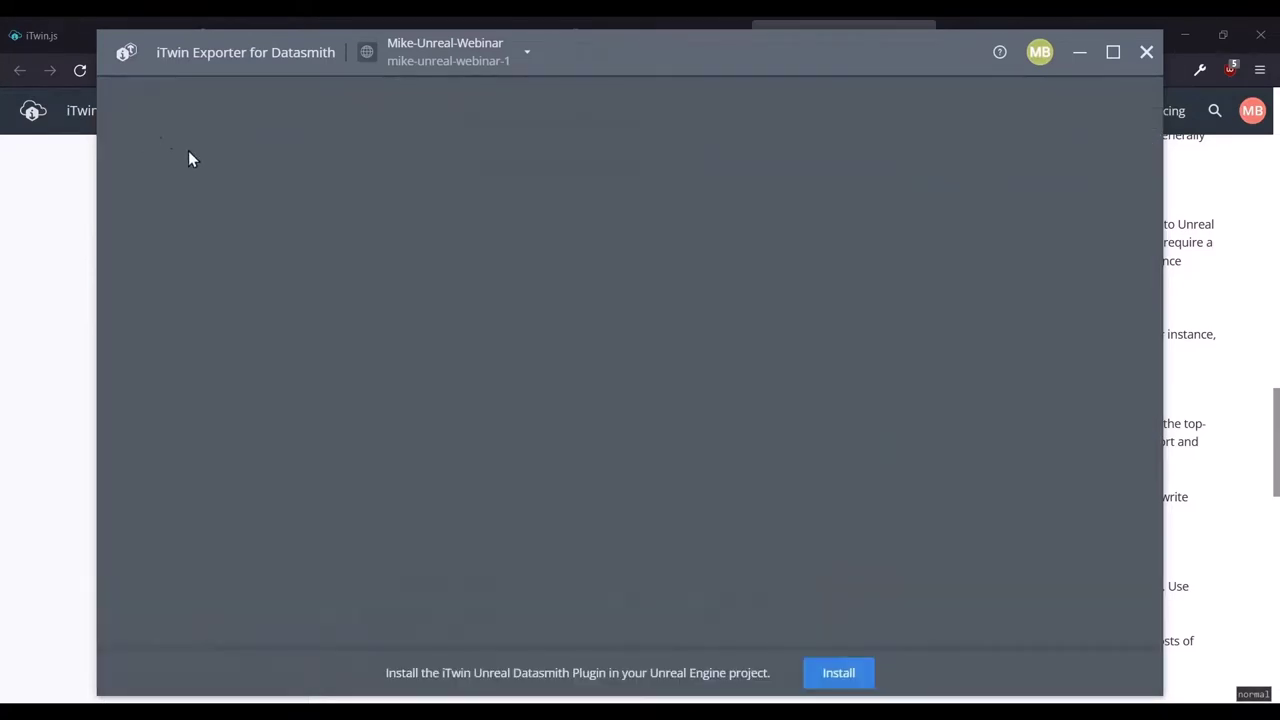
{"action": "left_click", "coordinate": [864, 682]}
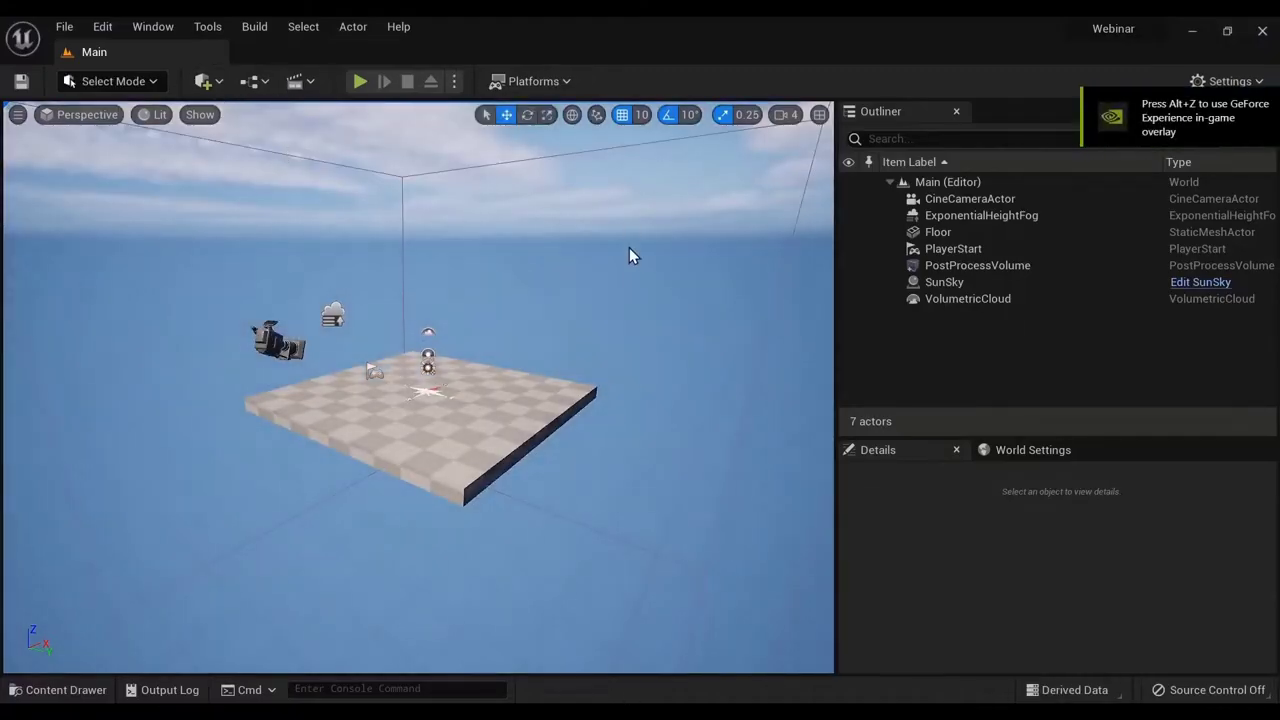
{"action": "key", "text": "alt+Tab"}
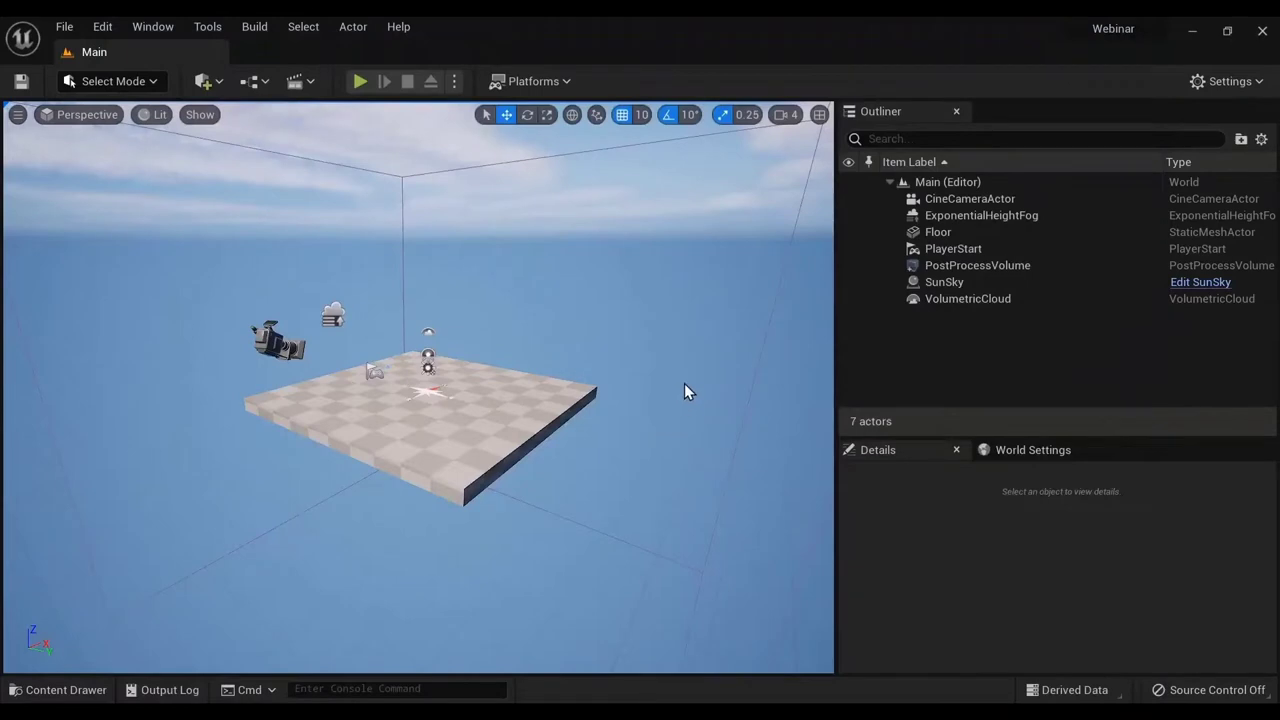
{"action": "key", "text": "alt+Tab"}
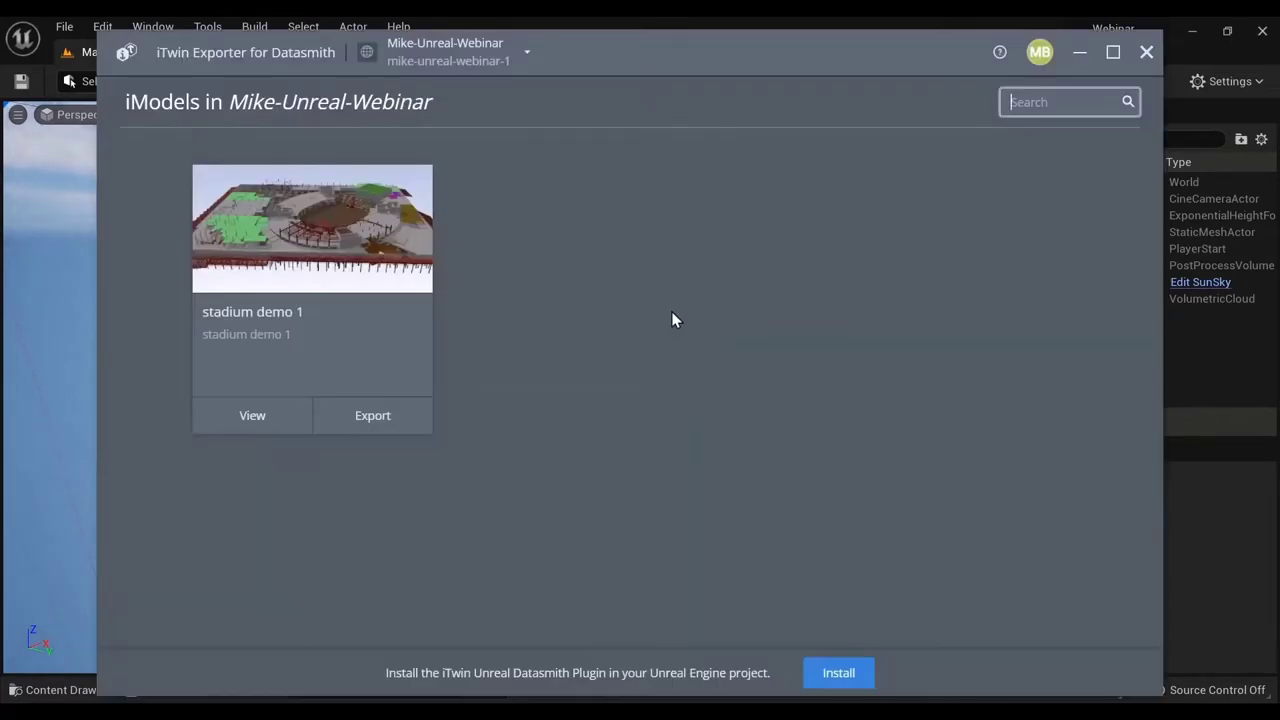
- Install the iTwin Unreal Datasmith Plugin into Webinar.uproject in the Webinar folder of Unreal Projects
{"action": "left_click", "coordinate": [825, 675]}
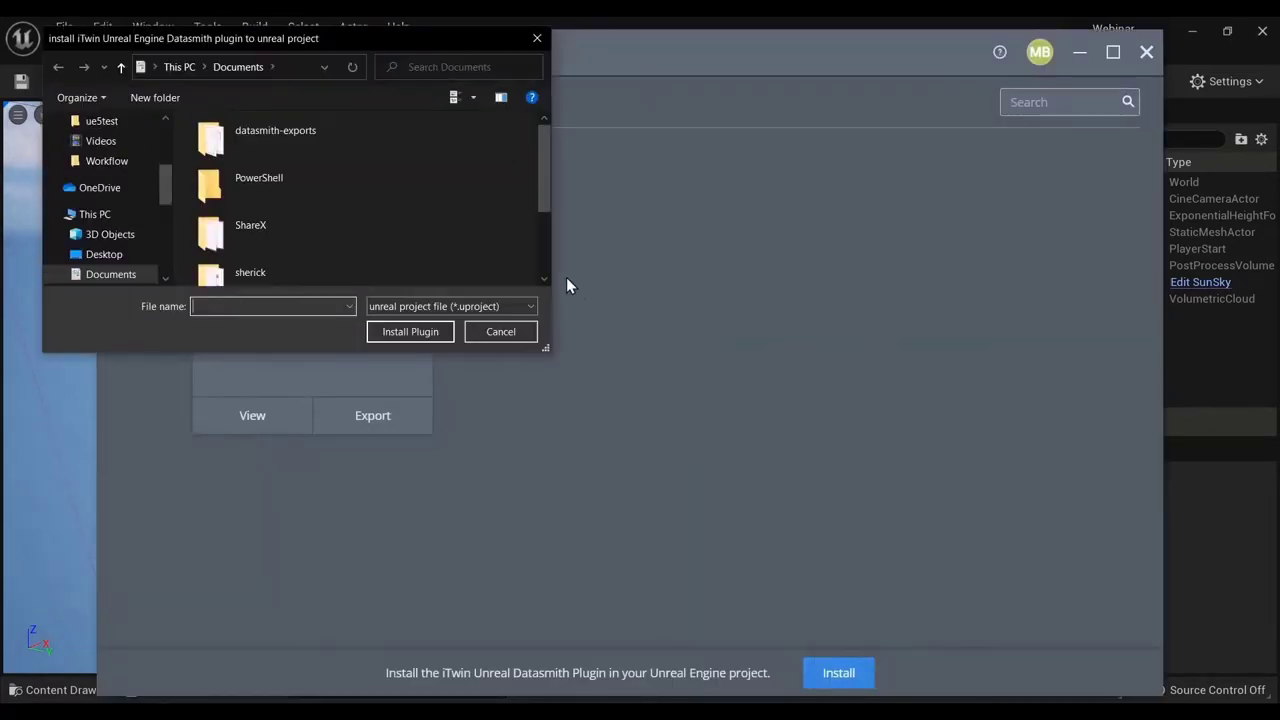
{"action": "scroll", "coordinate": [240, 210], "scroll_direction": "down", "scroll_amount": 2}
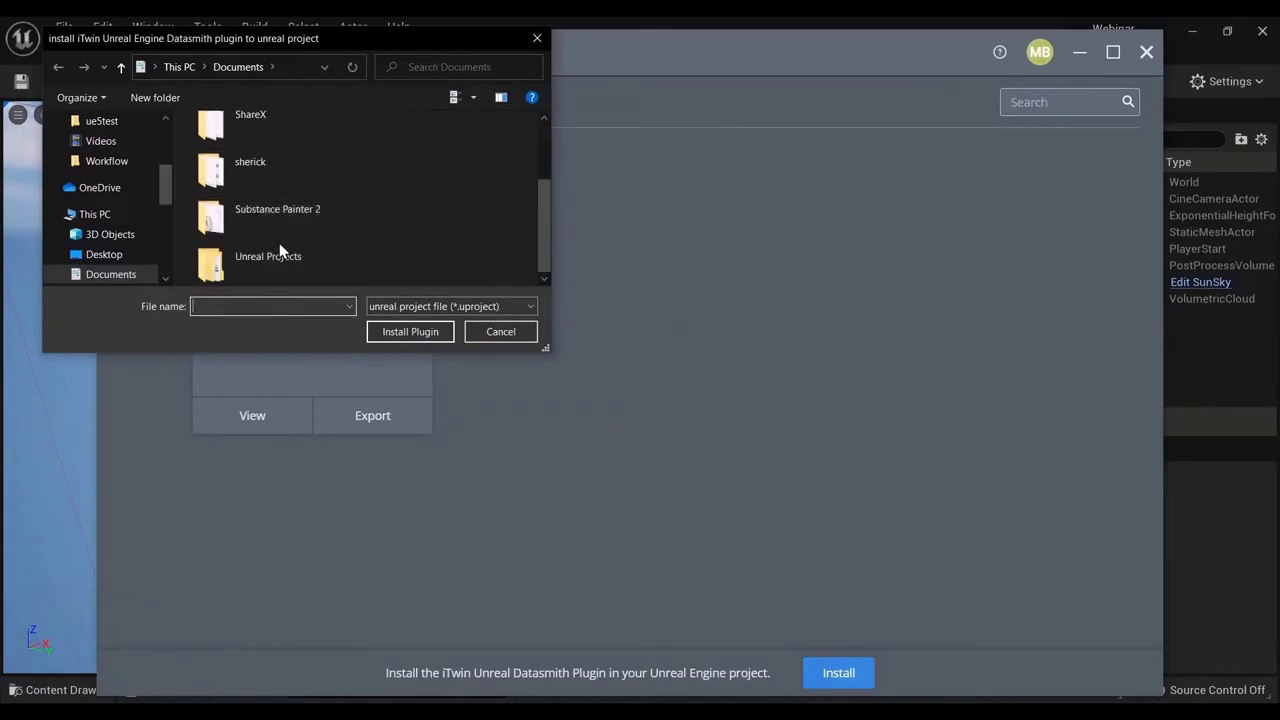
{"action": "double_click", "coordinate": [285, 268]}
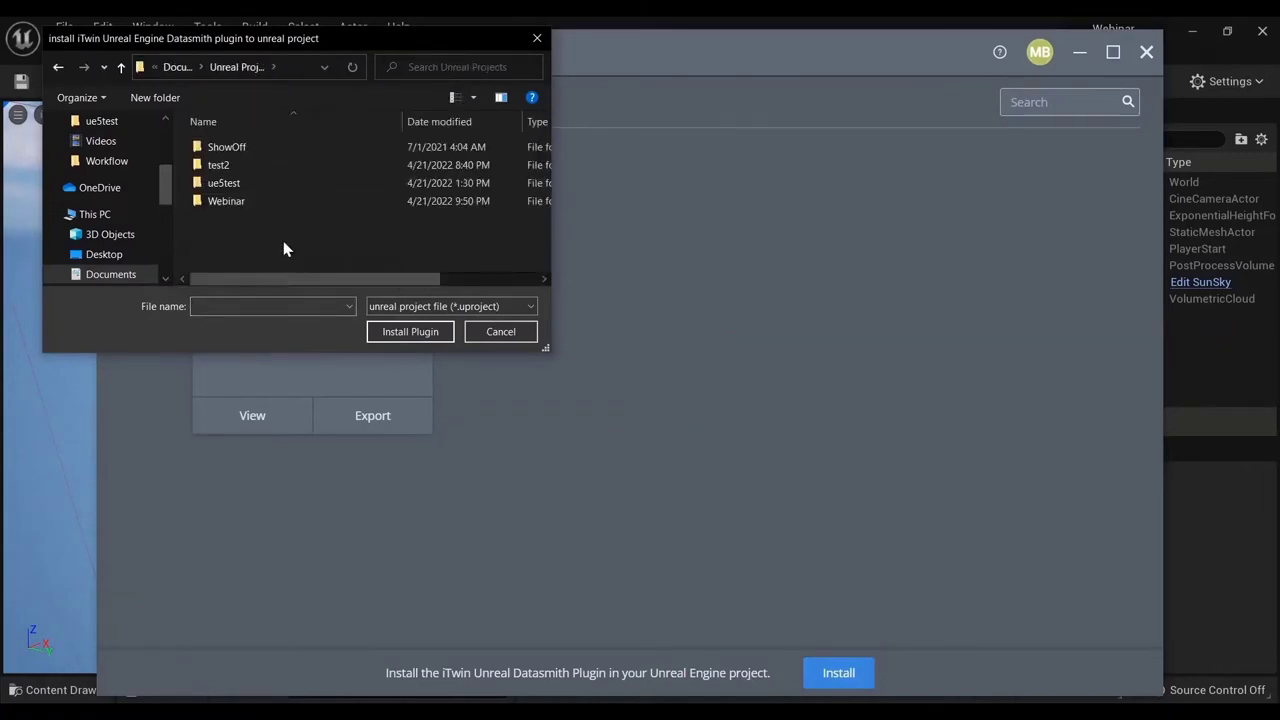
{"action": "double_click", "coordinate": [237, 200]}
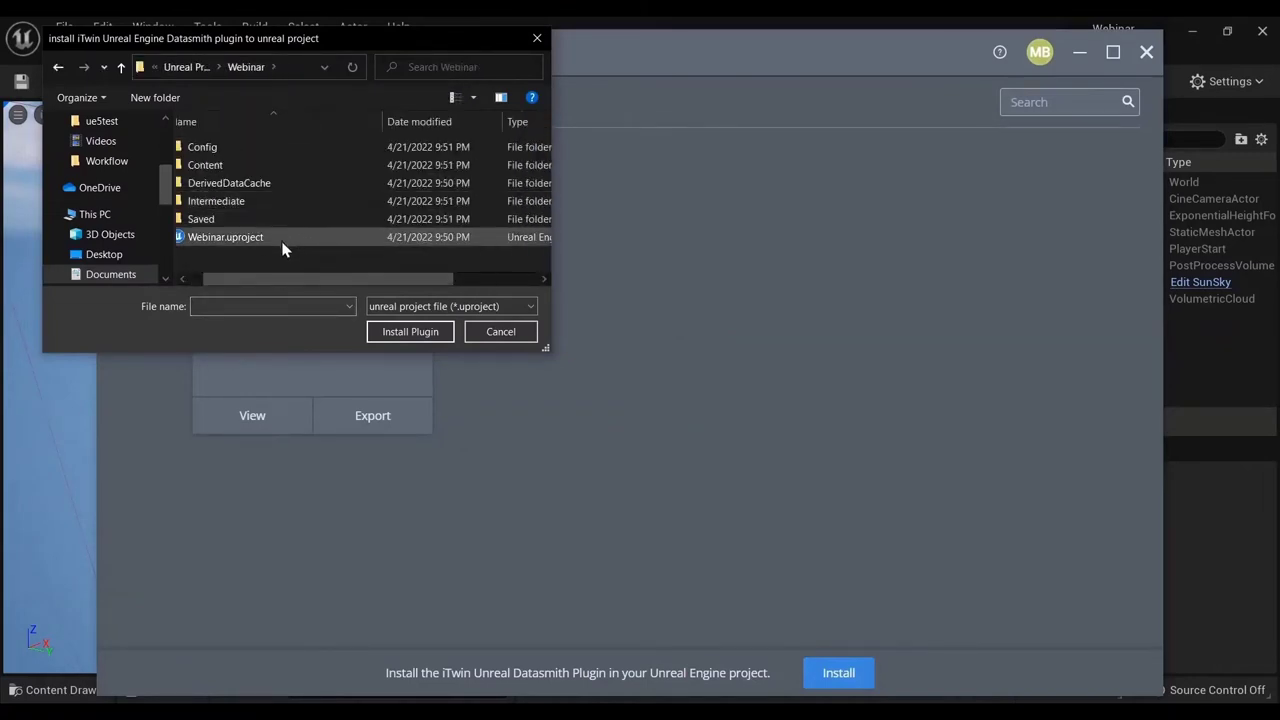
{"action": "left_click", "coordinate": [268, 240]}
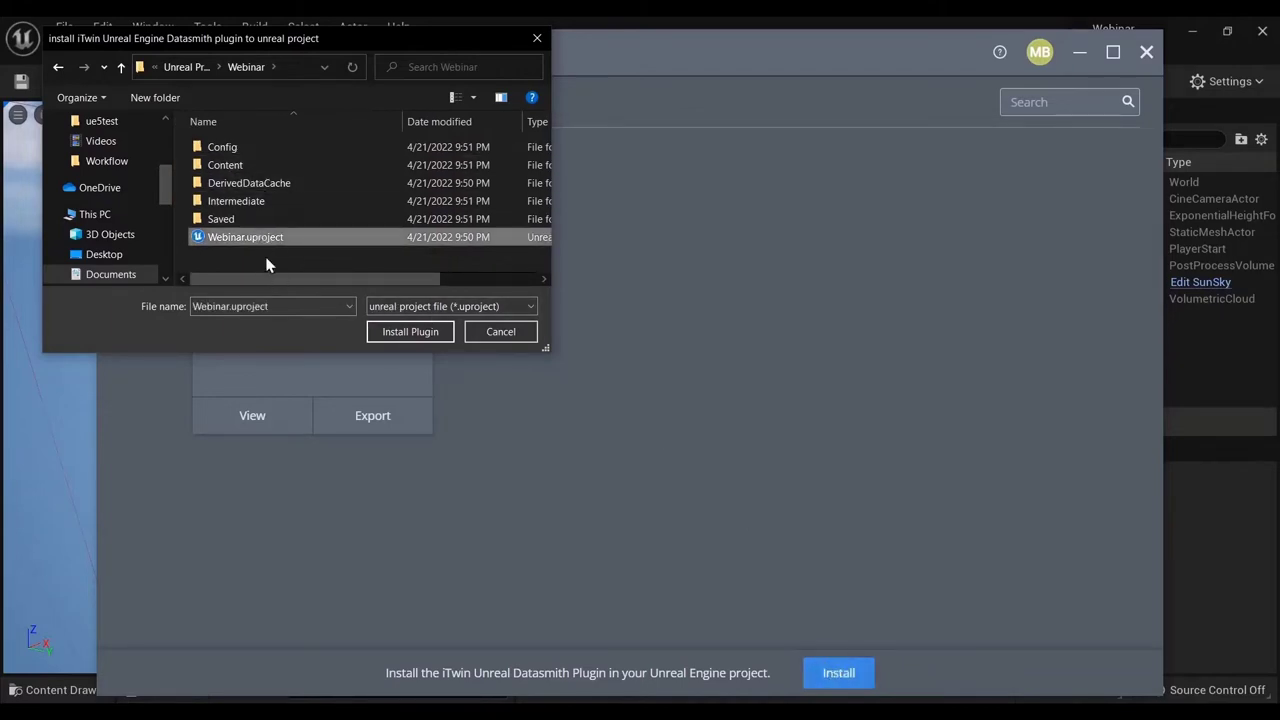
{"action": "left_click", "coordinate": [408, 332]}
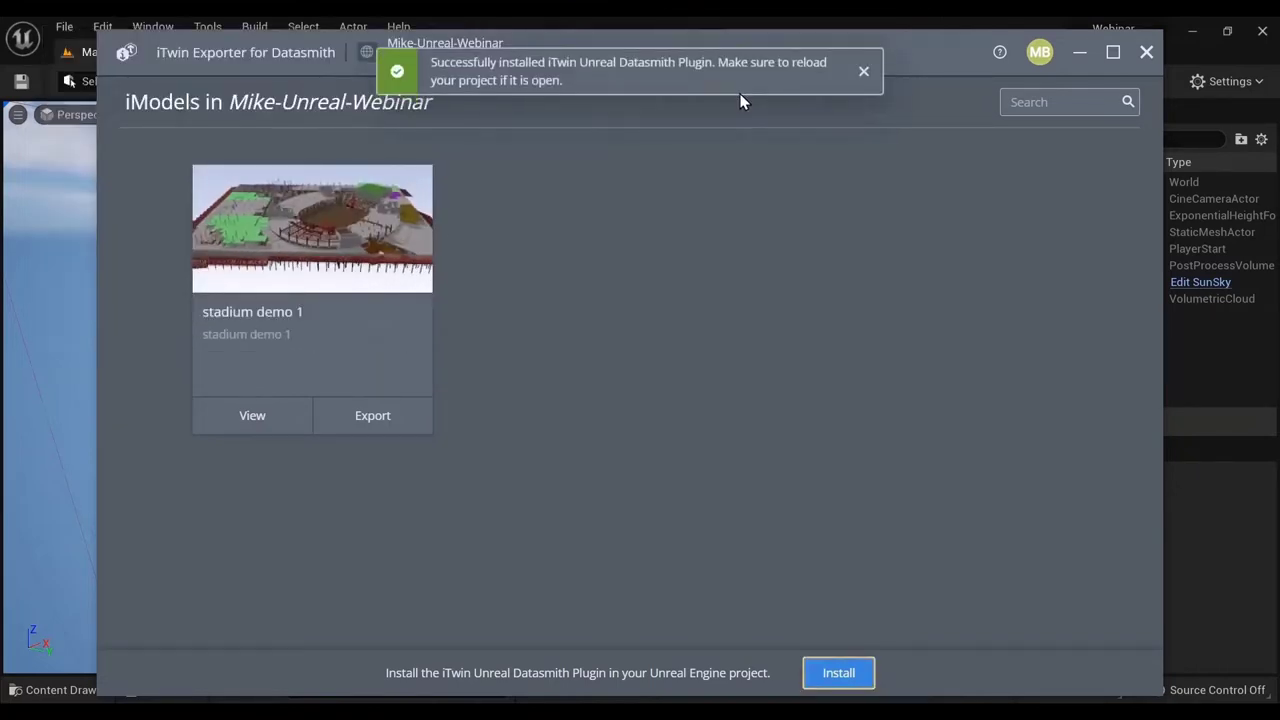
{"action": "left_click", "coordinate": [863, 73]}
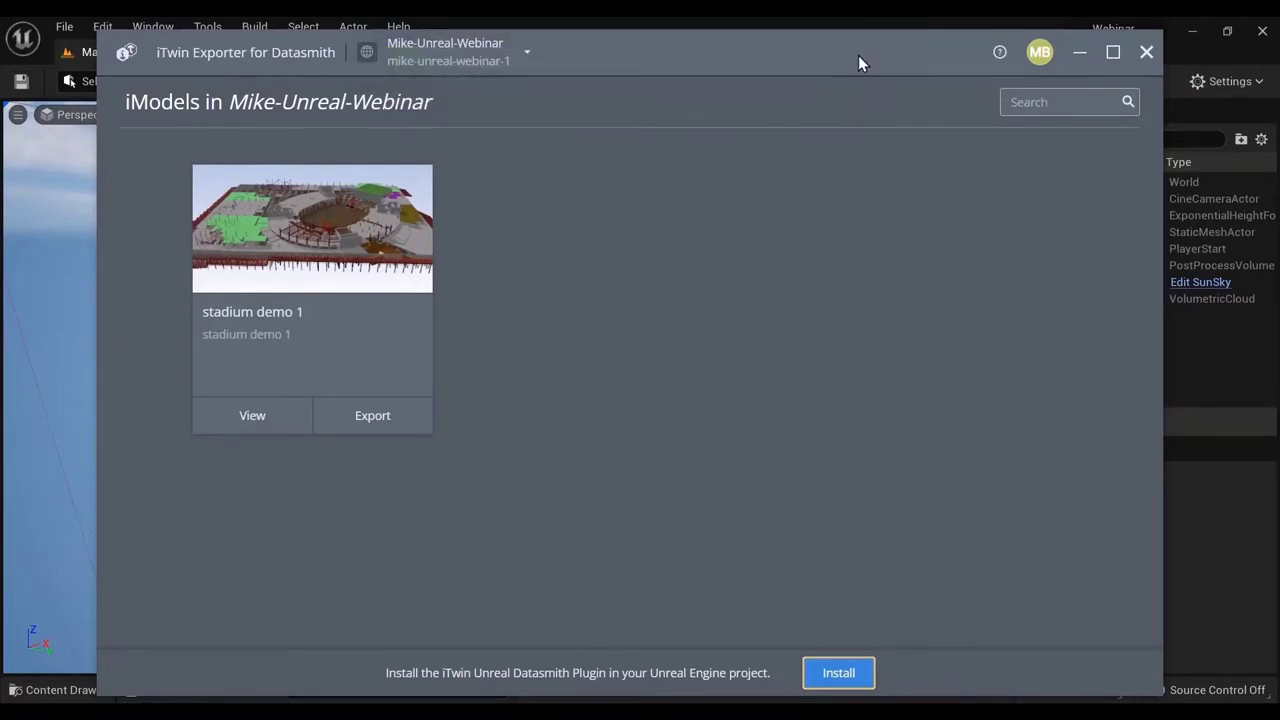
- Close the Unreal Editor and reopen the Webinar project from the Epic Games library, closing the launcher window
{"action": "left_click_drag", "start_coordinate": [784, 54], "coordinate": [769, 51]}
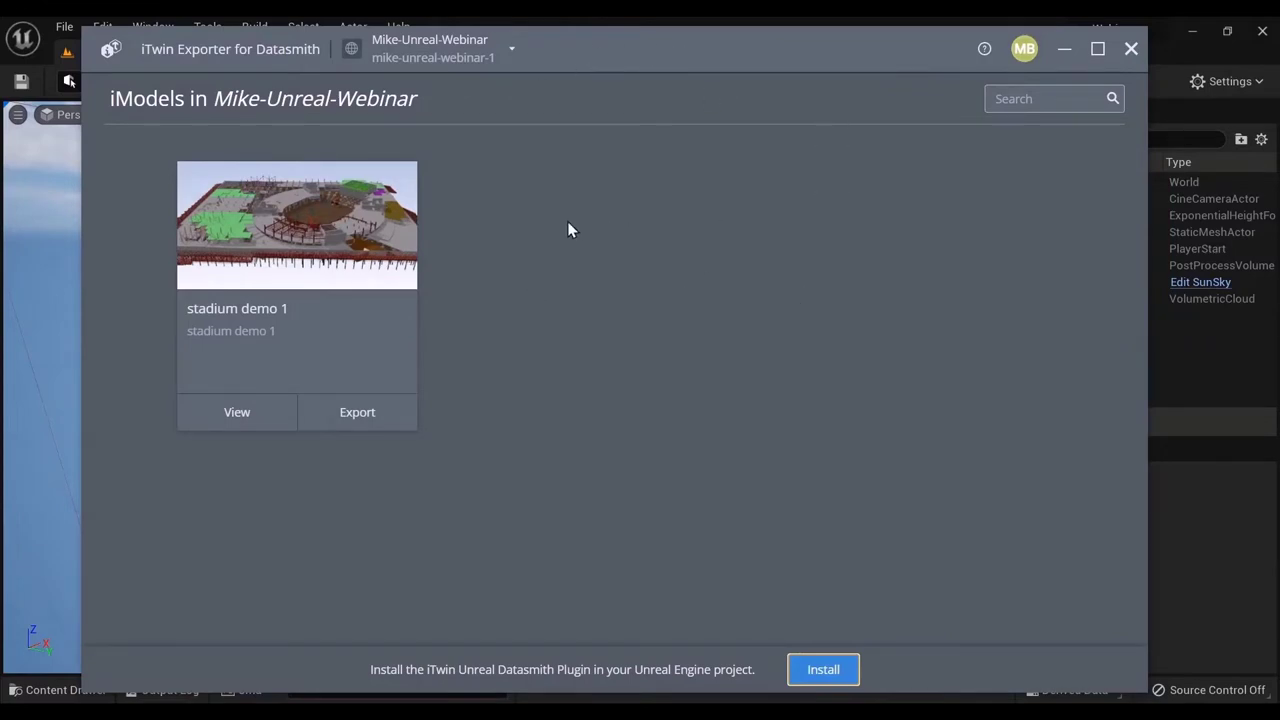
{"action": "left_click", "coordinate": [1208, 515]}
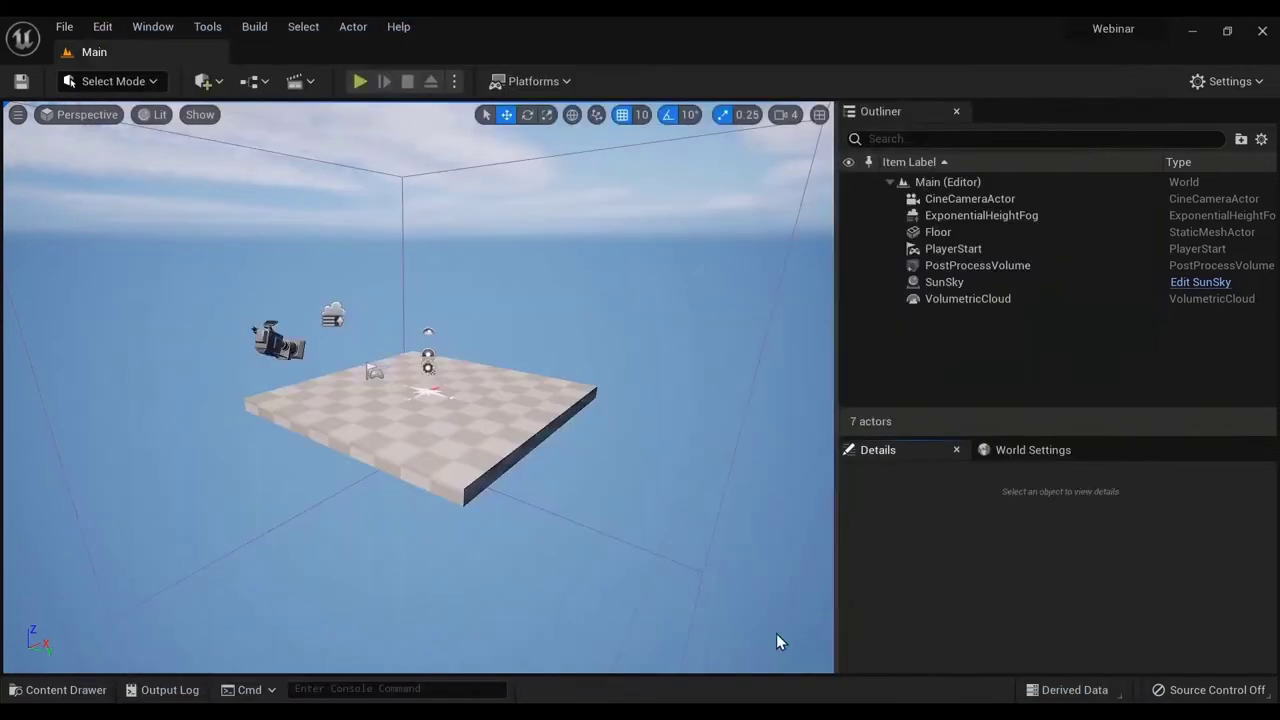
{"action": "left_click", "coordinate": [1261, 30]}
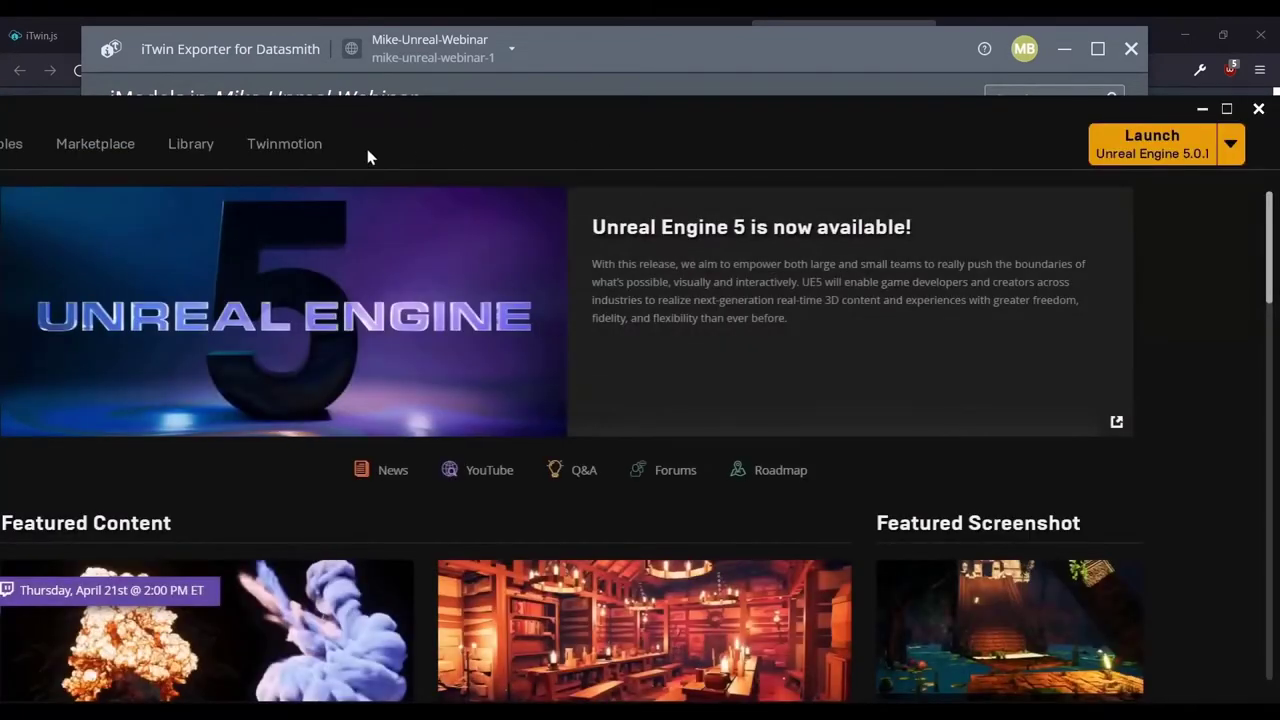
{"action": "left_click", "coordinate": [190, 144]}
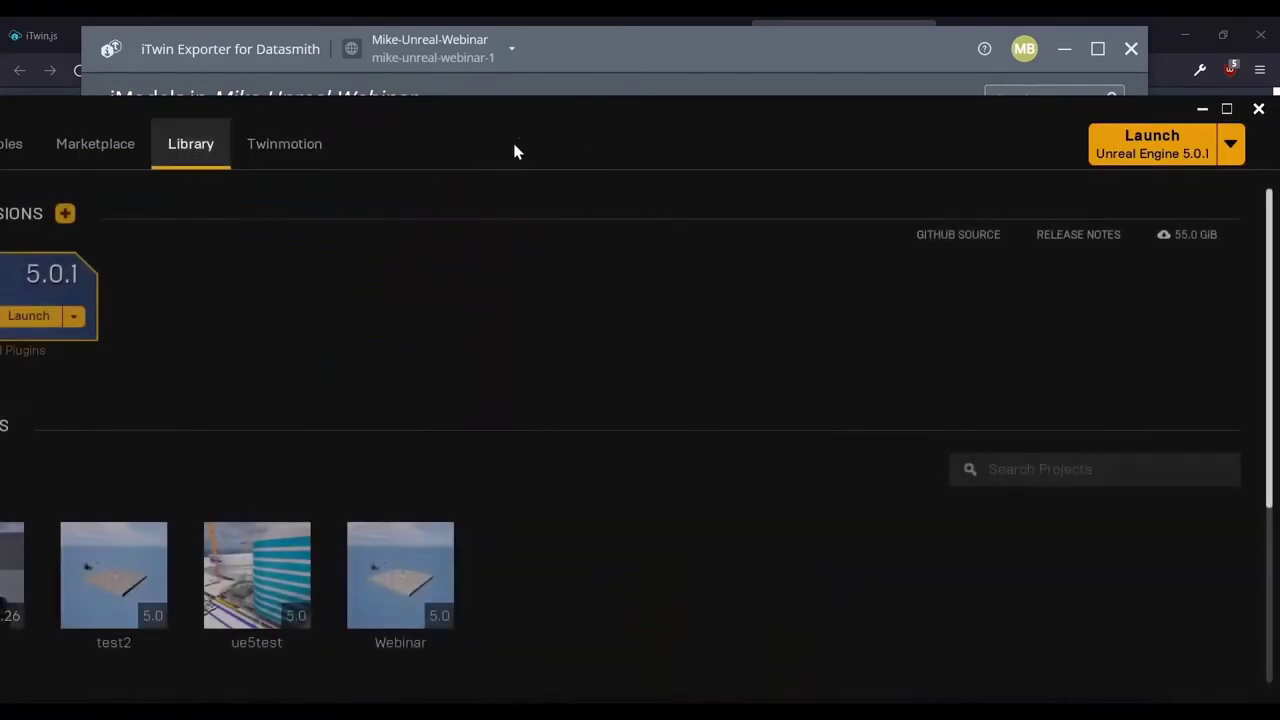
{"action": "double_click", "coordinate": [415, 620]}
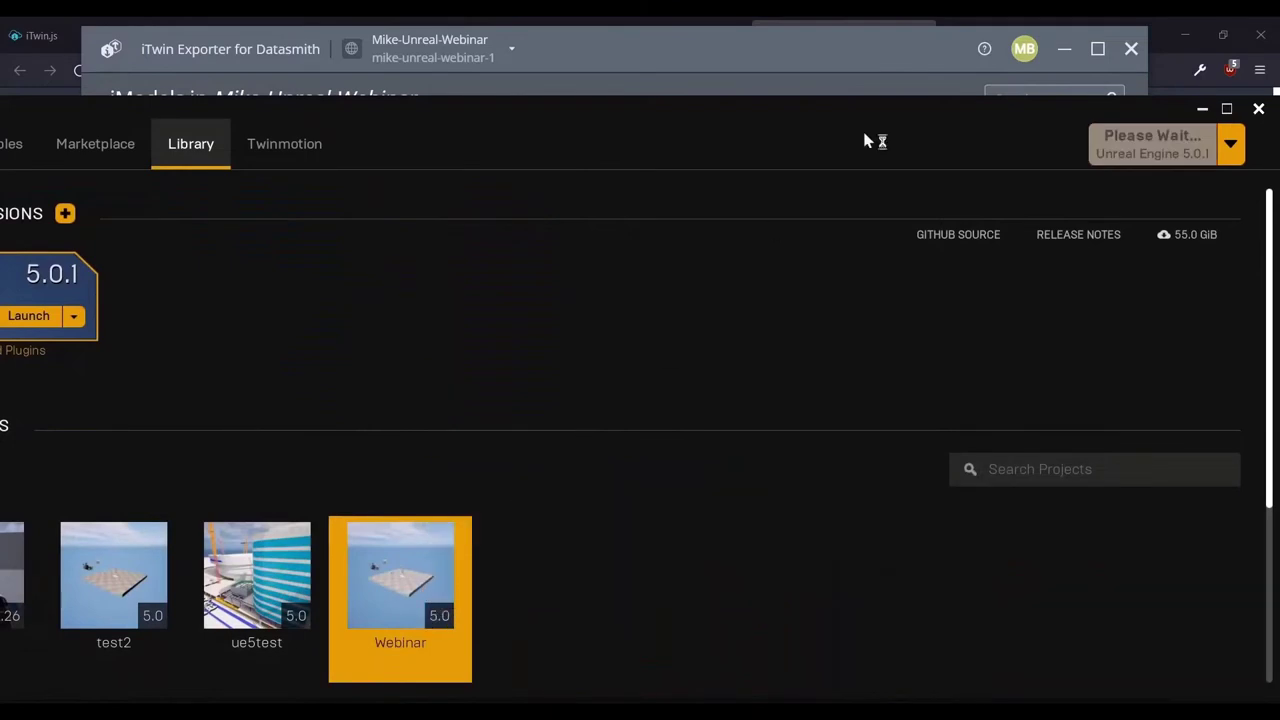
{"action": "left_click", "coordinate": [1256, 108]}
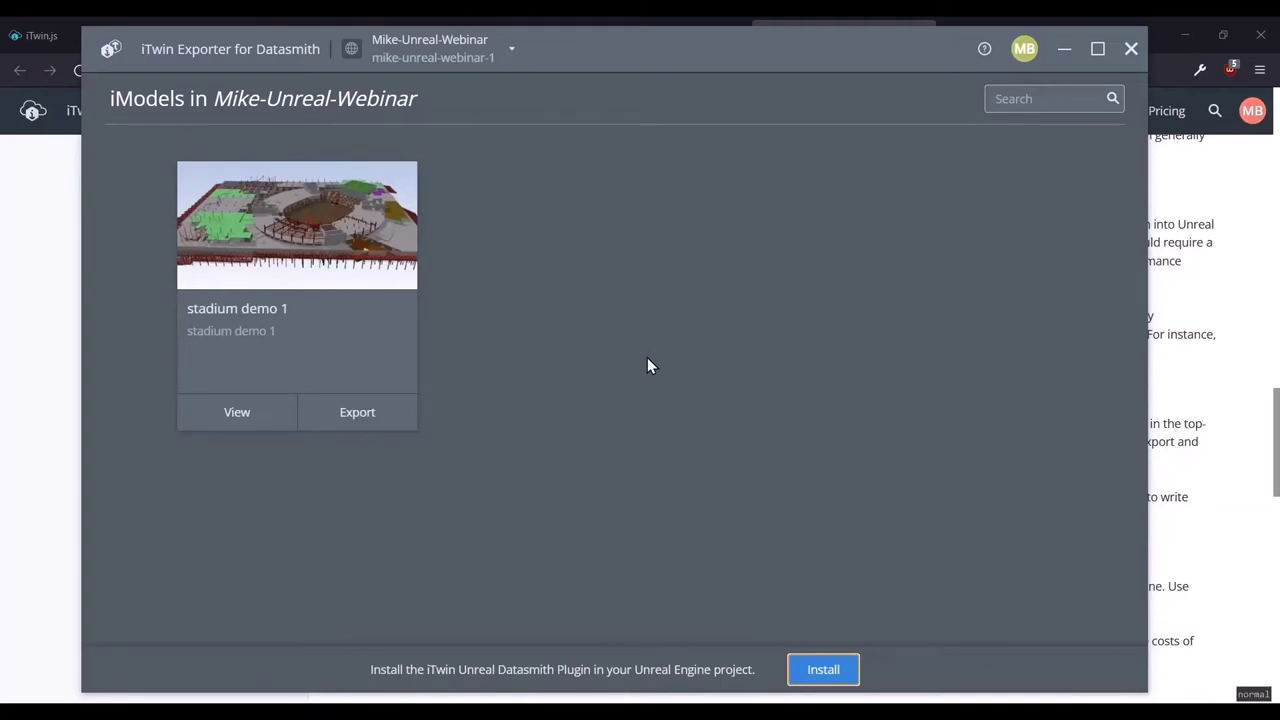
- Switch to the Unreal Editor window of the reopened Webinar project
{"action": "key", "text": "alt+Tab"}
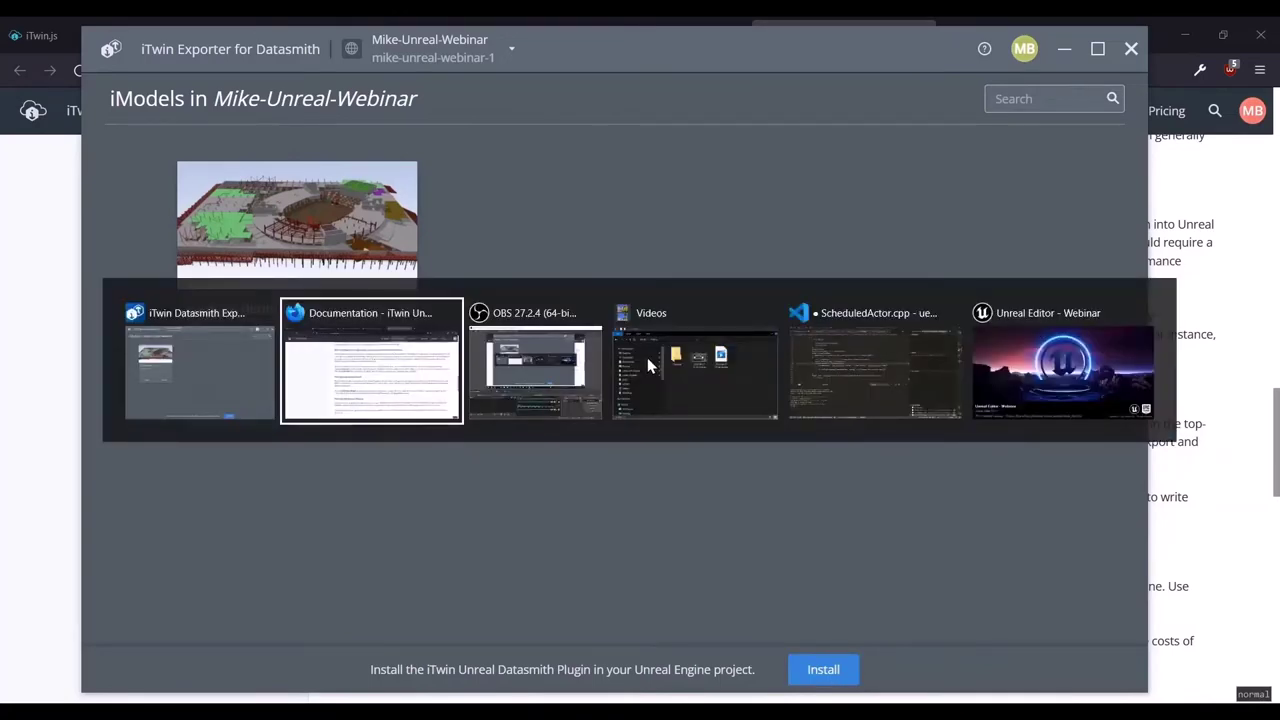
{"action": "key", "text": "alt+Tab"}
{"action": "key", "text": "alt+Tab"}
{"action": "key", "text": "alt+Tab"}
{"action": "key", "text": "alt+Tab"}
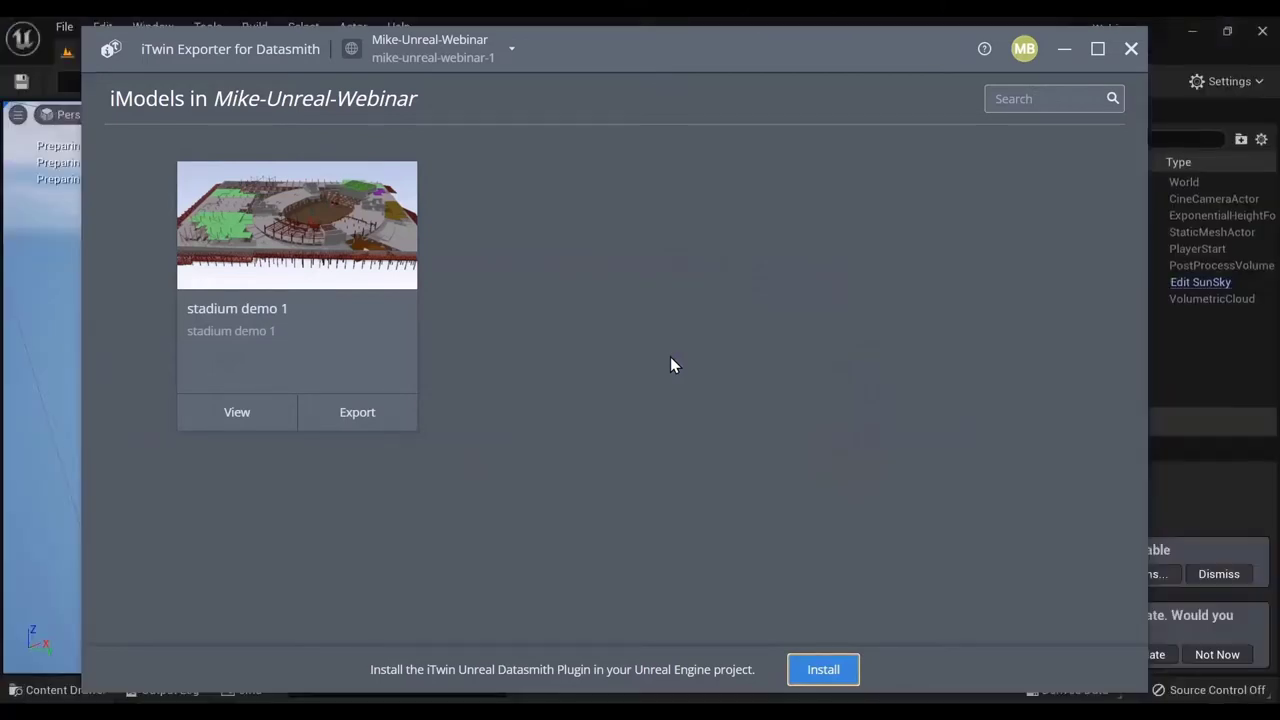
{"action": "left_click", "coordinate": [5, 248]}
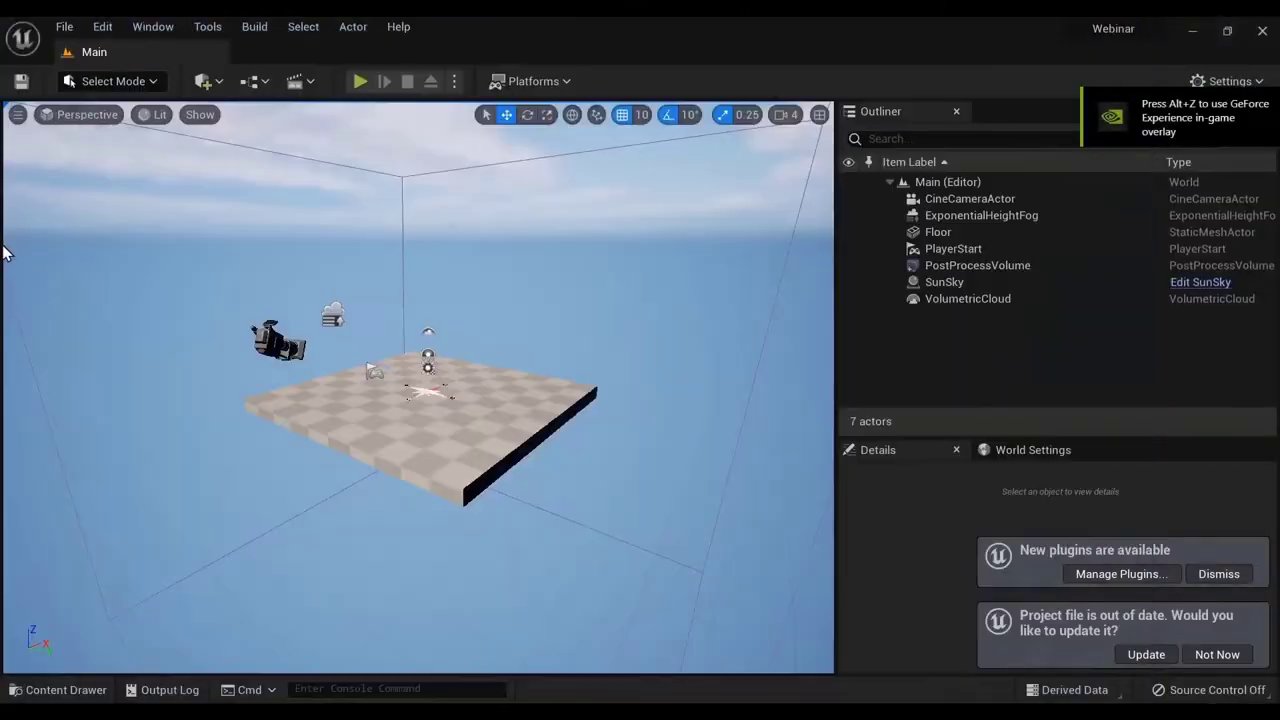
- Look around the Main level, turning and moving the camera around the checkered floor
{"action": "mouse_move", "coordinate": [418, 386]}
{"action": "right_mouse_down"}
{"action": "mouse_move", "coordinate": [423, 364]}
{"action": "mouse_move", "coordinate": [400, 450]}
{"action": "mouse_move", "coordinate": [385, 430]}
{"action": "mouse_move", "coordinate": [340, 430]}
{"action": "mouse_move", "coordinate": [400, 428]}
{"action": "mouse_move", "coordinate": [400, 380]}
{"action": "right_mouse_up"}
{"action": "right_click_drag", "start_coordinate": [480, 370], "coordinate": [505, 301]}
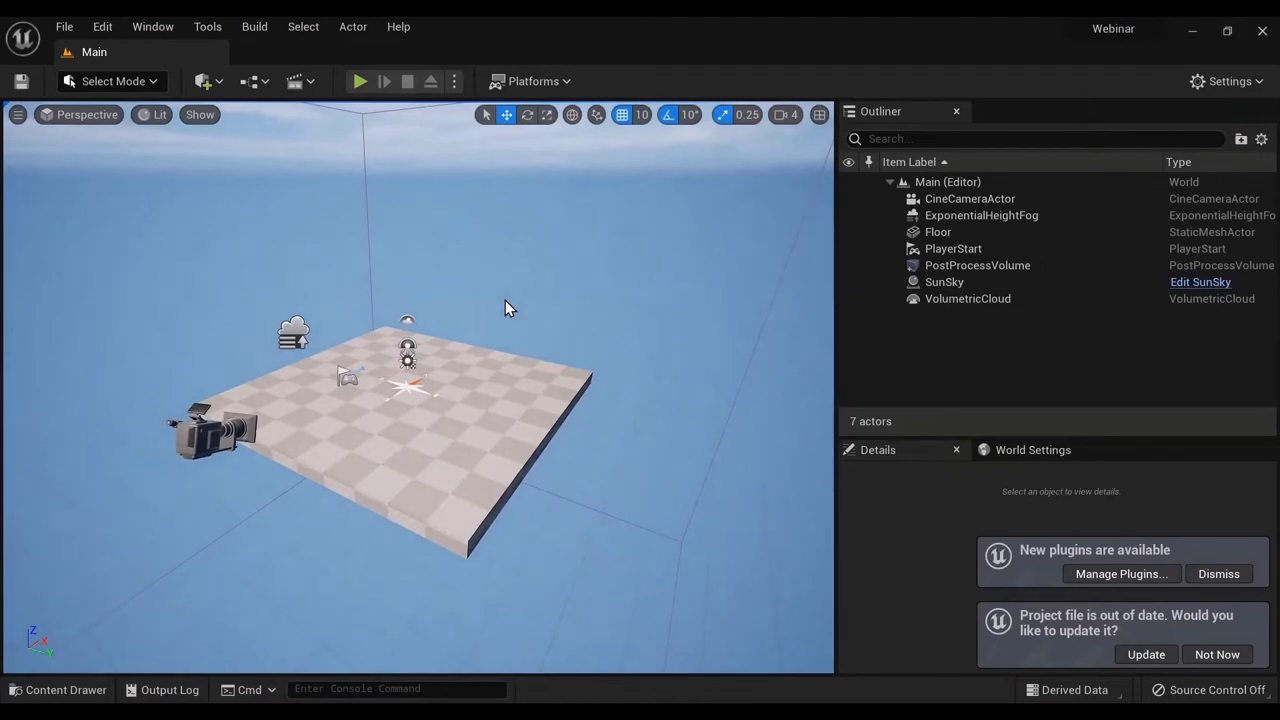
{"action": "right_click_drag", "start_coordinate": [505, 301], "coordinate": [512, 300]}
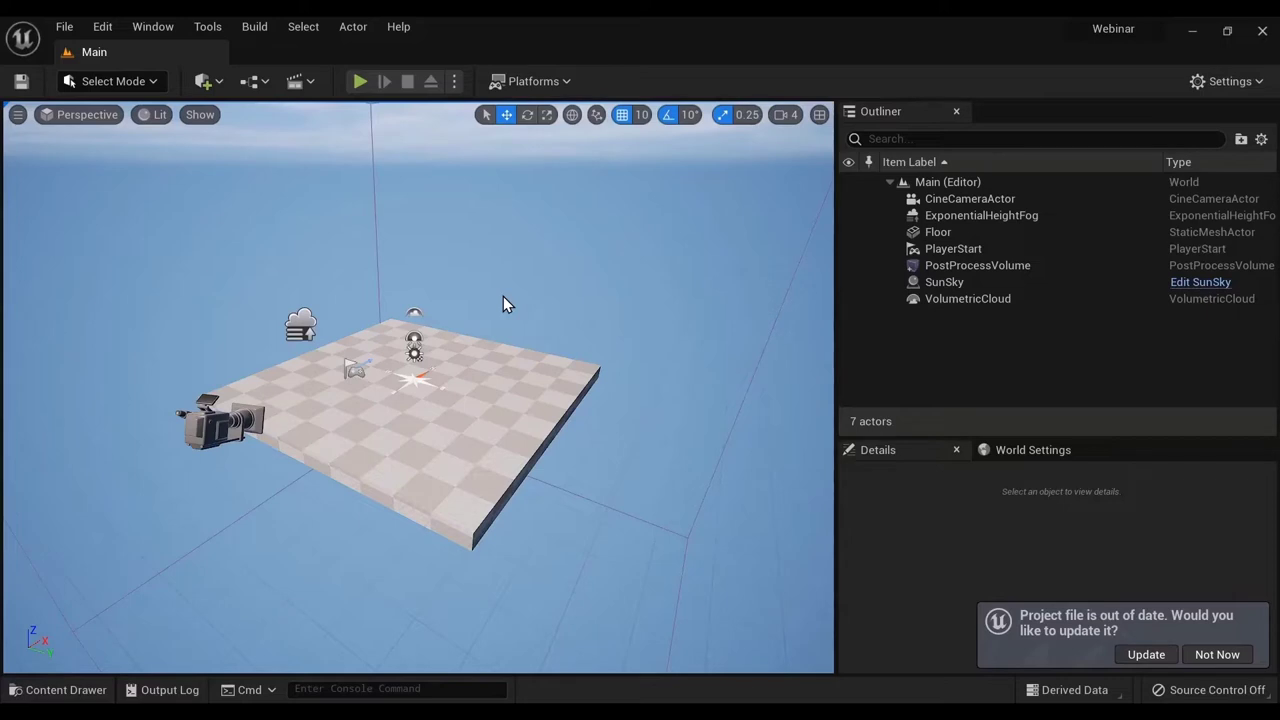
{"action": "right_click_drag", "start_coordinate": [503, 296], "coordinate": [499, 269]}
{"action": "right_click_drag", "start_coordinate": [460, 308], "coordinate": [453, 322]}
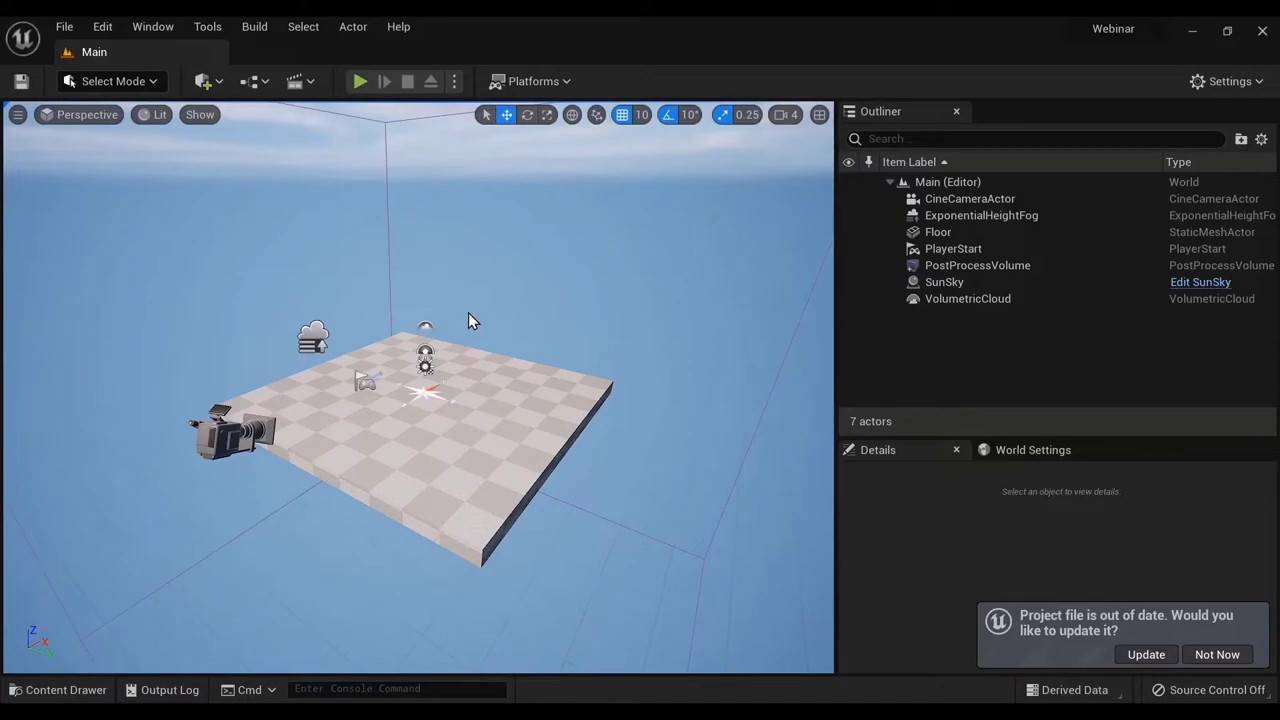
{"action": "mouse_move", "coordinate": [468, 312]}
{"action": "right_mouse_down"}
{"action": "mouse_move", "coordinate": [496, 298]}
{"action": "mouse_move", "coordinate": [453, 298]}
{"action": "mouse_move", "coordinate": [488, 257]}
{"action": "mouse_move", "coordinate": [490, 292]}
{"action": "mouse_move", "coordinate": [760, 305]}
{"action": "mouse_move", "coordinate": [725, 305]}
{"action": "mouse_move", "coordinate": [730, 330]}
{"action": "mouse_move", "coordinate": [468, 312]}
{"action": "right_mouse_up"}
{"action": "key", "text": "w"}
{"action": "key", "text": "s"}
{"action": "key", "text": "a"}
{"action": "key", "text": "a"}
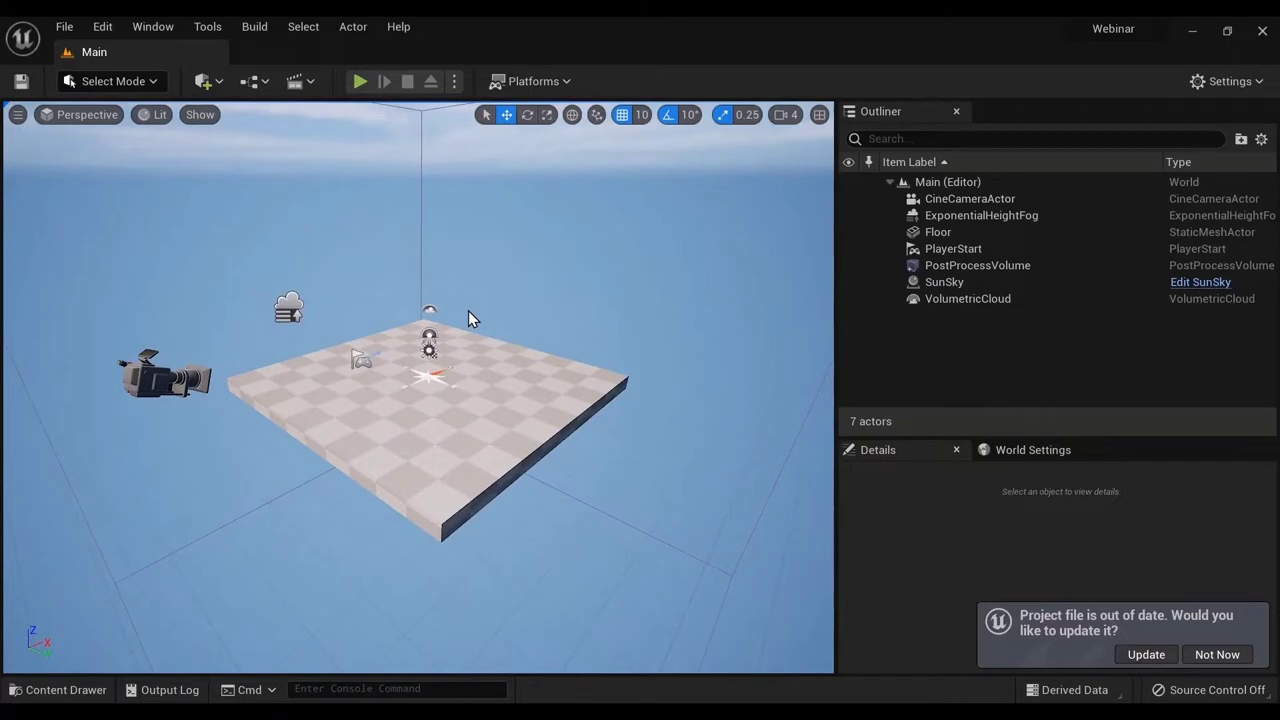
{"action": "right_click_drag", "start_coordinate": [468, 310], "coordinate": [468, 310]}
{"action": "mouse_move", "coordinate": [472, 254]}
{"action": "right_mouse_down"}
{"action": "mouse_move", "coordinate": [480, 273]}
{"action": "mouse_move", "coordinate": [457, 277]}
{"action": "mouse_move", "coordinate": [469, 259]}
{"action": "right_mouse_up"}
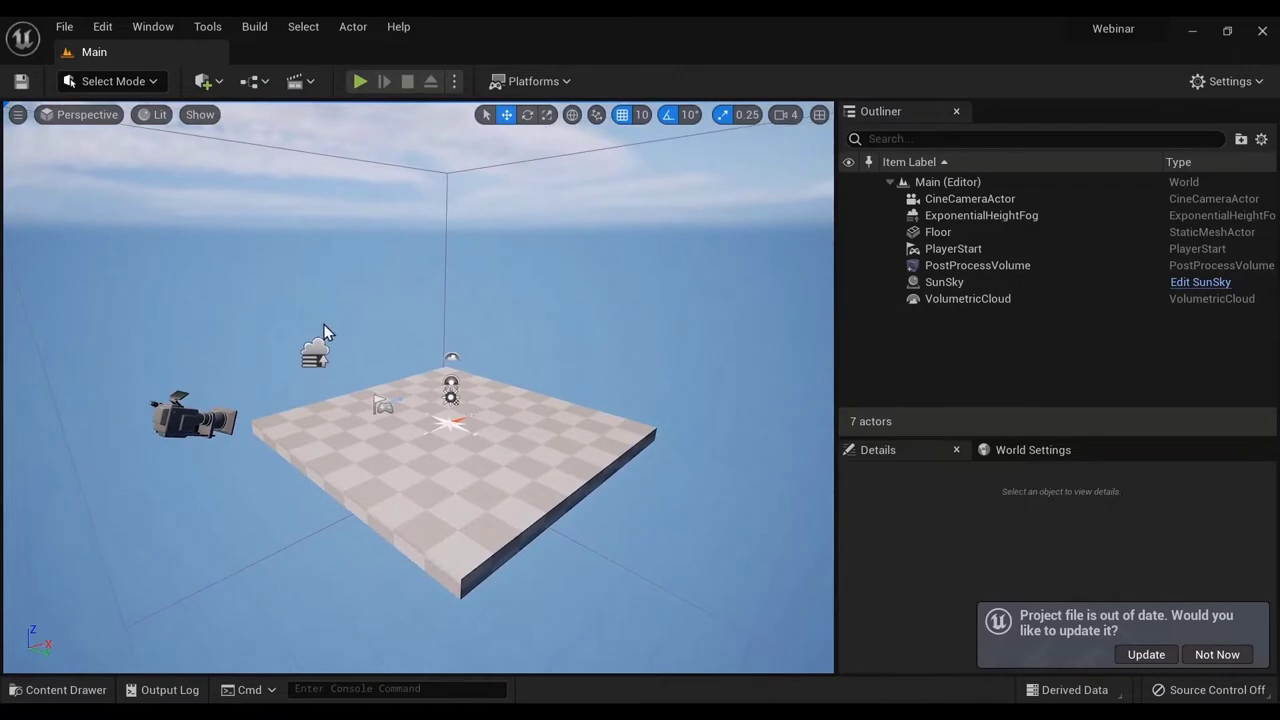
{"action": "right_click_drag", "start_coordinate": [324, 325], "coordinate": [346, 345]}
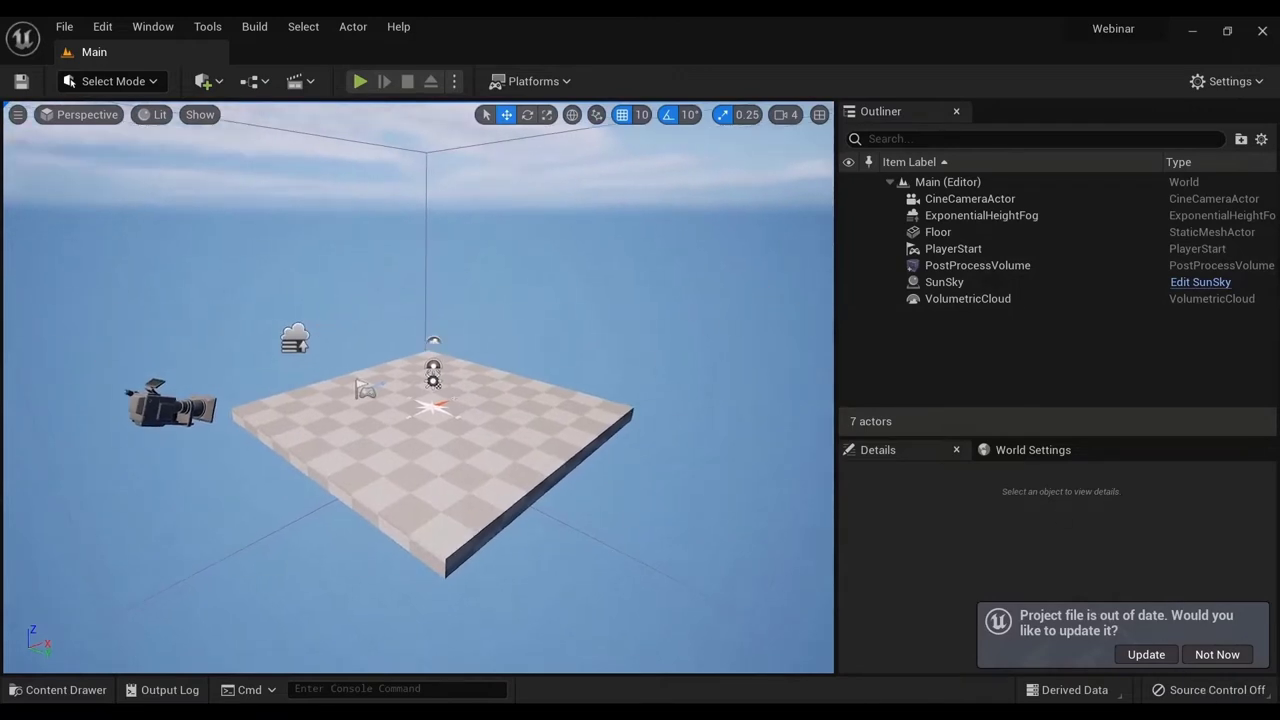
- Update the out-of-date Webinar project file
{"action": "left_click", "coordinate": [1147, 655]}
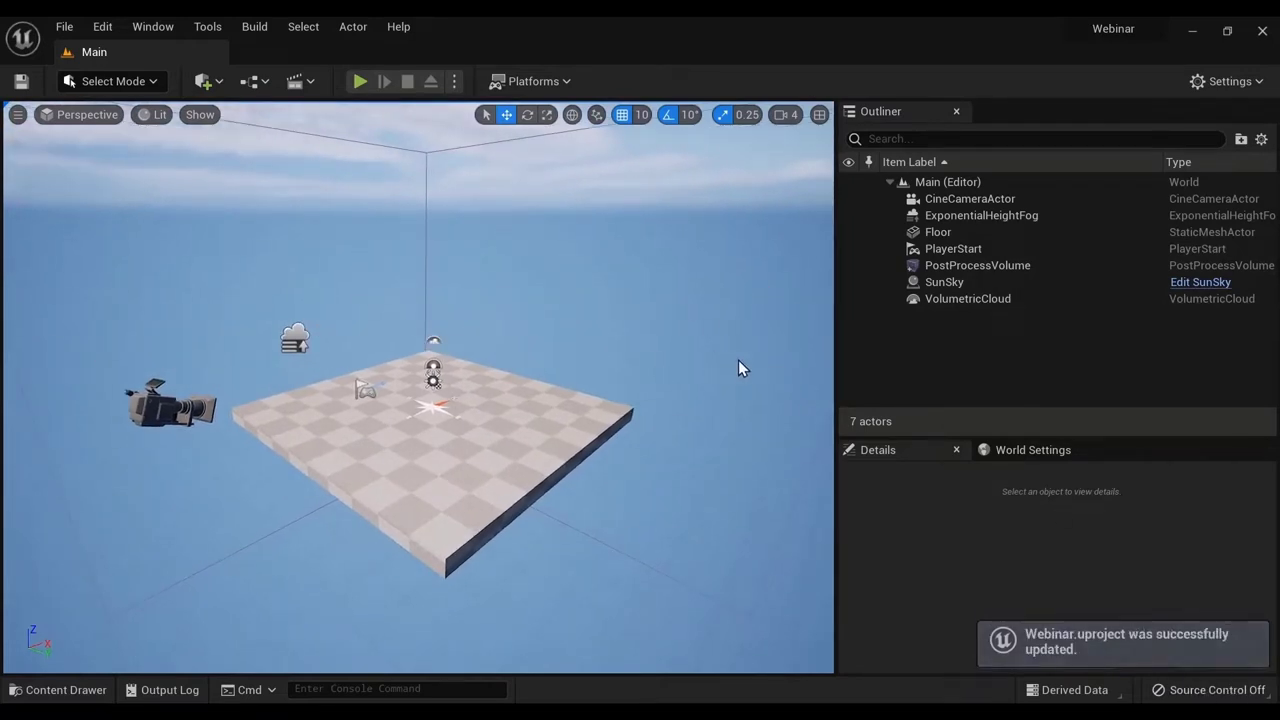
{"action": "left_click", "coordinate": [210, 81]}
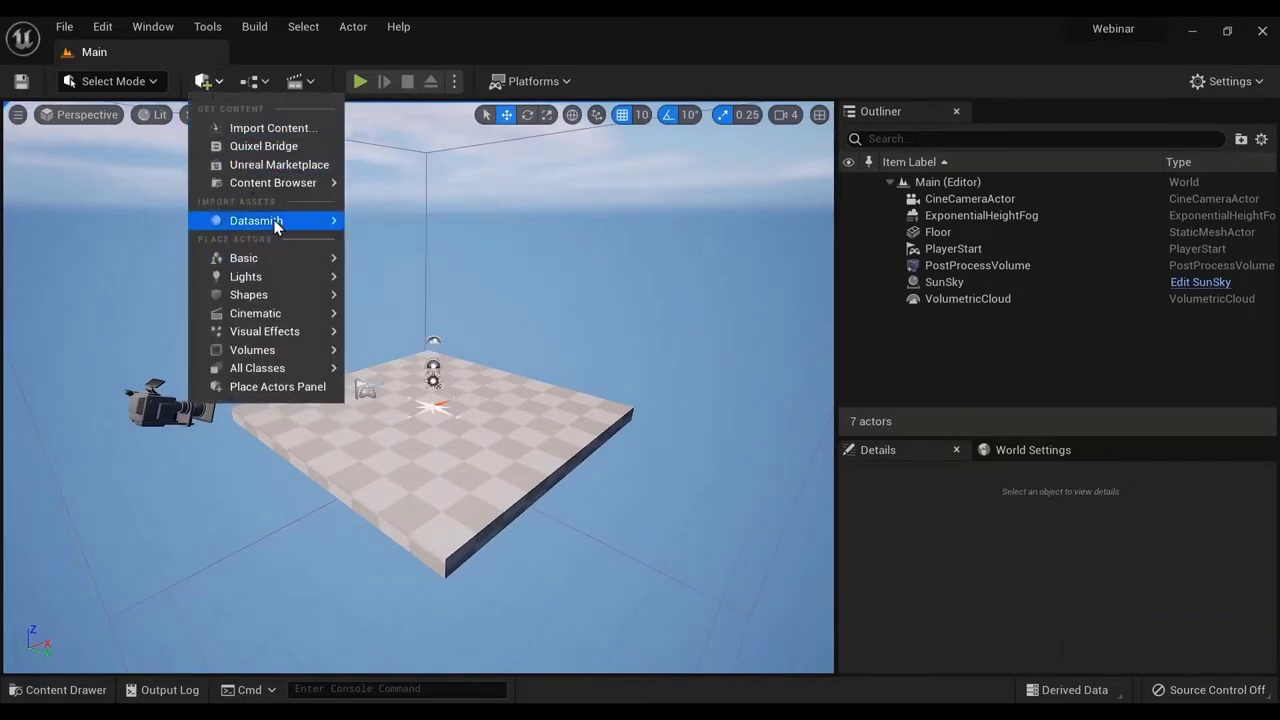
{"action": "mouse_move", "coordinate": [340, 221]}
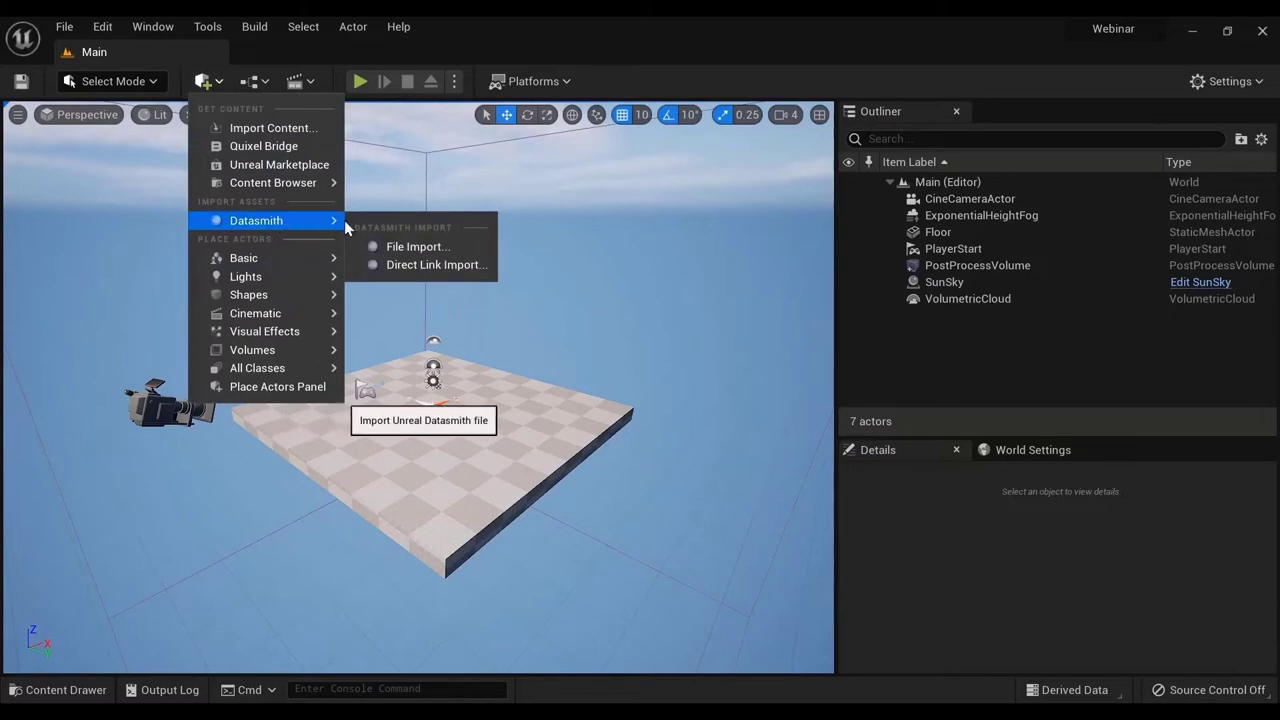
{"action": "left_click", "coordinate": [391, 248]}
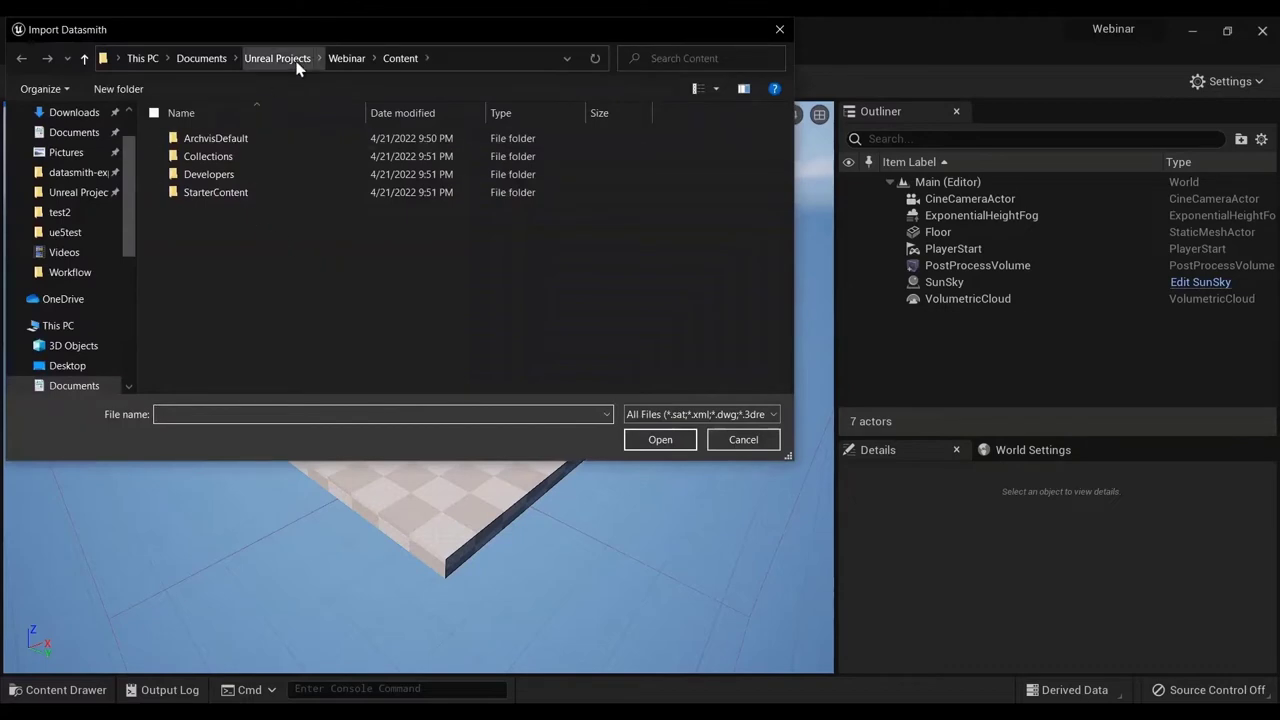
{"action": "left_click_drag", "start_coordinate": [312, 28], "coordinate": [509, 120]}
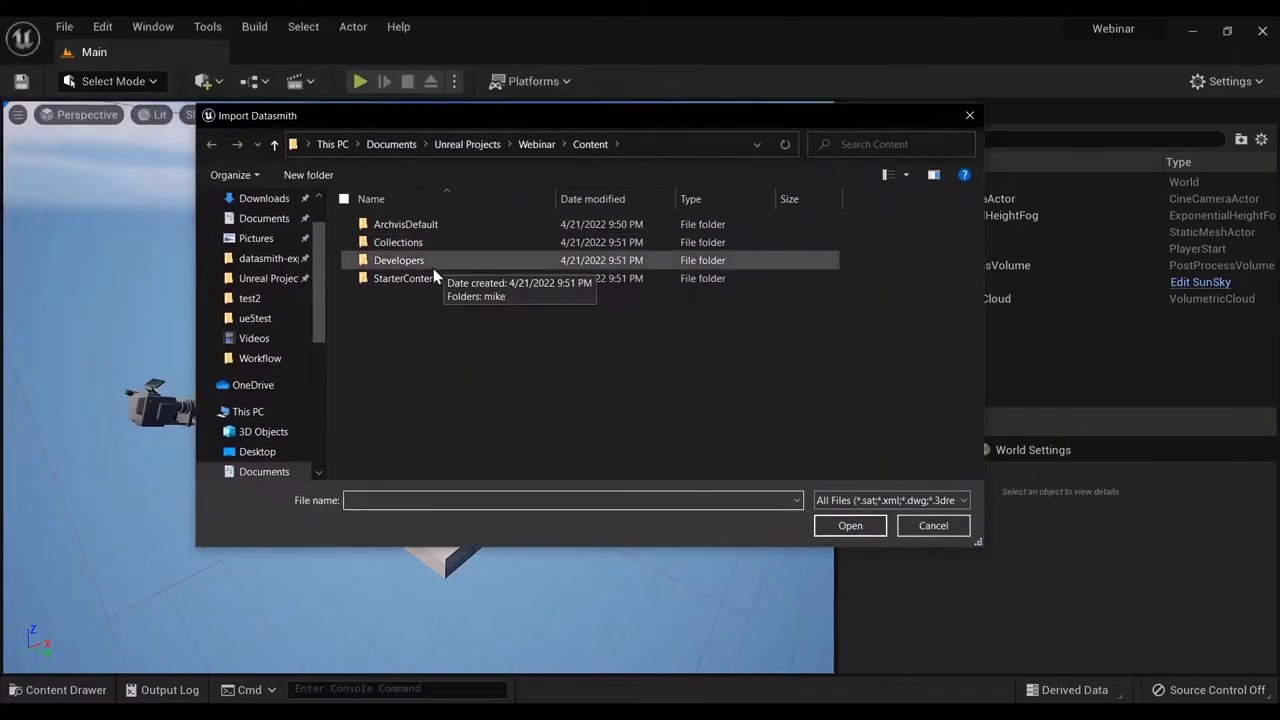
{"action": "left_click", "coordinate": [925, 525]}
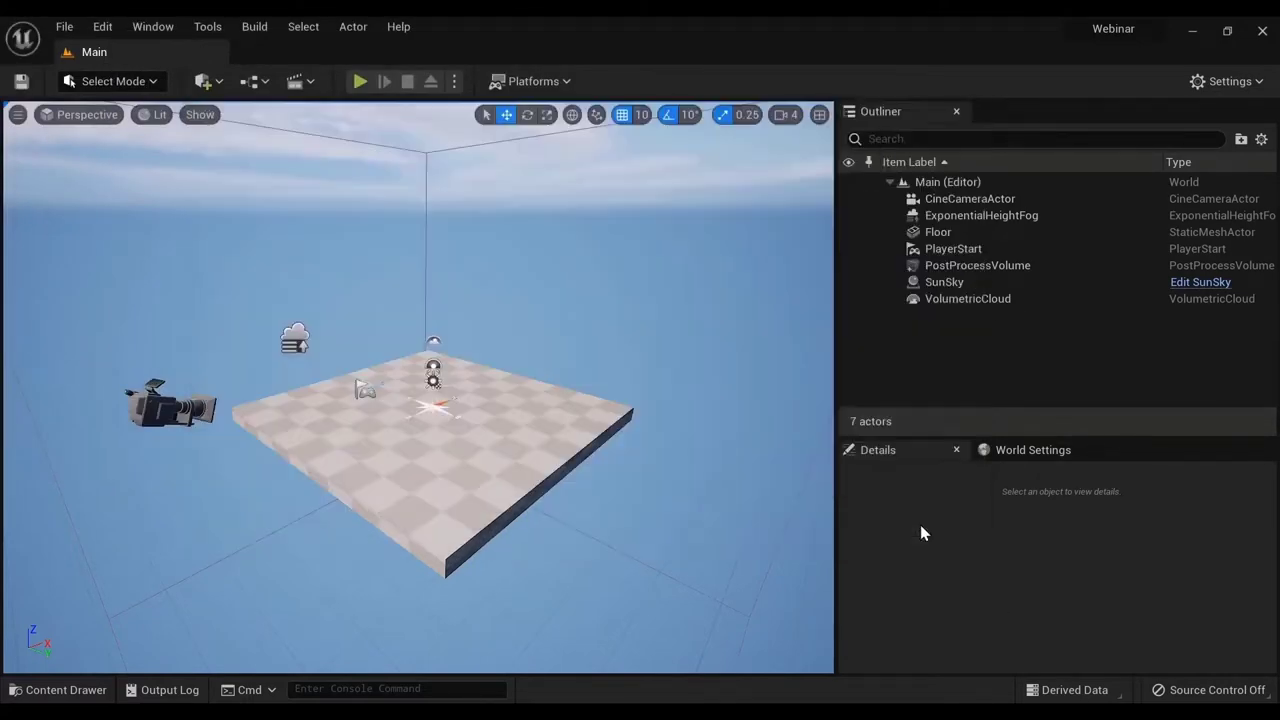
- Search the installed plugins for iTwin to check whether the iTwin Unreal Datasmith Plugin is enabled, then close the plugin list
{"action": "left_click", "coordinate": [102, 28]}
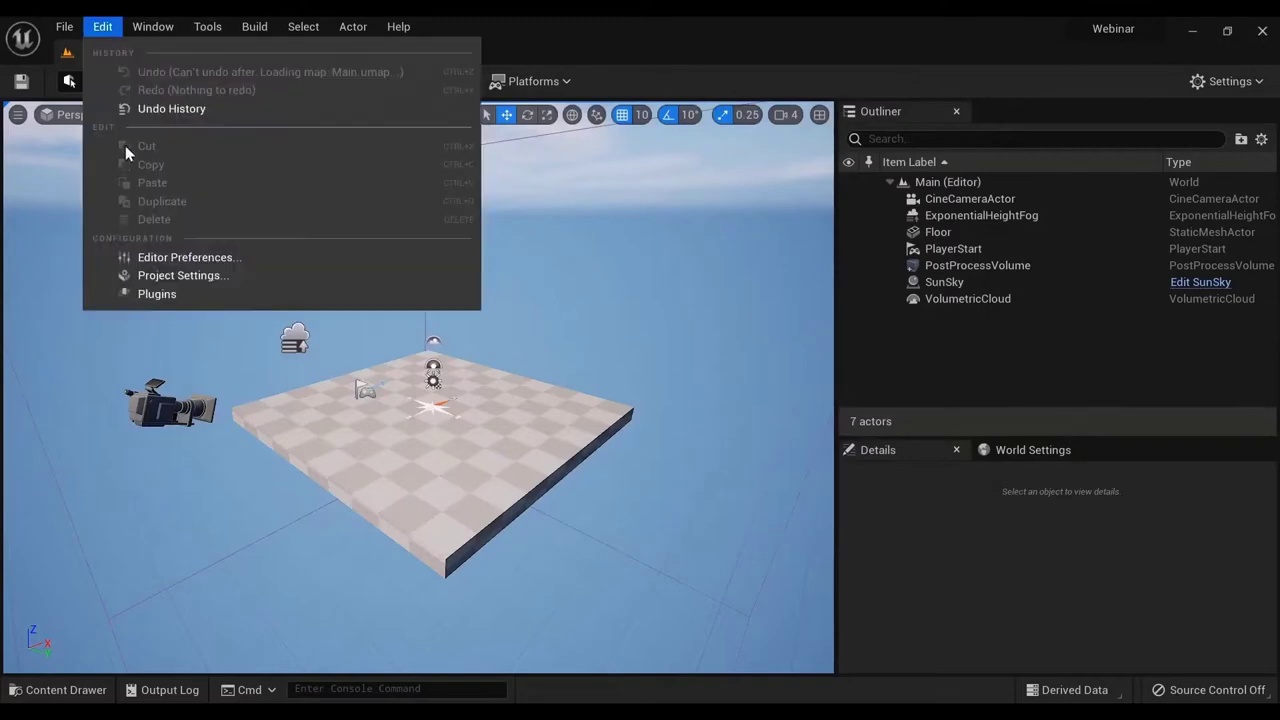
{"action": "left_click", "coordinate": [205, 294]}
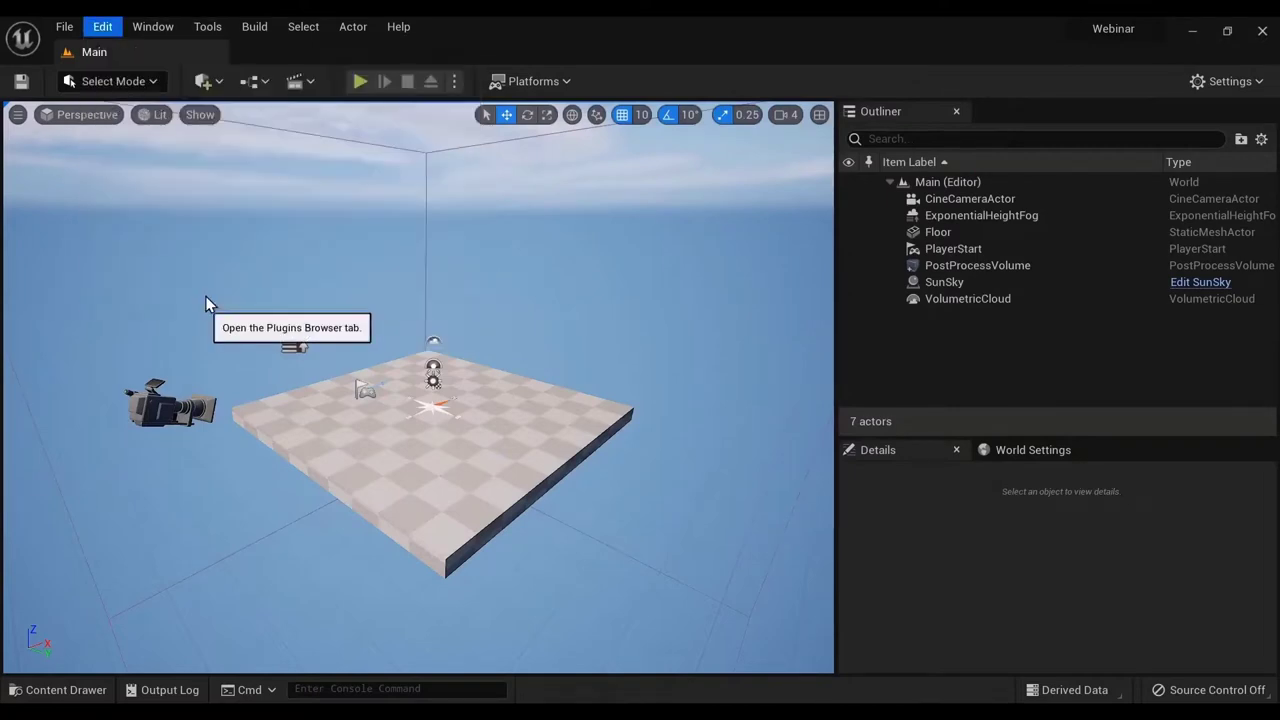
{"action": "type", "text": "iTwin"}
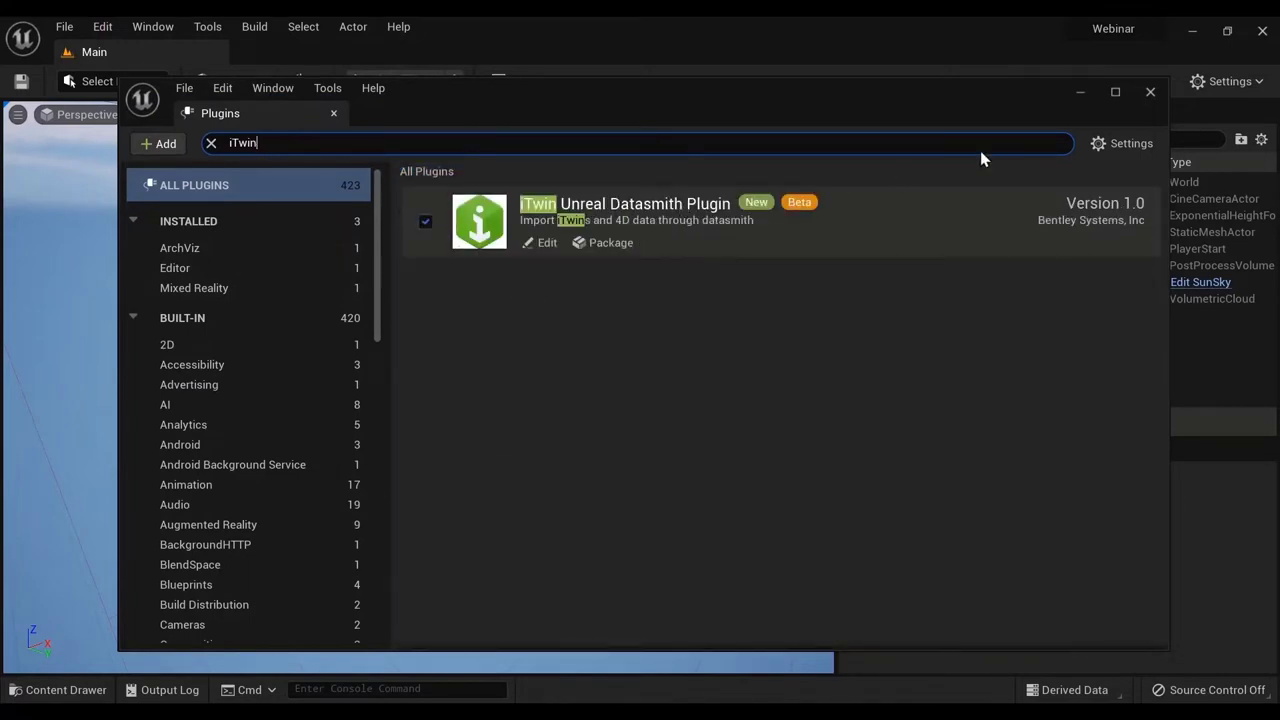
{"action": "left_click", "coordinate": [1151, 91]}
{"action": "left_click", "coordinate": [94, 34]}
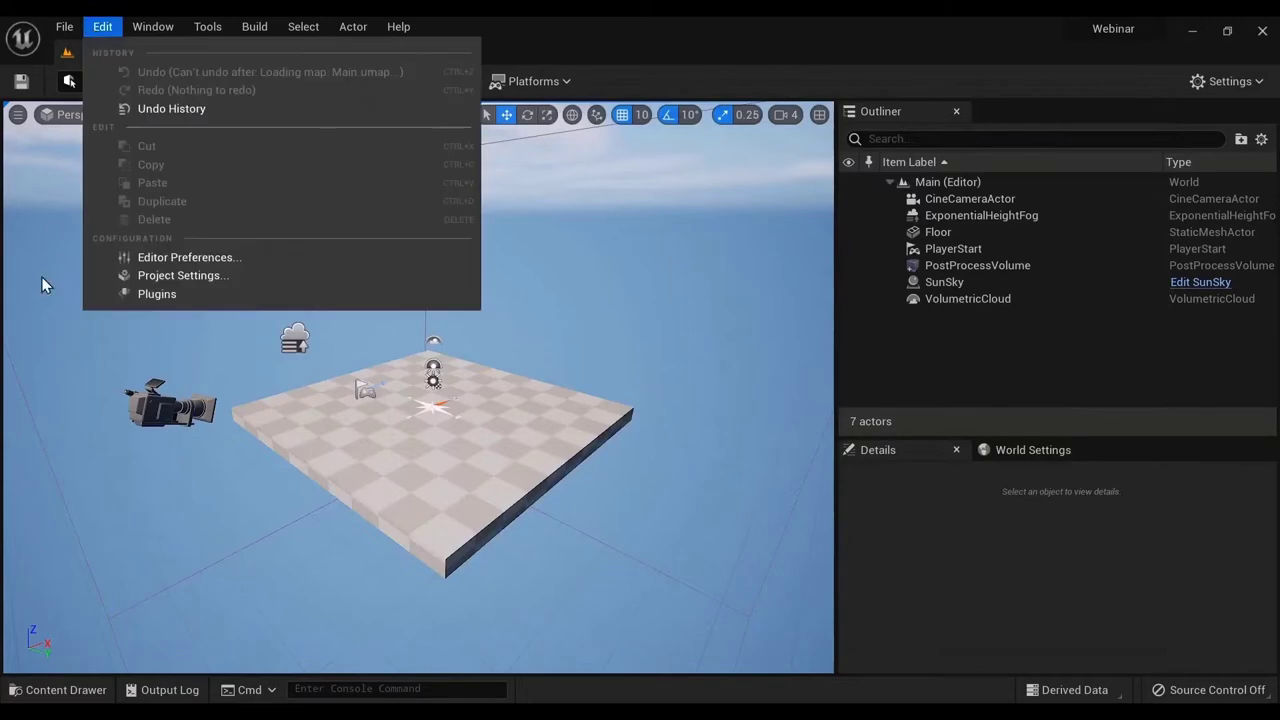
{"action": "left_click", "coordinate": [43, 283]}
- Import stadium demo 2.udatasmith from the datasmith-exports folder through Datasmith file import into the project's Content folder
{"action": "left_click", "coordinate": [218, 84]}
{"action": "mouse_move", "coordinate": [278, 220]}
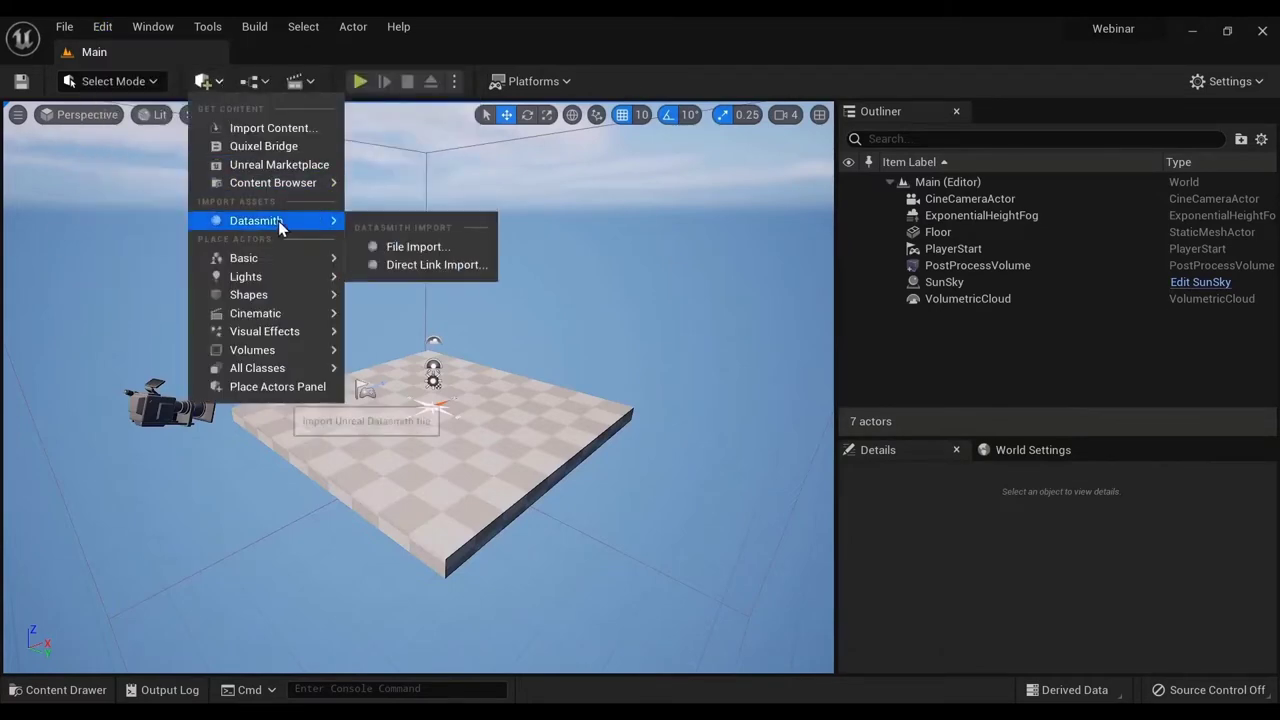
{"action": "left_click", "coordinate": [388, 244]}
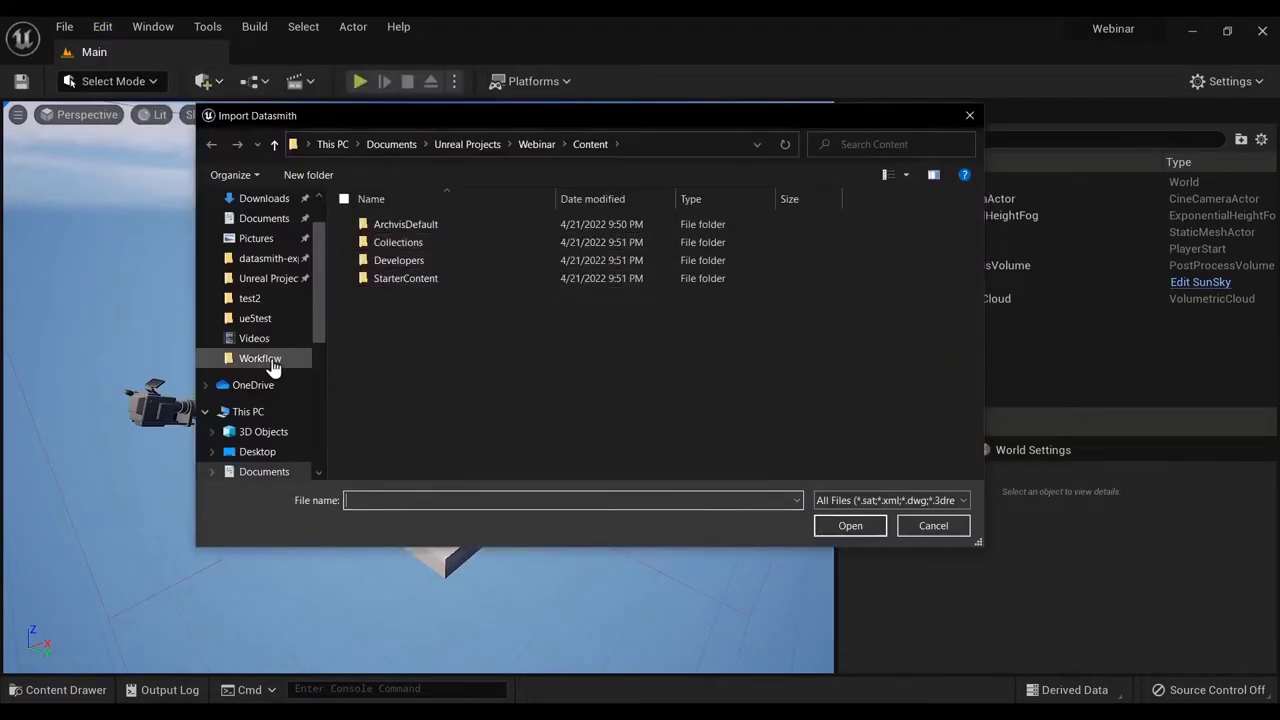
{"action": "scroll", "coordinate": [265, 360], "scroll_direction": "up", "scroll_amount": 1}
{"action": "left_click", "coordinate": [267, 313]}
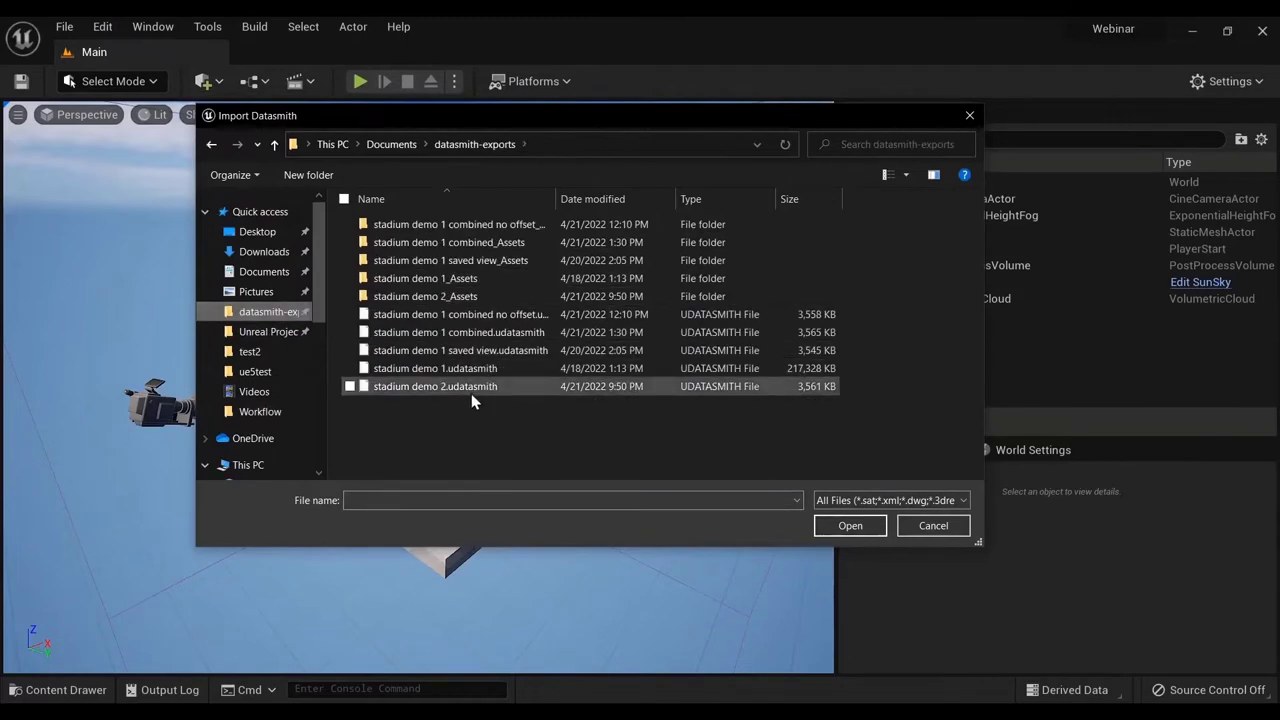
{"action": "double_click", "coordinate": [465, 386]}
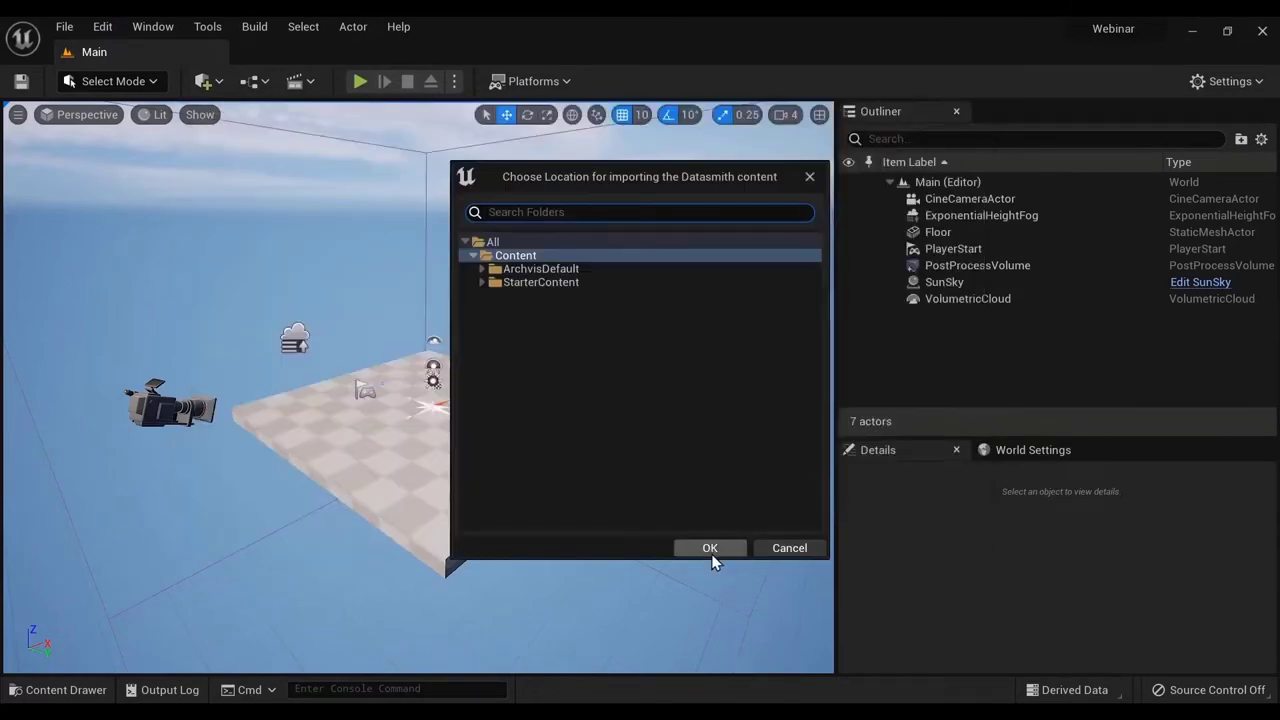
{"action": "left_click", "coordinate": [710, 548]}
{"action": "left_click", "coordinate": [724, 519]}
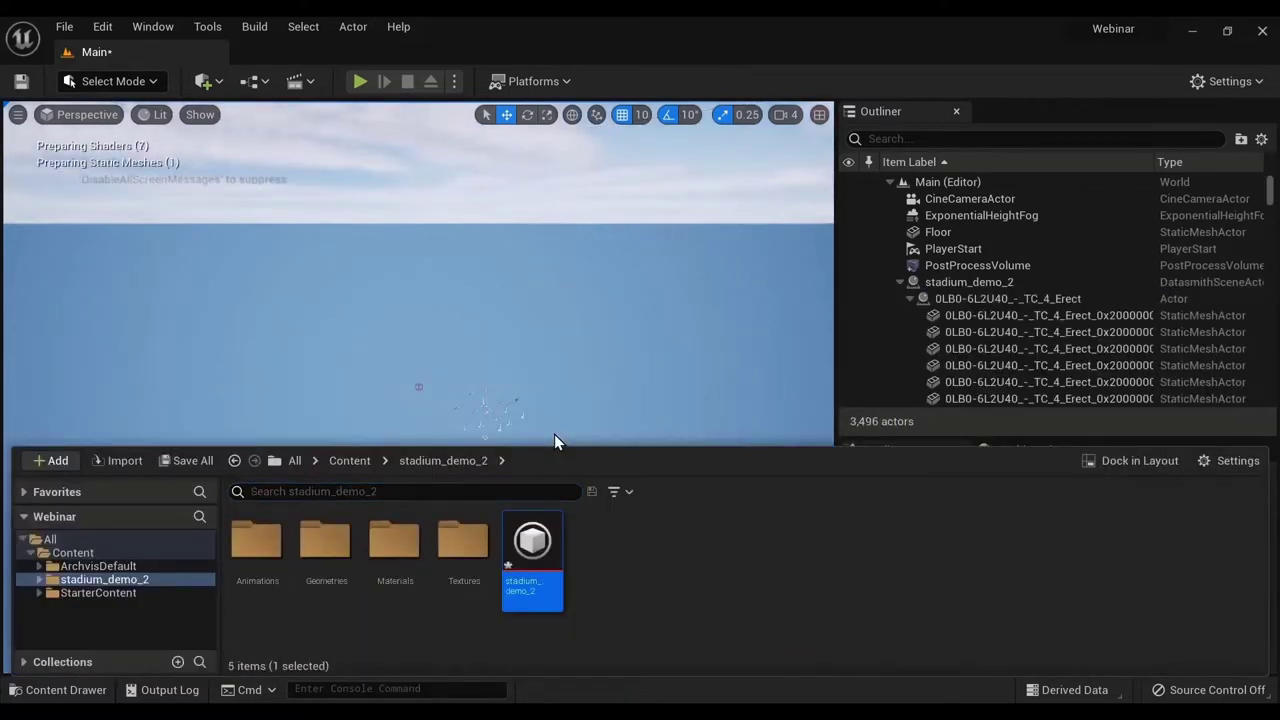
- Set the viewport camera speed to 6
{"action": "right_click_drag", "start_coordinate": [562, 423], "coordinate": [550, 447]}
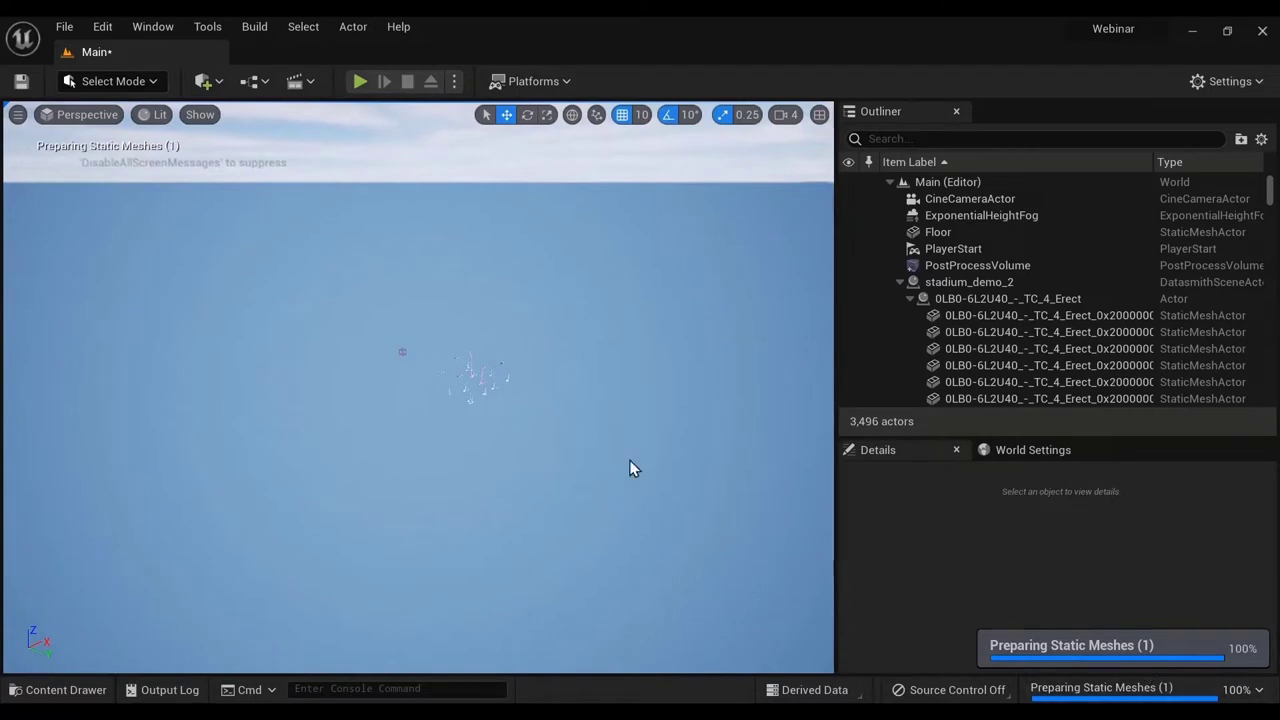
{"action": "right_click_drag", "start_coordinate": [632, 466], "coordinate": [636, 474]}
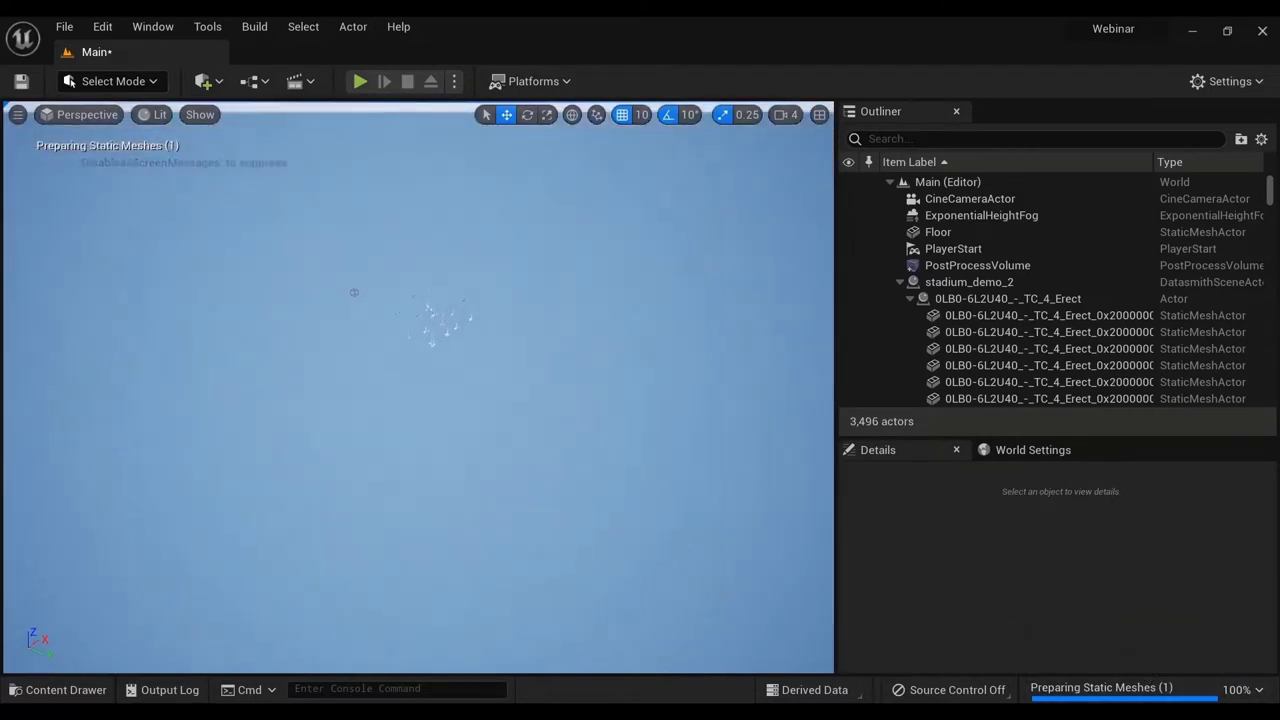
{"action": "right_click_drag", "start_coordinate": [686, 262], "coordinate": [688, 254]}
{"action": "left_click", "coordinate": [778, 114]}
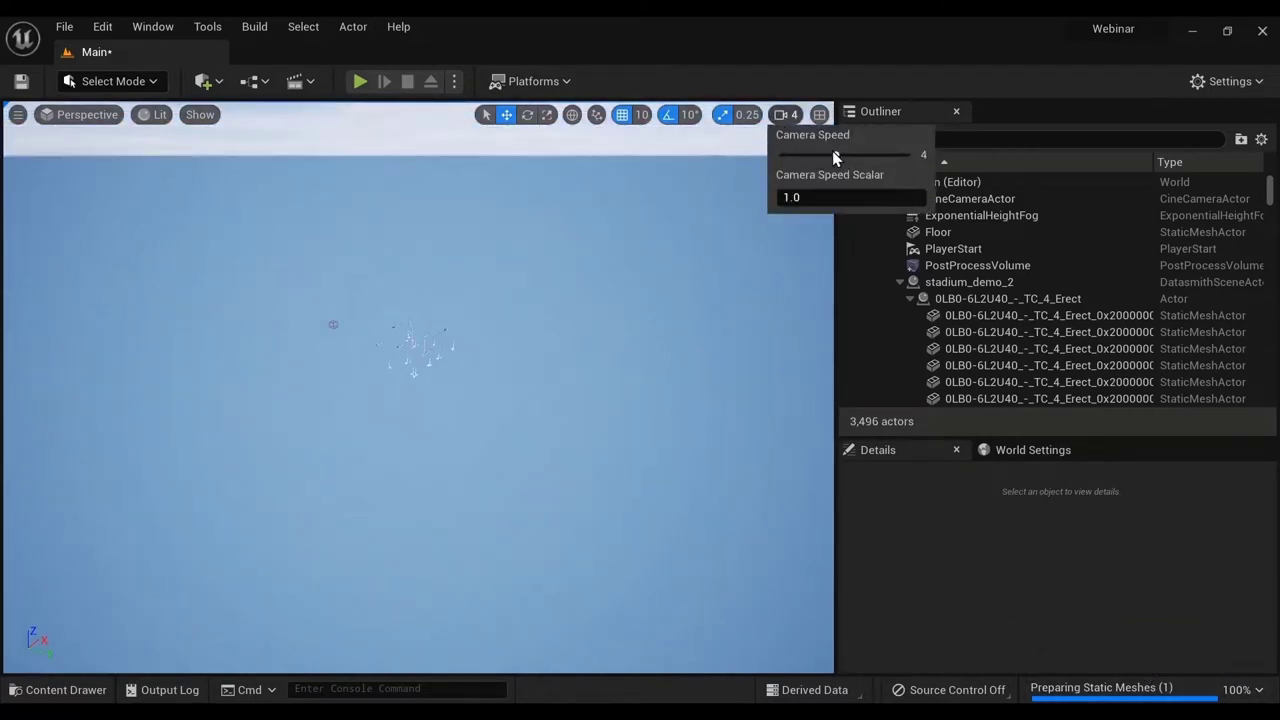
{"action": "left_click_drag", "start_coordinate": [837, 155], "coordinate": [882, 160]}
{"action": "key", "text": "w"}
{"action": "right_click_drag", "start_coordinate": [637, 256], "coordinate": [530, 328]}
{"action": "key", "text": "s"}
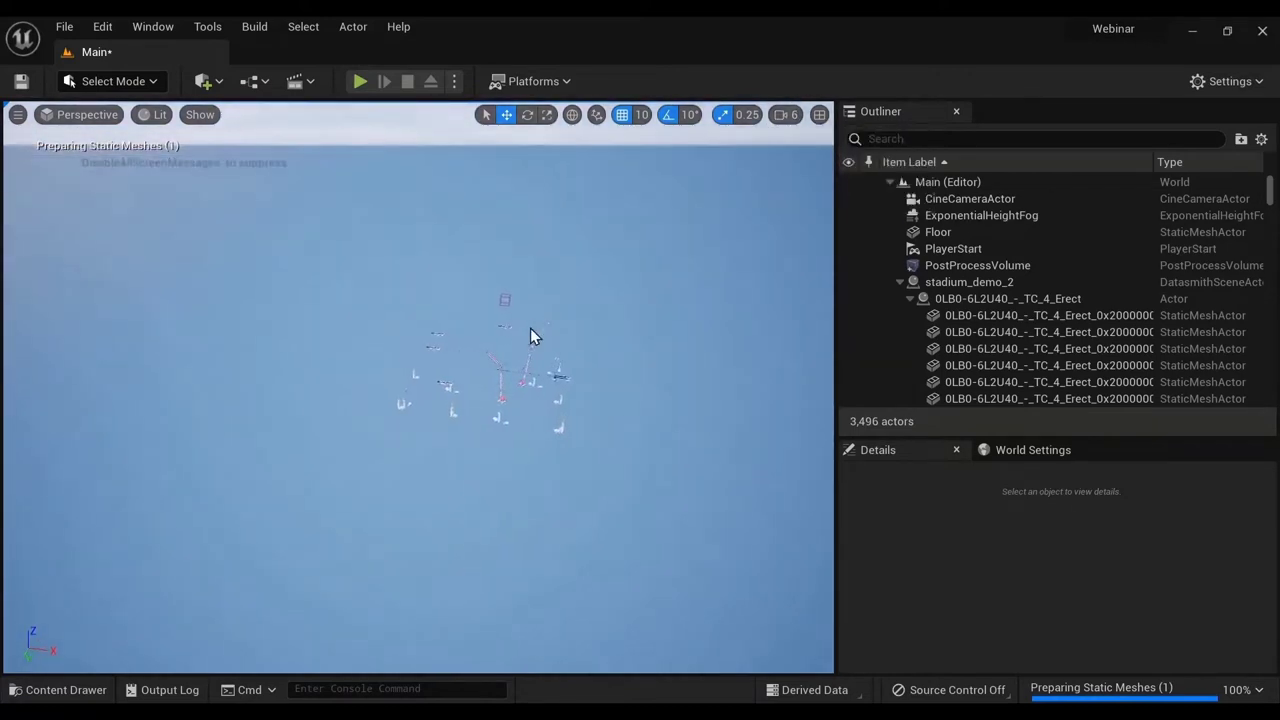
- Place the ScheduleAnimation level sequence from the stadium_demo_2 Animations folder into the level, above the stadium model
{"action": "left_click", "coordinate": [60, 690]}
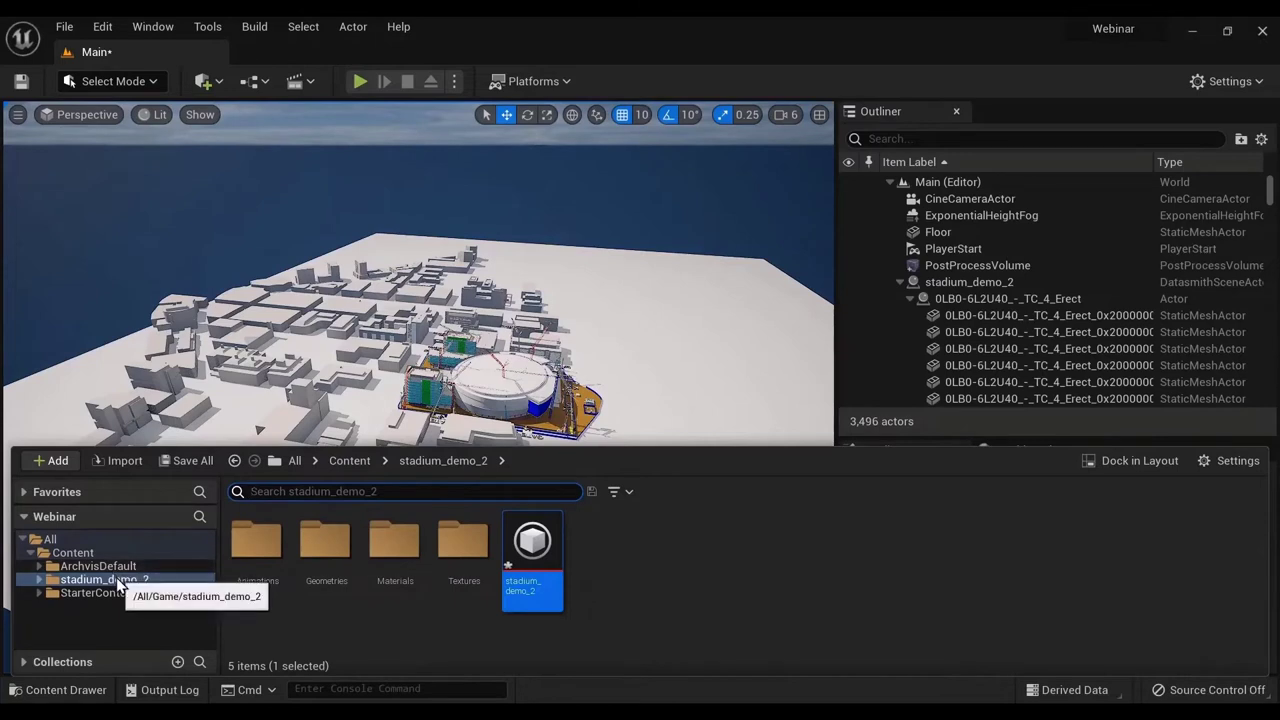
{"action": "left_click", "coordinate": [366, 632]}
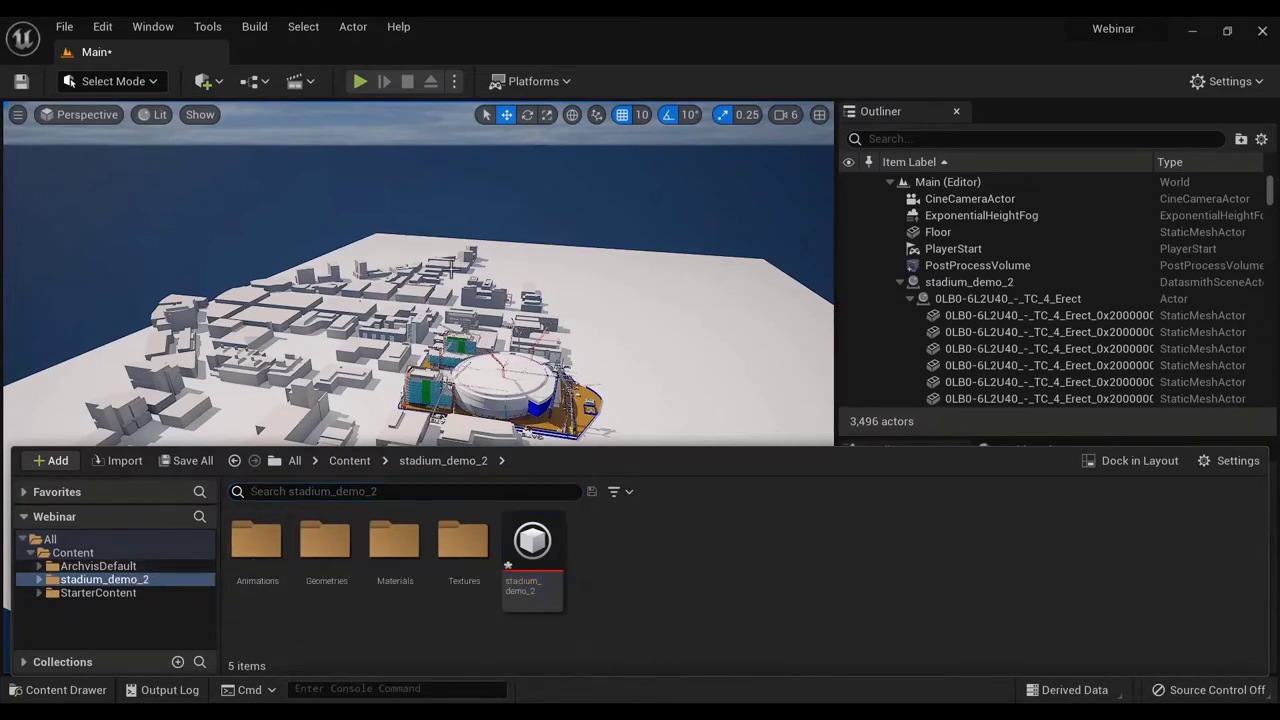
{"action": "double_click", "coordinate": [256, 562]}
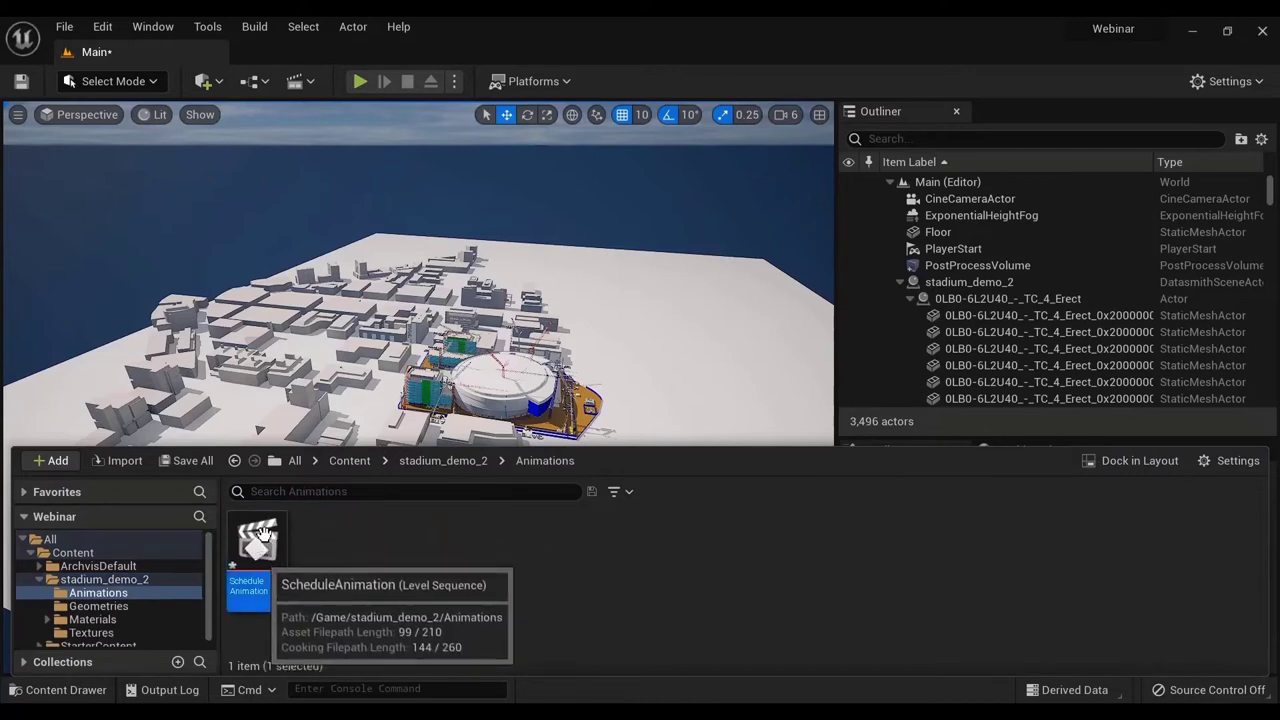
{"action": "left_click_drag", "start_coordinate": [260, 550], "coordinate": [479, 204]}
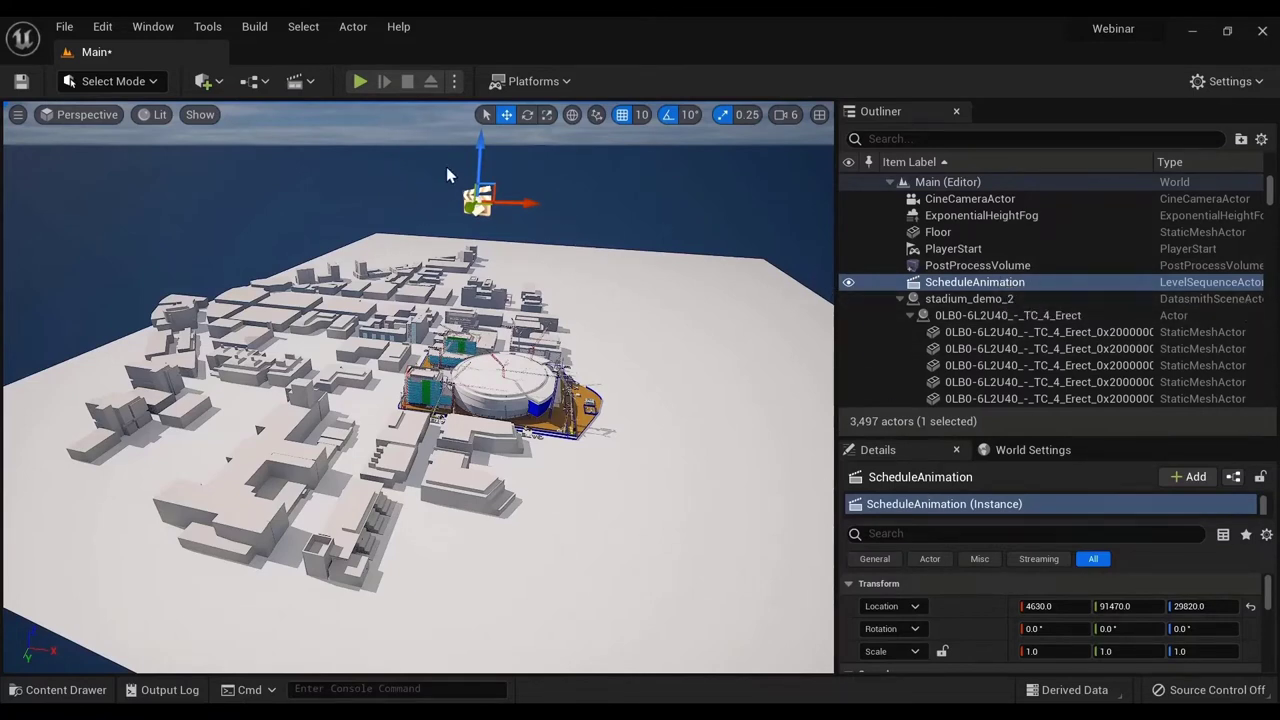
- Examine the imported stadium, its cranes and the surrounding city buildings from close up
{"action": "scroll", "coordinate": [1045, 610], "scroll_direction": "down", "scroll_amount": 3}
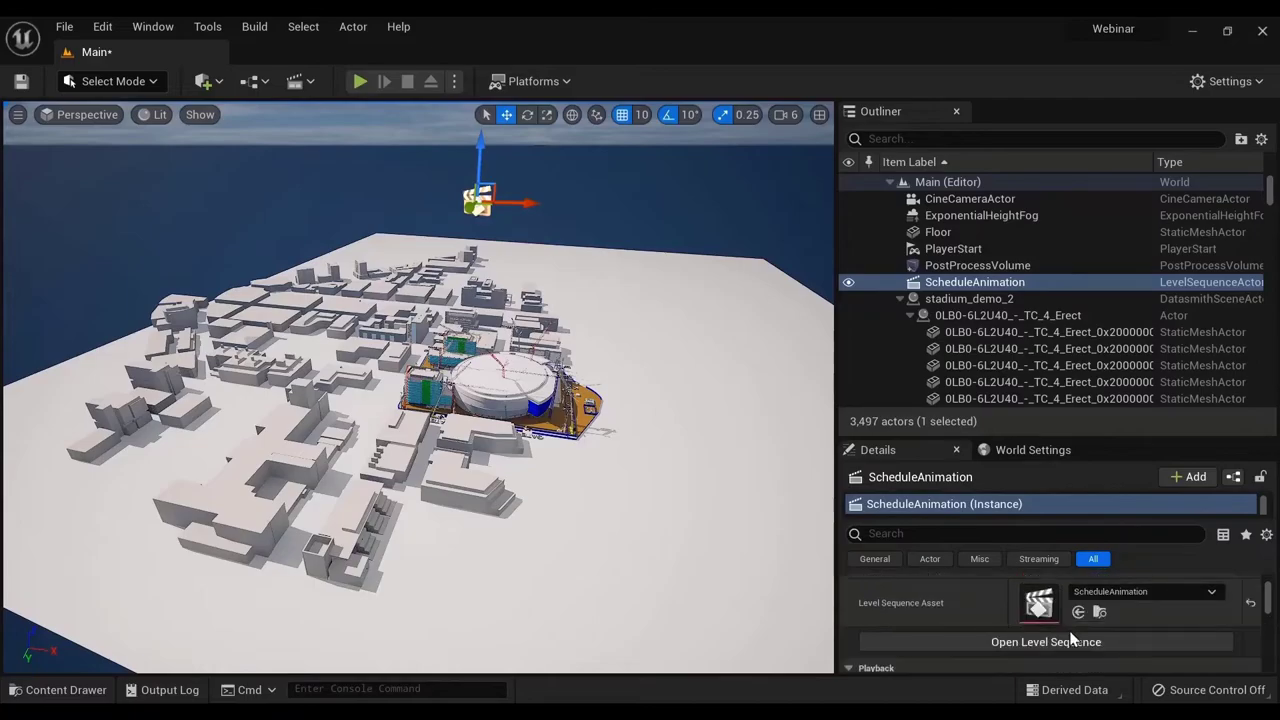
{"action": "right_click_drag", "start_coordinate": [657, 362], "coordinate": [540, 360]}
{"action": "key", "text": "w"}
{"action": "key", "text": "w"}
{"action": "key", "text": "d"}
{"action": "key", "text": "w"}
{"action": "key", "text": "s"}
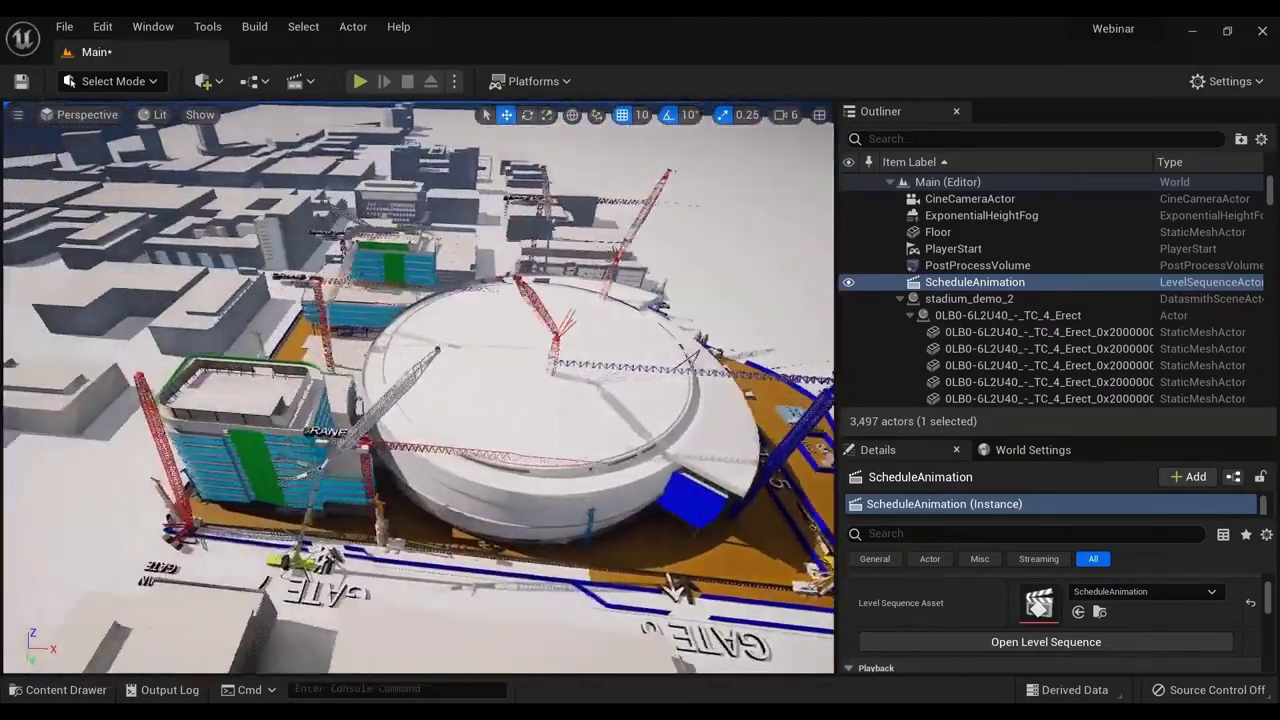
{"action": "right_click_drag", "start_coordinate": [420, 390], "coordinate": [440, 390]}
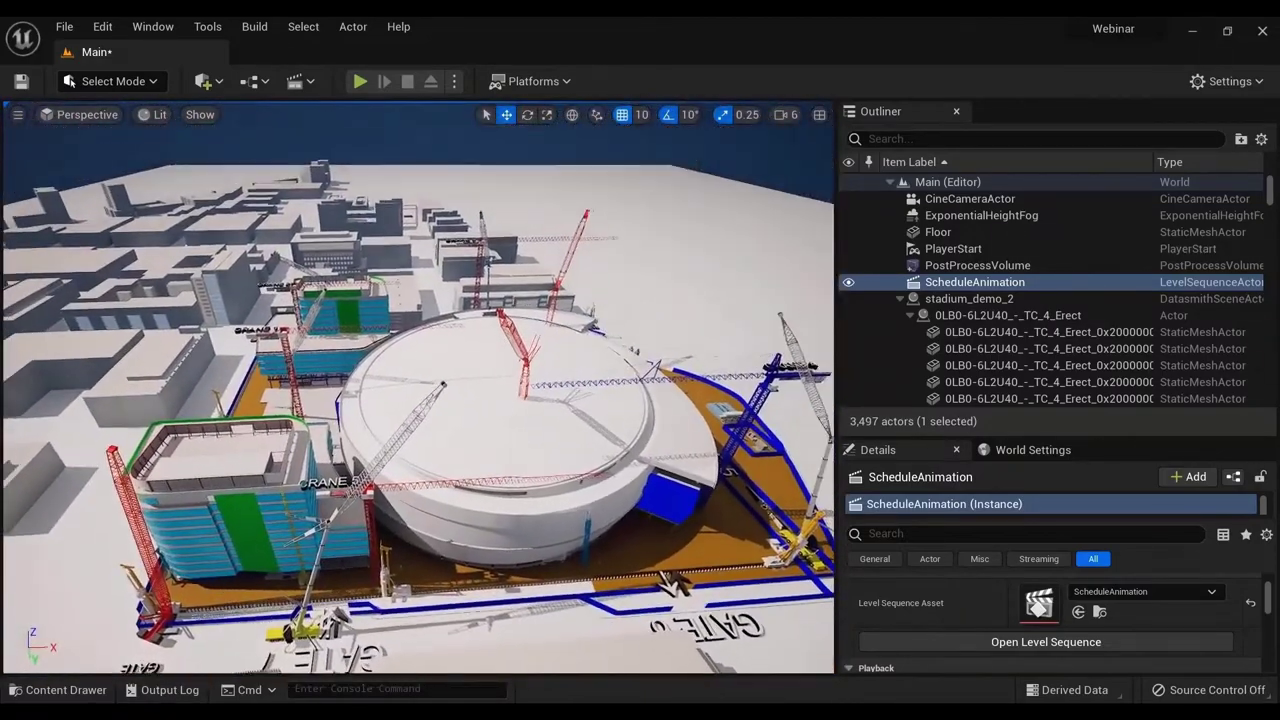
{"action": "right_click_drag", "start_coordinate": [391, 427], "coordinate": [393, 425]}
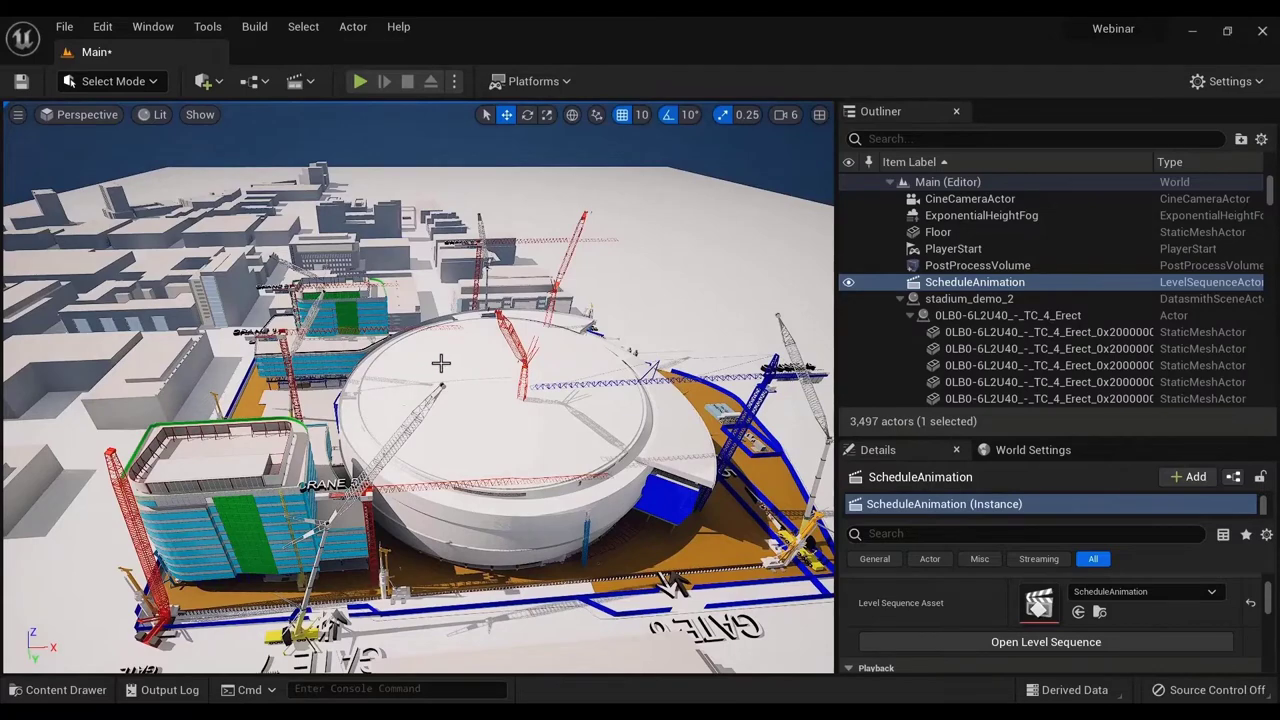
{"action": "right_click_drag", "start_coordinate": [441, 363], "coordinate": [546, 300]}
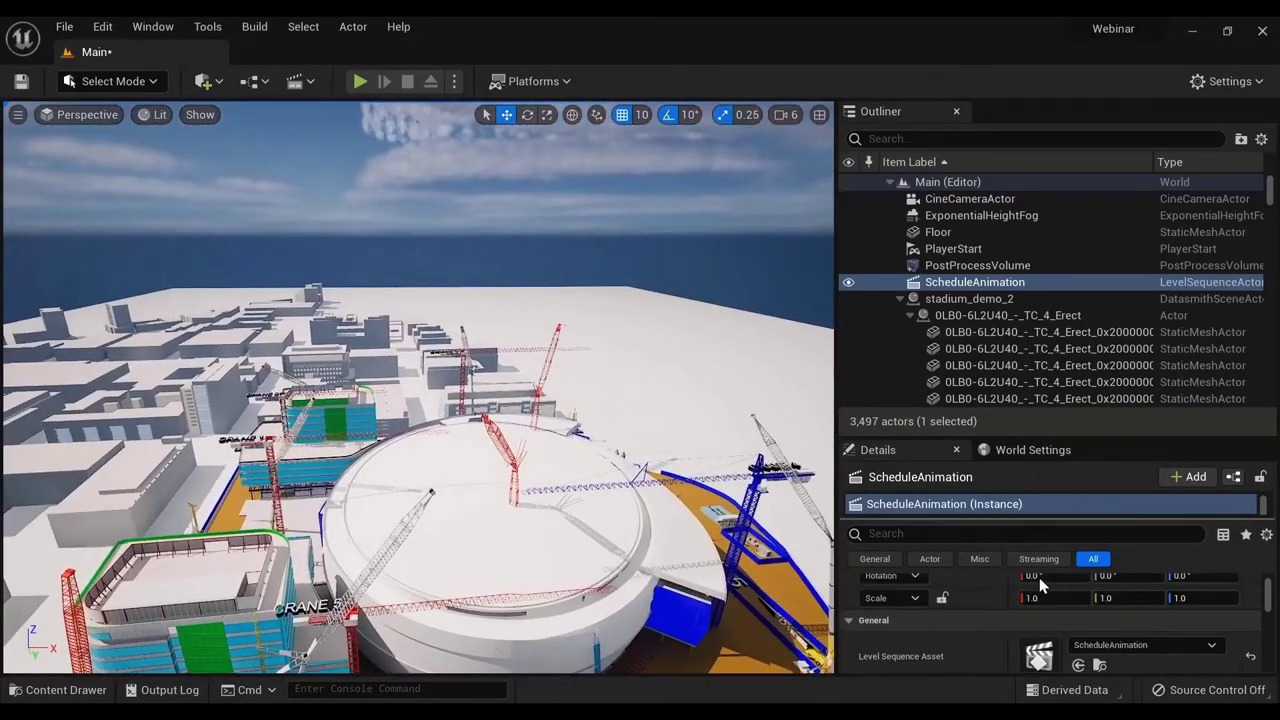
- Set ScheduleAnimation's playback to Auto Play, Loop Indefinitely and a play rate of 3.0, then deselect it
{"action": "scroll", "coordinate": [1063, 593], "scroll_direction": "down", "scroll_amount": 2}
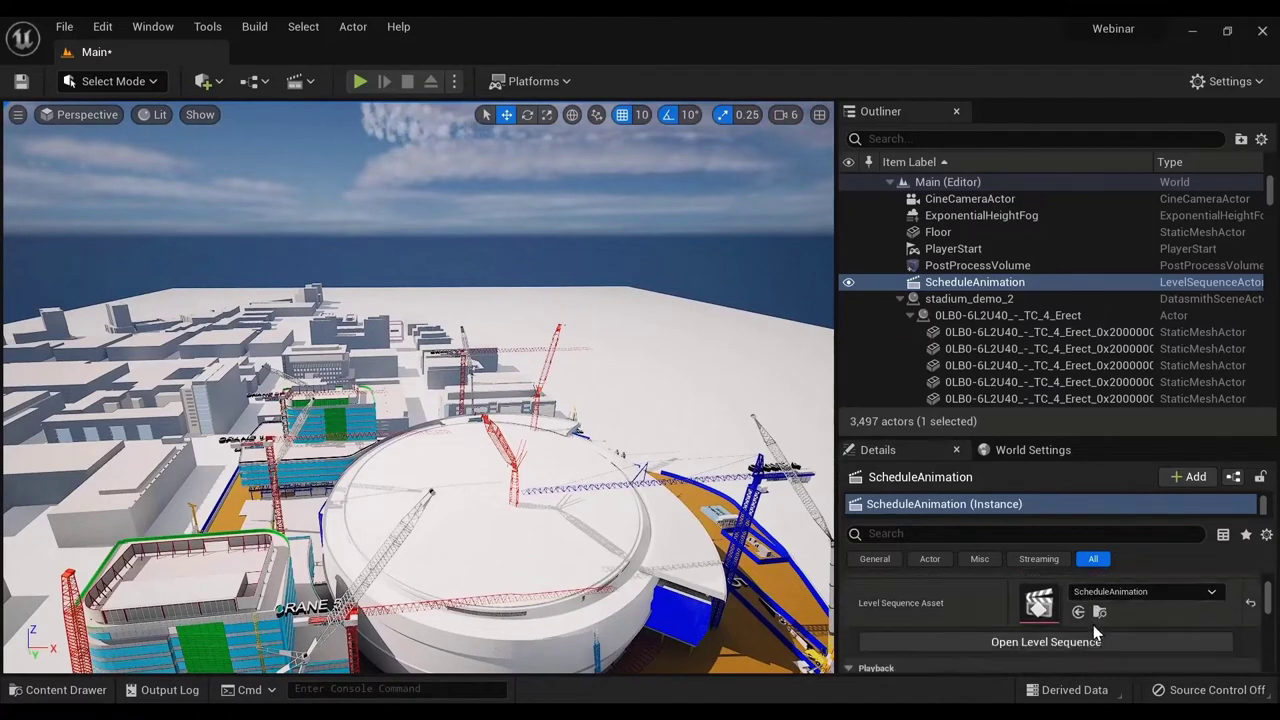
{"action": "scroll", "coordinate": [1096, 631], "scroll_direction": "down", "scroll_amount": 2}
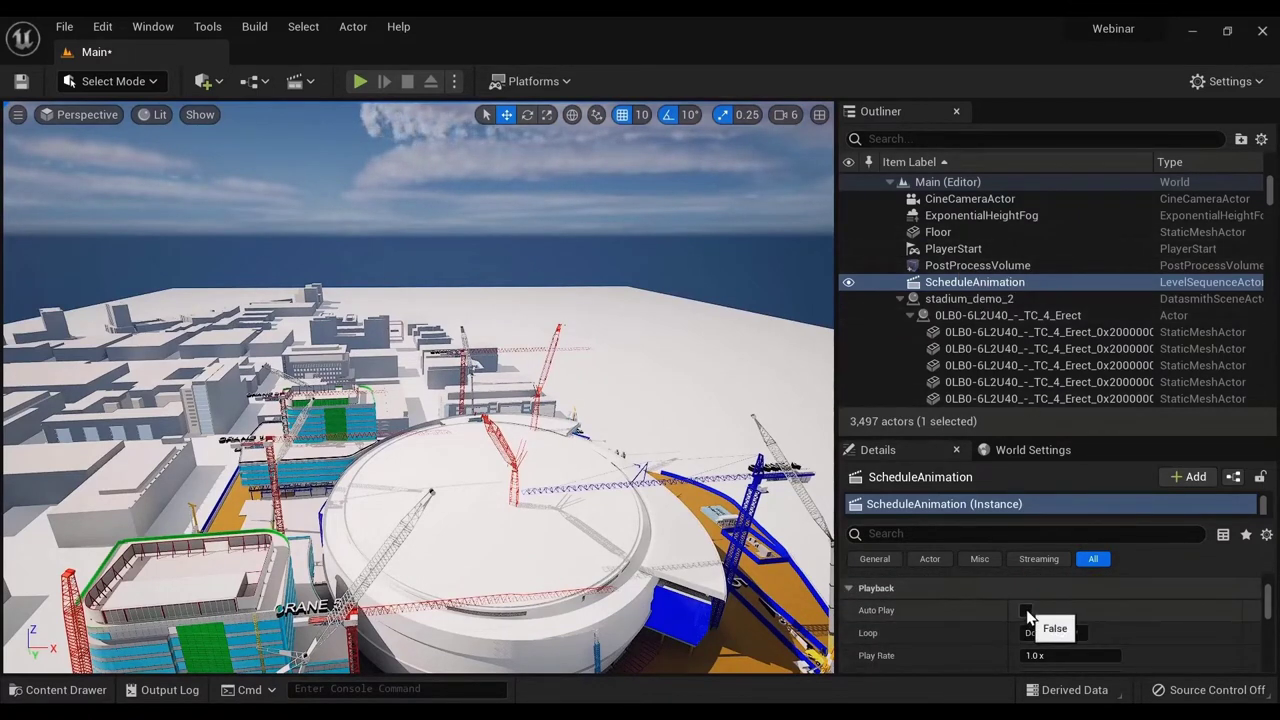
{"action": "left_click", "coordinate": [1080, 633]}
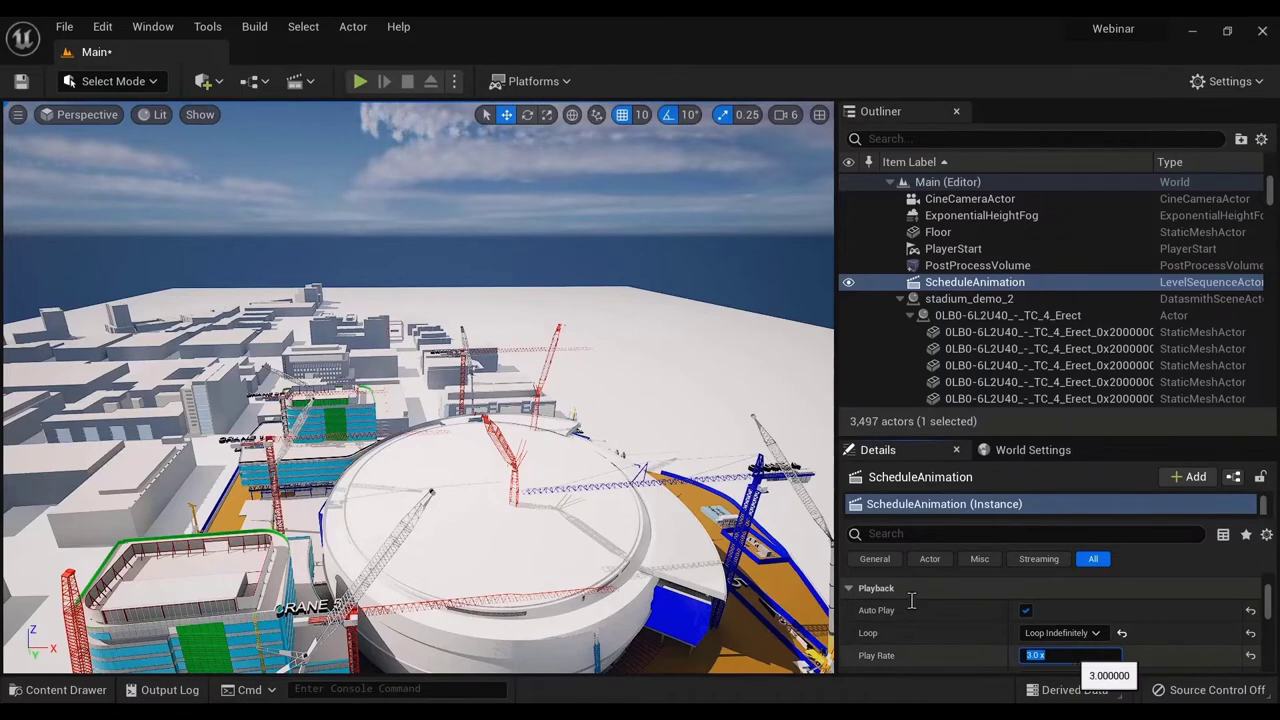
{"action": "left_click", "coordinate": [480, 258]}
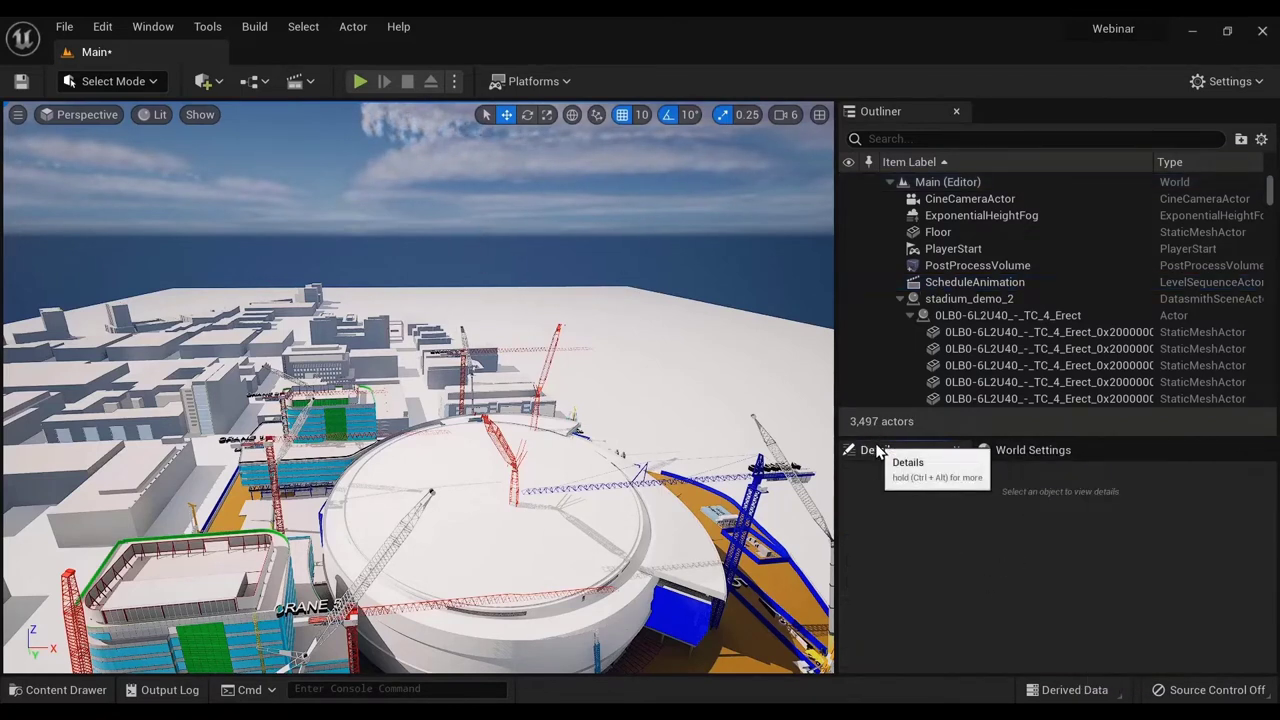
- Set the PostProcessVolume's exposure Speed Up and Speed Down overrides to 20.0
{"action": "left_click", "coordinate": [968, 266]}
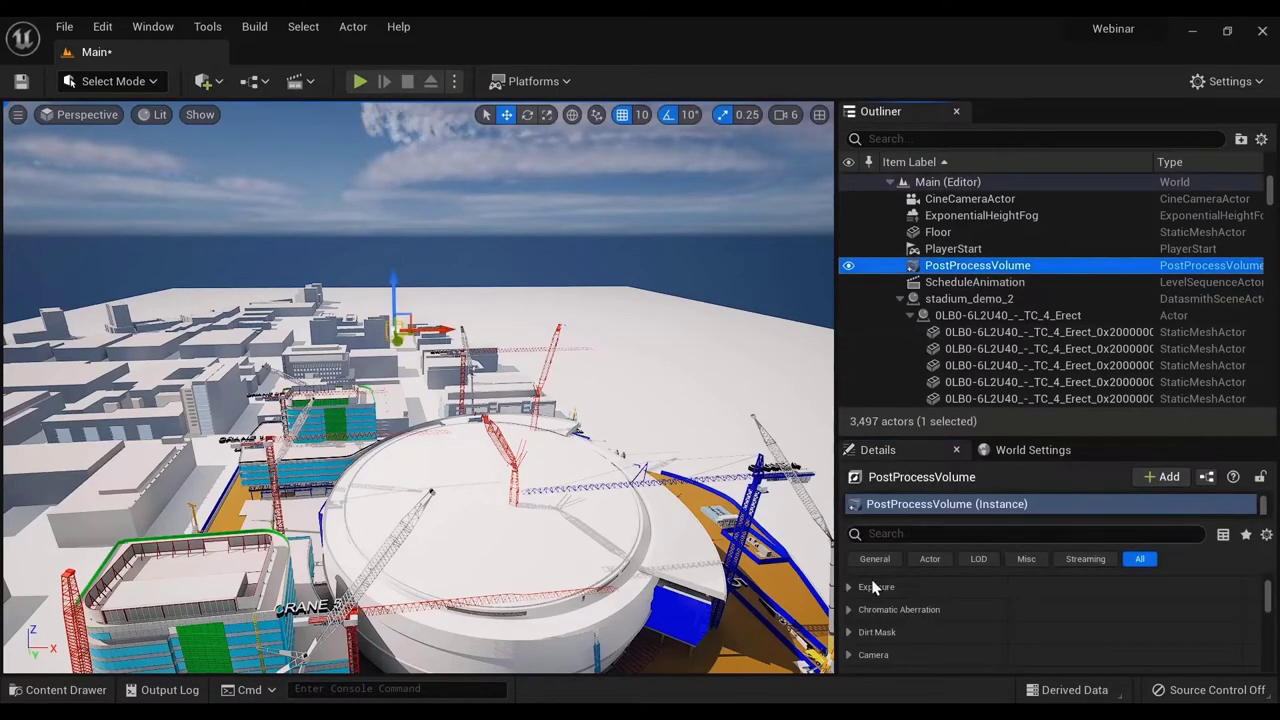
{"action": "scroll", "coordinate": [1016, 616], "scroll_direction": "down", "scroll_amount": 3}
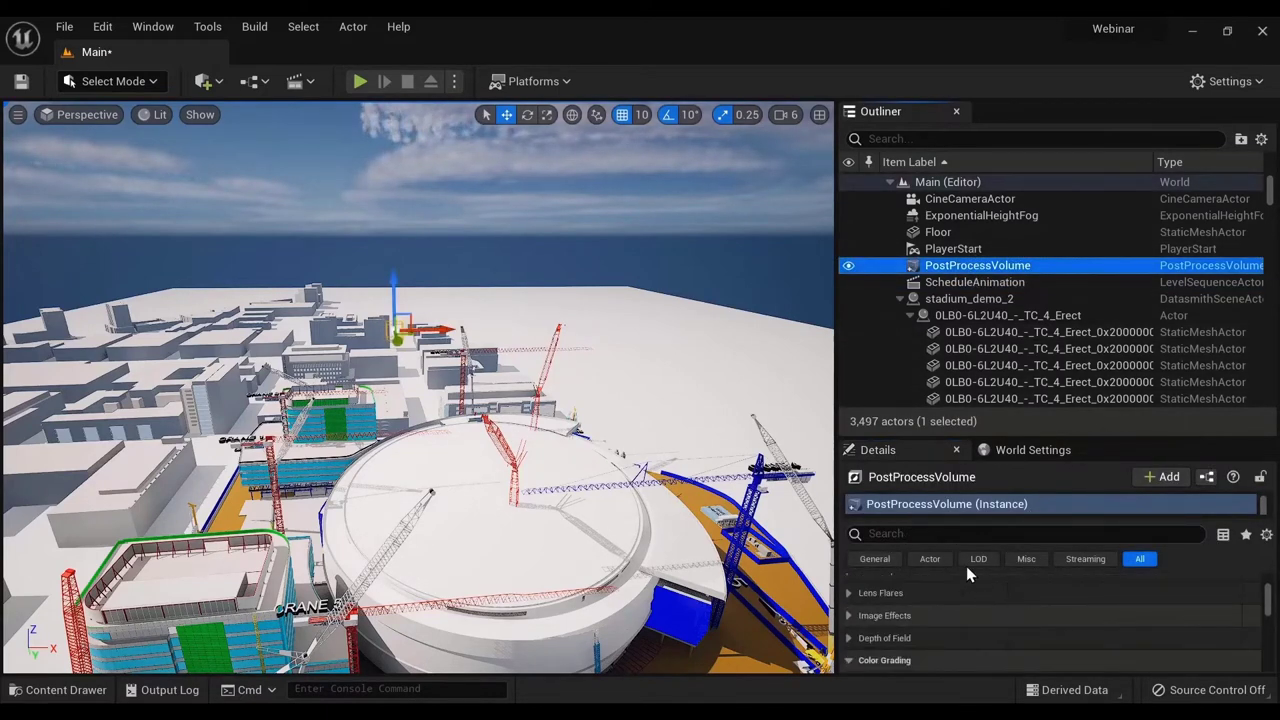
{"action": "left_click", "coordinate": [936, 532]}
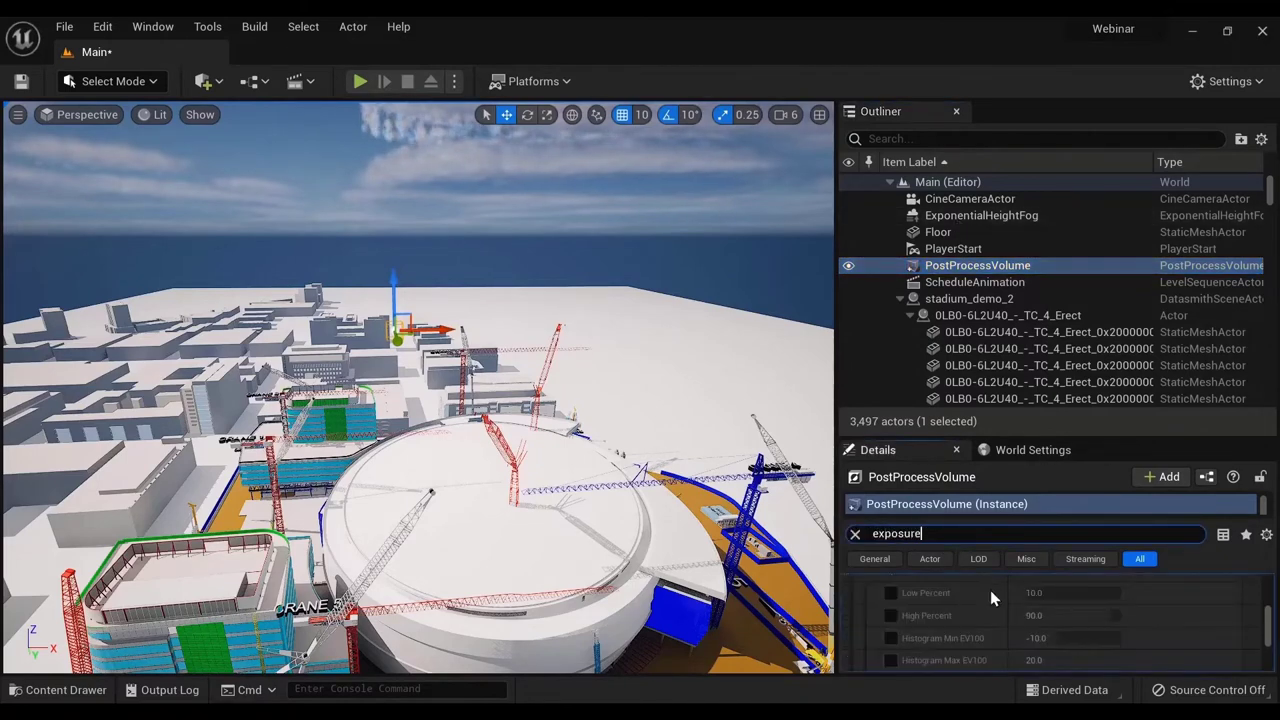
{"action": "scroll", "coordinate": [953, 612], "scroll_direction": "down", "scroll_amount": 5}
{"action": "scroll", "coordinate": [945, 642], "scroll_direction": "down", "scroll_amount": 5}
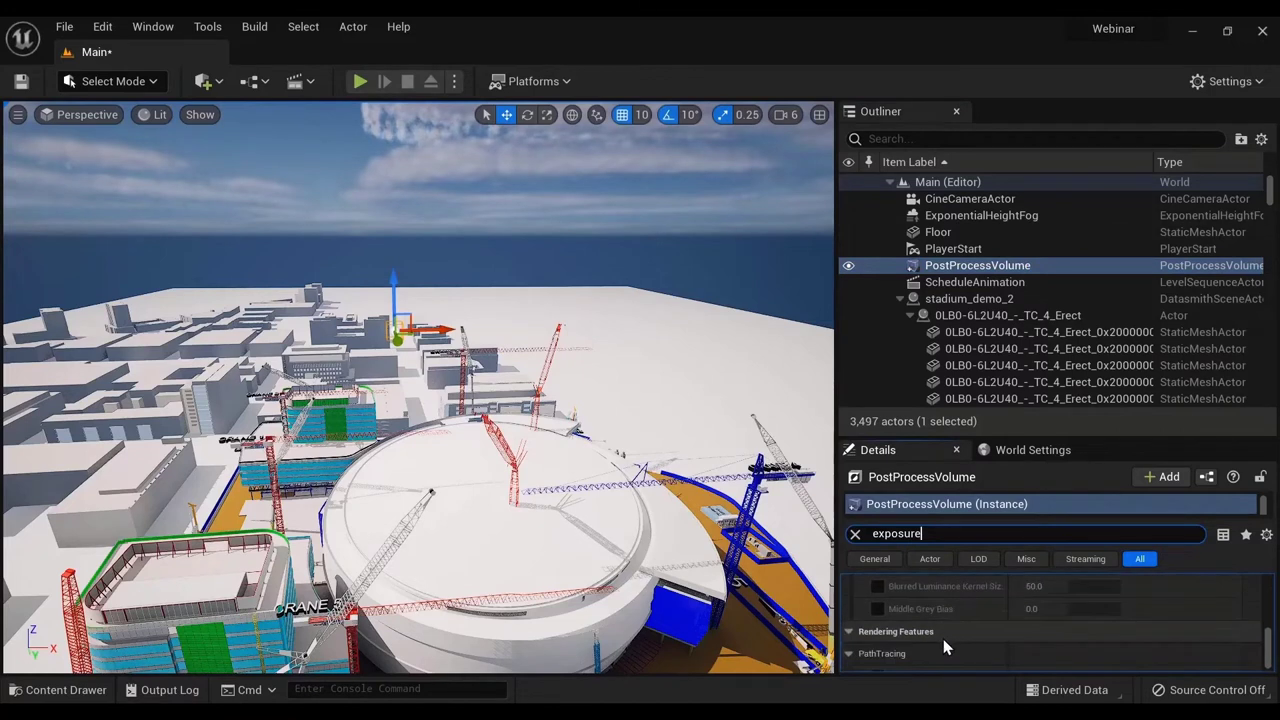
{"action": "scroll", "coordinate": [938, 645], "scroll_direction": "up", "scroll_amount": 2}
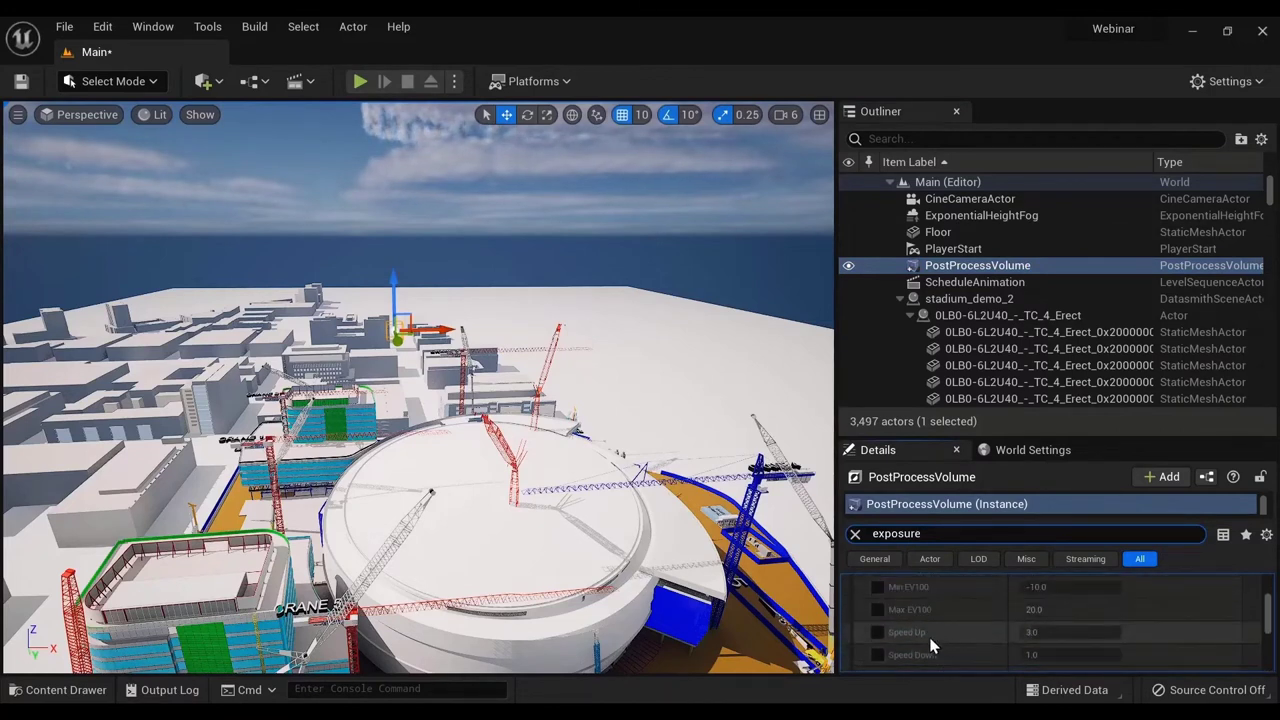
{"action": "left_click", "coordinate": [877, 632]}
{"action": "left_click", "coordinate": [877, 654]}
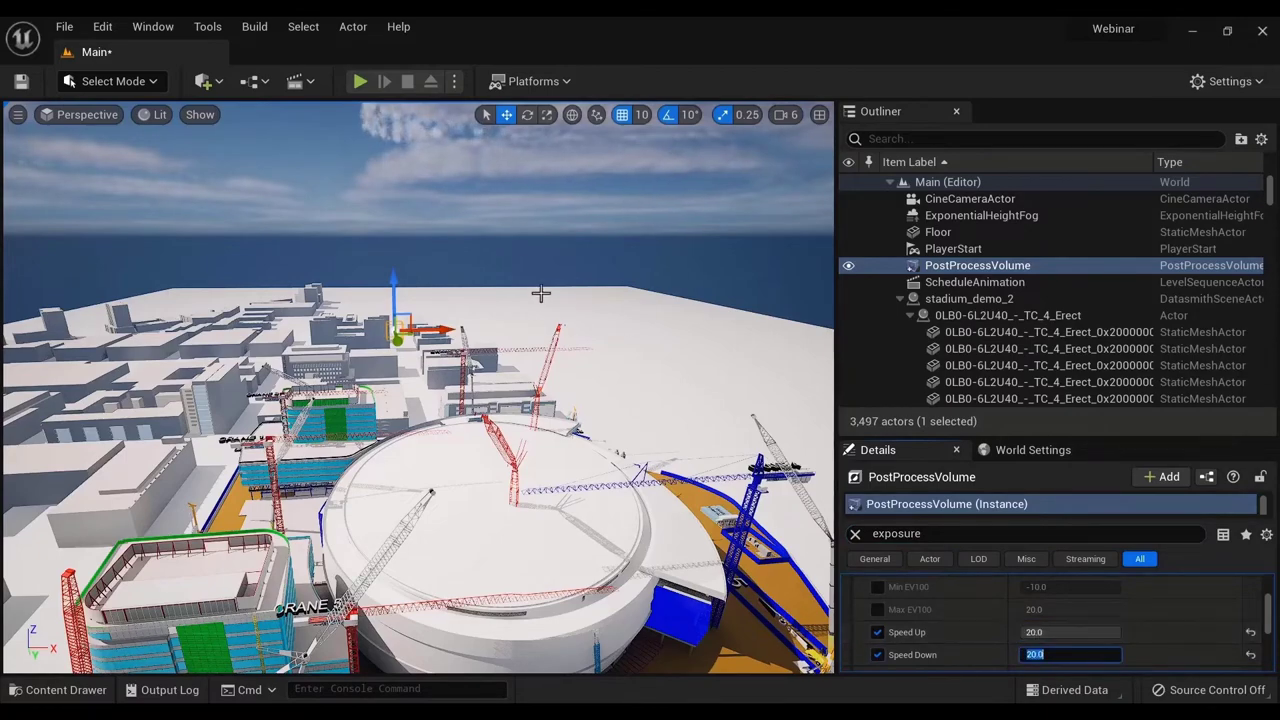
- Move PlayerStart from the surrounding city blocks along its Y axis towards the stadium
{"action": "right_click_drag", "start_coordinate": [540, 294], "coordinate": [460, 164]}
{"action": "scroll", "coordinate": [540, 246], "scroll_direction": "up", "scroll_amount": 4}
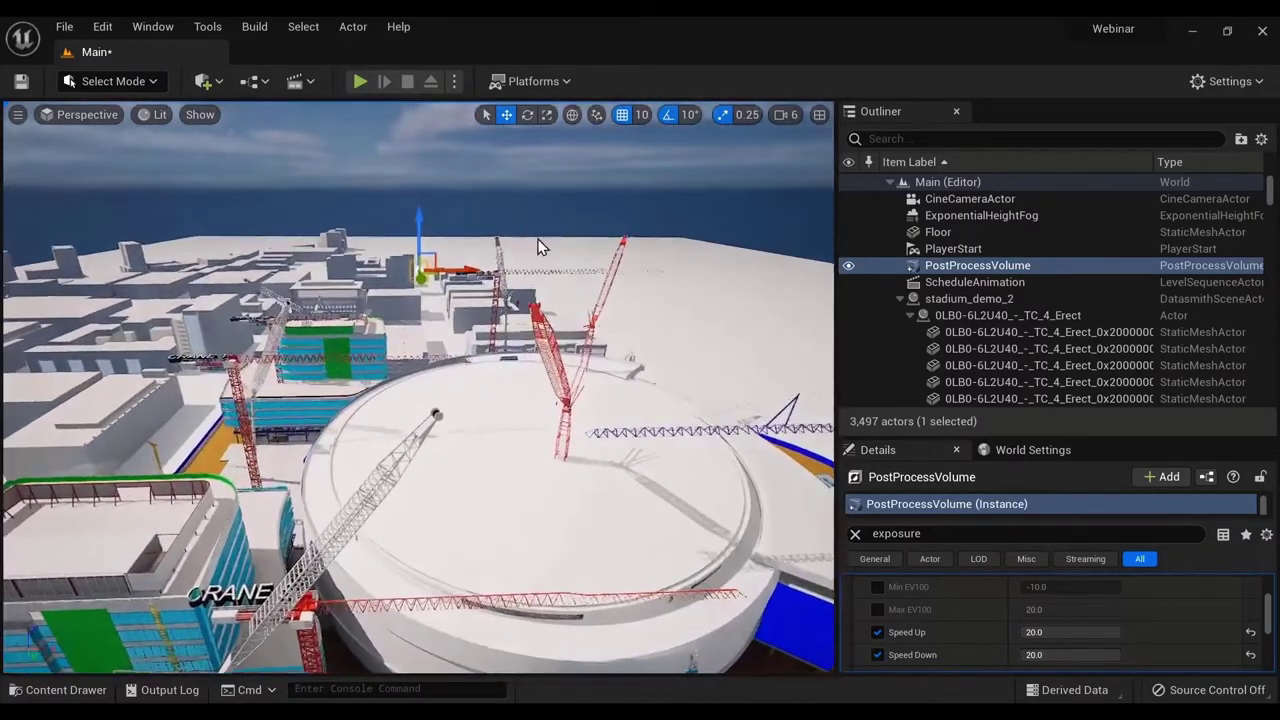
{"action": "right_click_drag", "start_coordinate": [540, 246], "coordinate": [540, 296]}
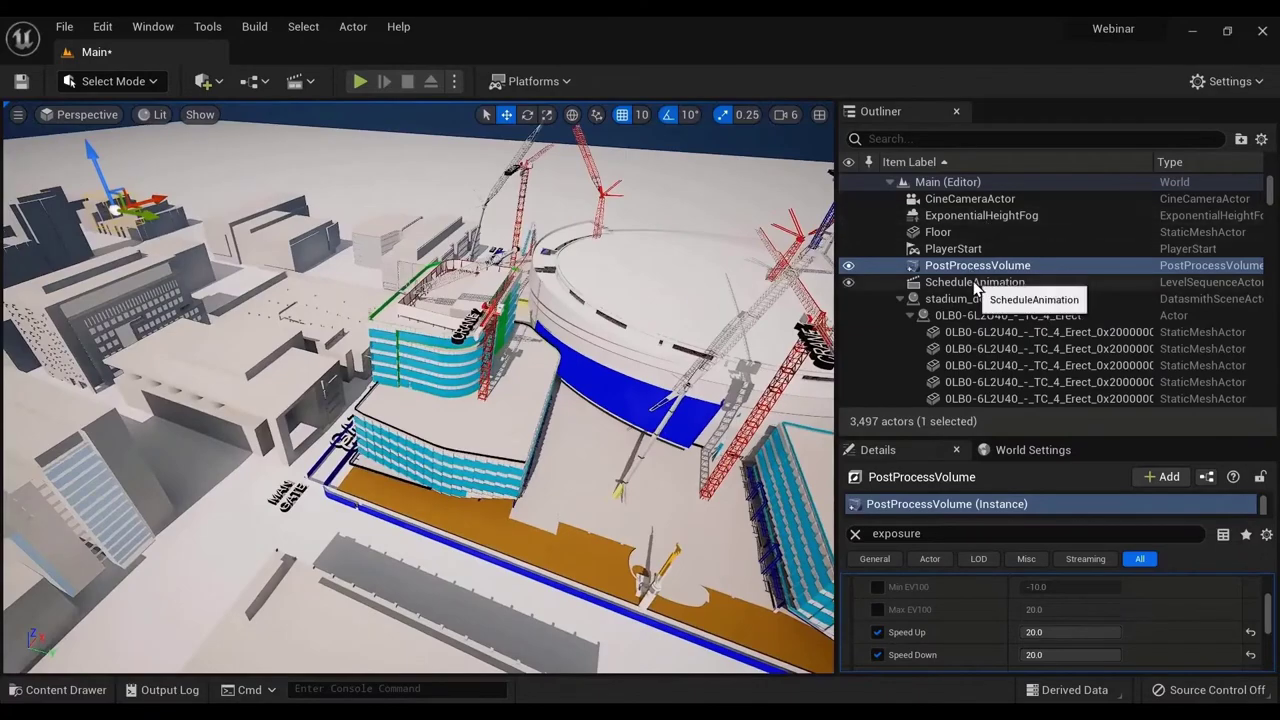
{"action": "left_click", "coordinate": [966, 250]}
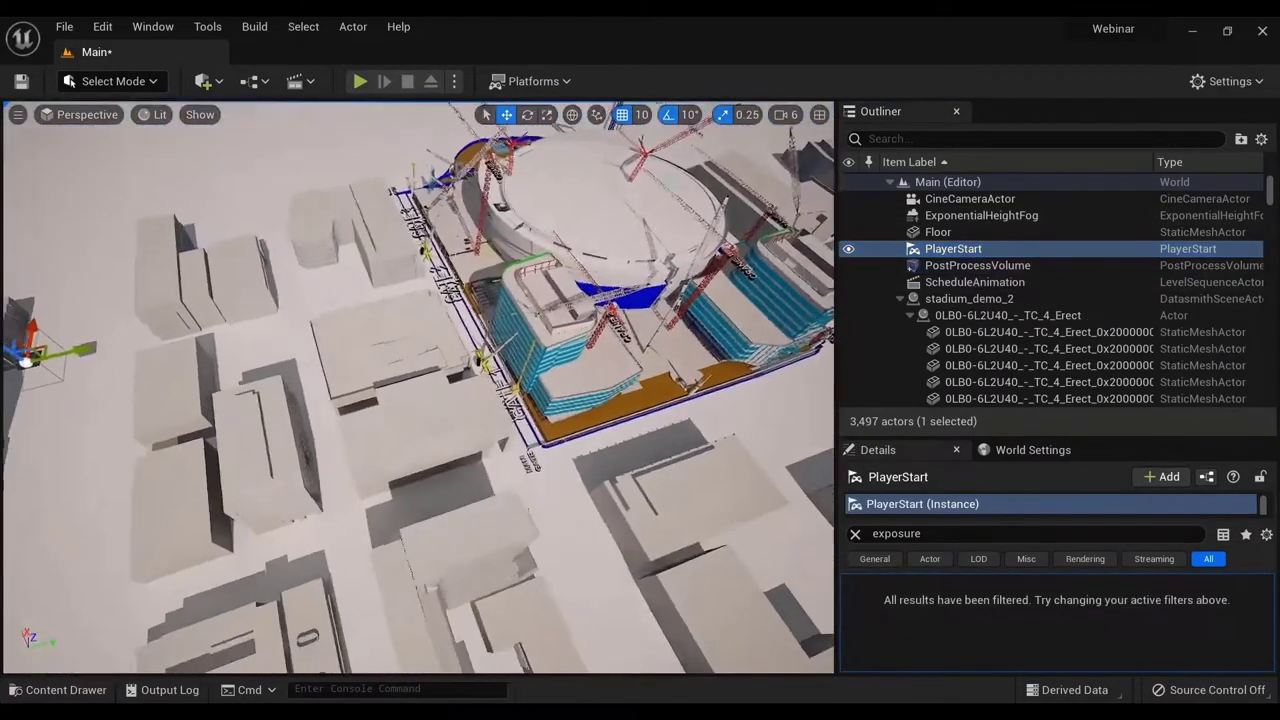
{"action": "right_click_drag", "start_coordinate": [300, 400], "coordinate": [217, 320]}
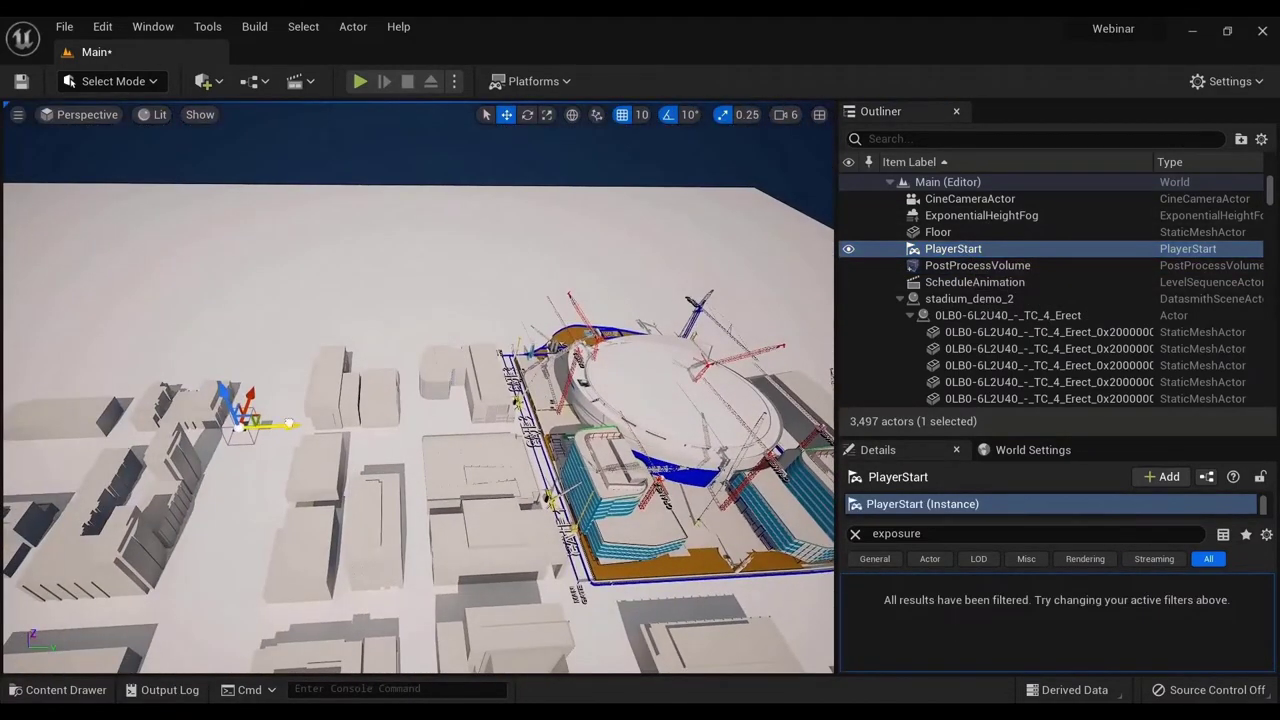
{"action": "right_click_drag", "start_coordinate": [449, 428], "coordinate": [449, 419]}
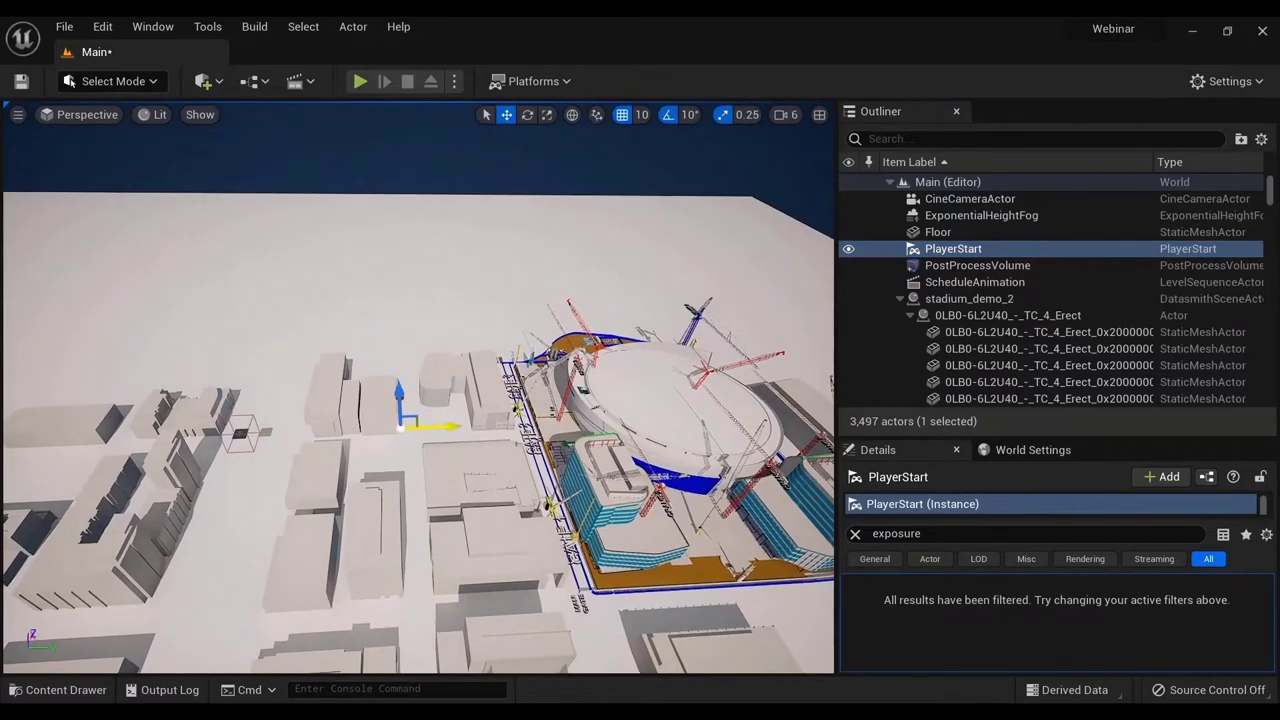
{"action": "left_click_drag", "start_coordinate": [474, 428], "coordinate": [319, 410], "text": "alt"}
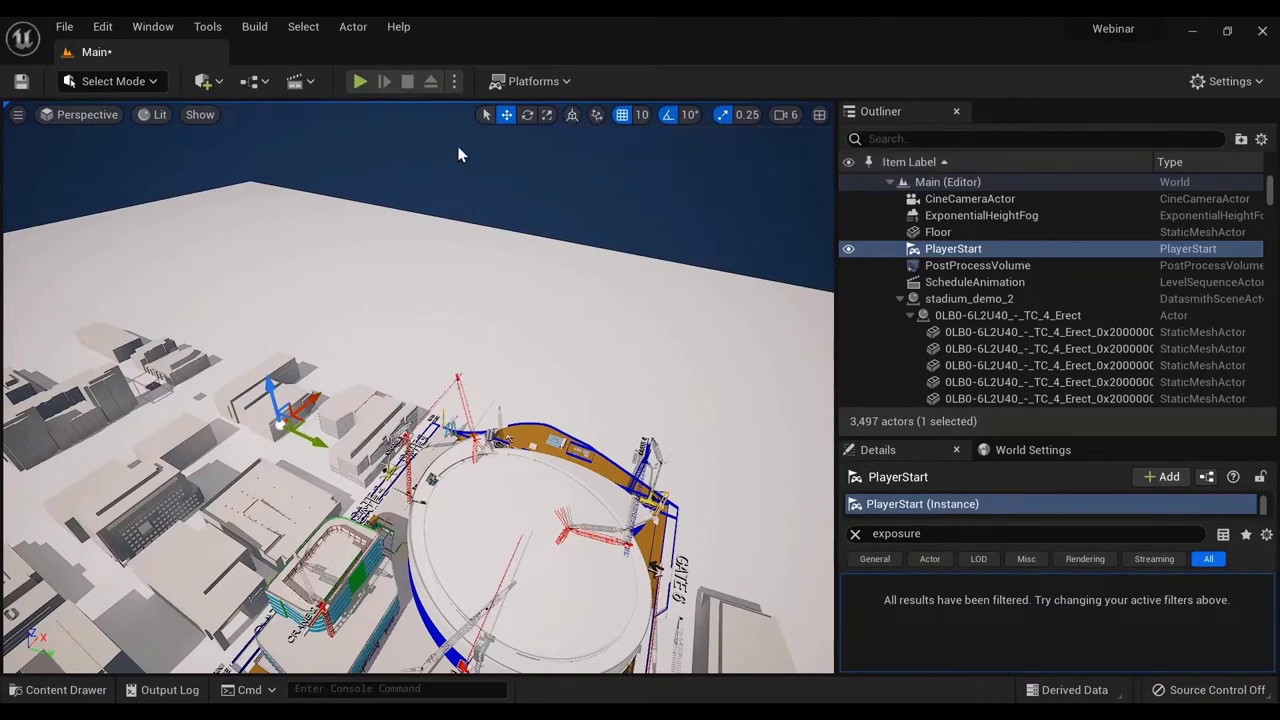
- Rotate PlayerStart about its vertical axis by about 90 degrees, deselect it and return to plain object selection
{"action": "left_click", "coordinate": [528, 115]}
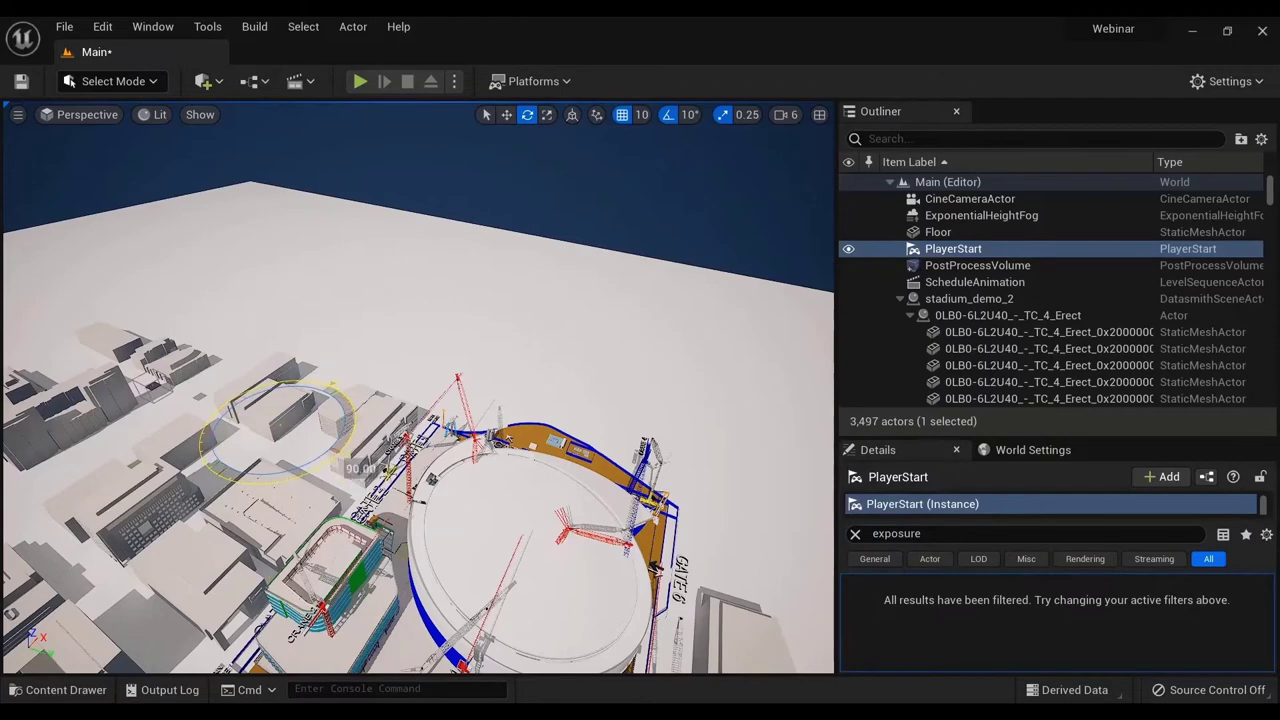
{"action": "left_click_drag", "start_coordinate": [358, 466], "coordinate": [396, 203]}
{"action": "key", "text": "Escape"}
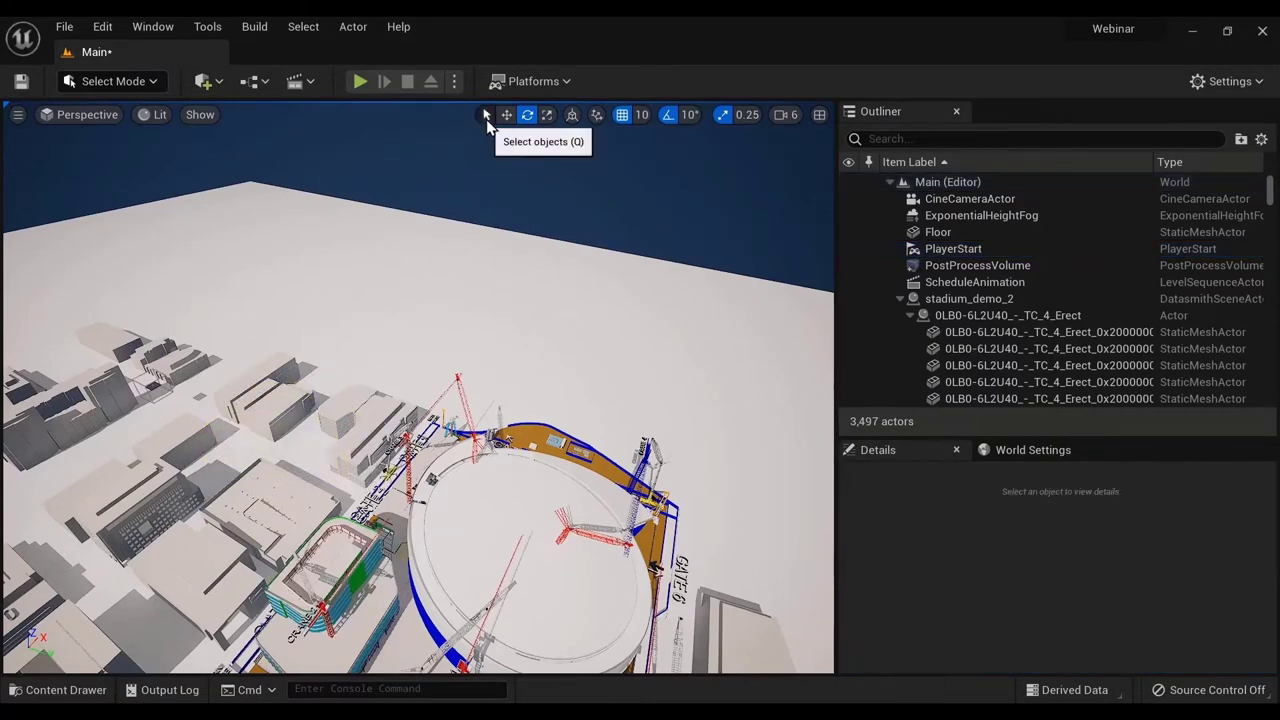
{"action": "left_click", "coordinate": [486, 116]}
- Select PlayerStart with the move tool, play the level to preview the construction schedule animation, and stop playback
{"action": "right_click_drag", "start_coordinate": [486, 300], "coordinate": [450, 260]}
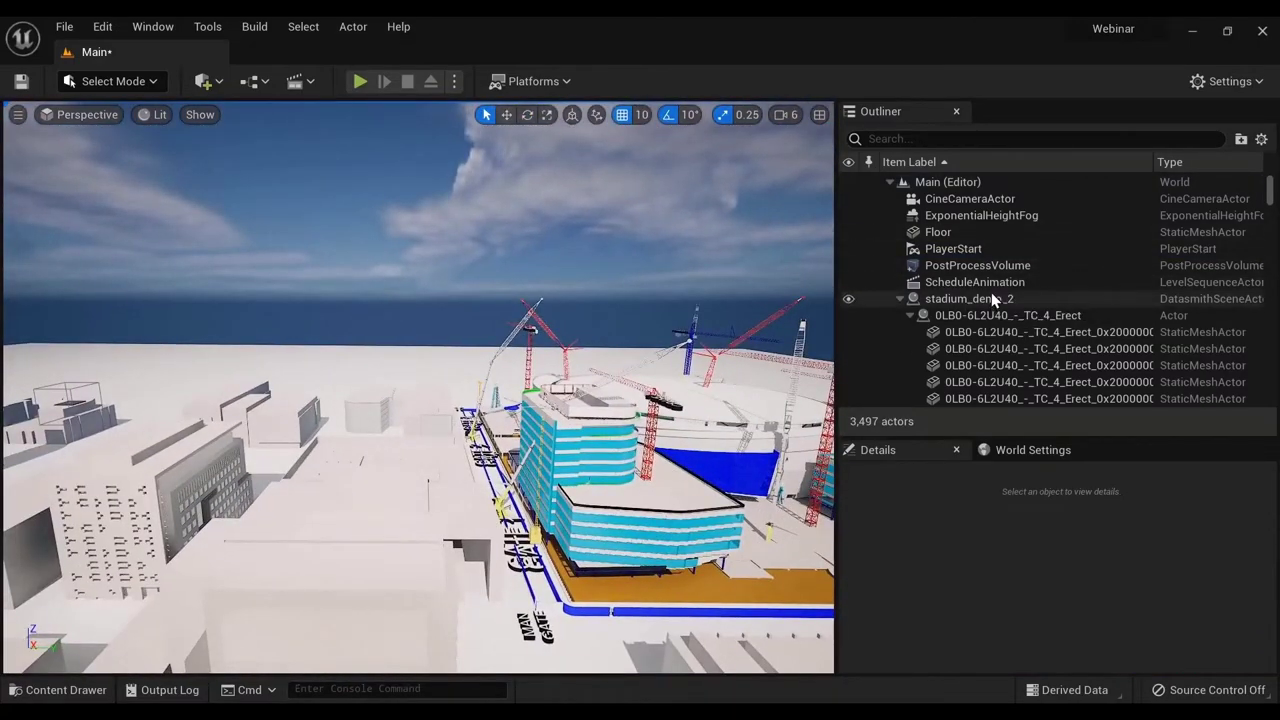
{"action": "left_click", "coordinate": [960, 249]}
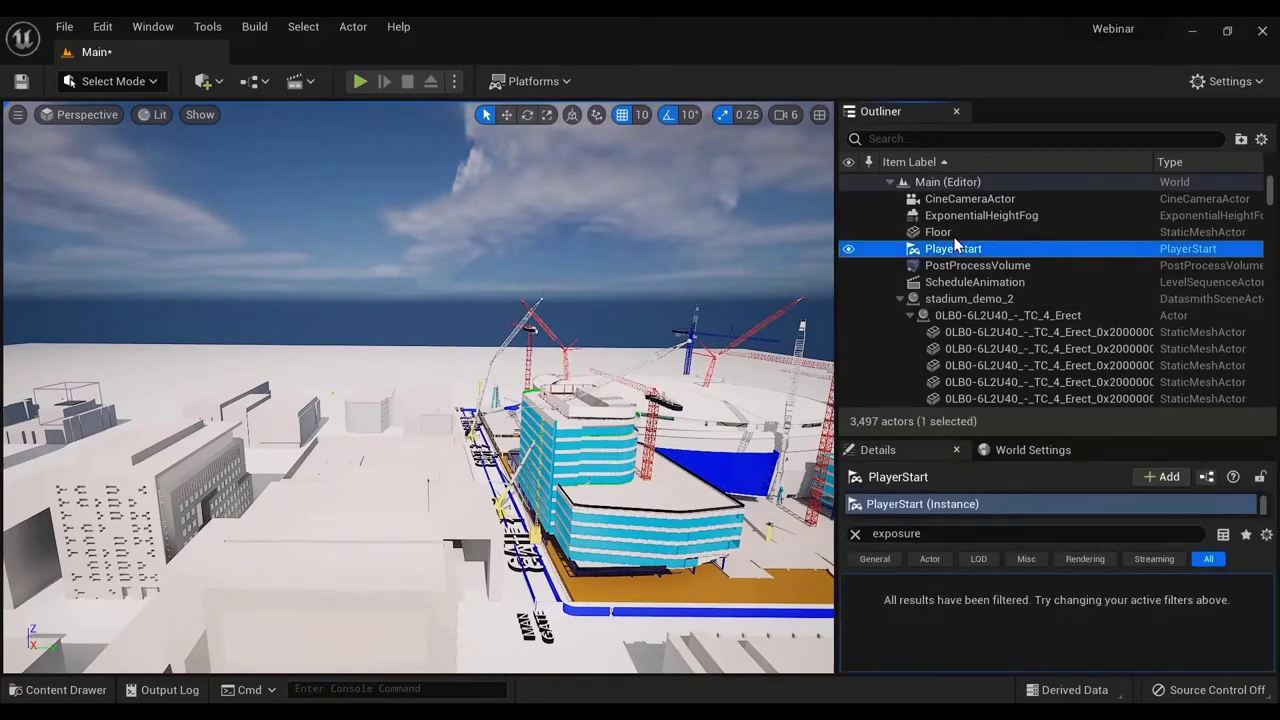
{"action": "left_click", "coordinate": [506, 114]}
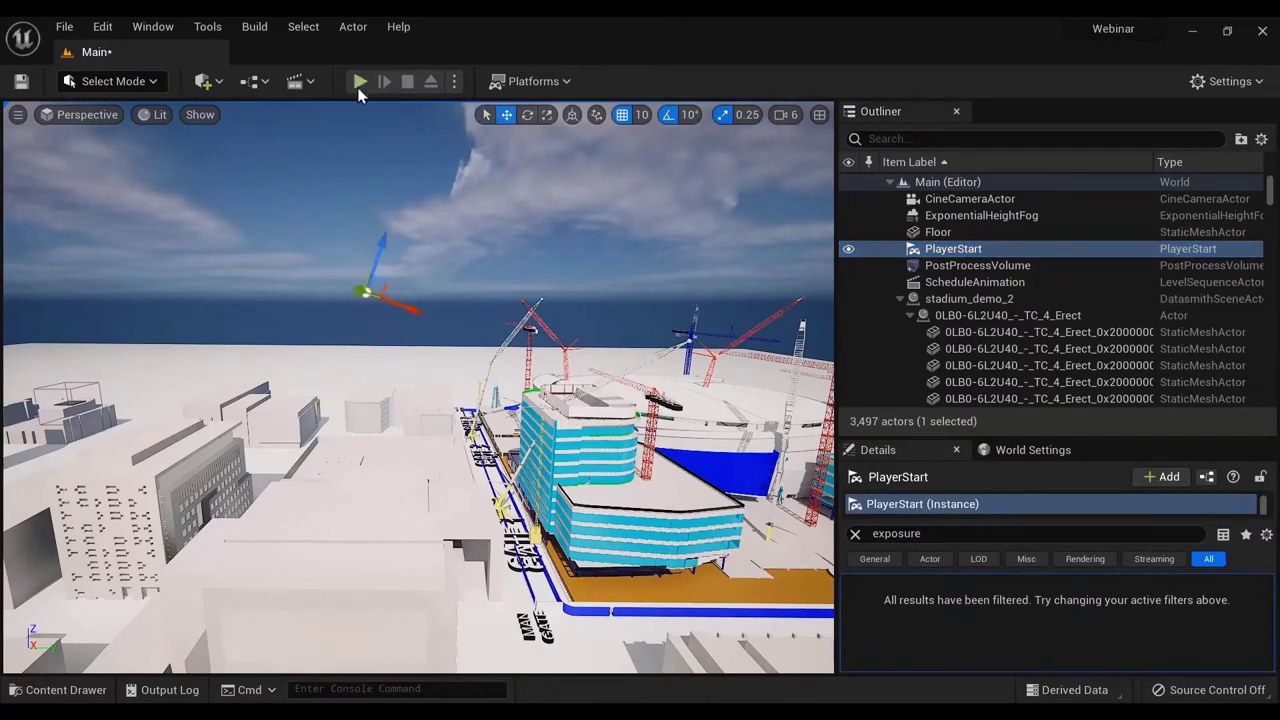
{"action": "key", "text": "alt+p"}
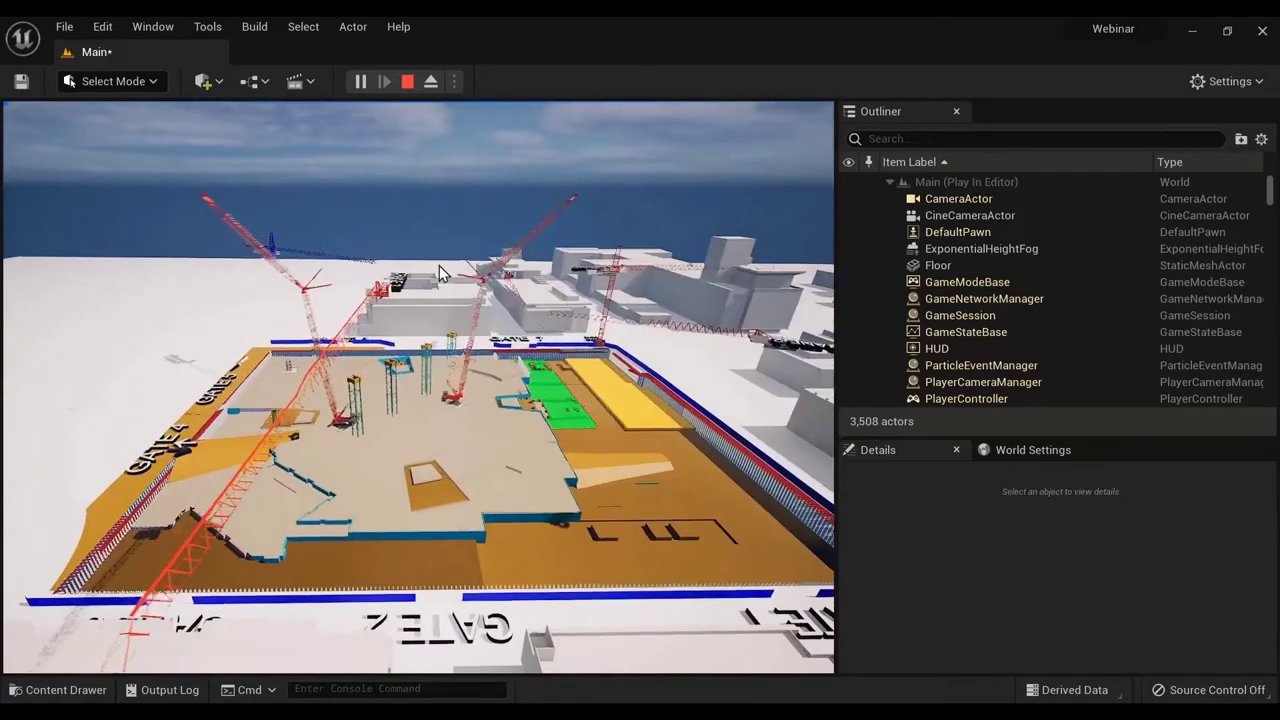
{"action": "key", "text": "Escape"}
{"action": "right_click_drag", "start_coordinate": [466, 268], "coordinate": [496, 208]}
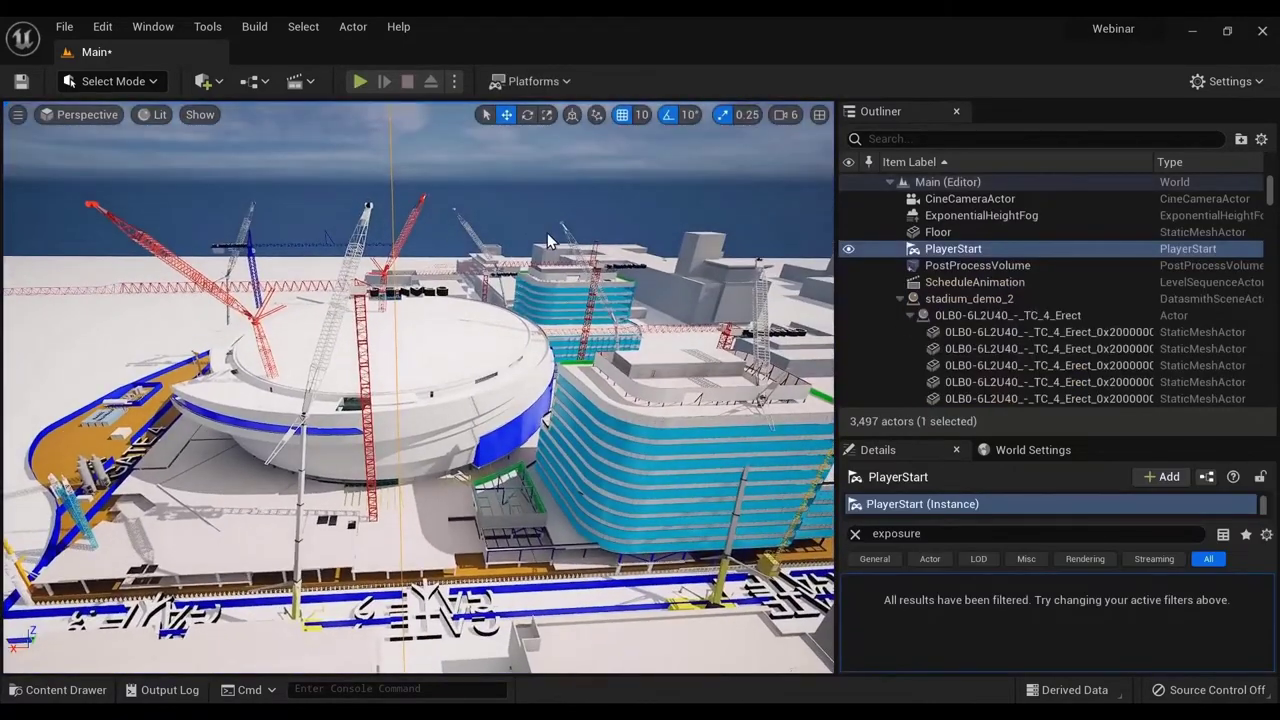
- Filter the level's actors by "schedule" and expand stadium_demo_2 to reveal its ScheduleActor
{"action": "left_click", "coordinate": [900, 299]}
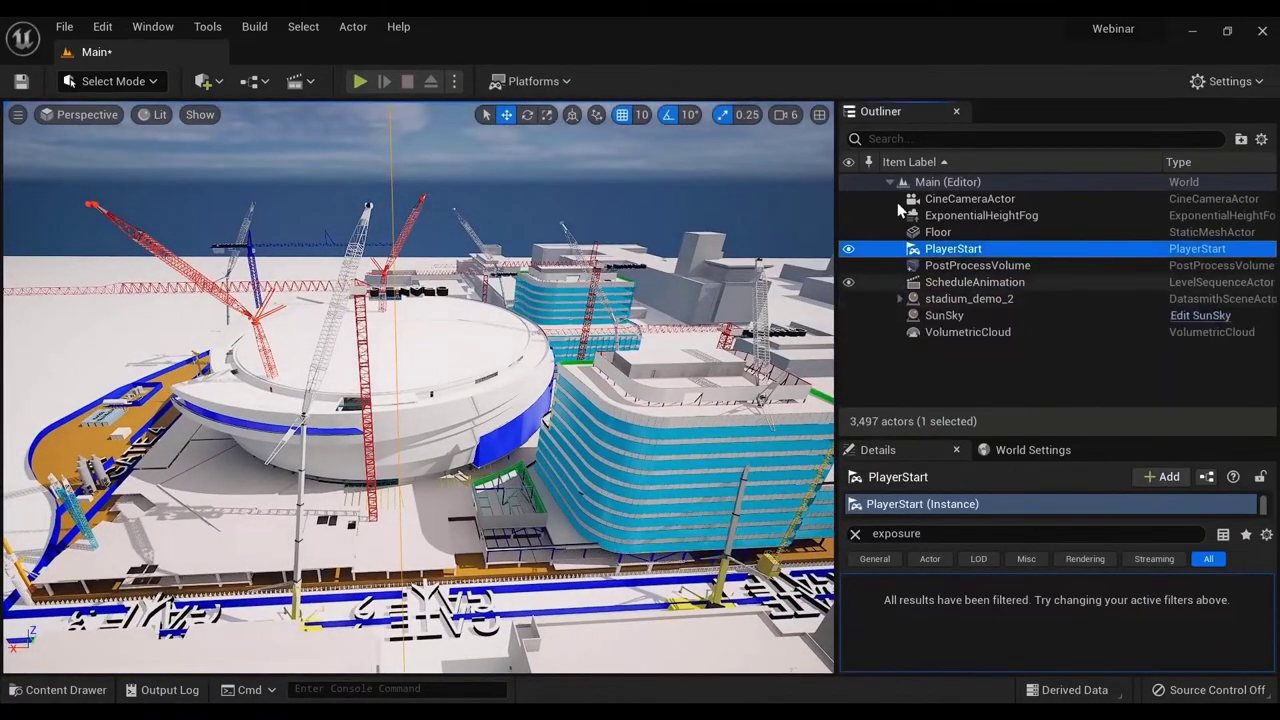
{"action": "left_click", "coordinate": [897, 140]}
{"action": "type", "text": "sched"}
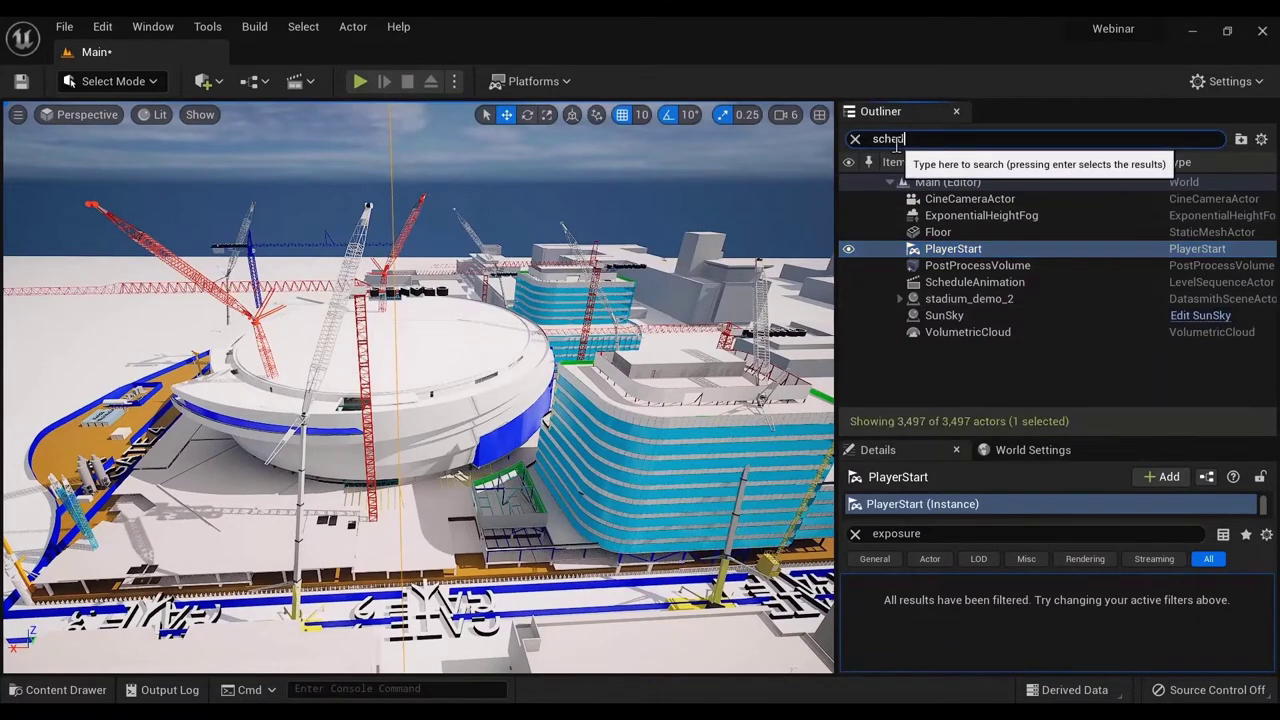
{"action": "type", "text": "ule"}
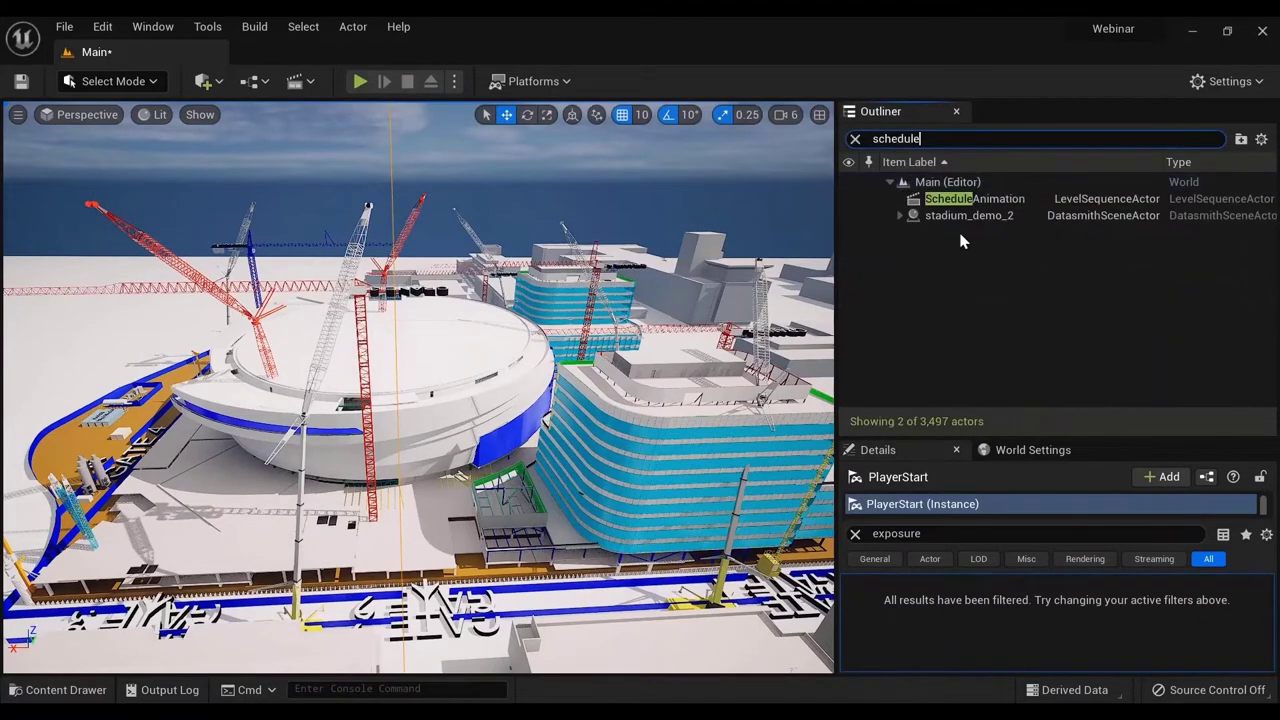
{"action": "left_click", "coordinate": [903, 216]}
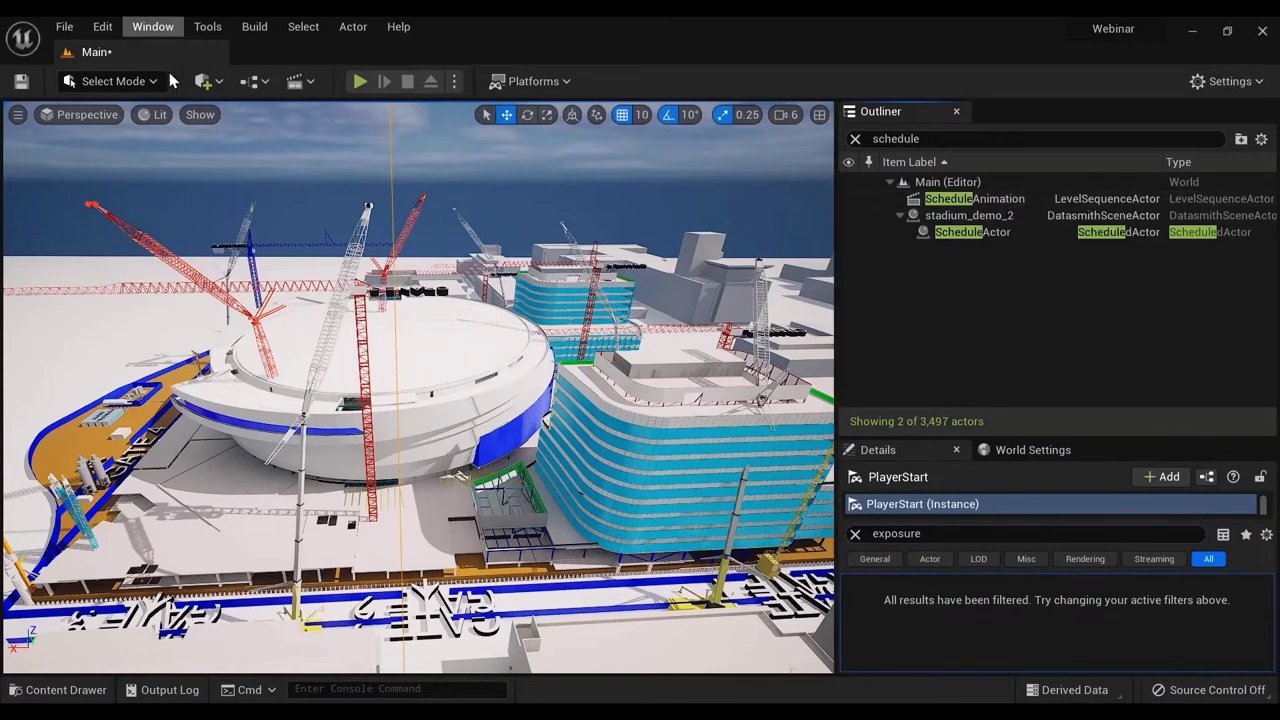
- Open the Level Blueprint of Main and dock its window beside the level editor
{"action": "left_click", "coordinate": [250, 81]}
{"action": "left_click", "coordinate": [338, 202]}
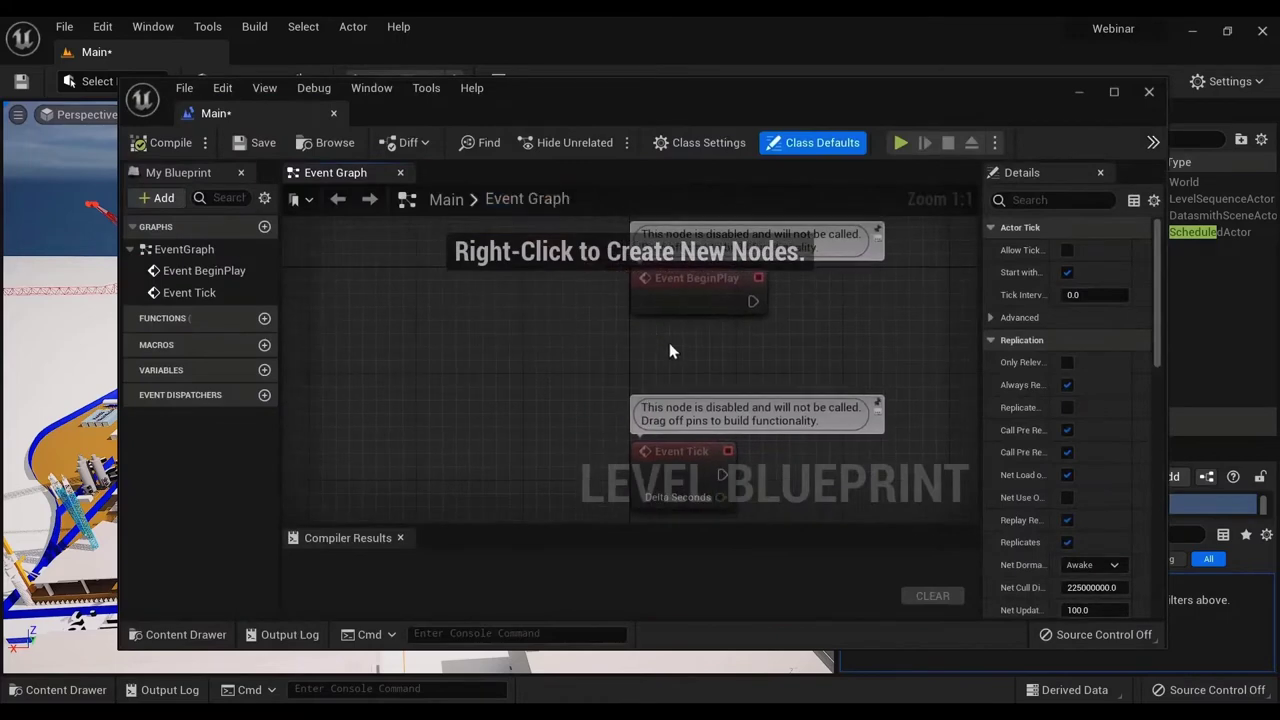
{"action": "scroll", "coordinate": [563, 337], "scroll_direction": "down", "scroll_amount": 2}
{"action": "left_click_drag", "start_coordinate": [243, 109], "coordinate": [283, 52]}
- Add a reference to the ScheduleAnimation actor in the Level Blueprint's event graph, between Event BeginPlay and Event Tick
{"action": "left_click", "coordinate": [150, 56]}
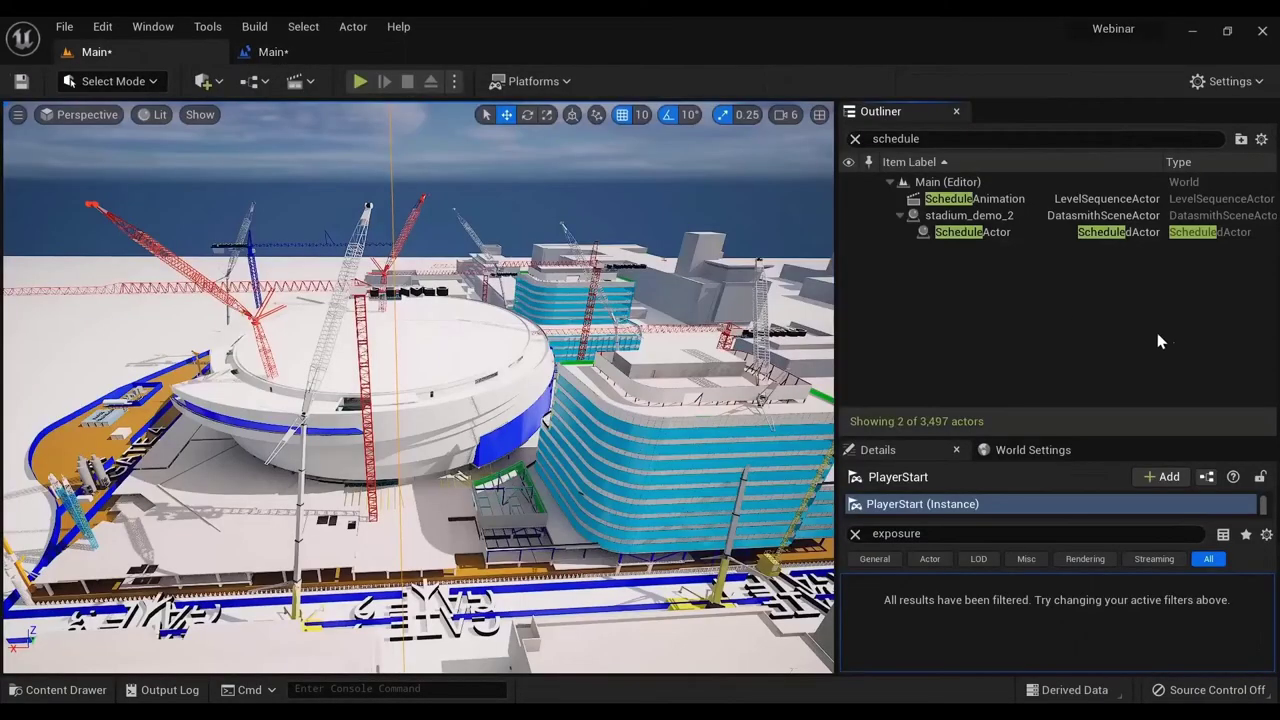
{"action": "left_click", "coordinate": [993, 204]}
{"action": "left_click", "coordinate": [273, 52]}
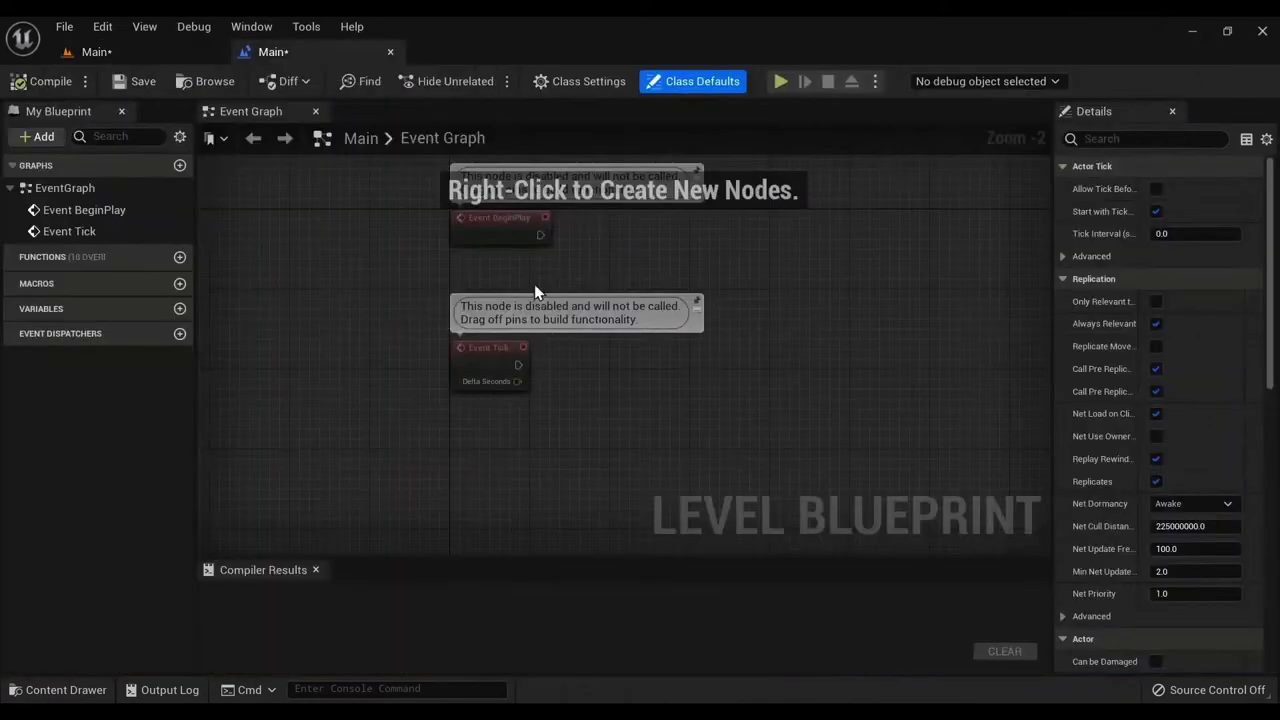
{"action": "scroll", "coordinate": [594, 334], "scroll_direction": "up", "scroll_amount": 2}
{"action": "right_click", "coordinate": [628, 325]}
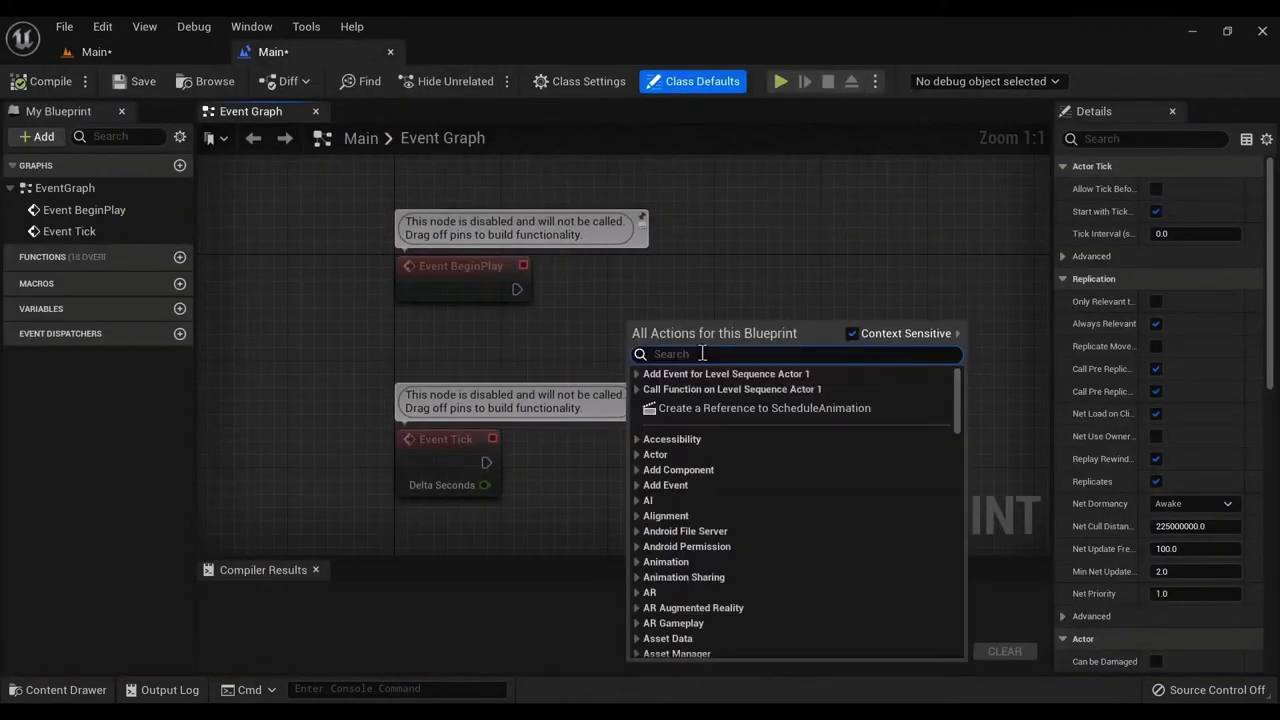
{"action": "left_click", "coordinate": [766, 412]}
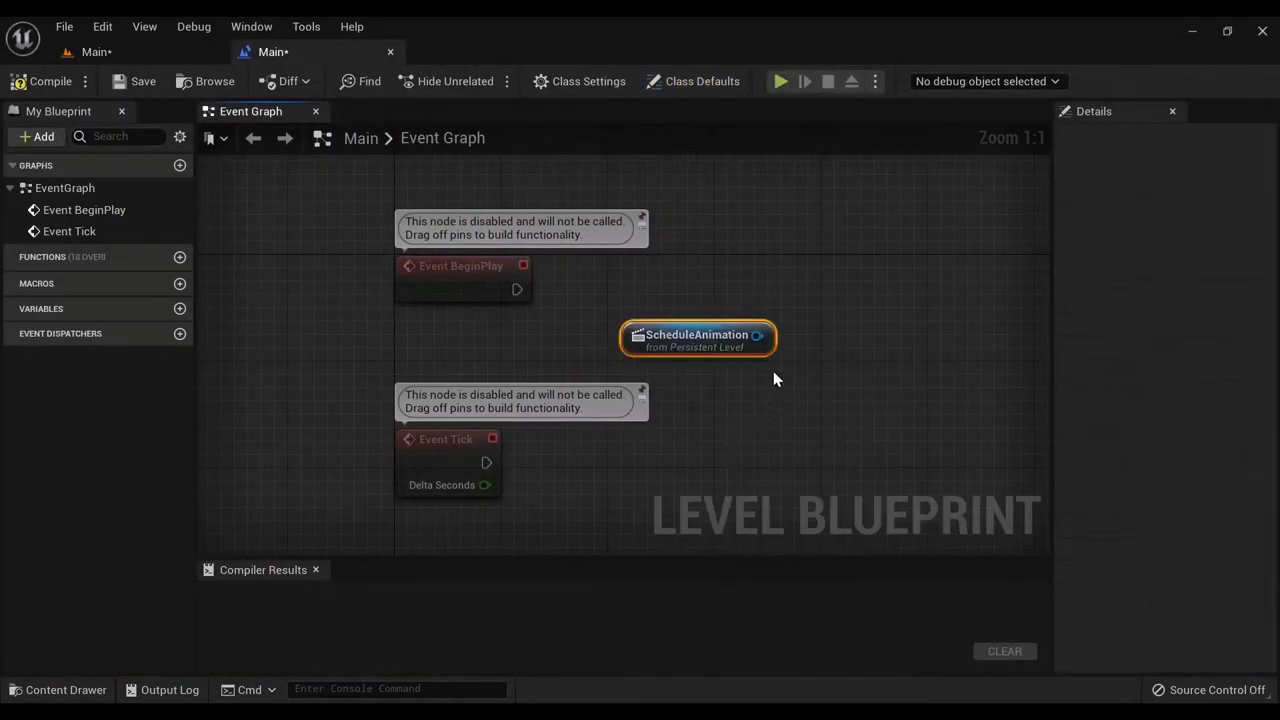
{"action": "left_click_drag", "start_coordinate": [660, 341], "coordinate": [629, 325]}
{"action": "right_click_drag", "start_coordinate": [558, 311], "coordinate": [513, 337]}
{"action": "left_click_drag", "start_coordinate": [444, 312], "coordinate": [514, 198]}
{"action": "left_click_drag", "start_coordinate": [610, 370], "coordinate": [587, 318]}
- Add a reference to ScheduleActor in the Level Blueprint's event graph and place it directly above the ScheduleAnimation node
{"action": "left_click", "coordinate": [97, 53]}
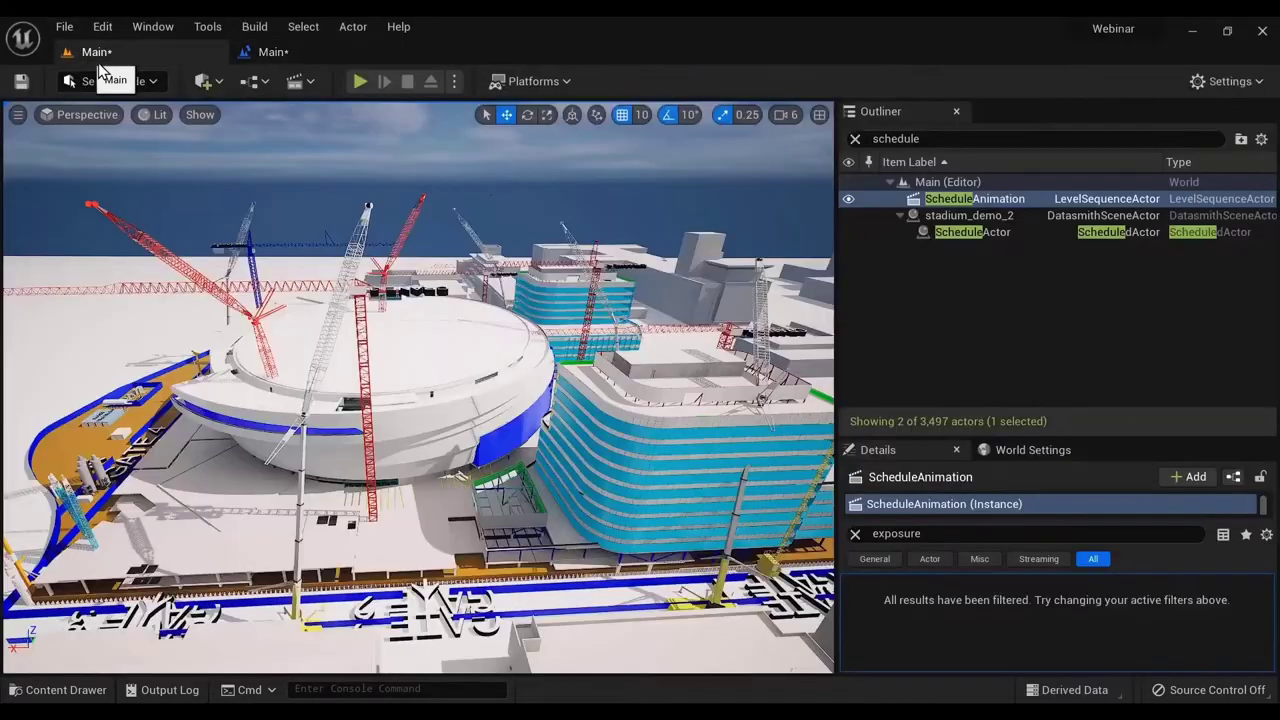
{"action": "left_click", "coordinate": [970, 232]}
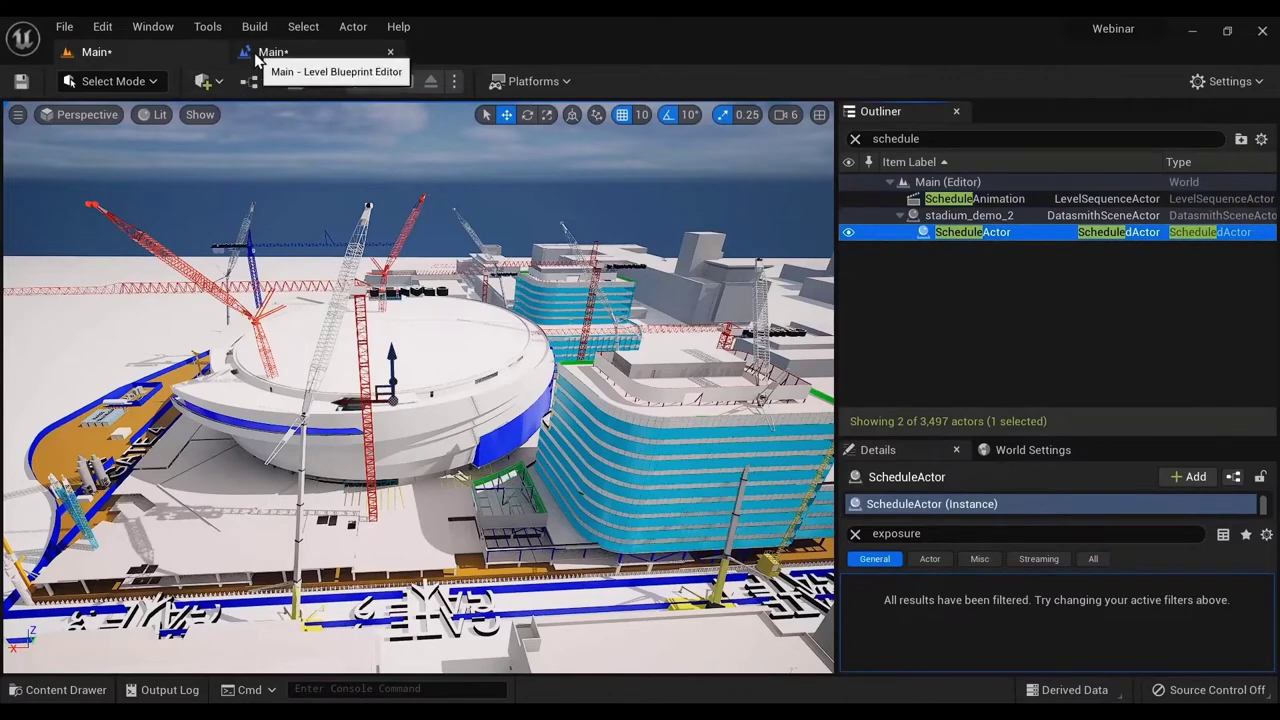
{"action": "left_click", "coordinate": [260, 52]}
{"action": "right_click", "coordinate": [669, 360]}
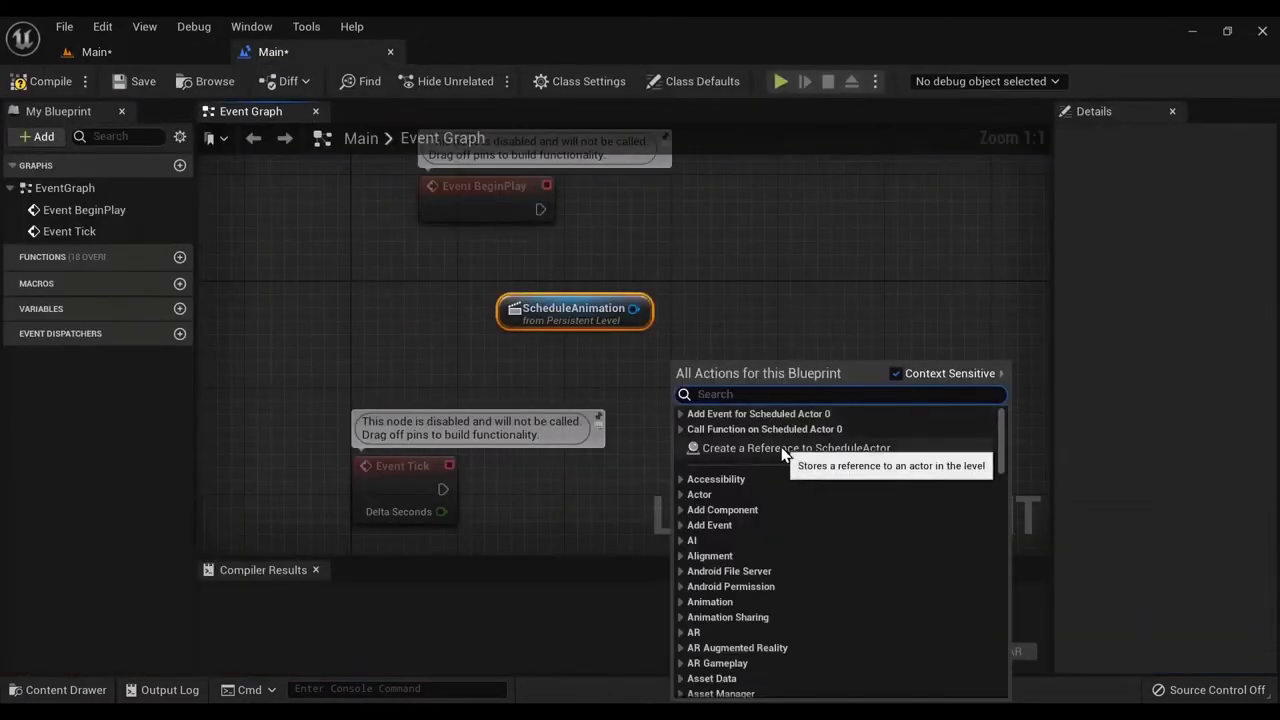
{"action": "left_click", "coordinate": [765, 446]}
{"action": "left_click_drag", "start_coordinate": [745, 409], "coordinate": [534, 297]}
{"action": "left_click", "coordinate": [636, 295]}
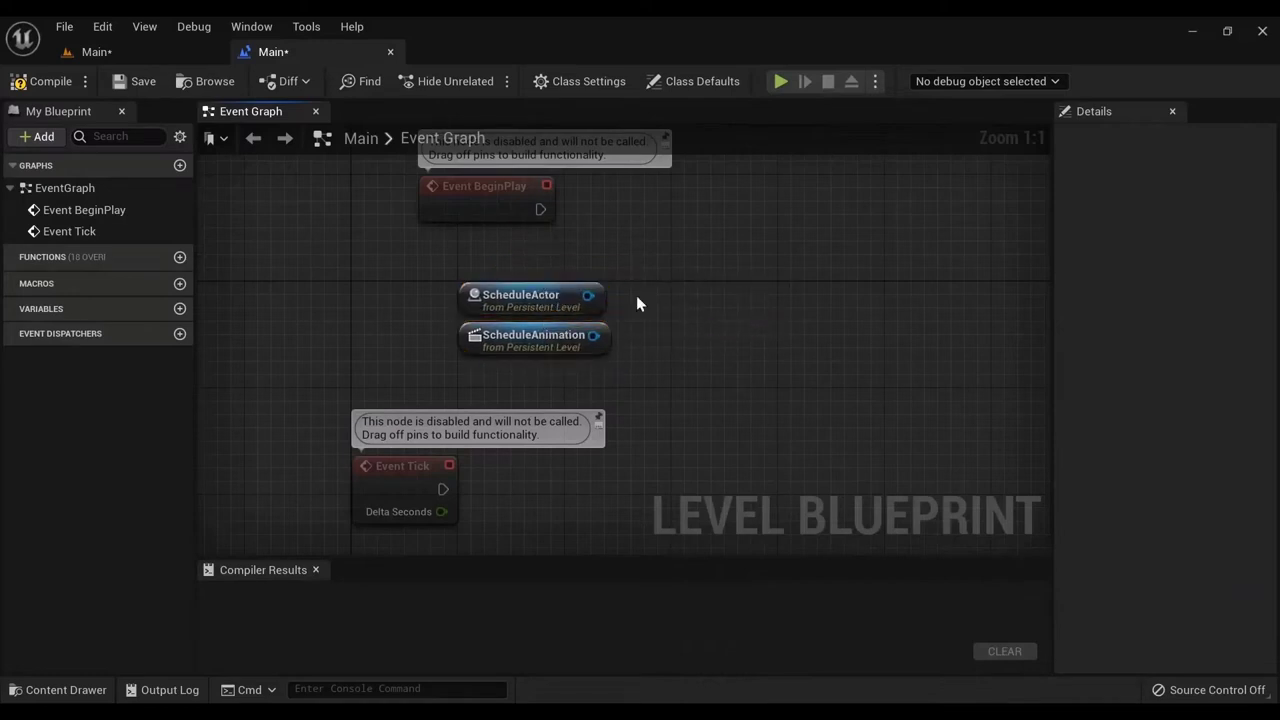
{"action": "right_click_drag", "start_coordinate": [636, 295], "coordinate": [584, 346]}
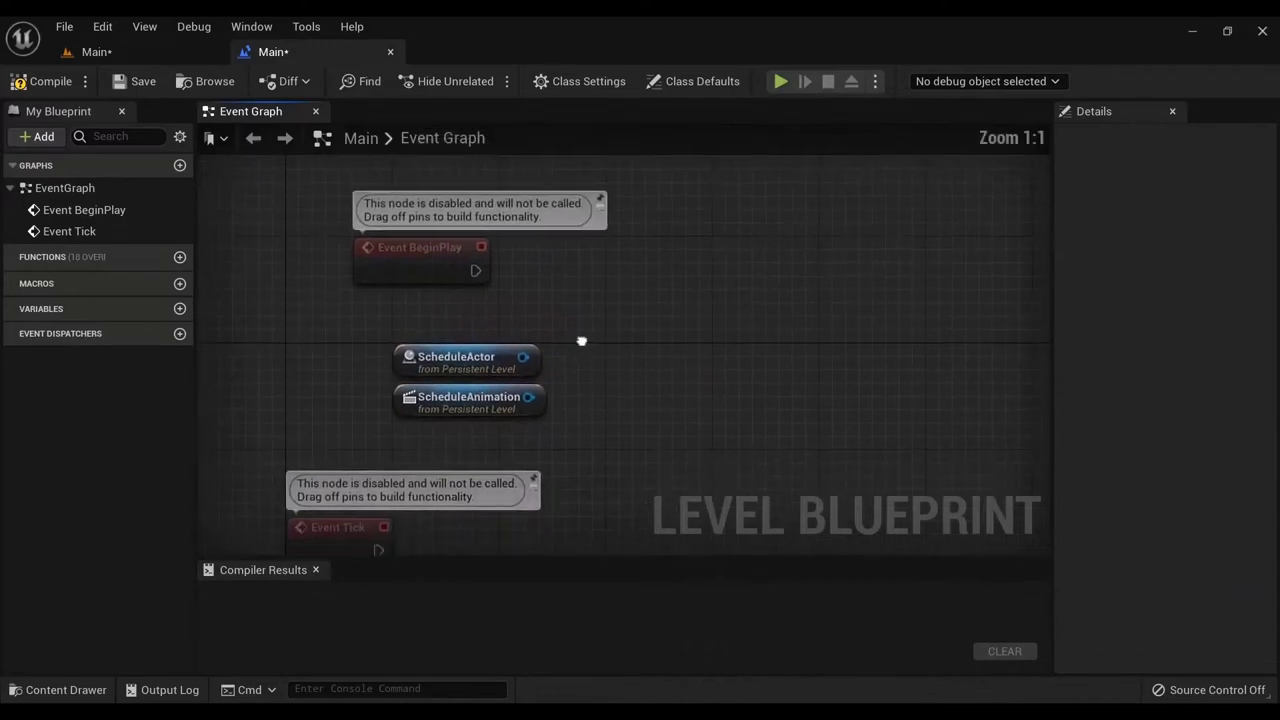
{"action": "left_click", "coordinate": [462, 372]}
{"action": "left_click", "coordinate": [113, 52]}
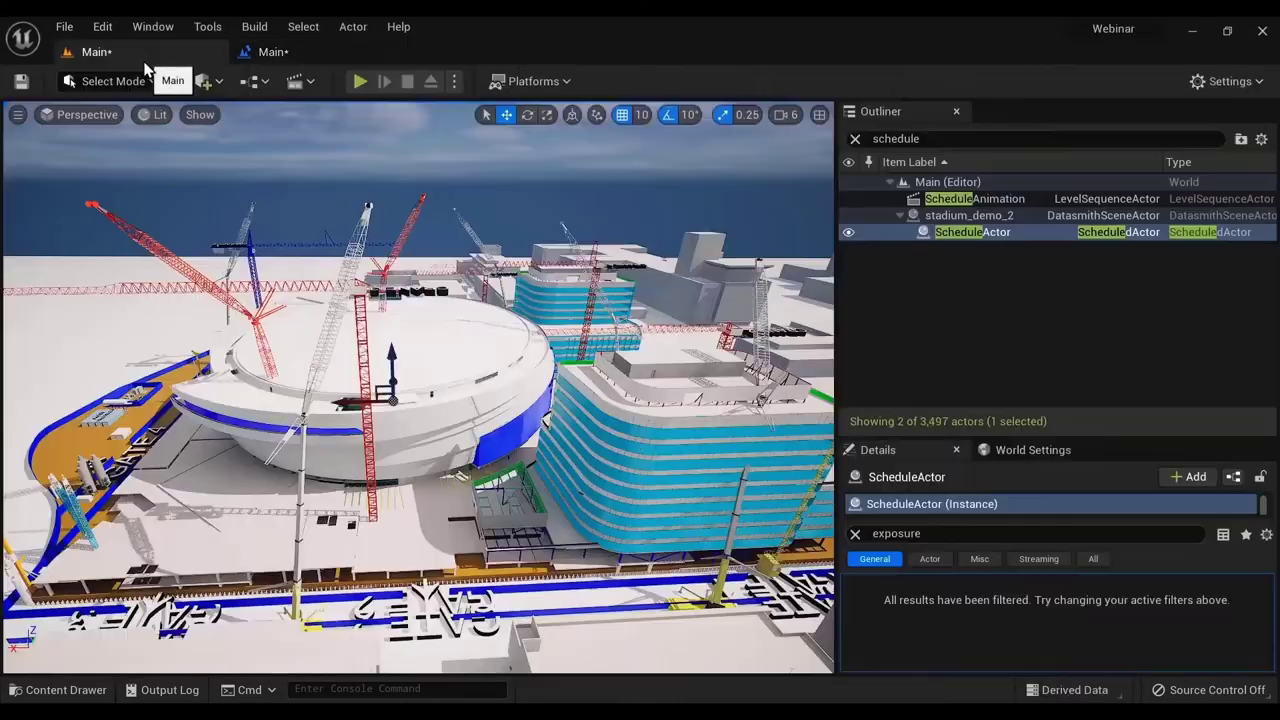
{"action": "left_click", "coordinate": [290, 51]}
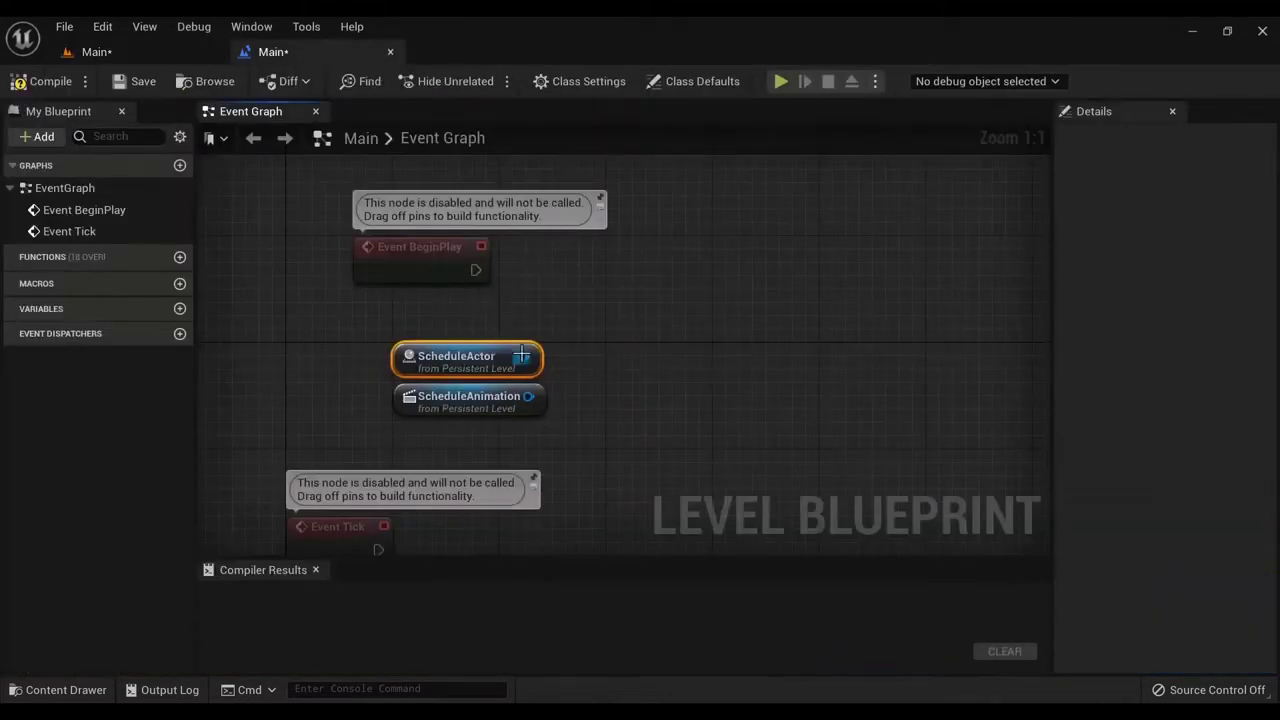
- Add a Correct Level Sequence End node to the Level Blueprint's event graph with the ScheduleActor reference as its target
{"action": "right_click_drag", "start_coordinate": [535, 344], "coordinate": [526, 314]}
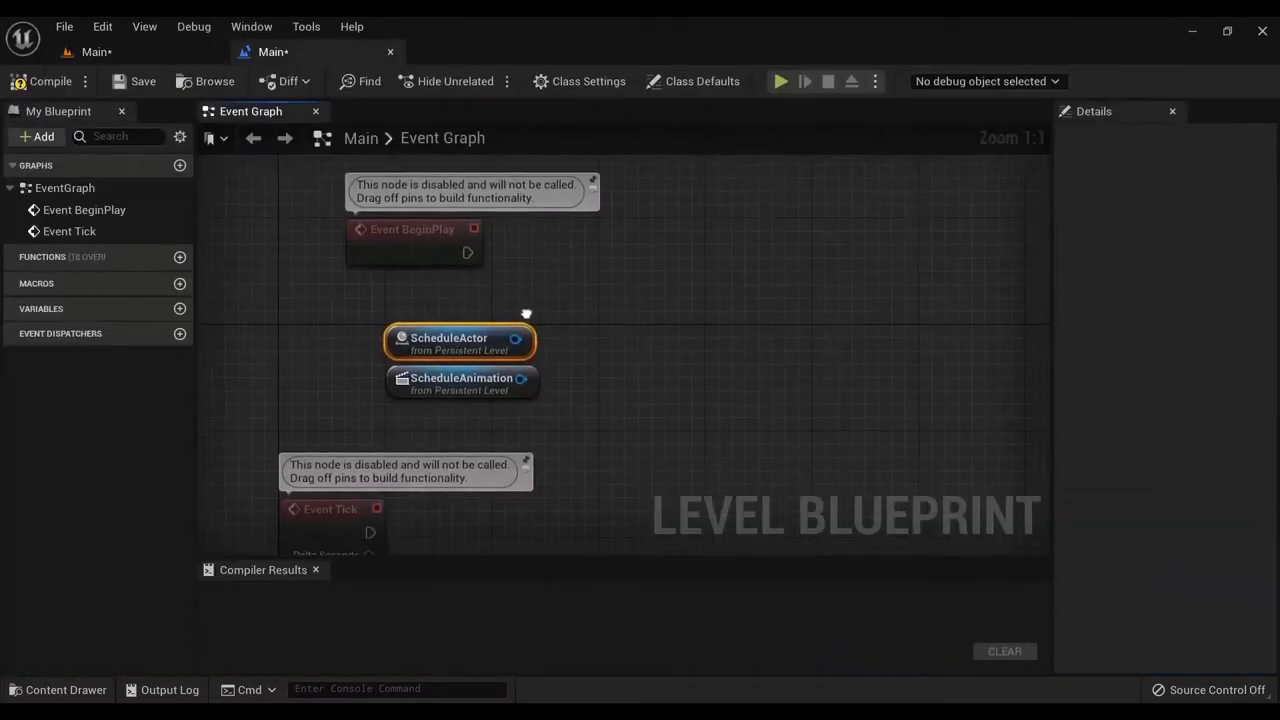
{"action": "left_click", "coordinate": [100, 52]}
{"action": "left_click", "coordinate": [271, 51]}
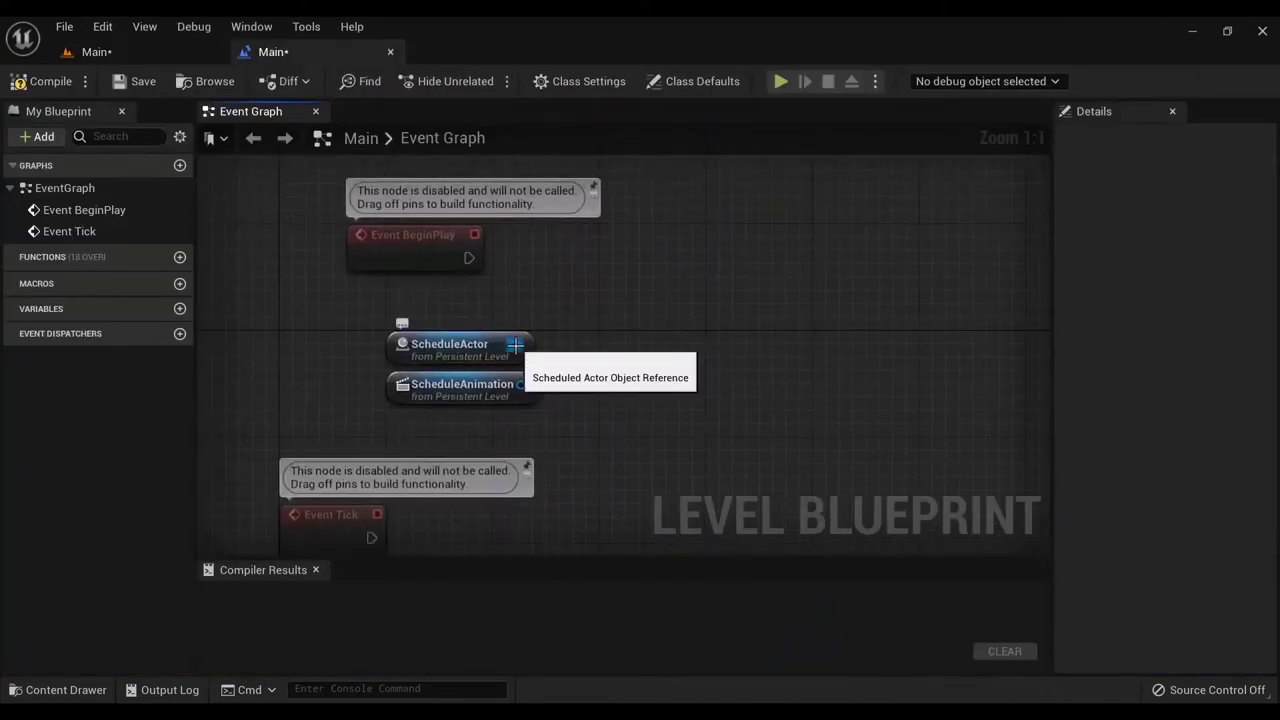
{"action": "left_click_drag", "start_coordinate": [514, 345], "coordinate": [696, 264]}
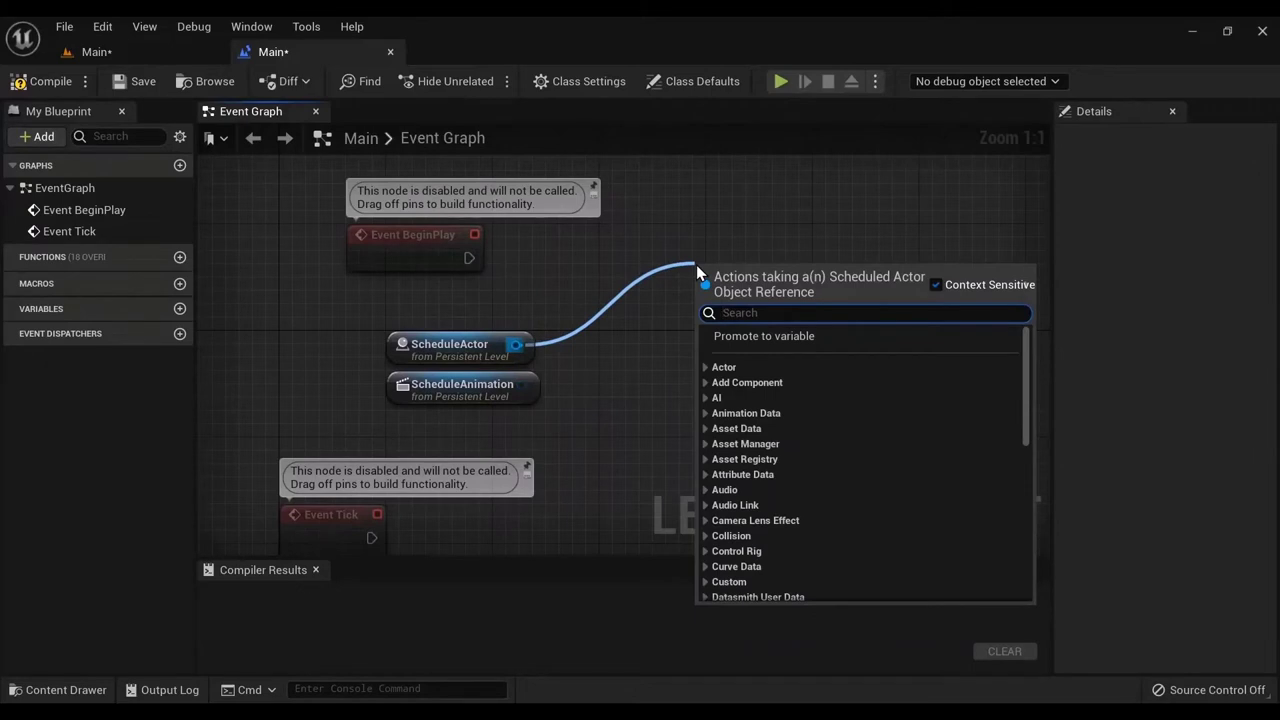
{"action": "type", "text": "iTwin"}
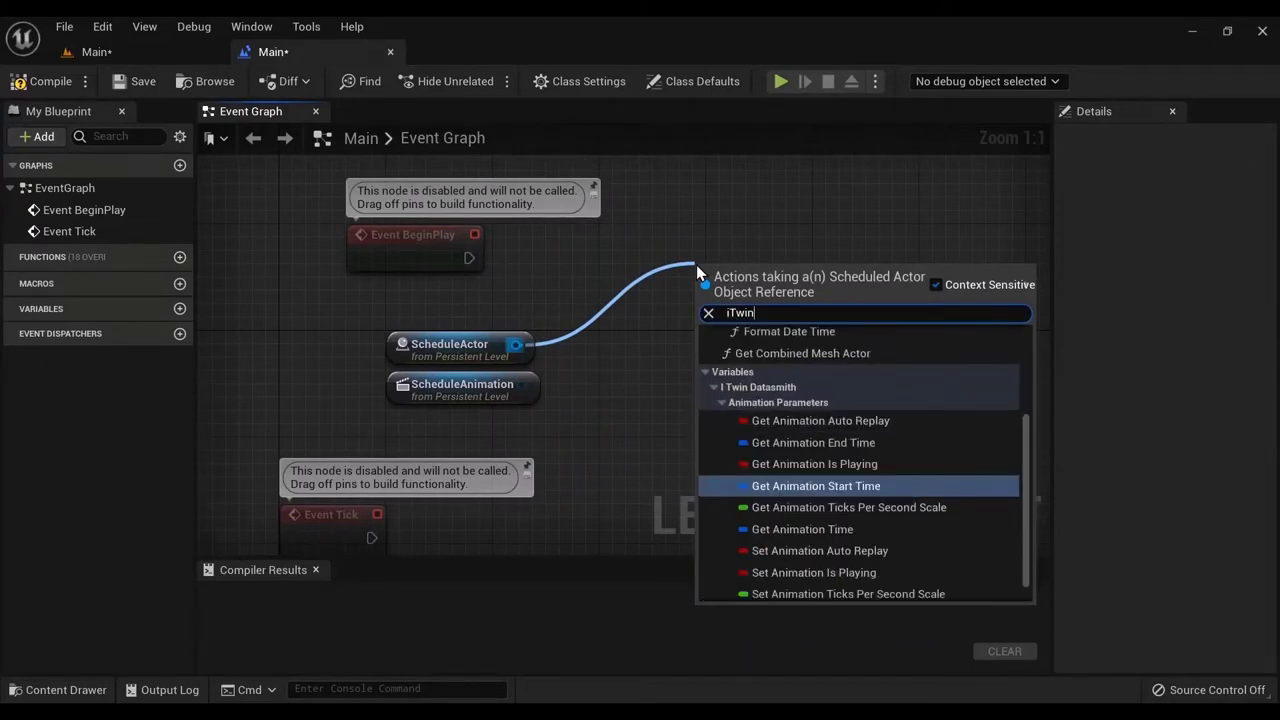
{"action": "scroll", "coordinate": [814, 503], "scroll_direction": "down", "scroll_amount": 1}
{"action": "scroll", "coordinate": [787, 413], "scroll_direction": "up", "scroll_amount": 3}
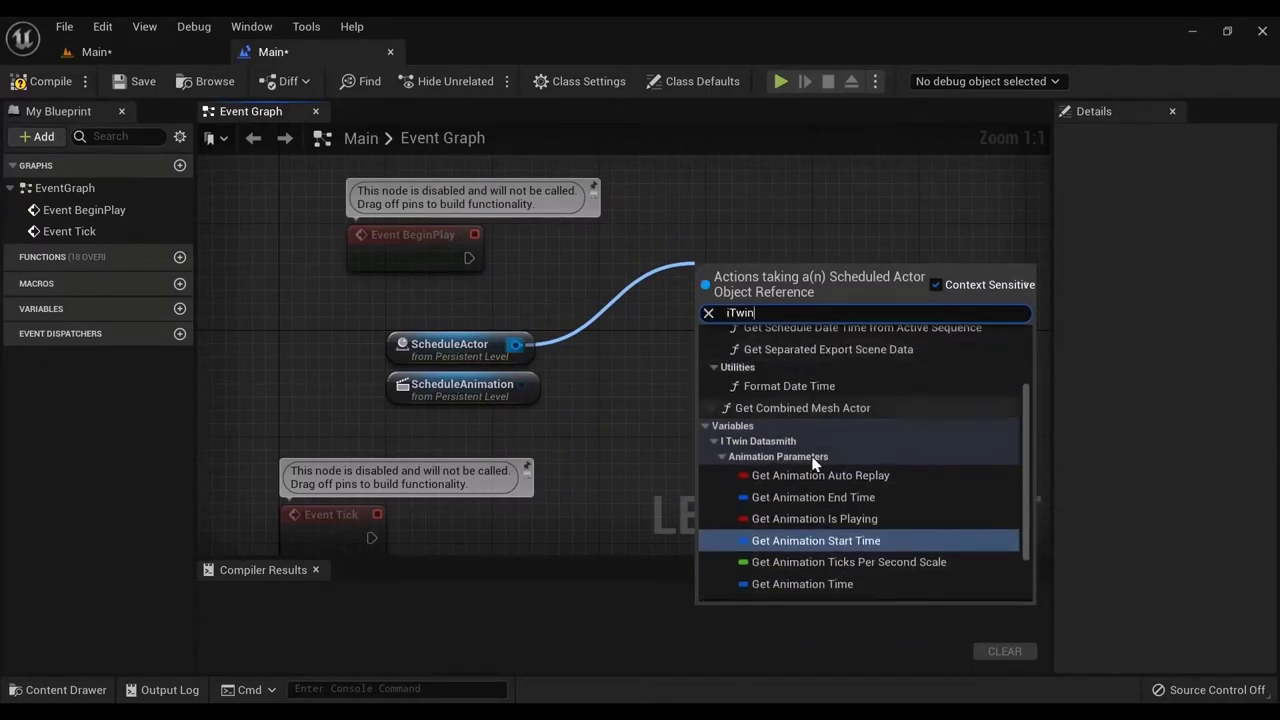
{"action": "scroll", "coordinate": [814, 463], "scroll_direction": "down", "scroll_amount": 2}
{"action": "scroll", "coordinate": [845, 501], "scroll_direction": "up", "scroll_amount": 3}
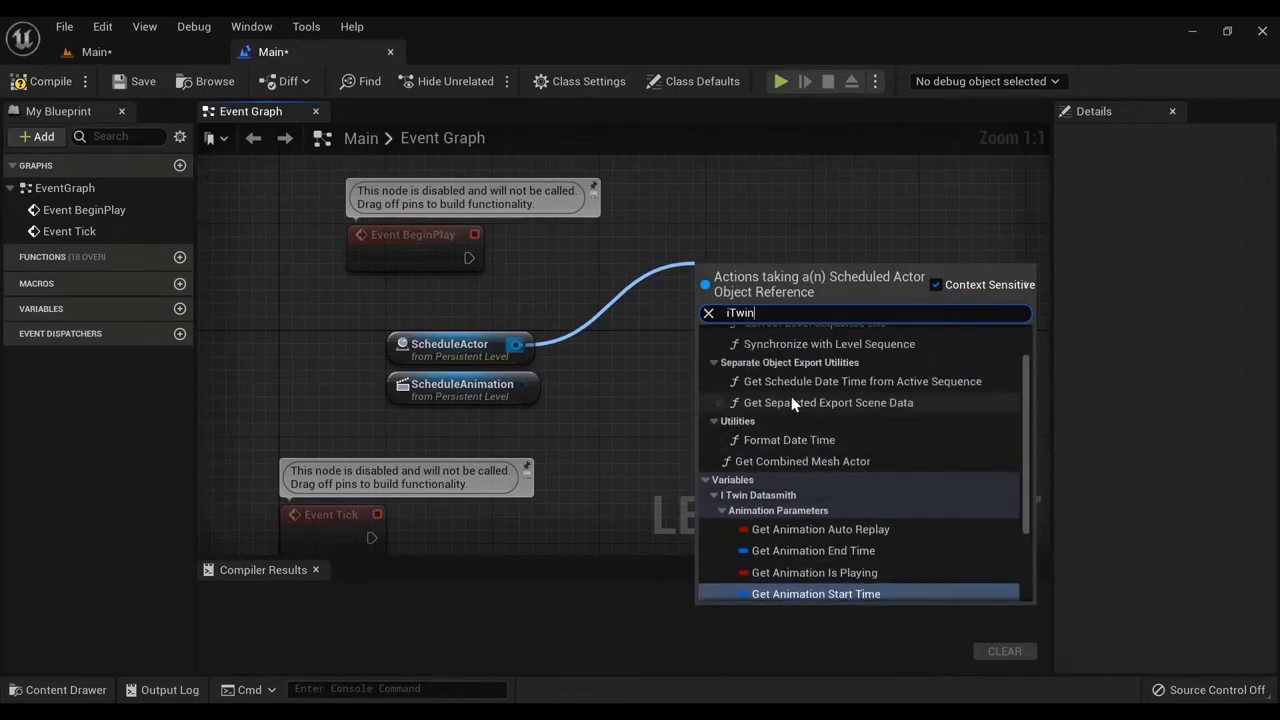
{"action": "scroll", "coordinate": [791, 400], "scroll_direction": "up", "scroll_amount": 2}
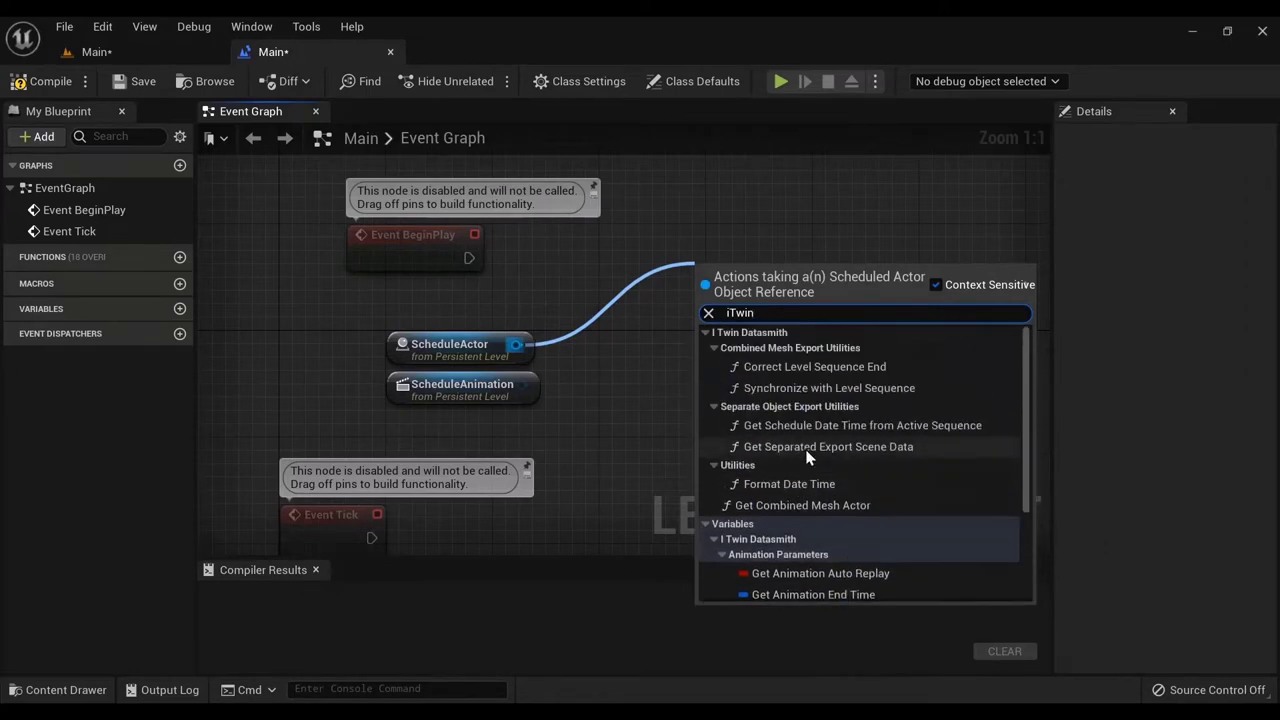
{"action": "left_click", "coordinate": [830, 367]}
- Wire Event BeginPlay and the ScheduleAnimation reference into Correct Level Sequence End, and move the nodes closer together
{"action": "left_click_drag", "start_coordinate": [469, 258], "coordinate": [752, 258]}
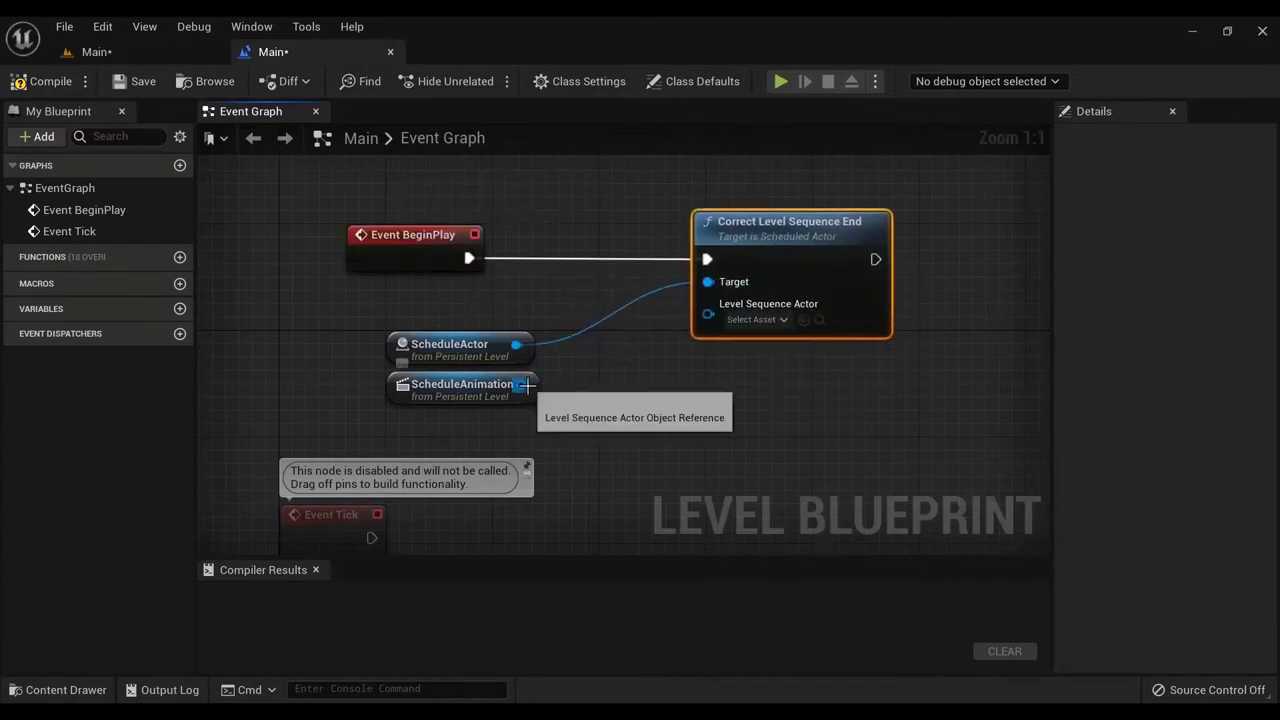
{"action": "left_click_drag", "start_coordinate": [522, 384], "coordinate": [709, 313]}
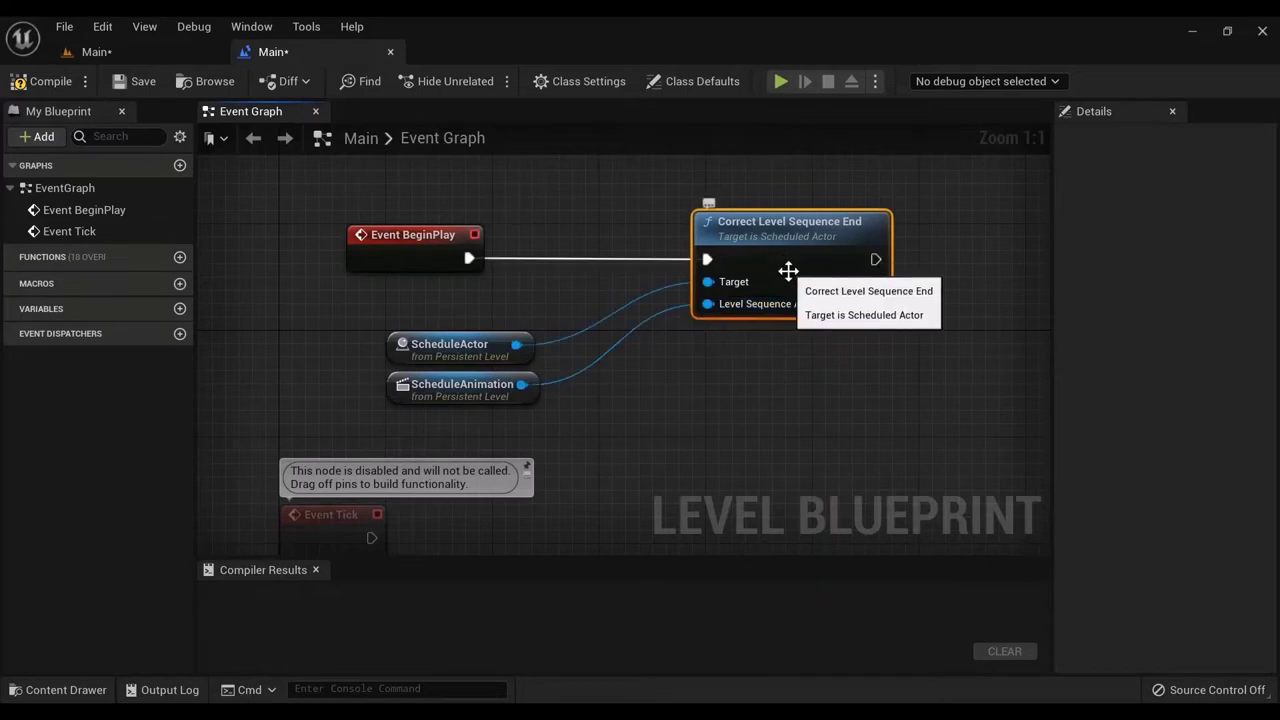
{"action": "right_click_drag", "start_coordinate": [754, 354], "coordinate": [841, 323]}
{"action": "left_click_drag", "start_coordinate": [641, 417], "coordinate": [541, 287]}
{"action": "left_click_drag", "start_coordinate": [851, 259], "coordinate": [762, 252]}
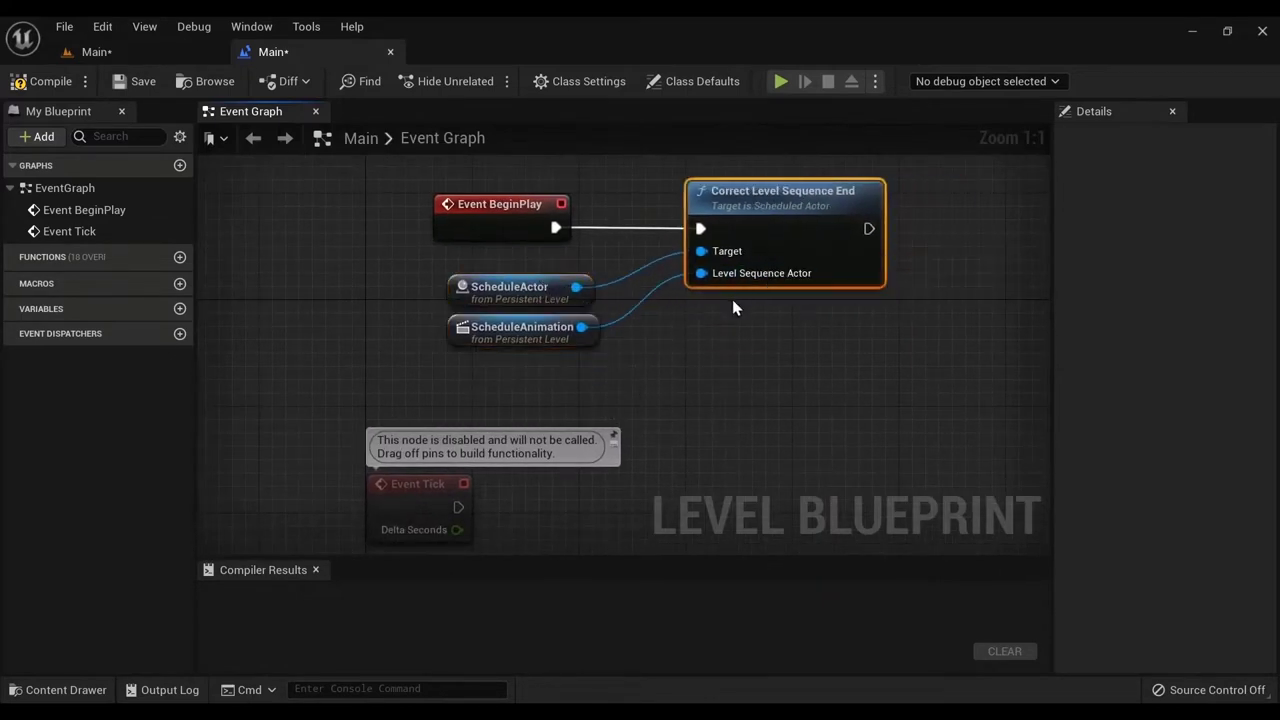
{"action": "left_click", "coordinate": [697, 377]}
- Duplicate the ScheduleActor and ScheduleAnimation reference nodes and place the copies directly below Event Tick
{"action": "right_click_drag", "start_coordinate": [645, 422], "coordinate": [659, 325]}
{"action": "right_click_drag", "start_coordinate": [606, 374], "coordinate": [568, 472]}
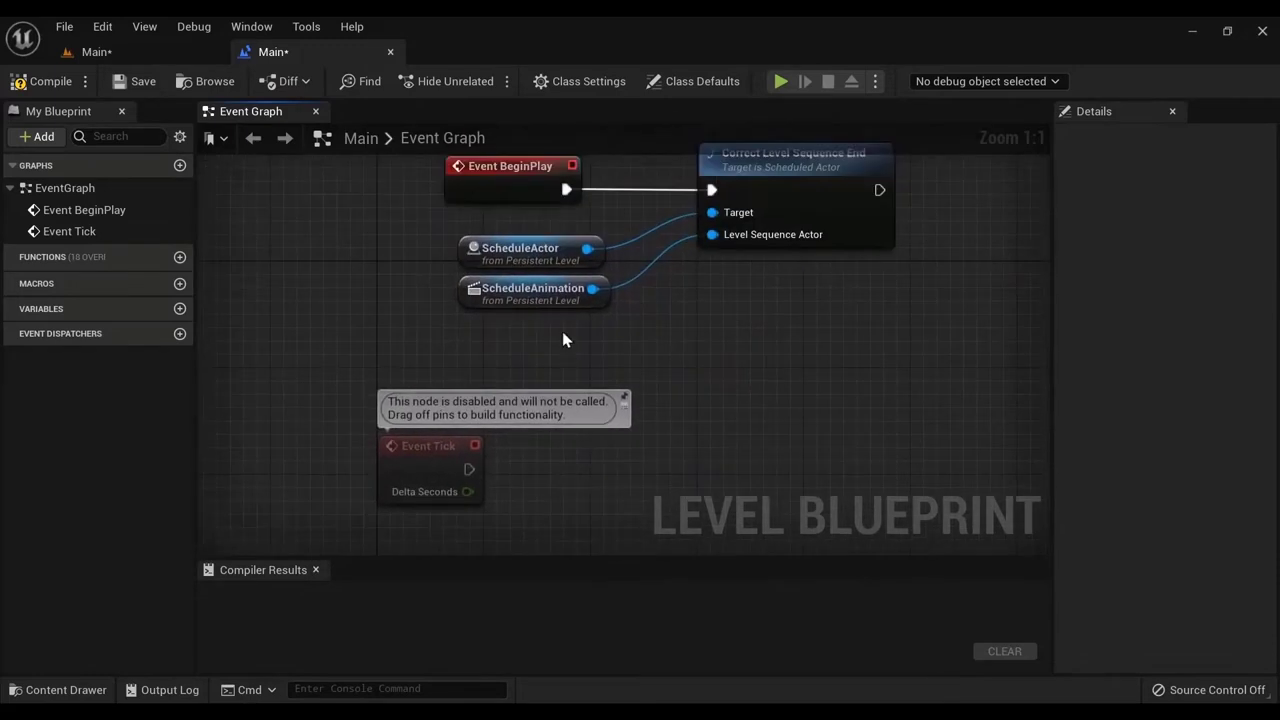
{"action": "left_click_drag", "start_coordinate": [563, 333], "coordinate": [611, 234]}
{"action": "right_click_drag", "start_coordinate": [663, 344], "coordinate": [692, 208]}
{"action": "key", "text": "ctrl+d"}
{"action": "left_click_drag", "start_coordinate": [660, 272], "coordinate": [410, 448]}
{"action": "left_click", "coordinate": [590, 428]}
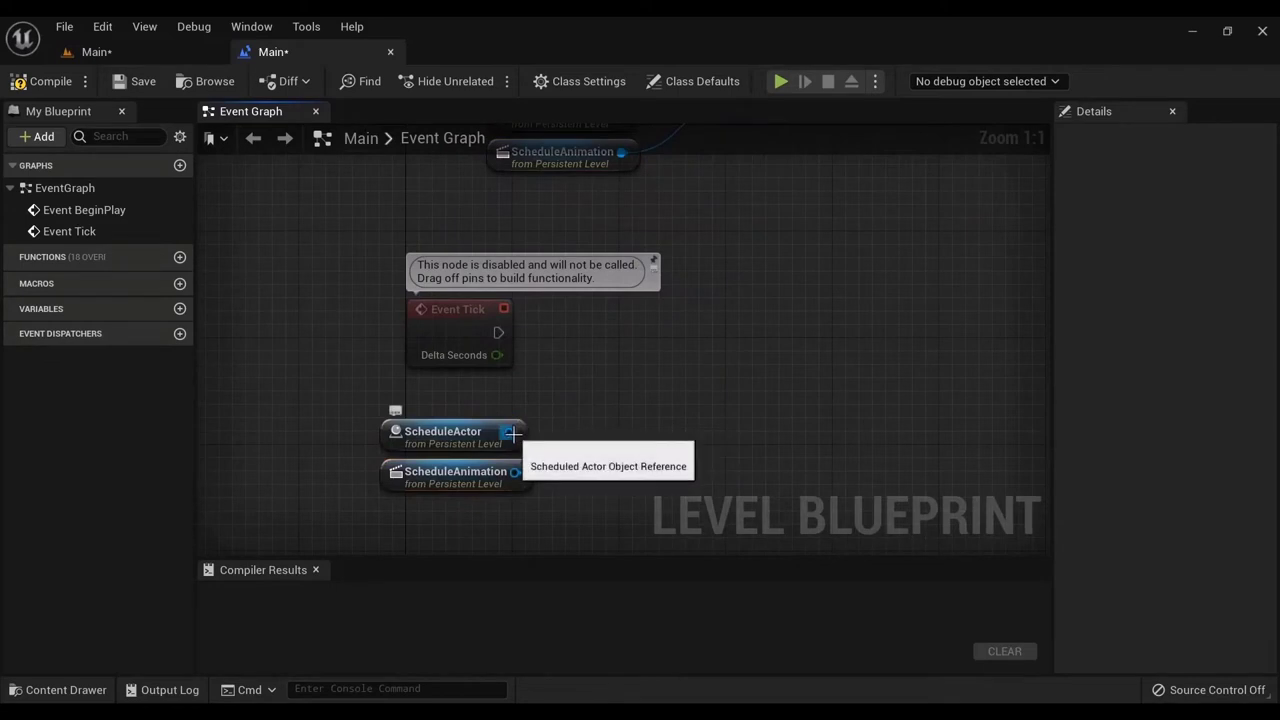
- Add a Synchronize with Level Sequence node targeting the duplicated ScheduleActor reference
{"action": "left_click_drag", "start_coordinate": [511, 434], "coordinate": [659, 370]}
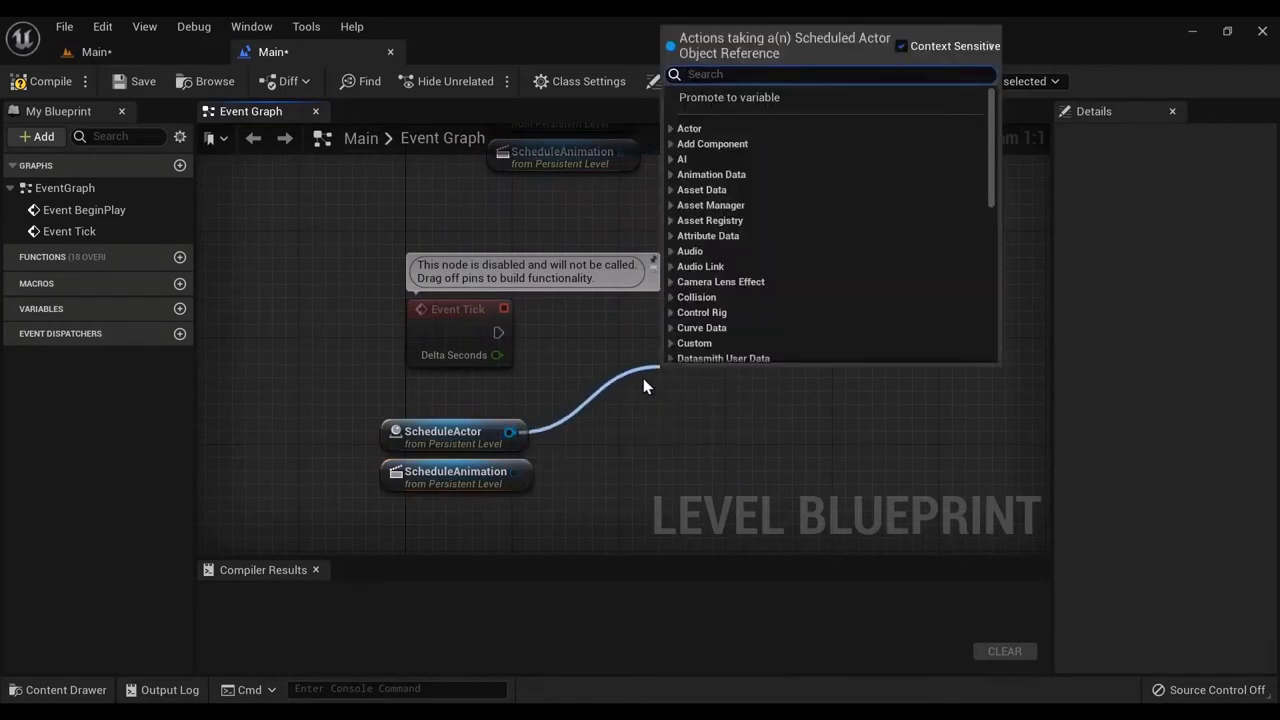
{"action": "type", "text": "synchr"}
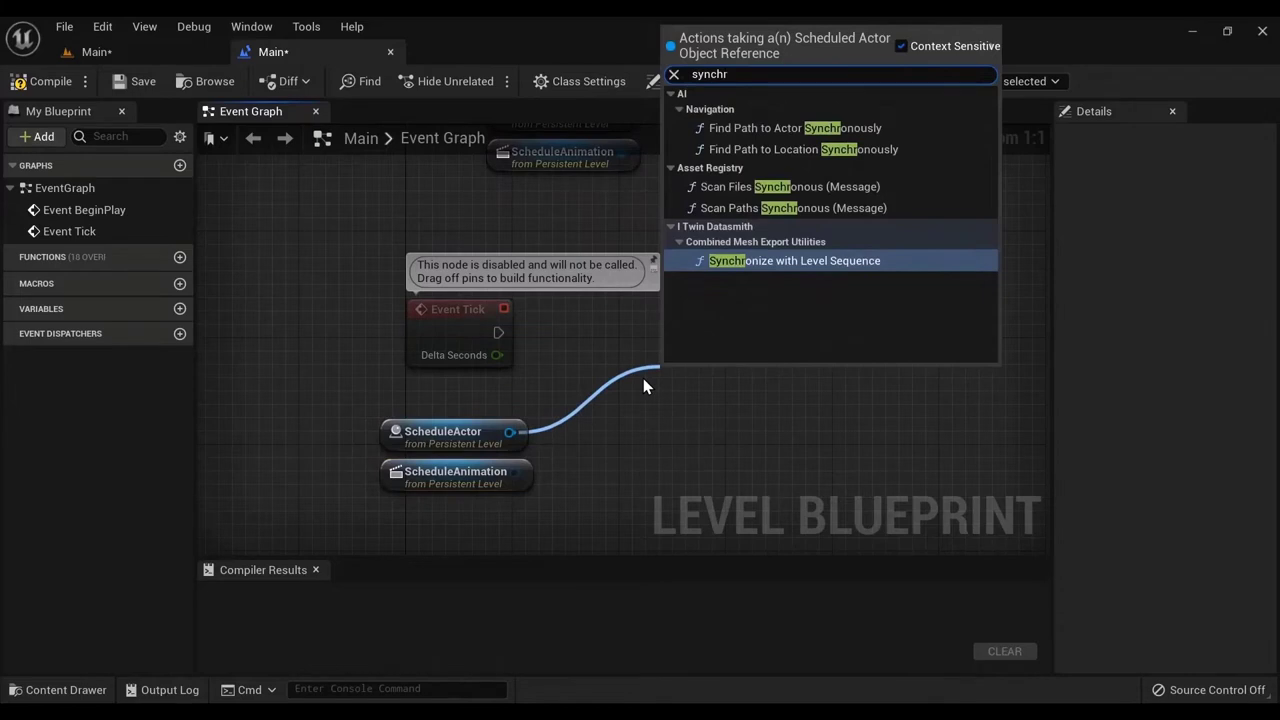
{"action": "key", "text": "Return"}
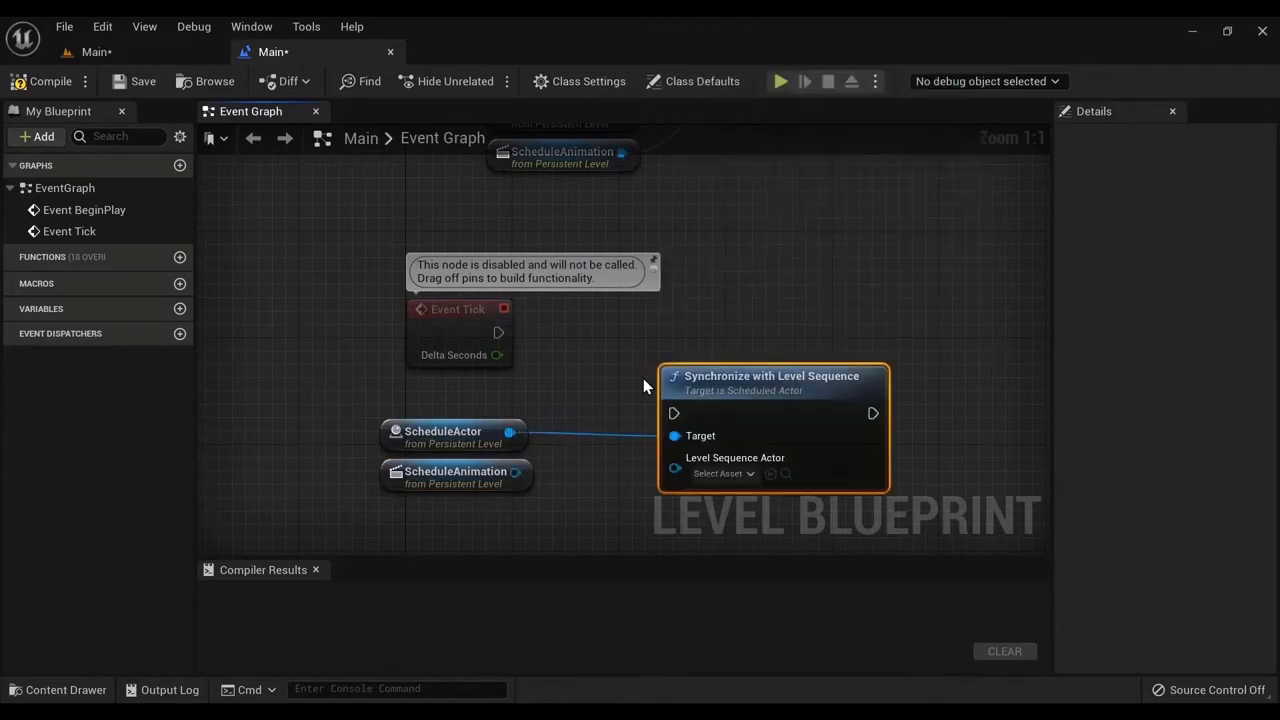
- Wire Event Tick and the duplicated ScheduleAnimation reference into Synchronize with Level Sequence, straightening the execution connection
{"action": "left_click_drag", "start_coordinate": [498, 332], "coordinate": [675, 418]}
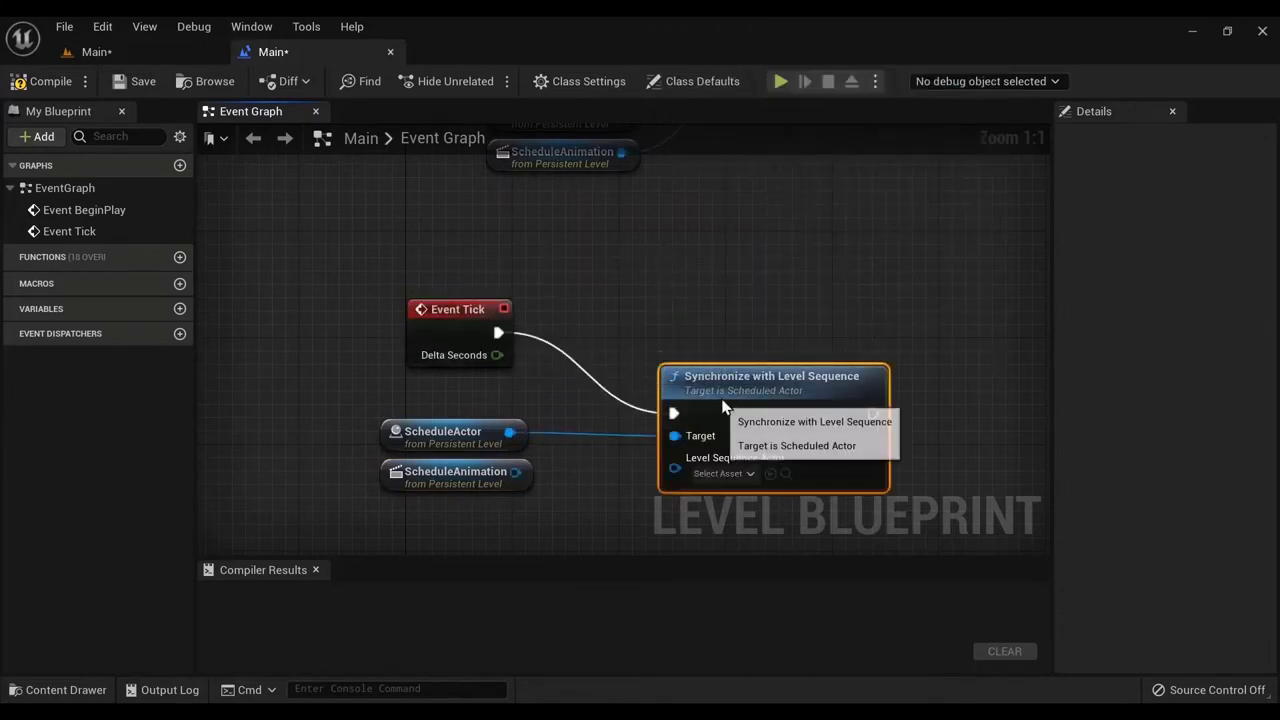
{"action": "key", "text": "q"}
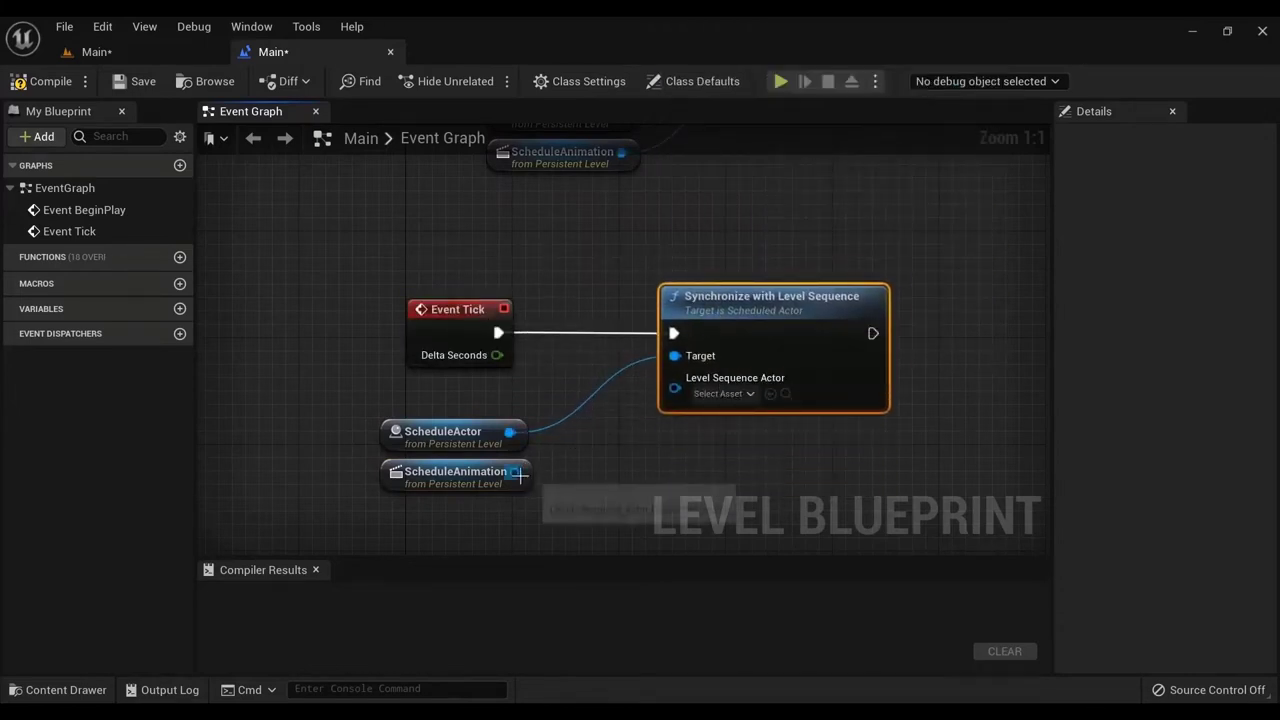
{"action": "left_click_drag", "start_coordinate": [515, 471], "coordinate": [676, 389]}
{"action": "right_click_drag", "start_coordinate": [596, 385], "coordinate": [585, 374]}
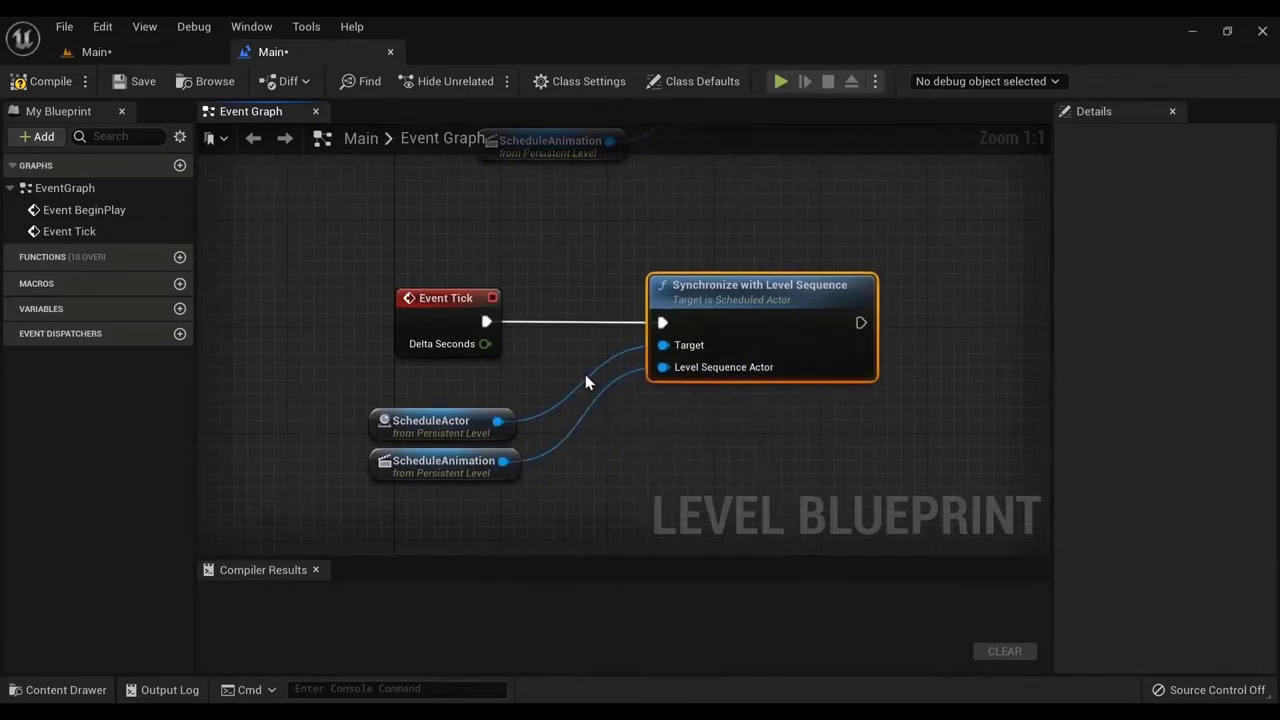
{"action": "right_click_drag", "start_coordinate": [549, 252], "coordinate": [555, 306]}
{"action": "scroll", "coordinate": [560, 285], "scroll_direction": "up", "scroll_amount": 1}
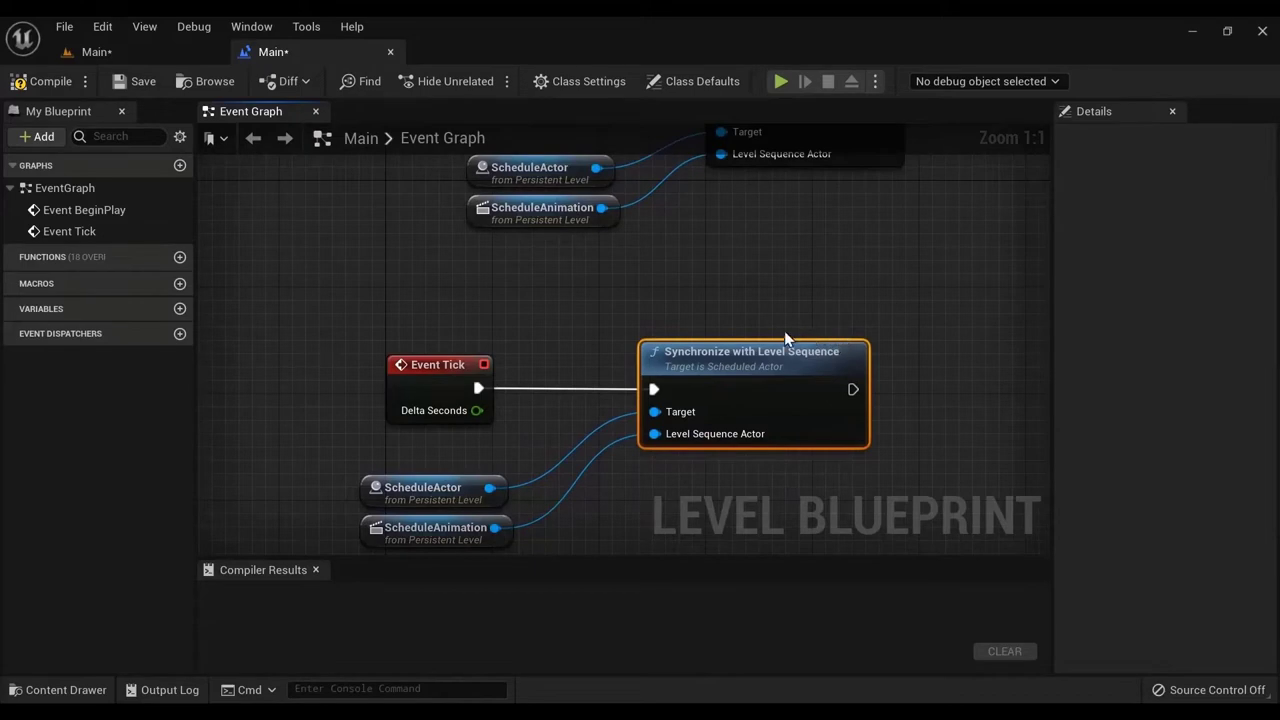
- Play the Main level in the editor to check the stadium's schedule animation, and stop the session
{"action": "left_click", "coordinate": [96, 52]}
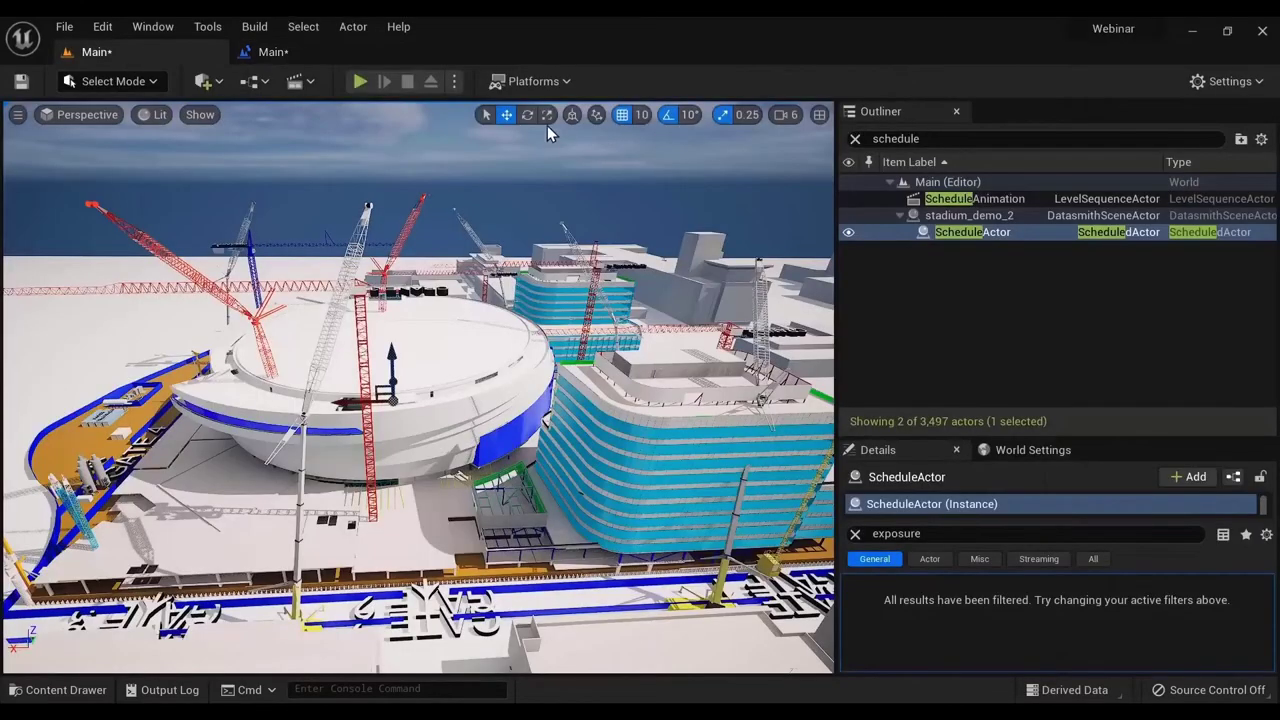
{"action": "key", "text": "alt+p"}
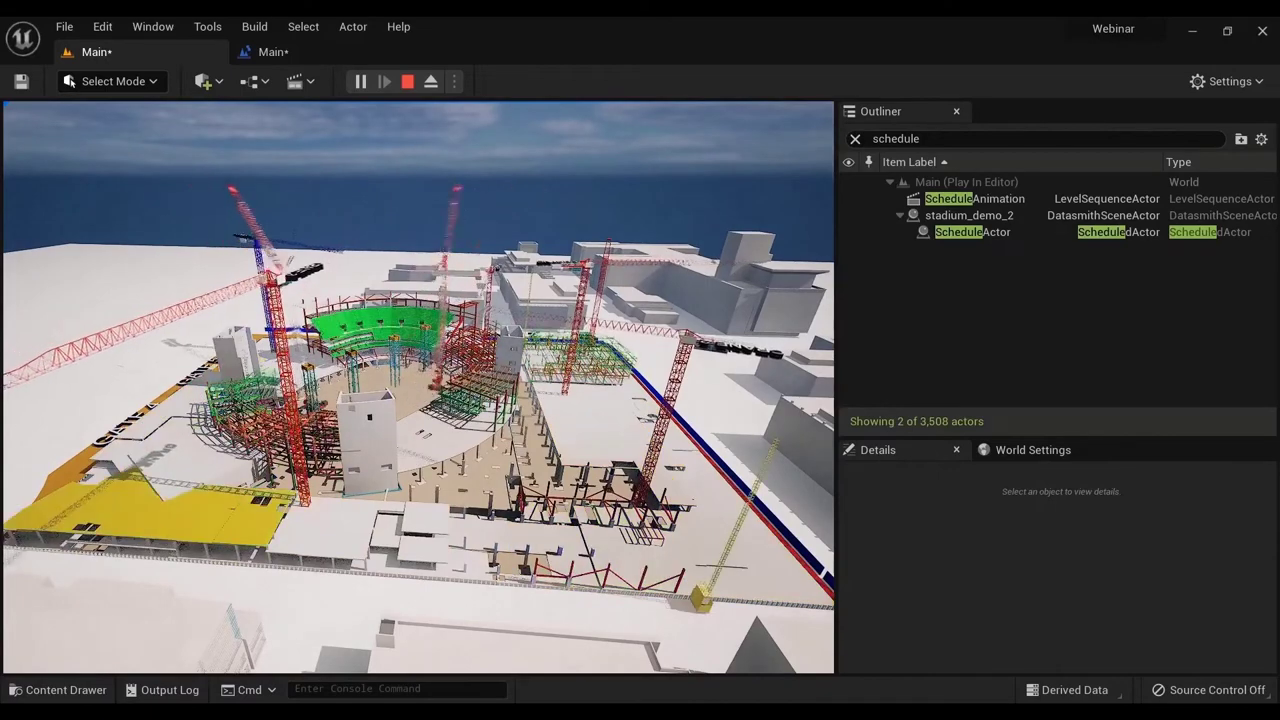
{"action": "key", "text": "Escape"}
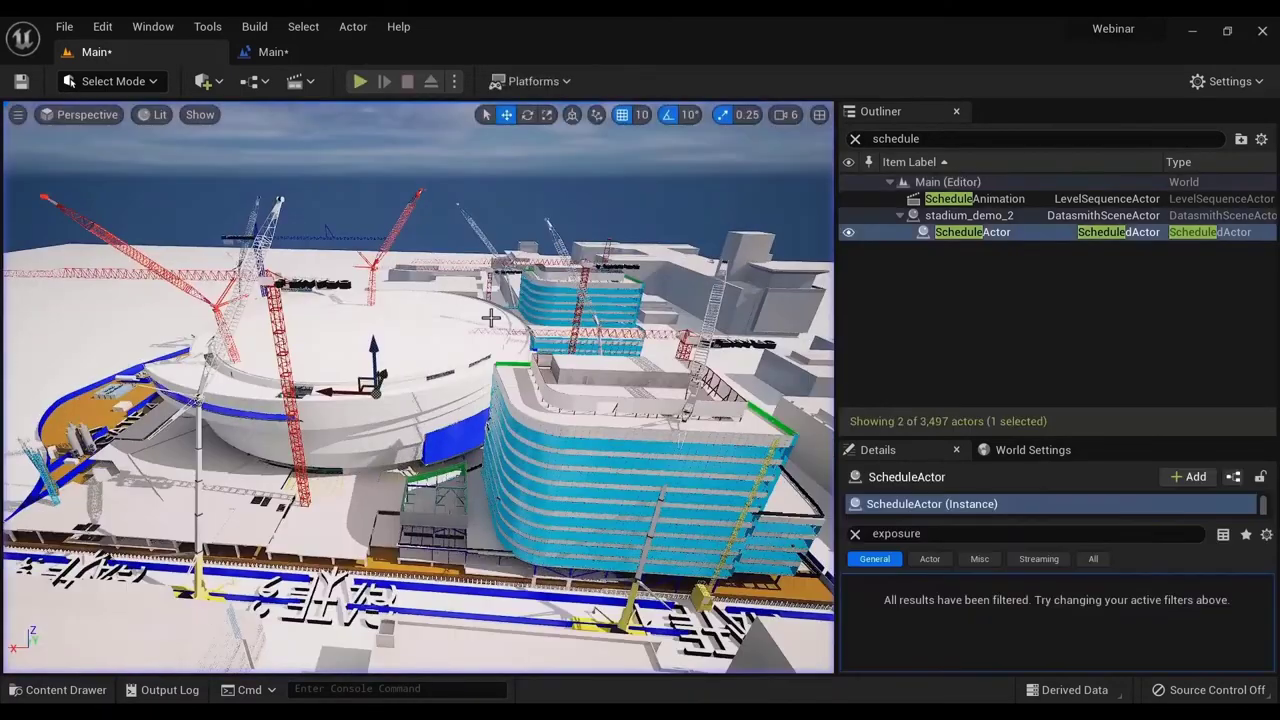
{"action": "right_click_drag", "start_coordinate": [418, 387], "coordinate": [418, 490]}
{"action": "mouse_move", "coordinate": [428, 363]}
{"action": "right_mouse_down"}
{"action": "mouse_move", "coordinate": [428, 318]}
{"action": "mouse_move", "coordinate": [428, 349]}
{"action": "right_mouse_up"}
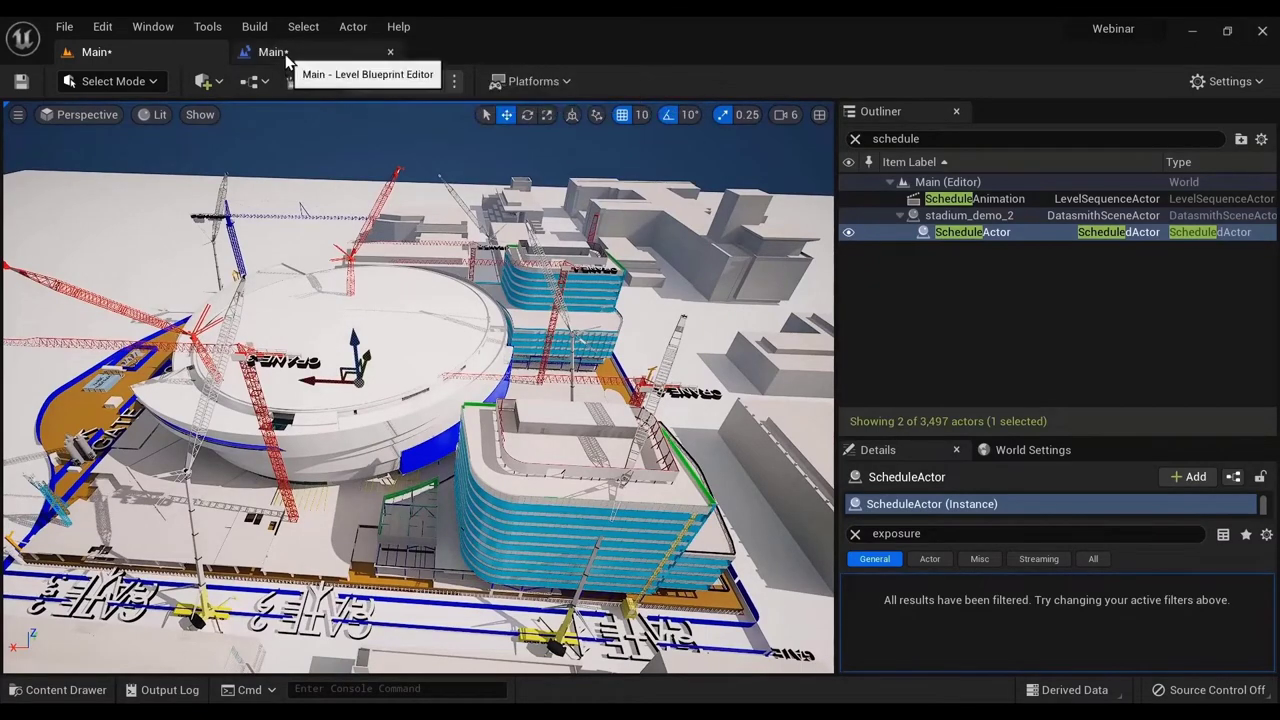
{"action": "right_click_drag", "start_coordinate": [400, 583], "coordinate": [400, 606]}
{"action": "key", "text": "a"}
{"action": "right_click_drag", "start_coordinate": [376, 536], "coordinate": [376, 488]}
{"action": "key", "text": "d"}
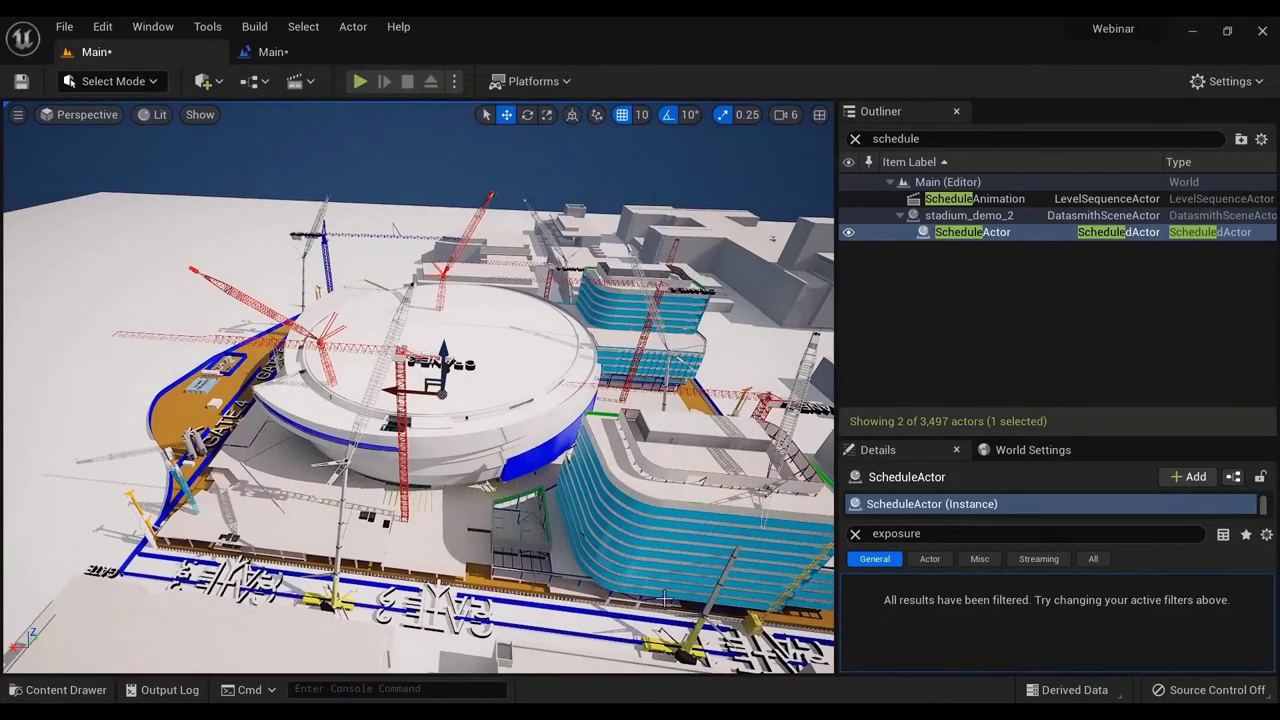
{"action": "left_click", "coordinate": [262, 51]}
{"action": "left_click", "coordinate": [136, 43]}
{"action": "right_click_drag", "start_coordinate": [276, 508], "coordinate": [263, 124]}
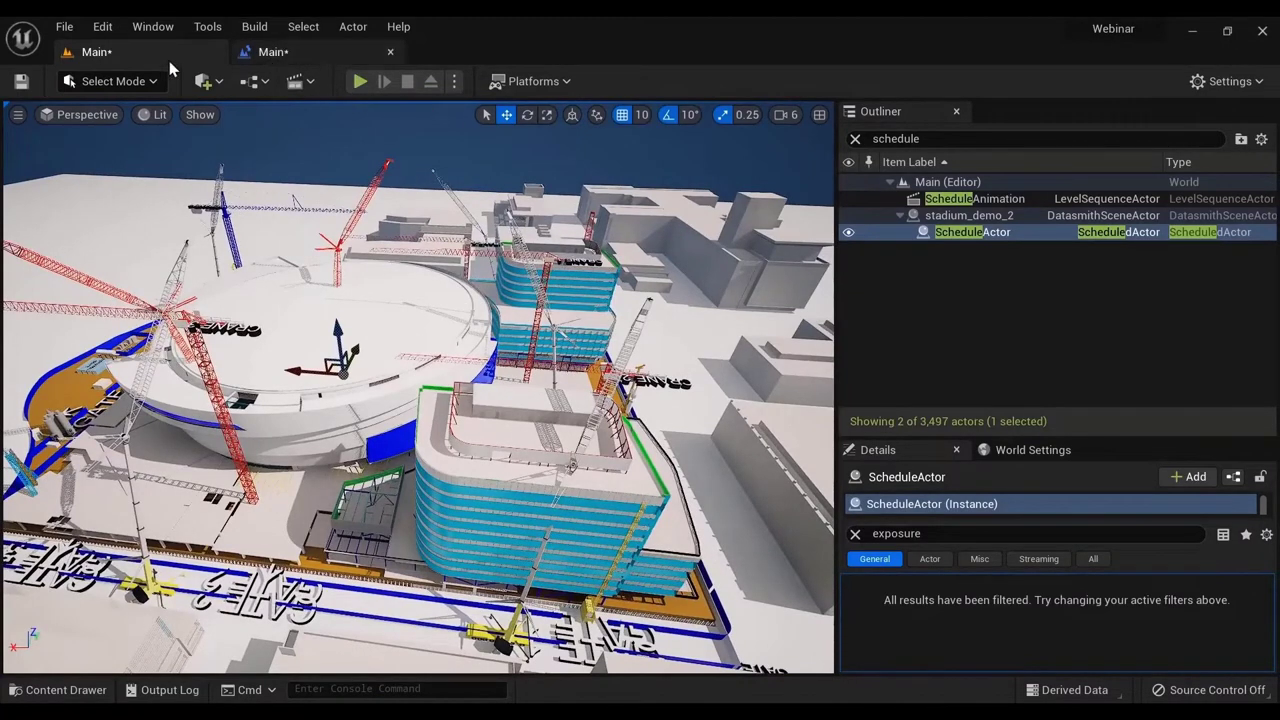
- Create a Widget Blueprint based on User Widget in the project's Content folder and name it TimelineWidget
{"action": "left_click", "coordinate": [60, 690]}
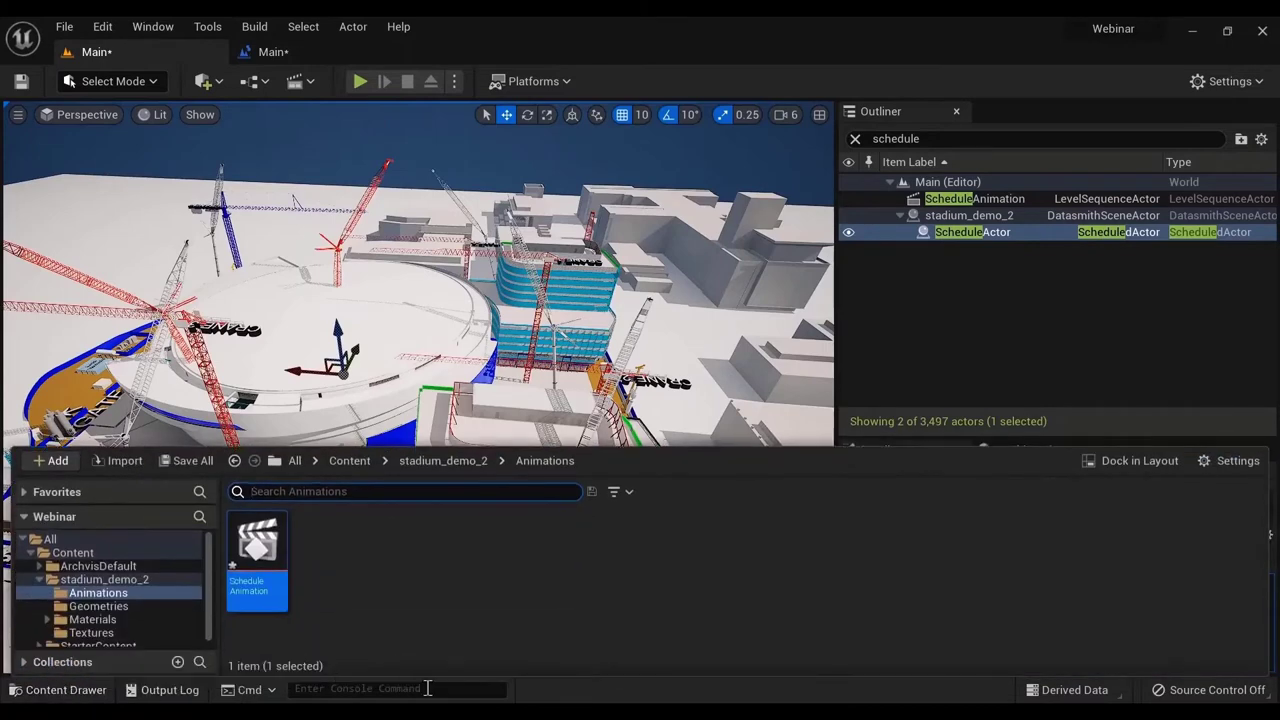
{"action": "right_click", "coordinate": [412, 585]}
{"action": "left_click", "coordinate": [336, 550]}
{"action": "left_click", "coordinate": [349, 460]}
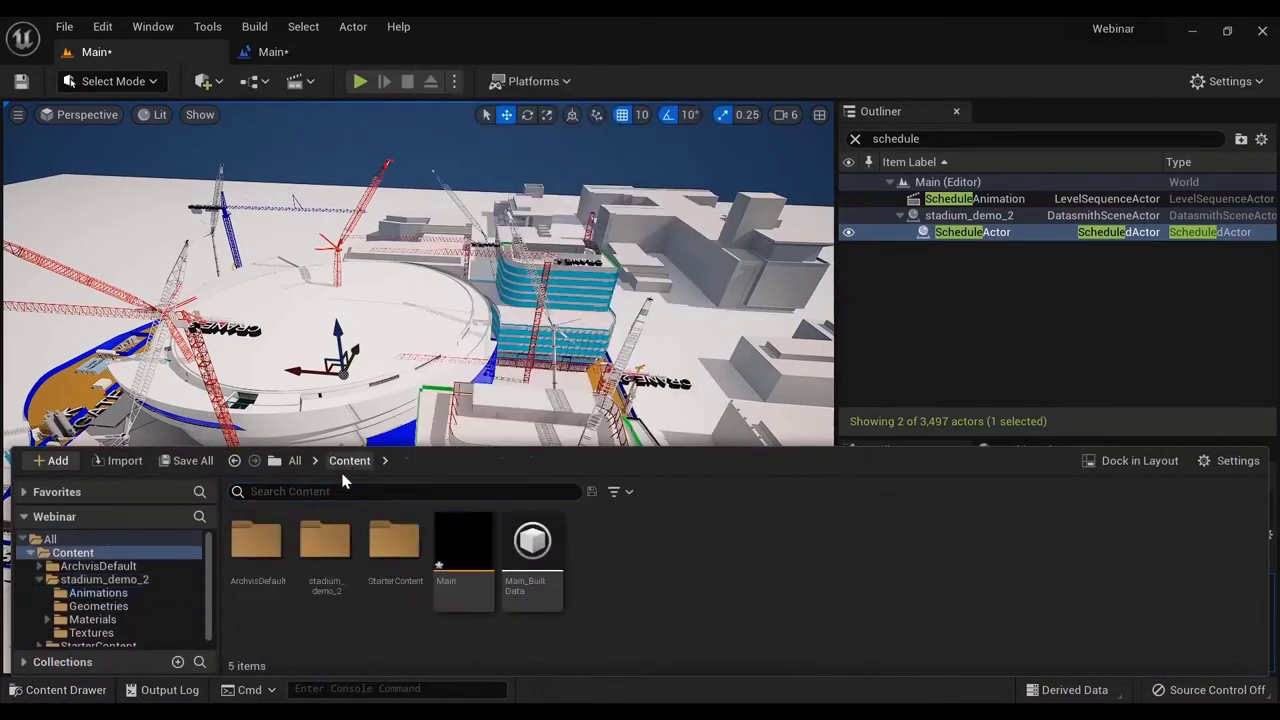
{"action": "right_click", "coordinate": [650, 608]}
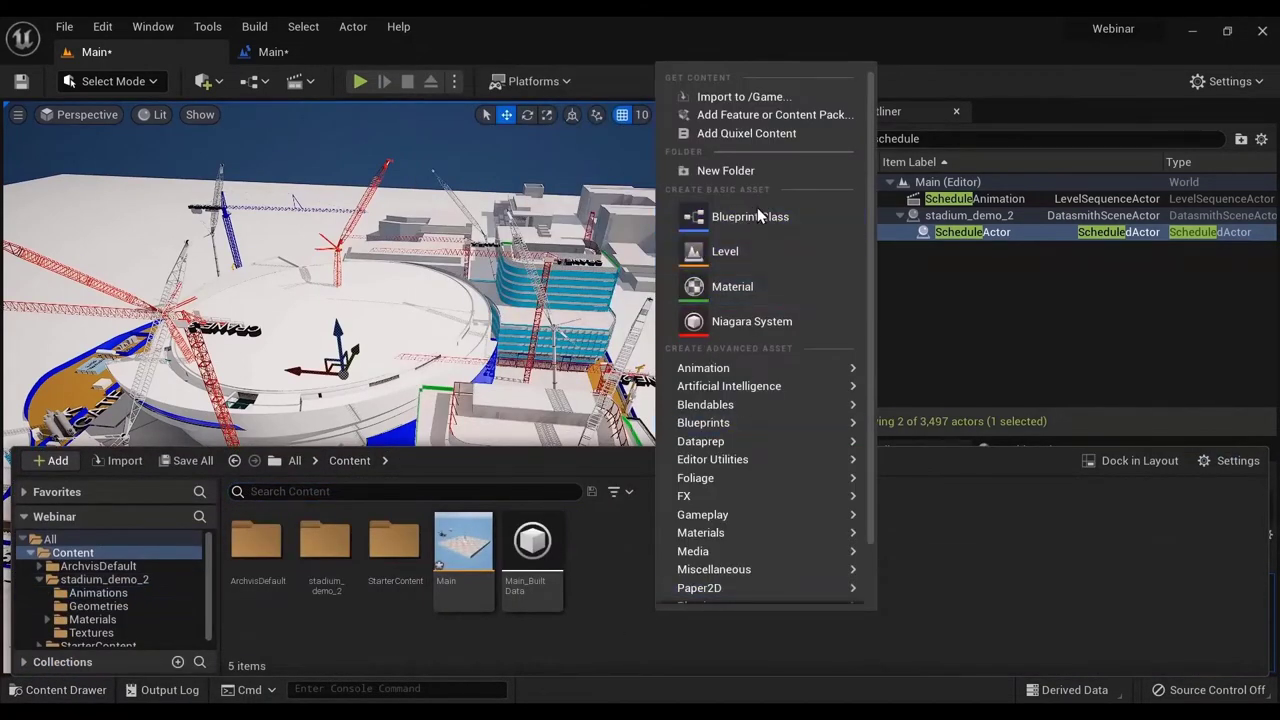
{"action": "scroll", "coordinate": [757, 566], "scroll_direction": "down", "scroll_amount": 2}
{"action": "mouse_move", "coordinate": [757, 557]}
{"action": "mouse_move", "coordinate": [745, 585]}
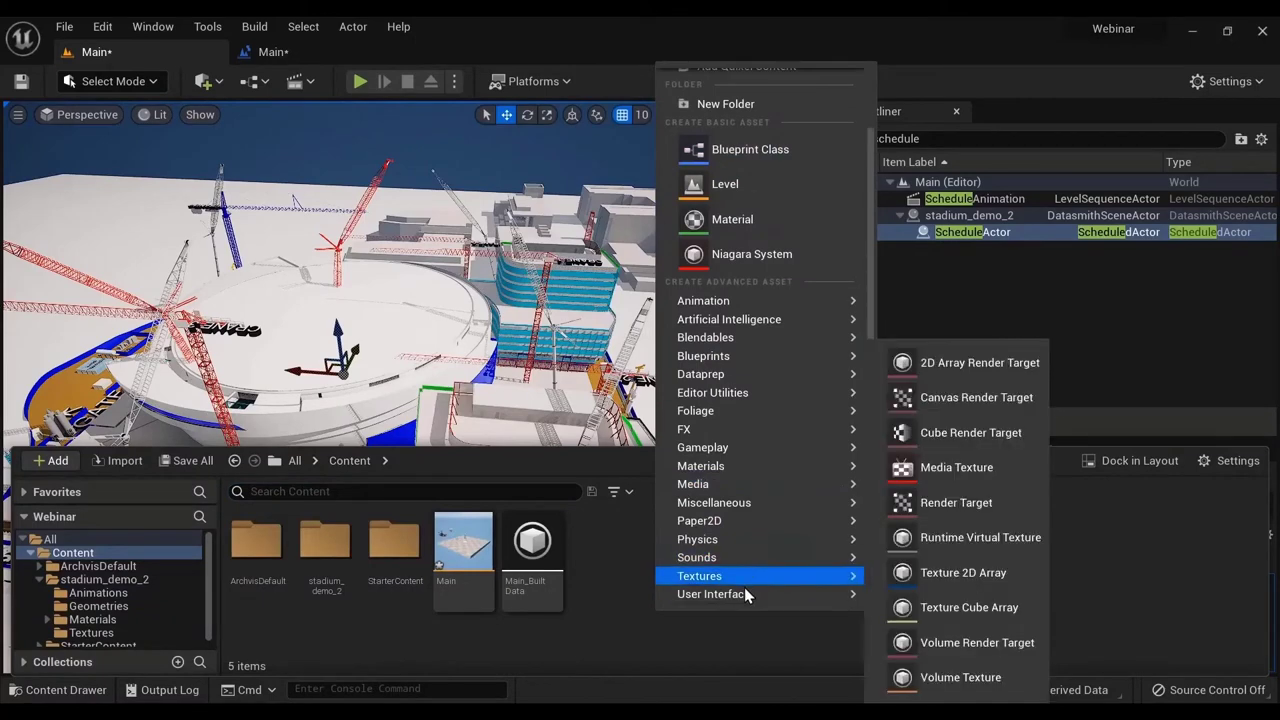
{"action": "left_click", "coordinate": [960, 677]}
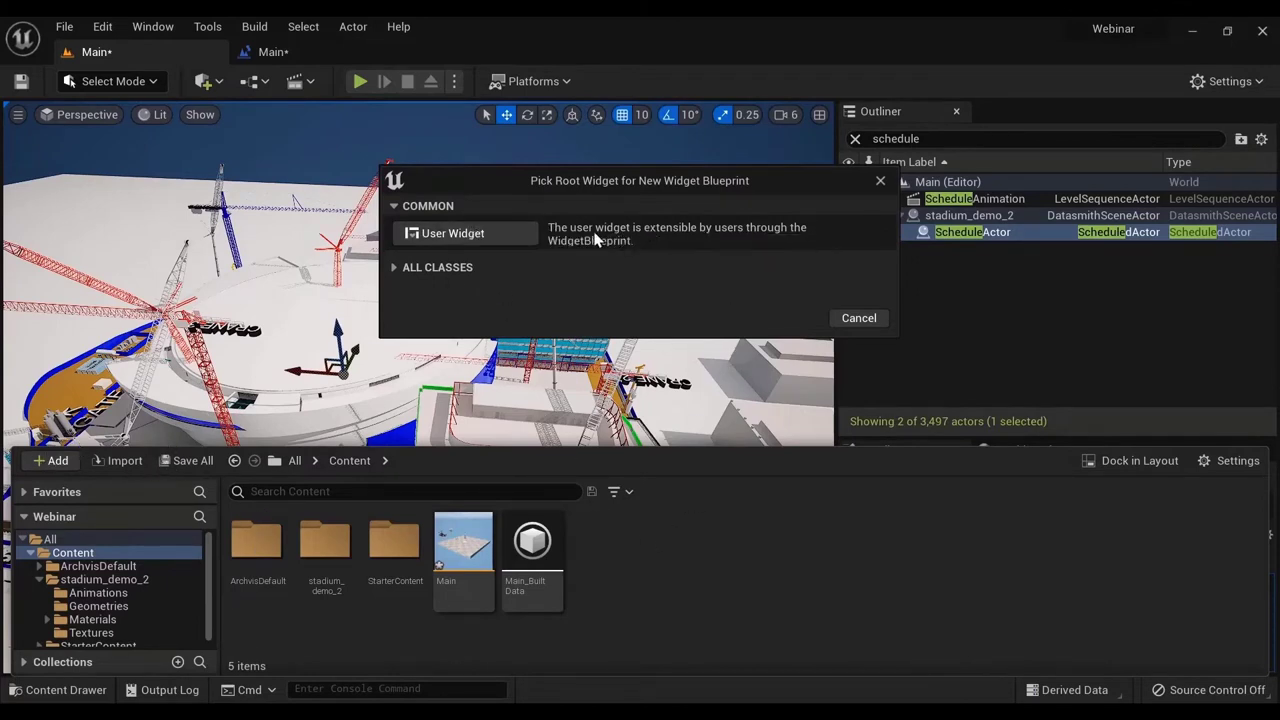
{"action": "left_click", "coordinate": [500, 235]}
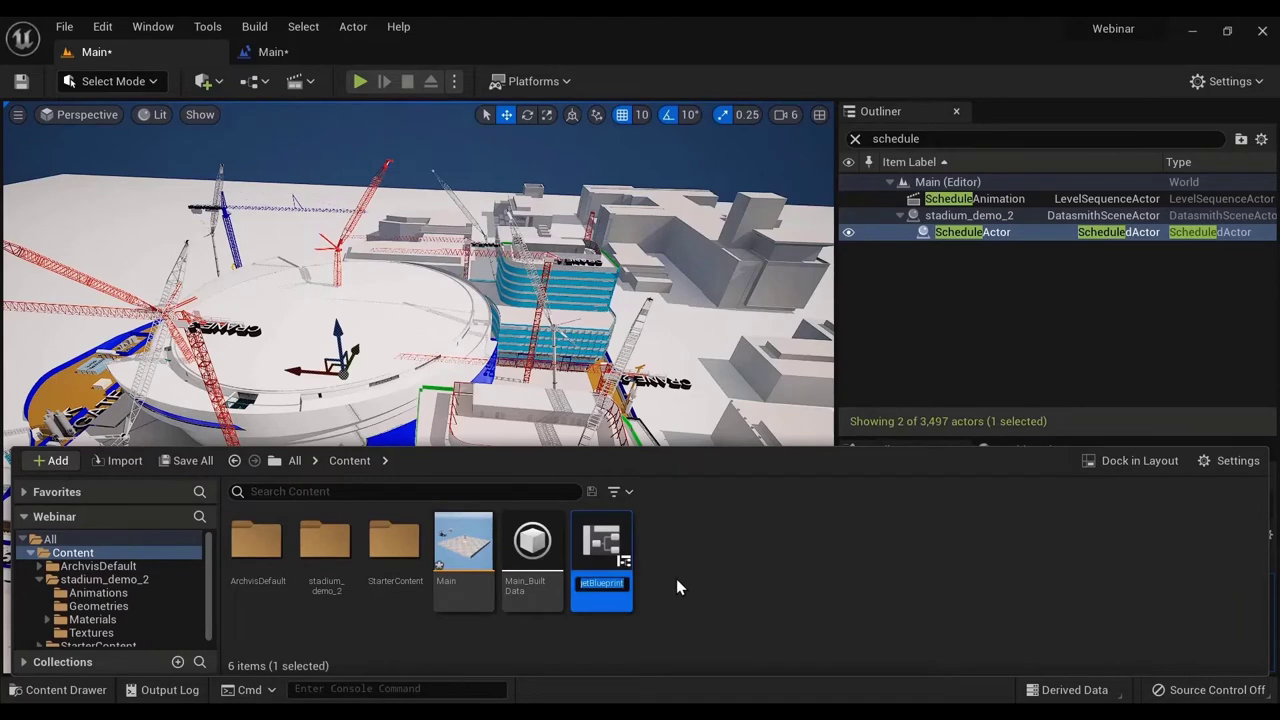
{"action": "type", "text": "TimelineWidget"}
{"action": "key", "text": "Return"}
- Create a Blueprint Class with HUD as its parent in the Content folder and name it MyHUD
{"action": "right_click", "coordinate": [676, 578]}
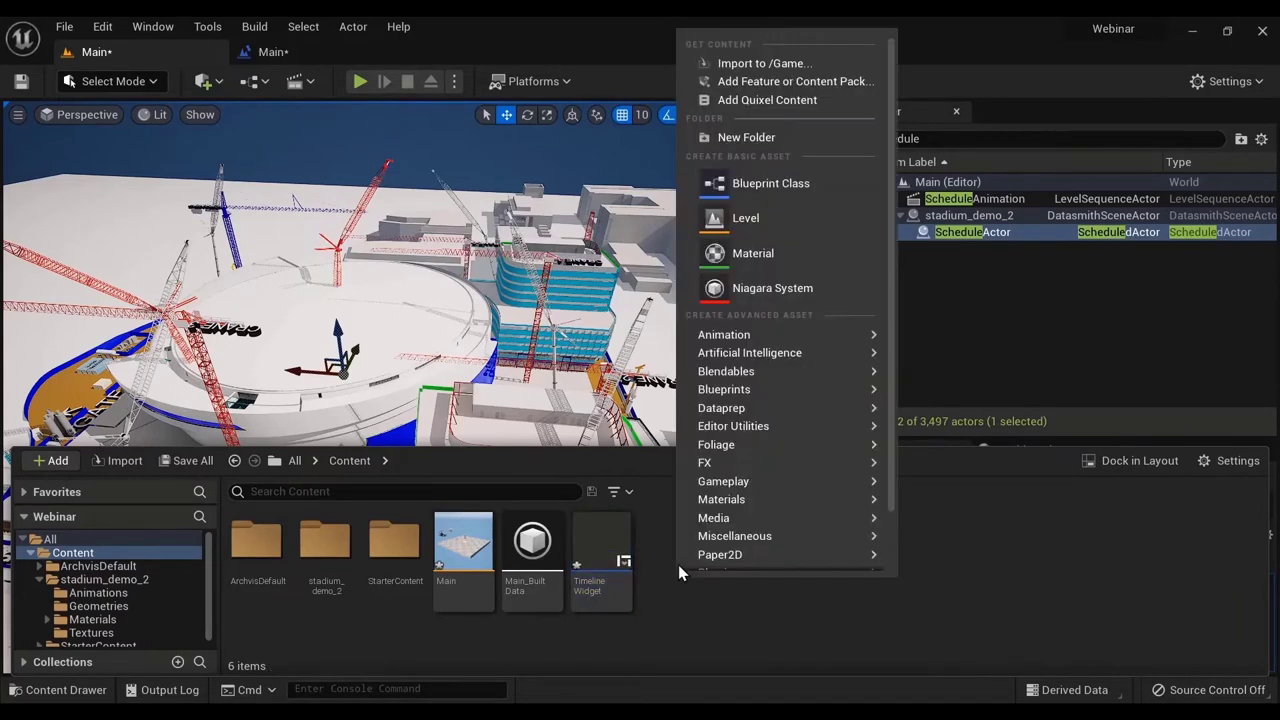
{"action": "left_click", "coordinate": [760, 186]}
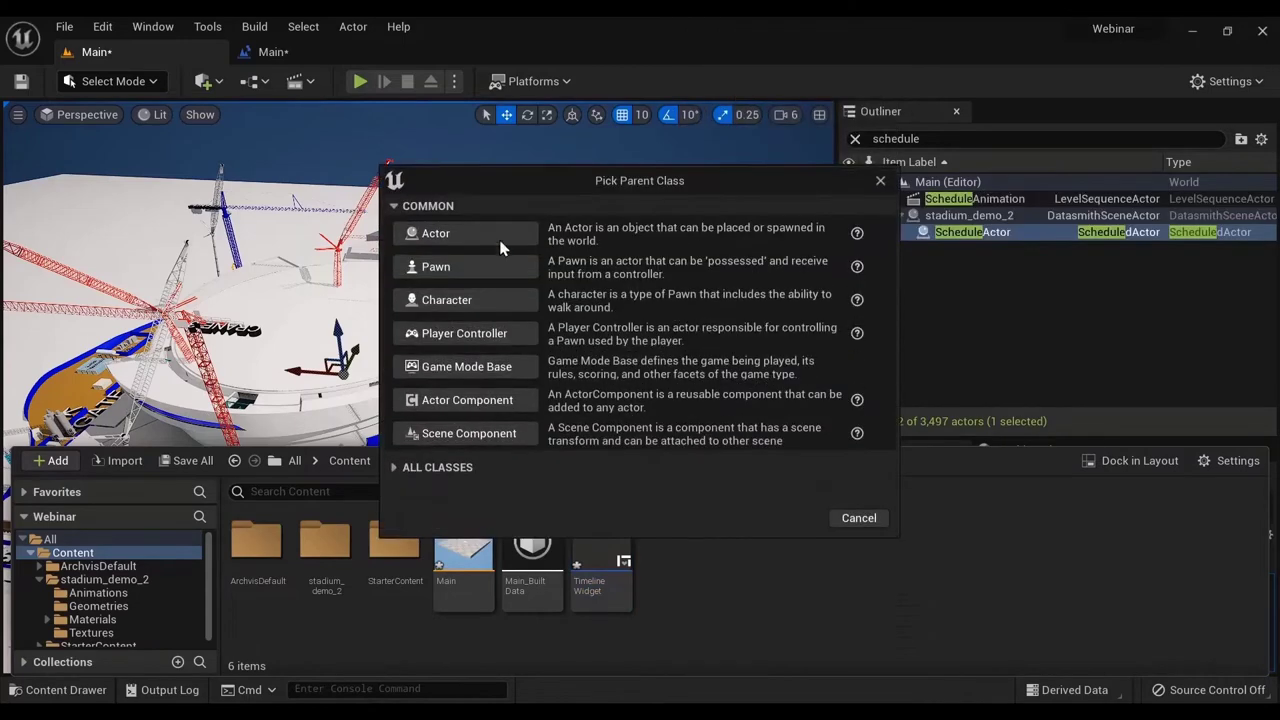
{"action": "left_click", "coordinate": [437, 468]}
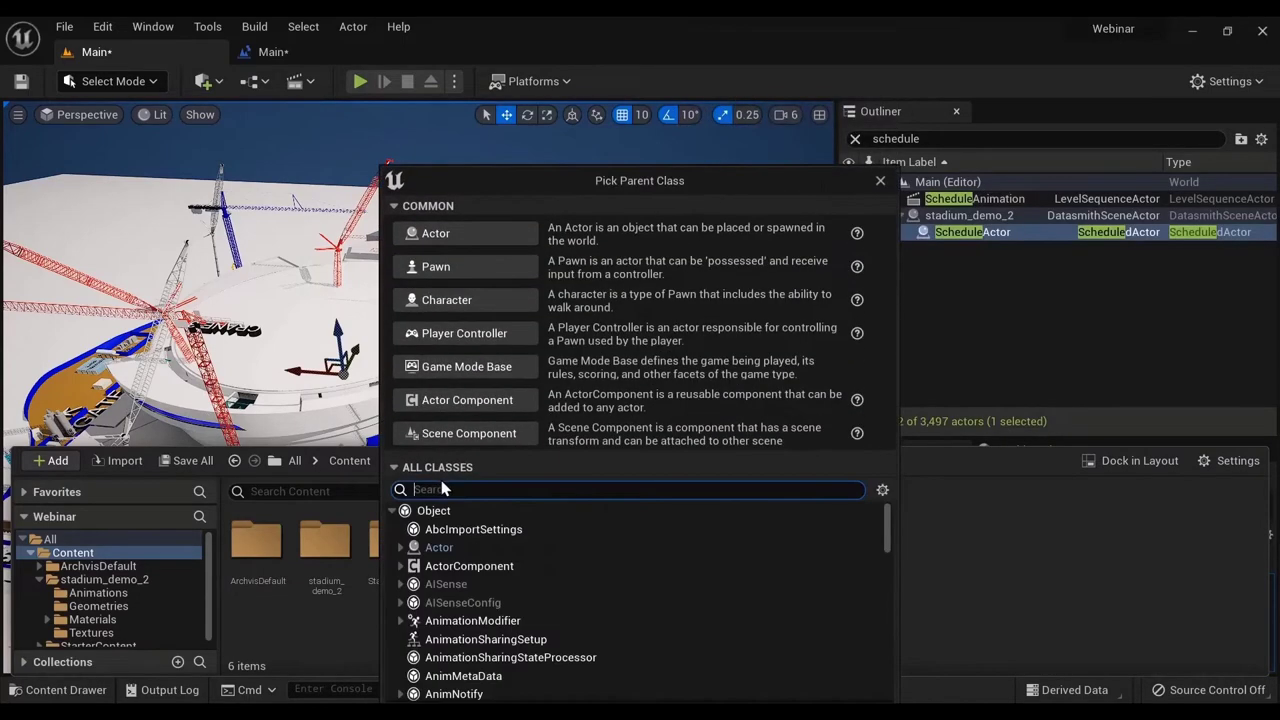
{"action": "left_click", "coordinate": [485, 547]}
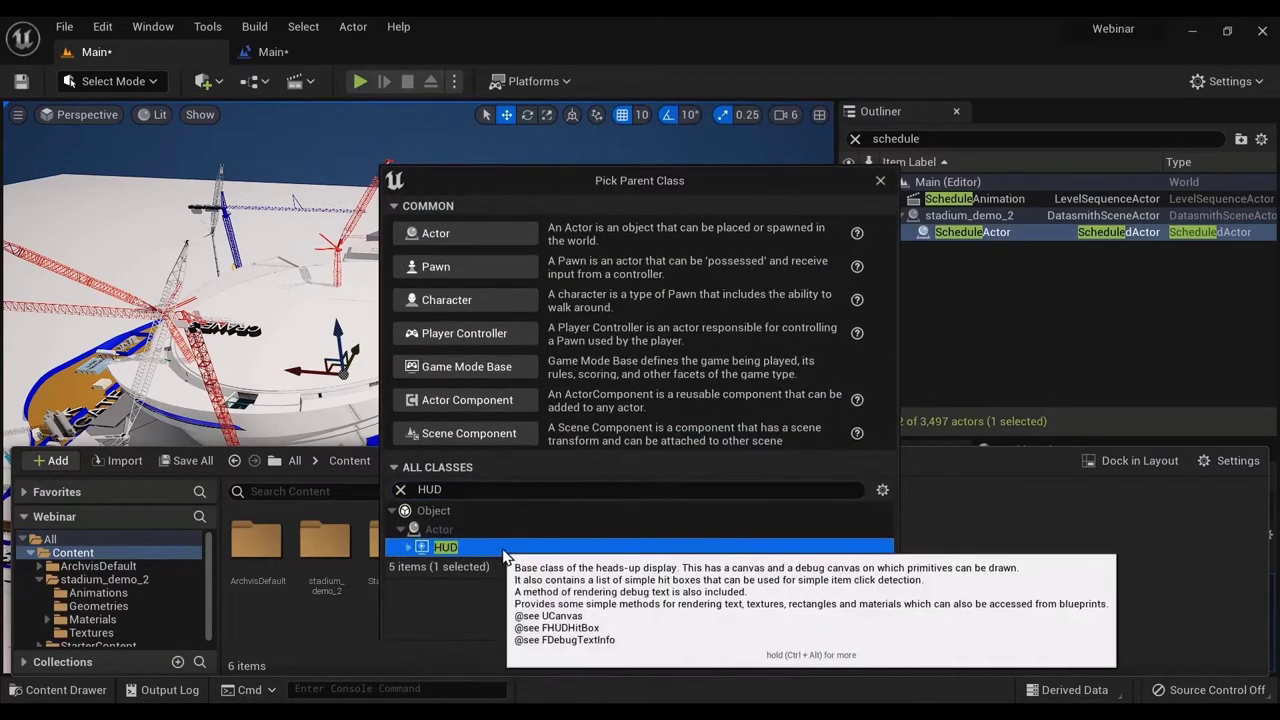
{"action": "left_click", "coordinate": [808, 624]}
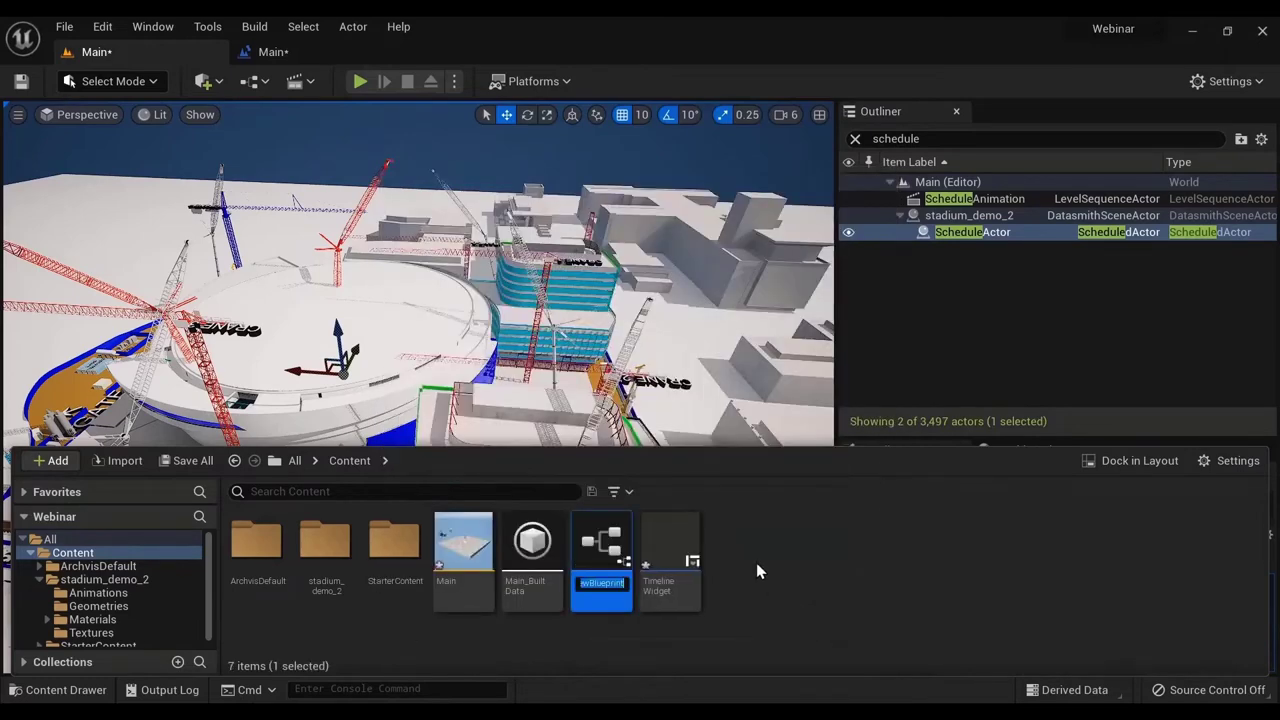
{"action": "key", "text": "Return"}
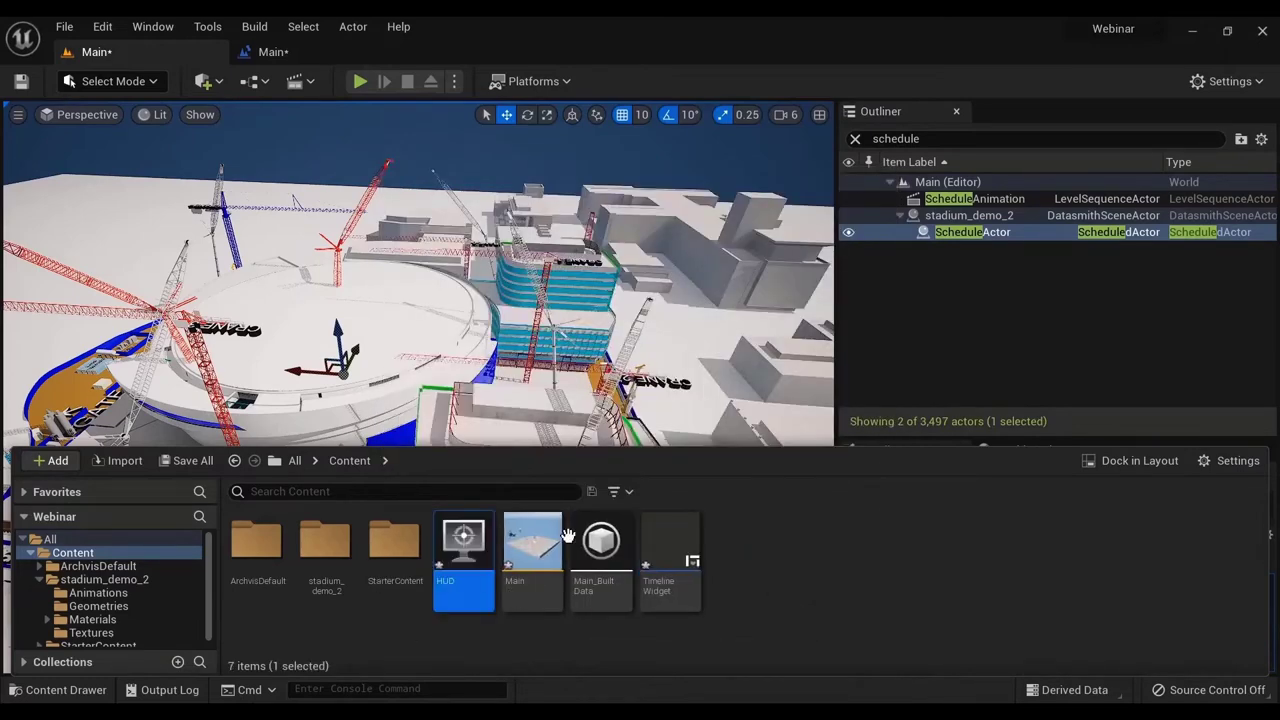
{"action": "key", "text": "F2"}
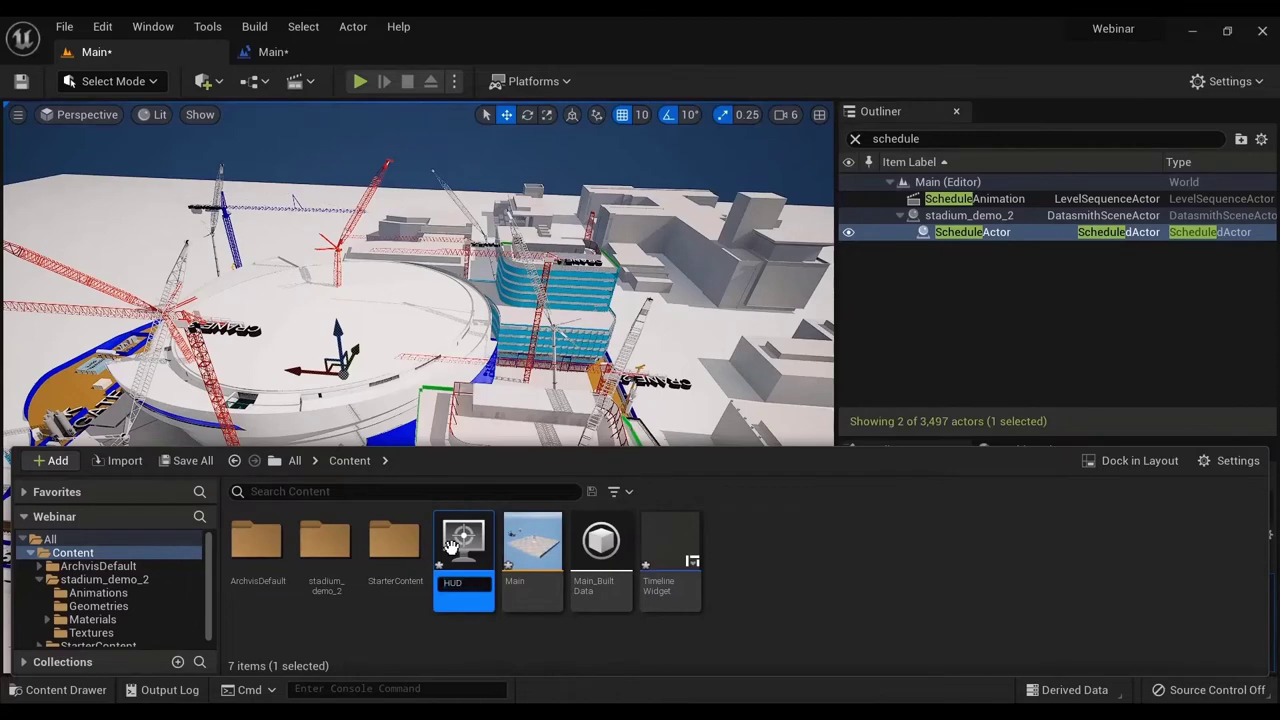
{"action": "key", "text": "Return"}
- Create a Blueprint Class based on Game Mode Base in the Content folder and name it MyGameMode
{"action": "right_click", "coordinate": [834, 586]}
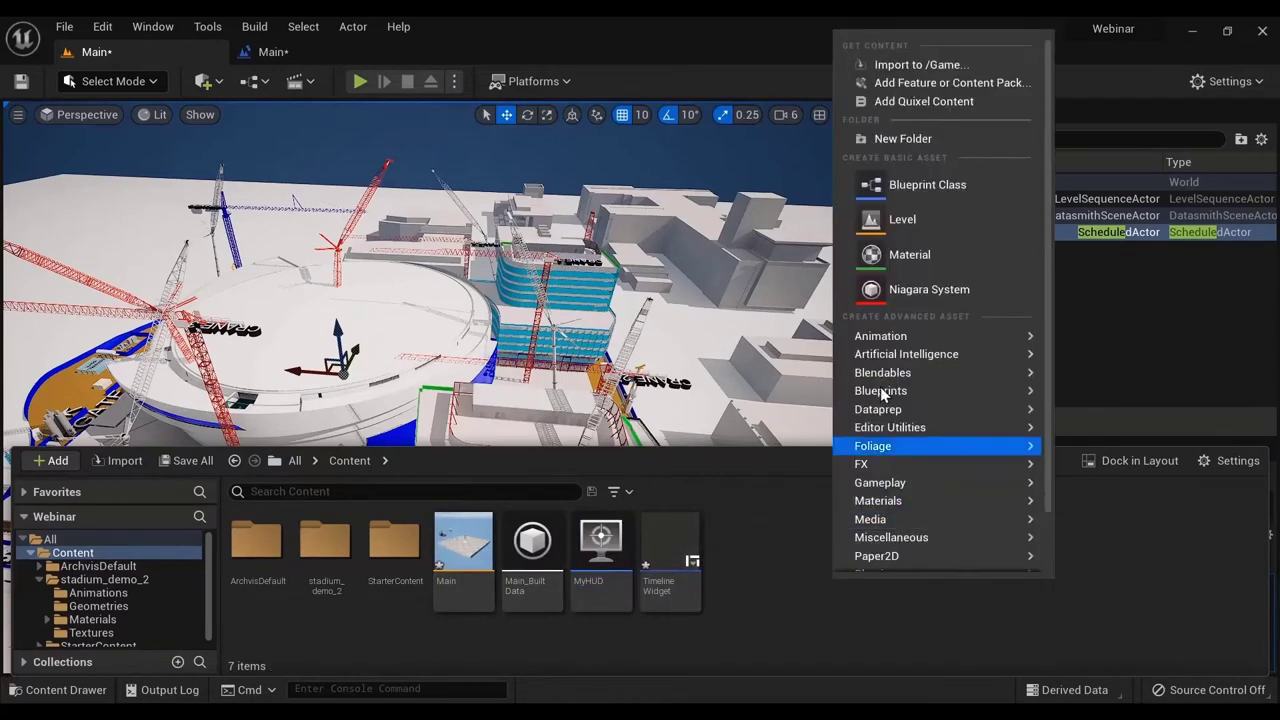
{"action": "left_click", "coordinate": [925, 186]}
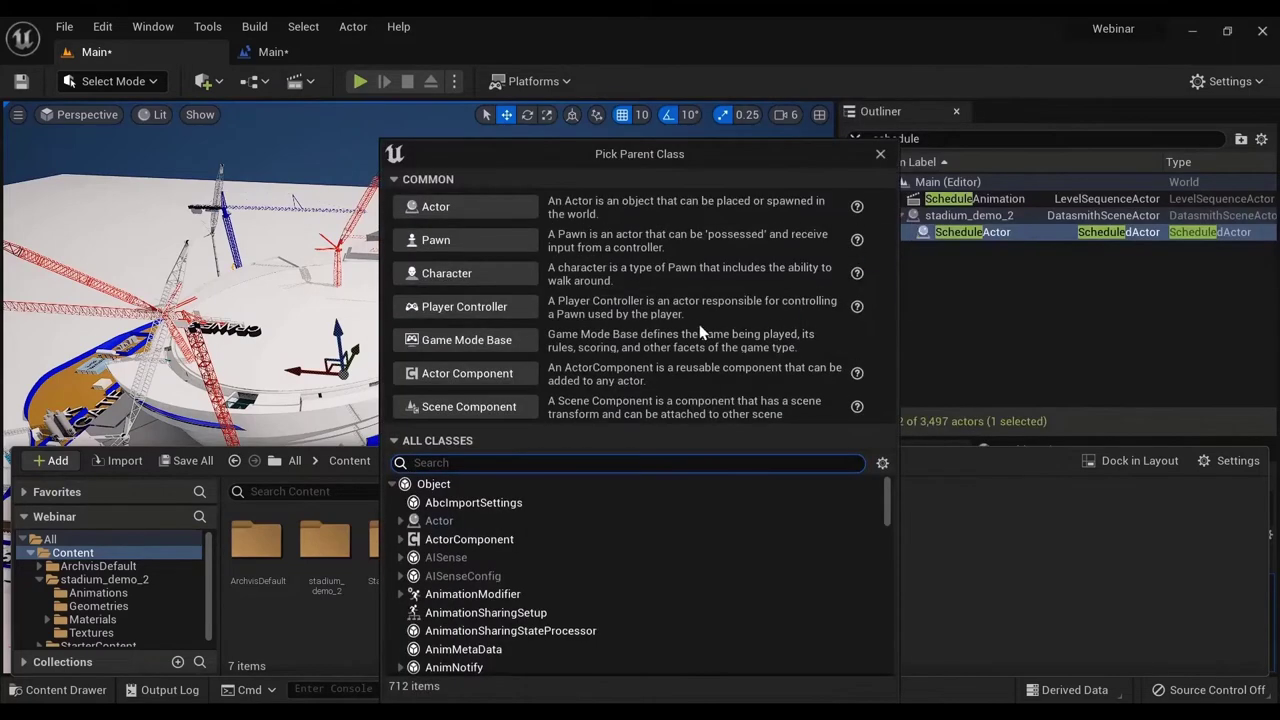
{"action": "left_click", "coordinate": [491, 340]}
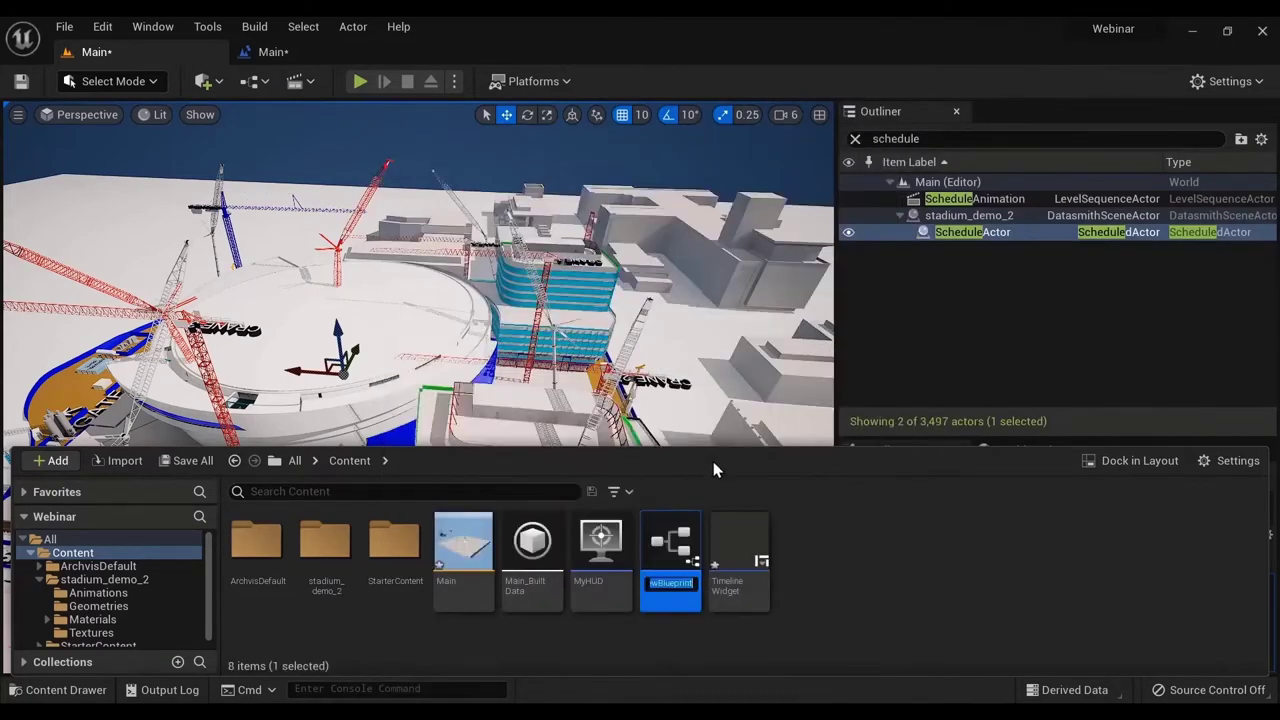
{"action": "type", "text": "MyGameMode"}
{"action": "key", "text": "Return"}
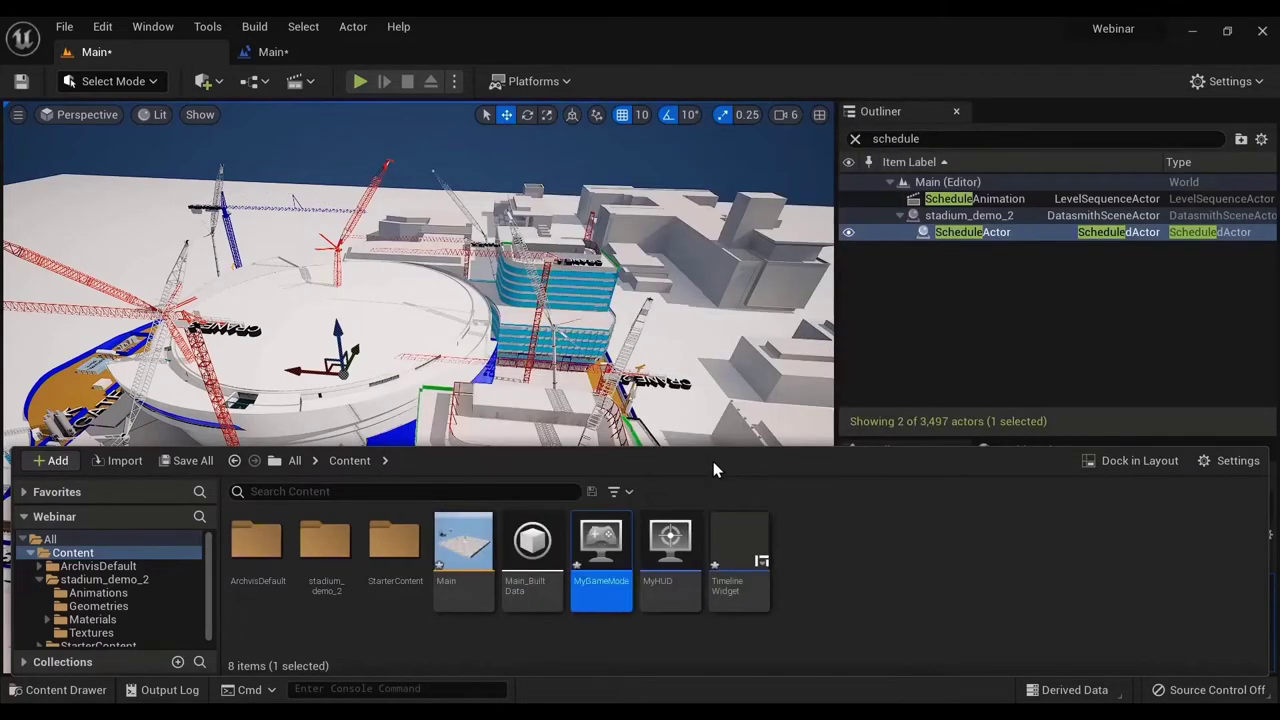
- Create a Blueprint Class based on Player Controller in the Content folder and name it MyController
{"action": "right_click", "coordinate": [873, 584]}
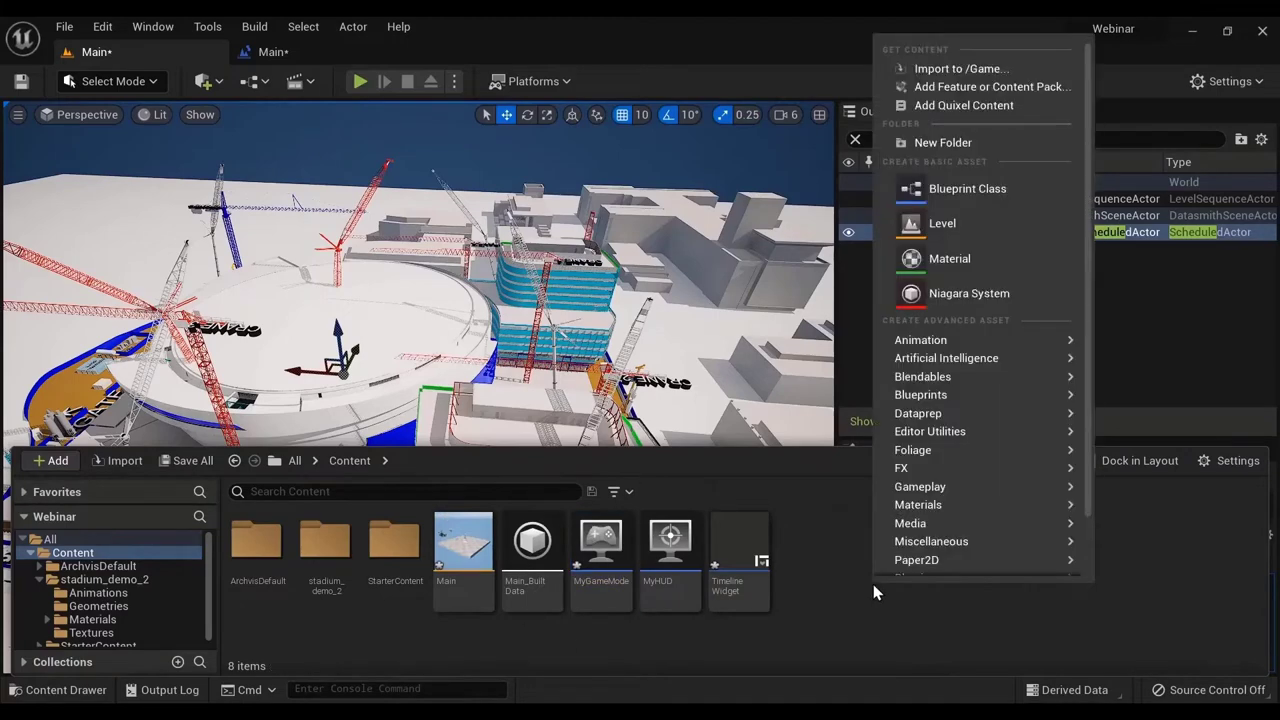
{"action": "left_click", "coordinate": [956, 200]}
{"action": "left_click", "coordinate": [460, 340]}
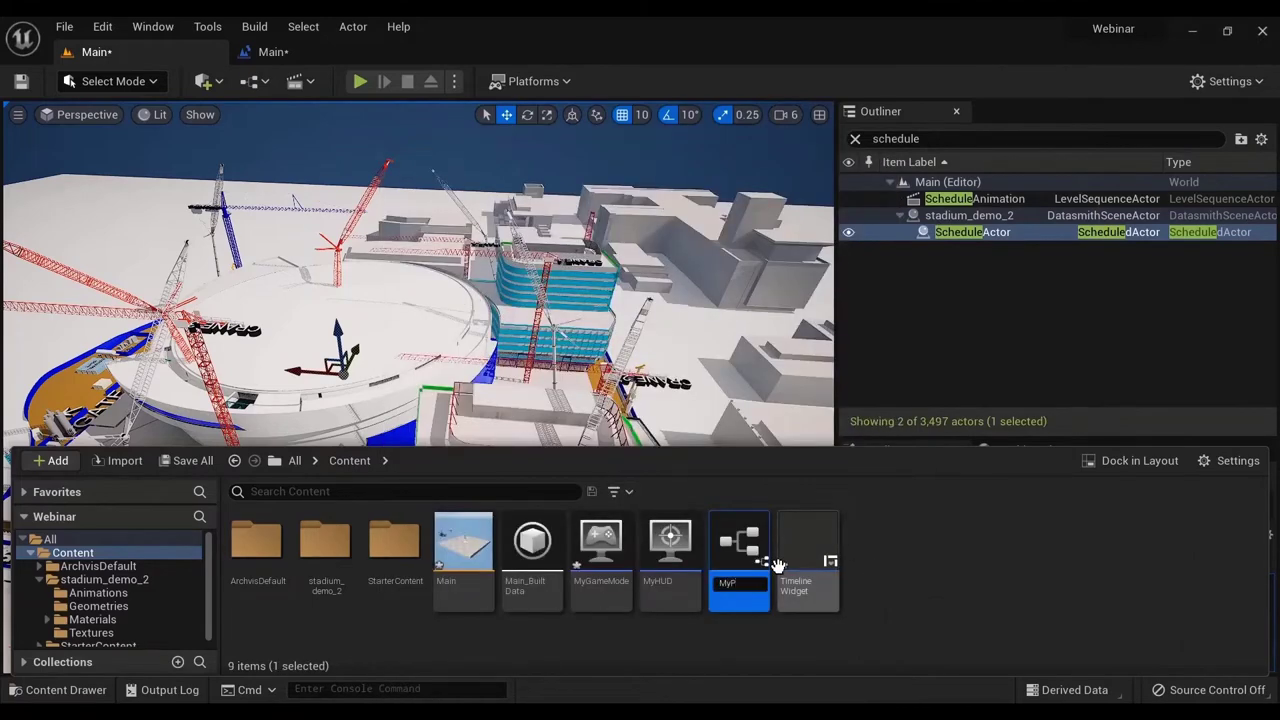
{"action": "type", "text": "MyController"}
{"action": "key", "text": "Return"}
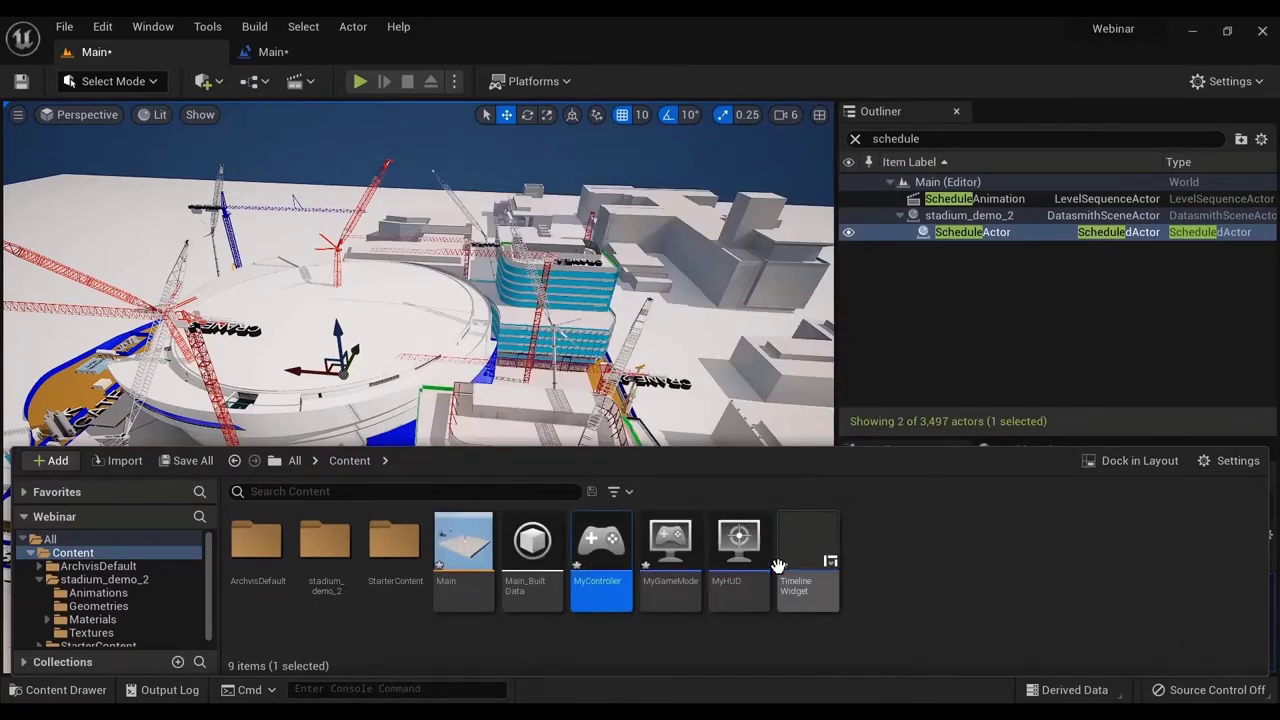
{"action": "left_click", "coordinate": [905, 570]}
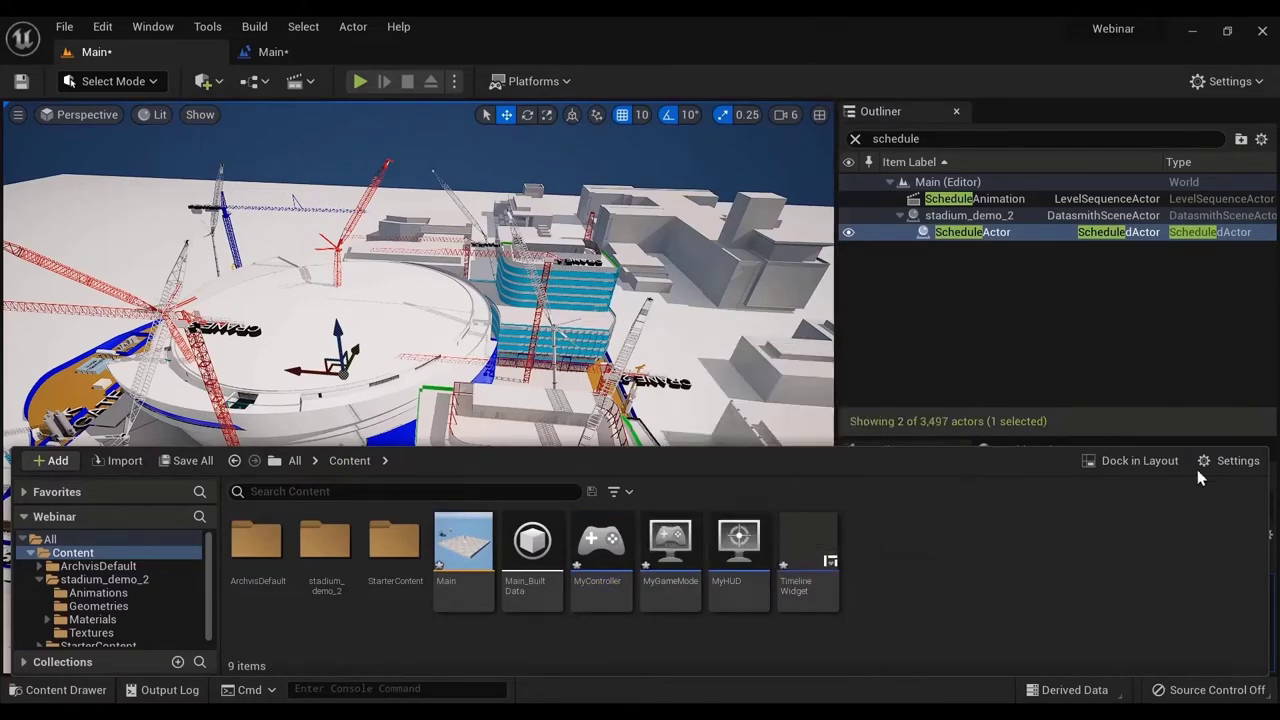
- Set the level's GameMode Override to MyGameMode in the World Settings
{"action": "left_click", "coordinate": [38, 689]}
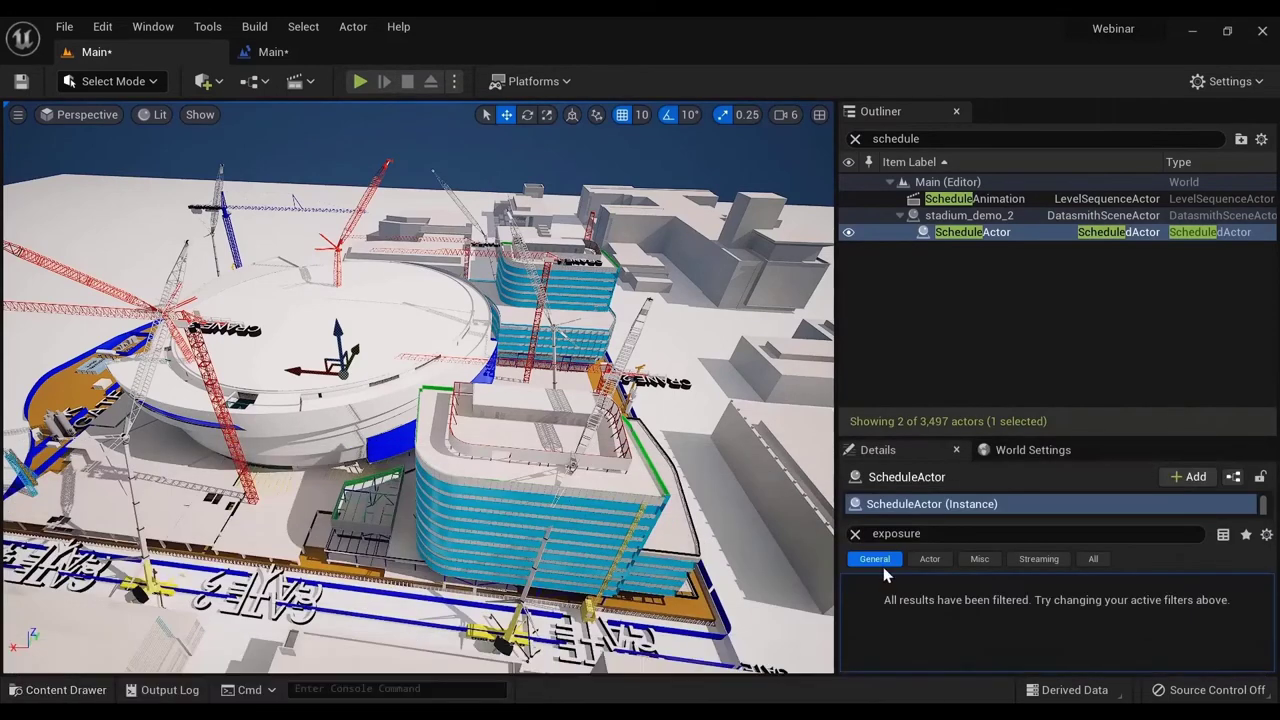
{"action": "left_click", "coordinate": [1030, 451]}
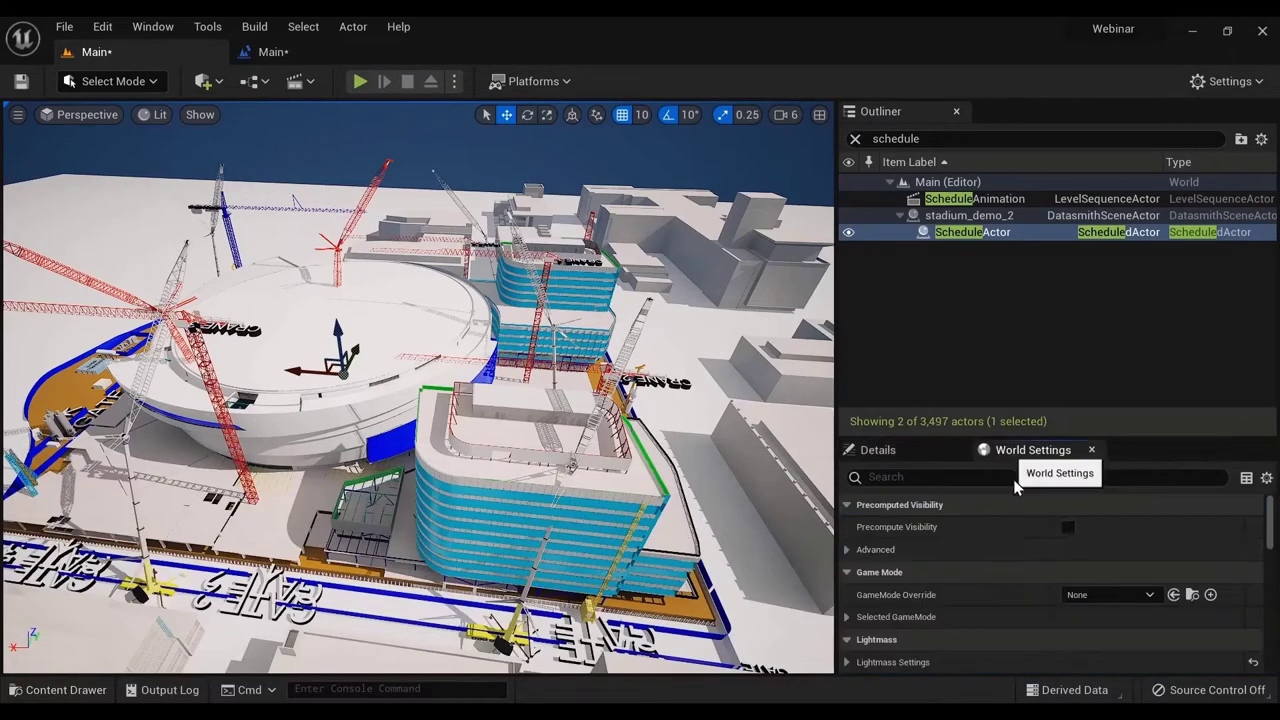
{"action": "left_click", "coordinate": [1118, 600]}
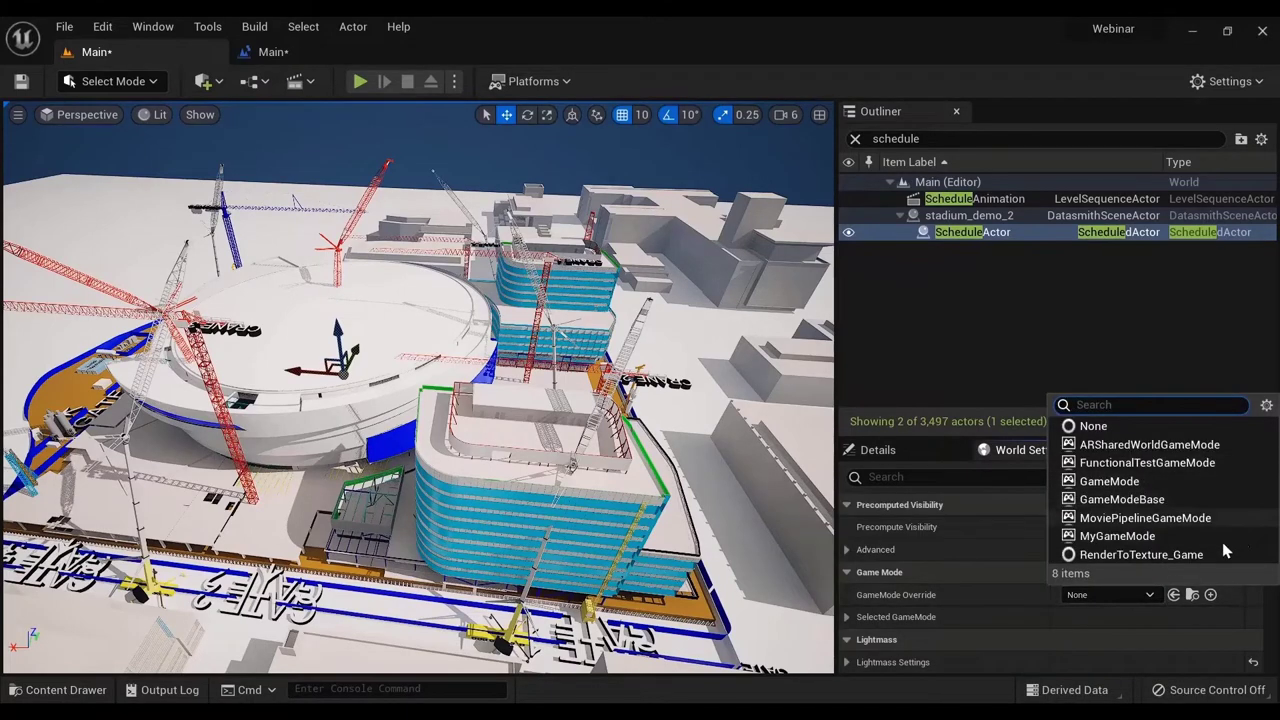
{"action": "left_click", "coordinate": [1160, 540]}
- Set the selected game mode's HUD Class to MyHUD and its Player Controller Class to MyController
{"action": "scroll", "coordinate": [1082, 601], "scroll_direction": "down", "scroll_amount": 1}
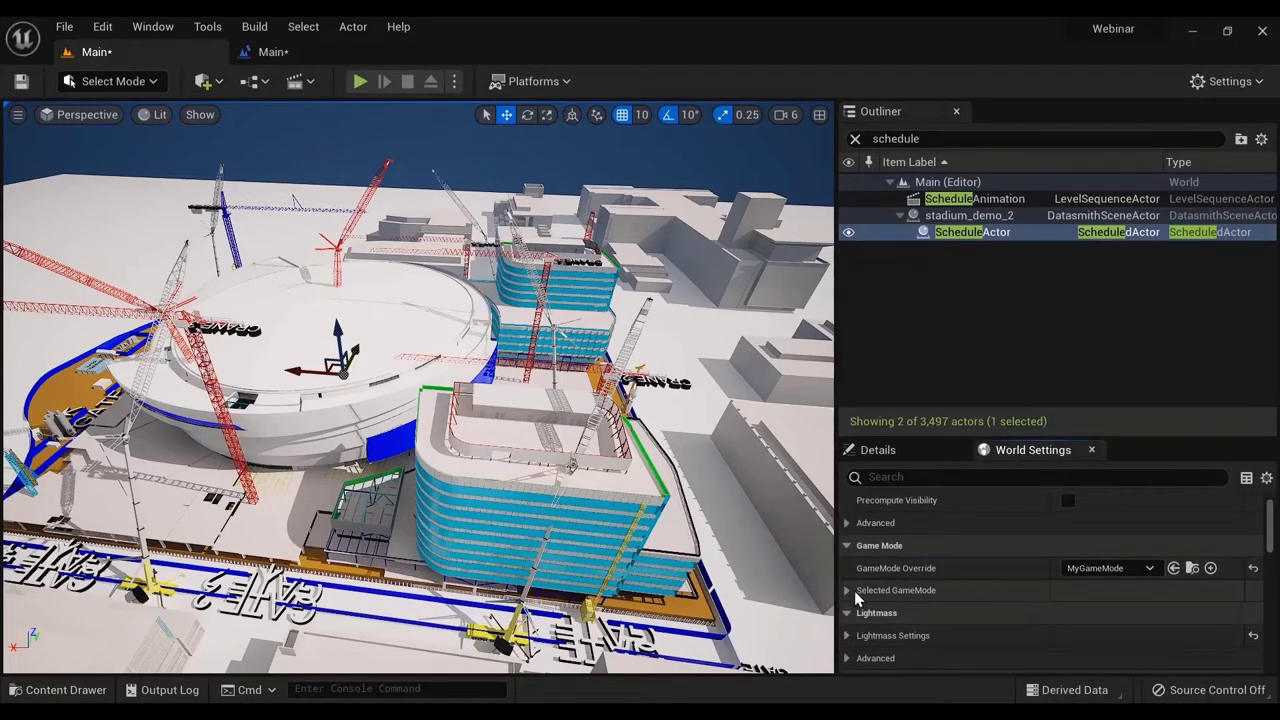
{"action": "left_click", "coordinate": [846, 591]}
{"action": "scroll", "coordinate": [1061, 548], "scroll_direction": "down", "scroll_amount": 3}
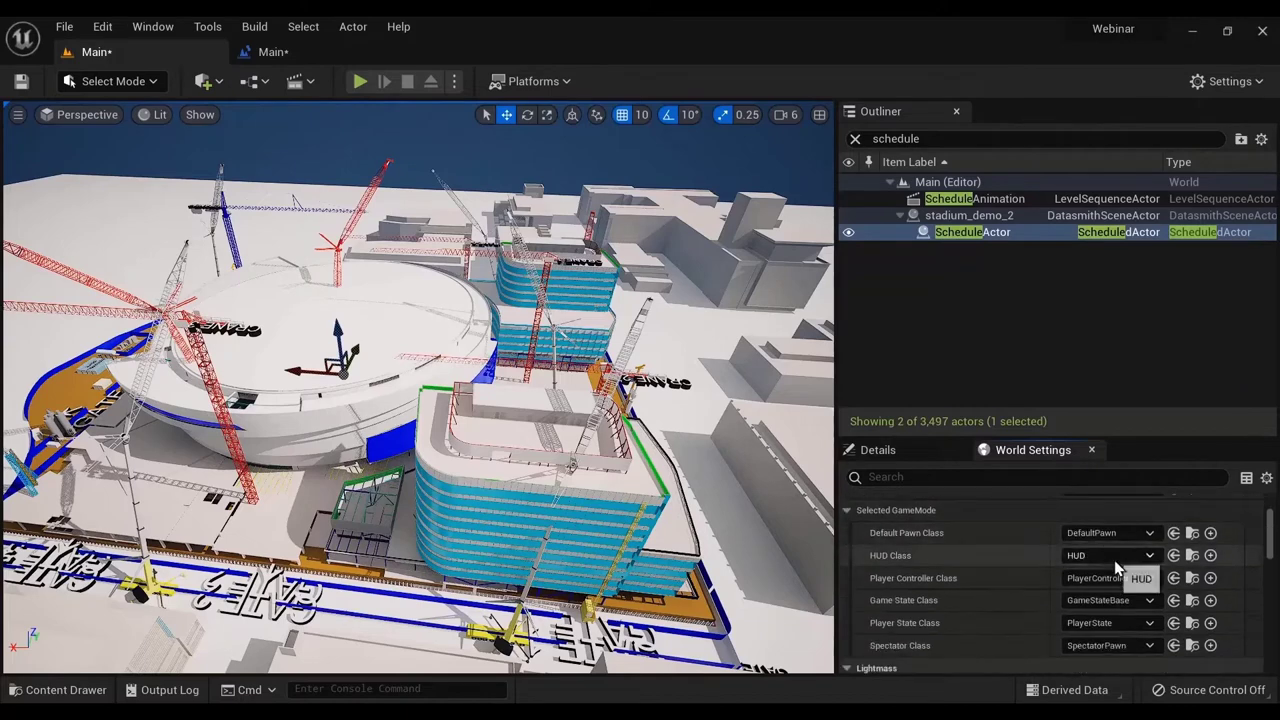
{"action": "left_click", "coordinate": [1112, 556]}
{"action": "left_click", "coordinate": [1105, 632]}
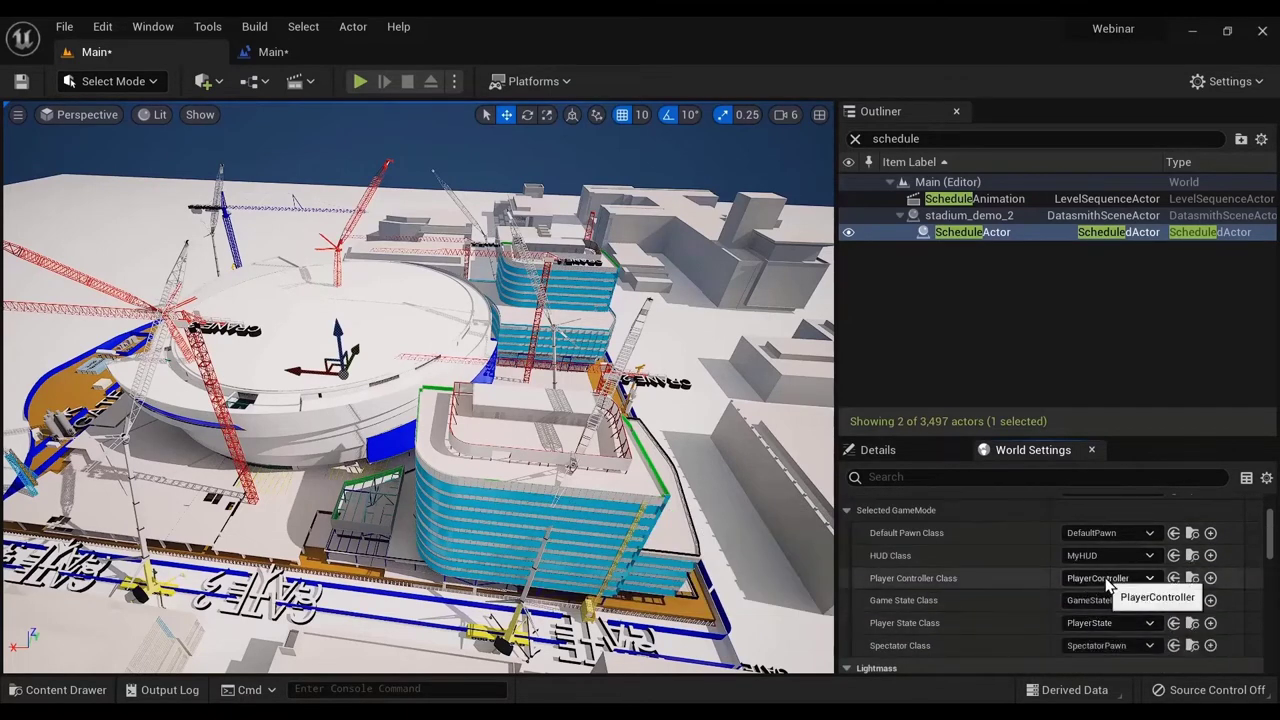
{"action": "left_click", "coordinate": [1112, 580]}
{"action": "left_click", "coordinate": [1120, 521]}
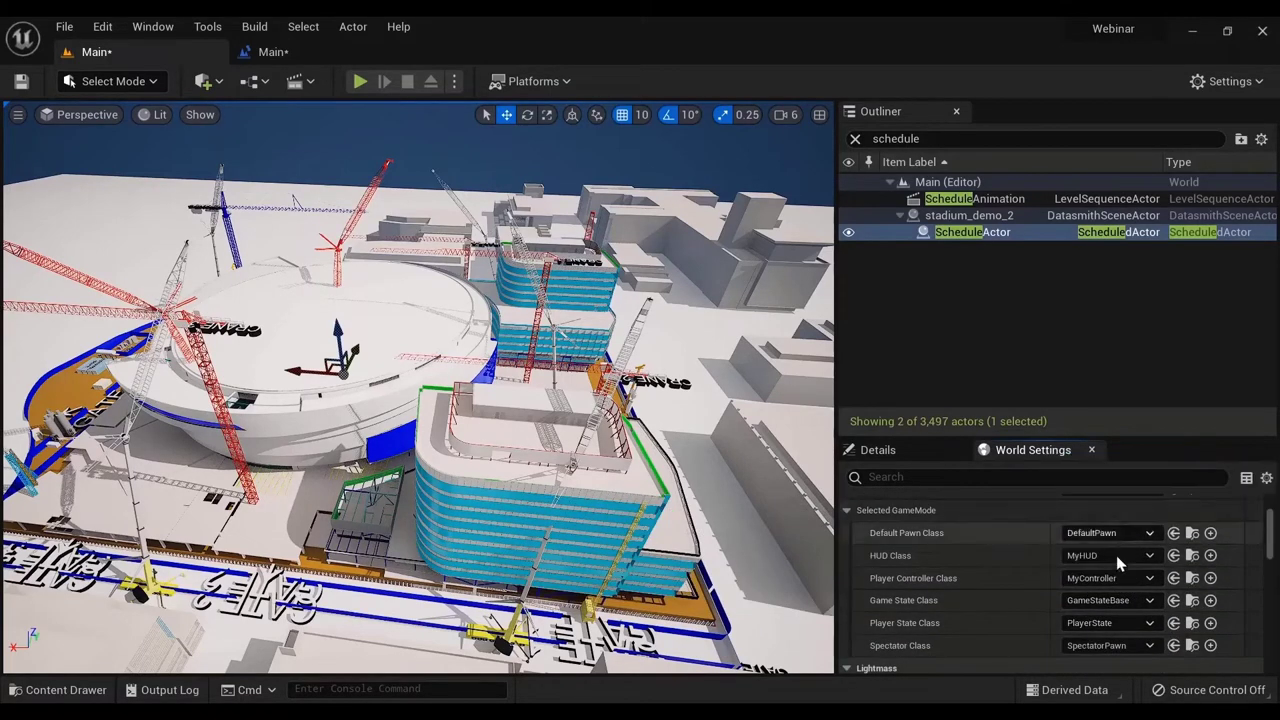
{"action": "right_click_drag", "start_coordinate": [542, 376], "coordinate": [515, 330]}
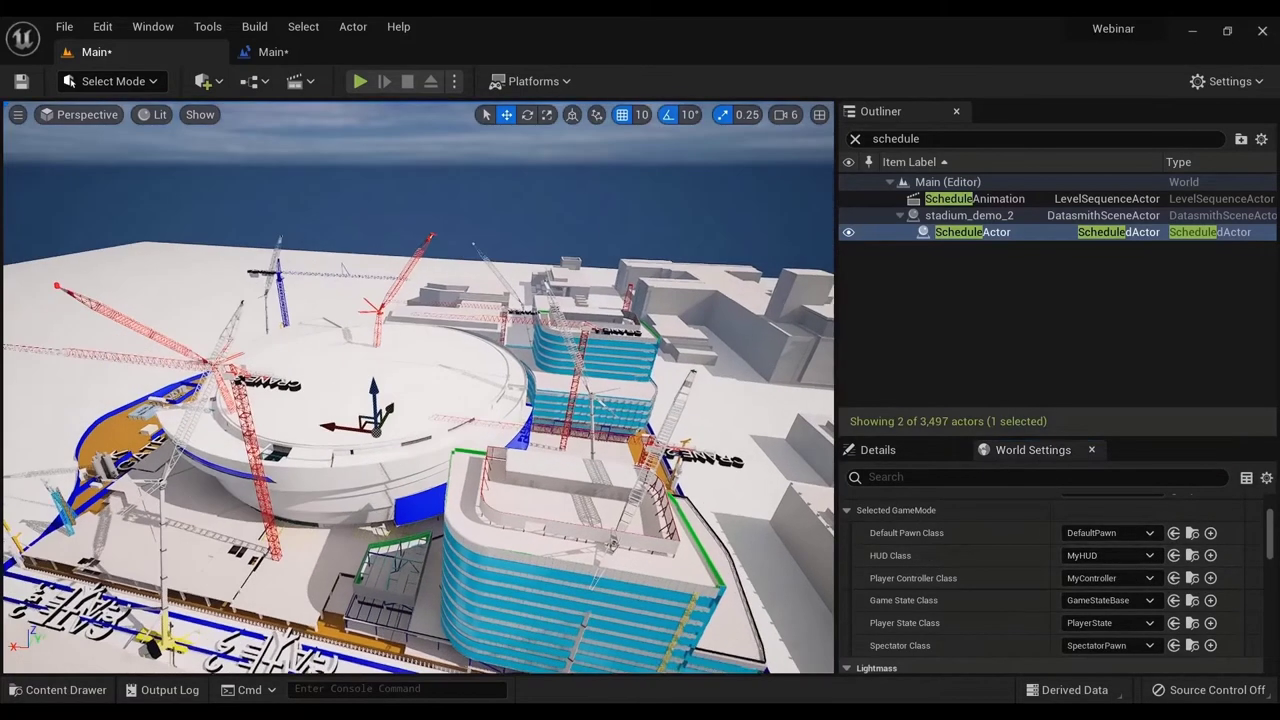
{"action": "right_click_drag", "start_coordinate": [708, 381], "coordinate": [726, 409]}
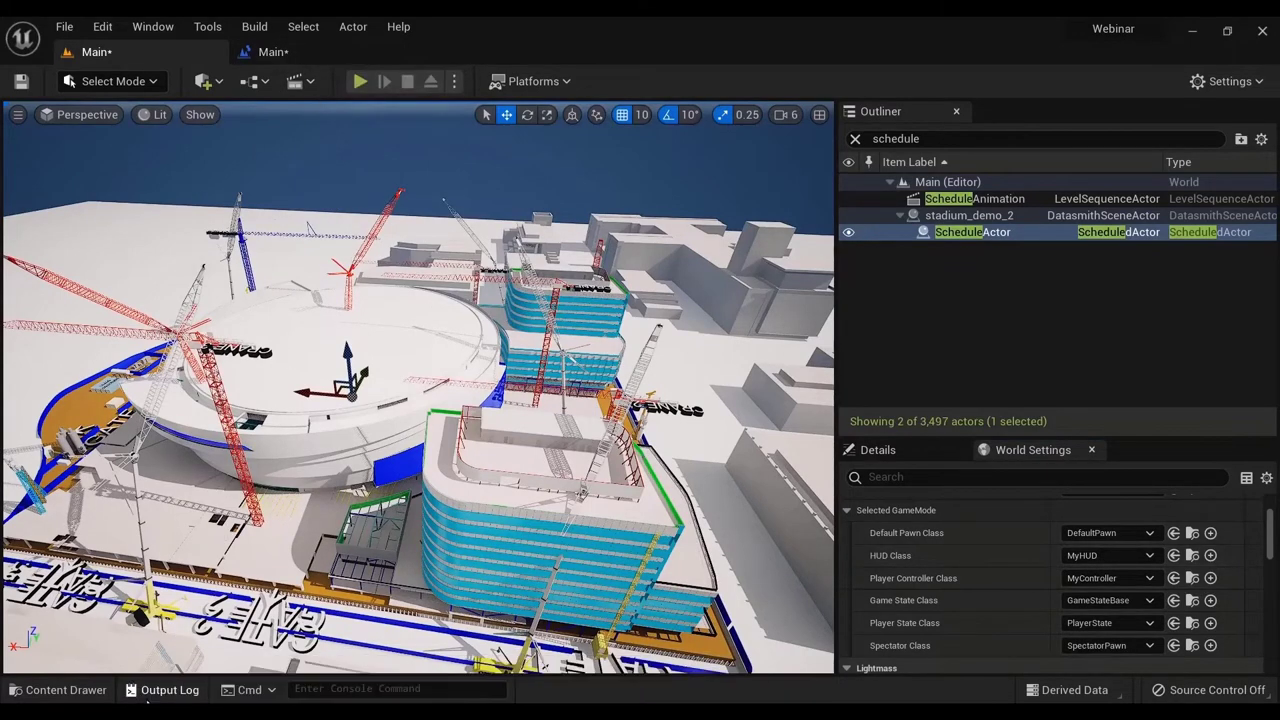
- Open the MyHUD Blueprint from the Content folder and show its Event Graph
{"action": "left_click", "coordinate": [88, 690]}
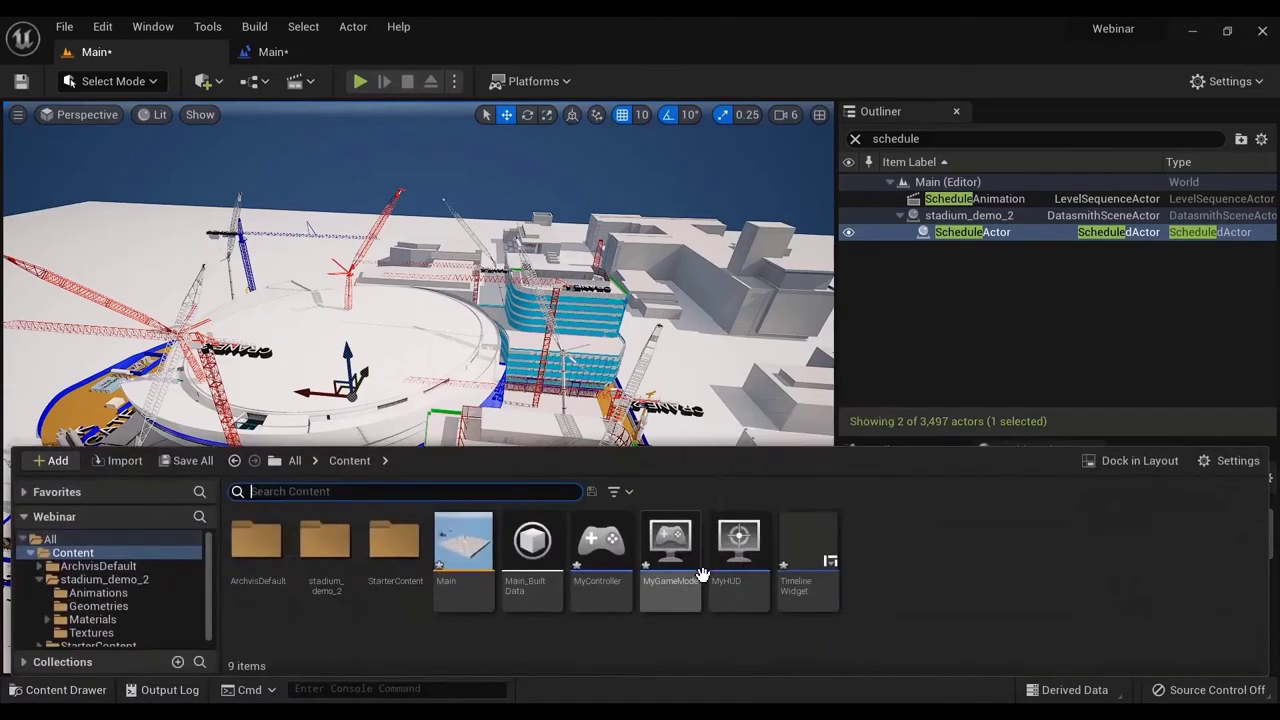
{"action": "double_click", "coordinate": [738, 548]}
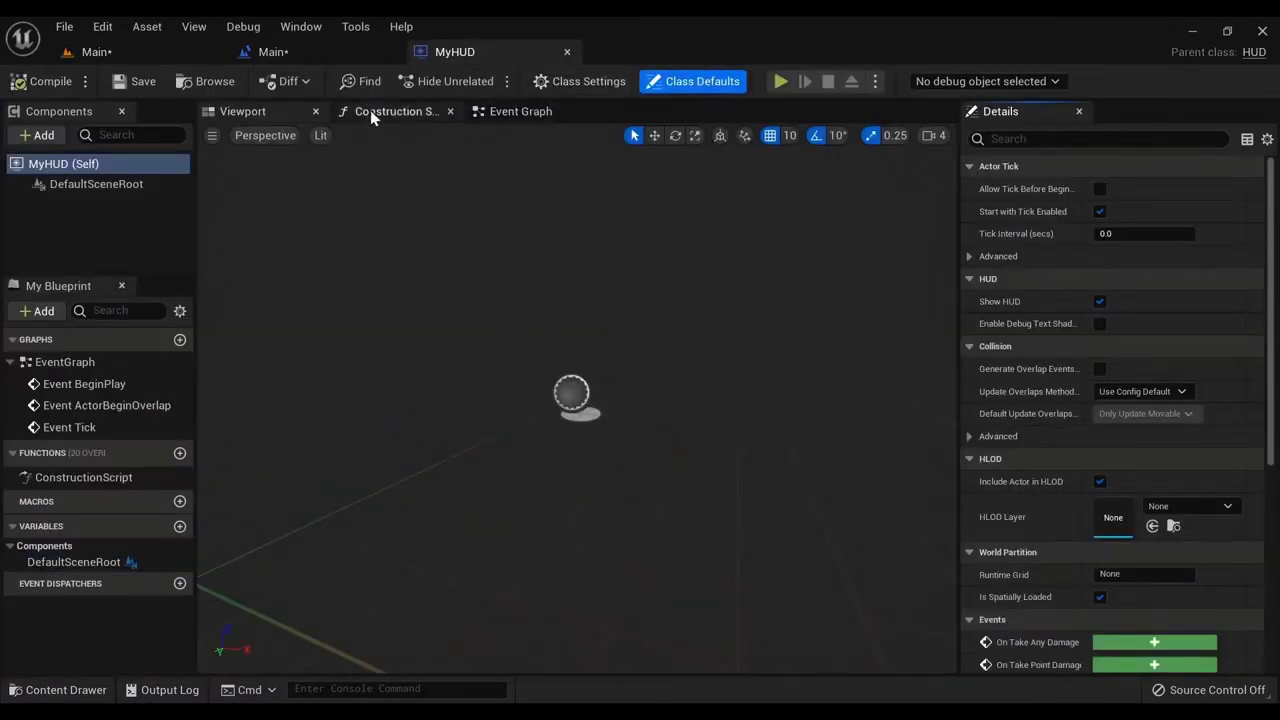
{"action": "left_click", "coordinate": [516, 113]}
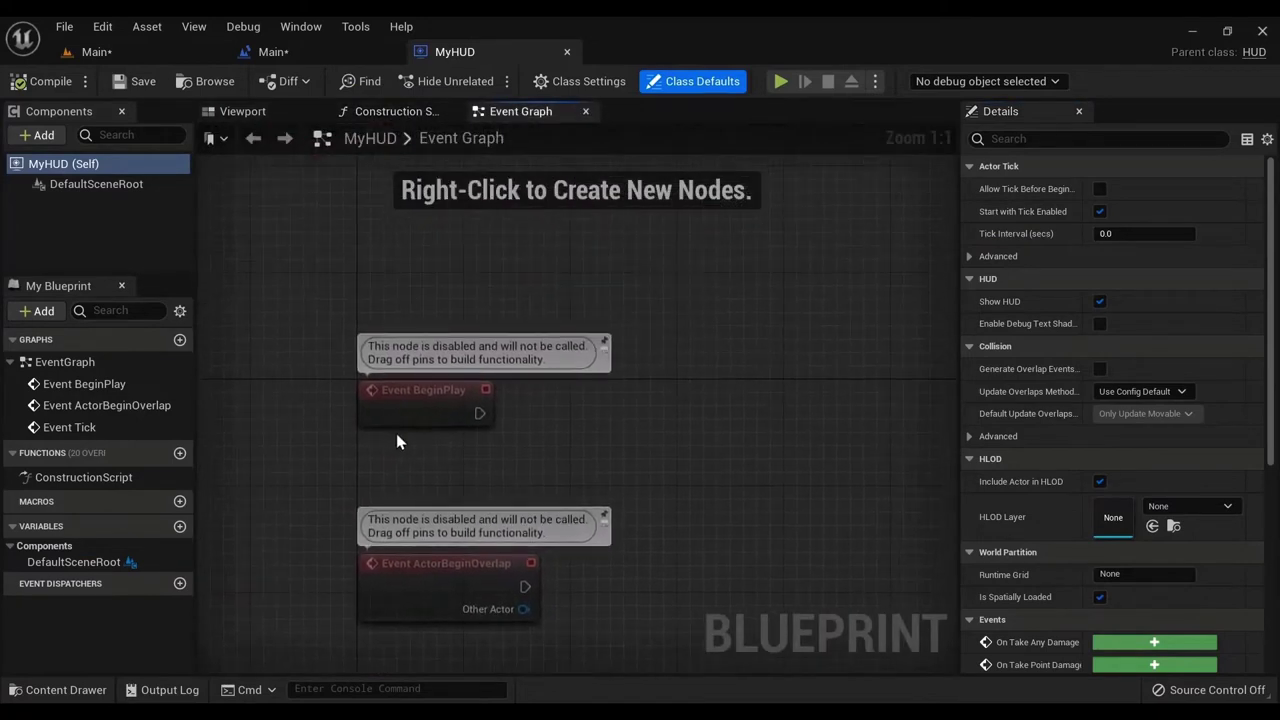
- Add a Create Widget node driven by Event BeginPlay and align it so the execution connection is straight
{"action": "right_click_drag", "start_coordinate": [543, 413], "coordinate": [480, 349]}
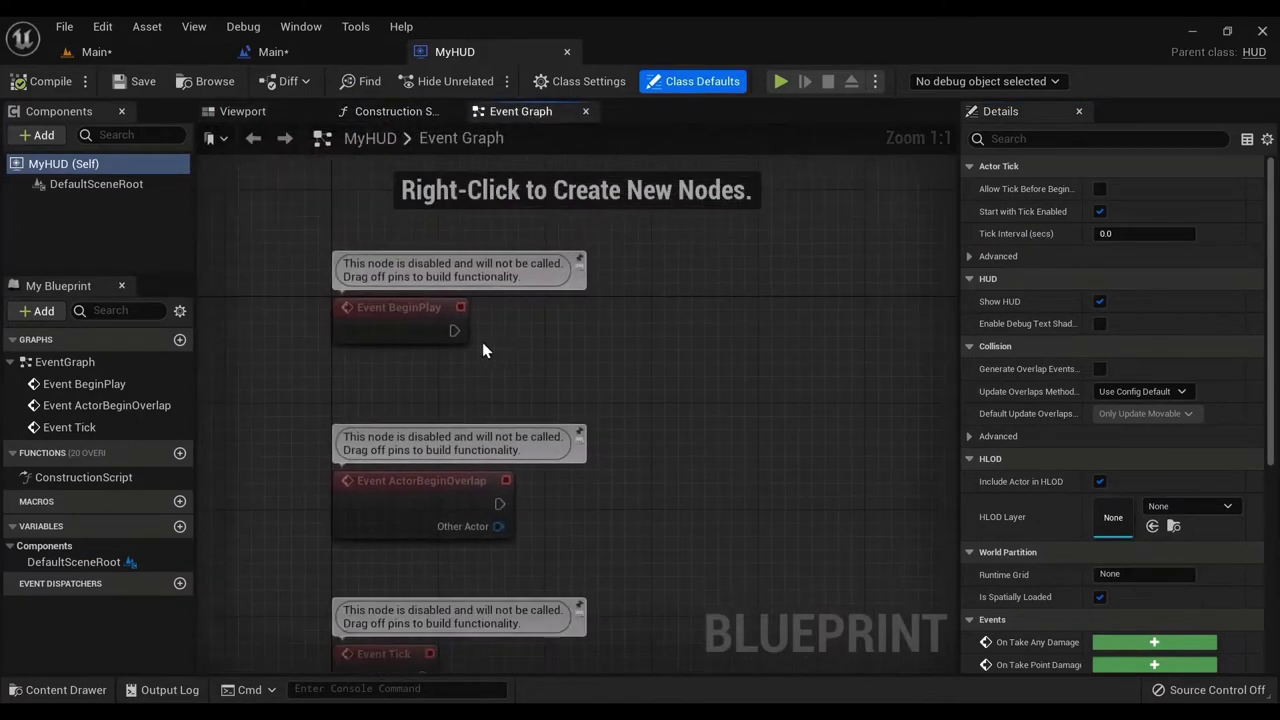
{"action": "left_click", "coordinate": [423, 306]}
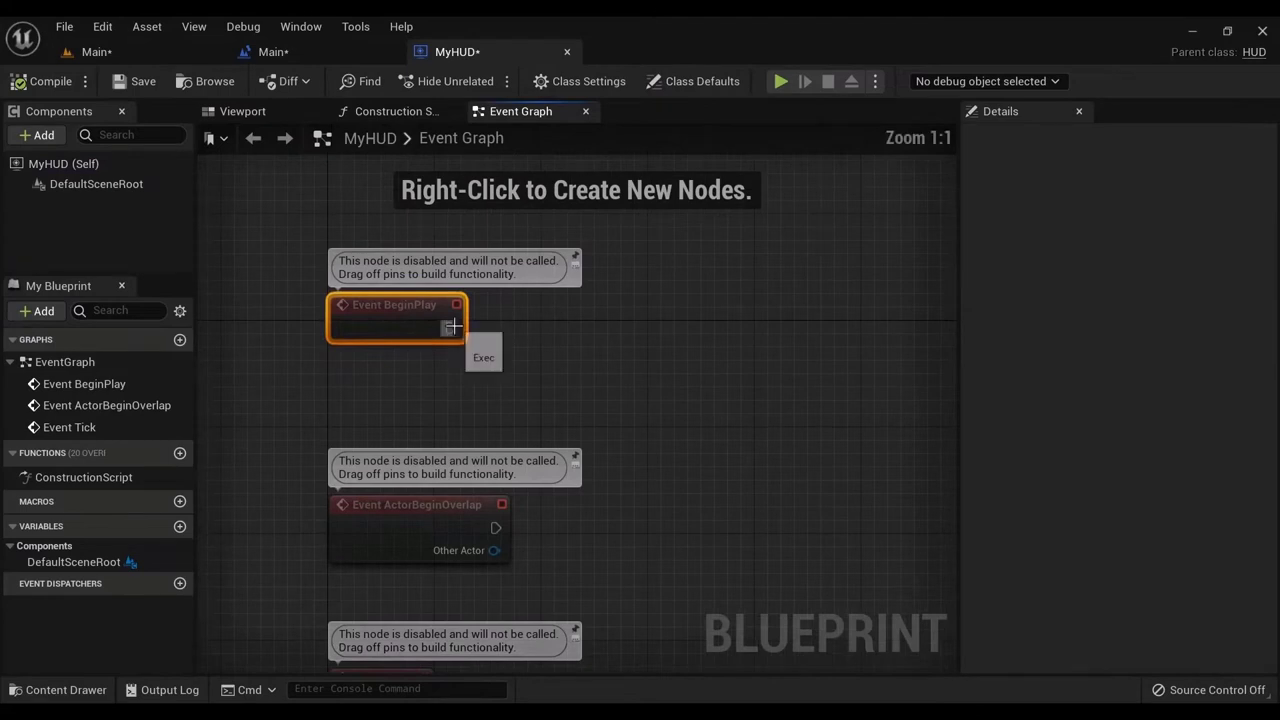
{"action": "left_click_drag", "start_coordinate": [543, 334], "coordinate": [553, 328]}
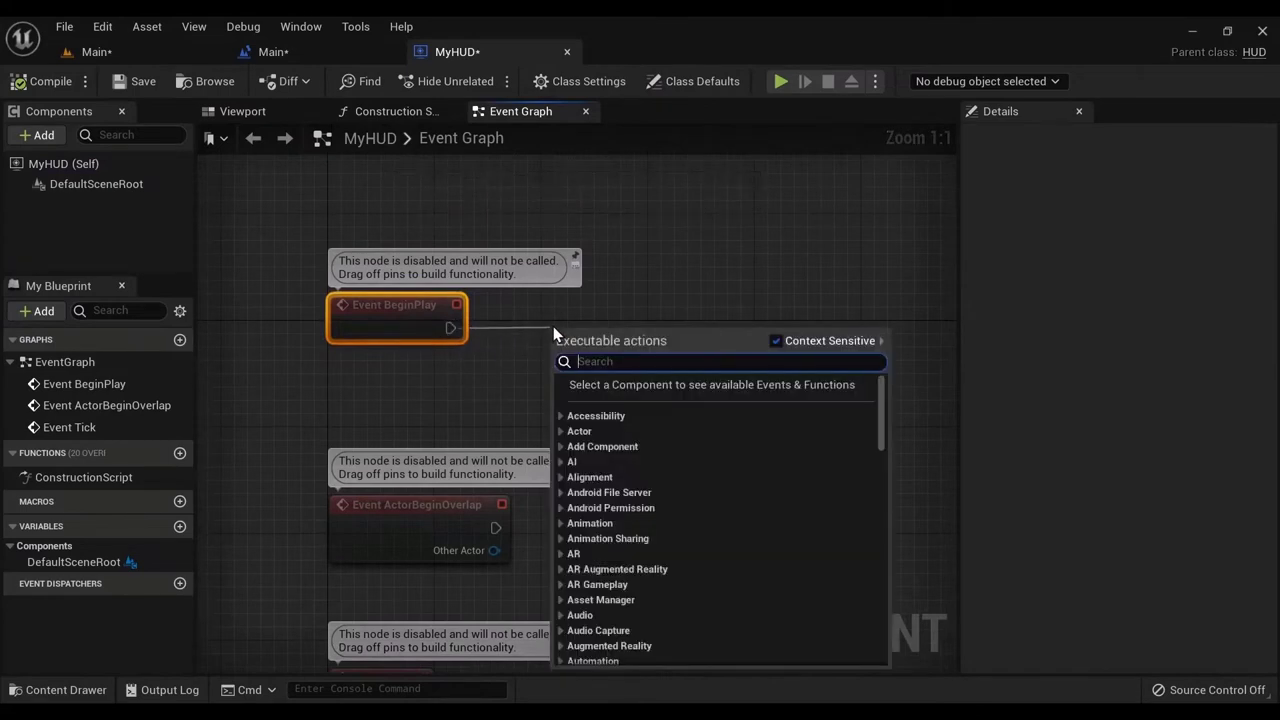
{"action": "type", "text": "c"}
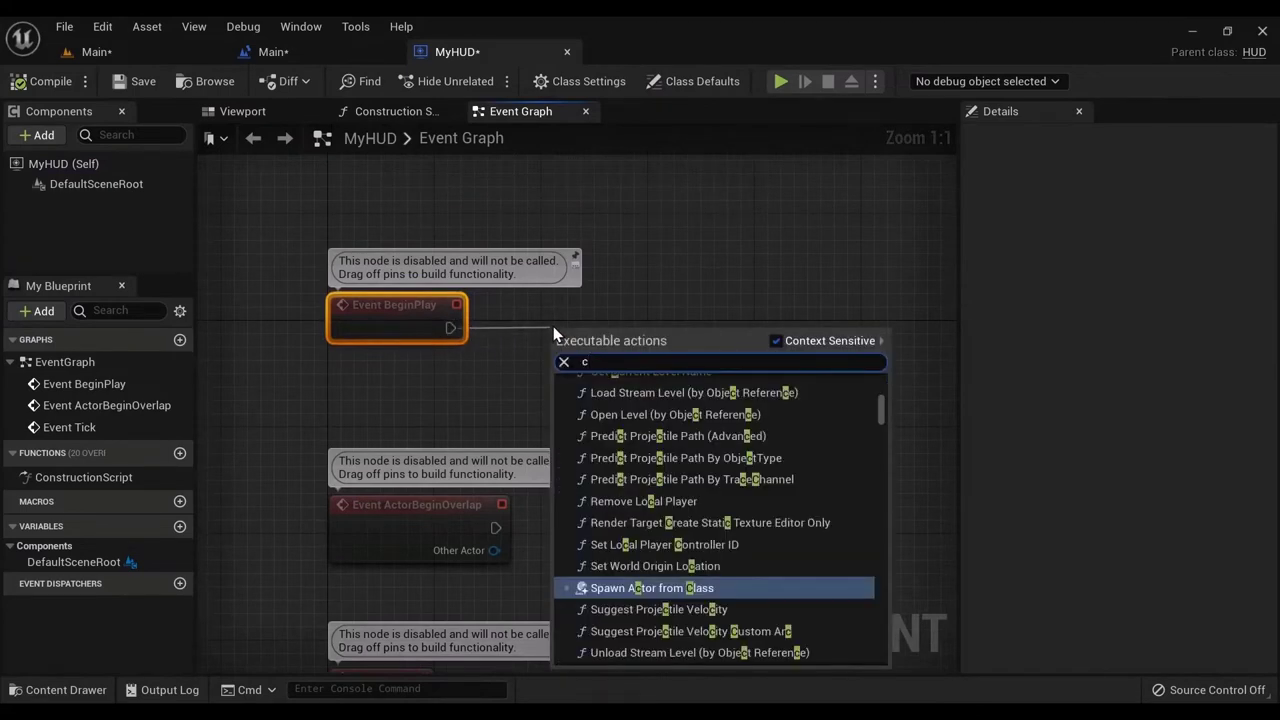
{"action": "type", "text": "reate wid"}
{"action": "key", "text": "Return"}
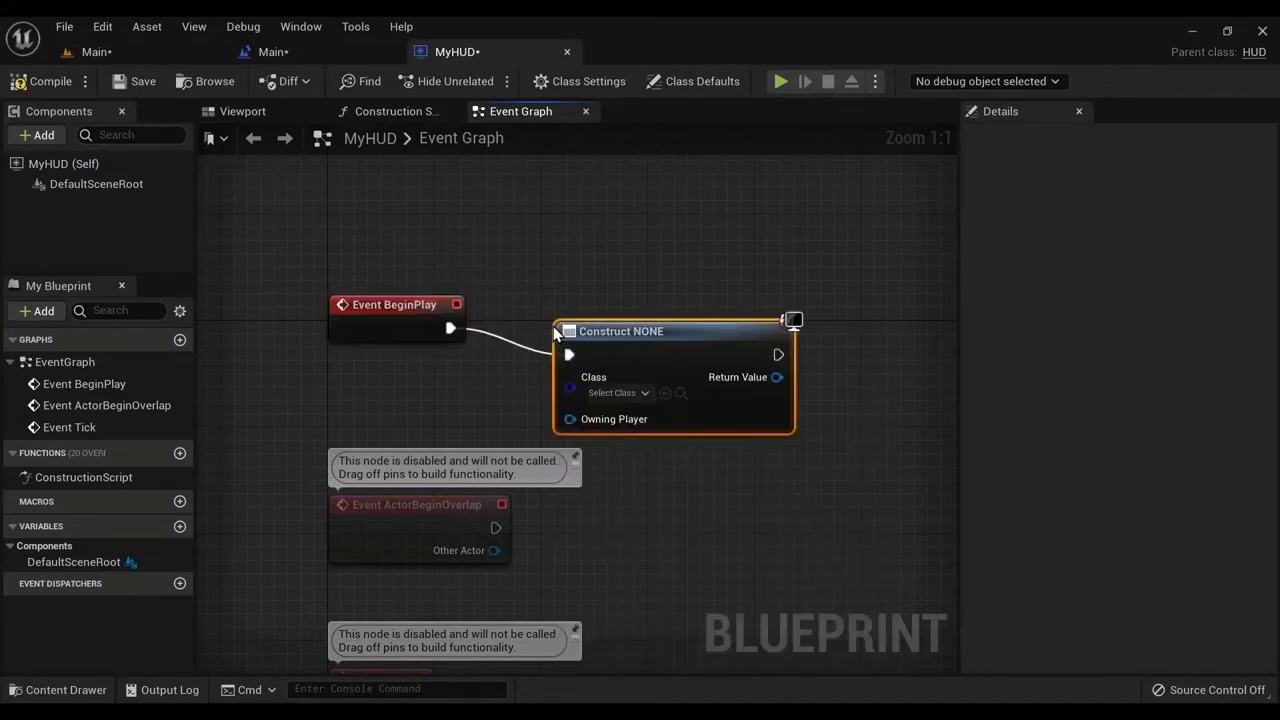
{"action": "left_click_drag", "start_coordinate": [722, 378], "coordinate": [720, 350]}
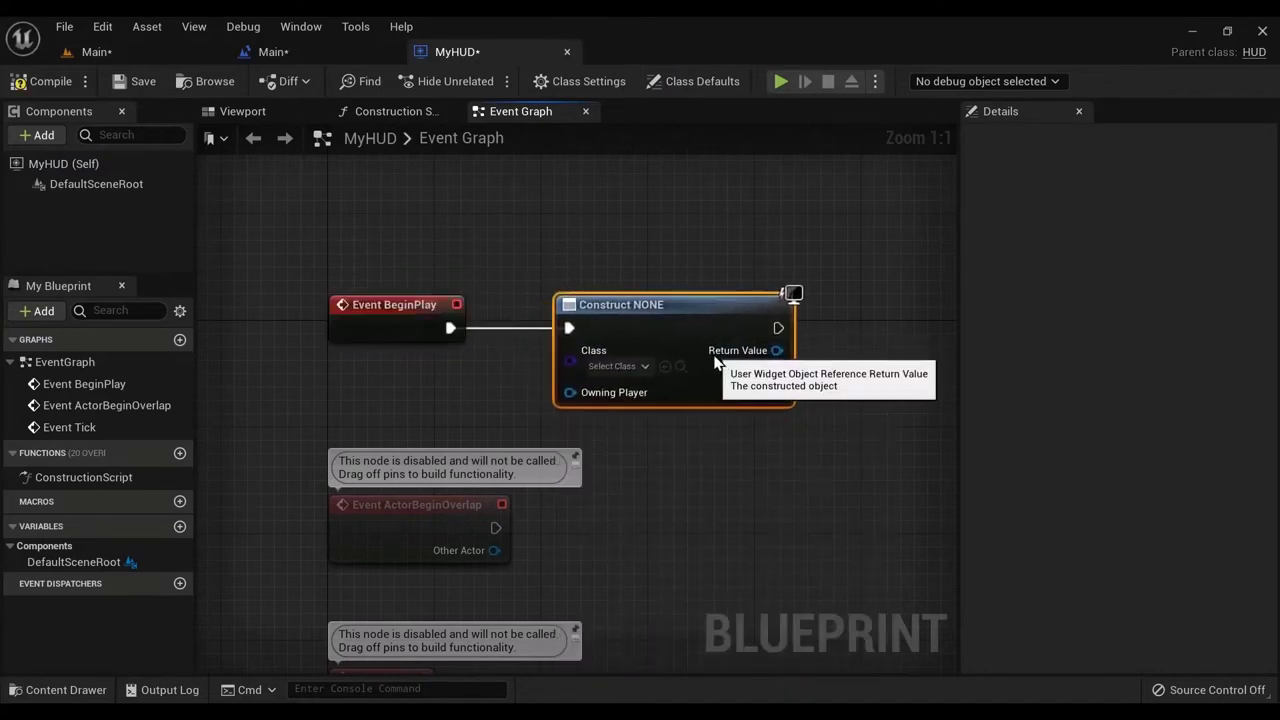
- Set the Create Widget node's Class to TimelineWidget
{"action": "left_click", "coordinate": [646, 368]}
{"action": "type", "text": "M"}
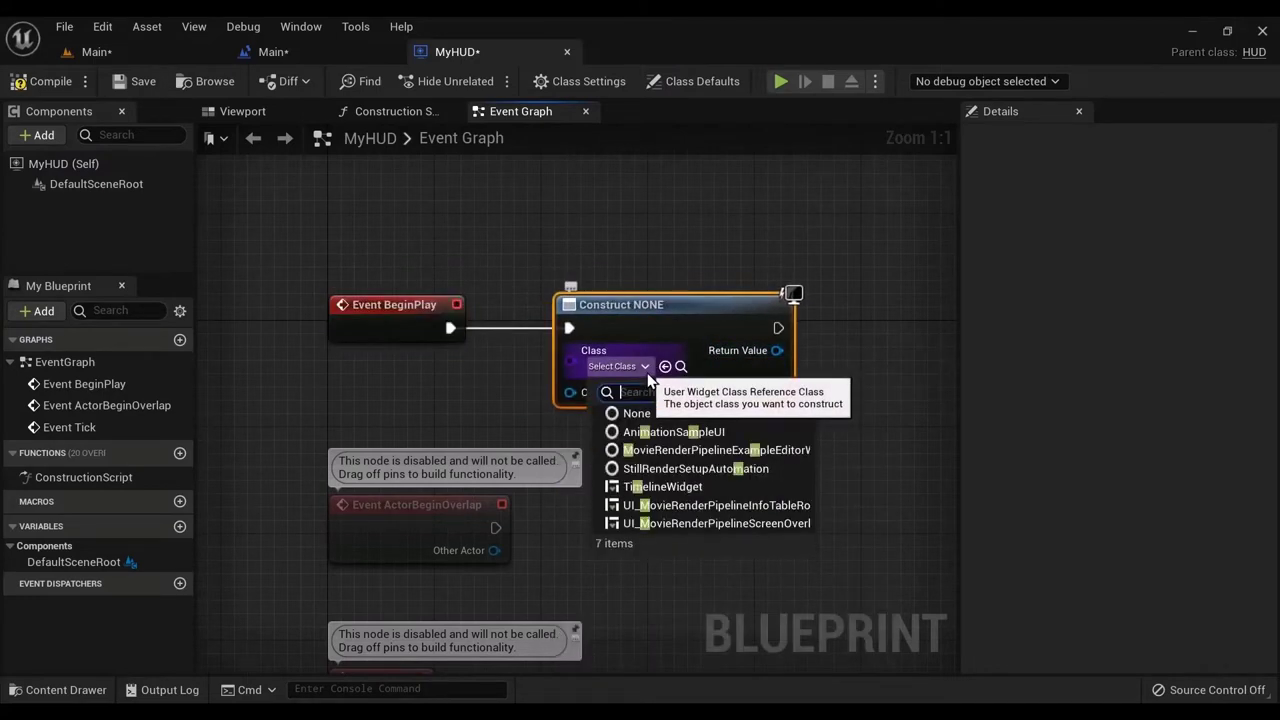
{"action": "type", "text": "Timeline"}
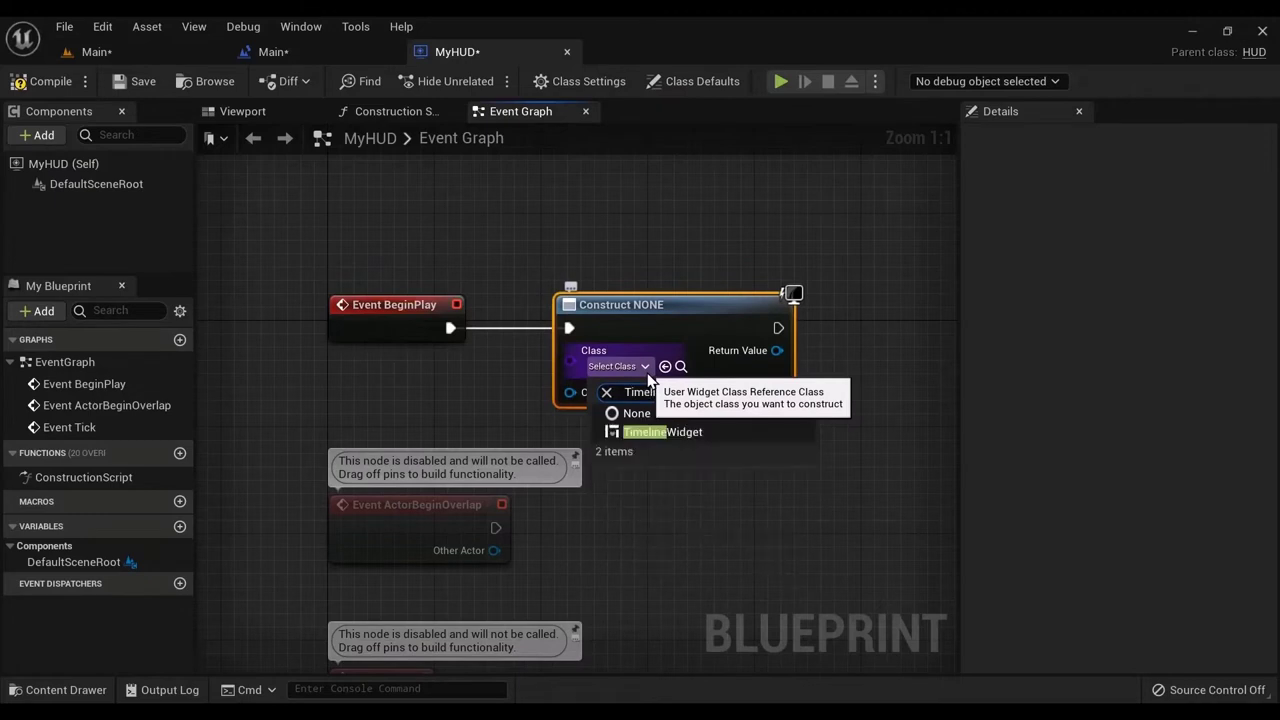
{"action": "left_click", "coordinate": [676, 434]}
- Add an Add to Viewport node after the widget creation, connect Return Value to its Target, and align it with the execution line
{"action": "right_click_drag", "start_coordinate": [718, 419], "coordinate": [589, 400]}
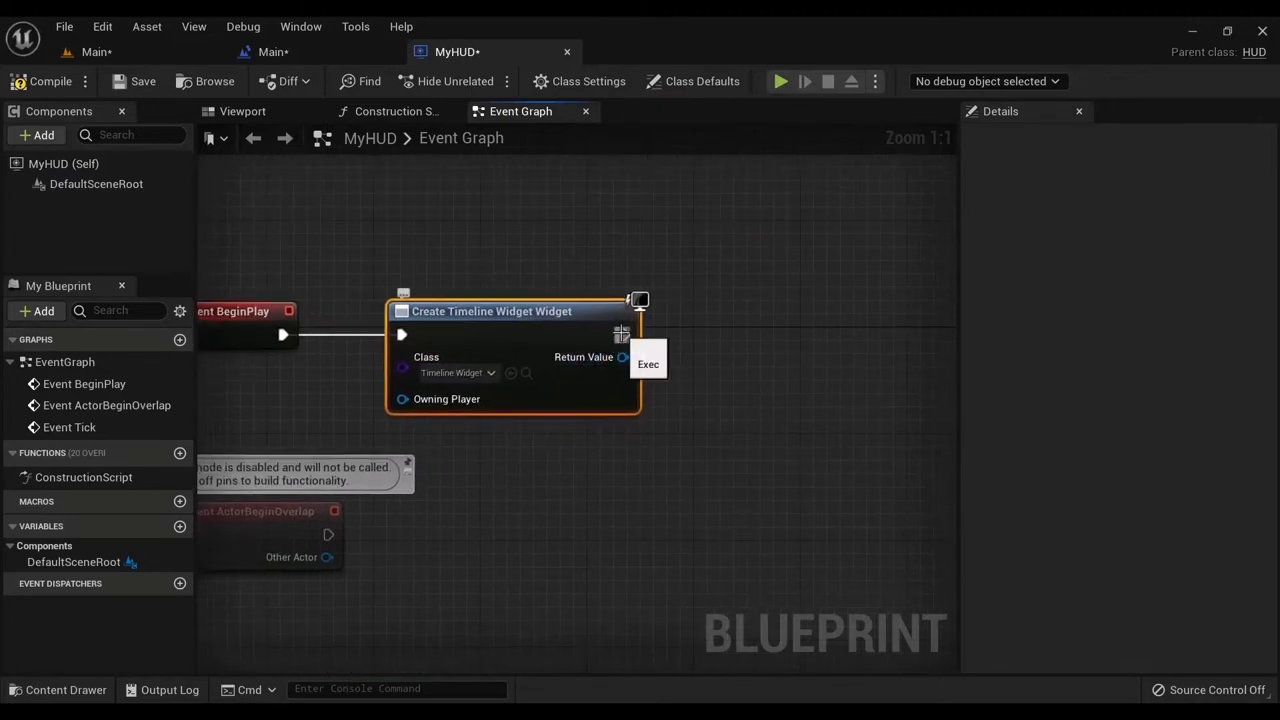
{"action": "left_click_drag", "start_coordinate": [622, 334], "coordinate": [726, 337]}
{"action": "type", "text": "add"}
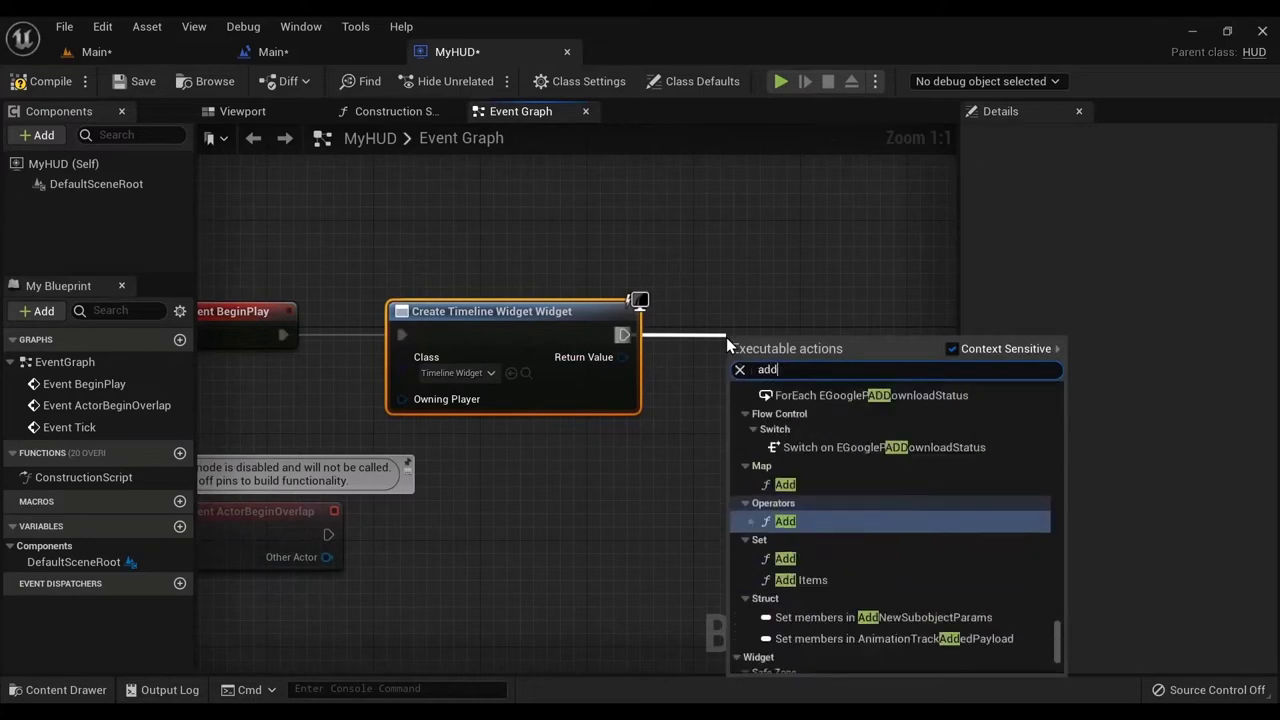
{"action": "type", "text": " to vi"}
{"action": "key", "text": "Return"}
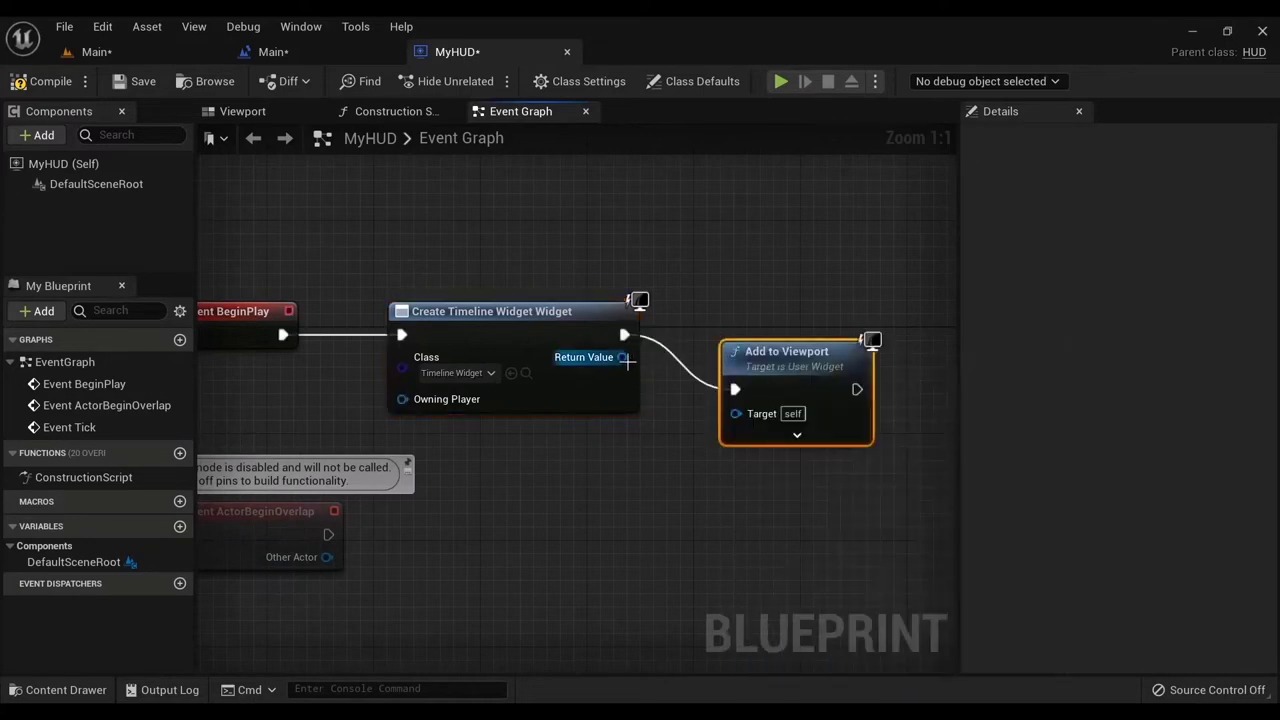
{"action": "left_click_drag", "start_coordinate": [624, 357], "coordinate": [737, 414]}
{"action": "left_click_drag", "start_coordinate": [760, 365], "coordinate": [737, 320]}
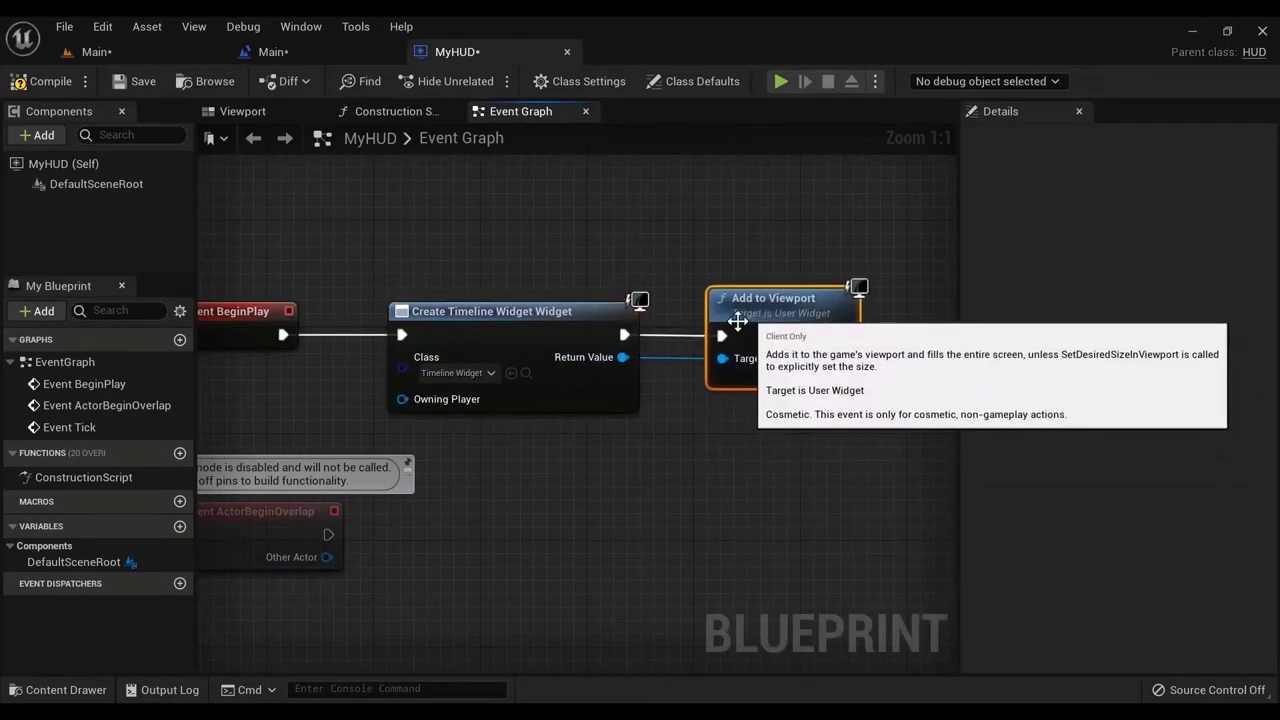
- Save the MyHUD Blueprint with its finished widget creation chain
{"action": "right_click_drag", "start_coordinate": [593, 295], "coordinate": [729, 283]}
{"action": "left_click", "coordinate": [726, 229]}
{"action": "right_click_drag", "start_coordinate": [726, 229], "coordinate": [577, 341]}
{"action": "scroll", "coordinate": [516, 286], "scroll_direction": "down", "scroll_amount": 1}
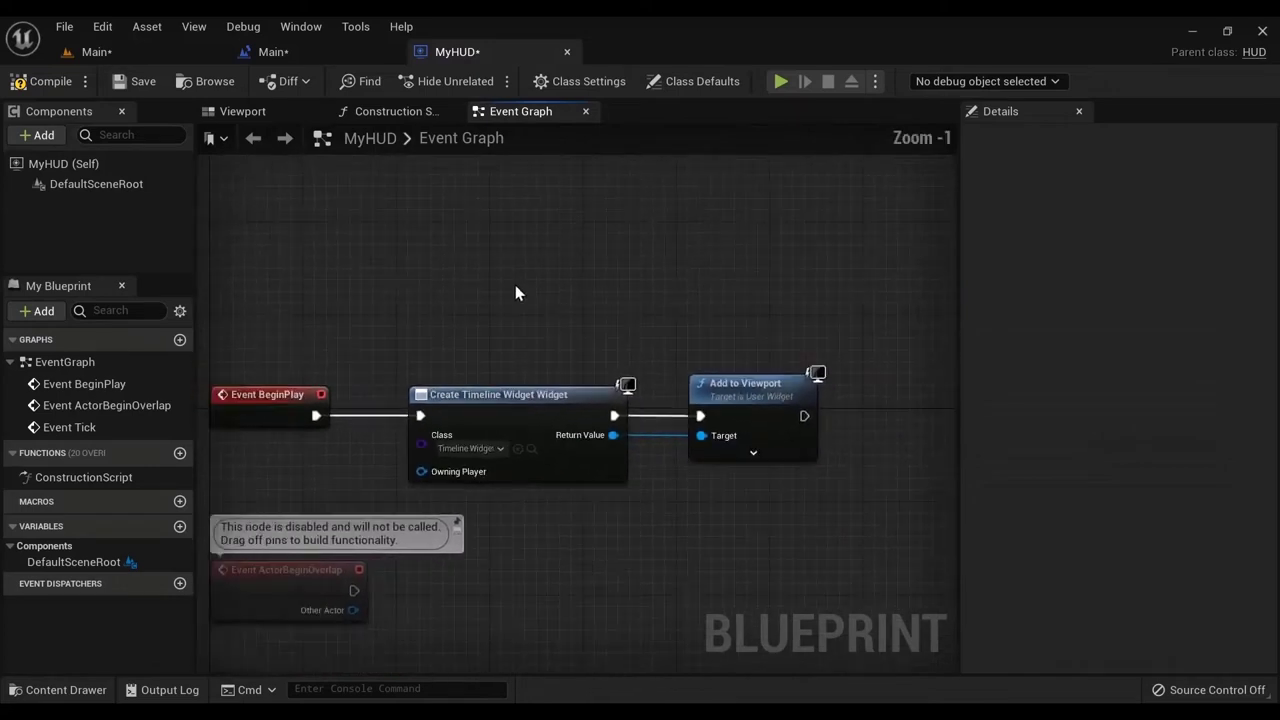
{"action": "double_click", "coordinate": [423, 137]}
{"action": "key", "text": "ctrl+s"}
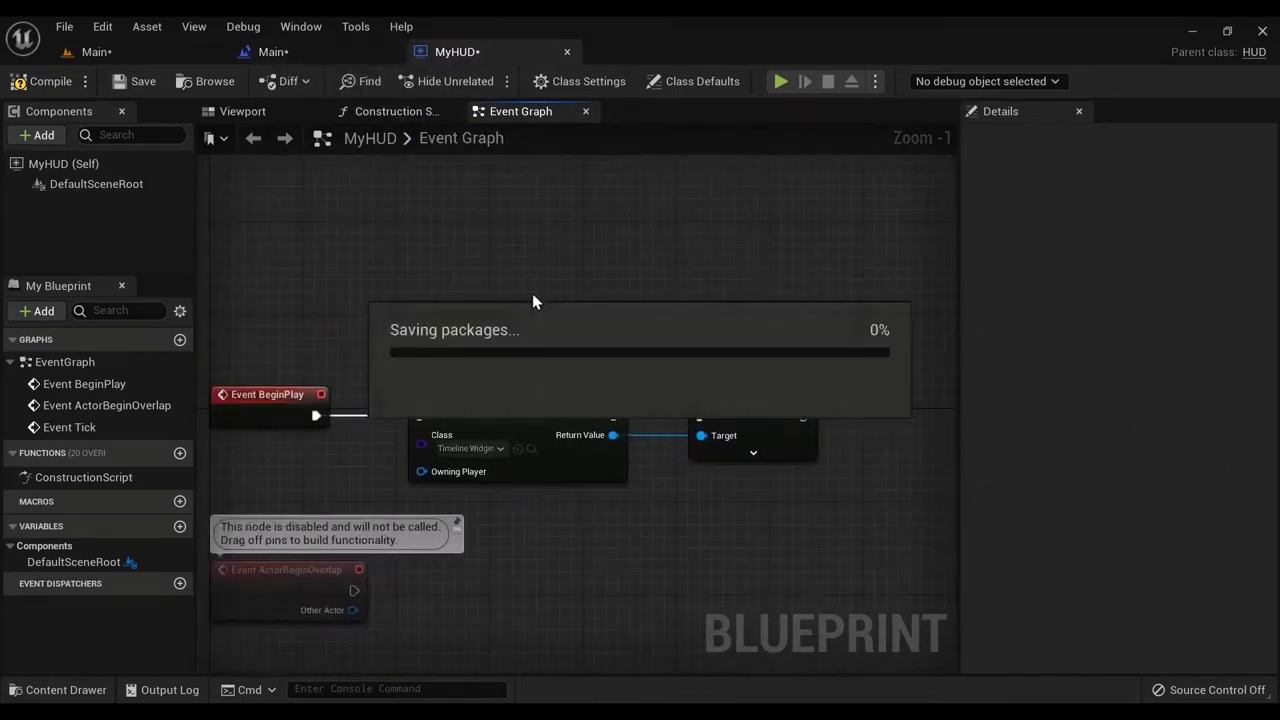
- Return to the Main level and open the MyController Blueprint from the Content folder
{"action": "left_click", "coordinate": [357, 51]}
{"action": "scroll", "coordinate": [690, 320], "scroll_direction": "down", "scroll_amount": 3}
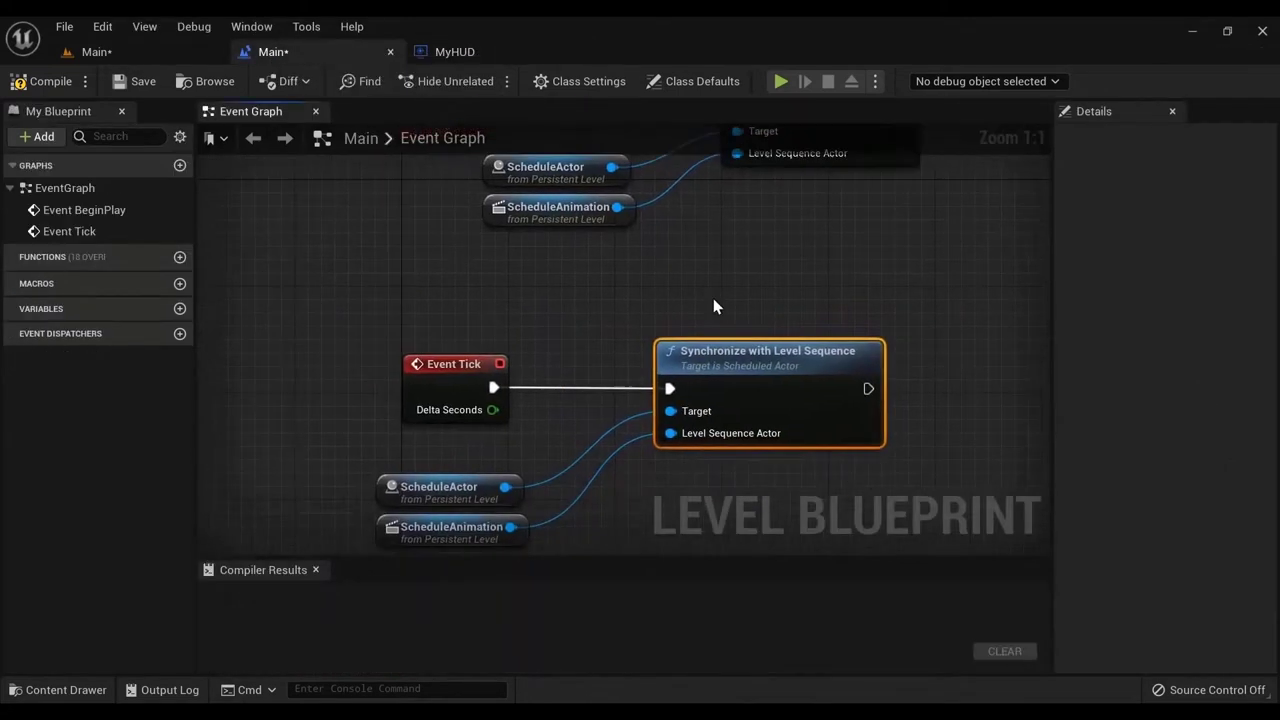
{"action": "left_click", "coordinate": [115, 51]}
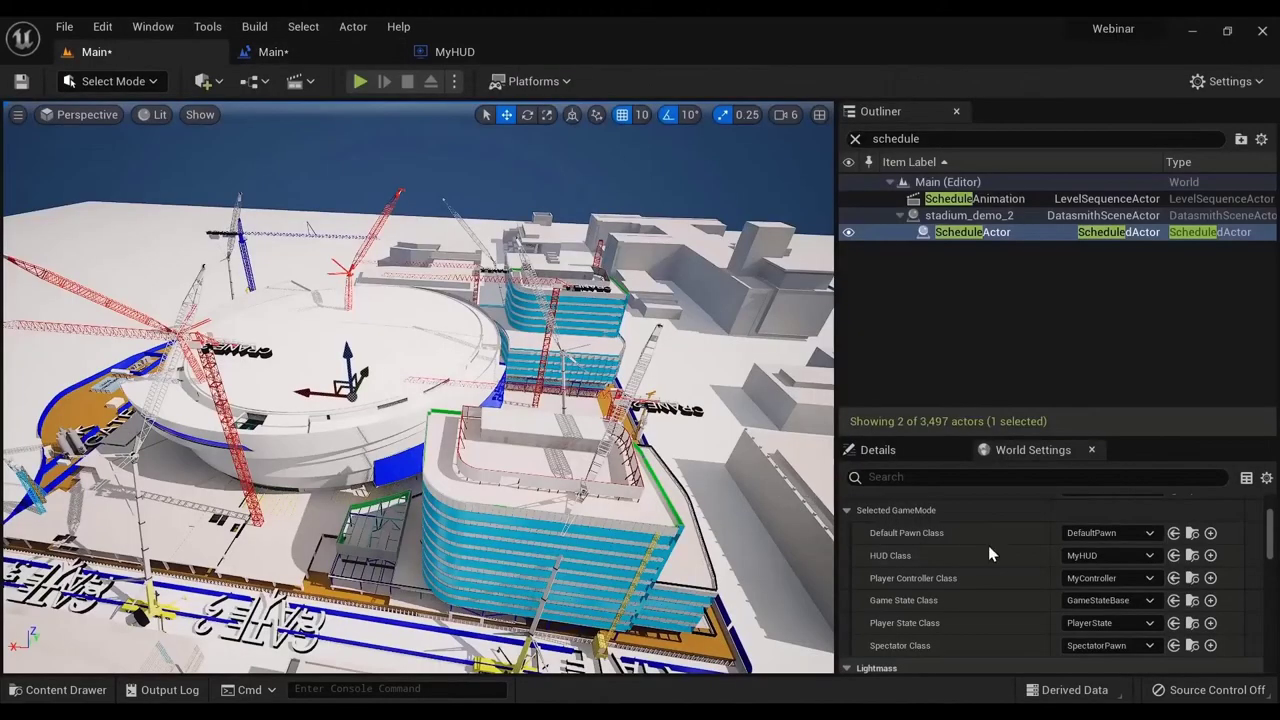
{"action": "left_click", "coordinate": [60, 690]}
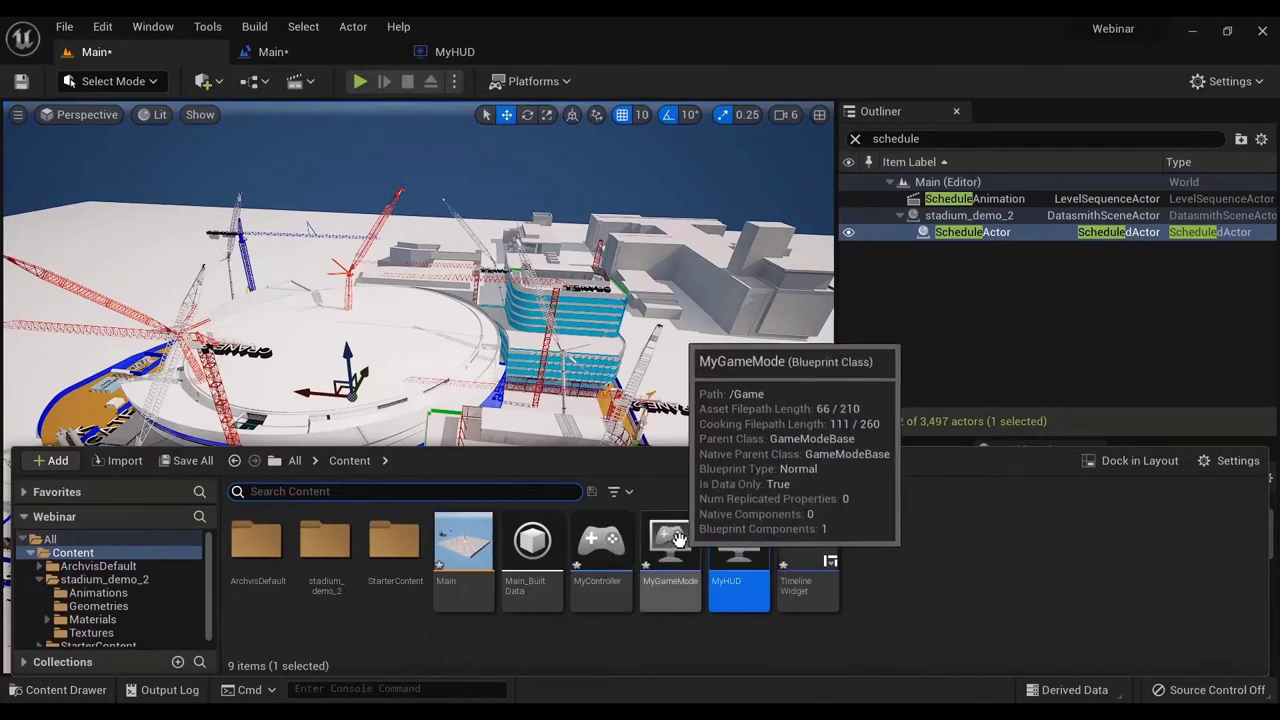
{"action": "double_click", "coordinate": [616, 541]}
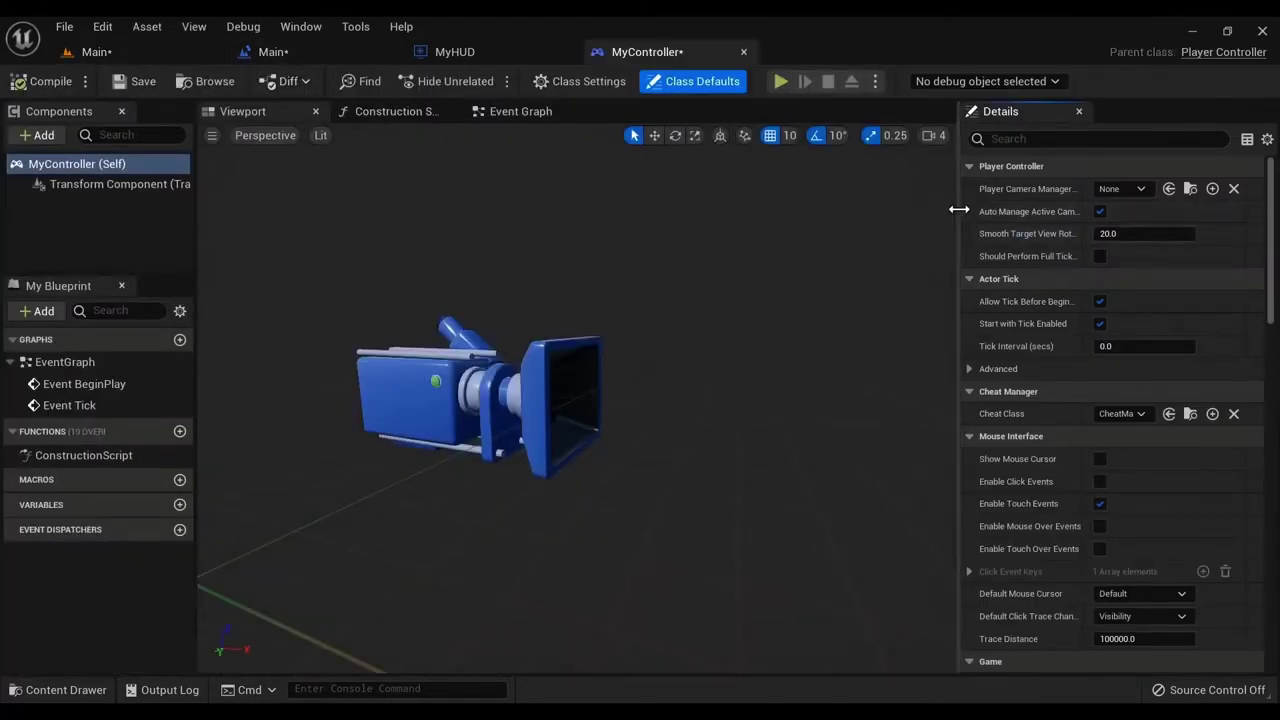
- Enable Show Mouse Cursor, Enable Click Events and Enable Mouse Over Events in MyController's class defaults
{"action": "left_click_drag", "start_coordinate": [957, 209], "coordinate": [663, 209]}
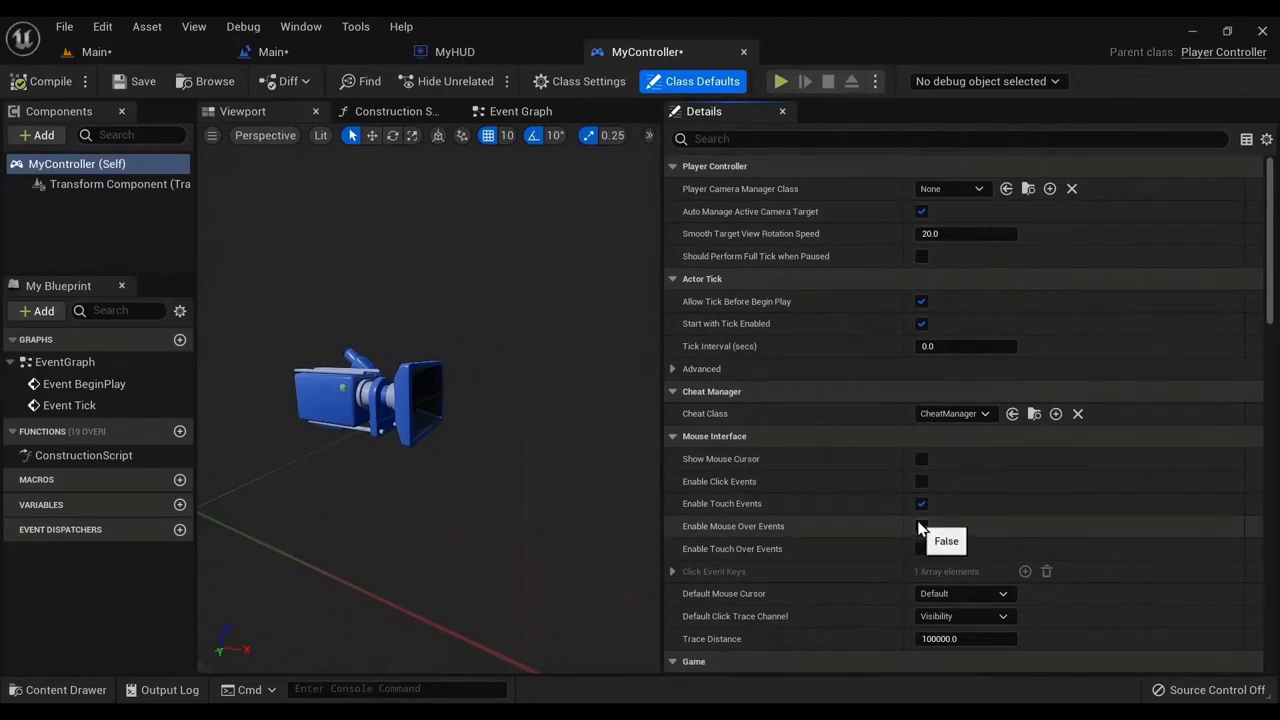
{"action": "left_click", "coordinate": [921, 460]}
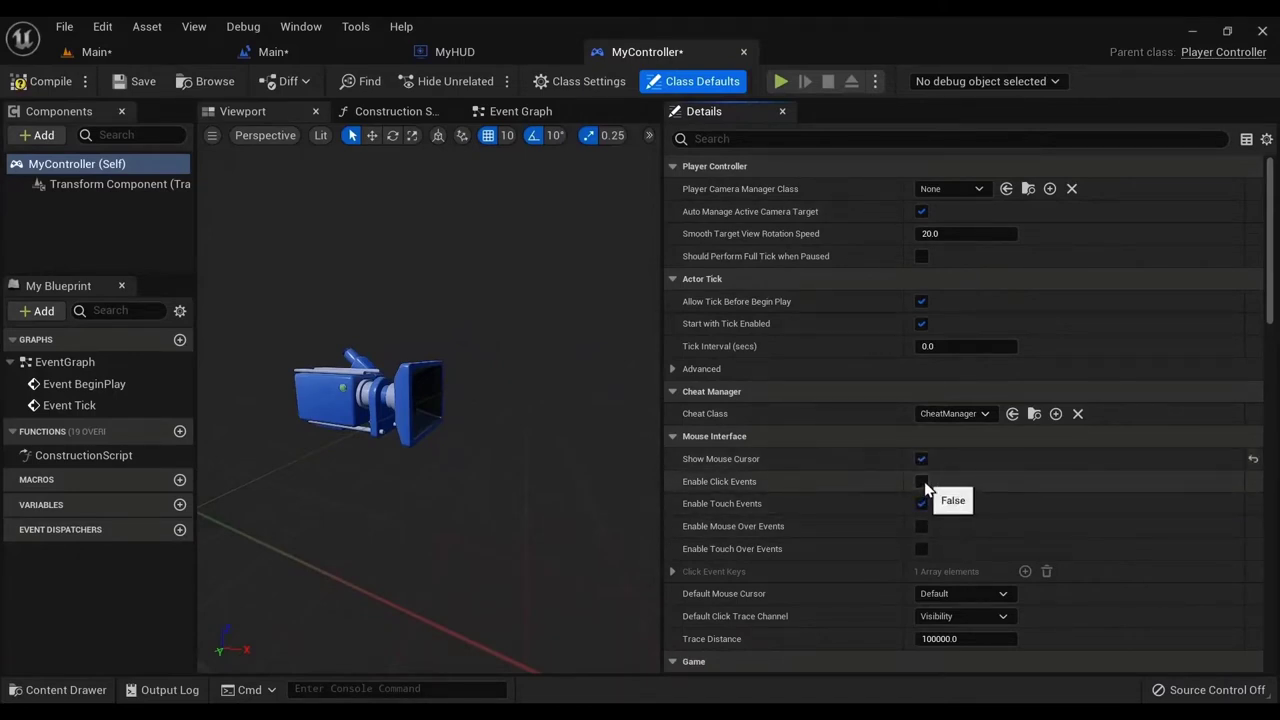
{"action": "left_click", "coordinate": [922, 481]}
{"action": "left_click", "coordinate": [926, 530]}
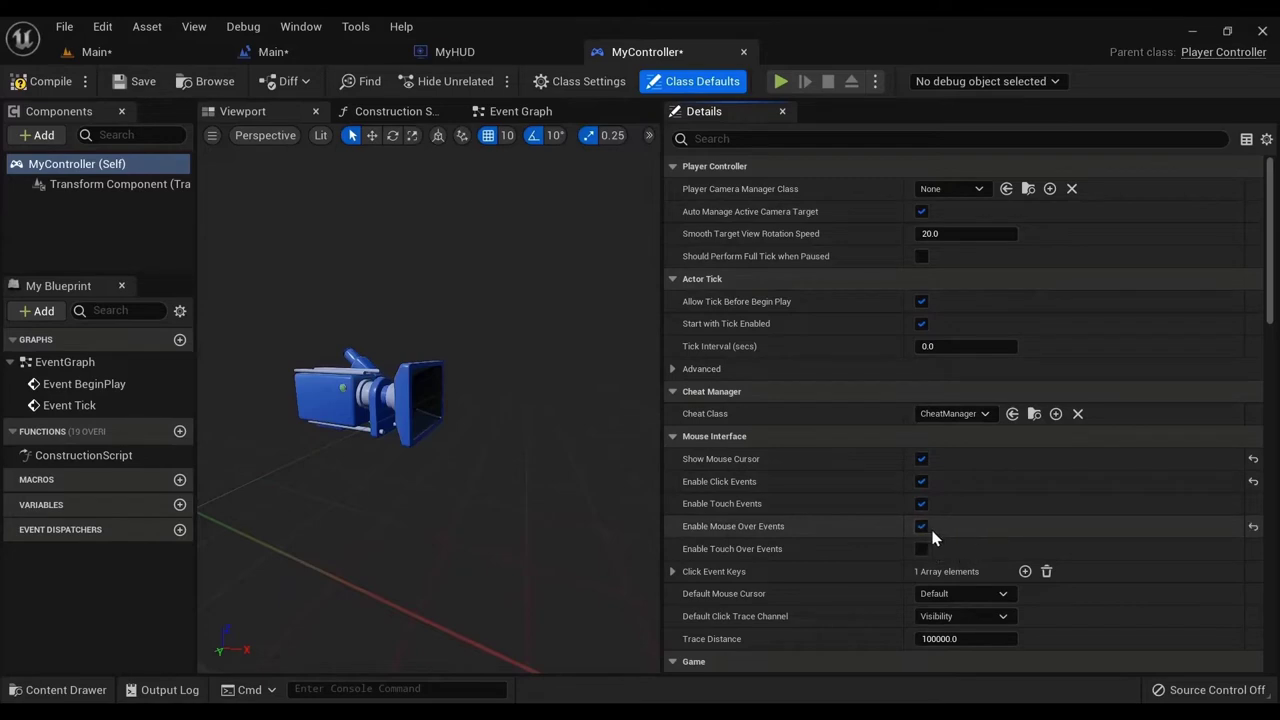
{"action": "scroll", "coordinate": [980, 566], "scroll_direction": "down", "scroll_amount": 1}
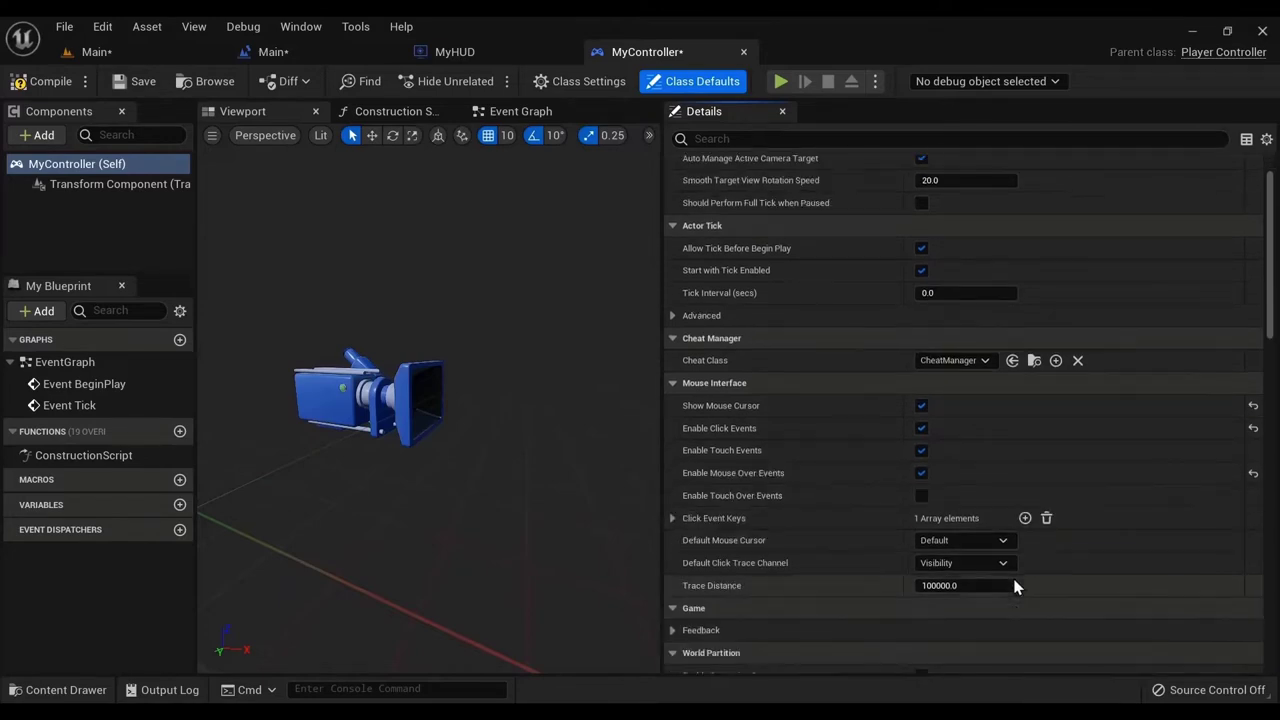
{"action": "scroll", "coordinate": [920, 540], "scroll_direction": "down", "scroll_amount": 4}
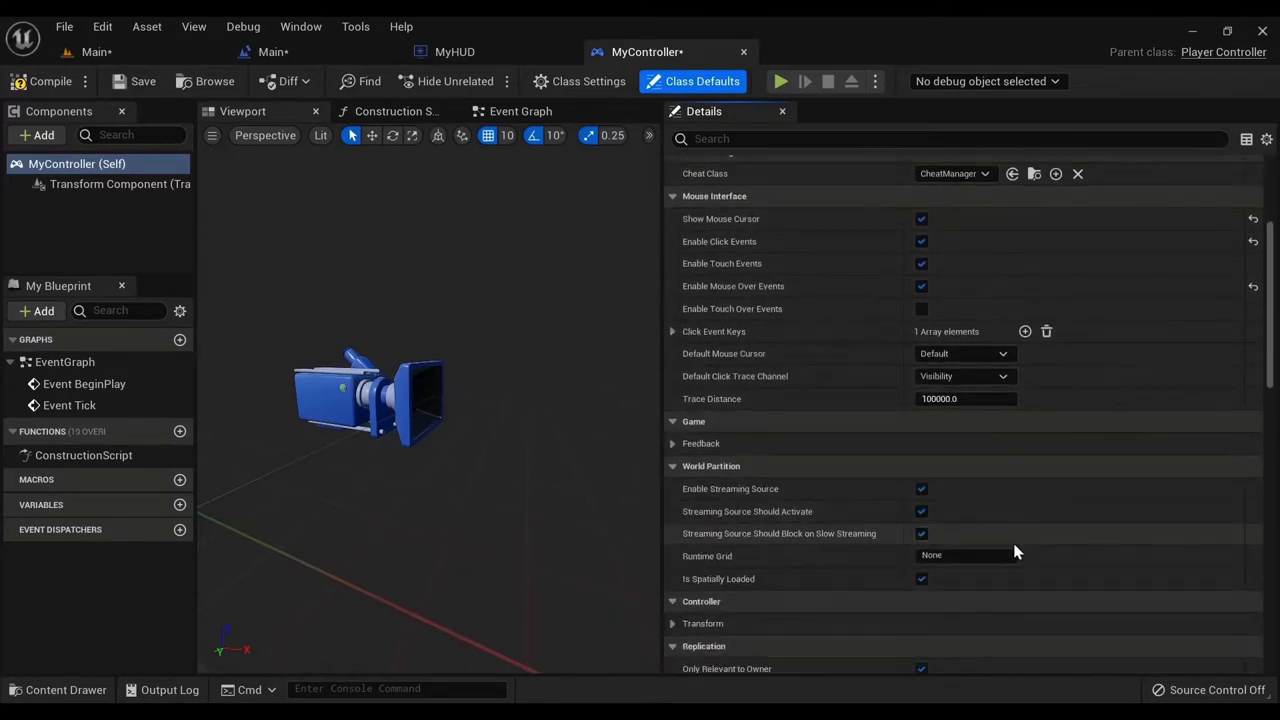
{"action": "scroll", "coordinate": [900, 420], "scroll_direction": "up", "scroll_amount": 5}
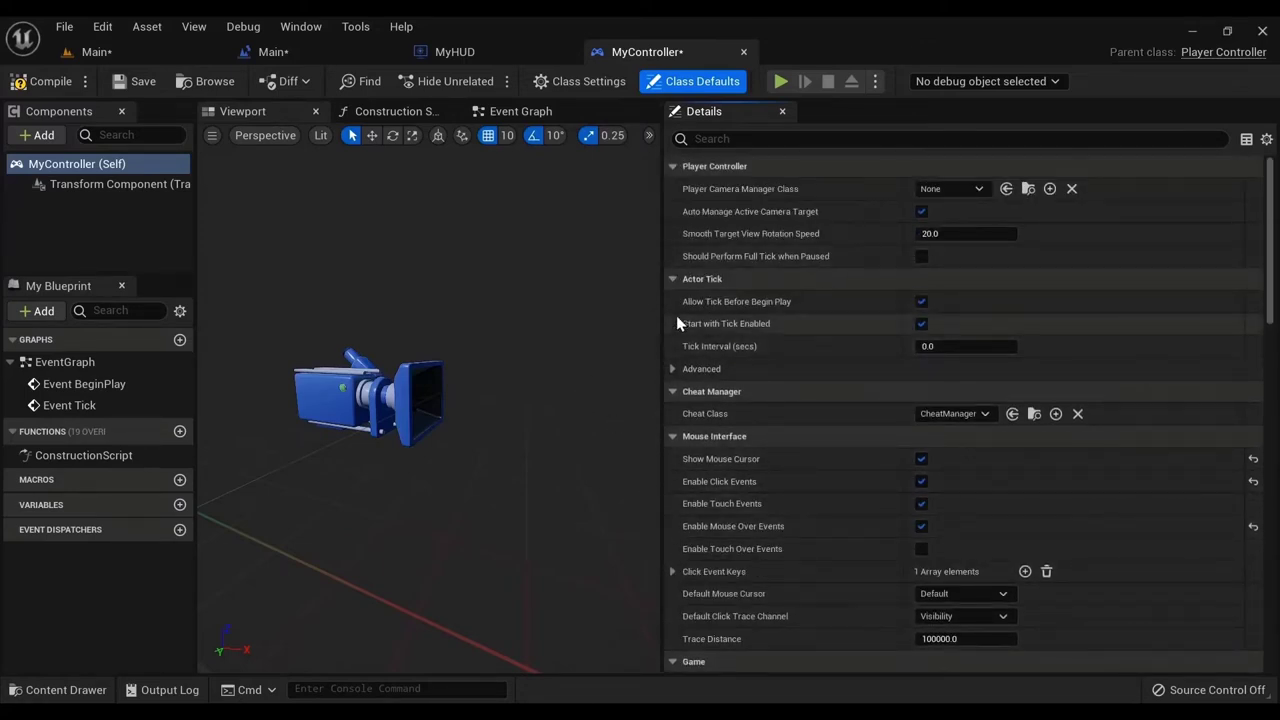
{"action": "scroll", "coordinate": [807, 410], "scroll_direction": "down", "scroll_amount": 4}
- Review the MyHUD Event Graph, the Level Blueprint and the Main level's selected game mode classes
{"action": "left_click", "coordinate": [448, 52]}
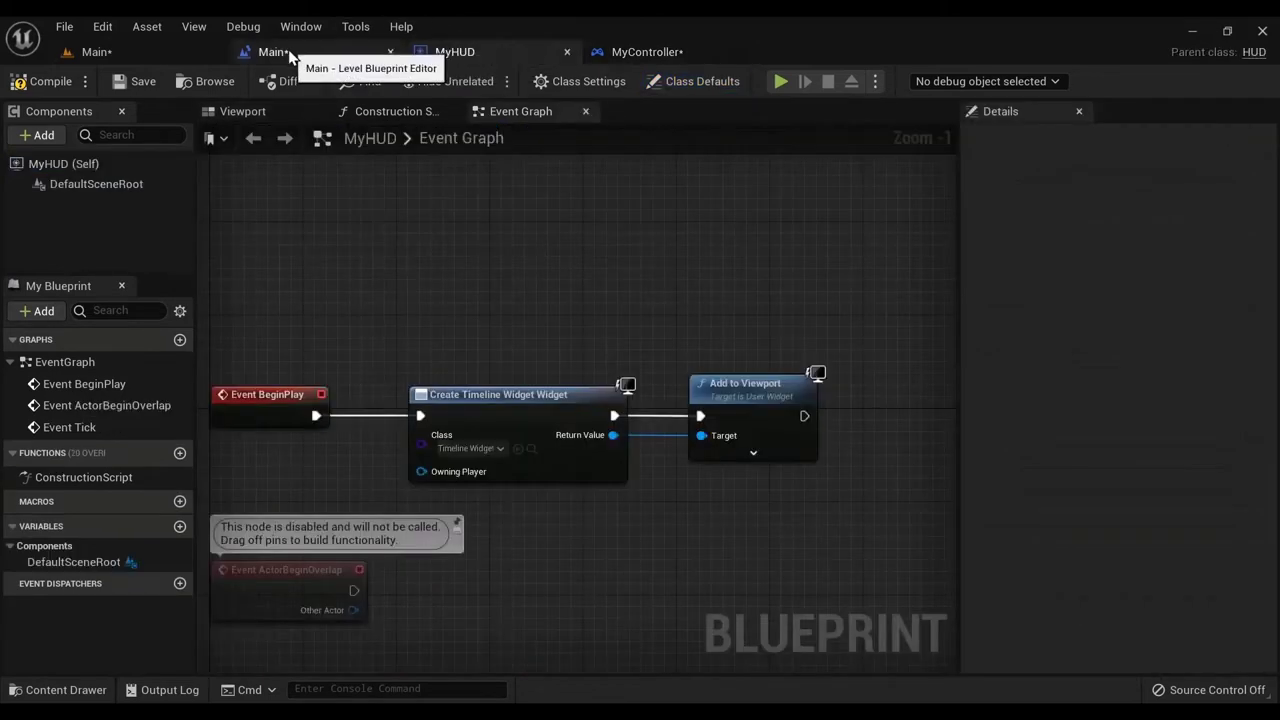
{"action": "left_click", "coordinate": [280, 51]}
{"action": "left_click", "coordinate": [456, 52]}
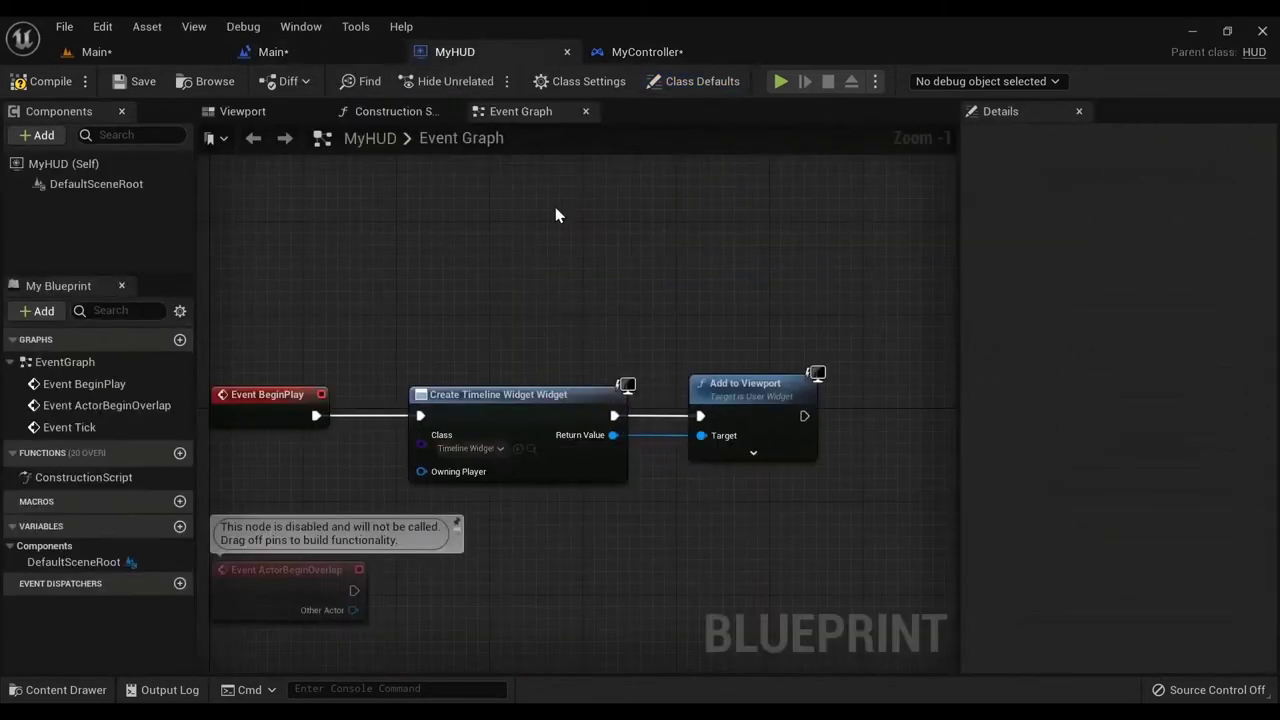
{"action": "scroll", "coordinate": [612, 285], "scroll_direction": "down", "scroll_amount": 1}
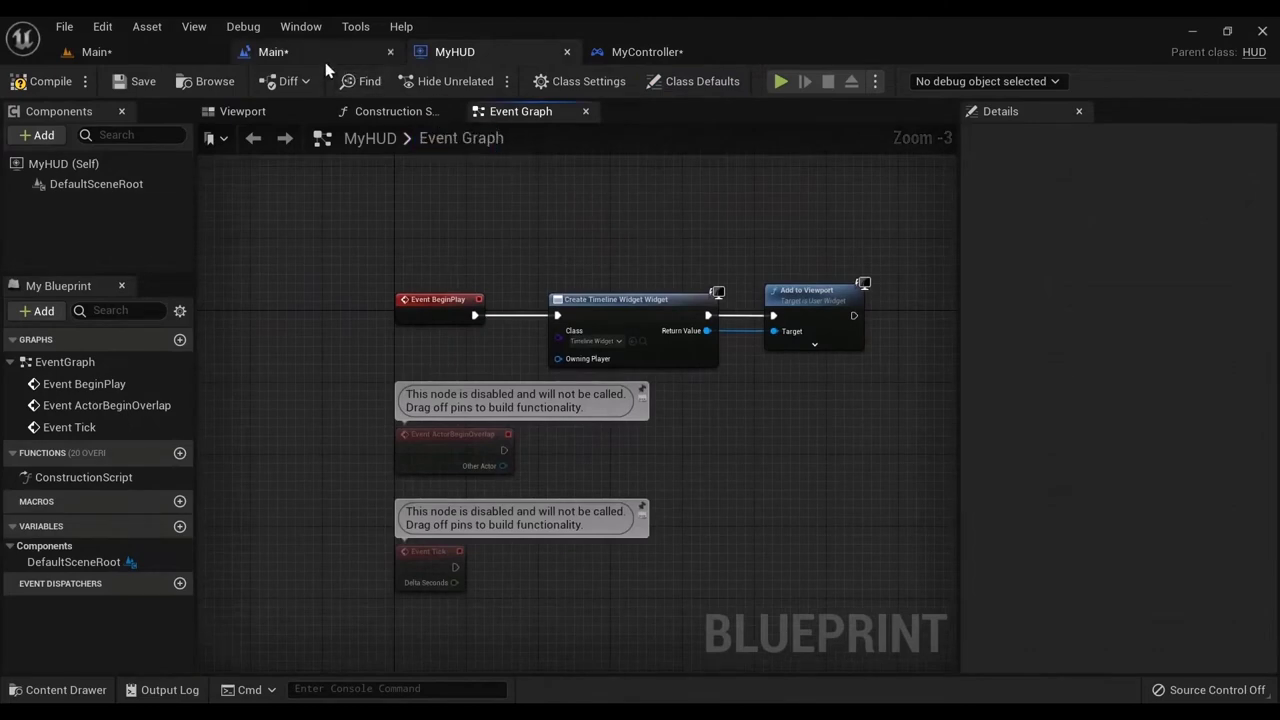
{"action": "left_click", "coordinate": [290, 55]}
{"action": "left_click", "coordinate": [155, 55]}
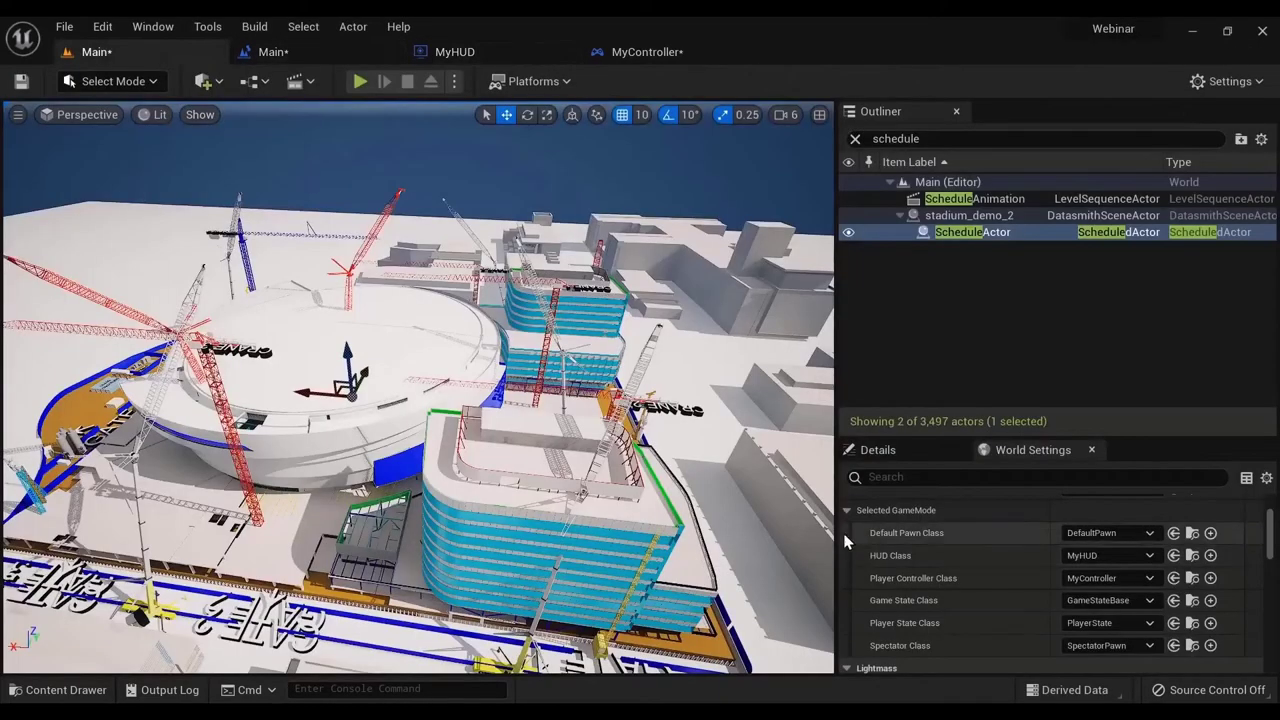
{"action": "left_click", "coordinate": [336, 57]}
{"action": "left_click", "coordinate": [158, 50]}
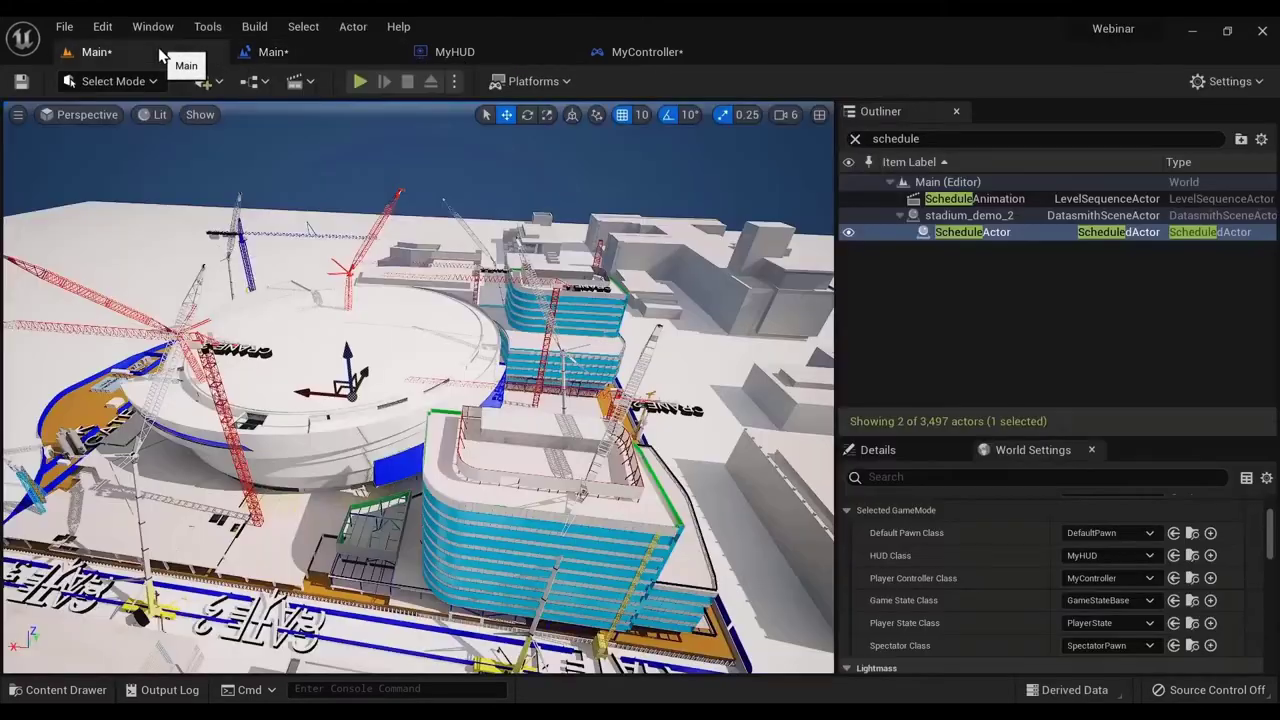
- Open the TimelineWidget Blueprint from the Content folder in the widget designer
{"action": "left_click", "coordinate": [62, 690]}
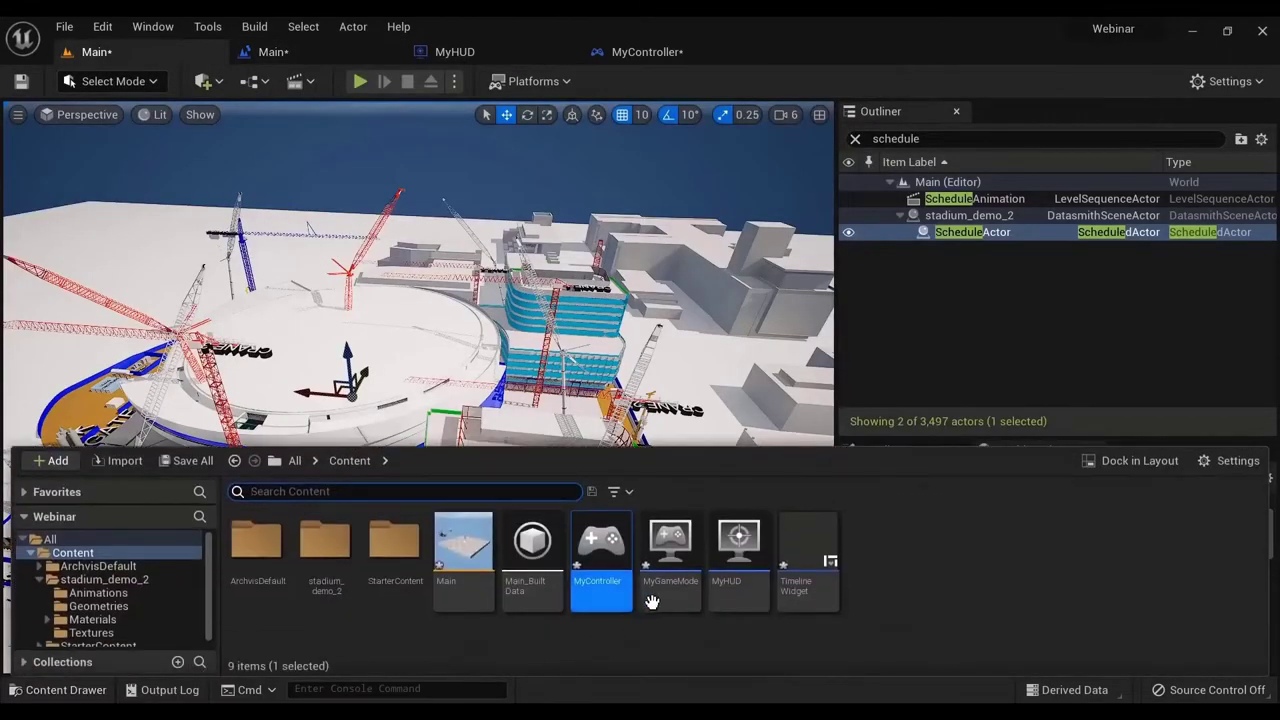
{"action": "left_click", "coordinate": [696, 635]}
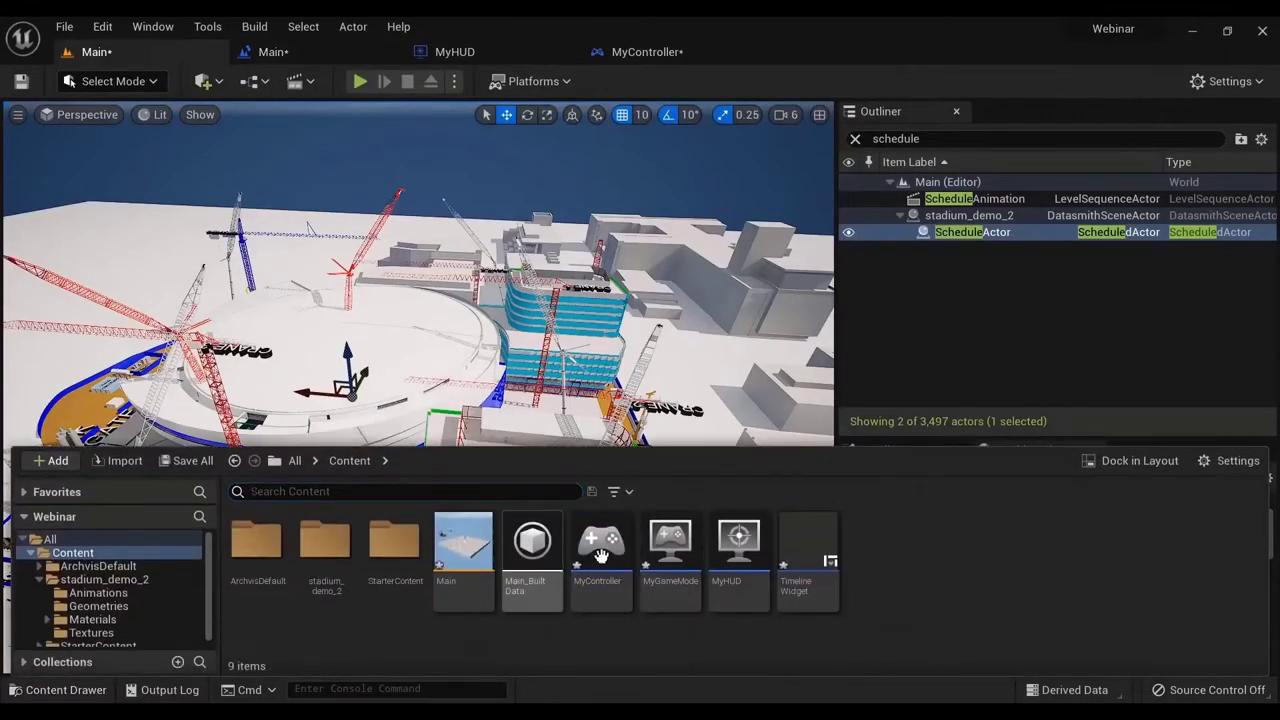
{"action": "double_click", "coordinate": [810, 550]}
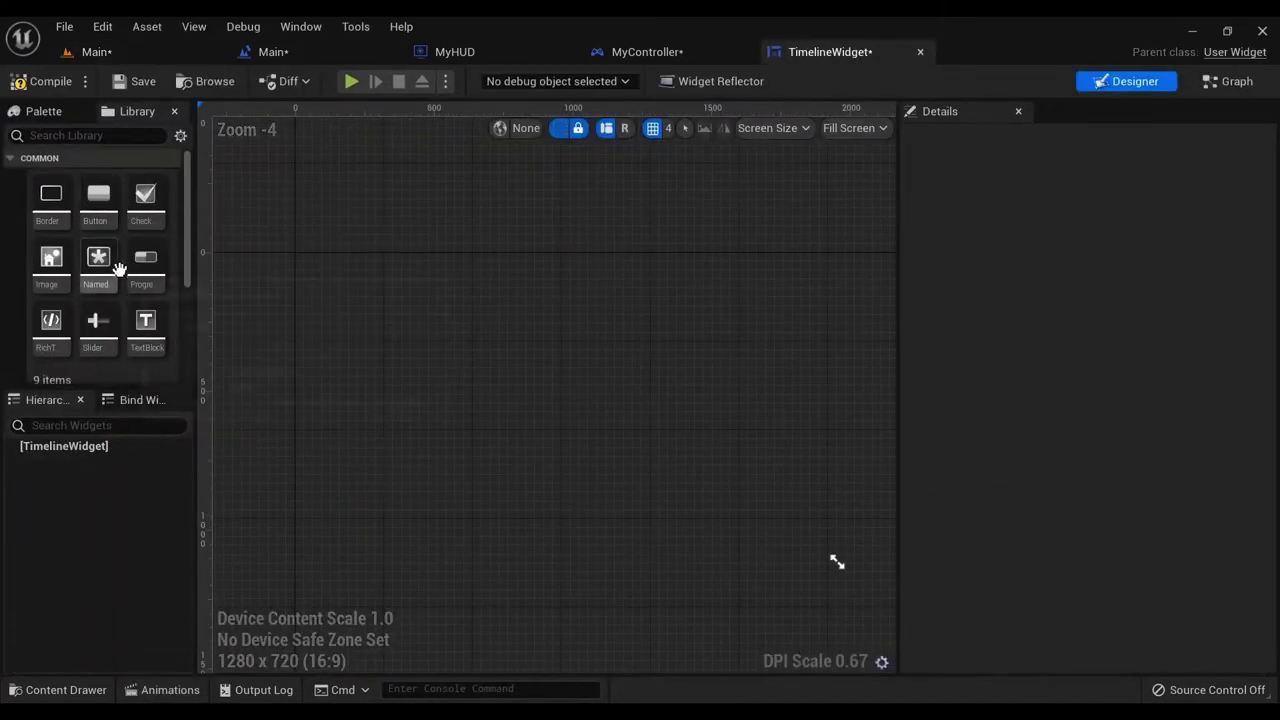
- Add a Vertical Box from the Panel widgets as the root of TimelineWidget
{"action": "scroll", "coordinate": [148, 325], "scroll_direction": "down", "scroll_amount": 4}
{"action": "left_click", "coordinate": [12, 285]}
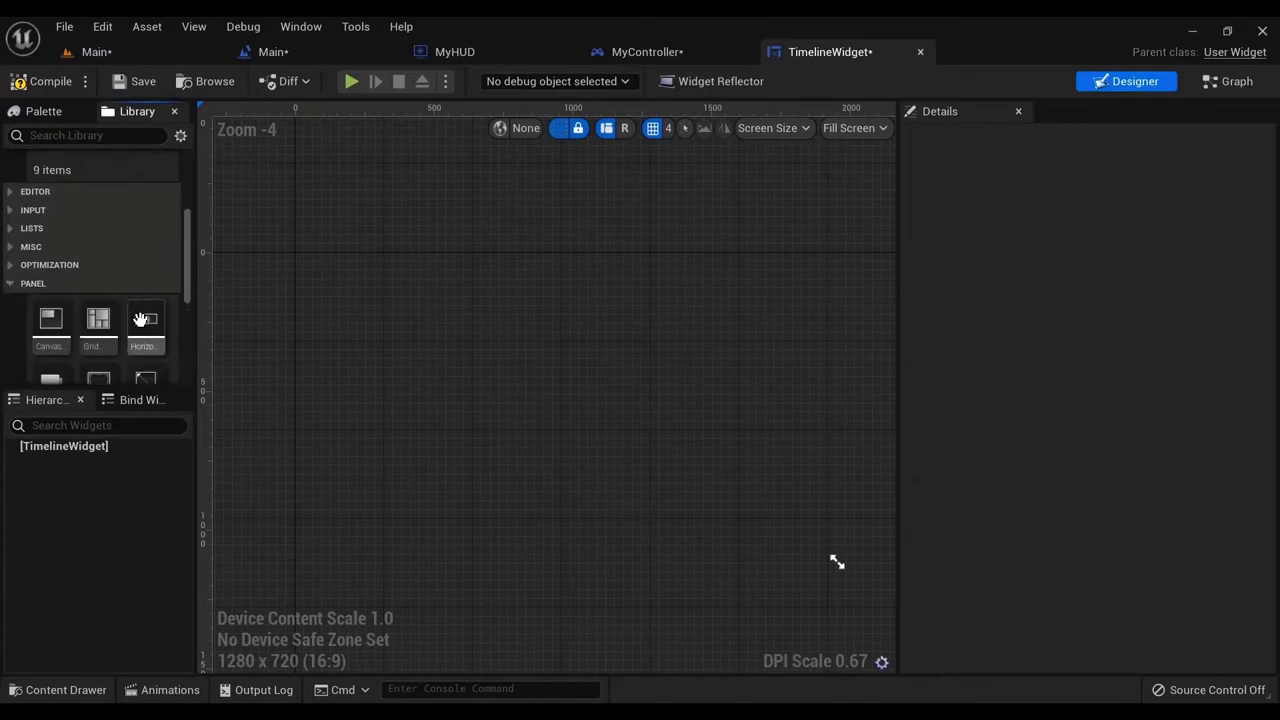
{"action": "scroll", "coordinate": [140, 322], "scroll_direction": "down", "scroll_amount": 3}
{"action": "scroll", "coordinate": [145, 325], "scroll_direction": "up", "scroll_amount": 3}
{"action": "scroll", "coordinate": [150, 320], "scroll_direction": "down", "scroll_amount": 2}
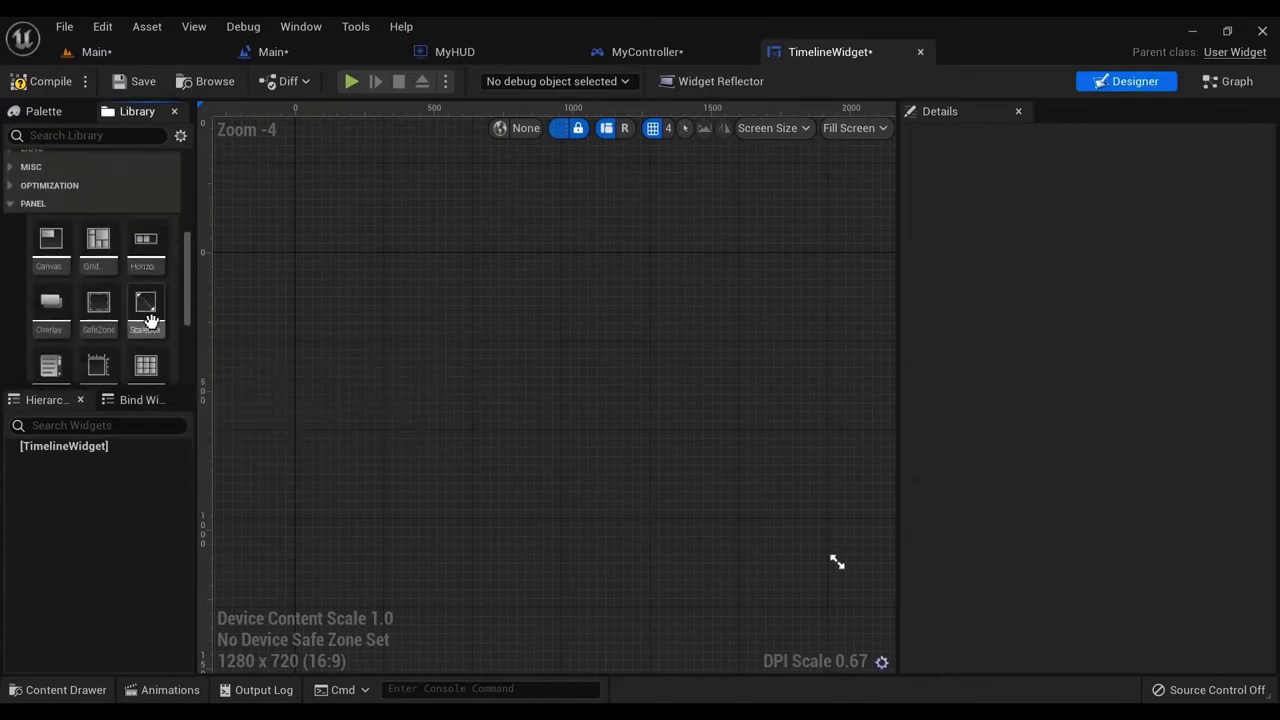
{"action": "scroll", "coordinate": [150, 322], "scroll_direction": "down", "scroll_amount": 2}
{"action": "scroll", "coordinate": [150, 325], "scroll_direction": "up", "scroll_amount": 2}
{"action": "scroll", "coordinate": [148, 330], "scroll_direction": "down", "scroll_amount": 2}
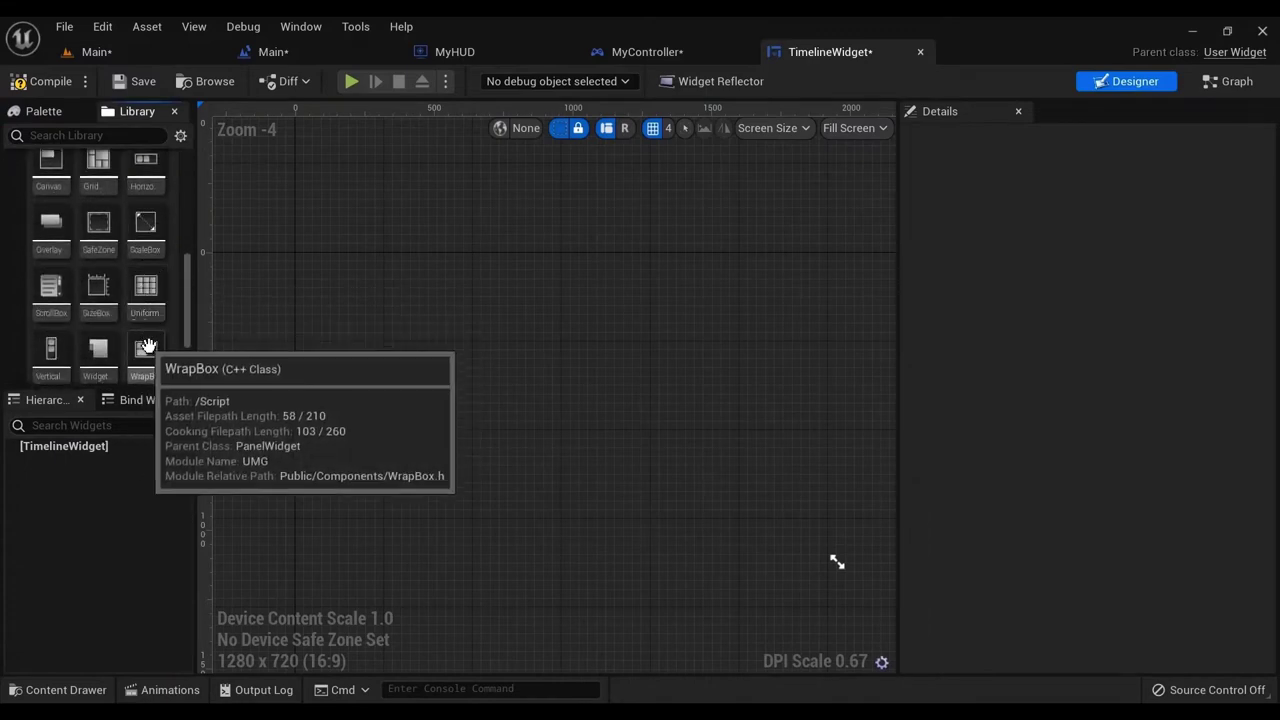
{"action": "left_click_drag", "start_coordinate": [51, 350], "coordinate": [126, 487]}
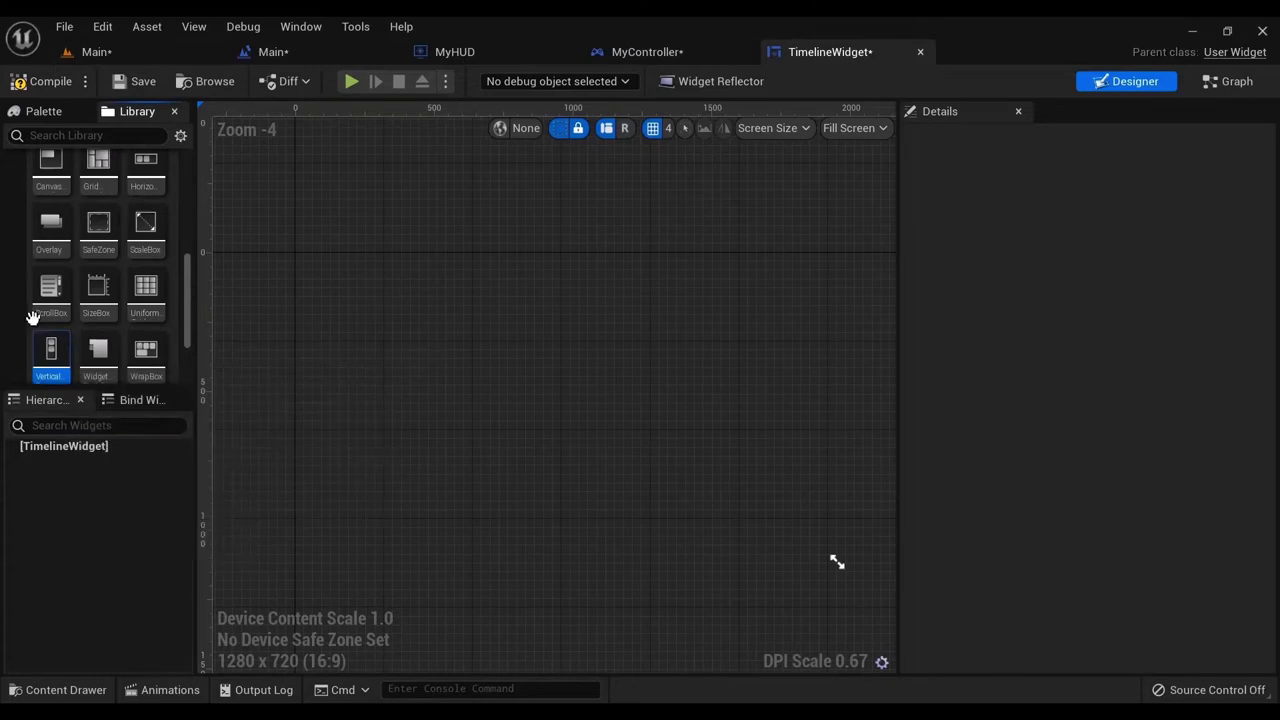
{"action": "left_click_drag", "start_coordinate": [33, 317], "coordinate": [610, 392]}
- Add a Horizontal Box and, below it, a Slider as children of the Vertical Box
{"action": "scroll", "coordinate": [128, 240], "scroll_direction": "up", "scroll_amount": 1}
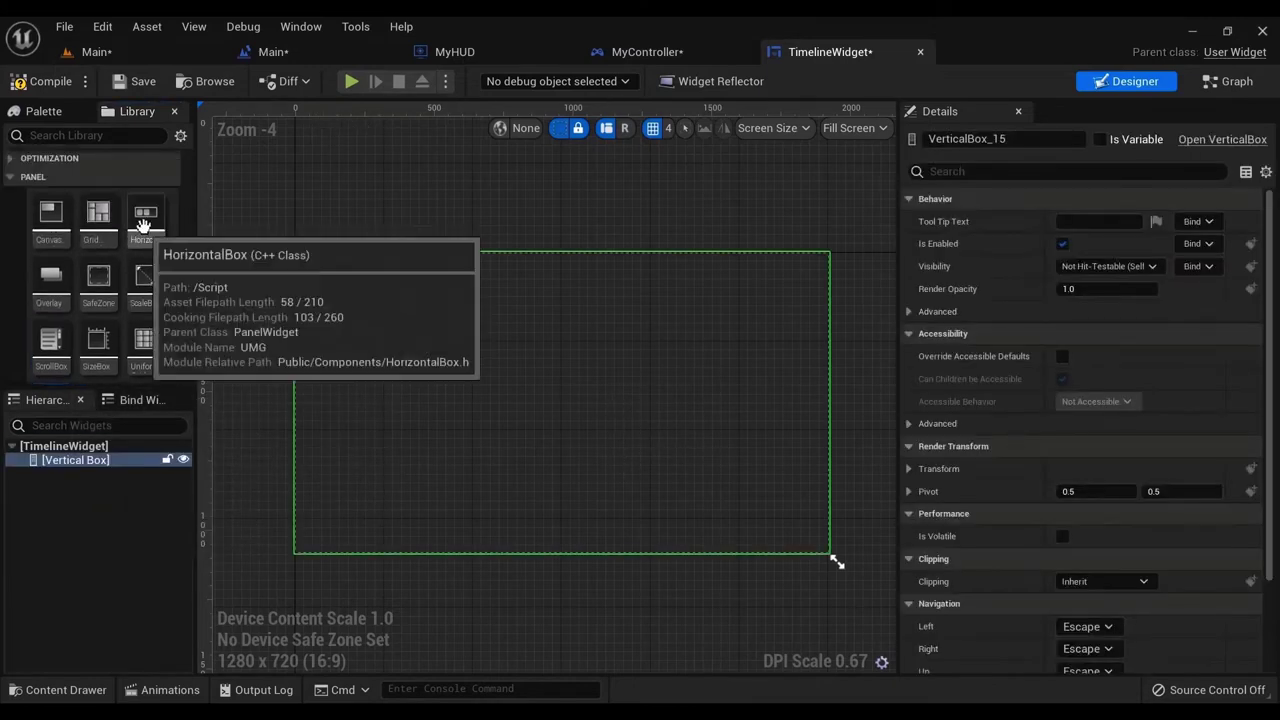
{"action": "left_click_drag", "start_coordinate": [145, 222], "coordinate": [114, 462]}
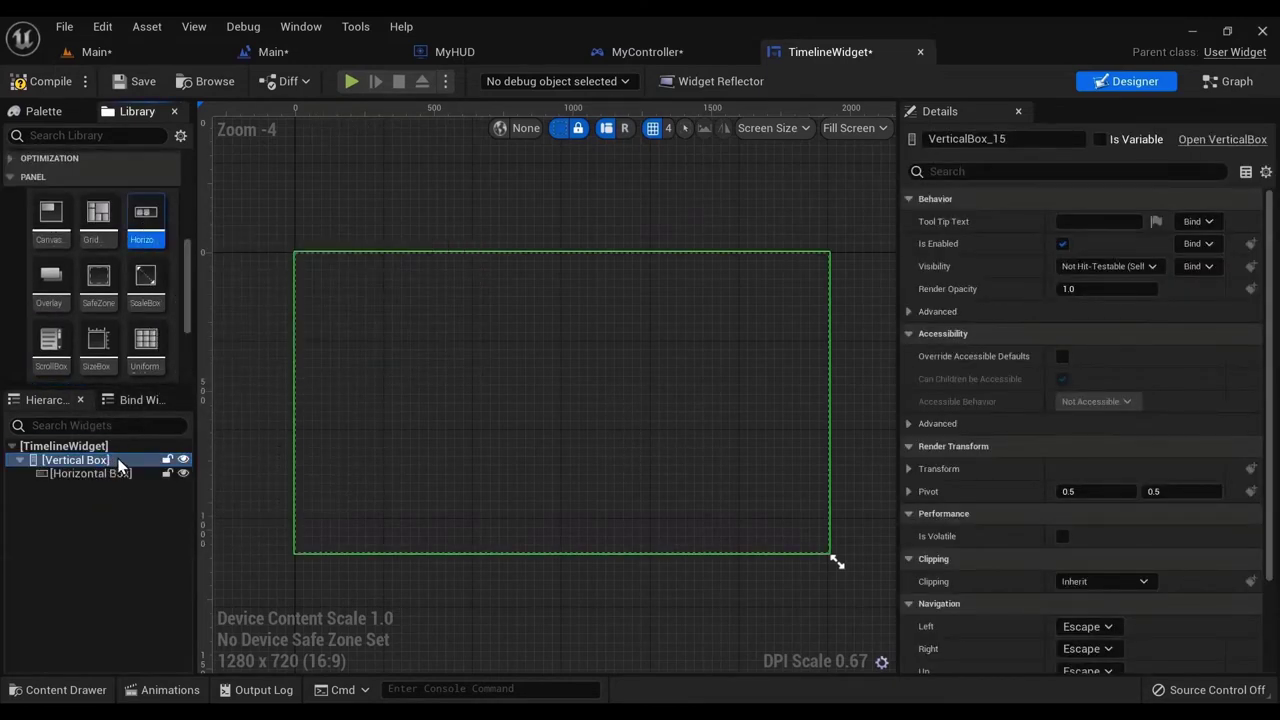
{"action": "scroll", "coordinate": [133, 344], "scroll_direction": "down", "scroll_amount": 2}
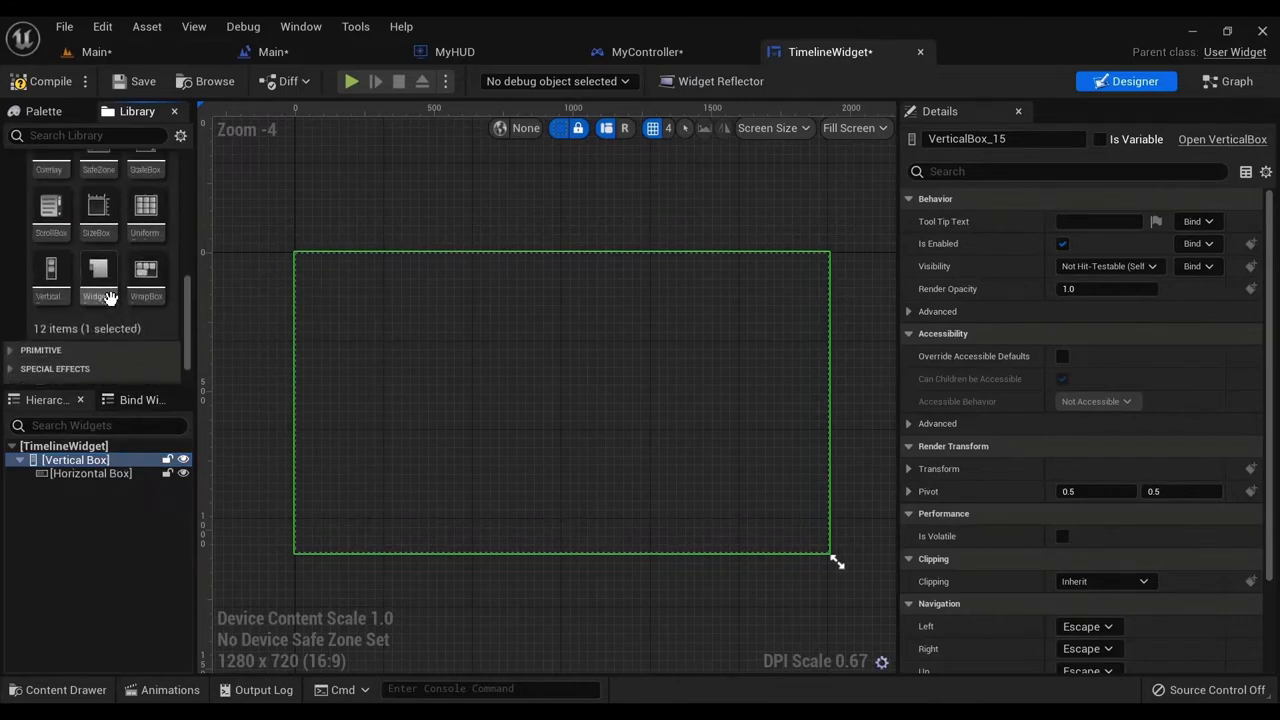
{"action": "scroll", "coordinate": [110, 297], "scroll_direction": "down", "scroll_amount": 1}
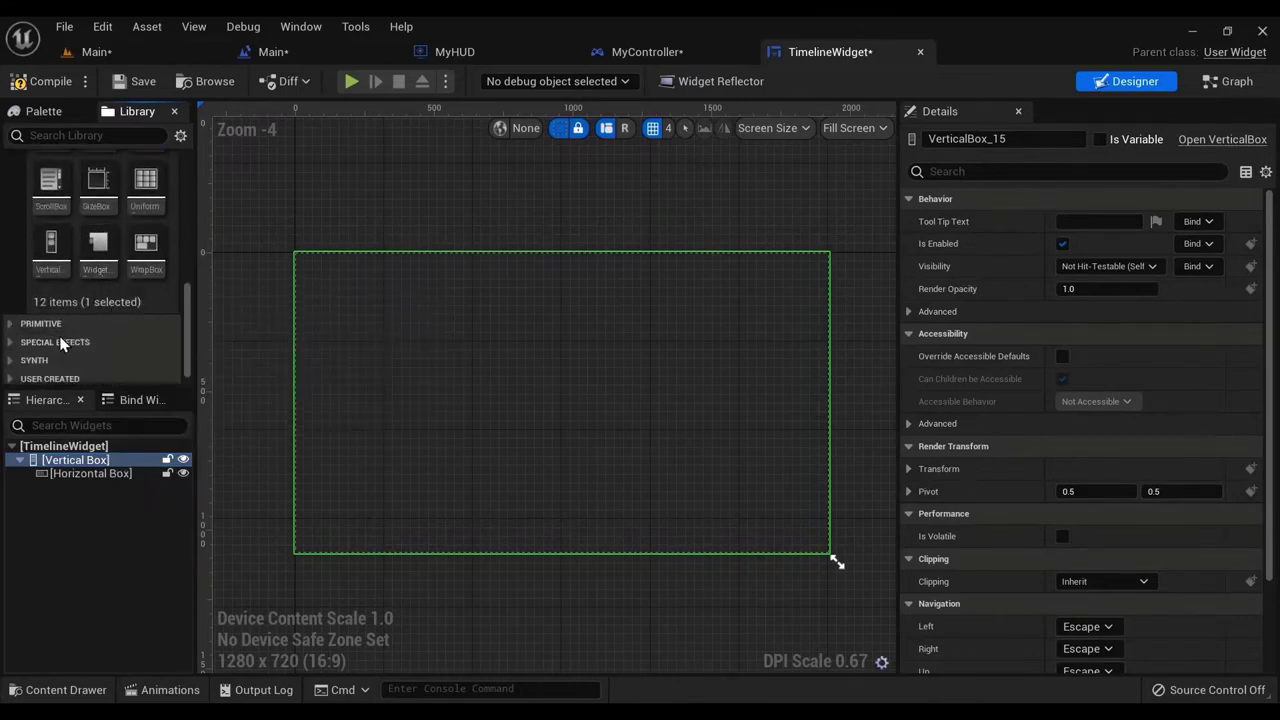
{"action": "scroll", "coordinate": [65, 320], "scroll_direction": "up", "scroll_amount": 5}
{"action": "left_click_drag", "start_coordinate": [97, 271], "coordinate": [104, 487]}
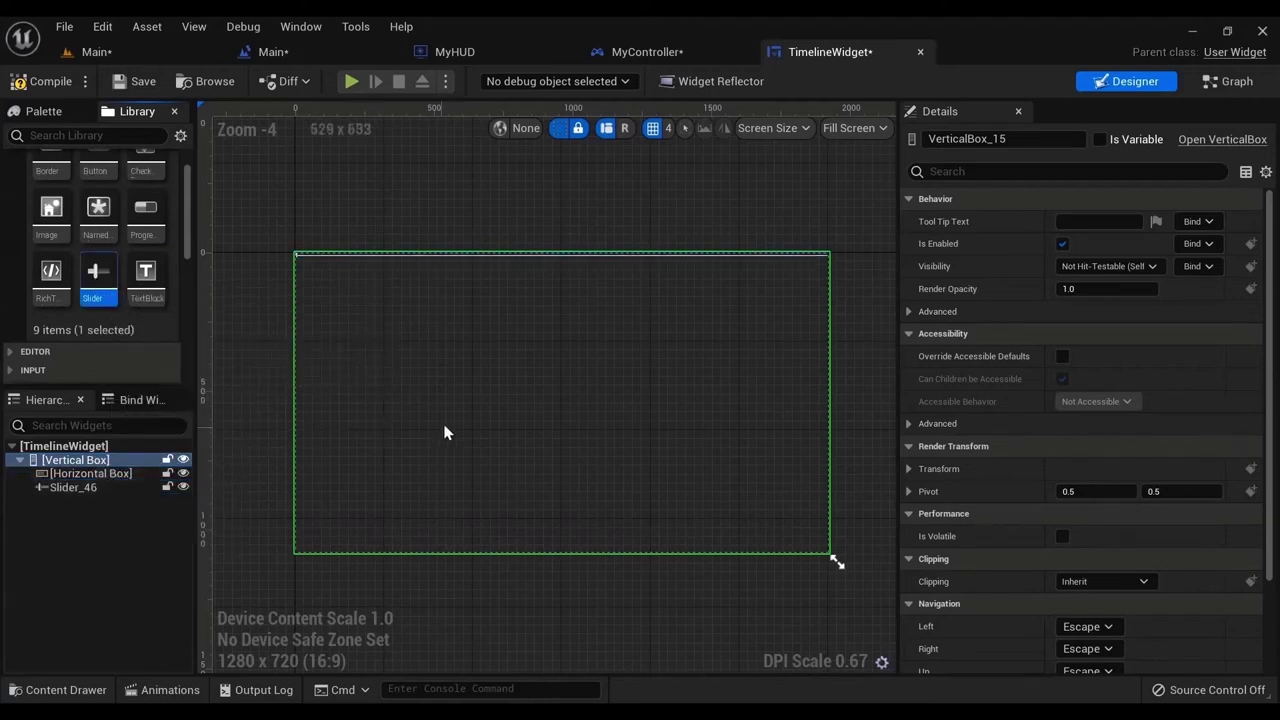
- Find the Text Block widget in the library and add three of them as children of the Horizontal Box
{"action": "left_click", "coordinate": [70, 476]}
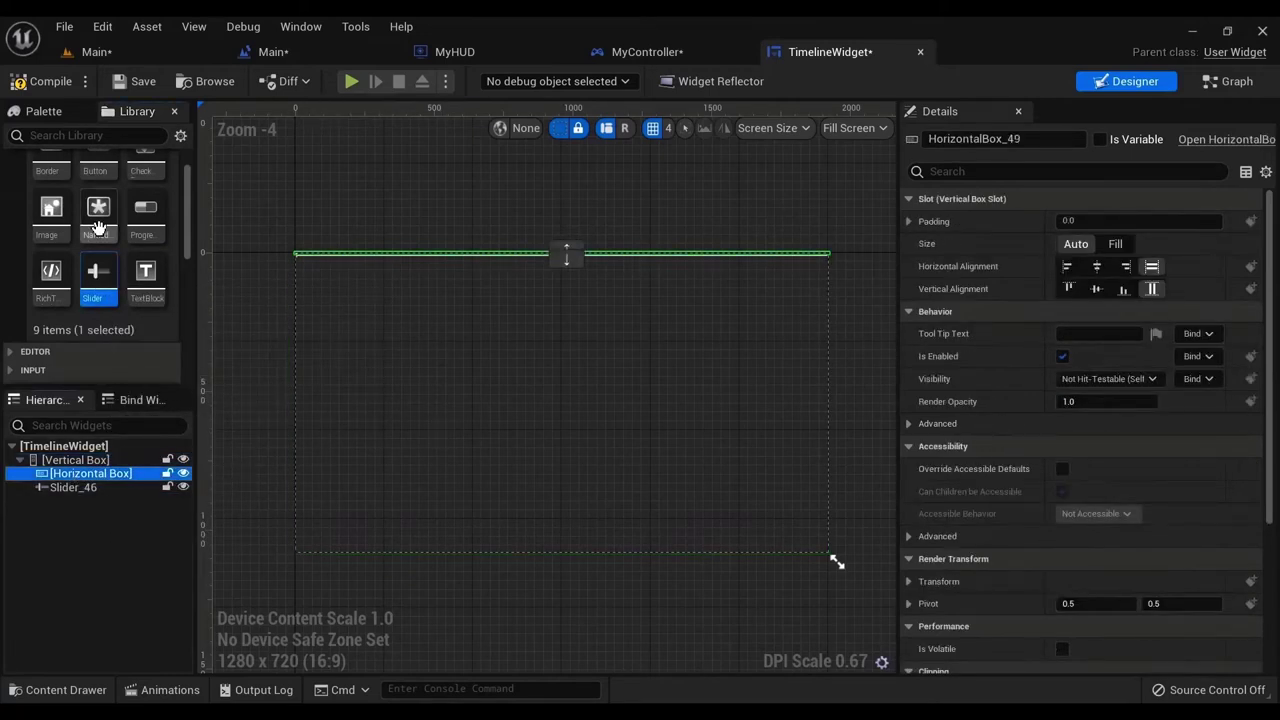
{"action": "scroll", "coordinate": [137, 272], "scroll_direction": "down", "scroll_amount": 5}
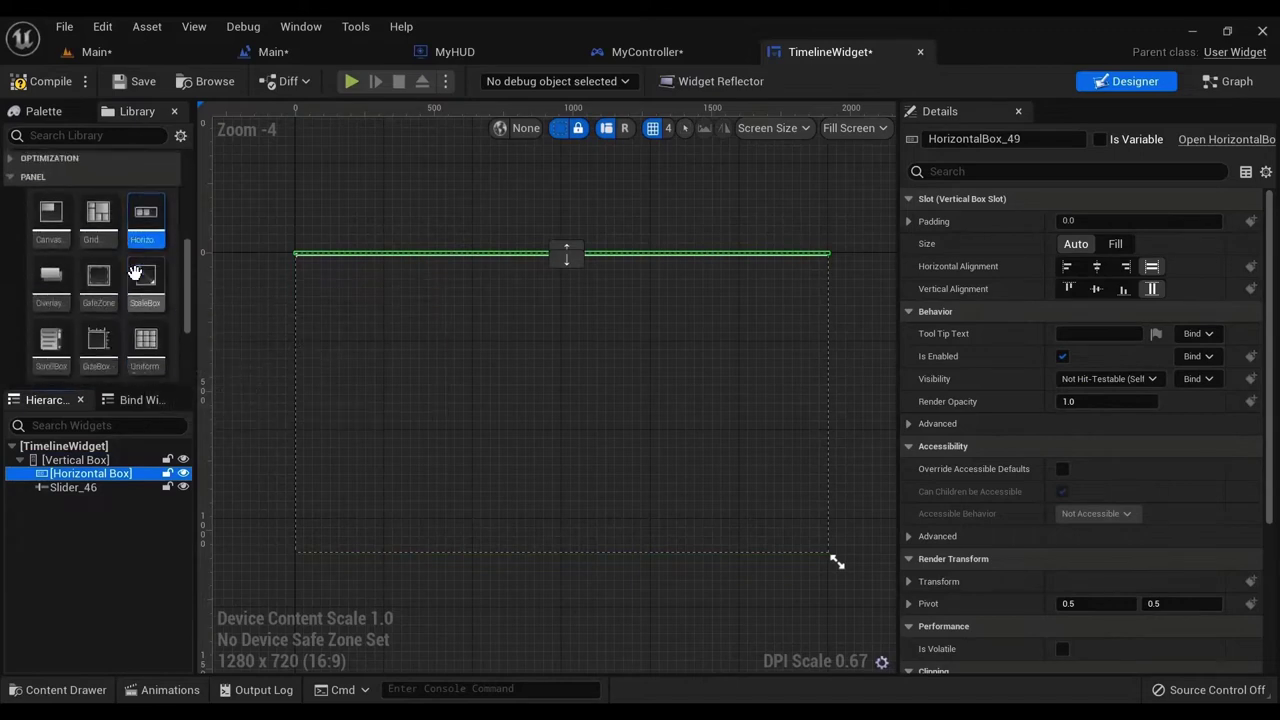
{"action": "scroll", "coordinate": [135, 273], "scroll_direction": "up", "scroll_amount": 5}
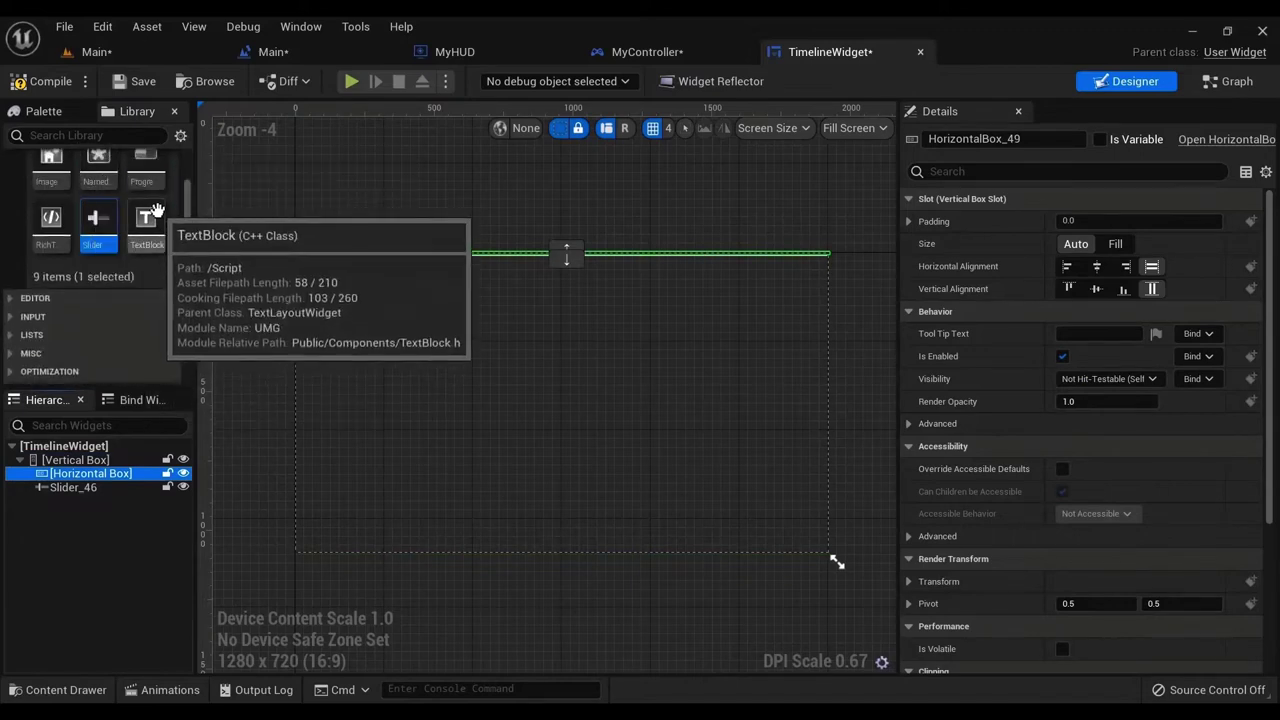
{"action": "left_click", "coordinate": [90, 135]}
{"action": "type", "text": "text"}
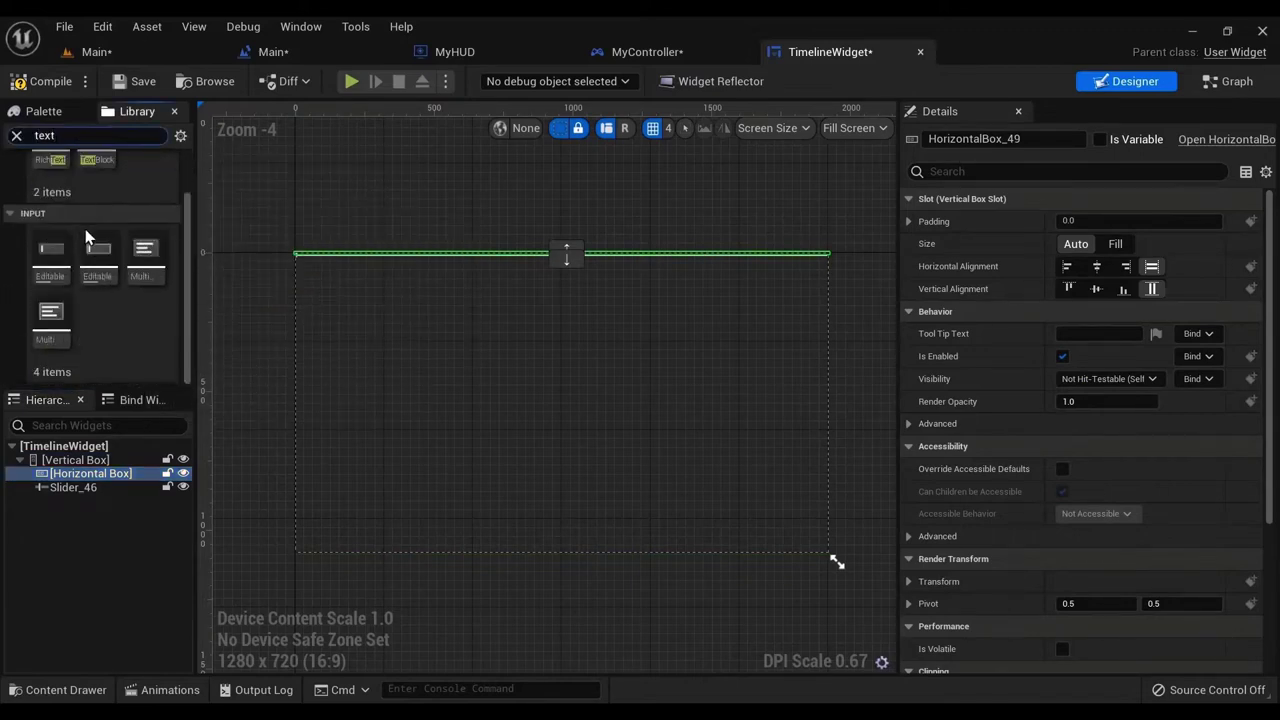
{"action": "scroll", "coordinate": [133, 232], "scroll_direction": "up", "scroll_amount": 2}
{"action": "left_click_drag", "start_coordinate": [96, 195], "coordinate": [88, 485]}
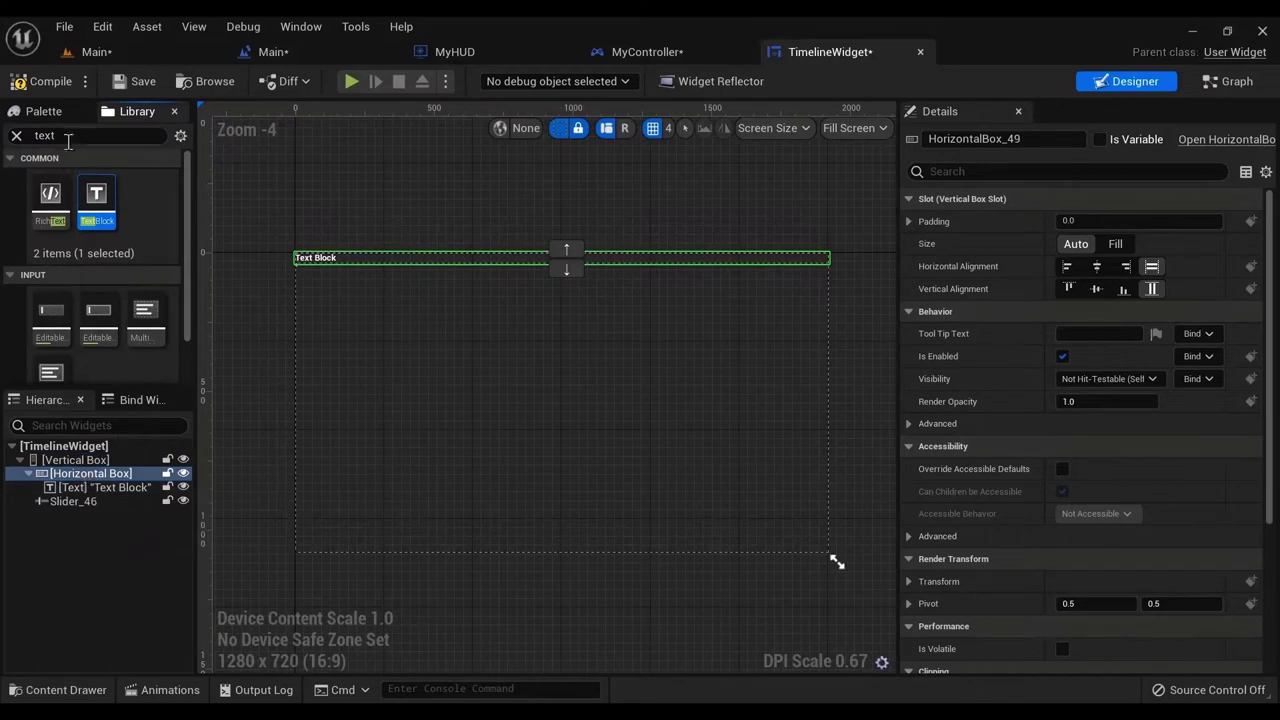
{"action": "left_click_drag", "start_coordinate": [96, 195], "coordinate": [94, 490]}
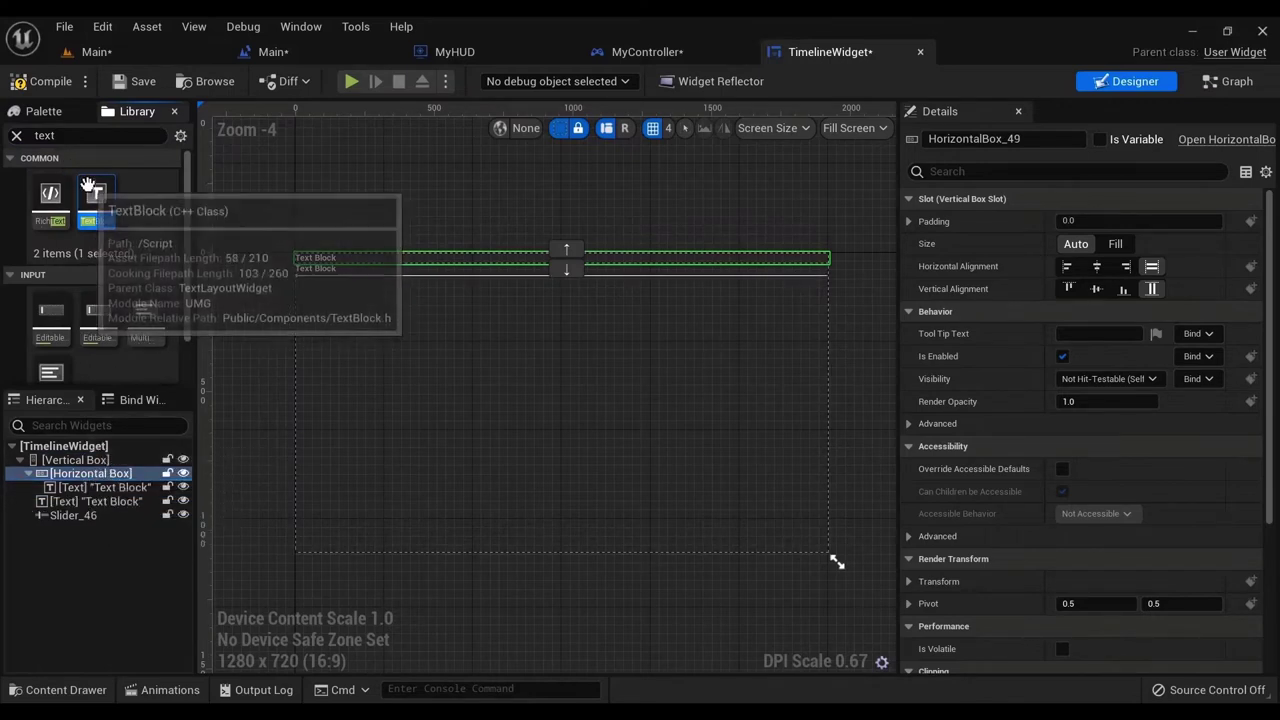
{"action": "left_click_drag", "start_coordinate": [88, 186], "coordinate": [109, 496]}
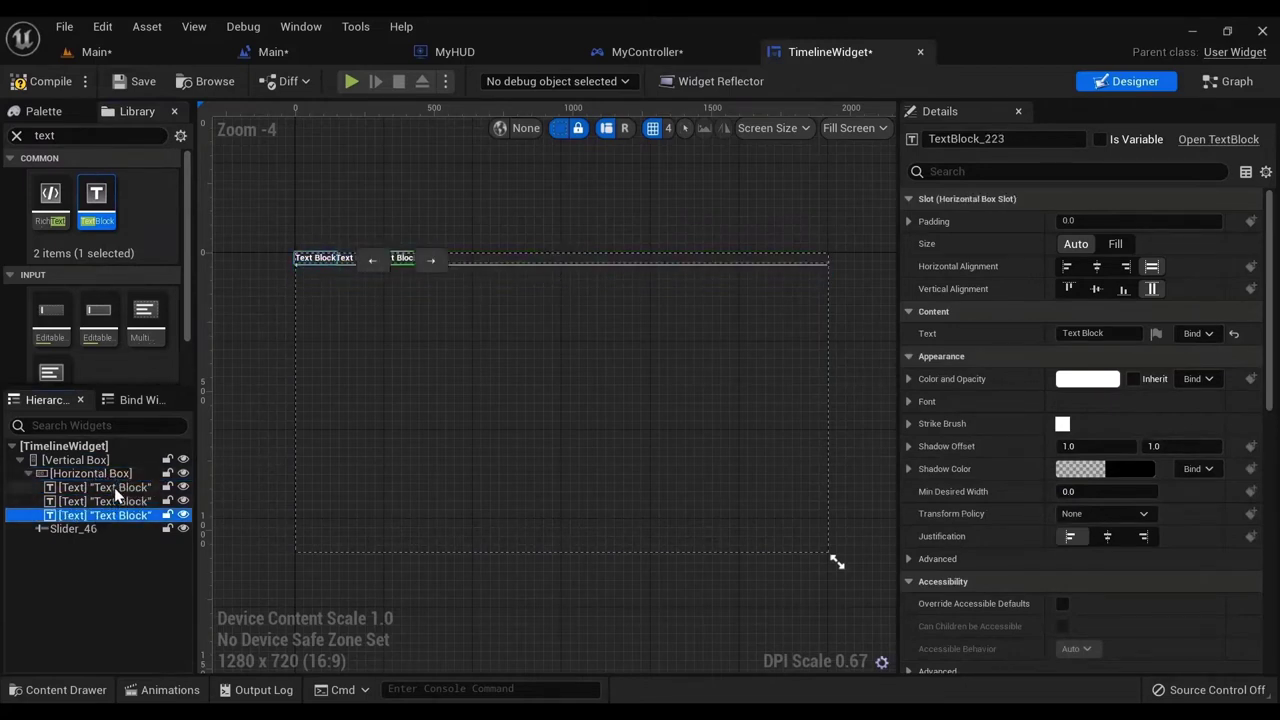
- Rename the three text blocks in the Horizontal Box as Start, Current and End, in that order
{"action": "left_click", "coordinate": [114, 487]}
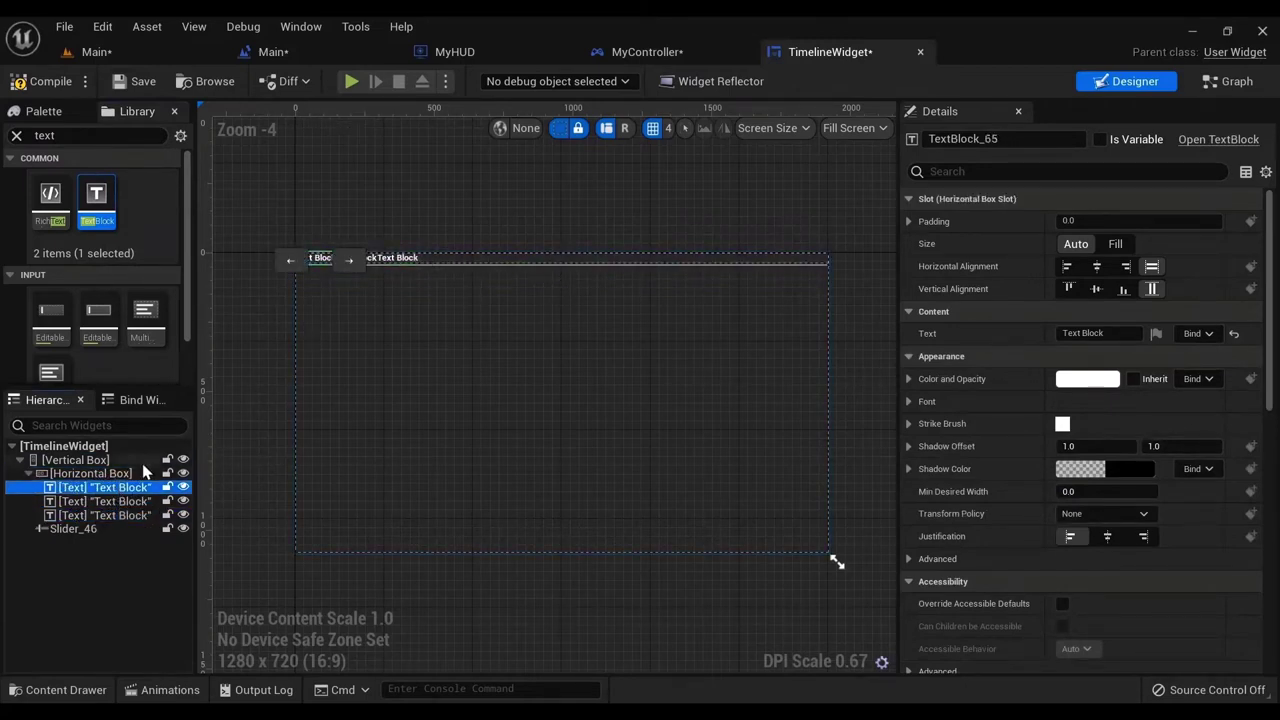
{"action": "left_click", "coordinate": [100, 489]}
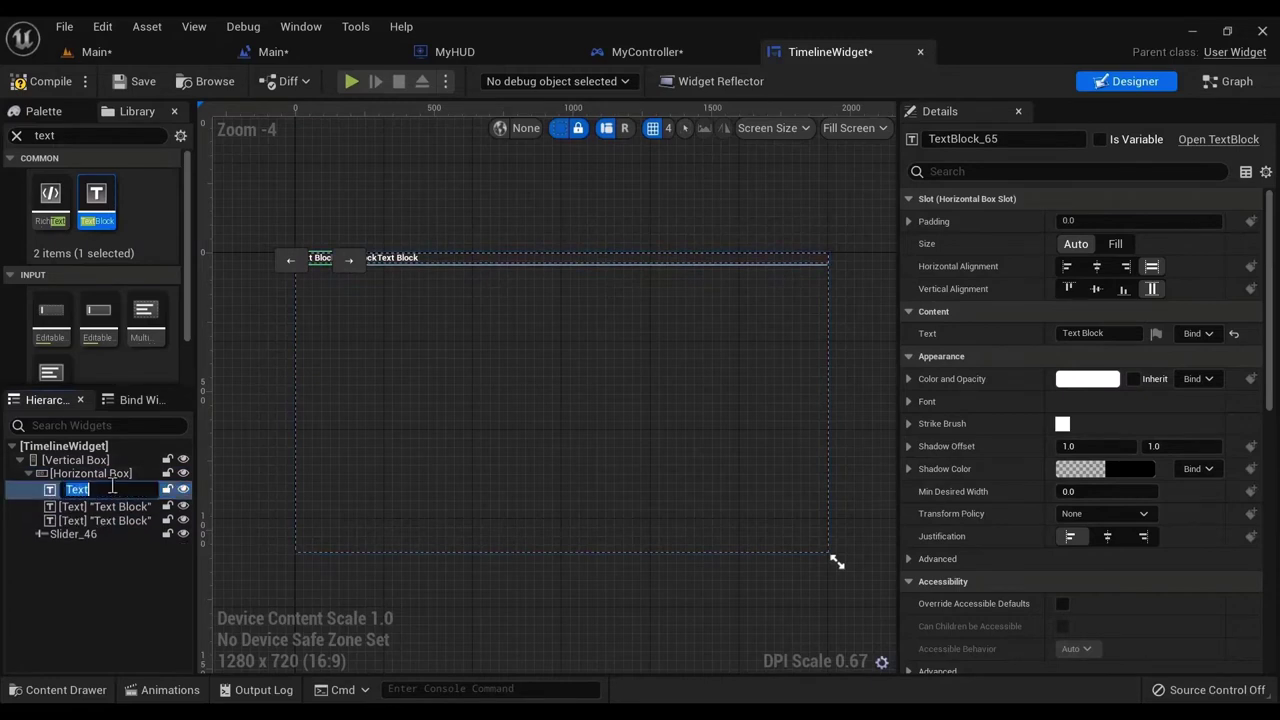
{"action": "type", "text": "Start"}
{"action": "key", "text": "Return"}
{"action": "left_click", "coordinate": [76, 503]}
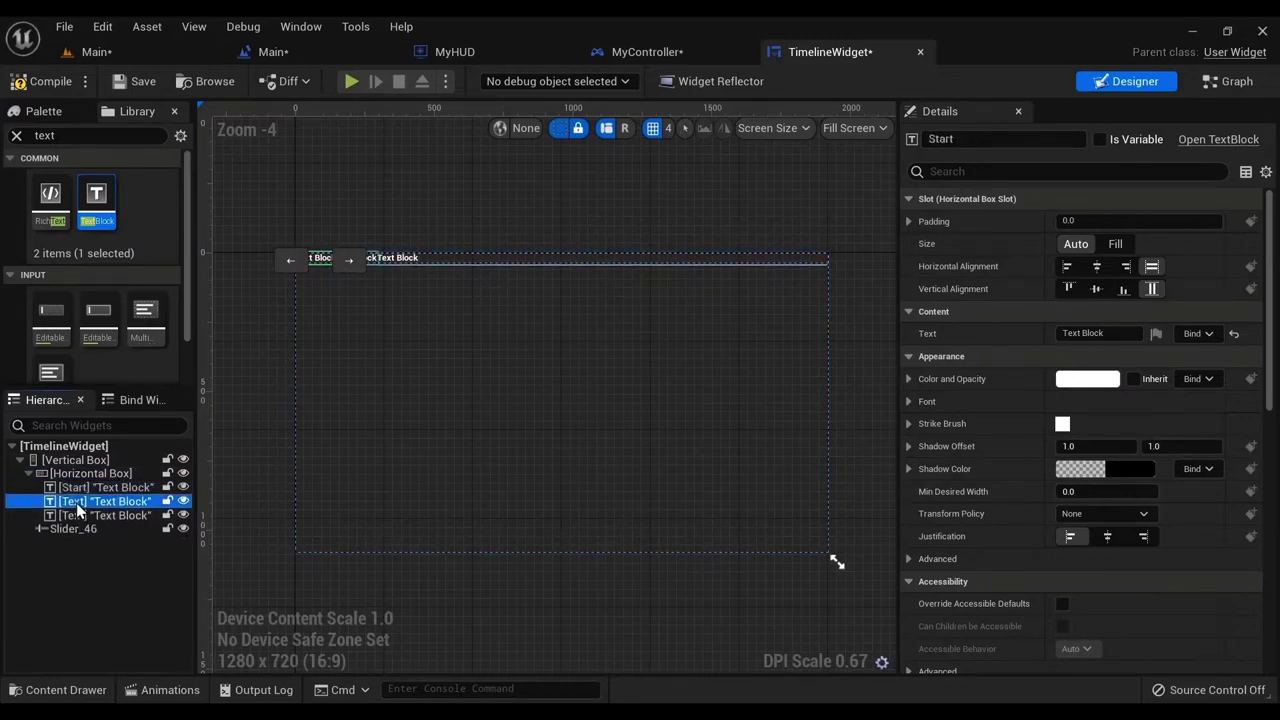
{"action": "left_click", "coordinate": [76, 503]}
{"action": "type", "text": "Current"}
{"action": "key", "text": "Return"}
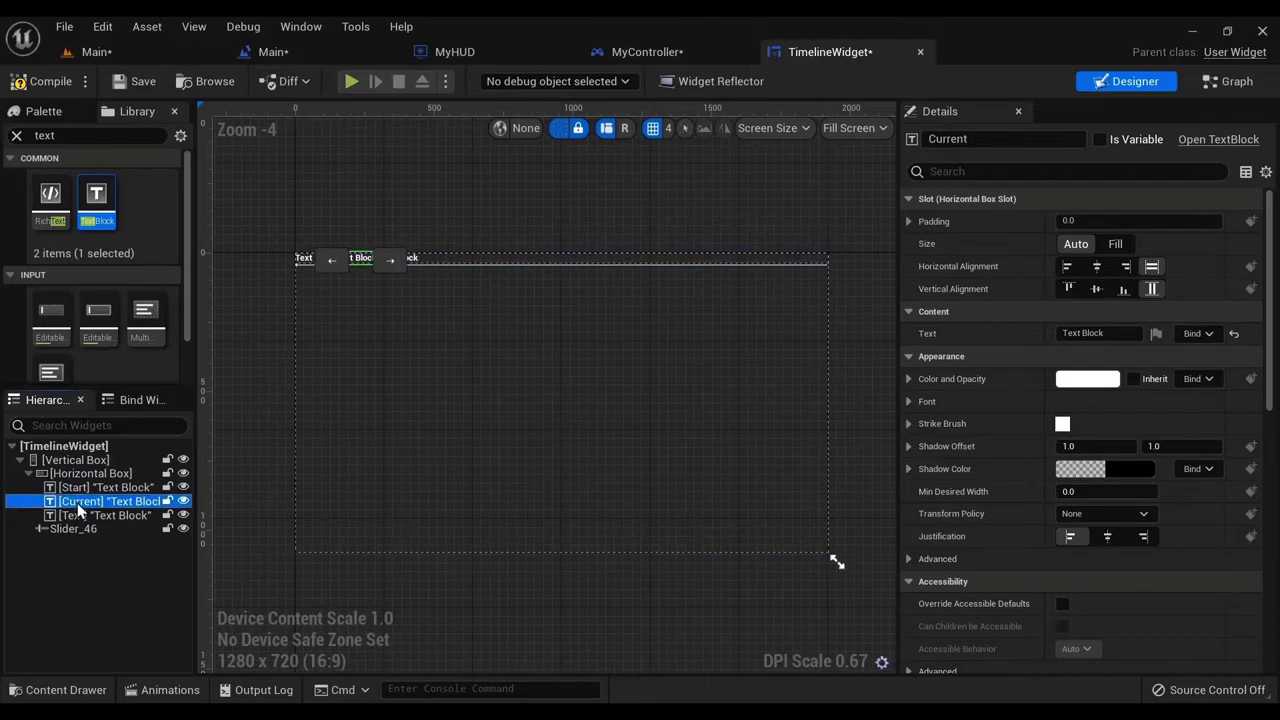
{"action": "left_click", "coordinate": [77, 516]}
{"action": "left_click", "coordinate": [77, 518]}
{"action": "type", "text": "End"}
{"action": "key", "text": "Return"}
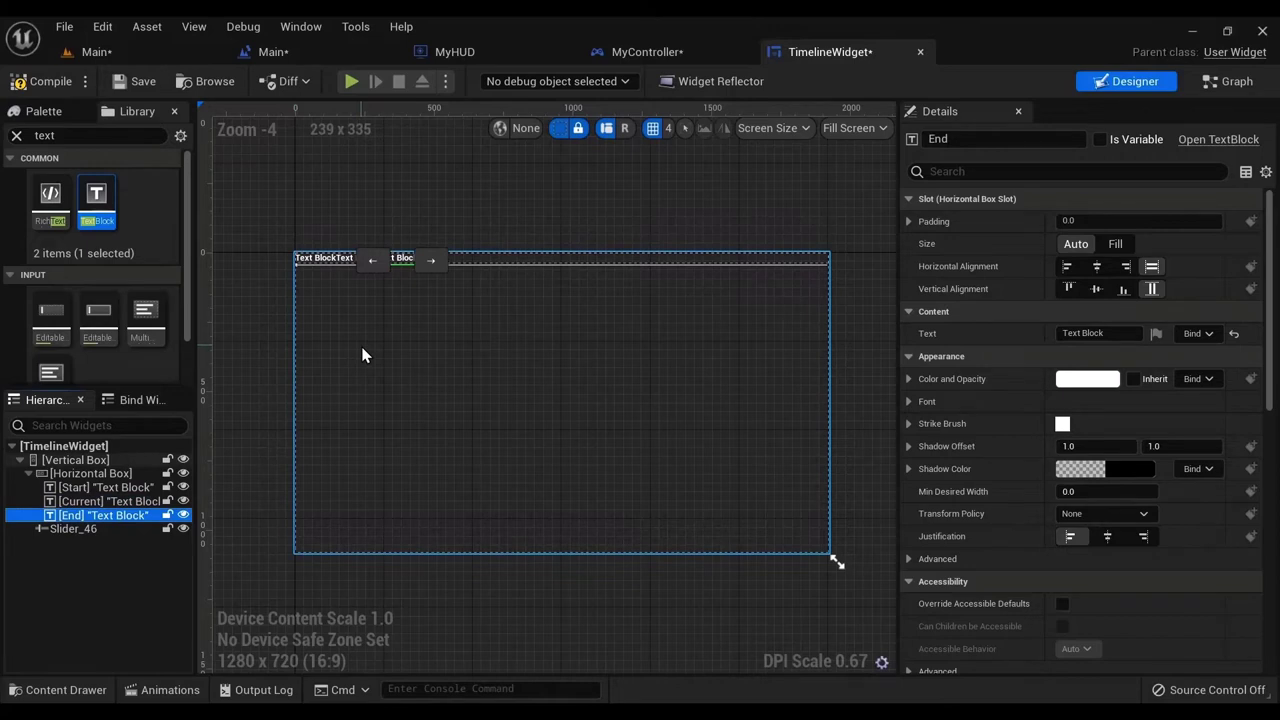
- Set the Current text block's slot size to Fill and centre it horizontally
{"action": "scroll", "coordinate": [431, 360], "scroll_direction": "up", "scroll_amount": 2}
{"action": "scroll", "coordinate": [457, 349], "scroll_direction": "down", "scroll_amount": 2}
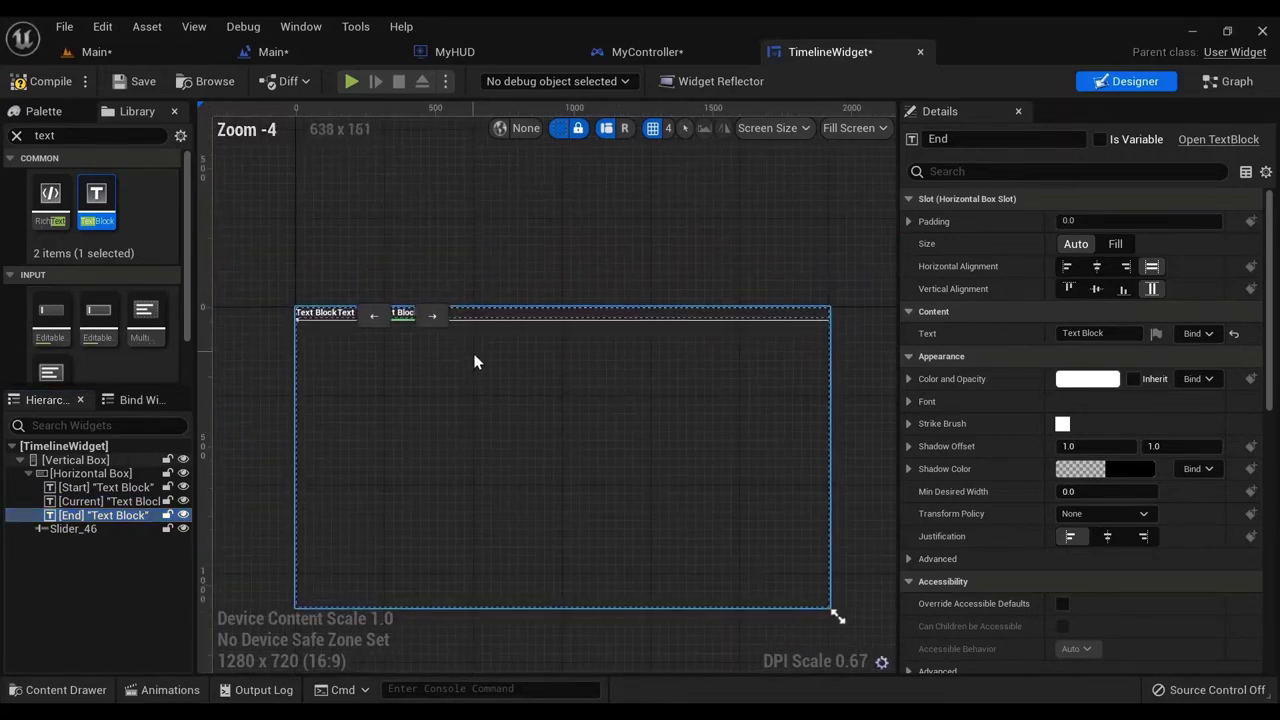
{"action": "left_click", "coordinate": [100, 487]}
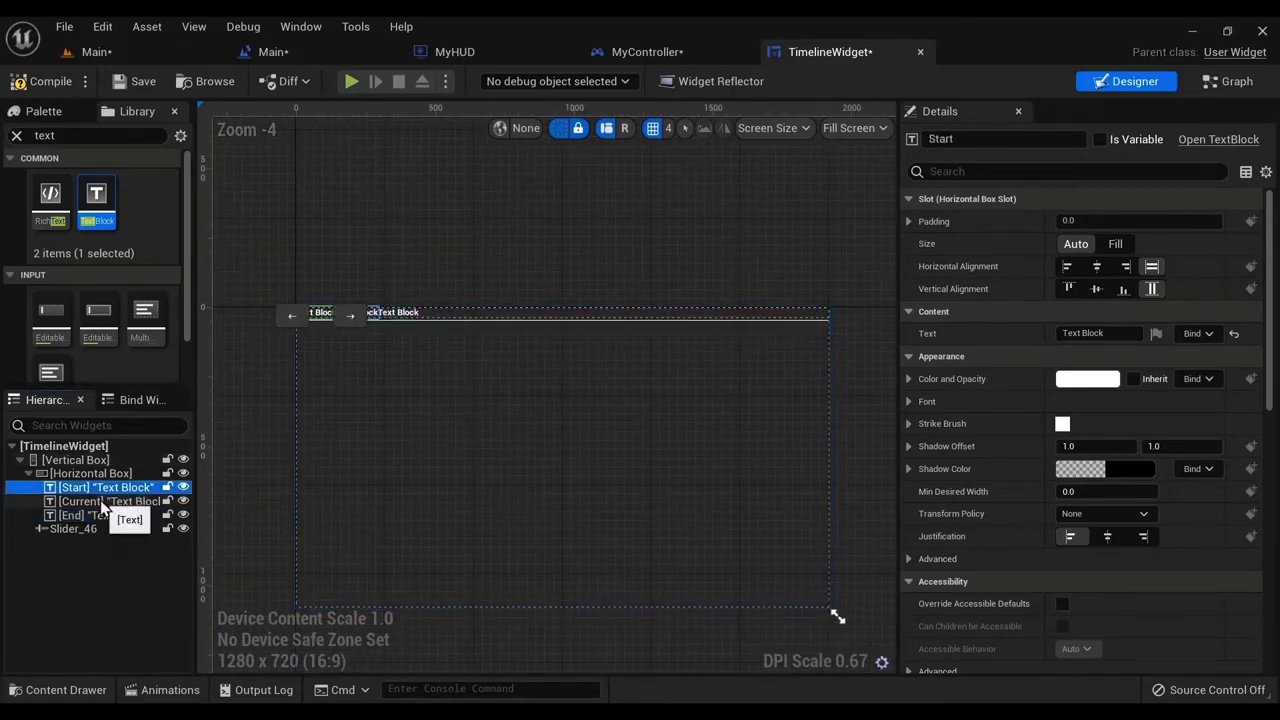
{"action": "left_click", "coordinate": [100, 500]}
{"action": "left_click", "coordinate": [1115, 244]}
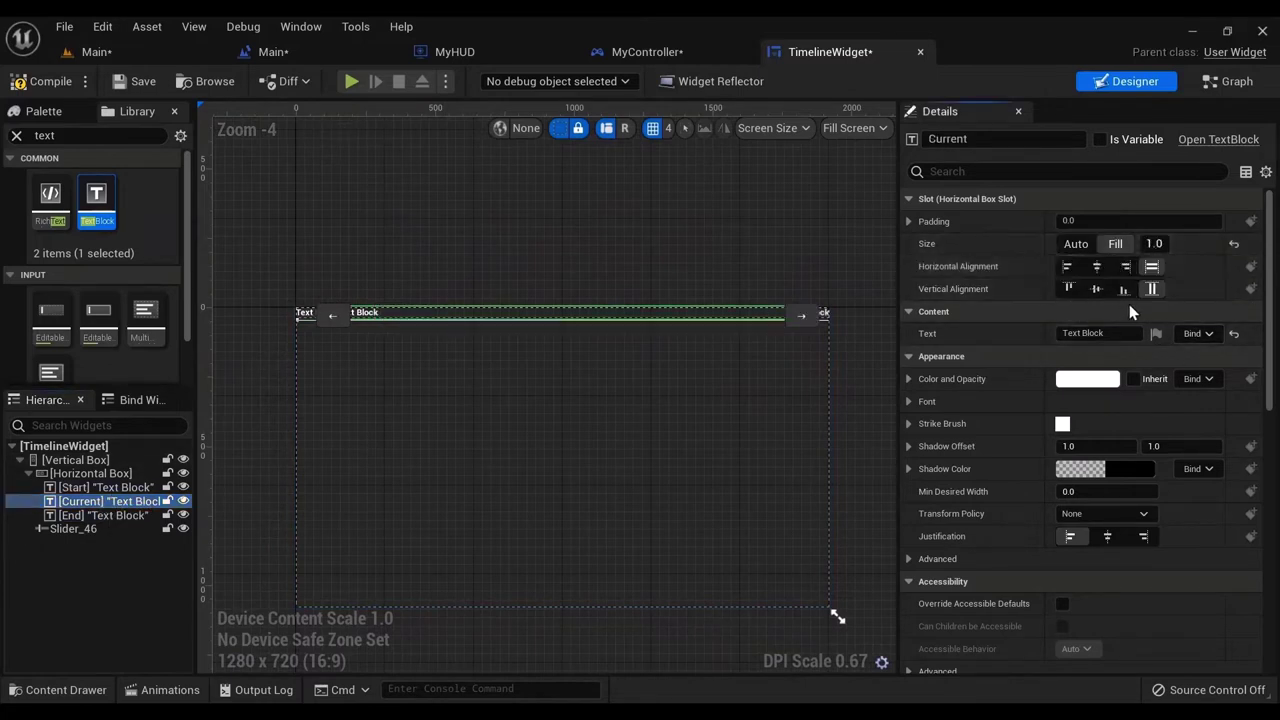
{"action": "left_click", "coordinate": [1096, 266]}
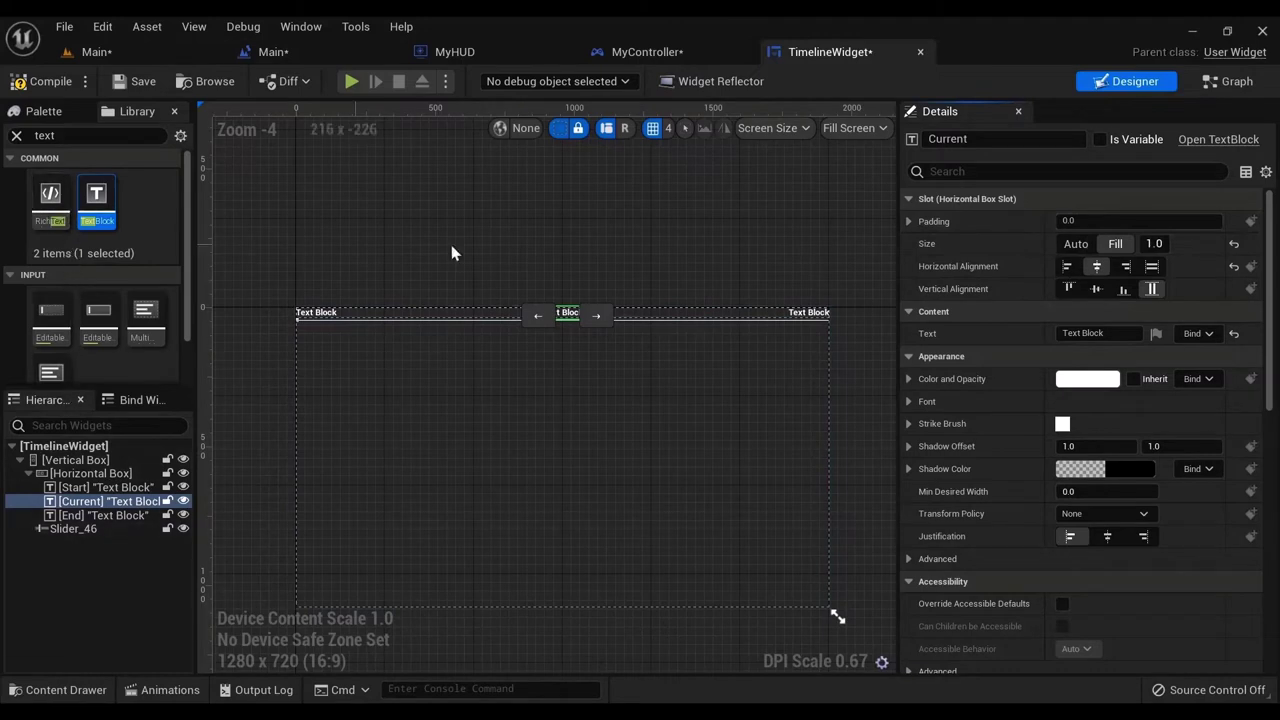
- Give the slider 50 padding on the left, right and bottom, with bottom vertical alignment and Fill size
{"action": "left_click", "coordinate": [90, 529]}
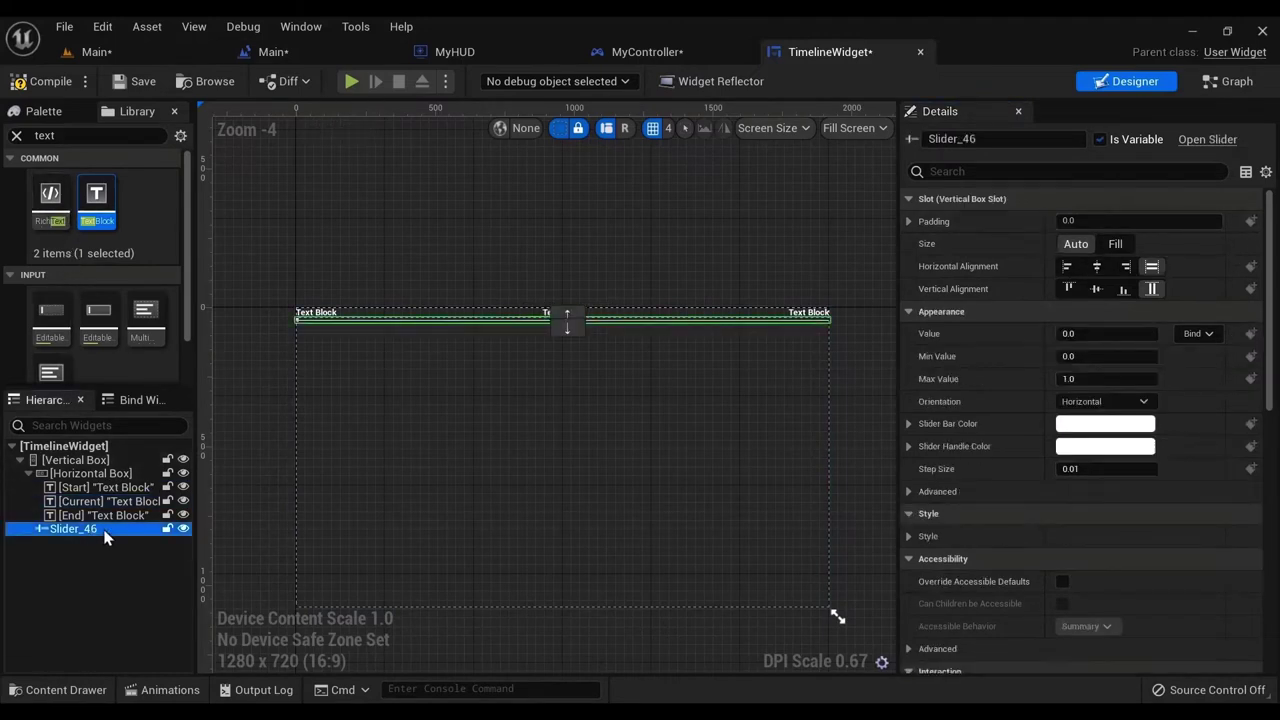
{"action": "left_click", "coordinate": [910, 223]}
{"action": "left_click", "coordinate": [1093, 312]}
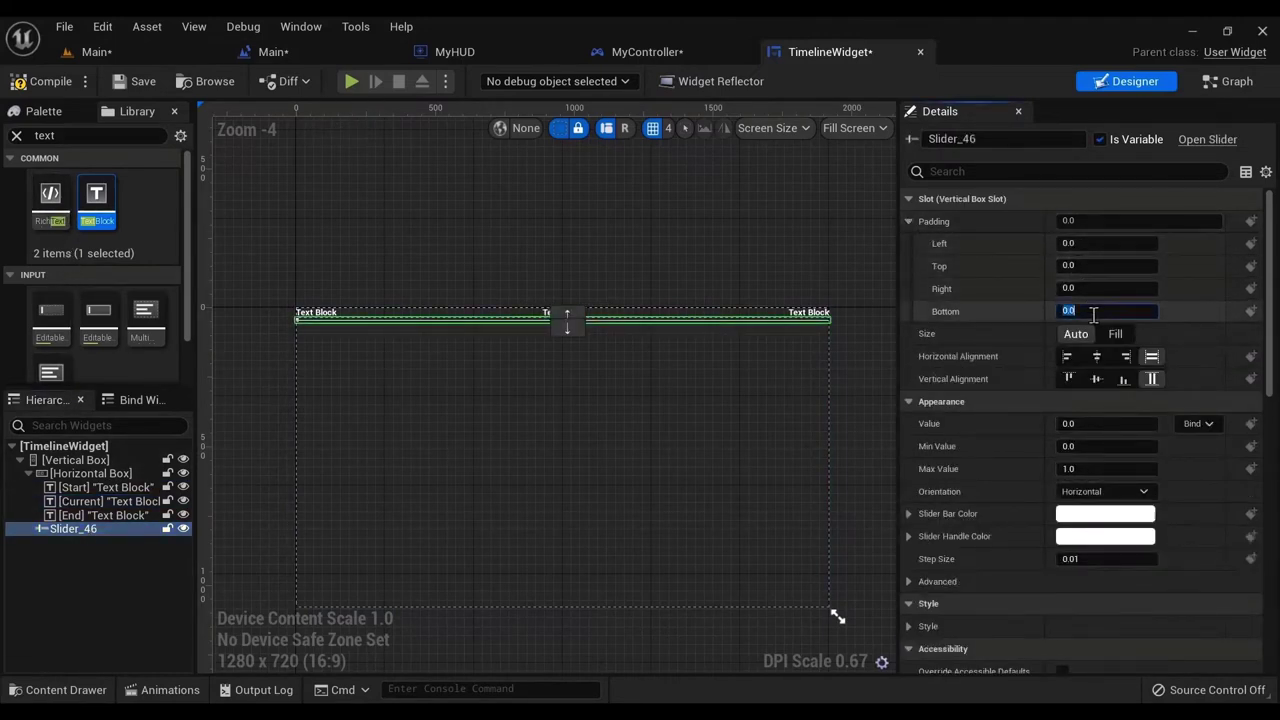
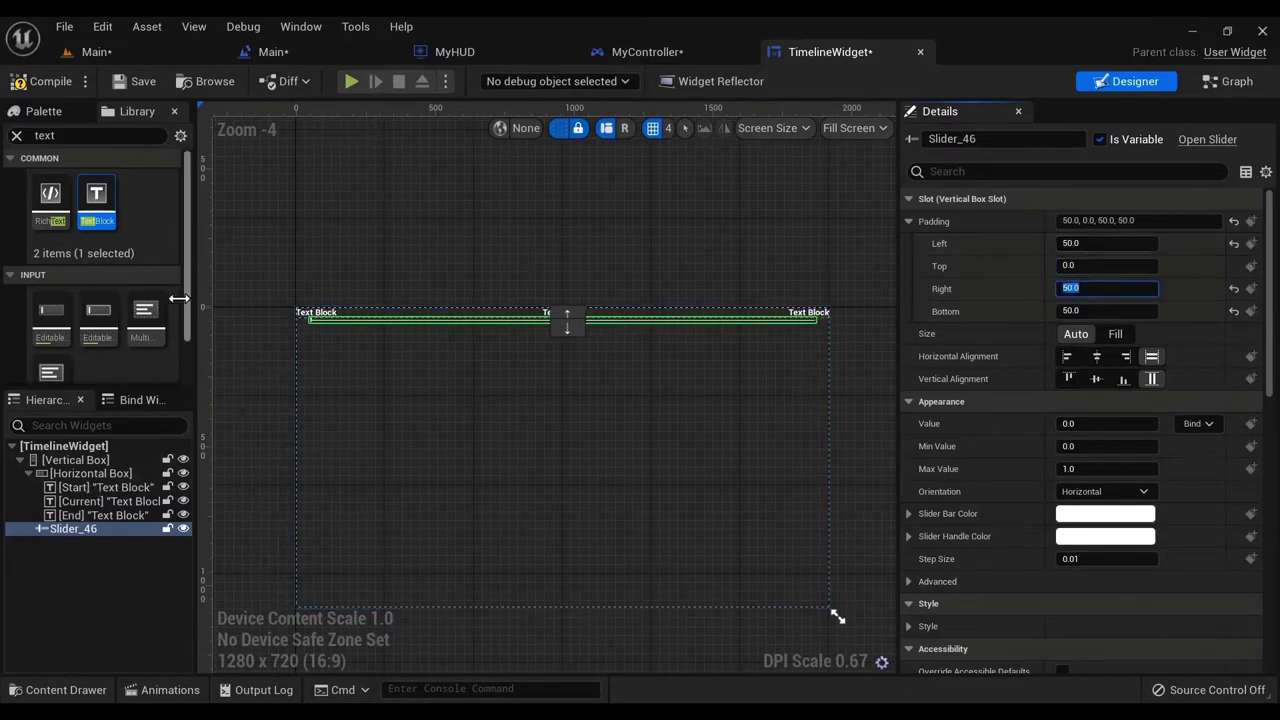
{"action": "left_click", "coordinate": [1121, 378]}
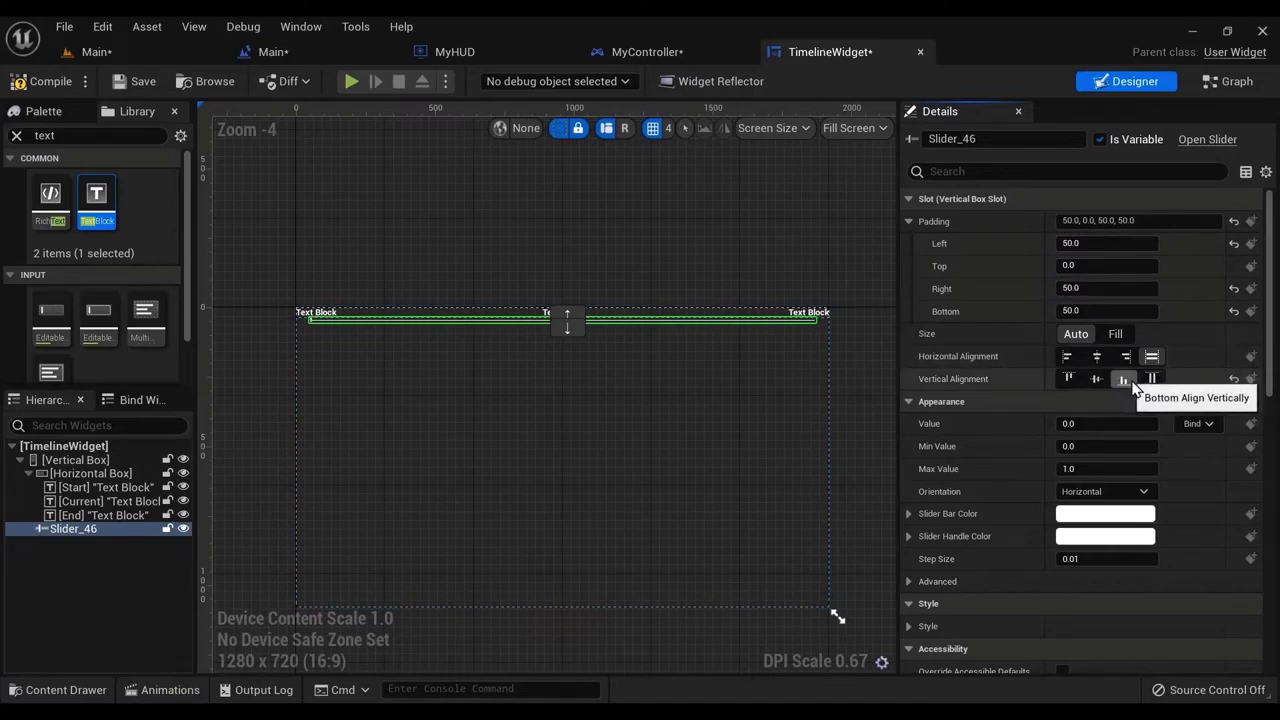
{"action": "left_click", "coordinate": [1115, 333]}
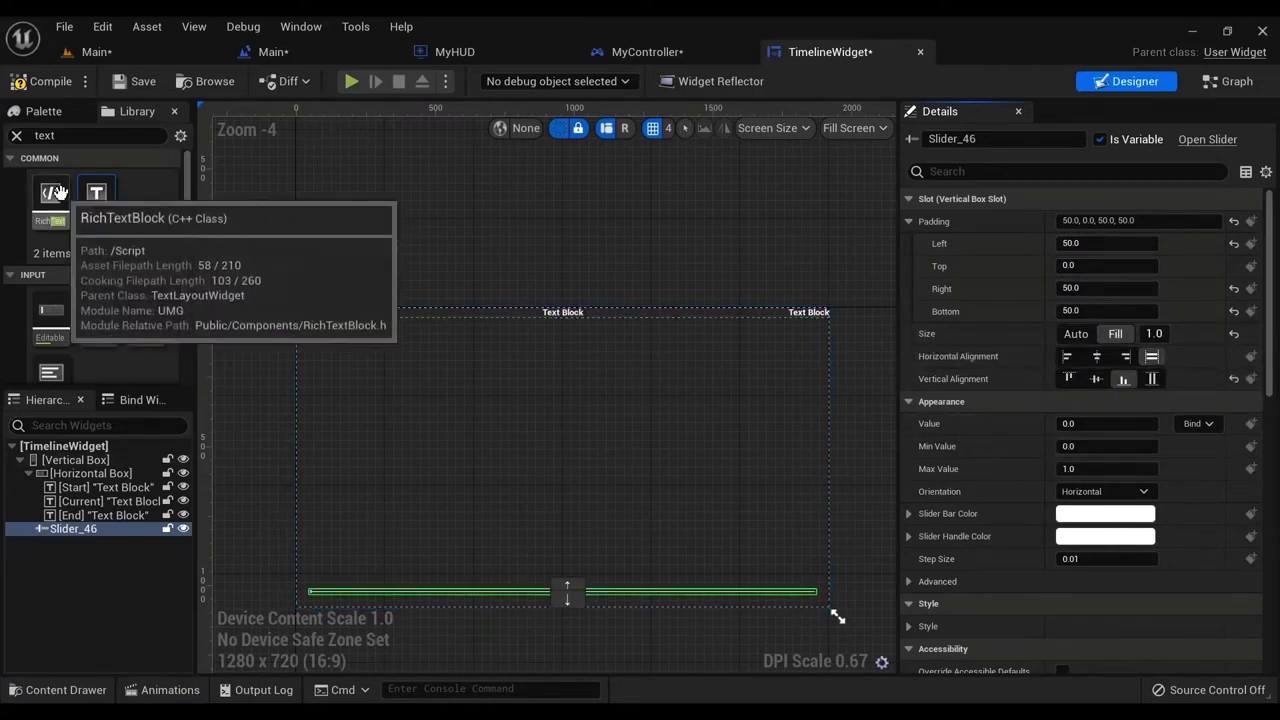
- Set the Horizontal Box to bottom vertical alignment with Fill size, and set the slider's size to Auto
{"action": "left_click", "coordinate": [92, 474]}
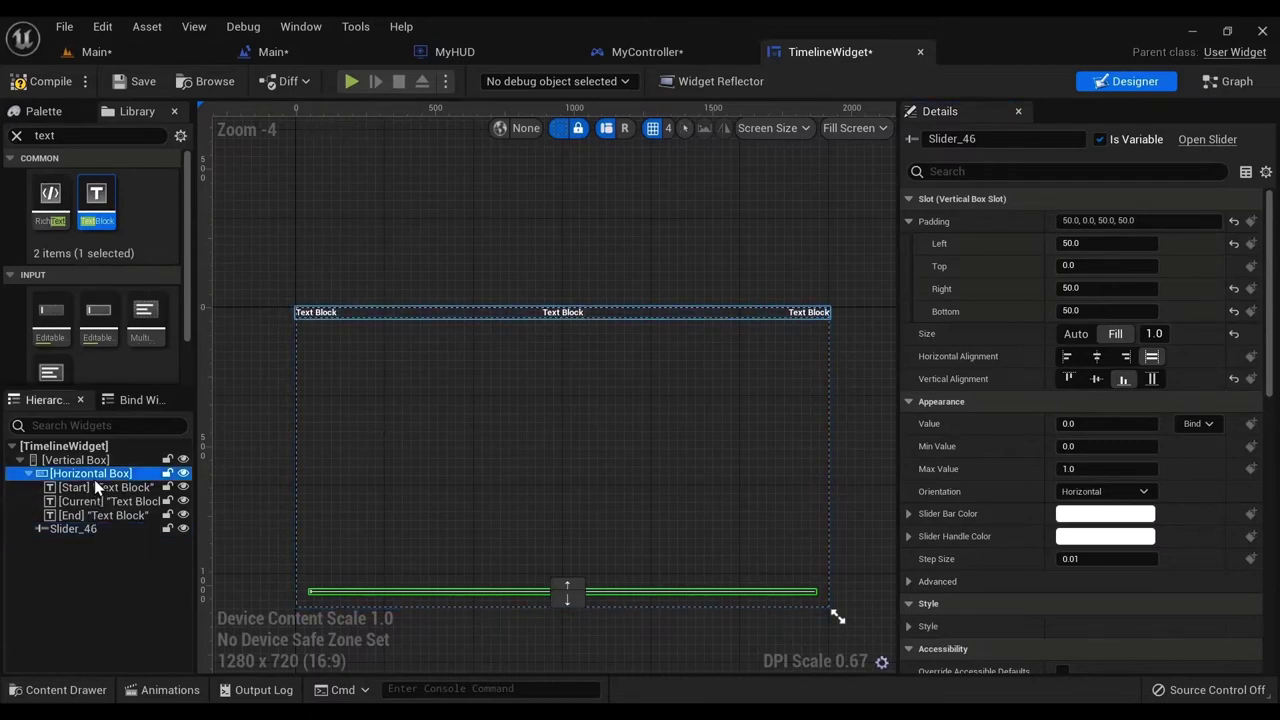
{"action": "left_click", "coordinate": [1123, 379]}
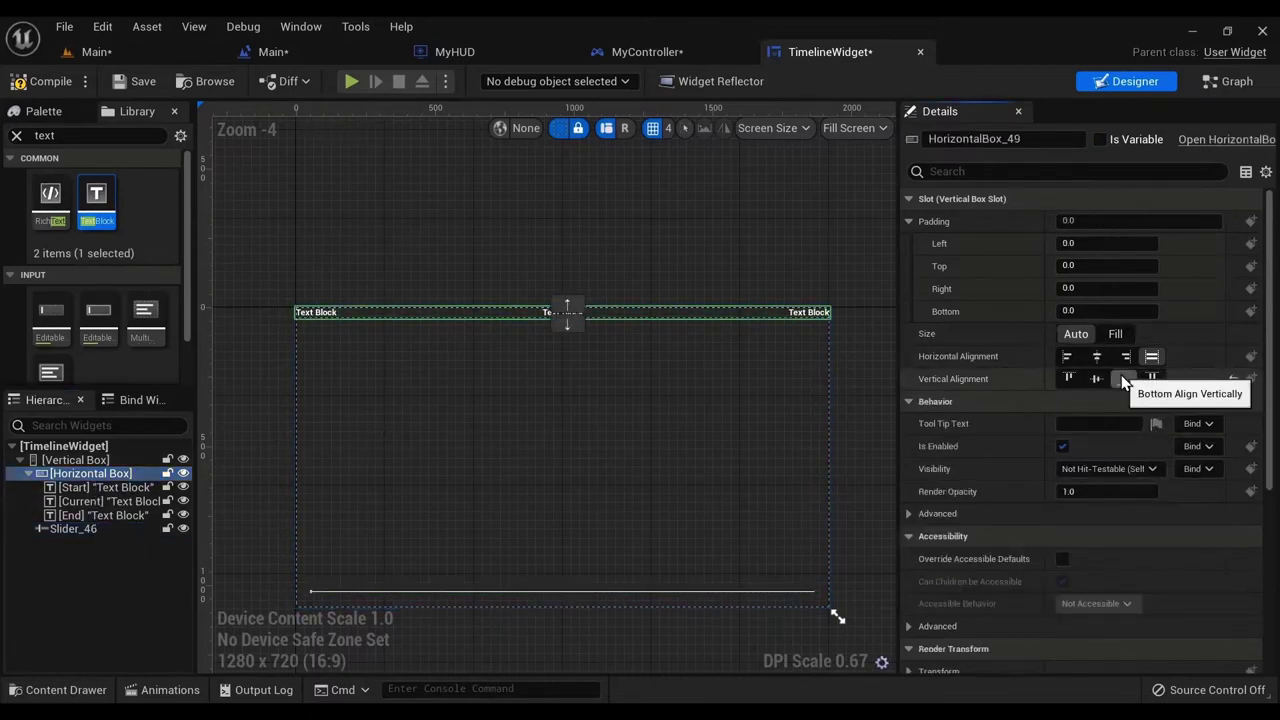
{"action": "left_click", "coordinate": [1115, 334]}
{"action": "left_click", "coordinate": [73, 528]}
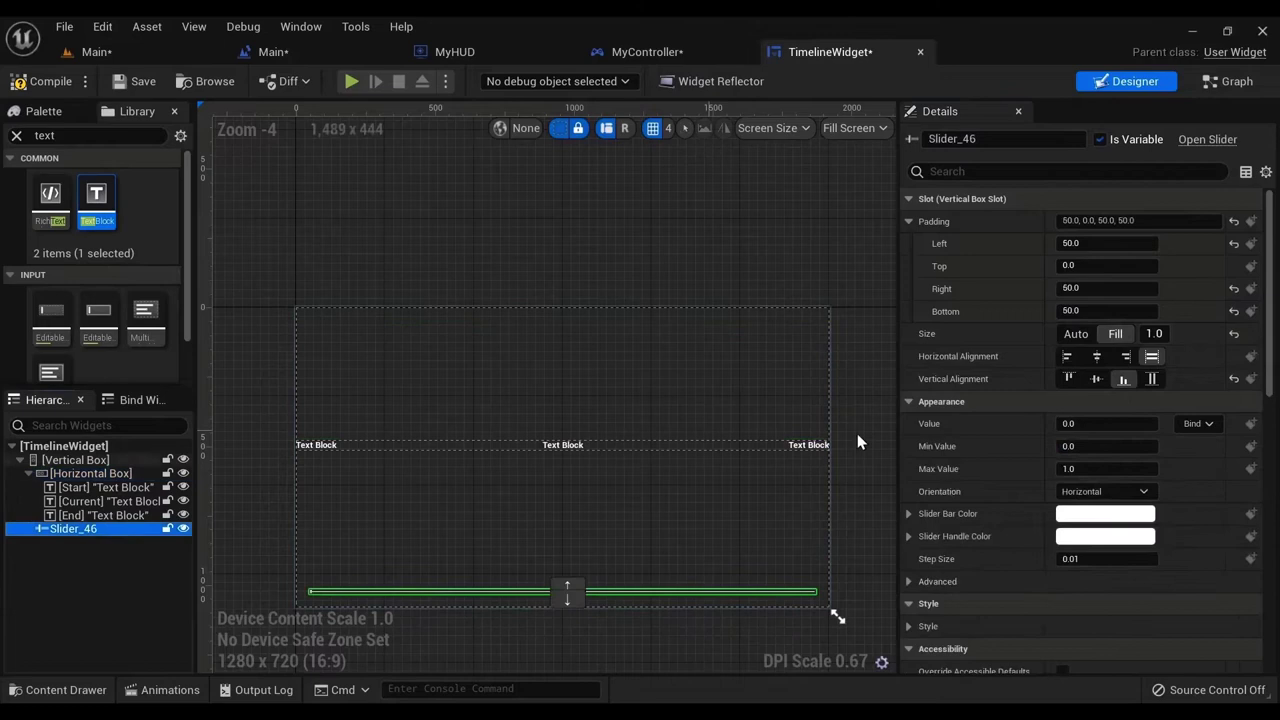
{"action": "left_click", "coordinate": [1078, 334]}
{"action": "left_click", "coordinate": [603, 514]}
{"action": "right_click_drag", "start_coordinate": [603, 514], "coordinate": [554, 397]}
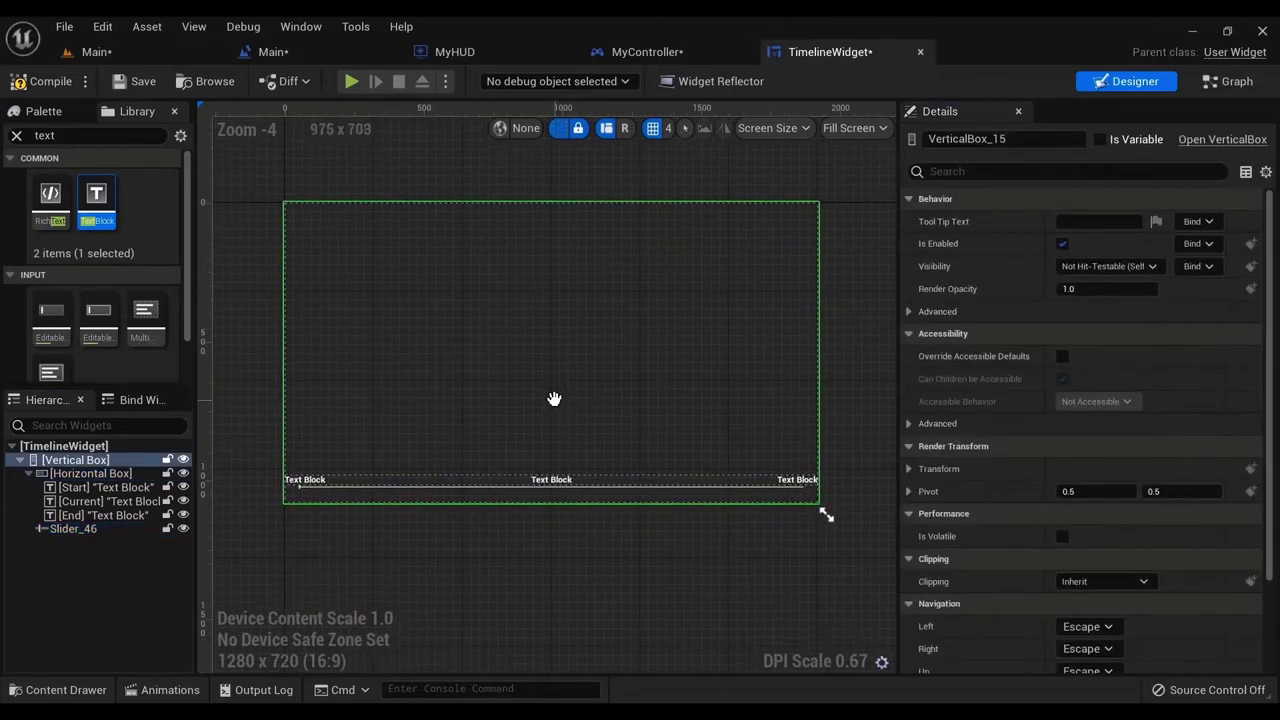
- Set the slider's left and right padding to 100
{"action": "left_click", "coordinate": [88, 474]}
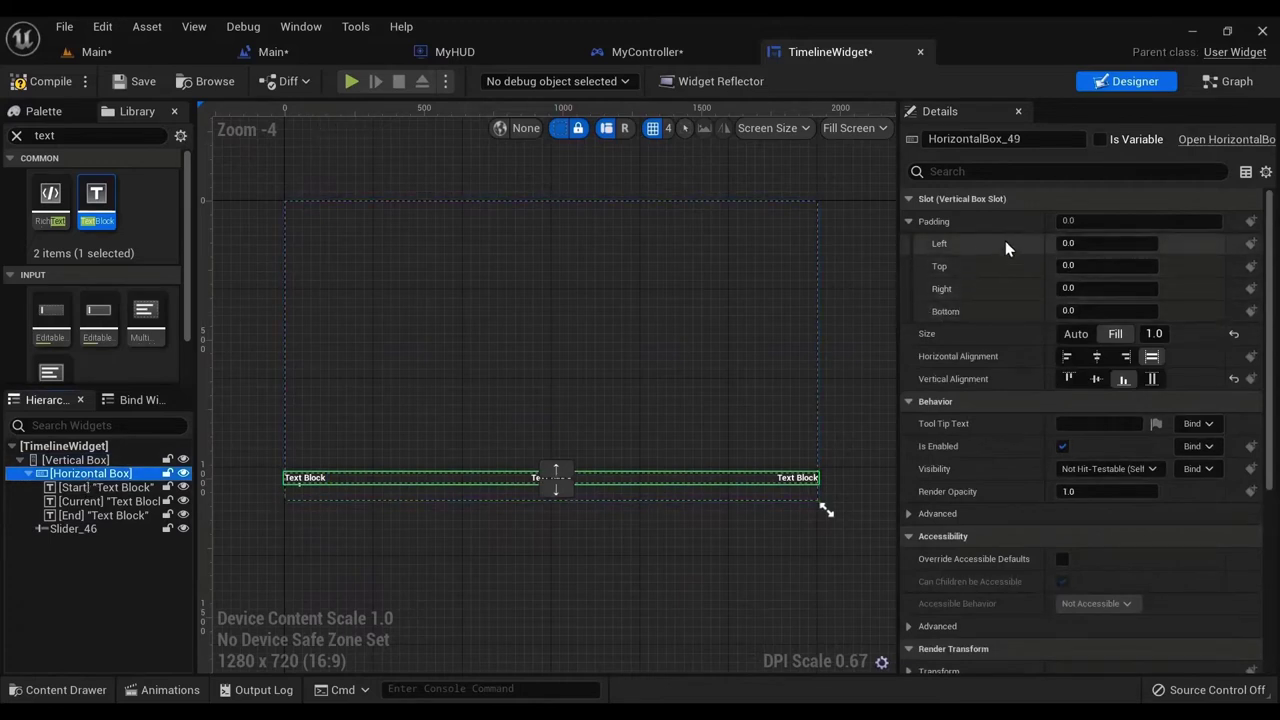
{"action": "scroll", "coordinate": [512, 440], "scroll_direction": "up", "scroll_amount": 3}
{"action": "right_click_drag", "start_coordinate": [421, 475], "coordinate": [503, 383]}
{"action": "scroll", "coordinate": [503, 383], "scroll_direction": "down", "scroll_amount": 1}
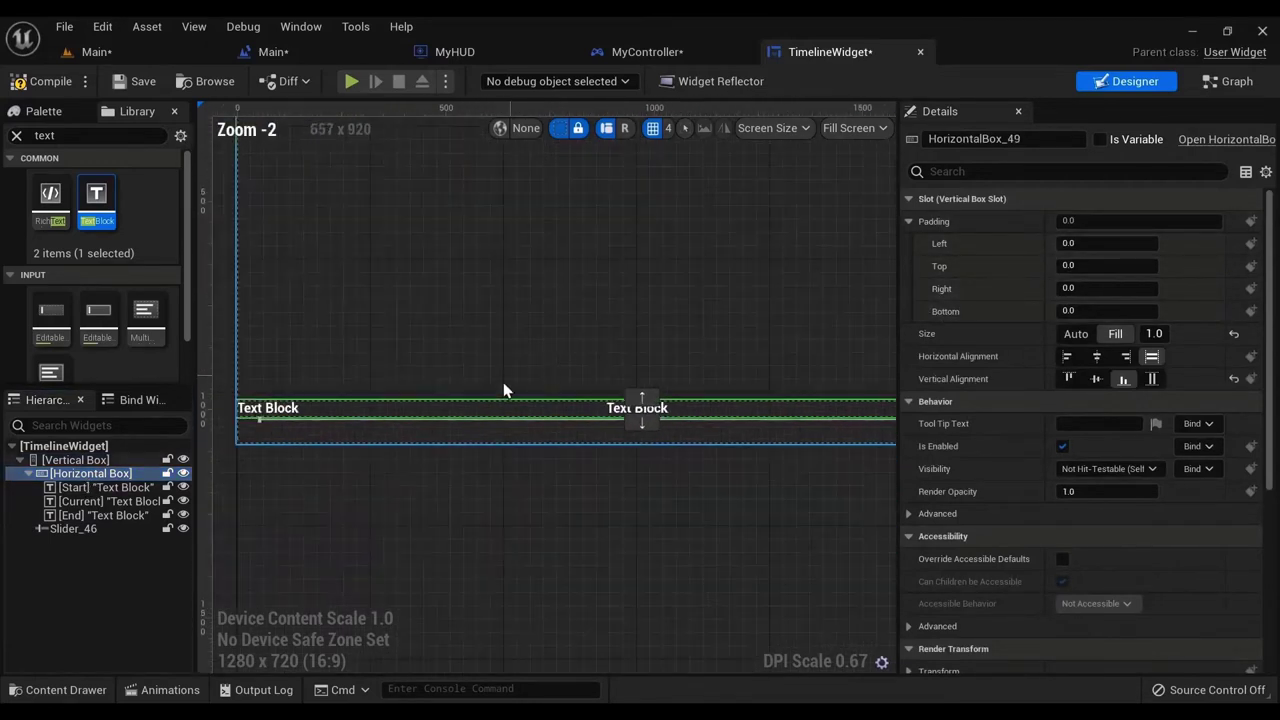
{"action": "left_click", "coordinate": [88, 528]}
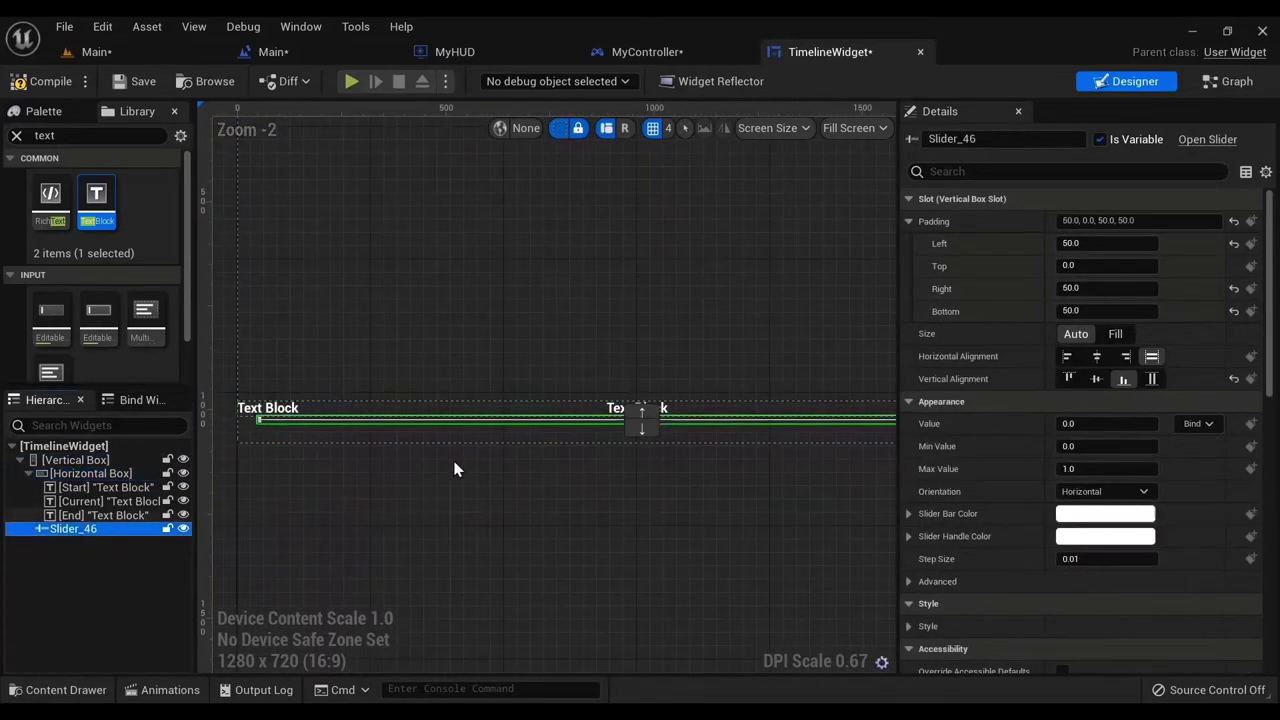
{"action": "left_click", "coordinate": [1082, 241]}
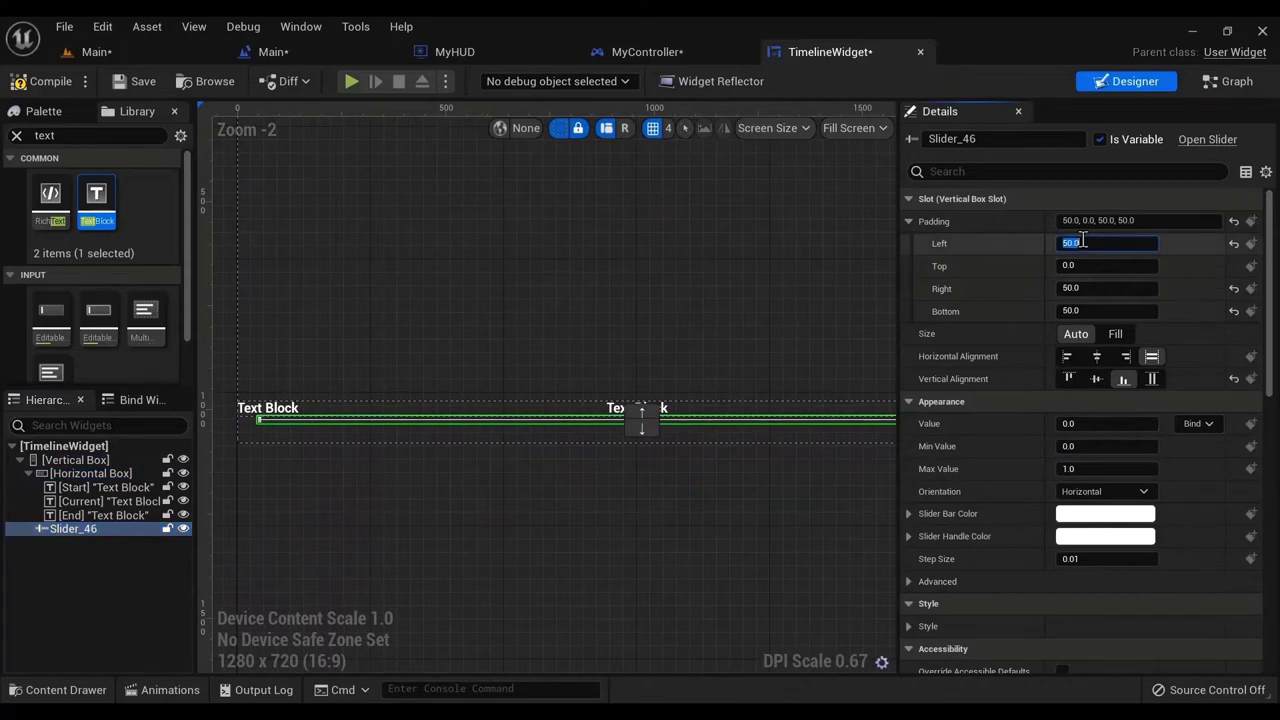
{"action": "type", "text": "100"}
{"action": "key", "text": "Tab"}
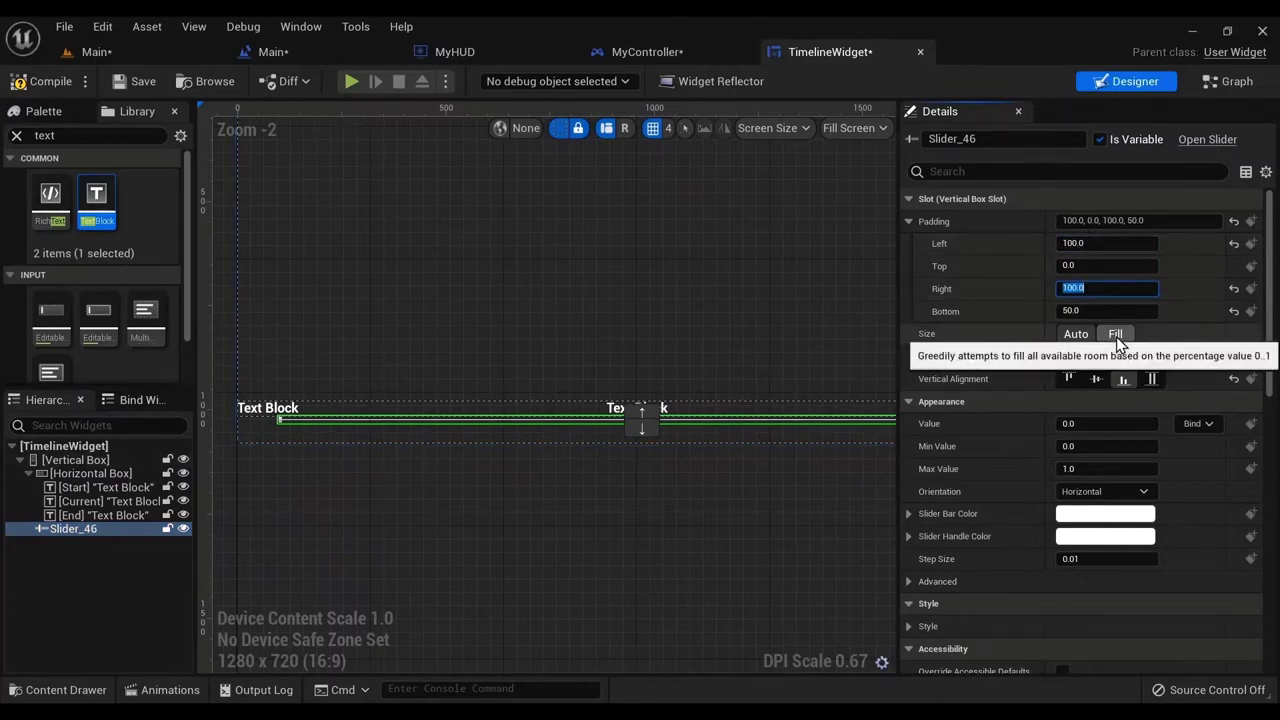
- Set the slider's right and left padding to 200
{"action": "type", "text": "200"}
{"action": "key", "text": "shift+Tab"}
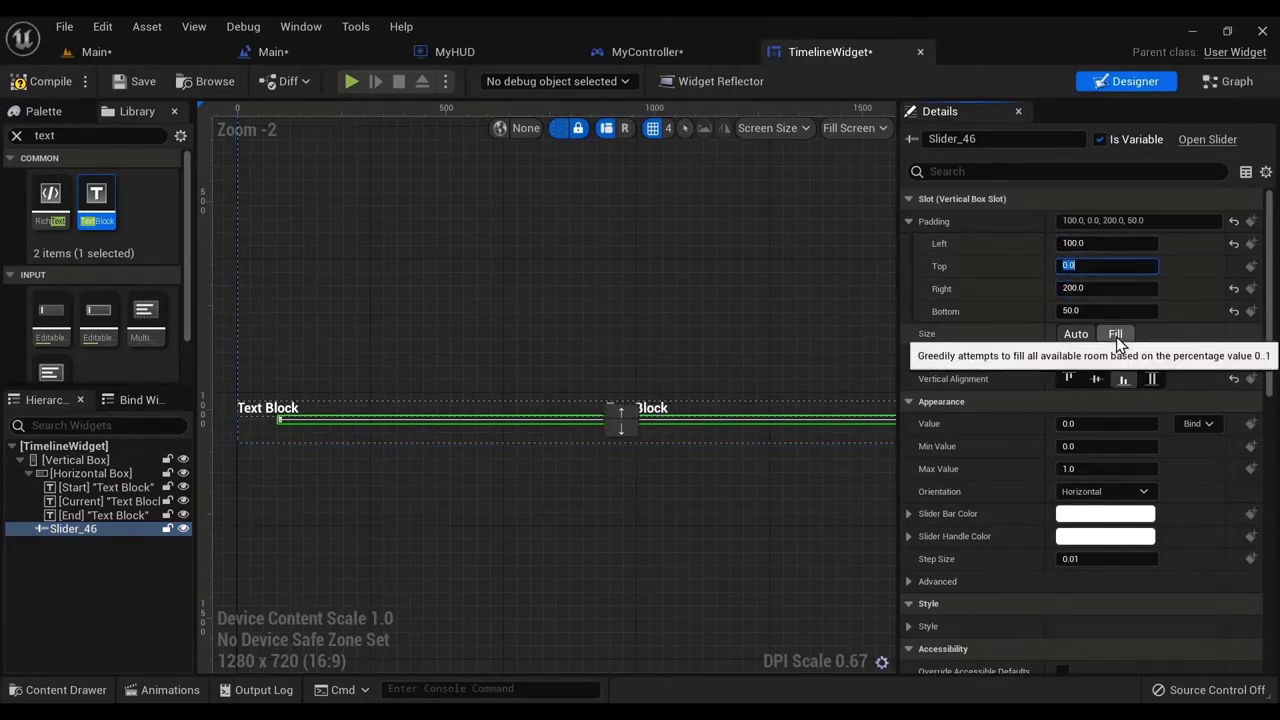
{"action": "key", "text": "shift+Tab"}
{"action": "type", "text": "200"}
{"action": "key", "text": "Return"}
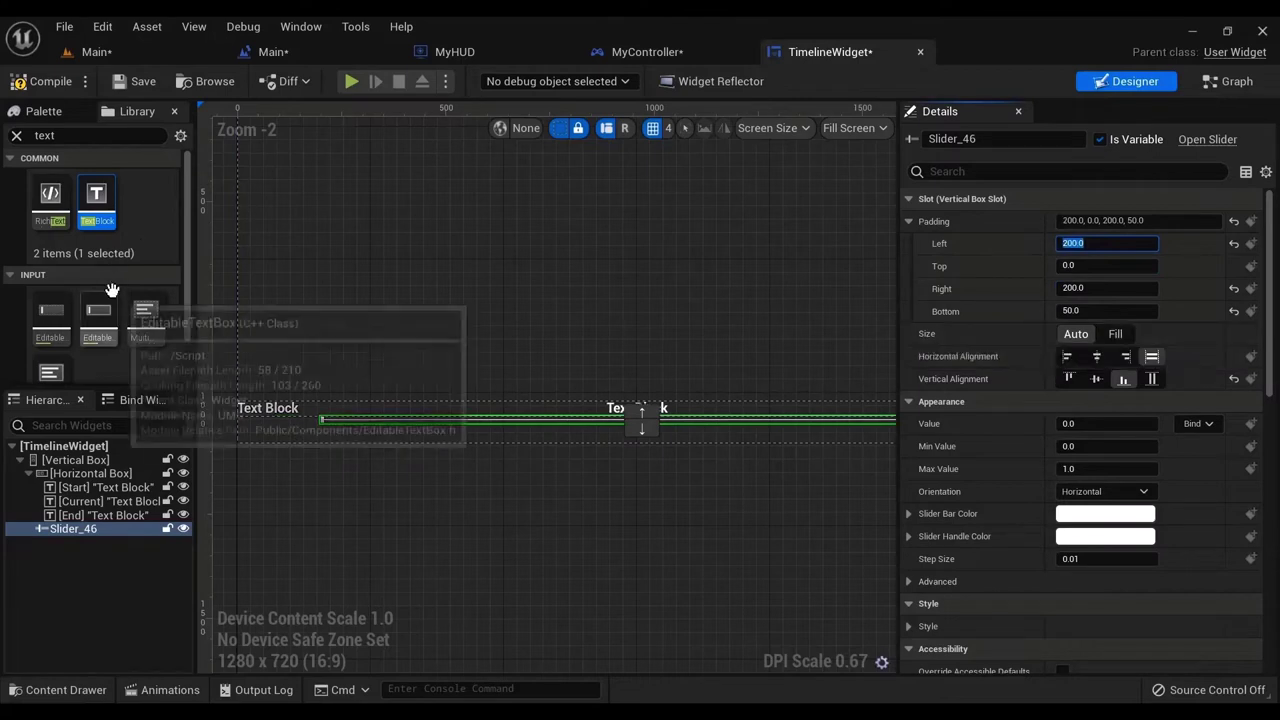
- Set the Horizontal Box's left padding to 50
{"action": "left_click", "coordinate": [95, 473]}
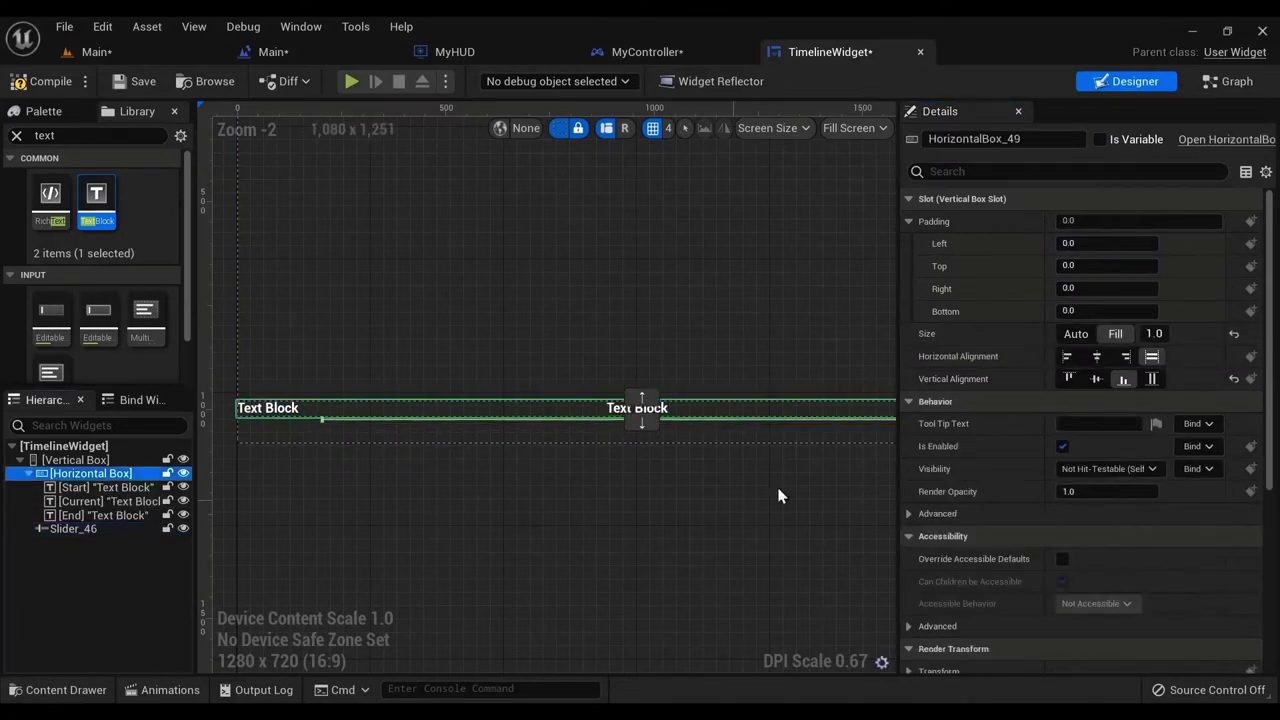
{"action": "left_click", "coordinate": [1100, 244]}
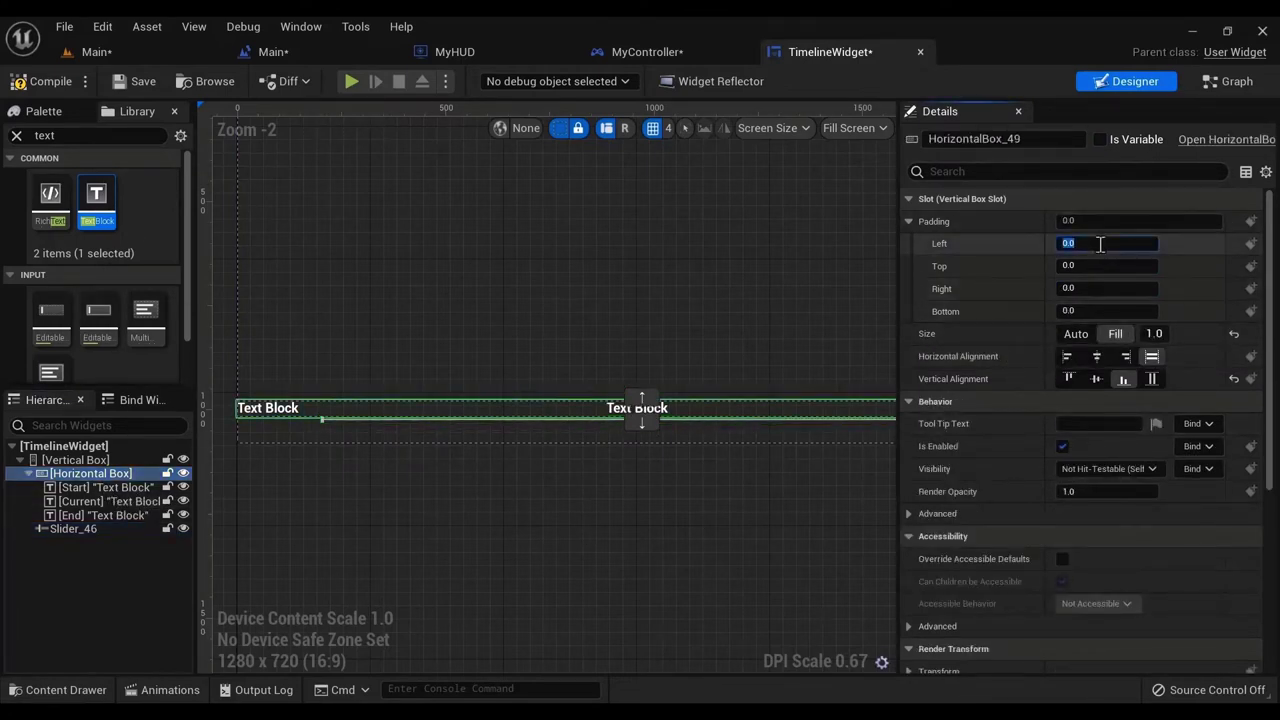
{"action": "key", "text": "Tab"}
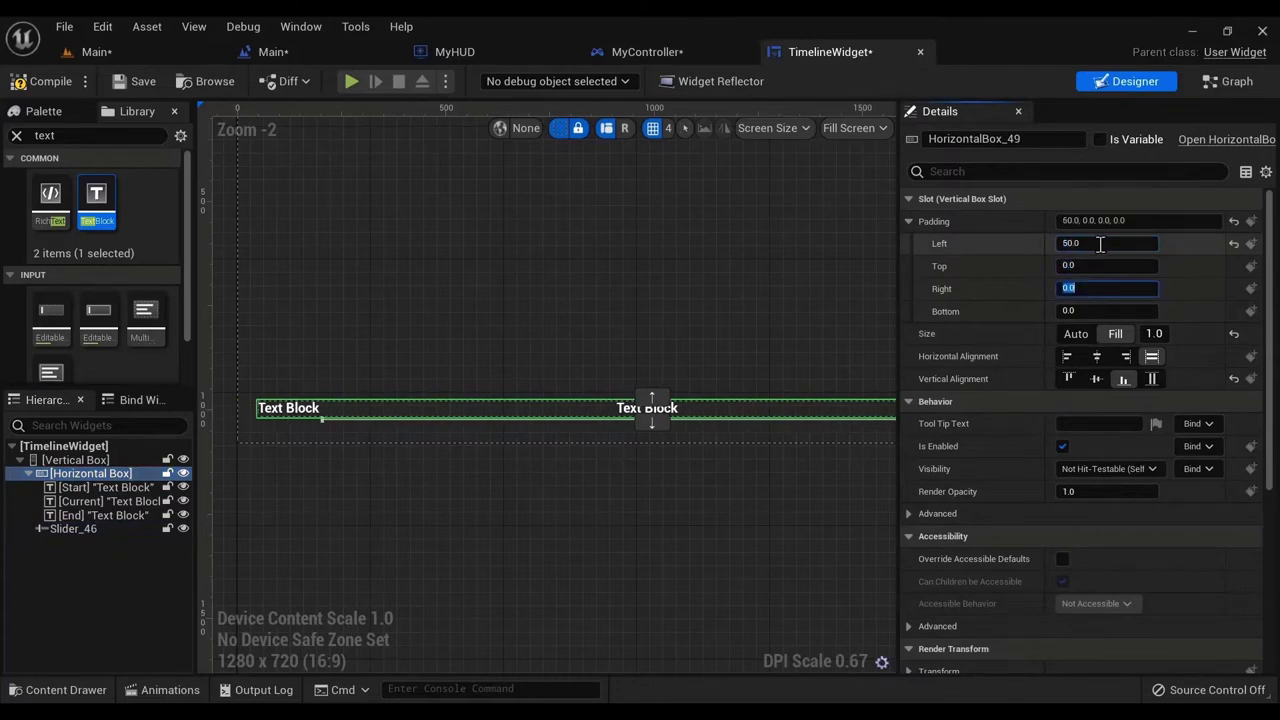
- Set the horizontal box's right padding to 50 and select the vertical box in the layout
{"action": "type", "text": "50"}
{"action": "key", "text": "Return"}
{"action": "scroll", "coordinate": [606, 505], "scroll_direction": "down", "scroll_amount": 2}
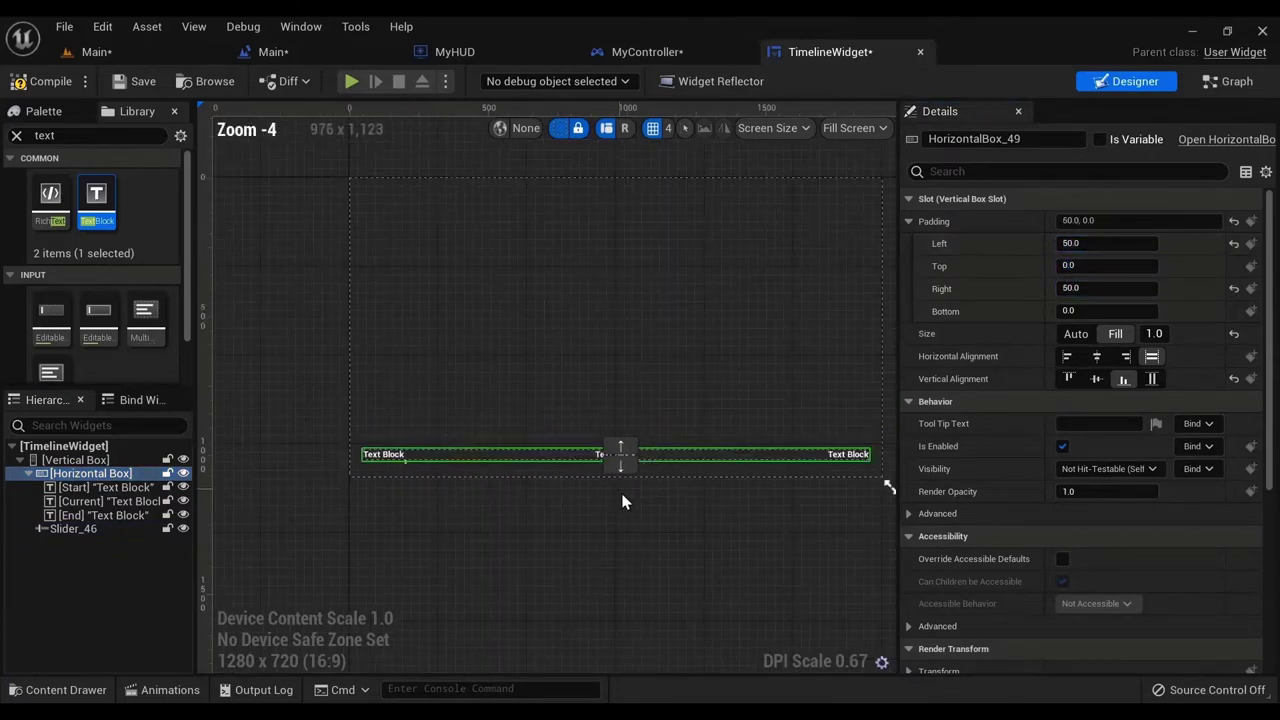
{"action": "left_click", "coordinate": [624, 470]}
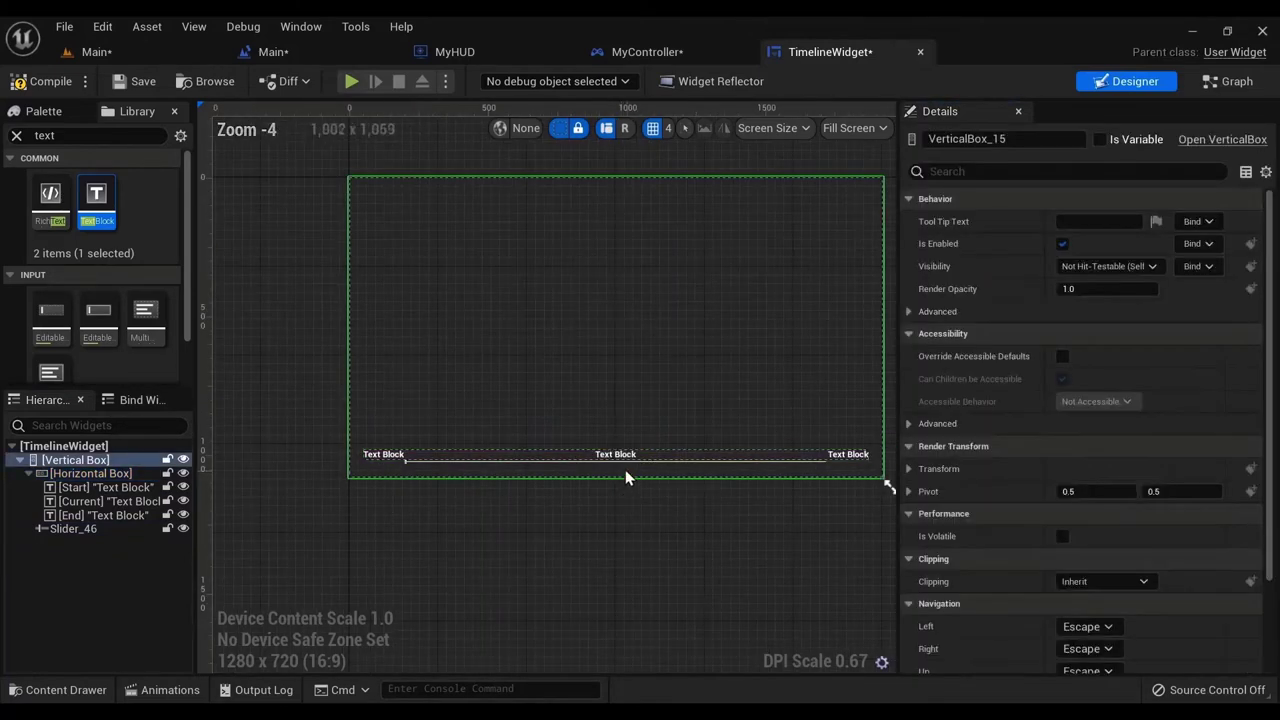
- Expose the Start, Current and End text blocks as variables
{"action": "left_click", "coordinate": [107, 488]}
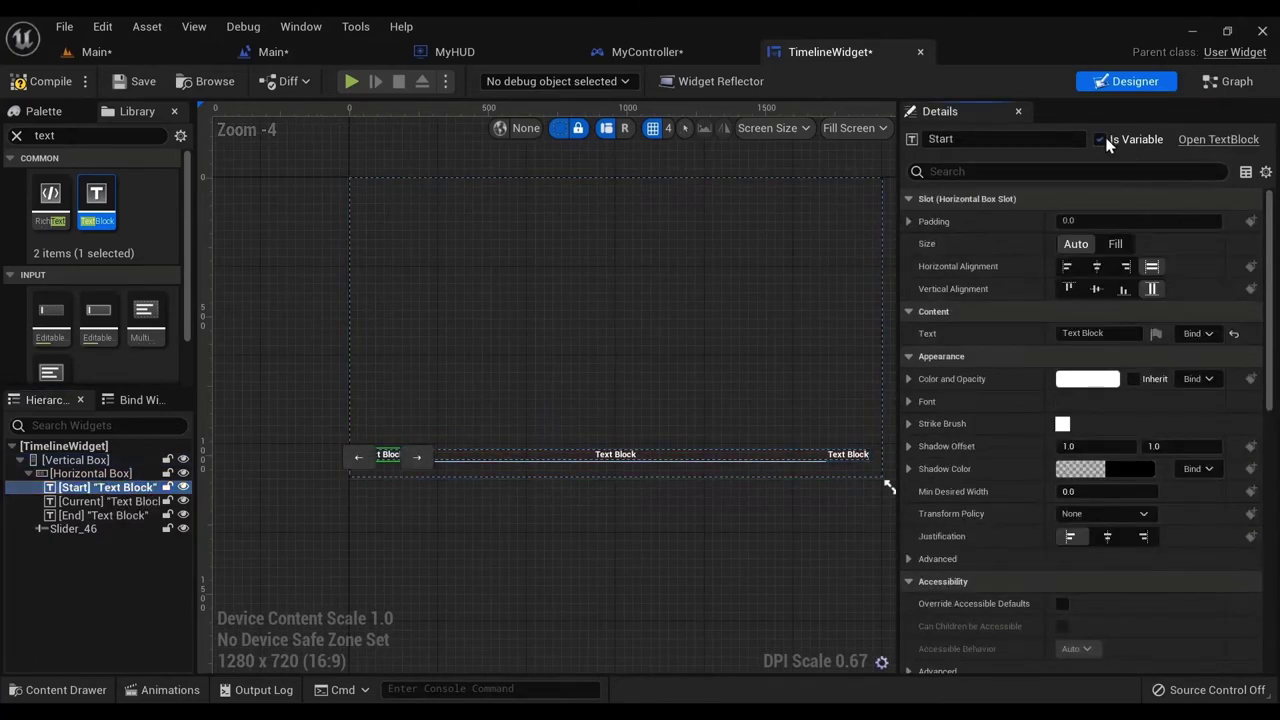
{"action": "left_click", "coordinate": [81, 502]}
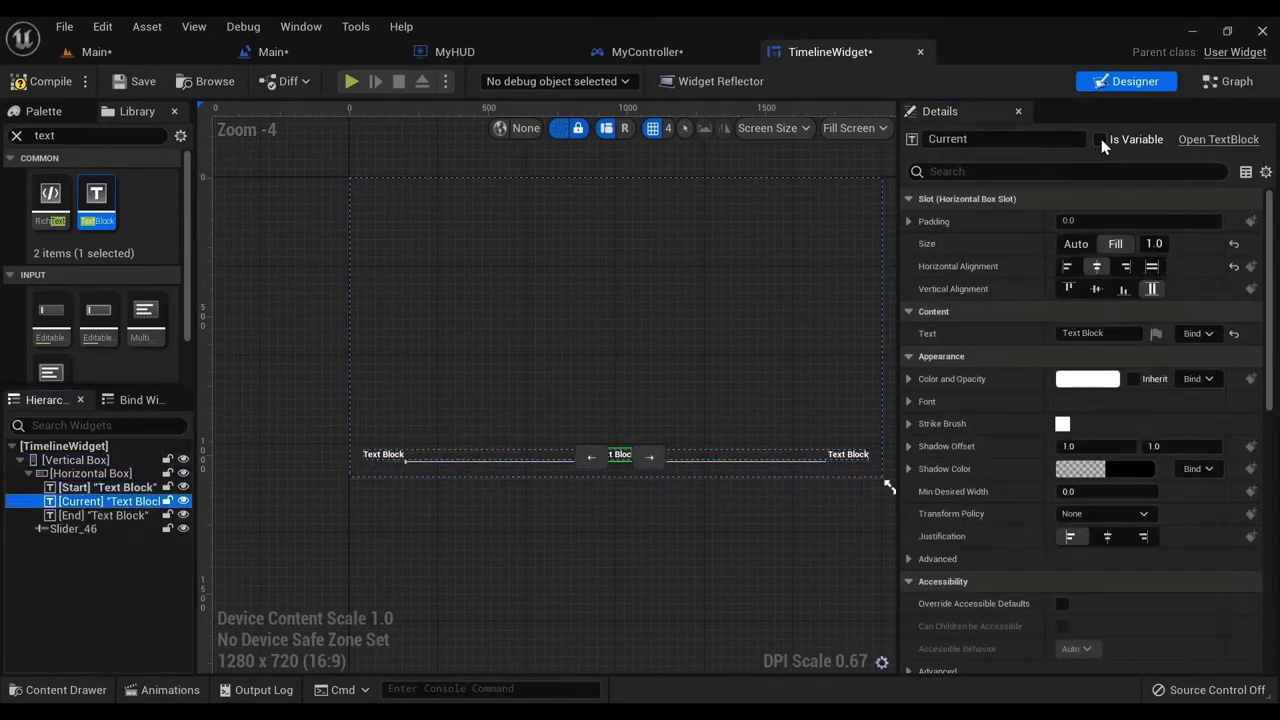
{"action": "left_click", "coordinate": [1100, 140]}
{"action": "left_click", "coordinate": [107, 515]}
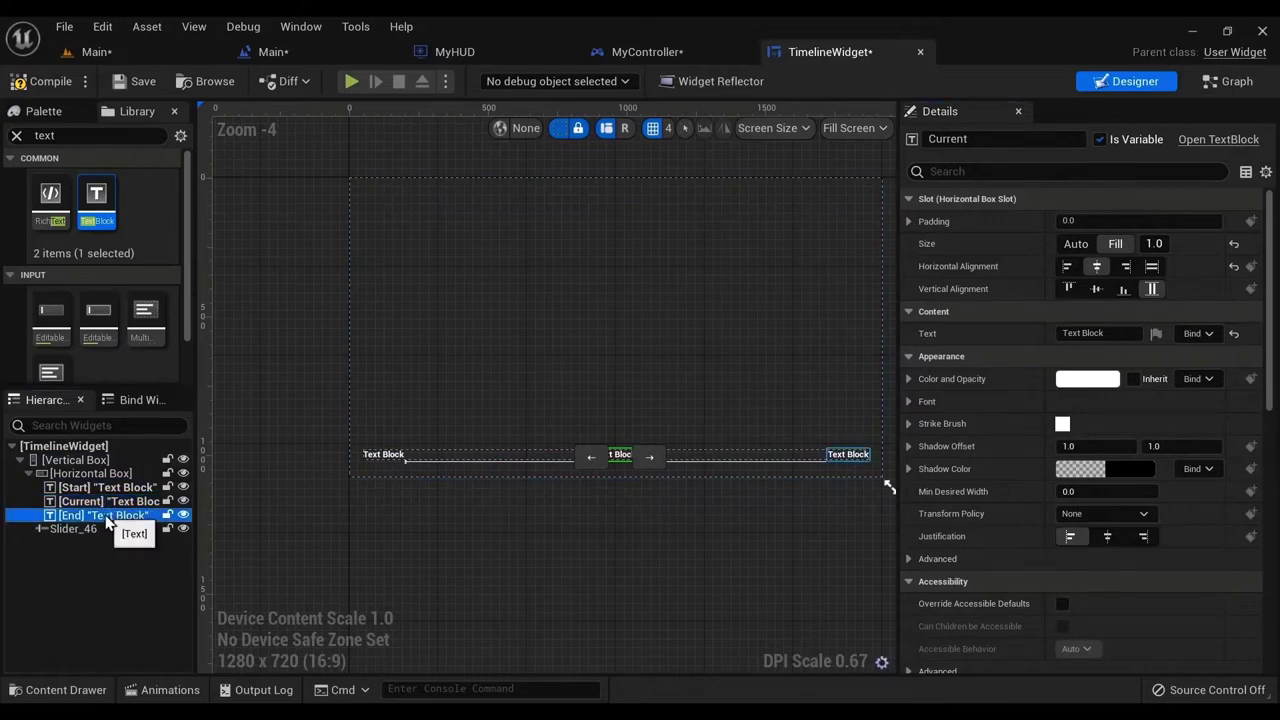
{"action": "left_click", "coordinate": [1100, 140]}
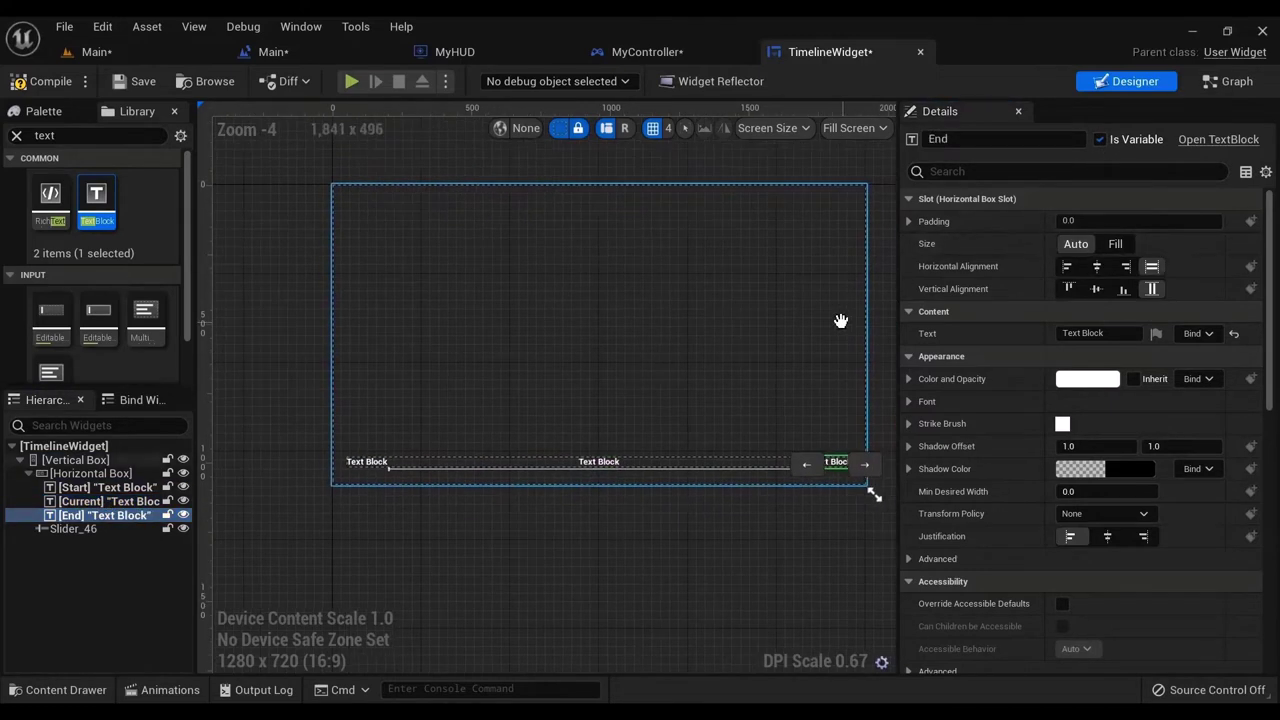
- Examine the timeline widget's layout, its variables in the event graph, and the Start text block's properties
{"action": "scroll", "coordinate": [790, 349], "scroll_direction": "up", "scroll_amount": 1}
{"action": "scroll", "coordinate": [414, 340], "scroll_direction": "down", "scroll_amount": 1}
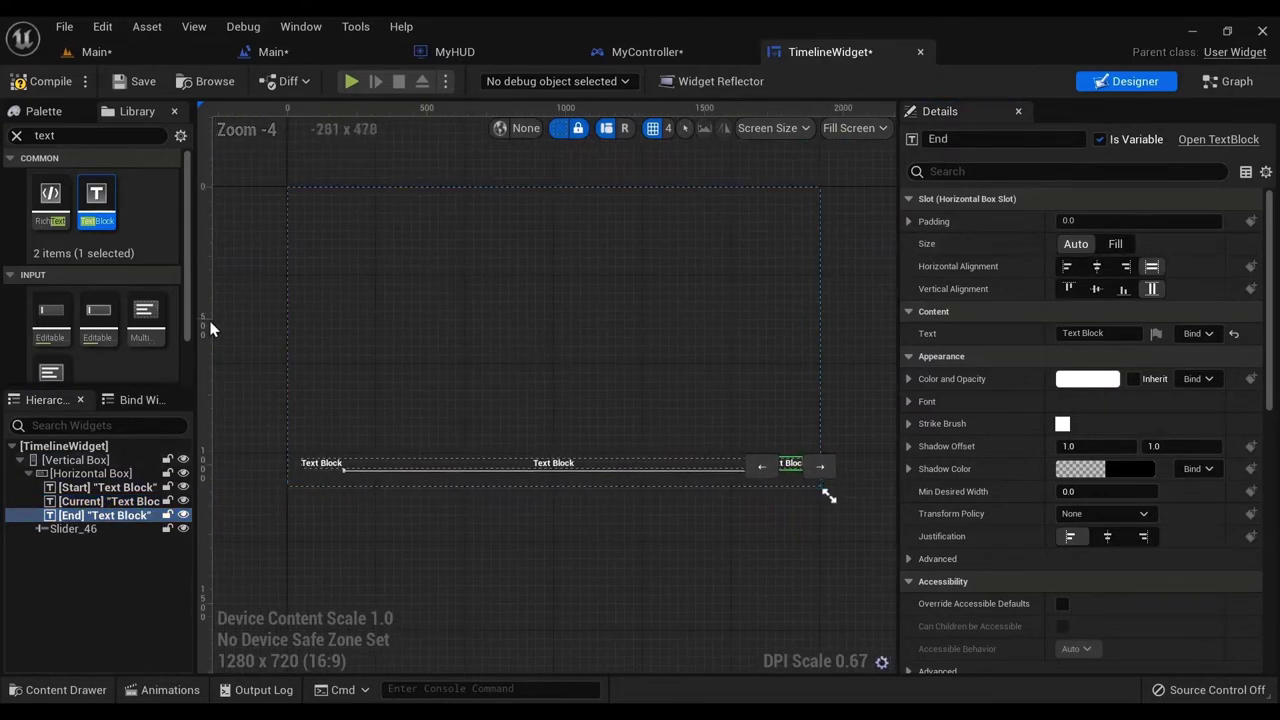
{"action": "left_click", "coordinate": [242, 325]}
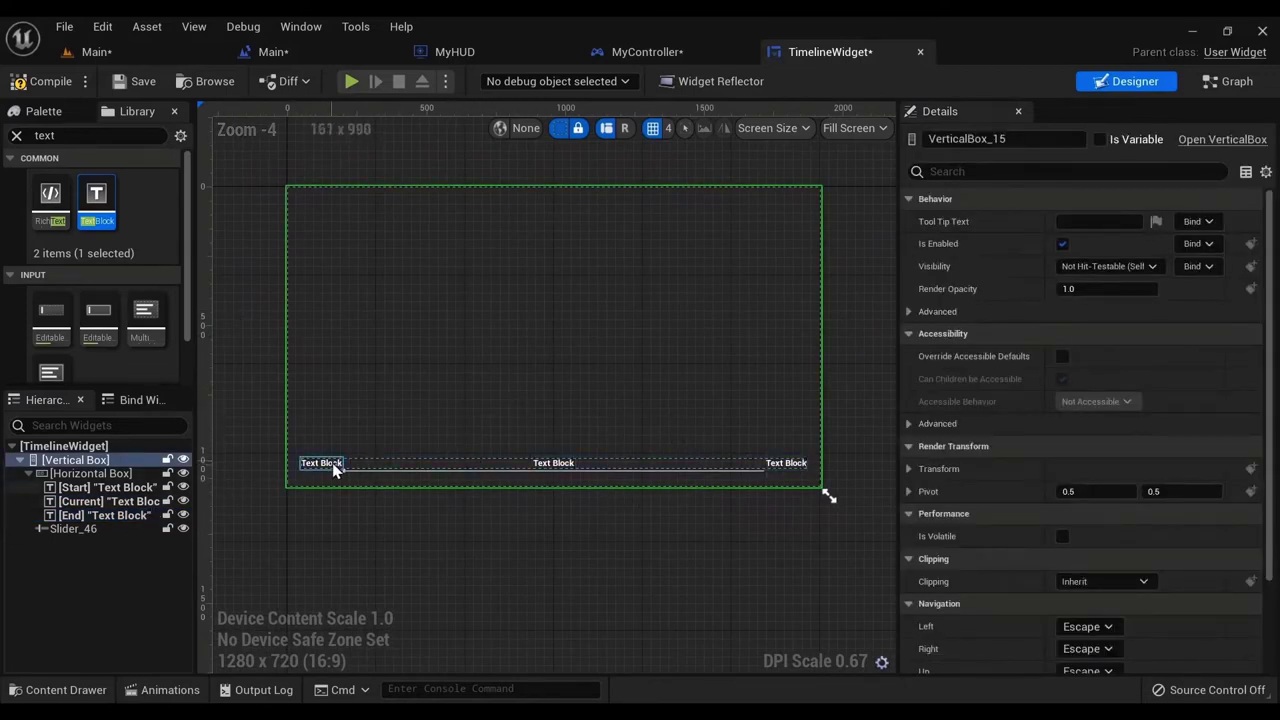
{"action": "scroll", "coordinate": [343, 480], "scroll_direction": "up", "scroll_amount": 2}
{"action": "scroll", "coordinate": [494, 532], "scroll_direction": "down", "scroll_amount": 2}
{"action": "left_click", "coordinate": [523, 534]}
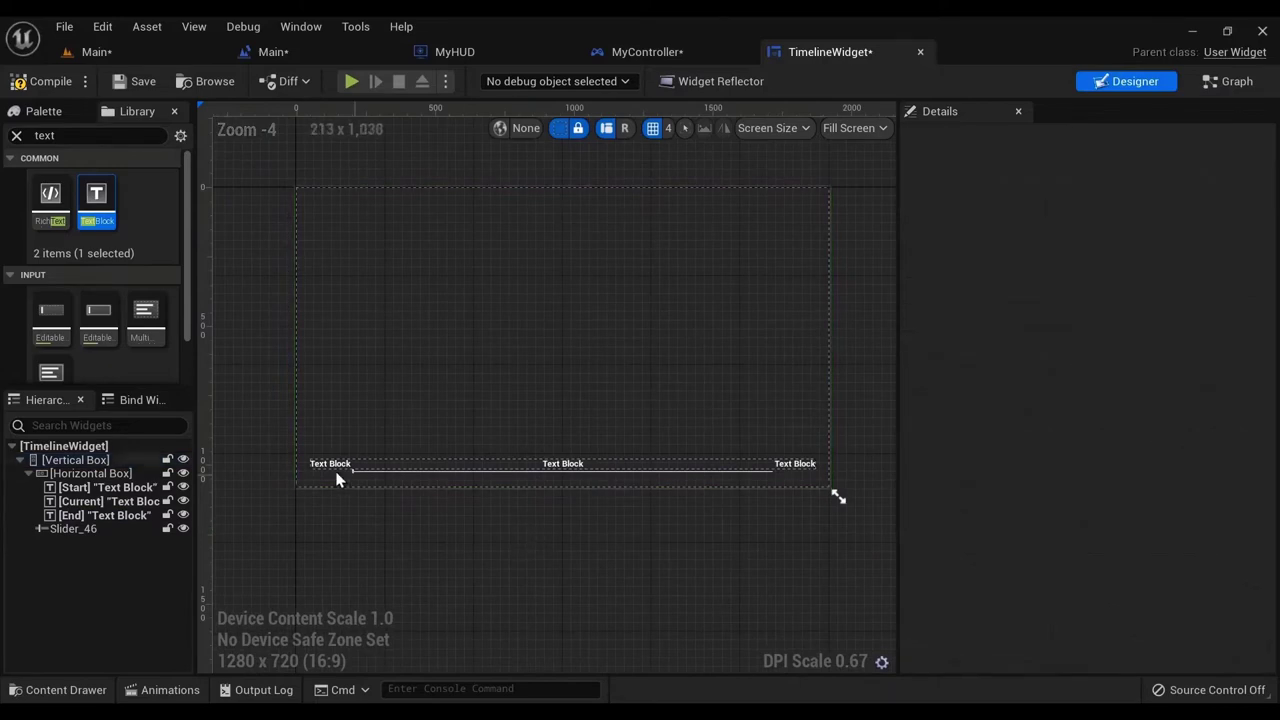
{"action": "left_click", "coordinate": [104, 489]}
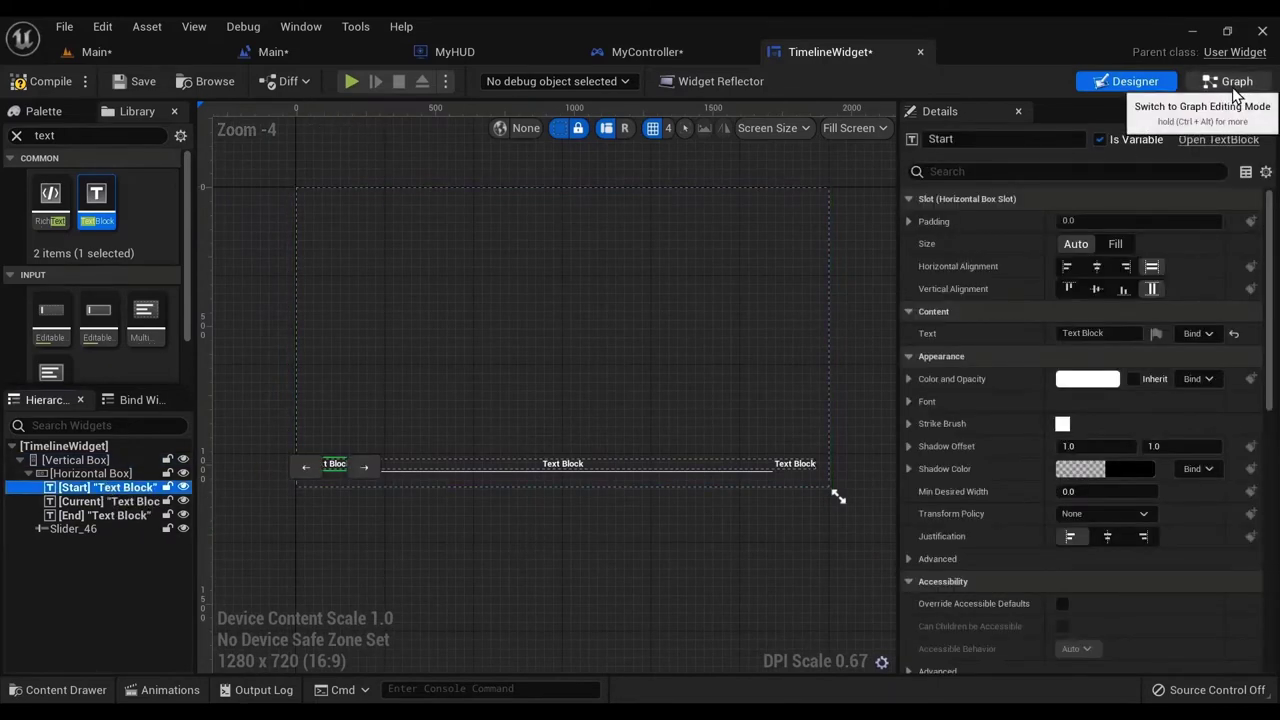
{"action": "left_click", "coordinate": [1235, 88]}
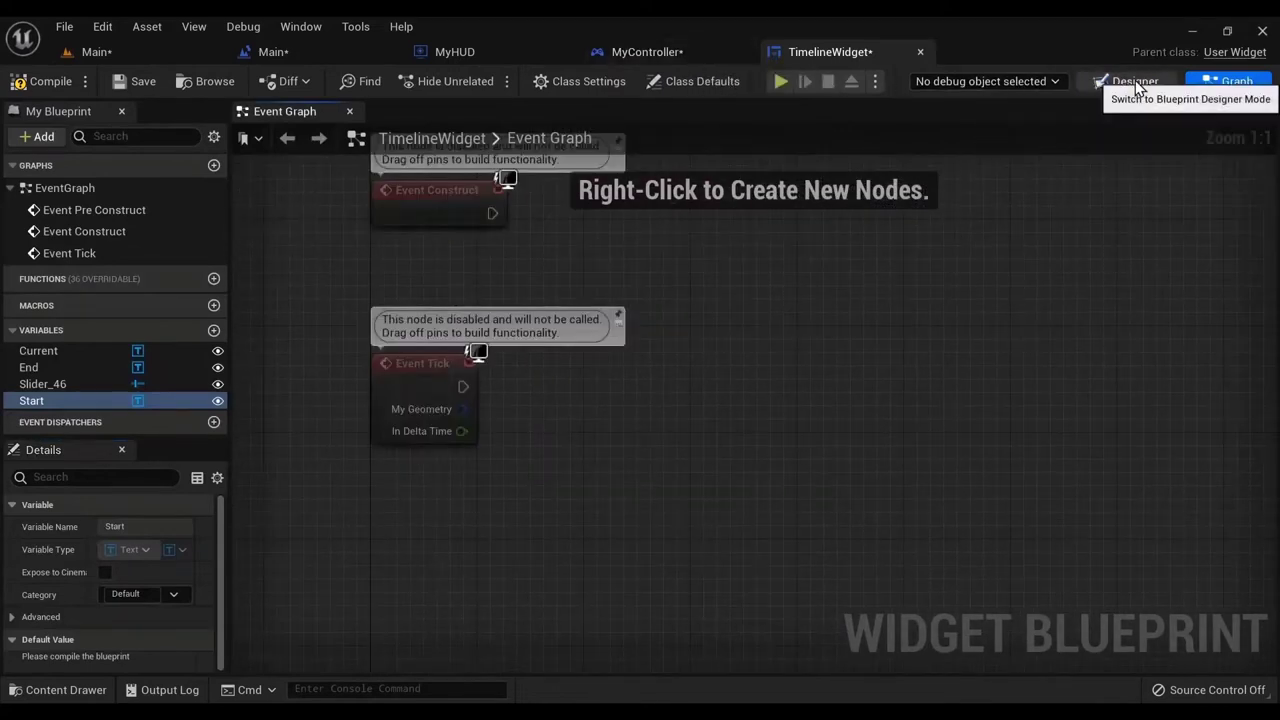
{"action": "left_click", "coordinate": [1133, 82]}
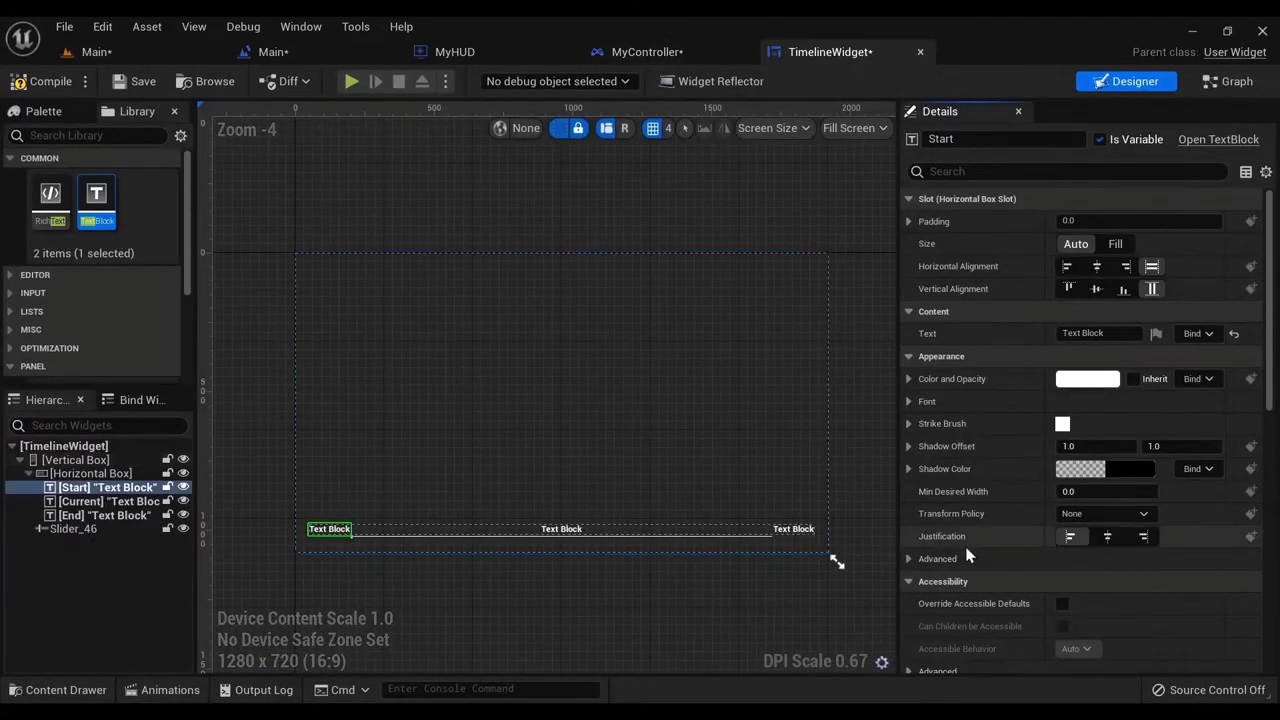
{"action": "scroll", "coordinate": [1014, 551], "scroll_direction": "down", "scroll_amount": 1}
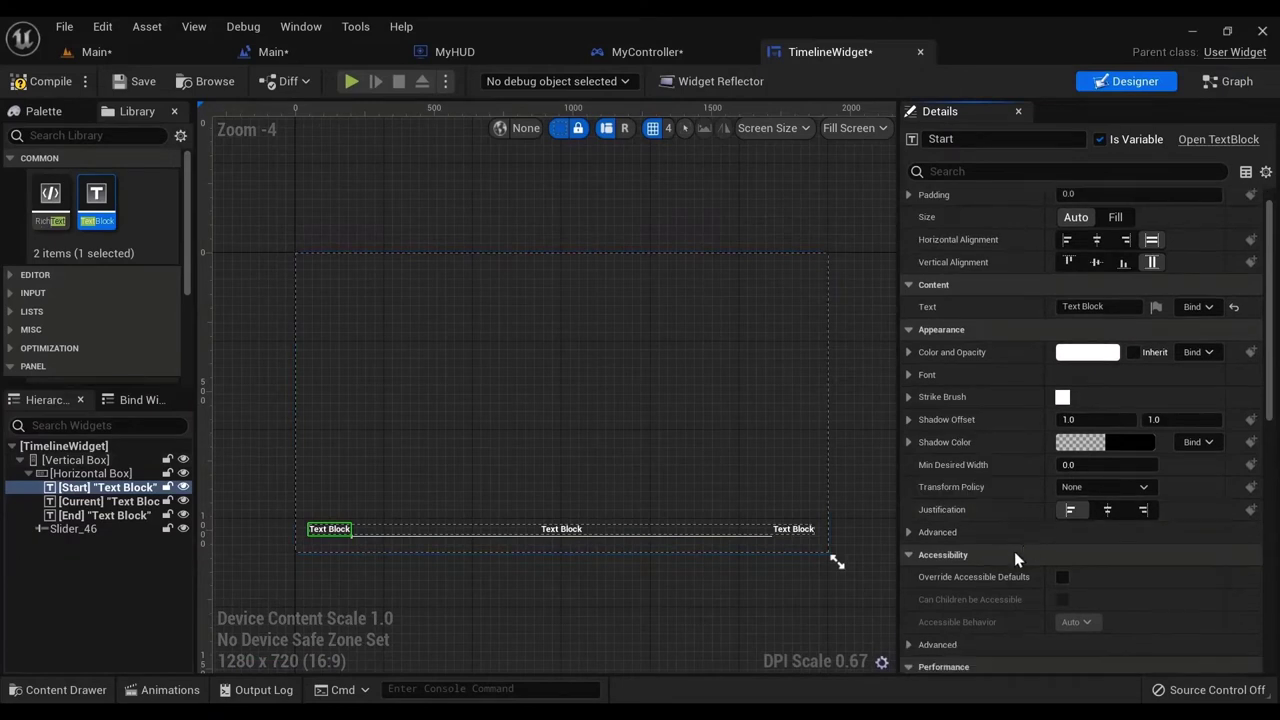
- Add an On Value Changed event for the slider to the event graph
{"action": "left_click", "coordinate": [60, 516]}
{"action": "left_click", "coordinate": [57, 531]}
{"action": "scroll", "coordinate": [1158, 557], "scroll_direction": "down", "scroll_amount": 15}
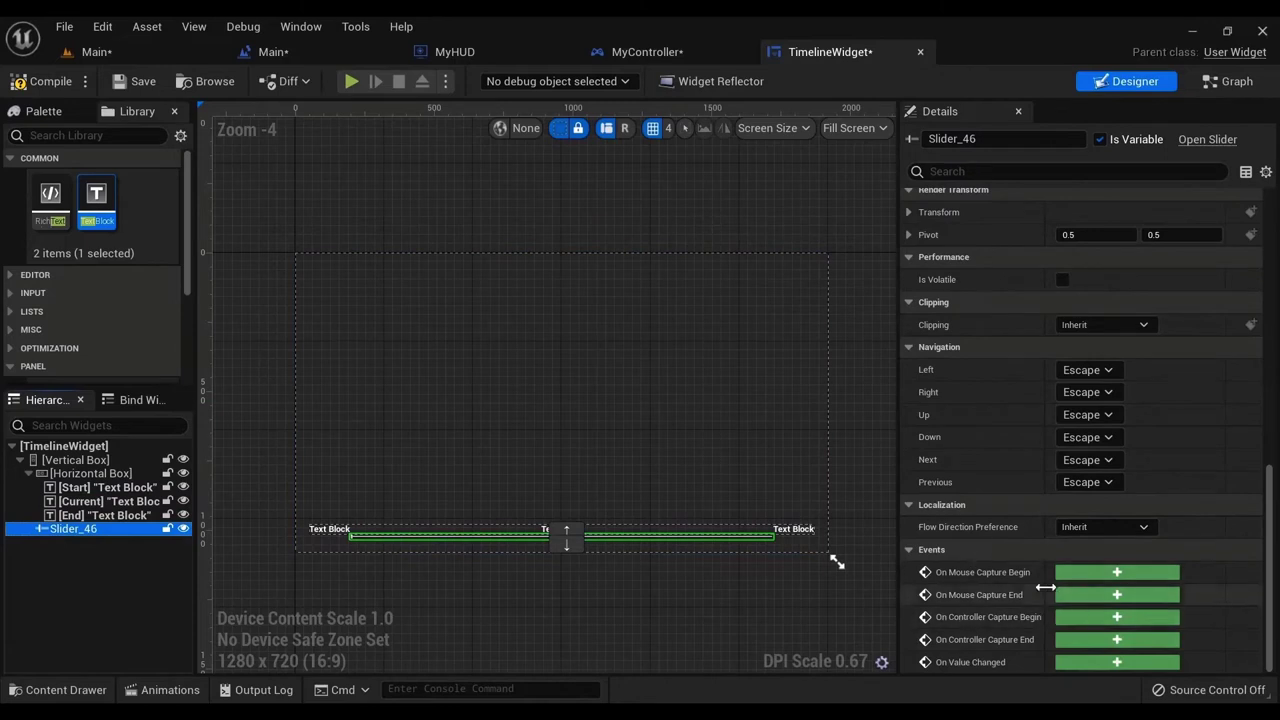
{"action": "left_click", "coordinate": [1093, 661]}
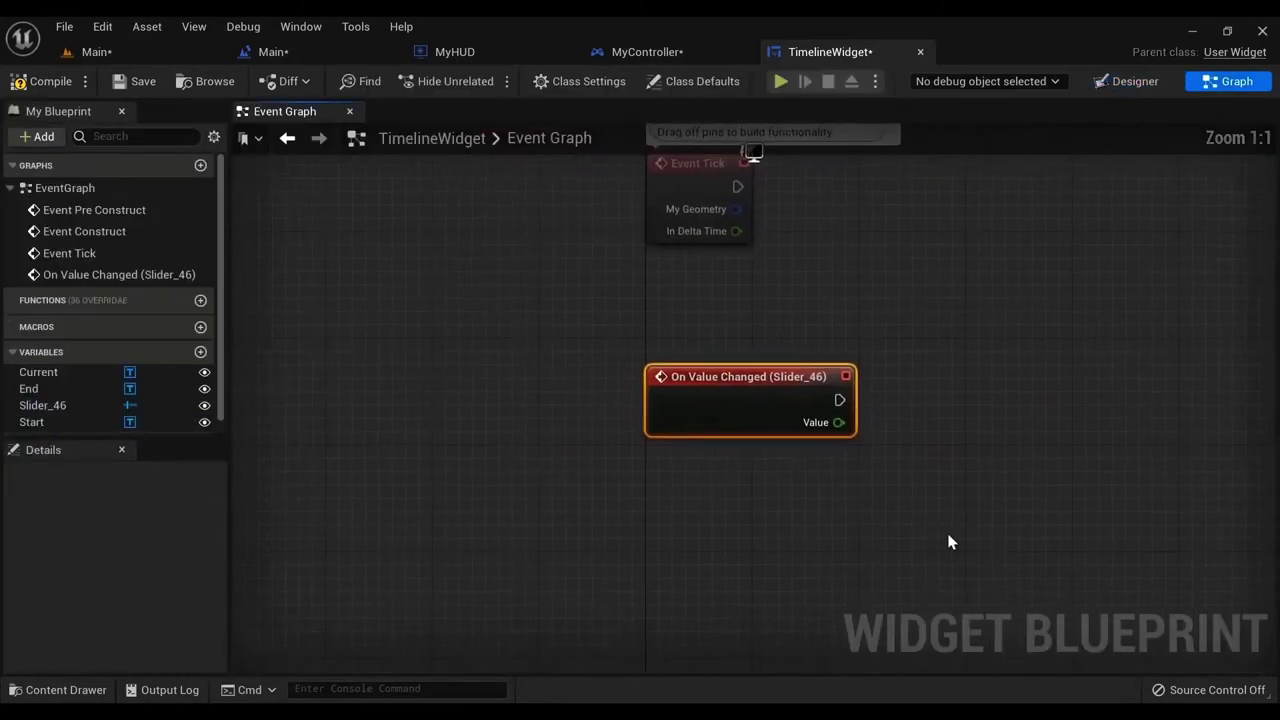
{"action": "right_click_drag", "start_coordinate": [879, 380], "coordinate": [663, 492]}
{"action": "scroll", "coordinate": [661, 464], "scroll_direction": "down", "scroll_amount": 2}
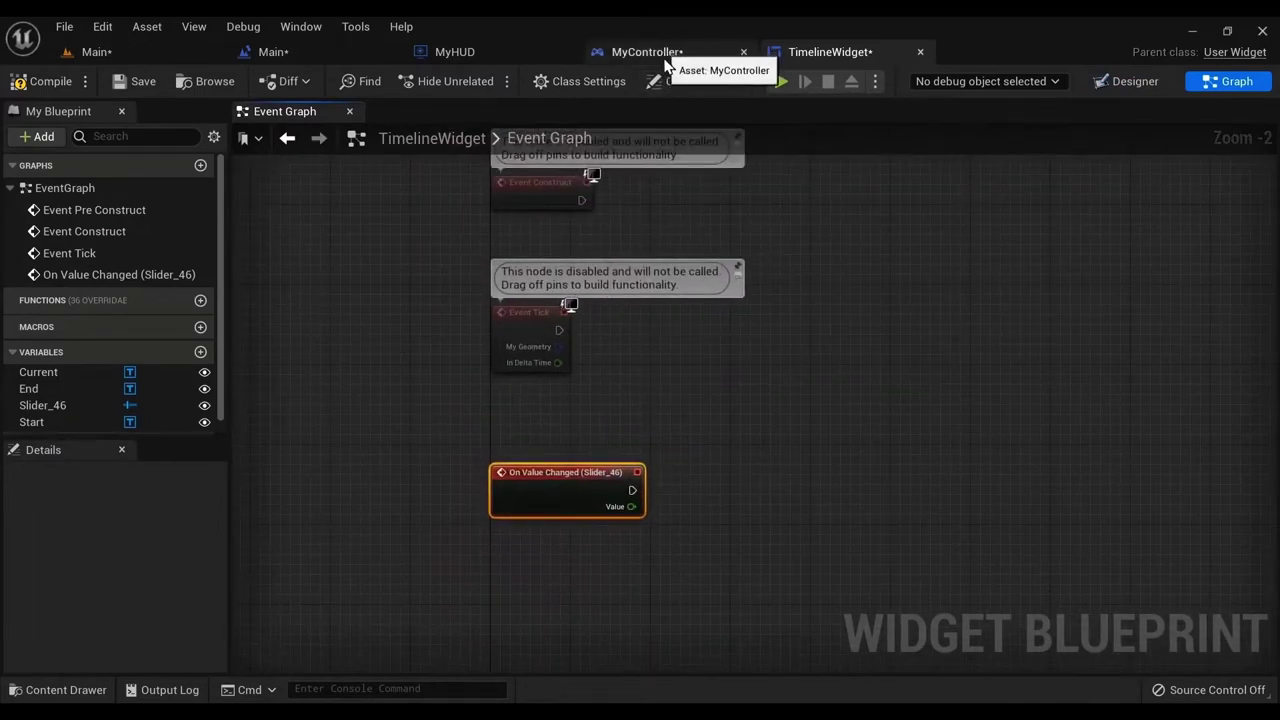
{"action": "right_click_drag", "start_coordinate": [732, 429], "coordinate": [713, 485]}
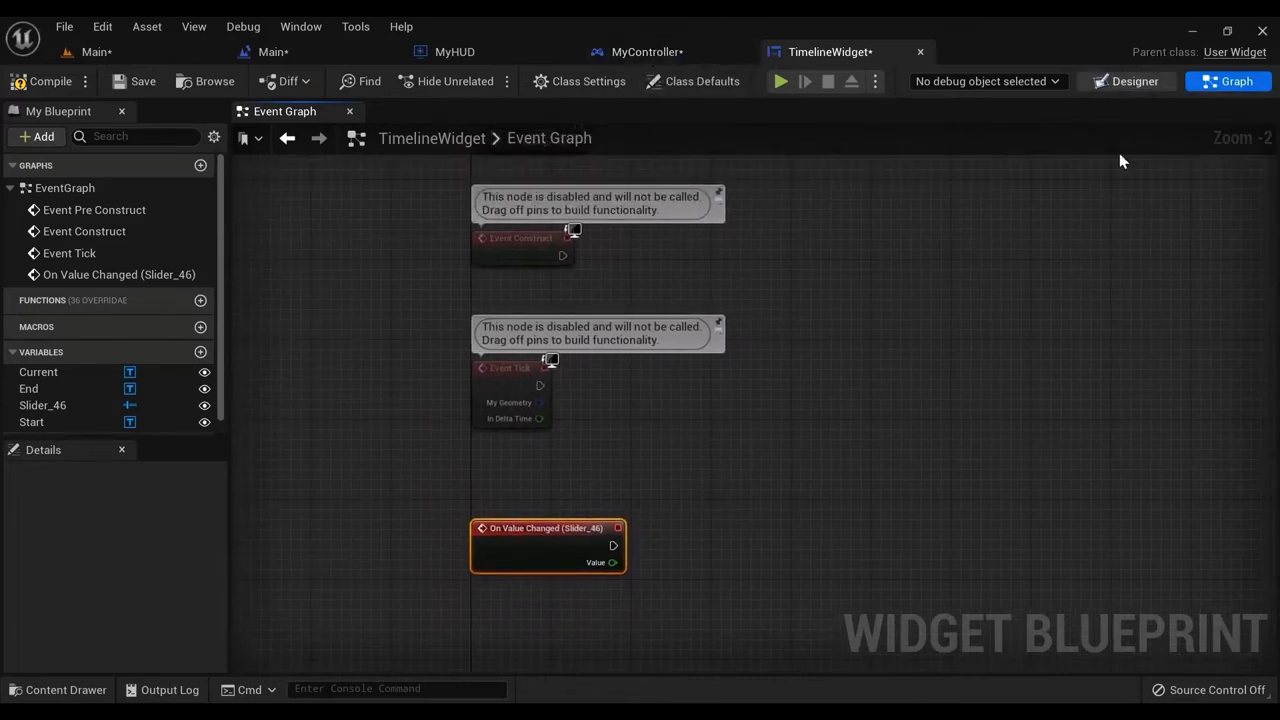
- Add an On Mouse Capture Begin event for the slider to the event graph
{"action": "left_click", "coordinate": [1130, 81]}
{"action": "scroll", "coordinate": [1114, 587], "scroll_direction": "down", "scroll_amount": 5}
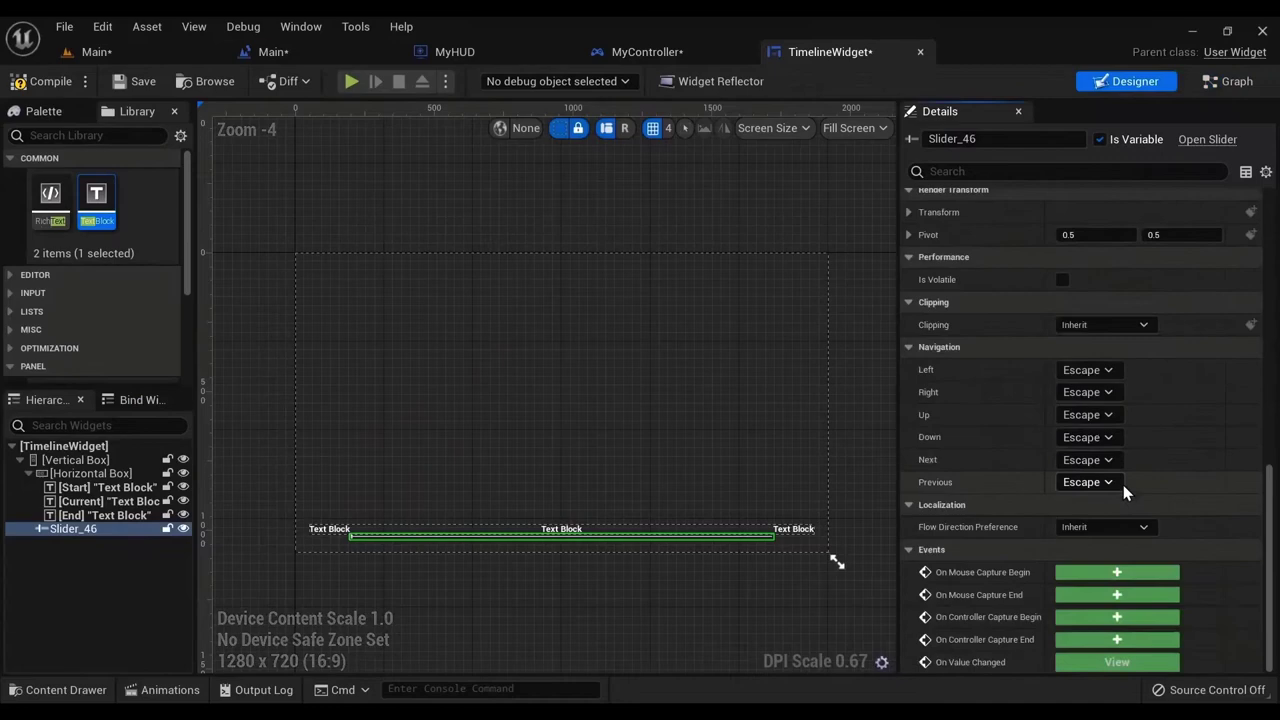
{"action": "left_click", "coordinate": [1125, 571]}
{"action": "left_click", "coordinate": [648, 51]}
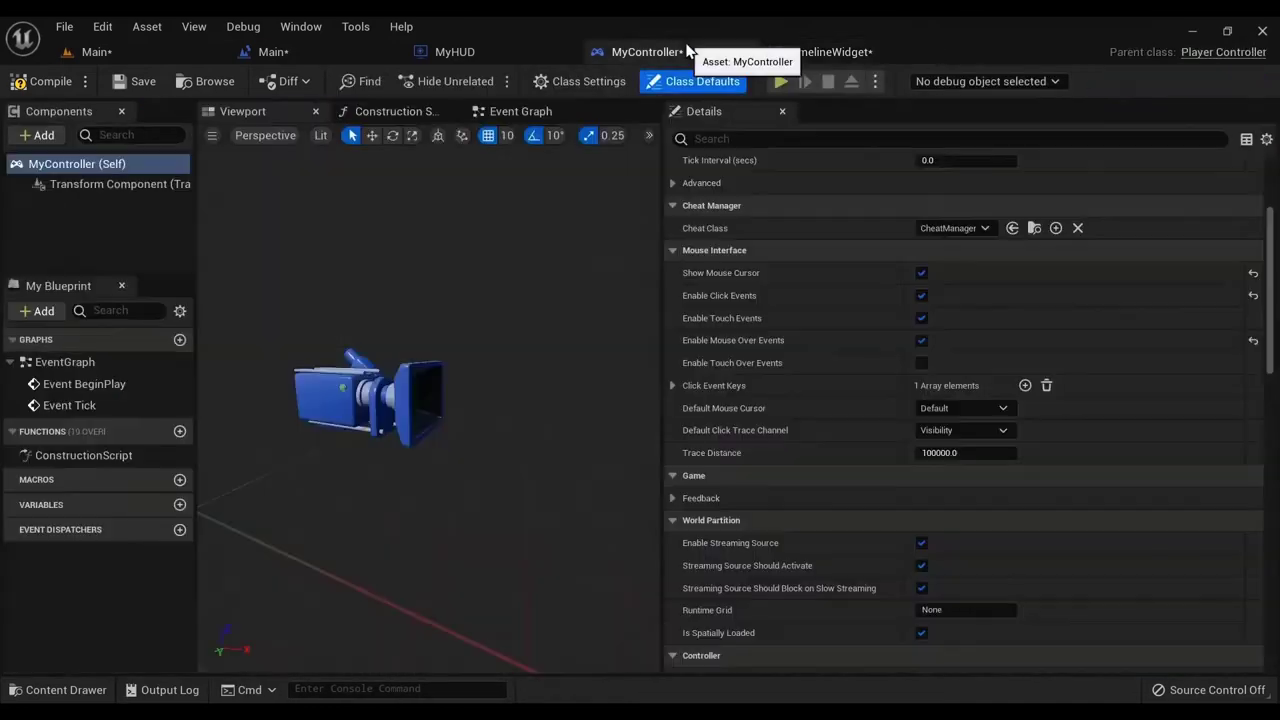
{"action": "left_click", "coordinate": [800, 51]}
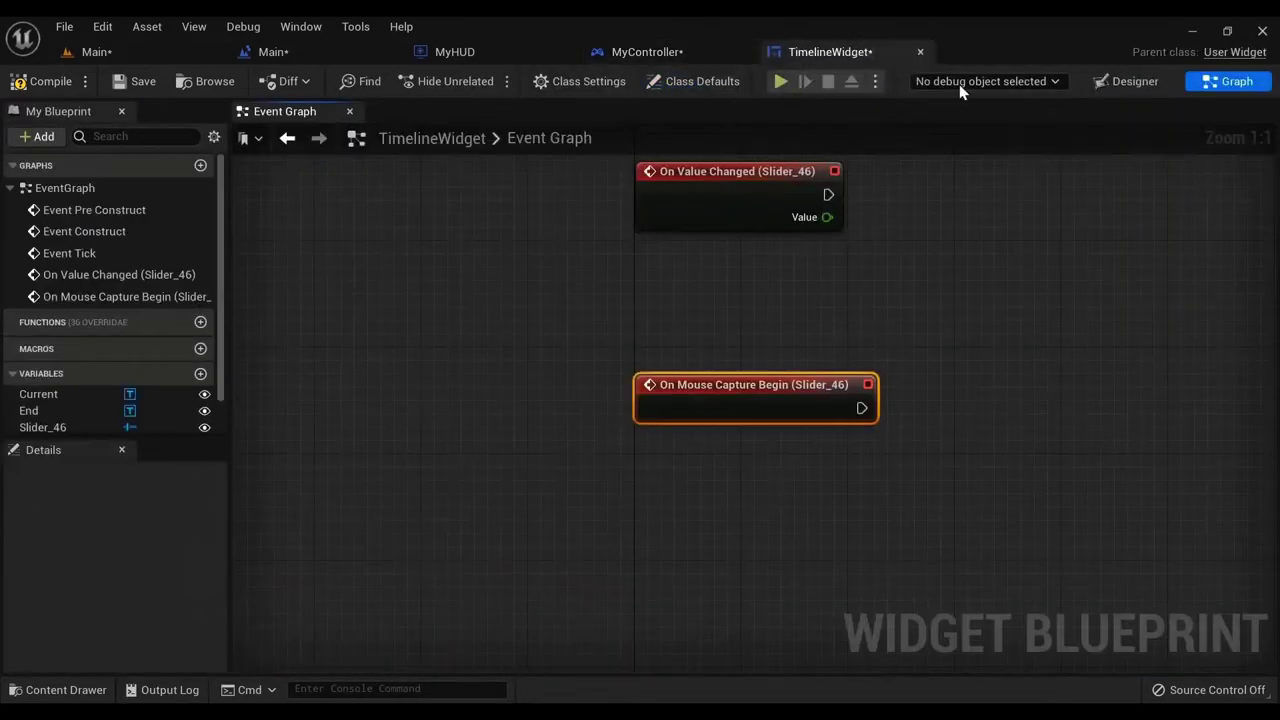
- Add an On Mouse Capture End event for the slider to the event graph
{"action": "left_click", "coordinate": [1127, 84]}
{"action": "scroll", "coordinate": [1176, 578], "scroll_direction": "down", "scroll_amount": 10}
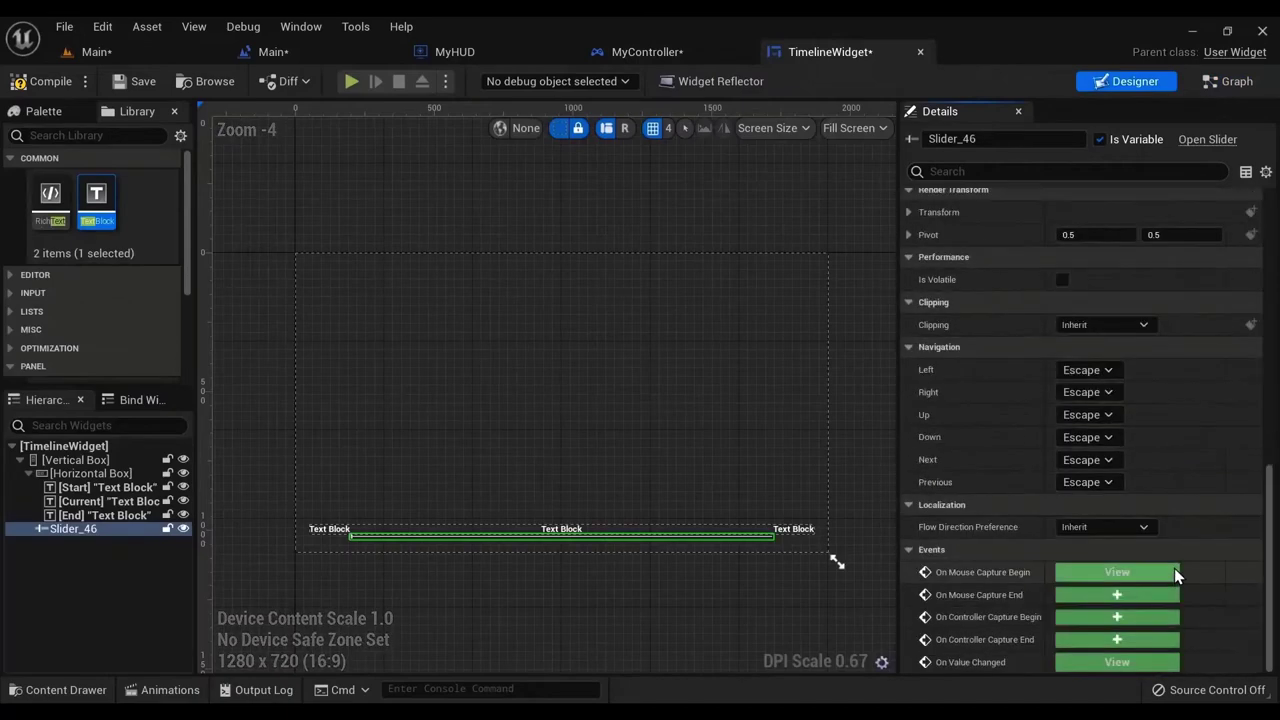
{"action": "left_click", "coordinate": [1117, 594]}
- Add a Get Actor Of Class node connected to Event Construct and line it up with the event
{"action": "right_click_drag", "start_coordinate": [825, 239], "coordinate": [693, 371]}
{"action": "right_click_drag", "start_coordinate": [739, 225], "coordinate": [686, 398]}
{"action": "scroll", "coordinate": [686, 398], "scroll_direction": "down", "scroll_amount": 2}
{"action": "right_click_drag", "start_coordinate": [664, 349], "coordinate": [659, 539]}
{"action": "scroll", "coordinate": [659, 539], "scroll_direction": "down", "scroll_amount": 1}
{"action": "right_click_drag", "start_coordinate": [598, 381], "coordinate": [613, 620]}
{"action": "scroll", "coordinate": [695, 379], "scroll_direction": "up", "scroll_amount": 3}
{"action": "right_click_drag", "start_coordinate": [701, 399], "coordinate": [717, 283]}
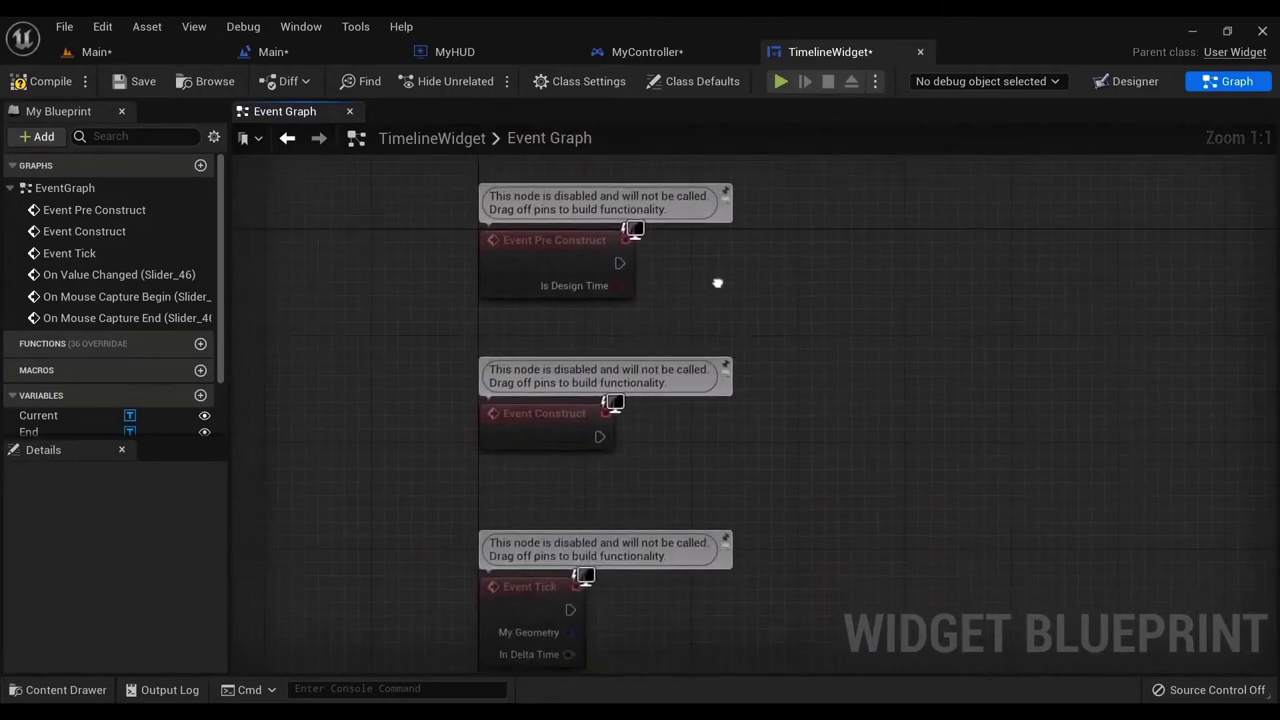
{"action": "right_click_drag", "start_coordinate": [733, 349], "coordinate": [723, 430]}
{"action": "left_click_drag", "start_coordinate": [714, 411], "coordinate": [720, 214]}
{"action": "left_click_drag", "start_coordinate": [687, 568], "coordinate": [687, 371]}
{"action": "right_click_drag", "start_coordinate": [687, 371], "coordinate": [597, 346]}
{"action": "left_click_drag", "start_coordinate": [551, 343], "coordinate": [700, 352]}
{"action": "type", "text": "get "}
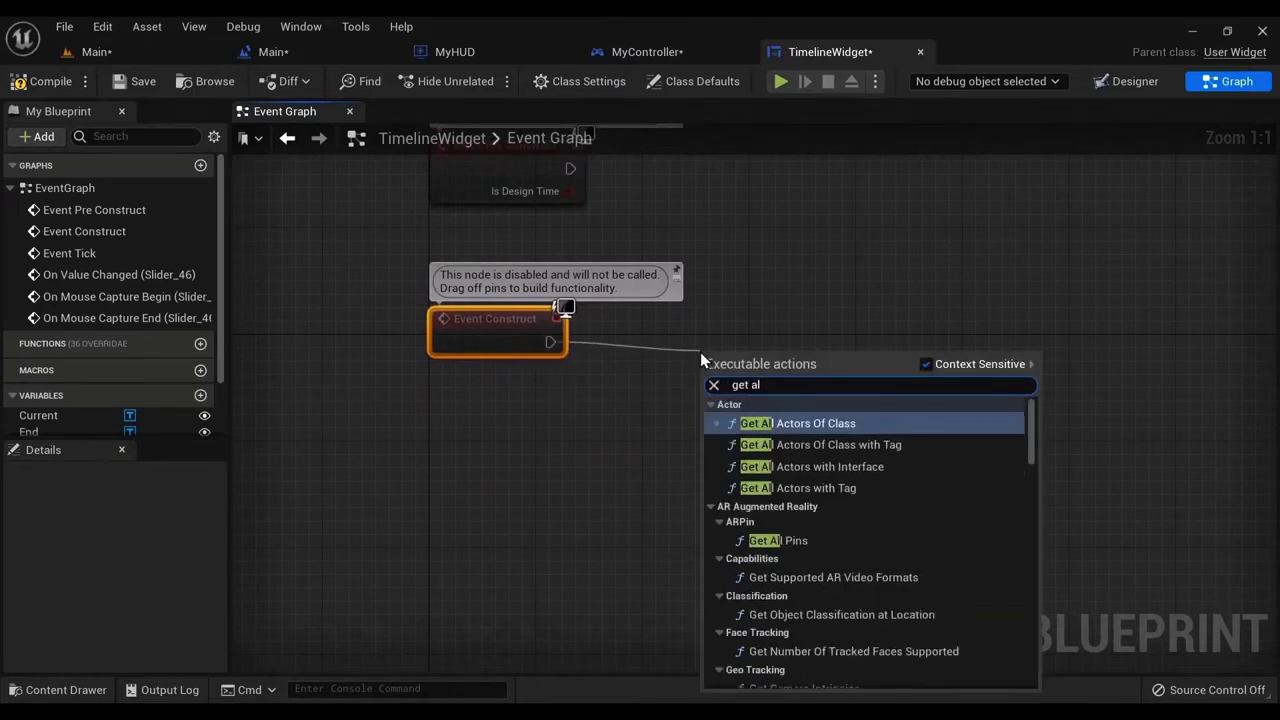
{"action": "type", "text": "actor"}
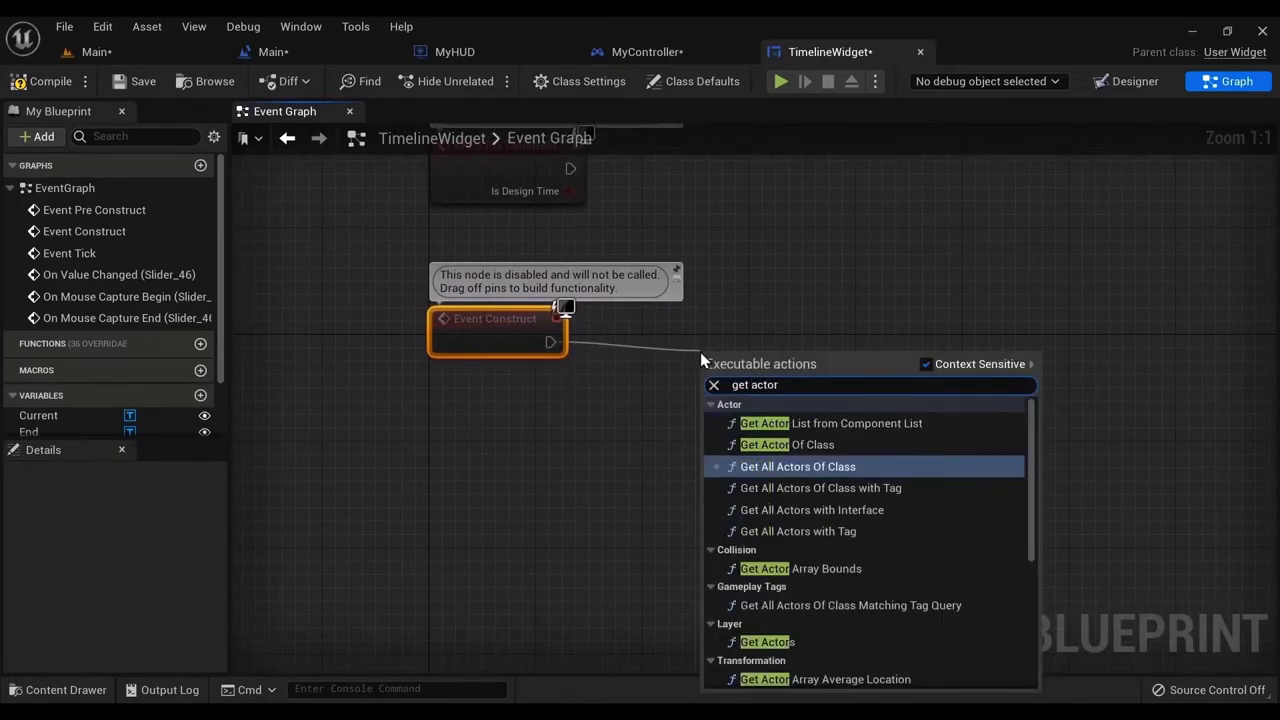
{"action": "key", "text": "Return"}
{"action": "left_click_drag", "start_coordinate": [757, 360], "coordinate": [714, 321]}
- Set the Get Actor Of Class node's actor class to ScheduledActor
{"action": "left_click", "coordinate": [731, 382]}
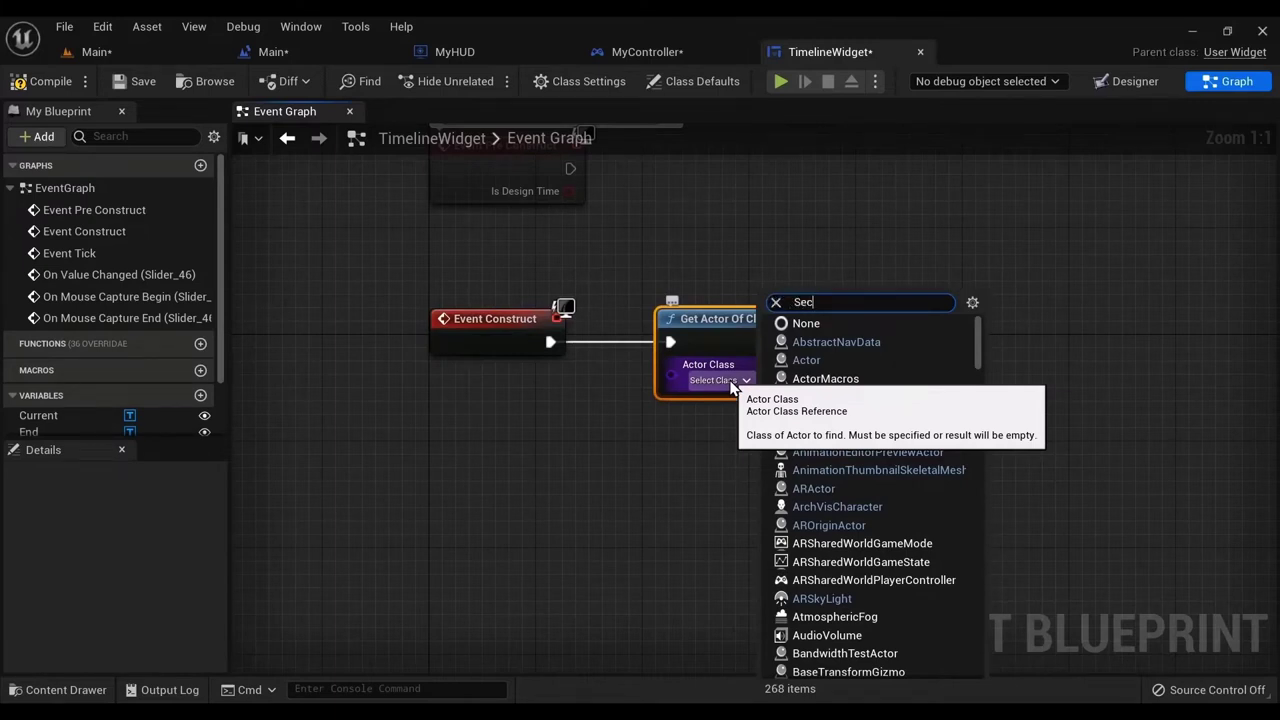
{"action": "key", "text": "BackSpace"}
{"action": "key", "text": "BackSpace"}
{"action": "key", "text": "BackSpace"}
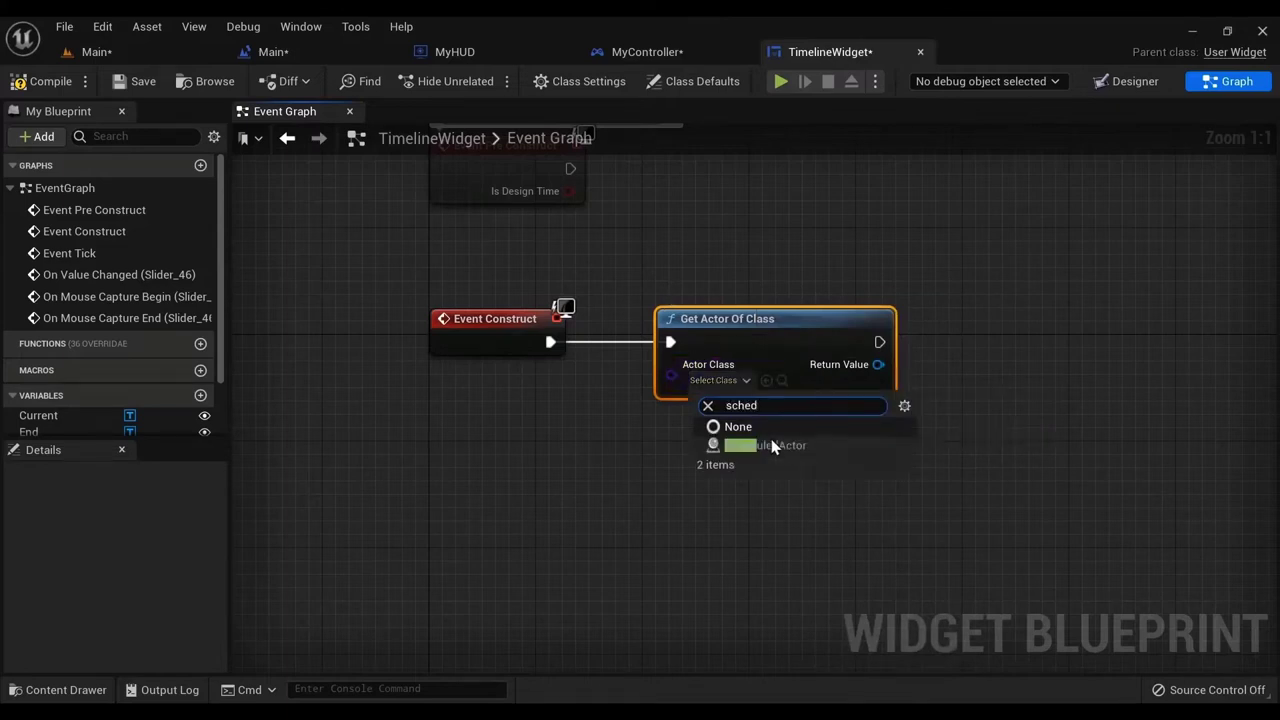
{"action": "left_click", "coordinate": [790, 446]}
{"action": "right_click_drag", "start_coordinate": [710, 389], "coordinate": [668, 391]}
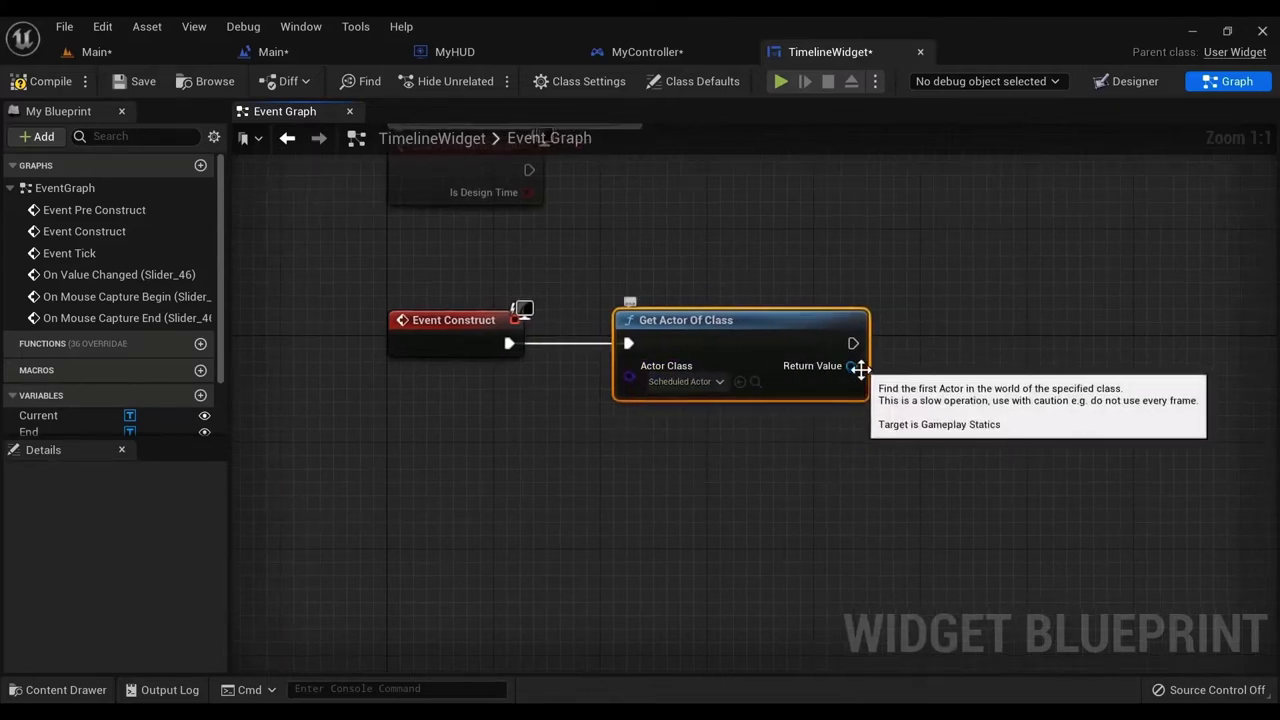
- Promote the Get Actor Of Class return value to a variable named ScheduleActor
{"action": "left_click_drag", "start_coordinate": [851, 366], "coordinate": [972, 346]}
{"action": "left_click", "coordinate": [975, 427]}
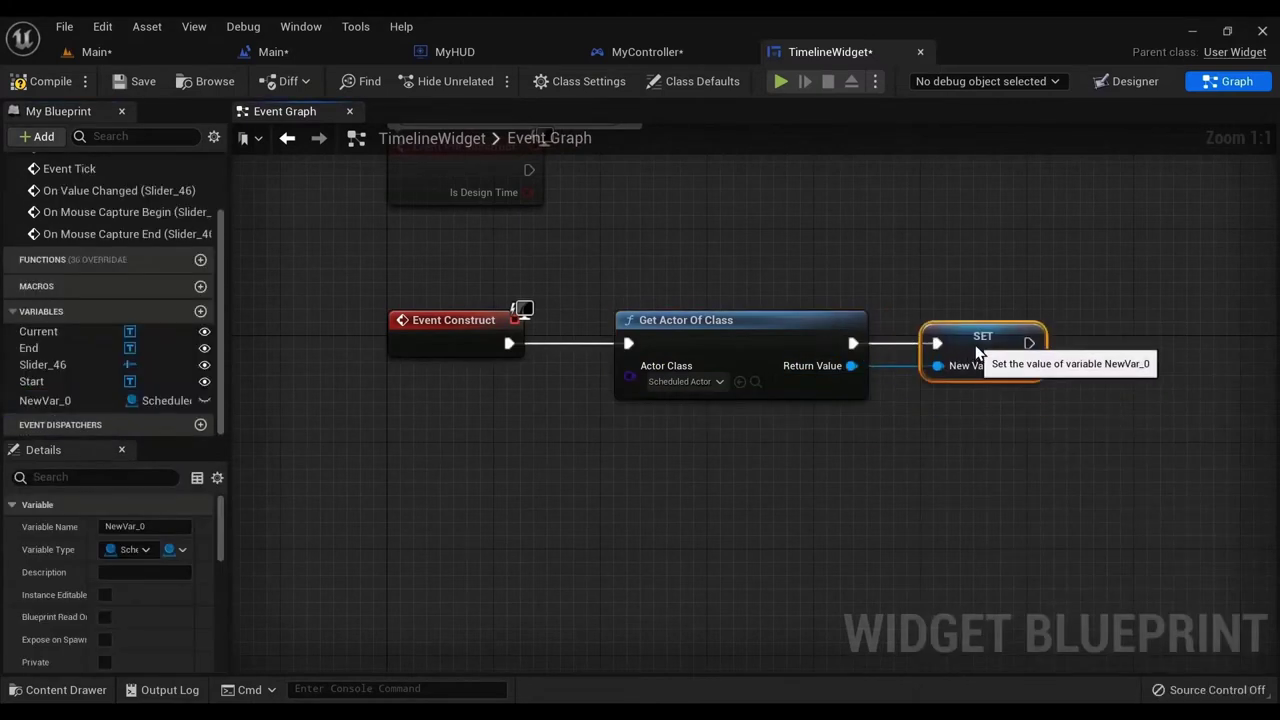
{"action": "left_click", "coordinate": [136, 527]}
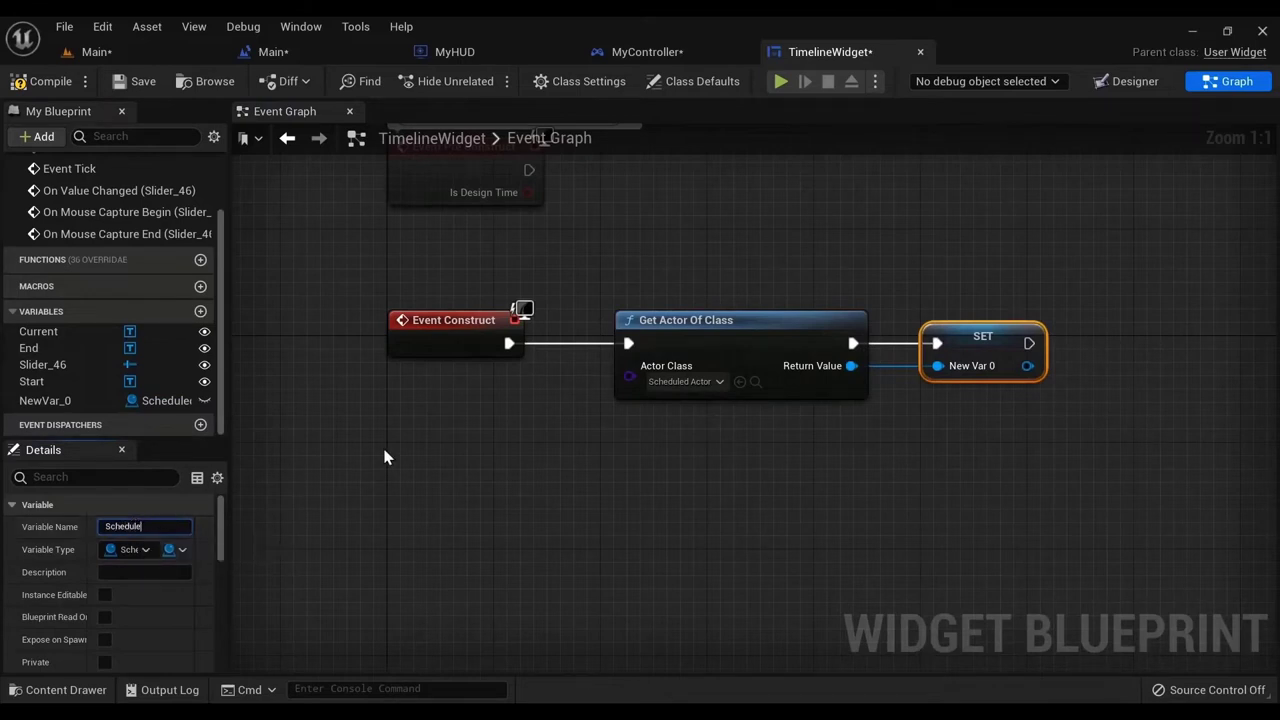
{"action": "type", "text": "or"}
{"action": "key", "text": "Return"}
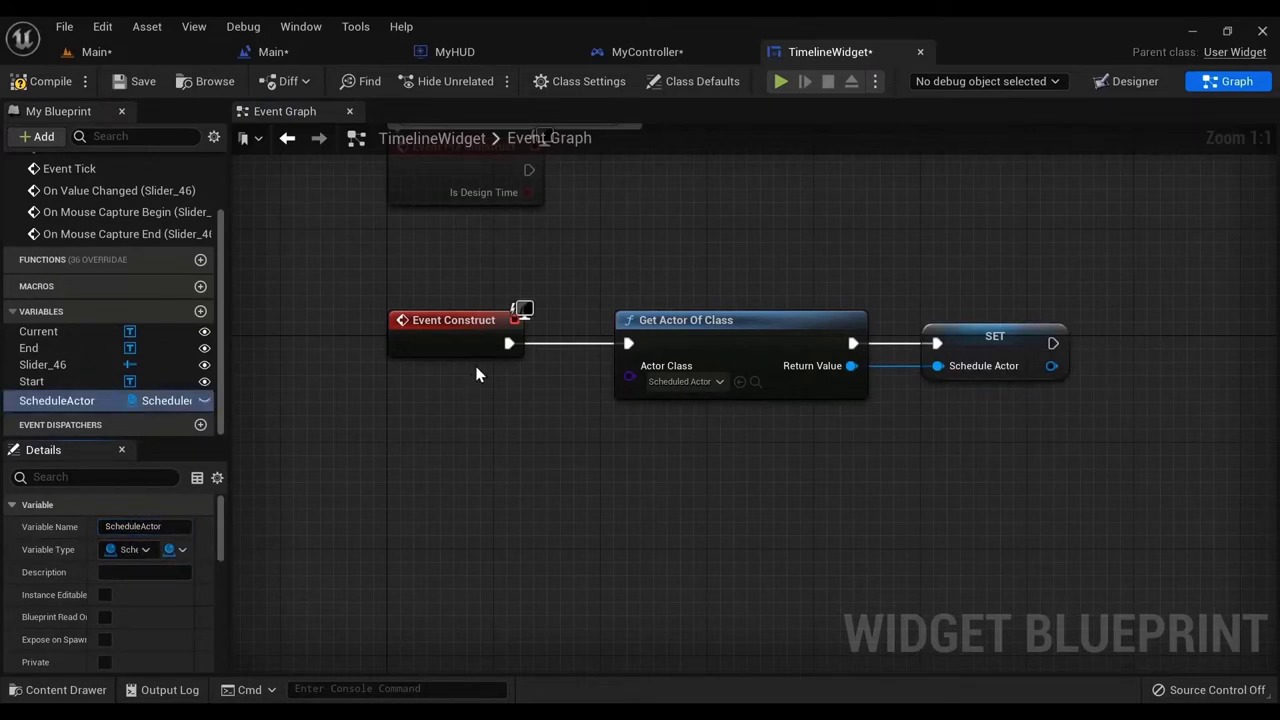
- Duplicate the Get Actor Of Class and SET nodes, delete the duplicate SET, and place the duplicate getter after the original SET node
{"action": "right_click_drag", "start_coordinate": [527, 385], "coordinate": [442, 360]}
{"action": "left_click_drag", "start_coordinate": [631, 233], "coordinate": [960, 411]}
{"action": "key", "text": "ctrl+d"}
{"action": "right_click_drag", "start_coordinate": [1045, 405], "coordinate": [834, 486]}
{"action": "left_click_drag", "start_coordinate": [976, 384], "coordinate": [1040, 507]}
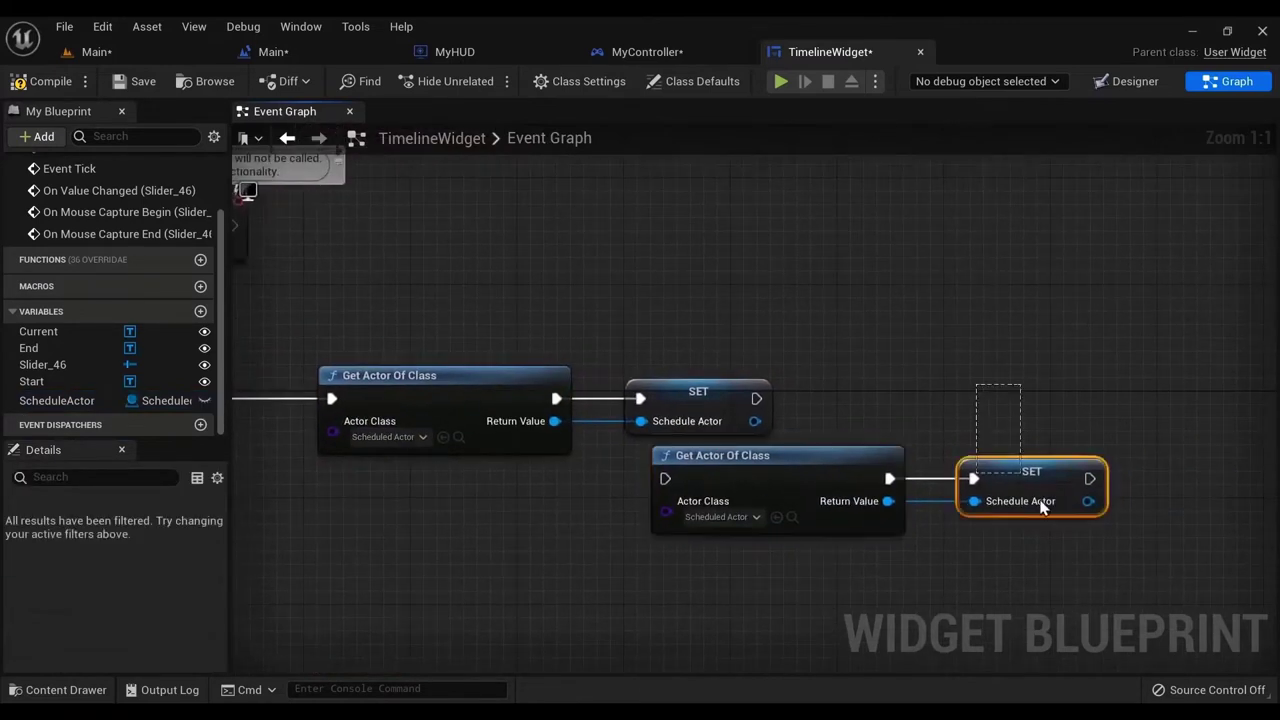
{"action": "key", "text": "Delete"}
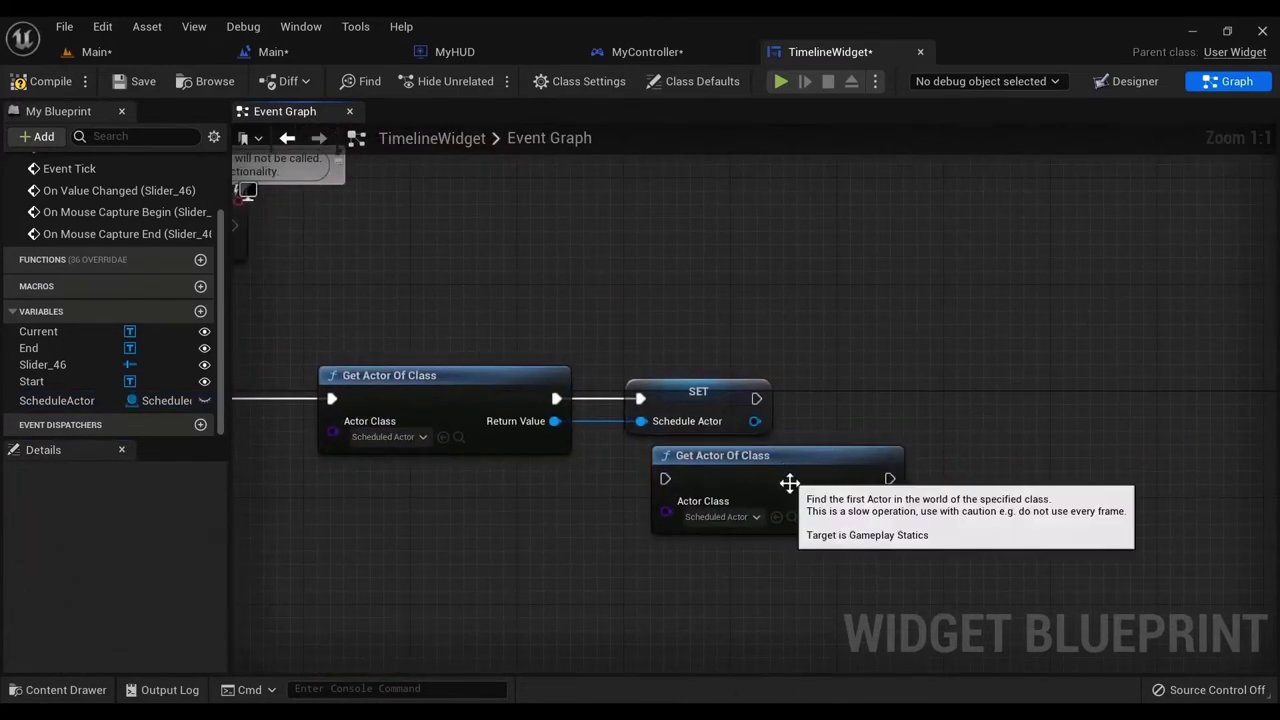
{"action": "left_click_drag", "start_coordinate": [787, 530], "coordinate": [959, 437]}
- Set the duplicated Get Actor Of Class node's actor class to LevelSequenceActor
{"action": "left_click", "coordinate": [911, 428]}
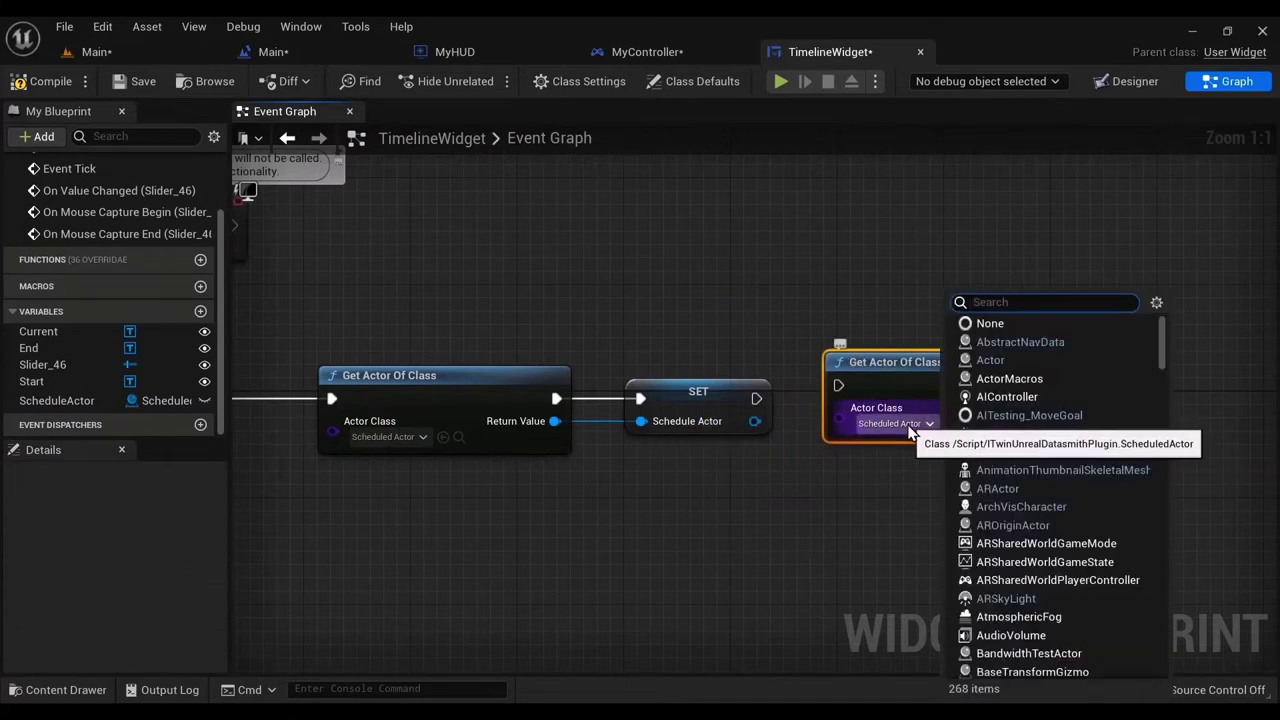
{"action": "type", "text": "LevelSequence"}
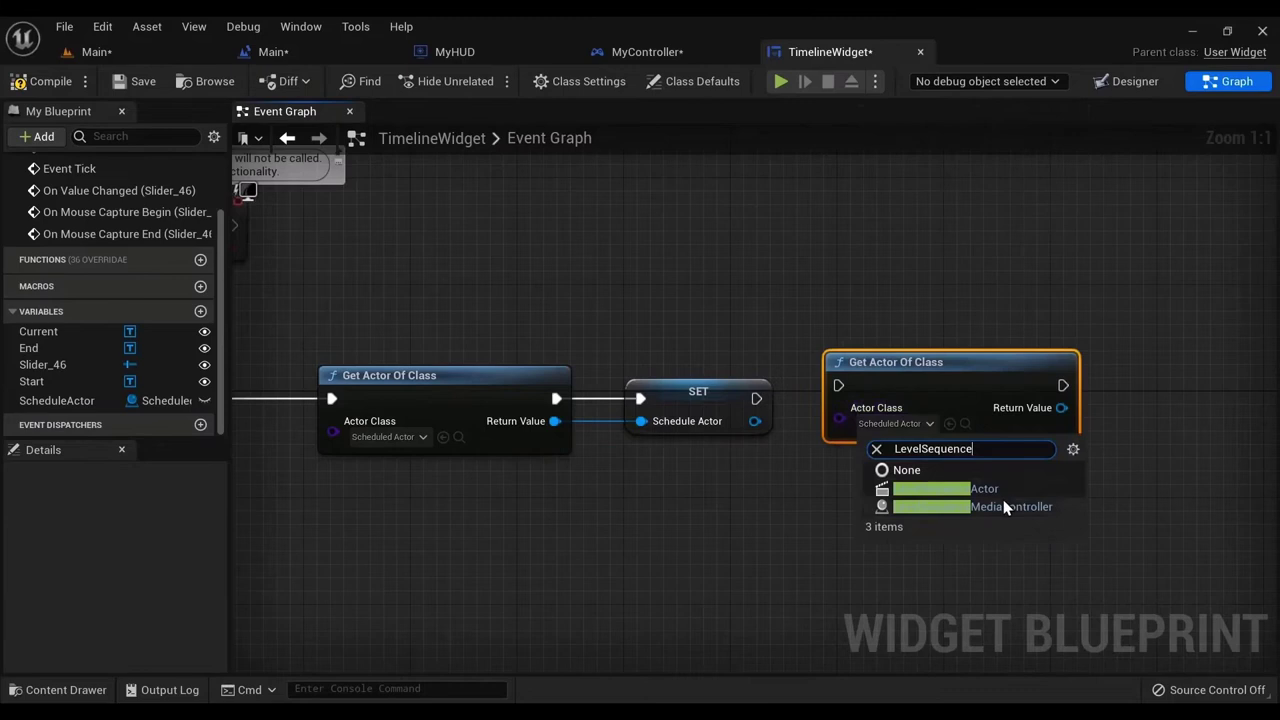
{"action": "left_click", "coordinate": [960, 489]}
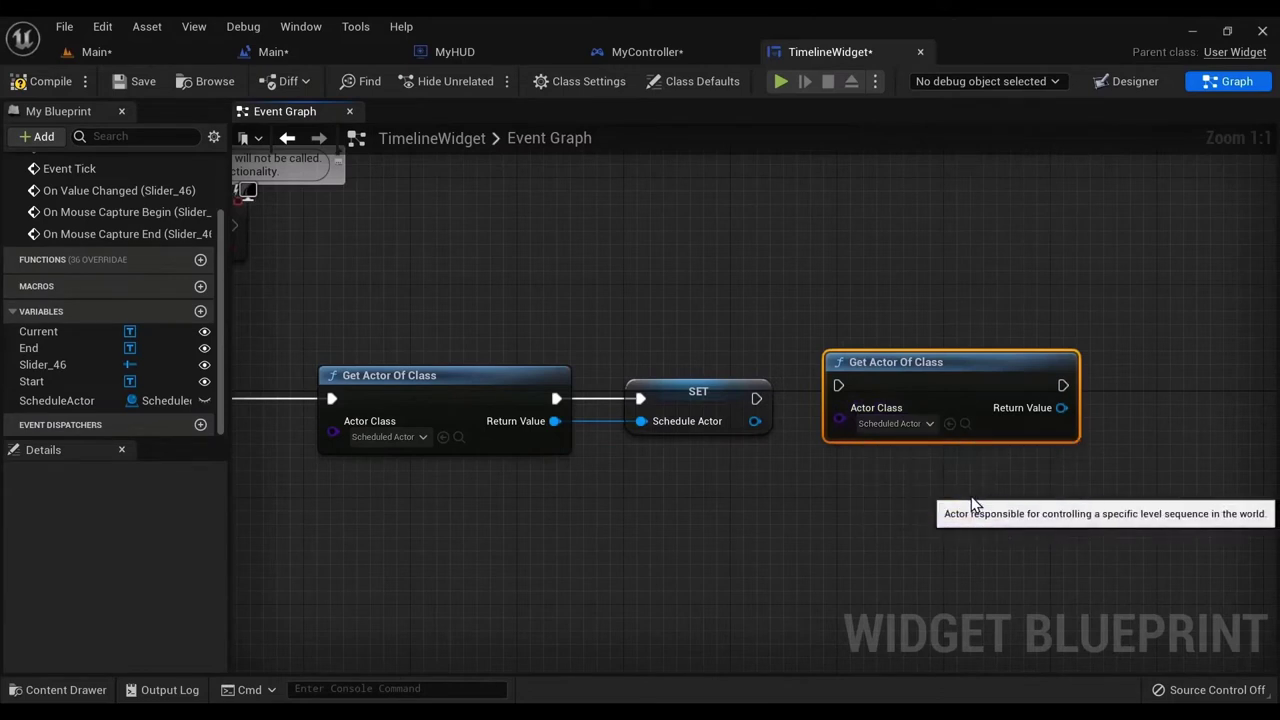
- Connect the ScheduleActor SET node to the level sequence Get Actor Of Class node, align it, and promote its return value to a variable
{"action": "left_click_drag", "start_coordinate": [757, 398], "coordinate": [838, 386]}
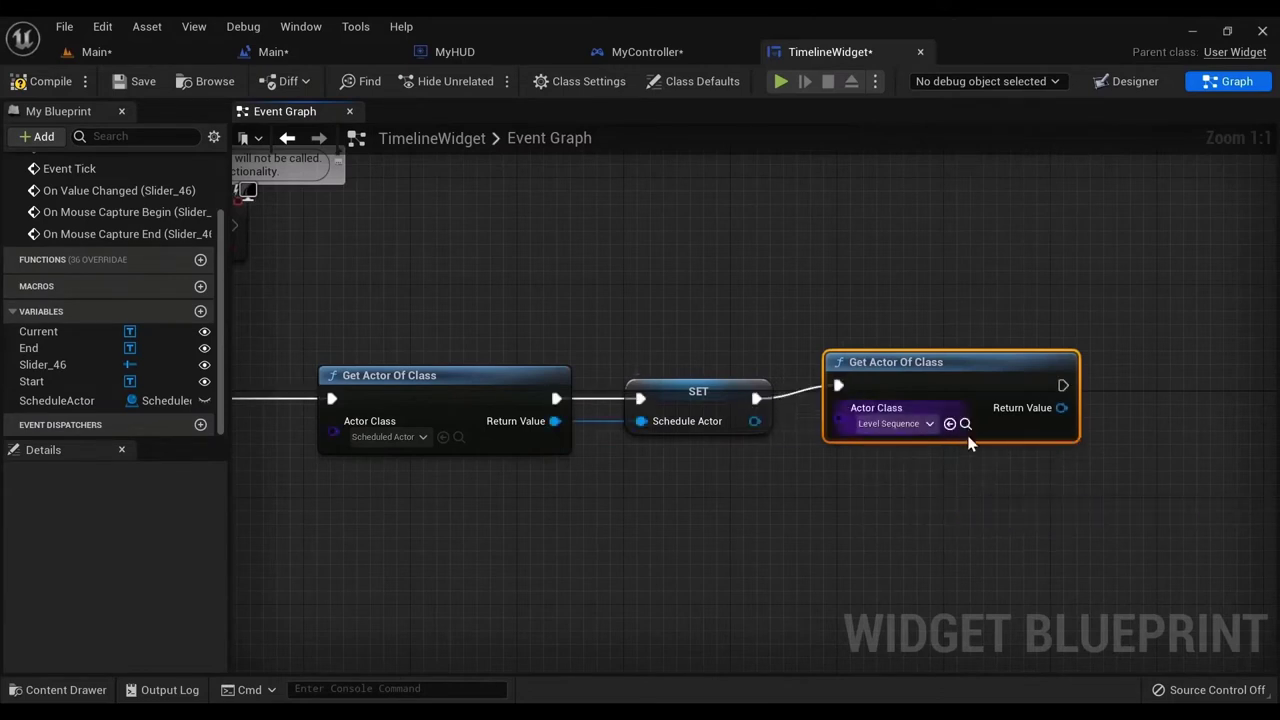
{"action": "mouse_move", "coordinate": [966, 400]}
{"action": "left_mouse_down"}
{"action": "mouse_move", "coordinate": [966, 426]}
{"action": "mouse_move", "coordinate": [974, 401]}
{"action": "left_mouse_up"}
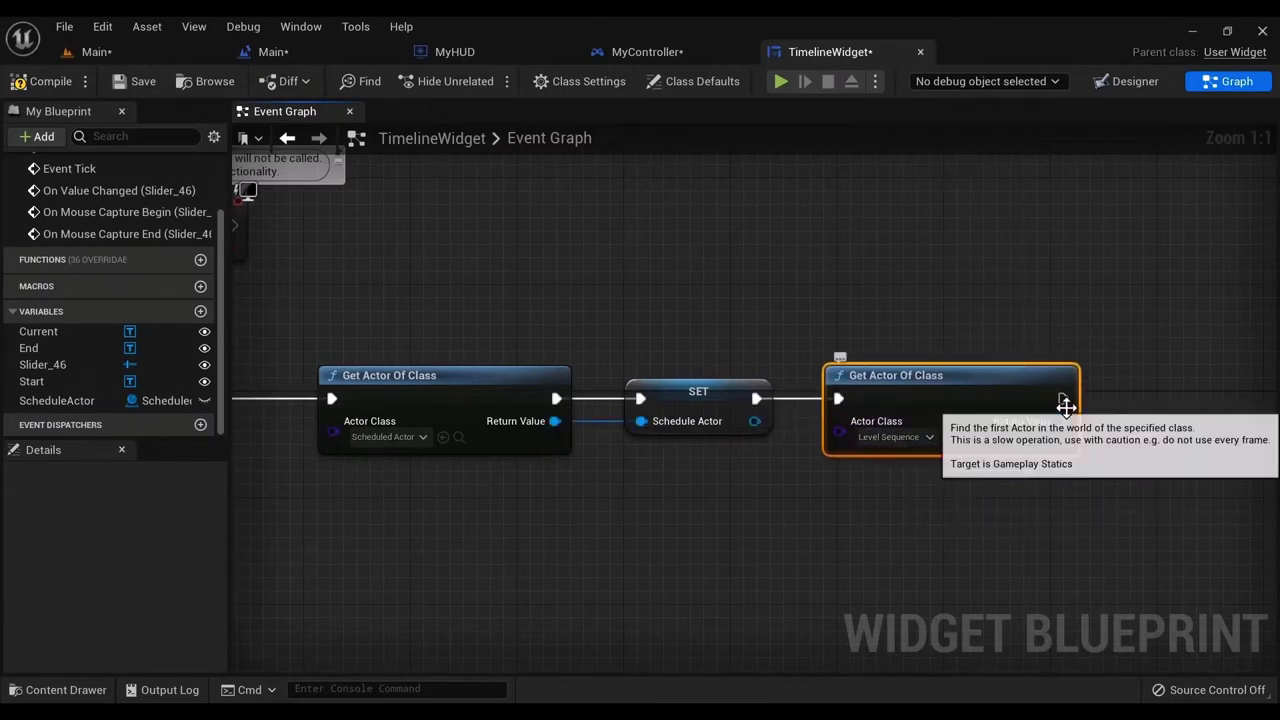
{"action": "left_click_drag", "start_coordinate": [1062, 421], "coordinate": [1170, 376]}
{"action": "left_click", "coordinate": [962, 106]}
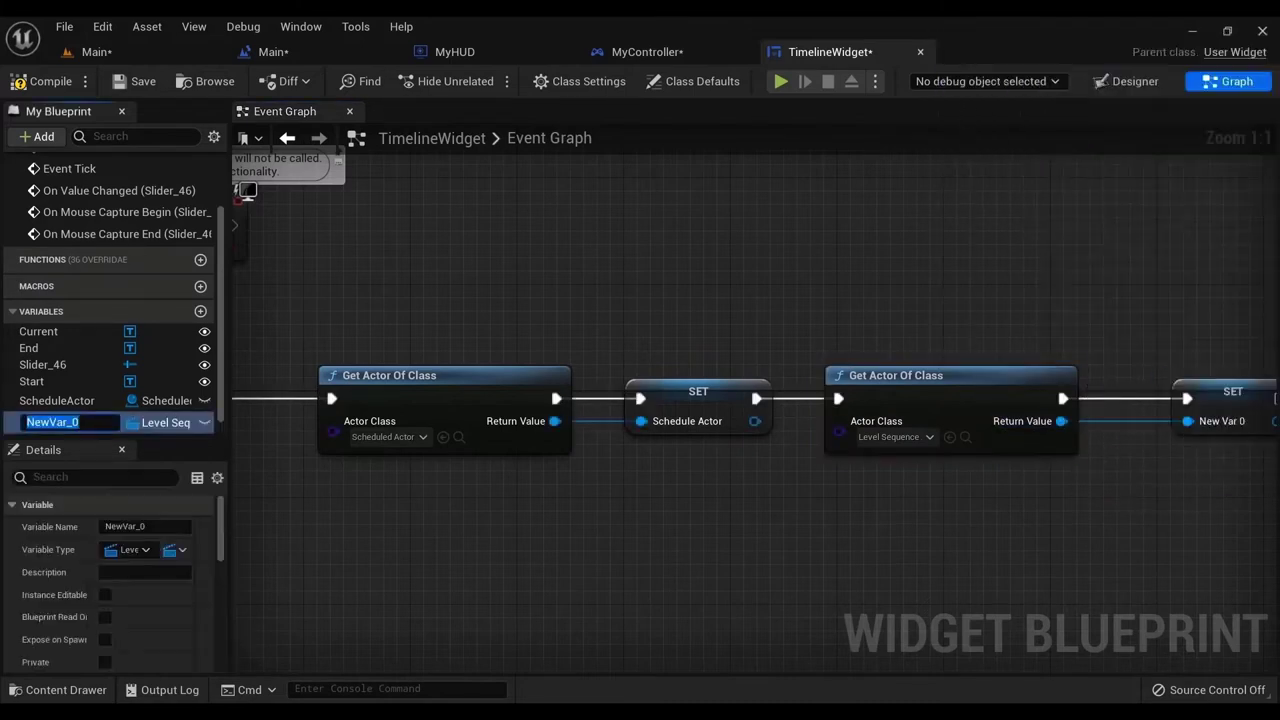
- Move the new SET node closer to its Get Actor Of Class node and rename its variable LevelSequence
{"action": "right_click_drag", "start_coordinate": [1191, 386], "coordinate": [862, 334]}
{"action": "left_click_drag", "start_coordinate": [893, 343], "coordinate": [837, 345]}
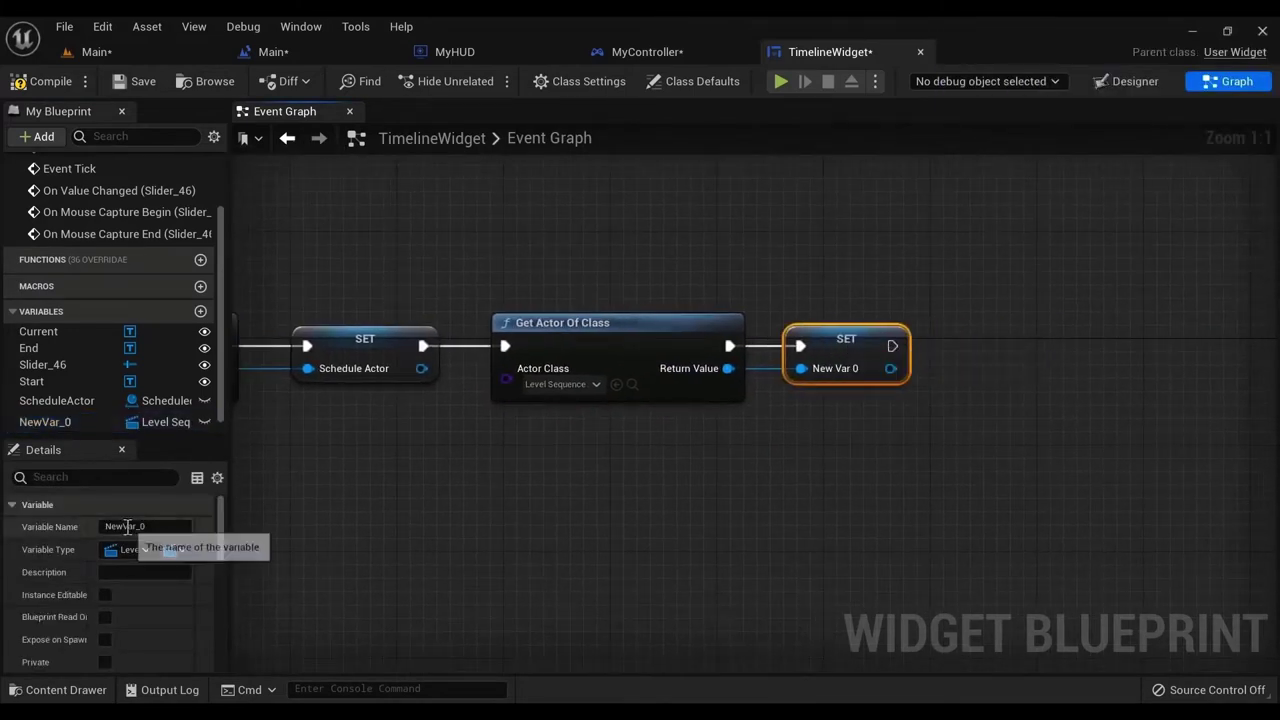
{"action": "left_click", "coordinate": [128, 524]}
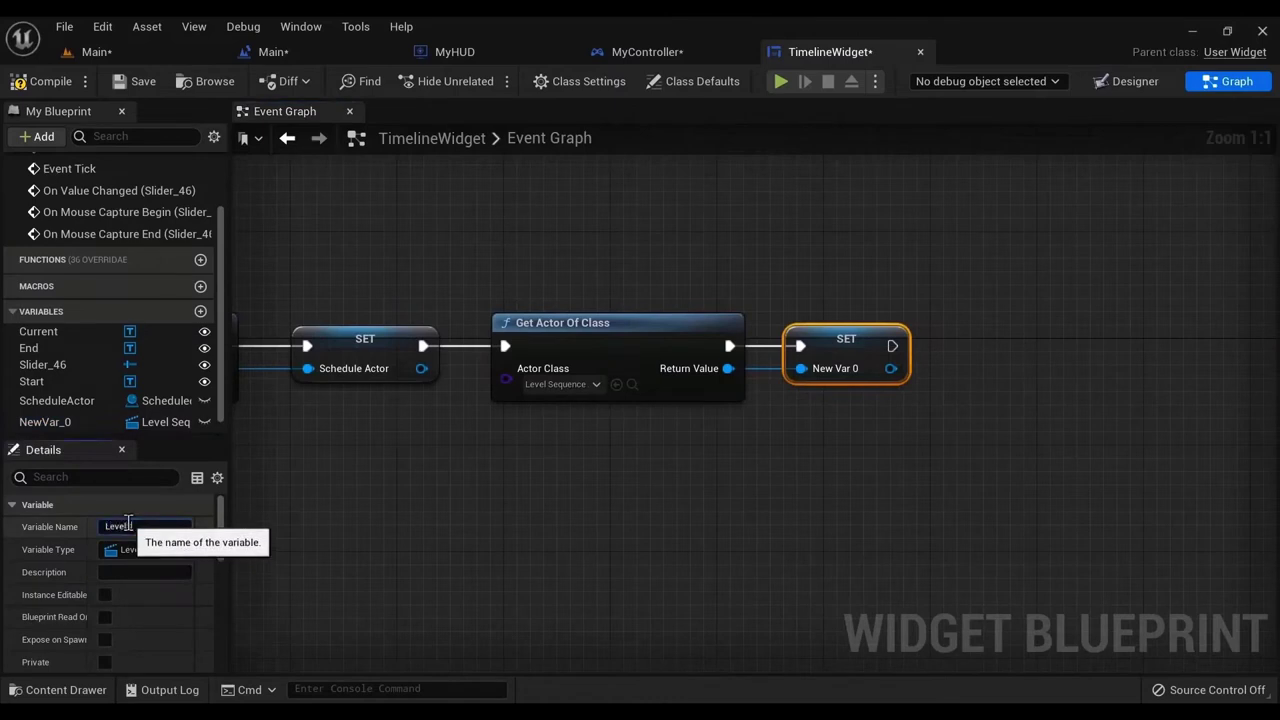
{"action": "key", "text": "Return"}
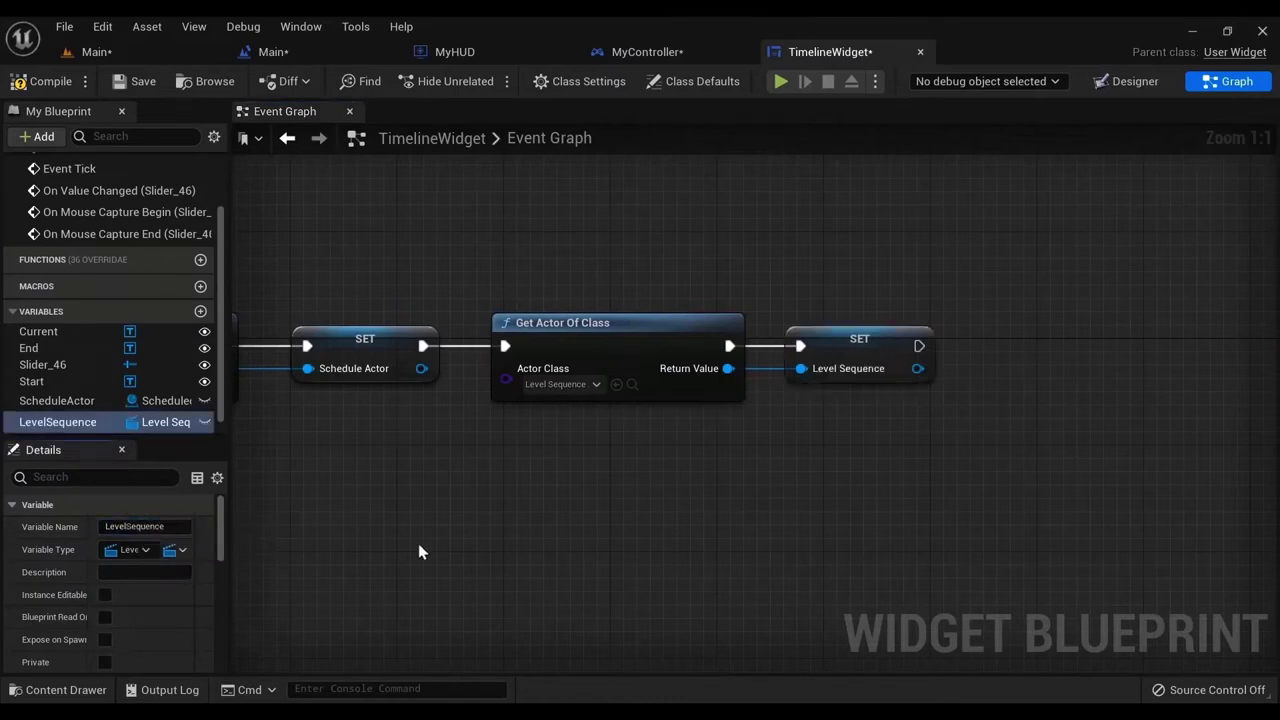
- Move the On Mouse Capture Begin and On Mouse Capture End event nodes closer together, one directly above the other
{"action": "right_click_drag", "start_coordinate": [419, 545], "coordinate": [656, 405]}
{"action": "scroll", "coordinate": [654, 404], "scroll_direction": "down", "scroll_amount": 4}
{"action": "right_click_drag", "start_coordinate": [472, 556], "coordinate": [703, 171]}
{"action": "scroll", "coordinate": [663, 441], "scroll_direction": "up", "scroll_amount": 3}
{"action": "right_click_drag", "start_coordinate": [716, 338], "coordinate": [711, 269]}
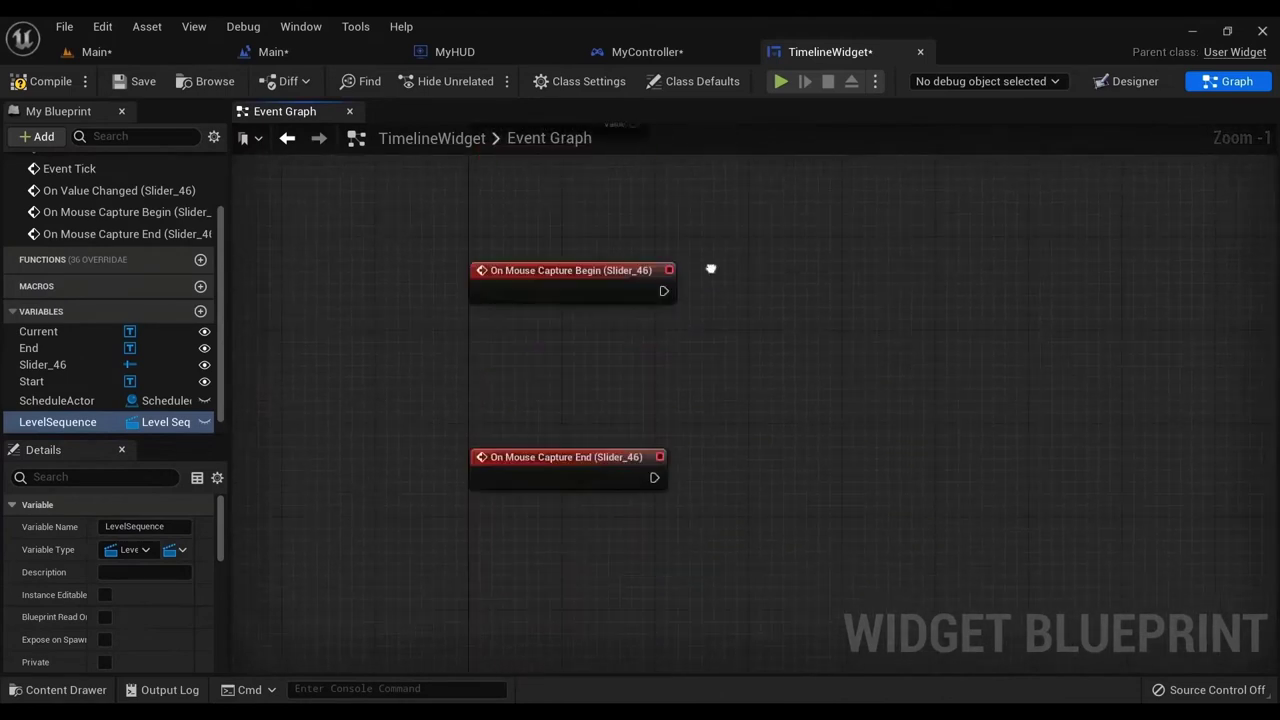
{"action": "scroll", "coordinate": [680, 300], "scroll_direction": "up", "scroll_amount": 1}
{"action": "left_click_drag", "start_coordinate": [606, 249], "coordinate": [600, 355]}
{"action": "left_click", "coordinate": [671, 417]}
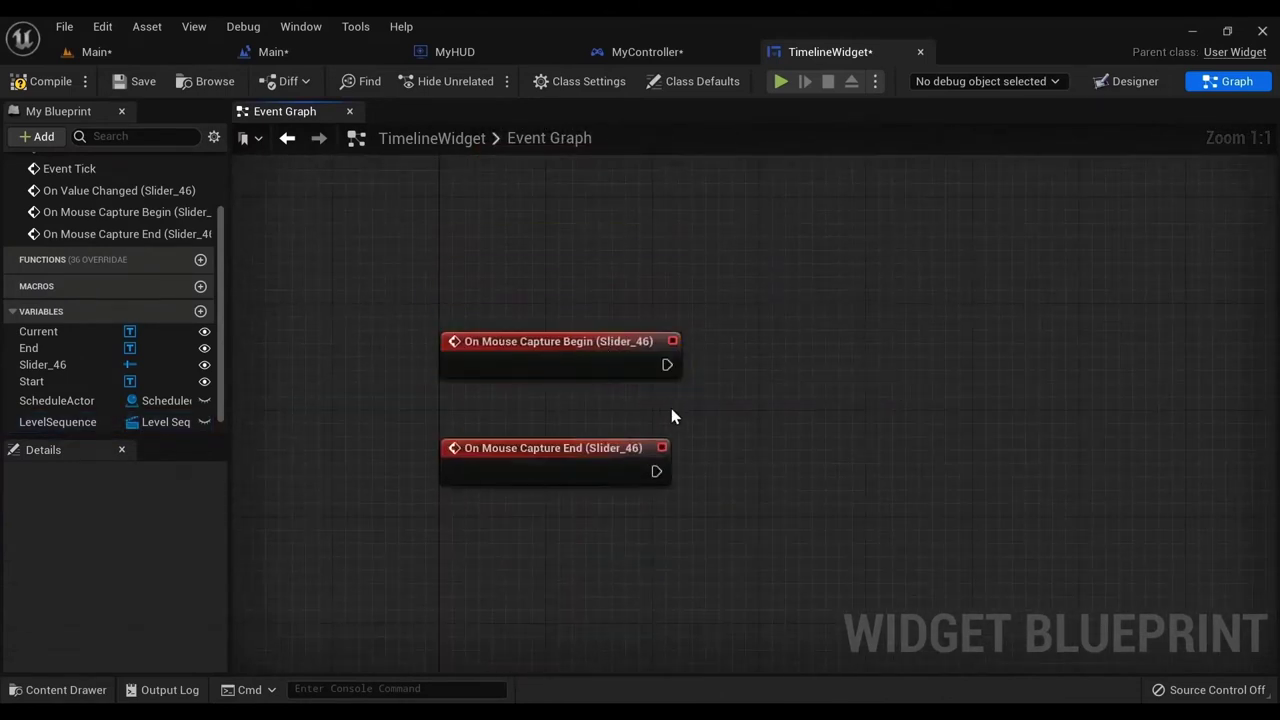
{"action": "right_click_drag", "start_coordinate": [671, 417], "coordinate": [727, 366]}
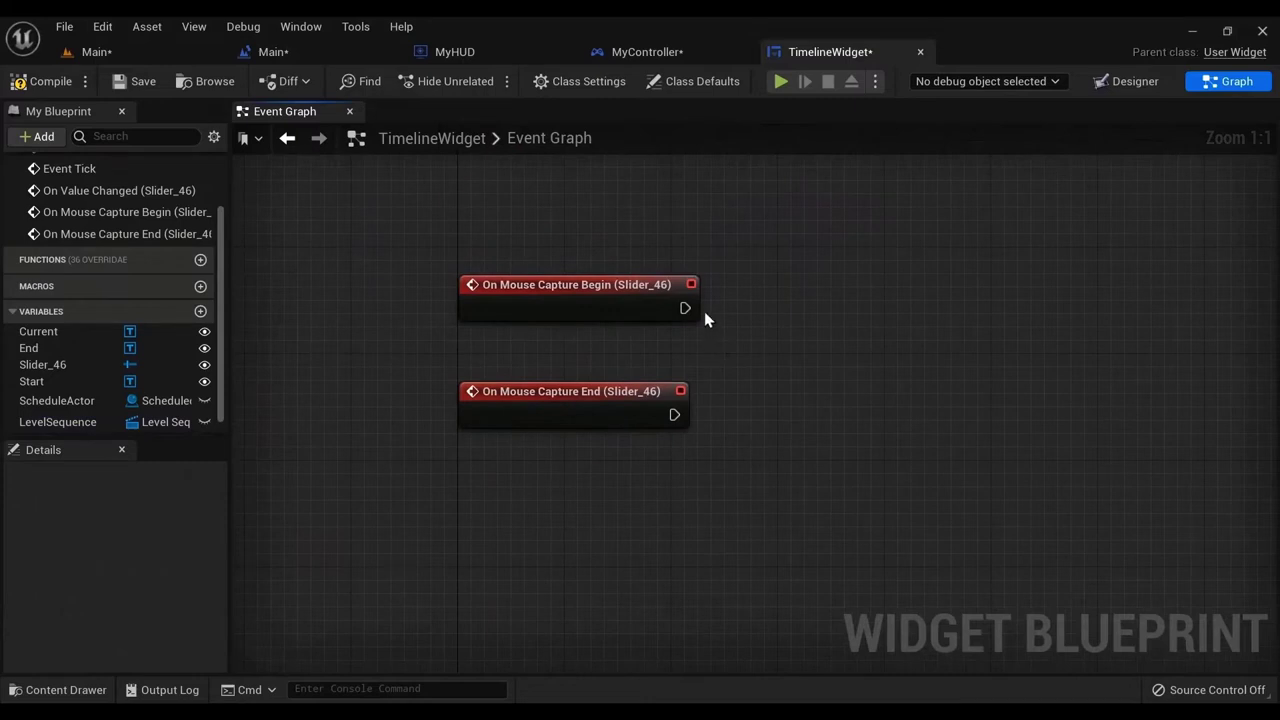
{"action": "right_click_drag", "start_coordinate": [706, 357], "coordinate": [711, 463]}
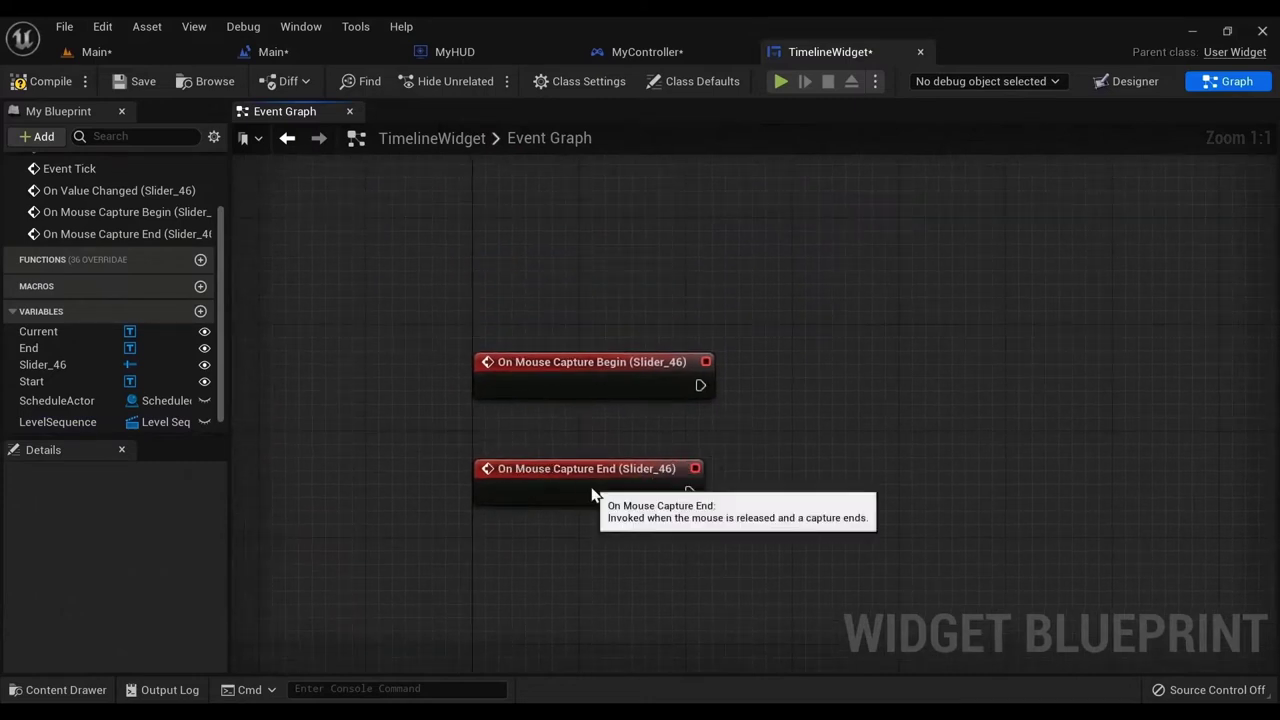
{"action": "mouse_move", "coordinate": [592, 494]}
{"action": "left_mouse_down"}
{"action": "mouse_move", "coordinate": [603, 483]}
{"action": "mouse_move", "coordinate": [589, 472]}
{"action": "left_mouse_up"}
{"action": "right_click_drag", "start_coordinate": [809, 410], "coordinate": [715, 436]}
{"action": "right_click", "coordinate": [745, 436]}
{"action": "left_click", "coordinate": [734, 480]}
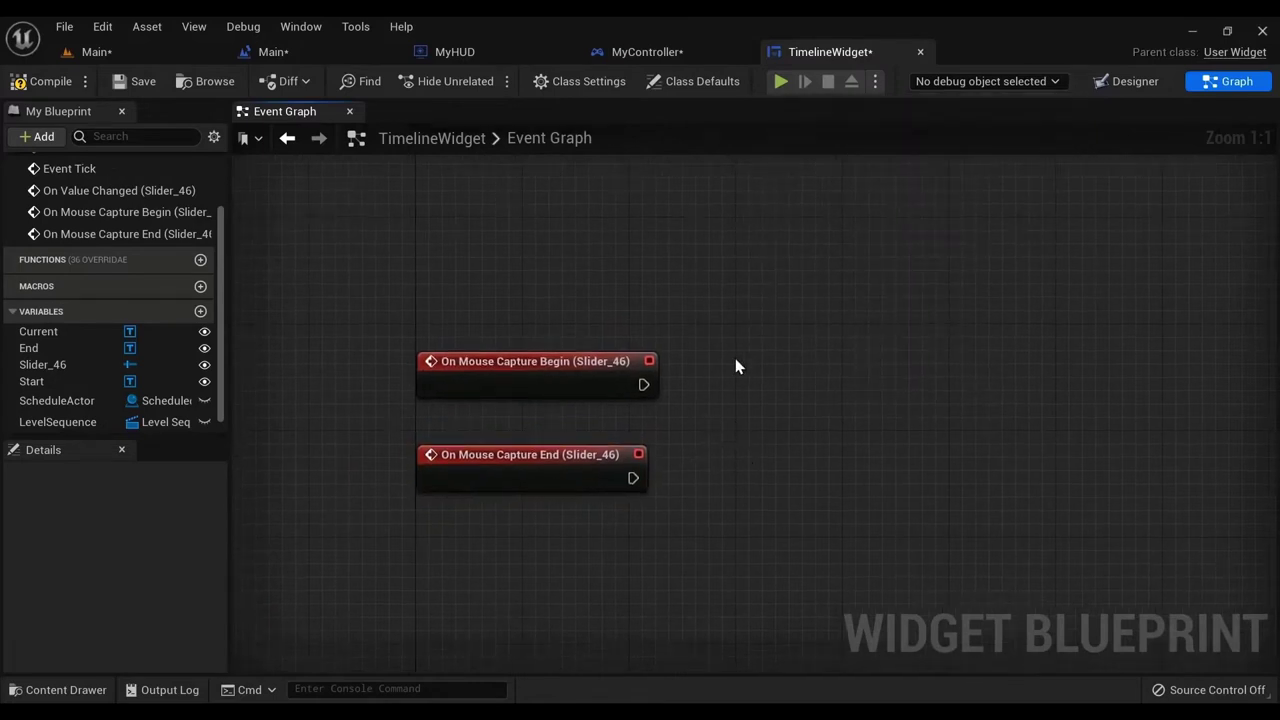
{"action": "right_click_drag", "start_coordinate": [735, 366], "coordinate": [674, 313]}
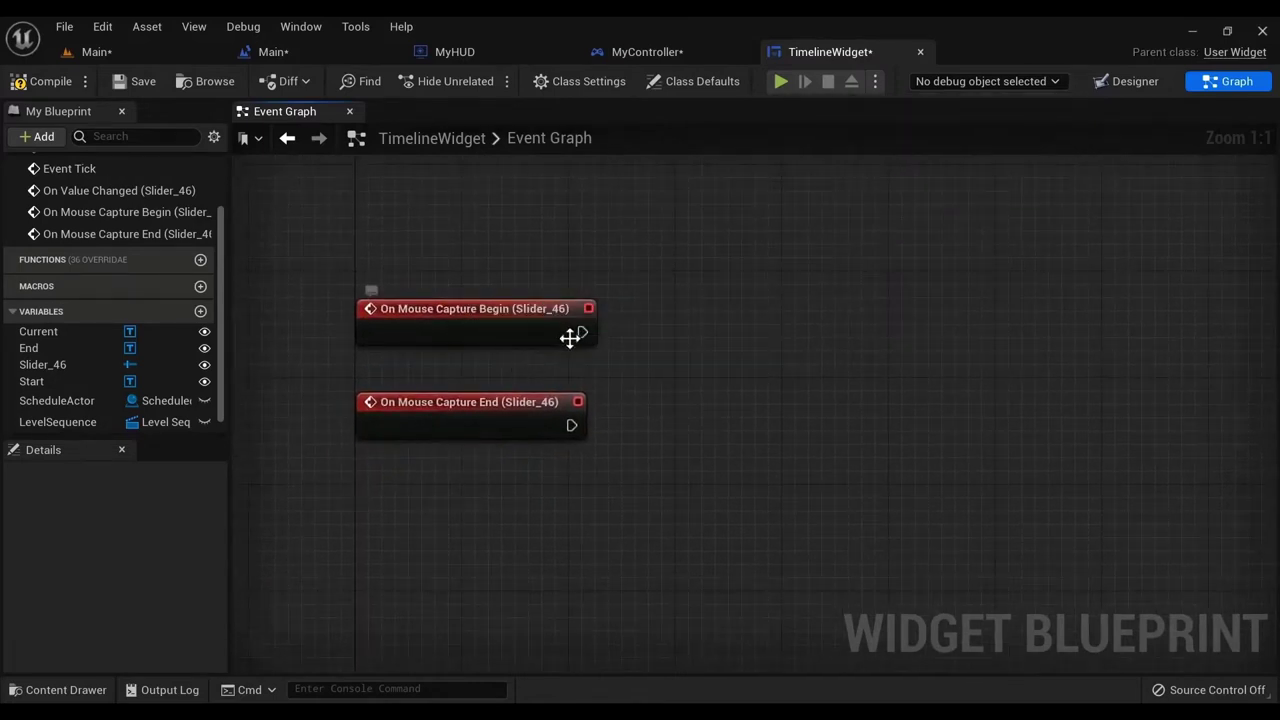
- Place a LevelSequence getter below the mouse capture events and add an Is Paused (SequencePlayer) node from it
{"action": "left_click_drag", "start_coordinate": [580, 333], "coordinate": [714, 346]}
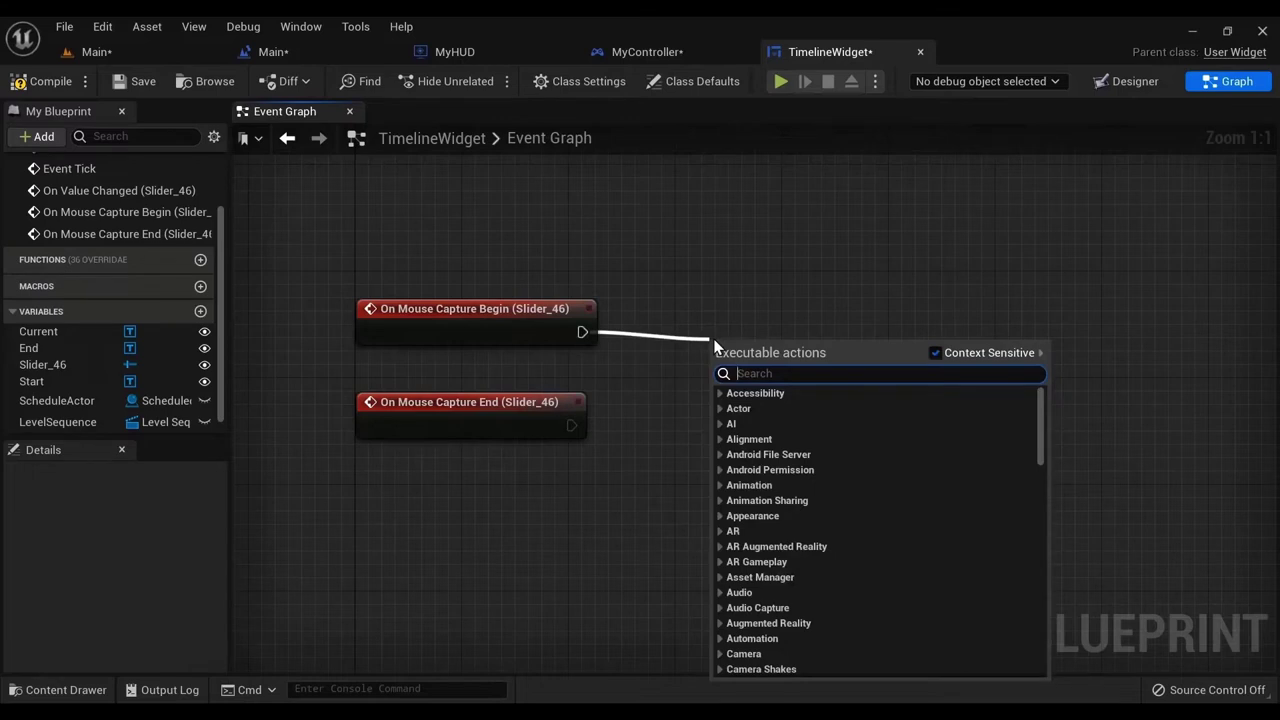
{"action": "key", "text": "Escape"}
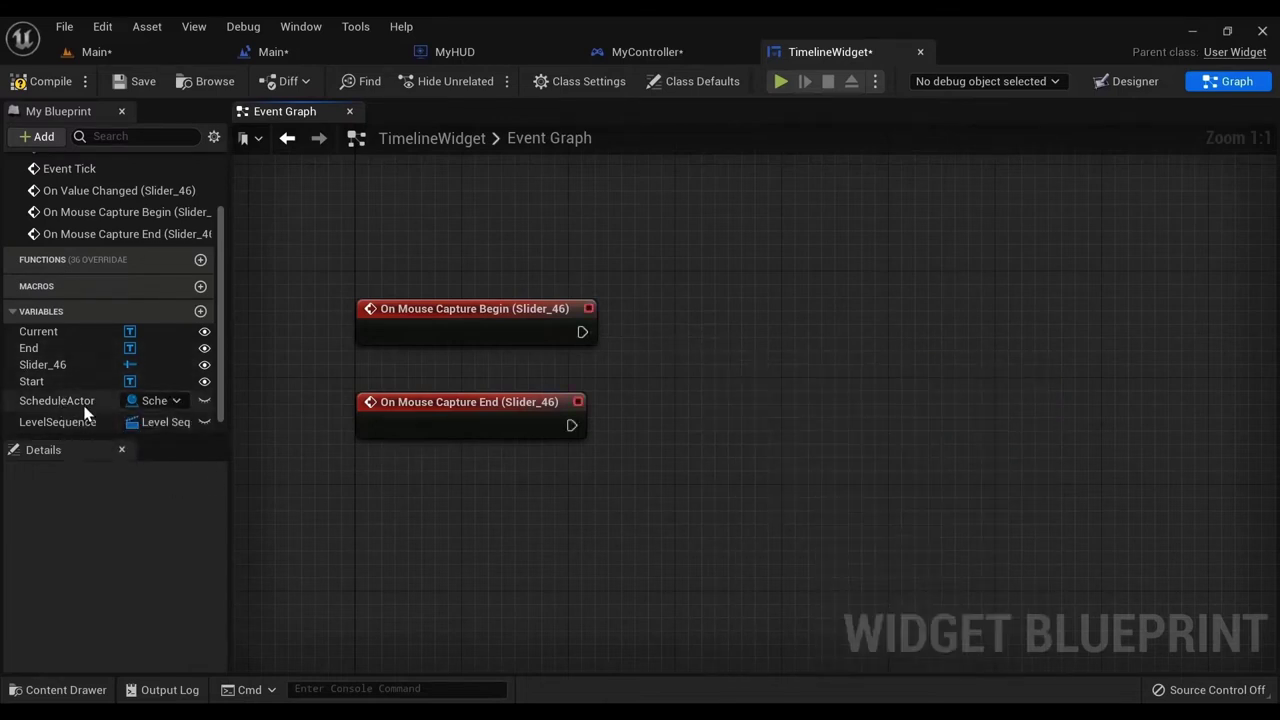
{"action": "left_click_drag", "start_coordinate": [80, 421], "coordinate": [666, 511]}
{"action": "left_click", "coordinate": [677, 533]}
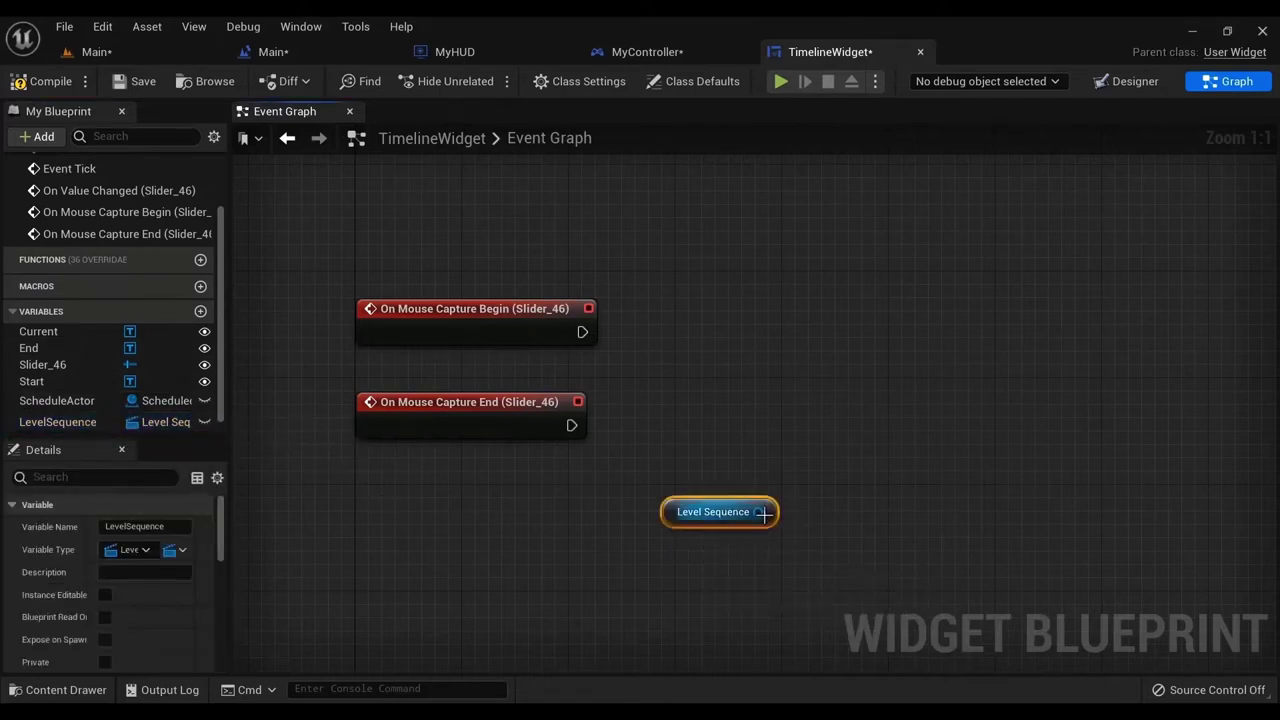
{"action": "left_click_drag", "start_coordinate": [763, 513], "coordinate": [815, 475]}
{"action": "type", "text": "pause"}
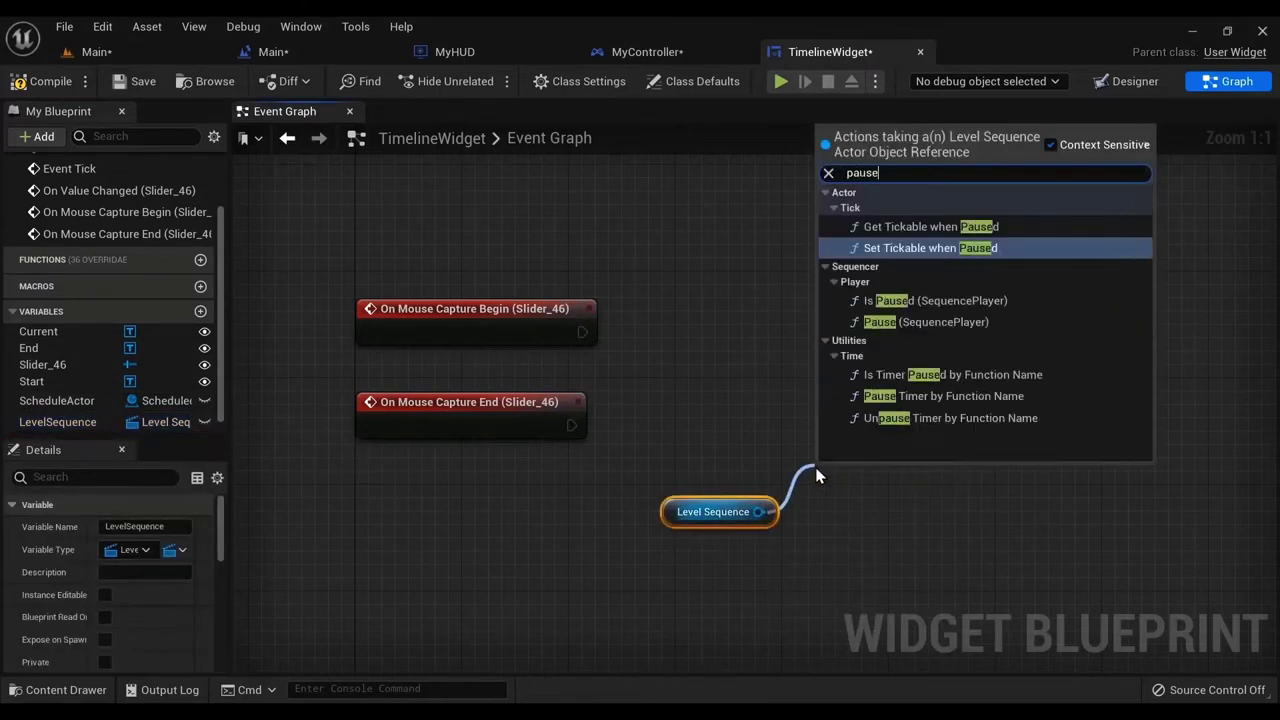
{"action": "type", "text": "d"}
{"action": "key", "text": "Down"}
{"action": "key", "text": "Return"}
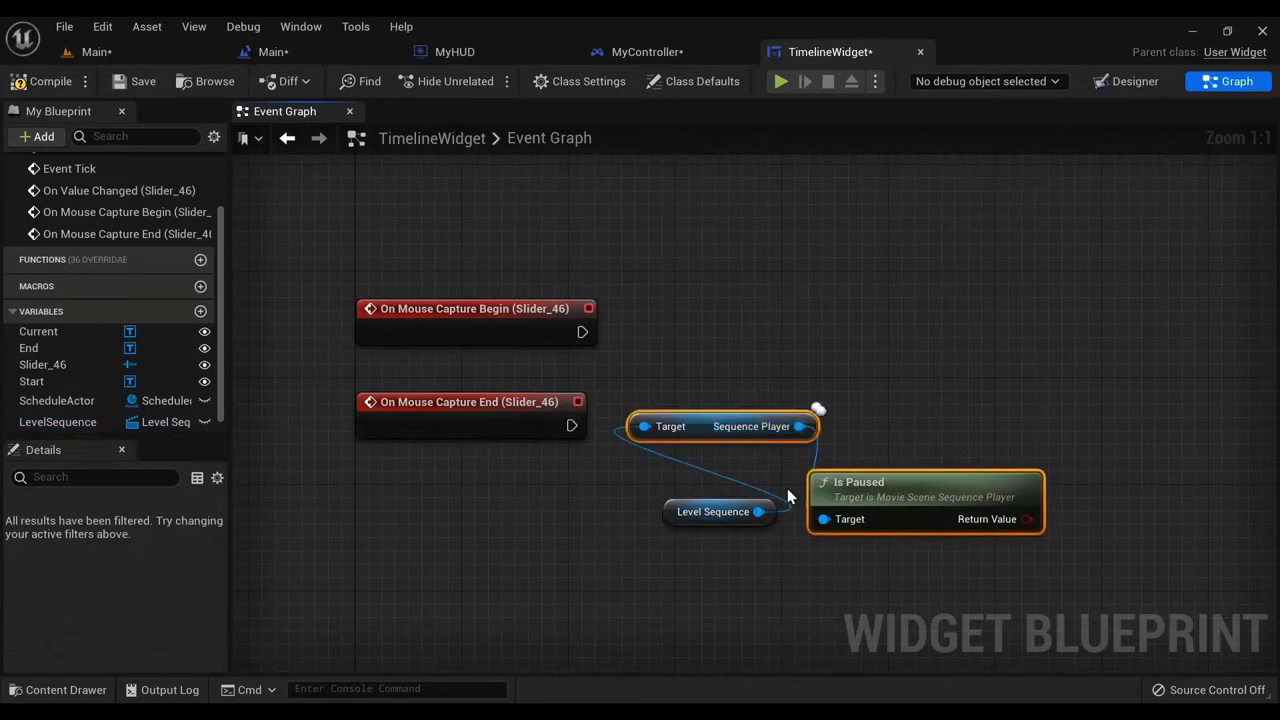
- Arrange the Level Sequence and Sequence Player nodes in a row ahead of the Is Paused node
{"action": "left_click_drag", "start_coordinate": [723, 519], "coordinate": [514, 471]}
{"action": "left_click", "coordinate": [709, 557]}
{"action": "left_click_drag", "start_coordinate": [728, 419], "coordinate": [736, 464]}
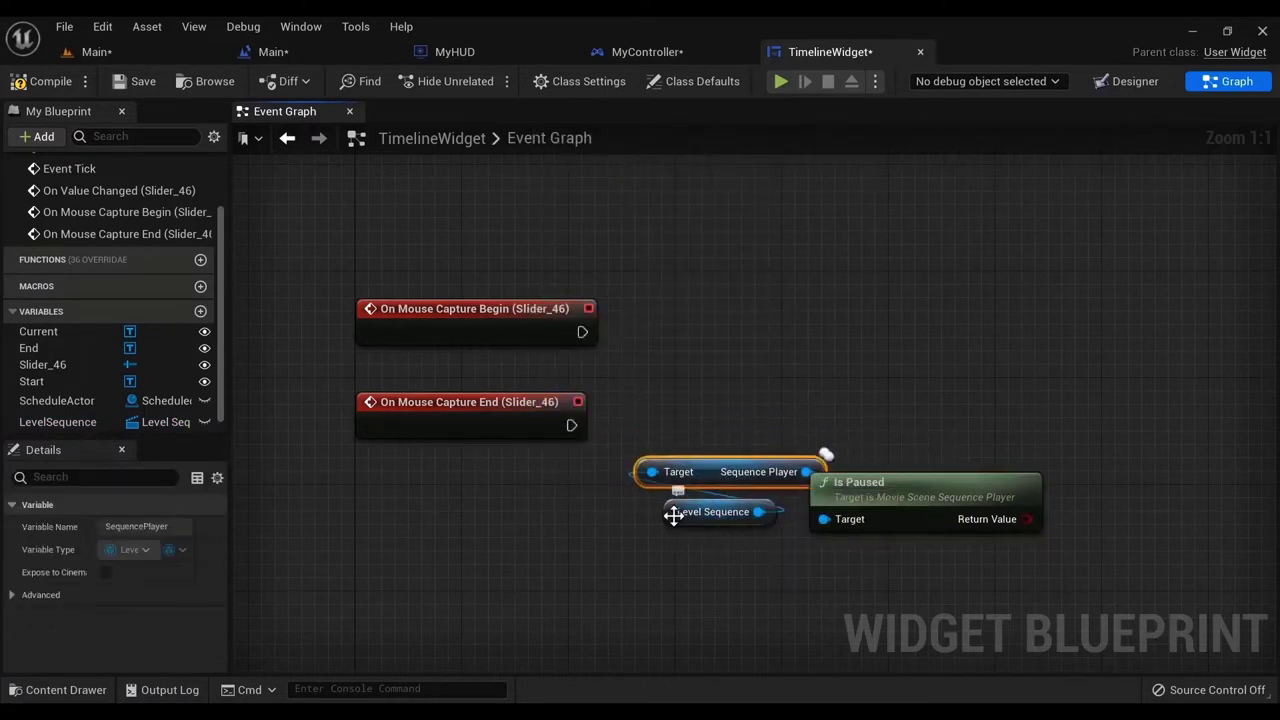
{"action": "left_click_drag", "start_coordinate": [674, 515], "coordinate": [513, 475]}
- Add a Branch conditioned on the Is Paused return value and connect both mouse capture events to its execution input
{"action": "left_click_drag", "start_coordinate": [990, 528], "coordinate": [1112, 347]}
{"action": "type", "text": "branc"}
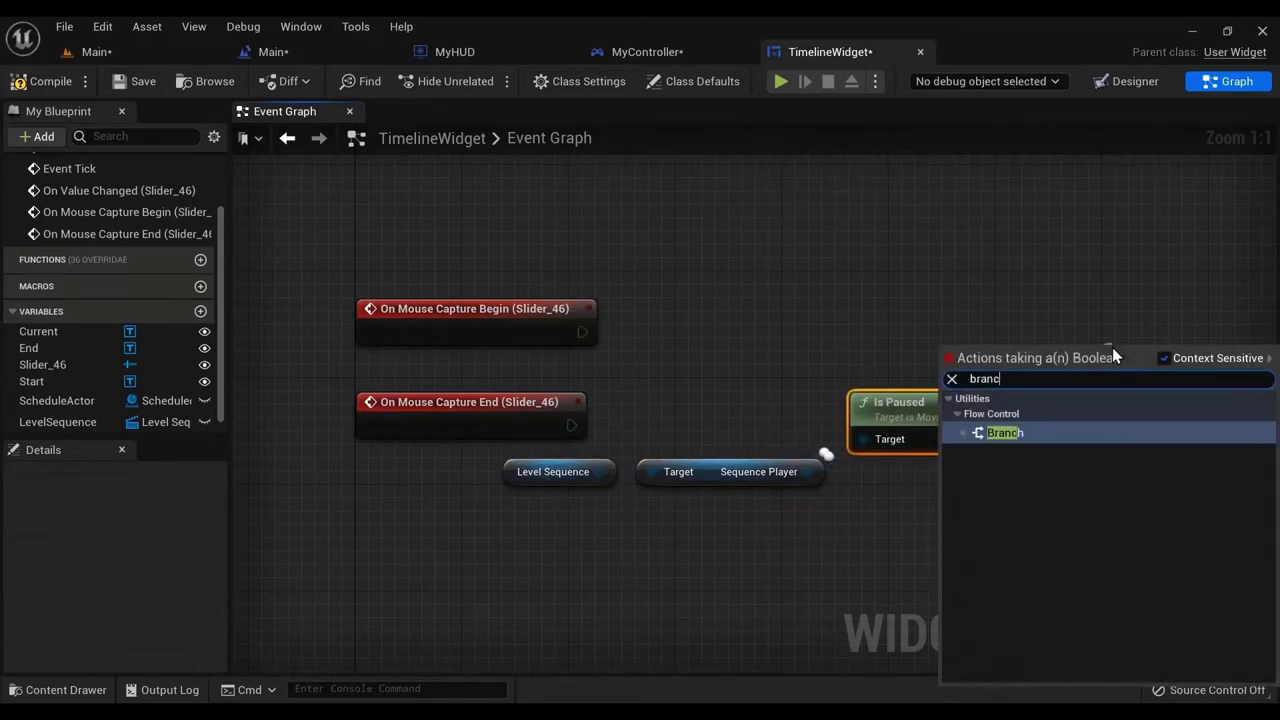
{"action": "key", "text": "Return"}
{"action": "right_click_drag", "start_coordinate": [724, 324], "coordinate": [617, 320]}
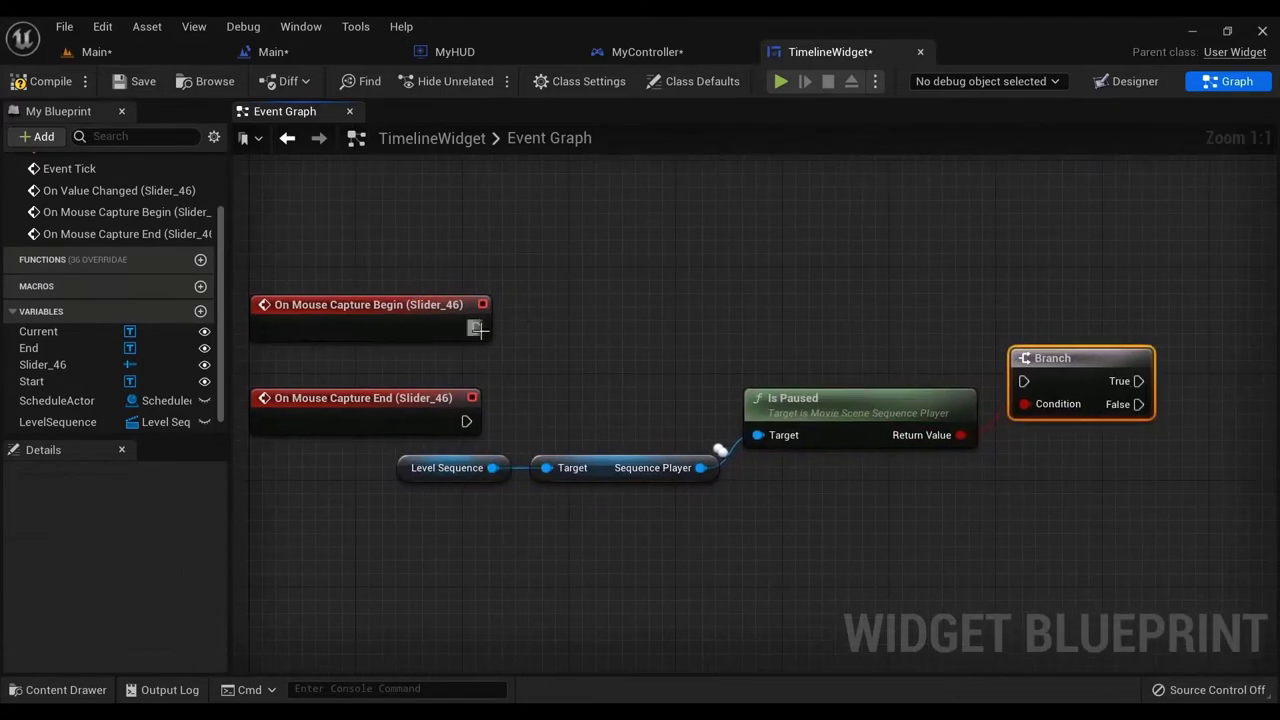
{"action": "left_click_drag", "start_coordinate": [477, 329], "coordinate": [1023, 381]}
{"action": "left_click_drag", "start_coordinate": [1023, 381], "coordinate": [467, 422]}
{"action": "left_click_drag", "start_coordinate": [870, 422], "coordinate": [872, 462]}
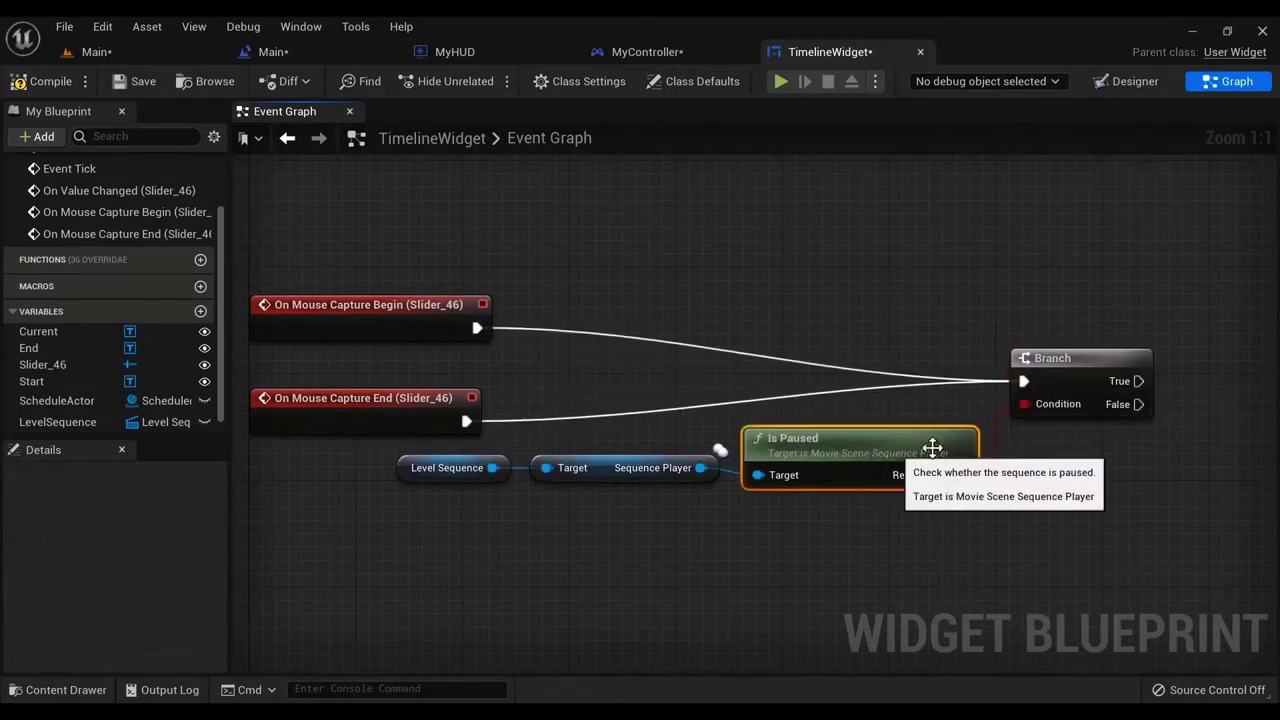
{"action": "right_click_drag", "start_coordinate": [932, 449], "coordinate": [803, 460]}
{"action": "left_click_drag", "start_coordinate": [1007, 392], "coordinate": [1088, 323]}
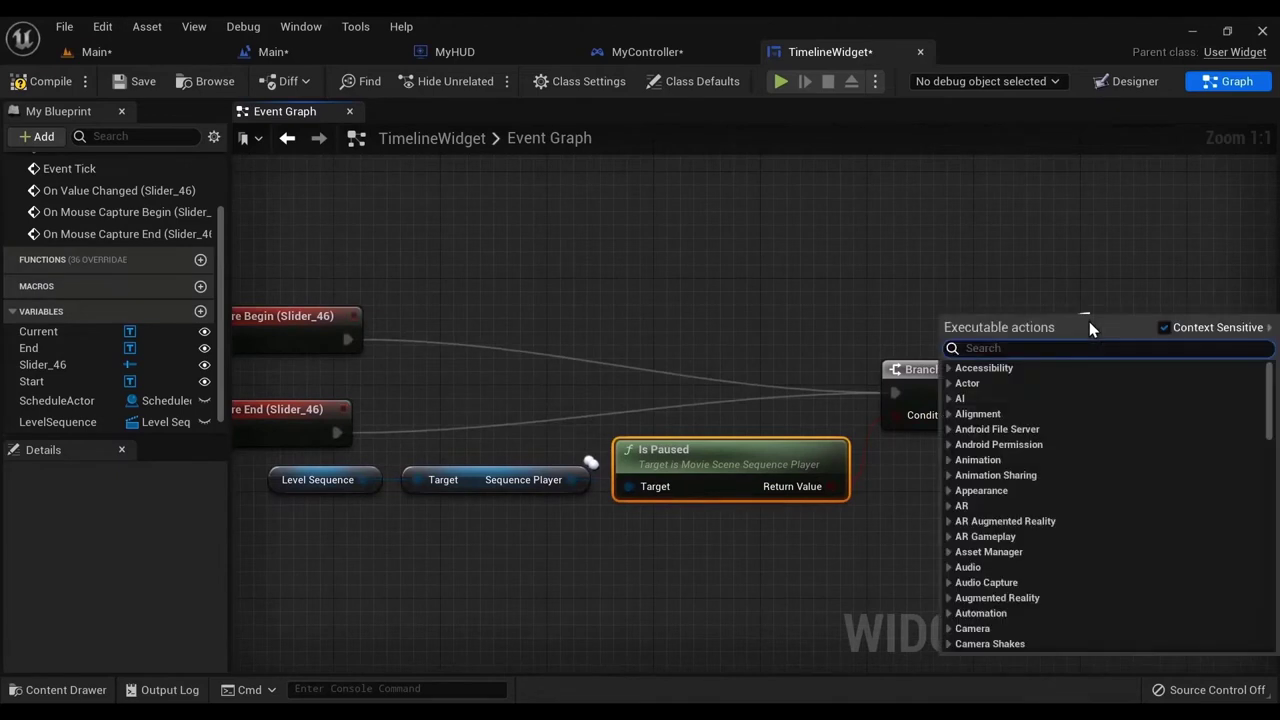
{"action": "type", "text": "play"}
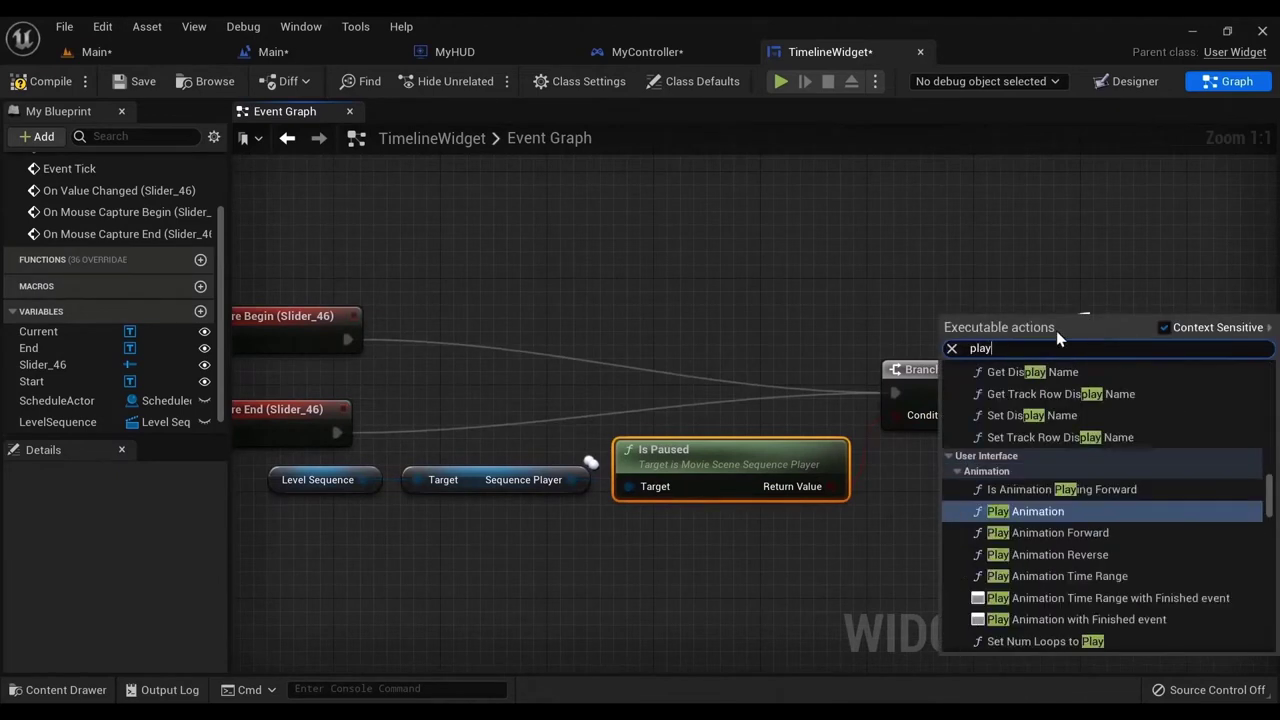
{"action": "left_click", "coordinate": [855, 421]}
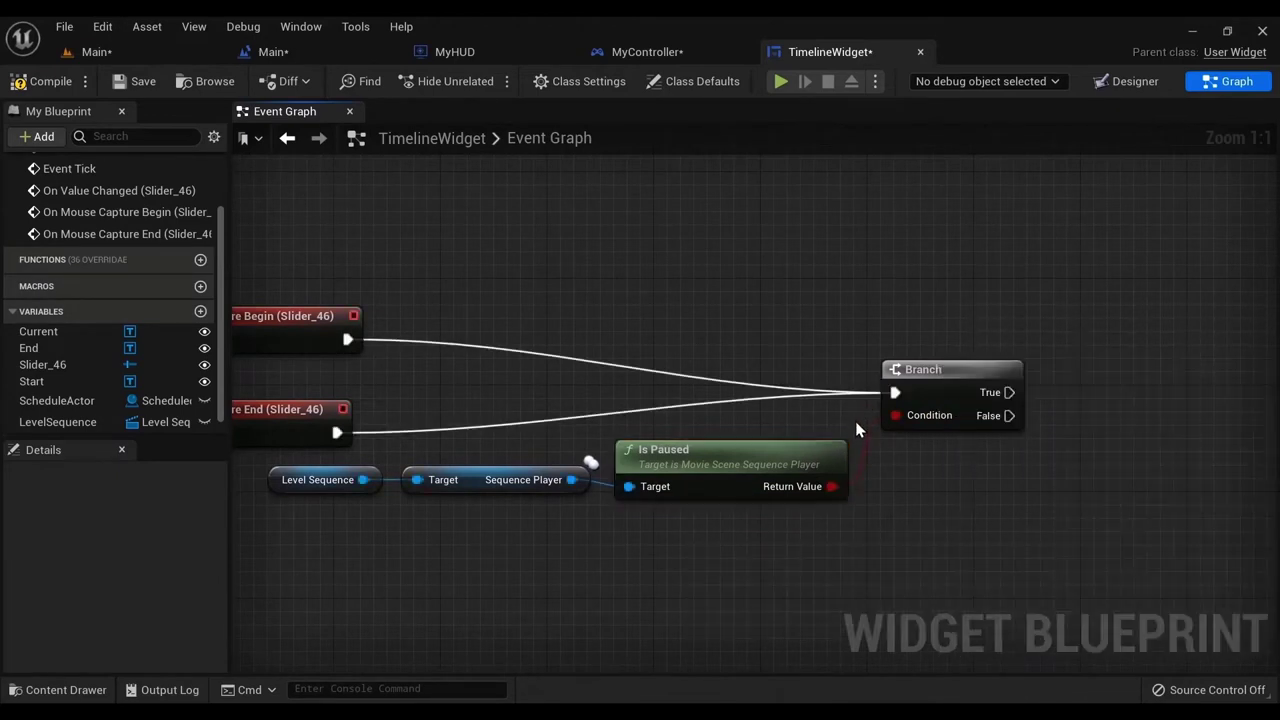
- Add a Play node from the Sequence Player, place it beyond the Branch, and connect it to the Branch's True output
{"action": "mouse_move", "coordinate": [855, 421]}
{"action": "right_mouse_down"}
{"action": "mouse_move", "coordinate": [846, 438]}
{"action": "mouse_move", "coordinate": [867, 436]}
{"action": "right_mouse_up"}
{"action": "left_click_drag", "start_coordinate": [580, 496], "coordinate": [704, 294]}
{"action": "type", "text": "play"}
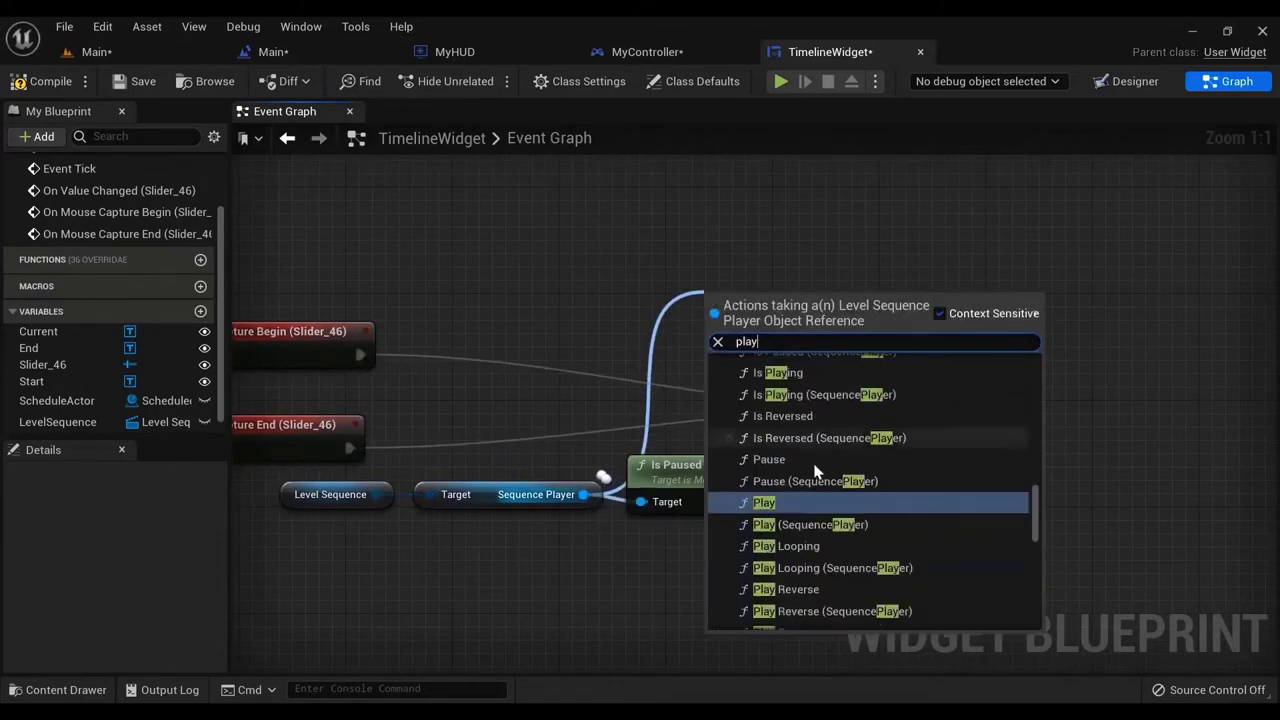
{"action": "left_click", "coordinate": [814, 503]}
{"action": "left_click_drag", "start_coordinate": [838, 319], "coordinate": [1074, 351]}
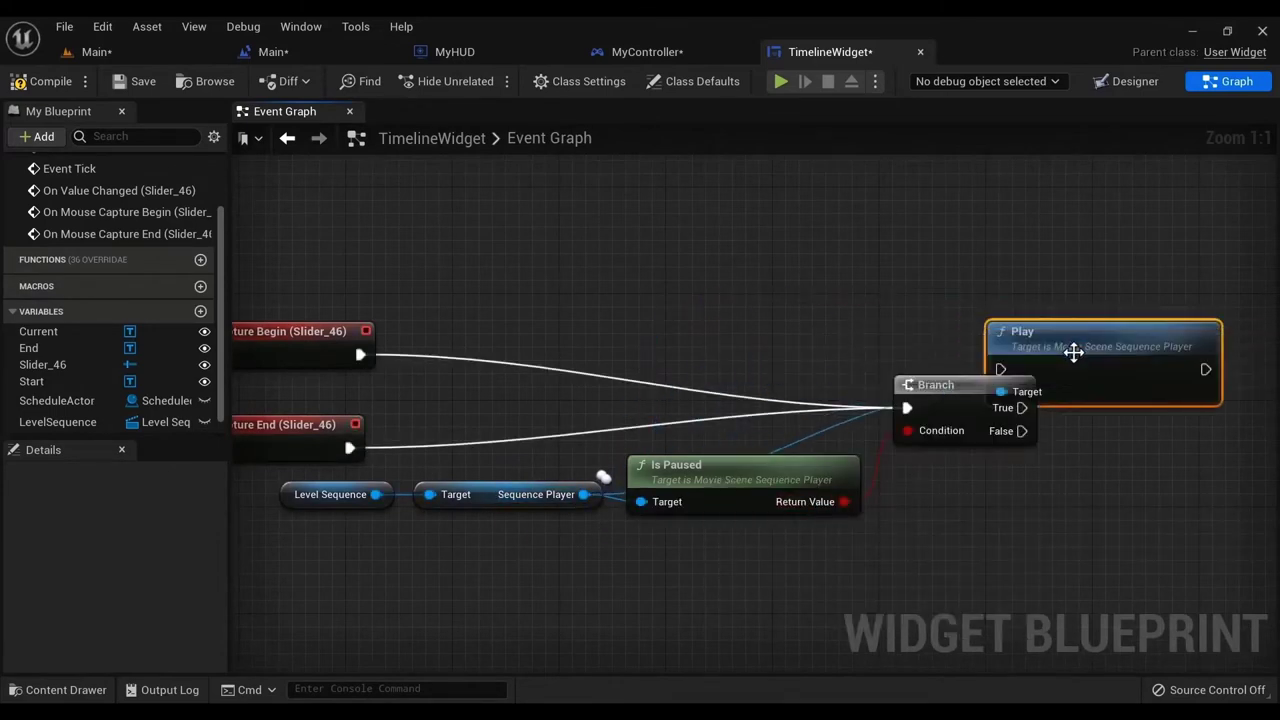
{"action": "right_click_drag", "start_coordinate": [1074, 351], "coordinate": [851, 349]}
{"action": "left_click_drag", "start_coordinate": [851, 349], "coordinate": [1044, 350]}
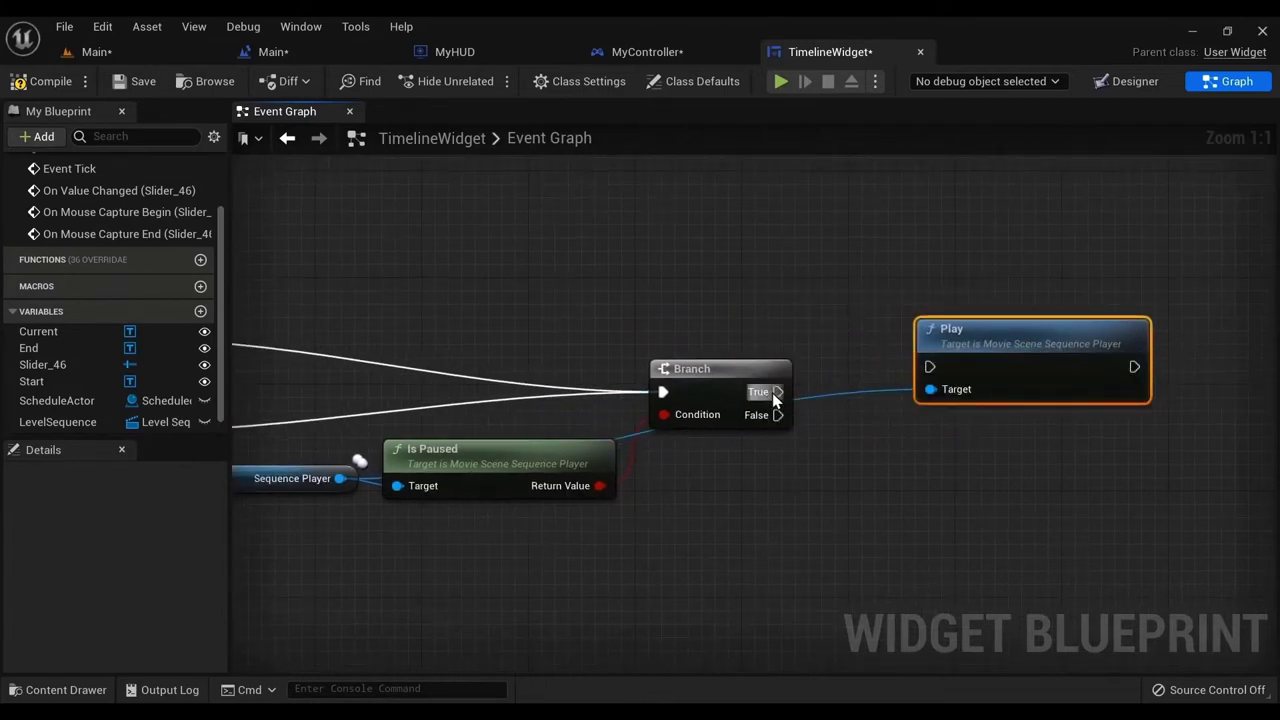
{"action": "left_click_drag", "start_coordinate": [776, 392], "coordinate": [983, 323]}
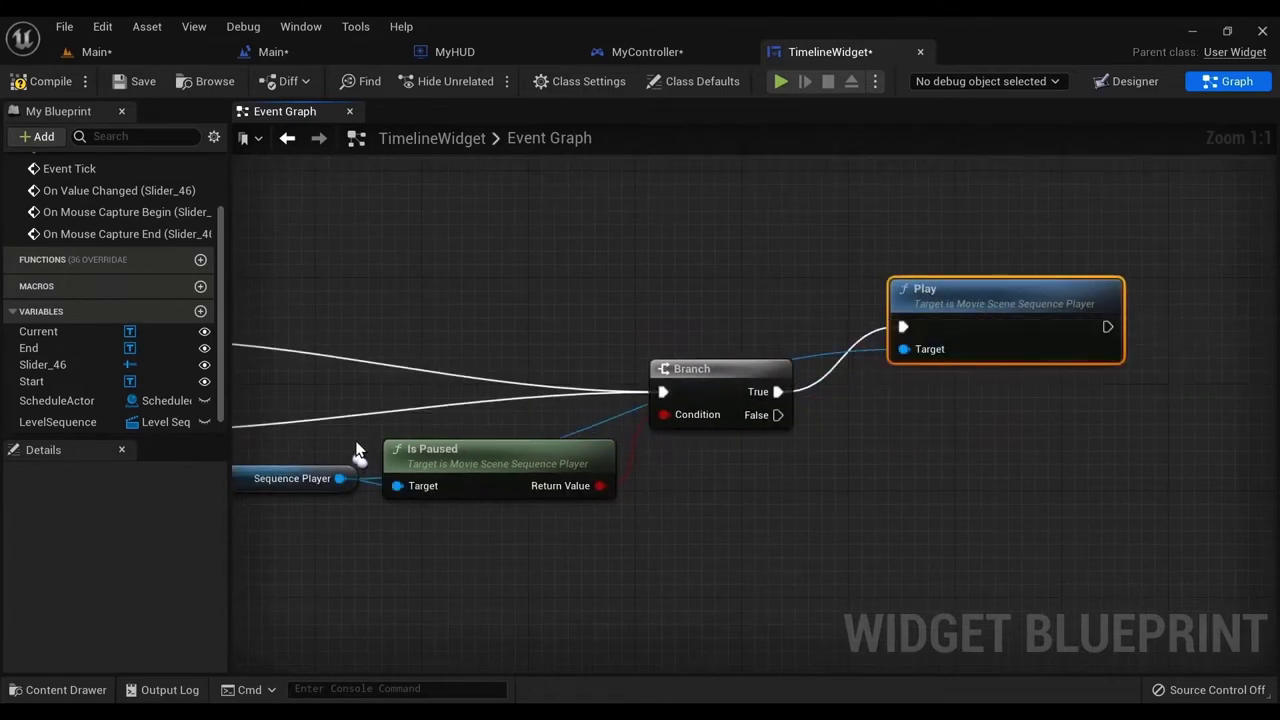
- Add a Pause node from the Sequence Player, place it below Play, and connect it to the Branch's False output
{"action": "left_click_drag", "start_coordinate": [338, 480], "coordinate": [880, 510]}
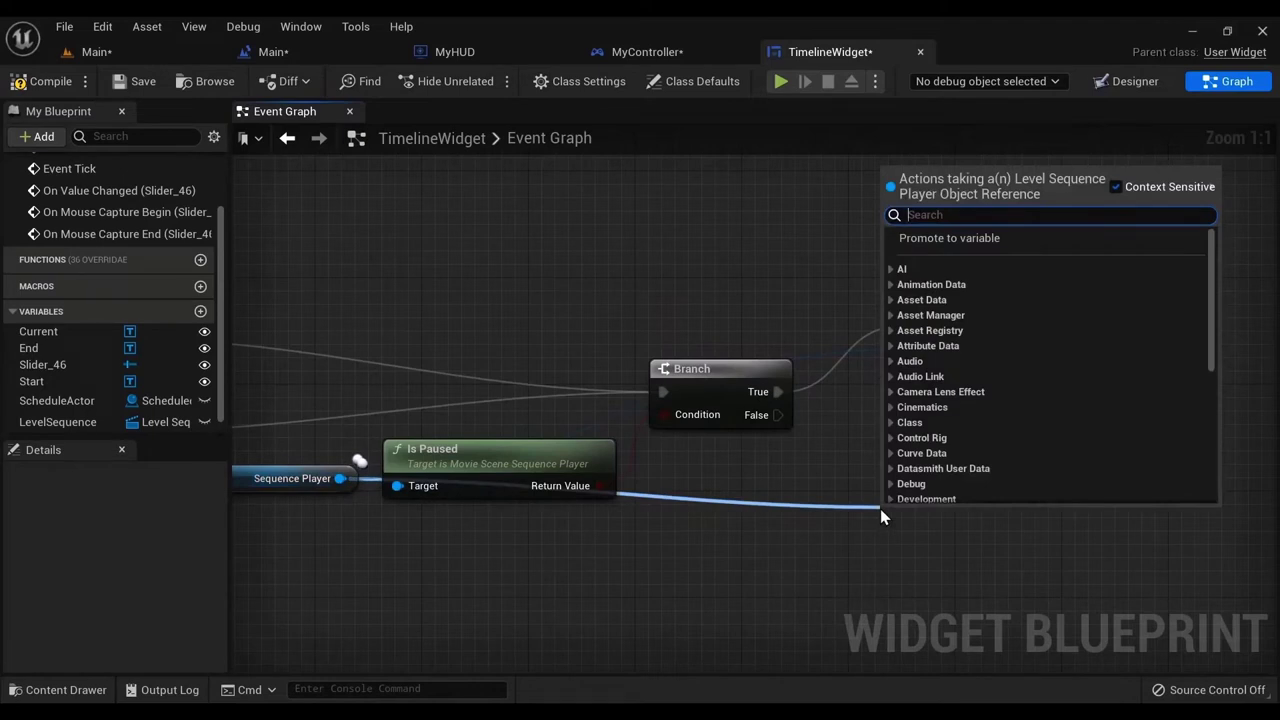
{"action": "type", "text": "pause"}
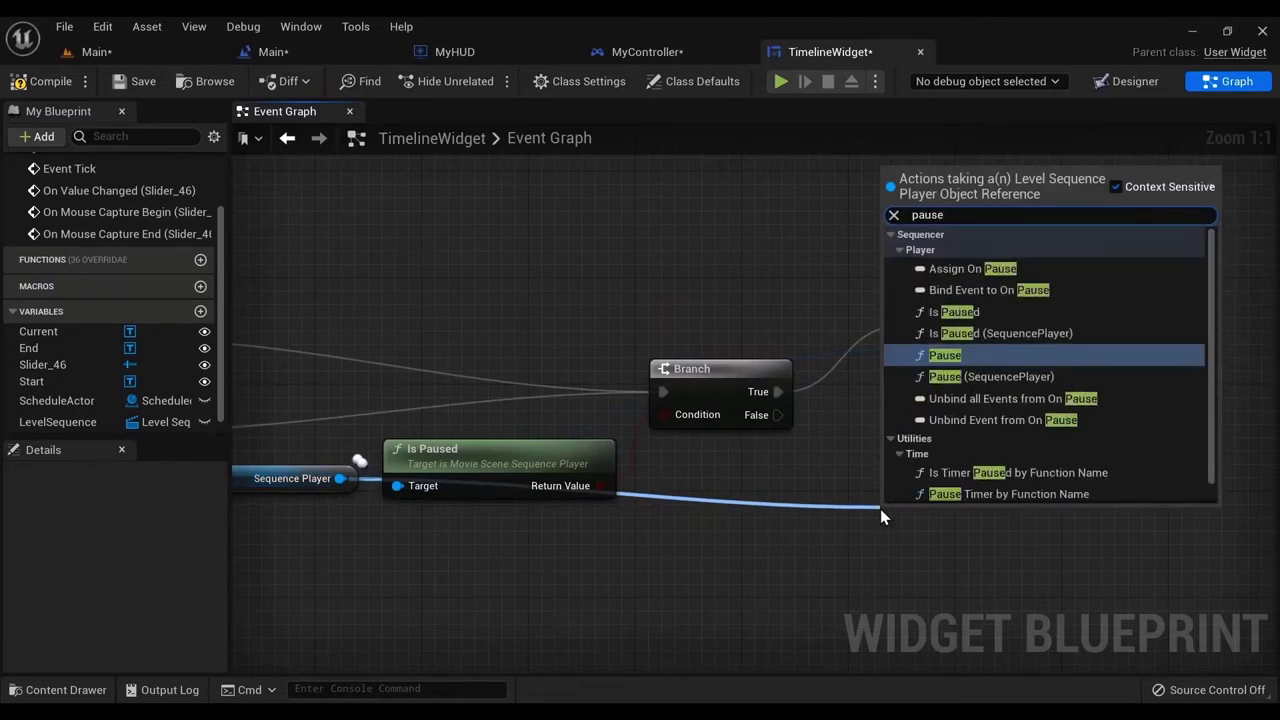
{"action": "left_click", "coordinate": [960, 358]}
{"action": "right_click_drag", "start_coordinate": [965, 506], "coordinate": [1000, 489]}
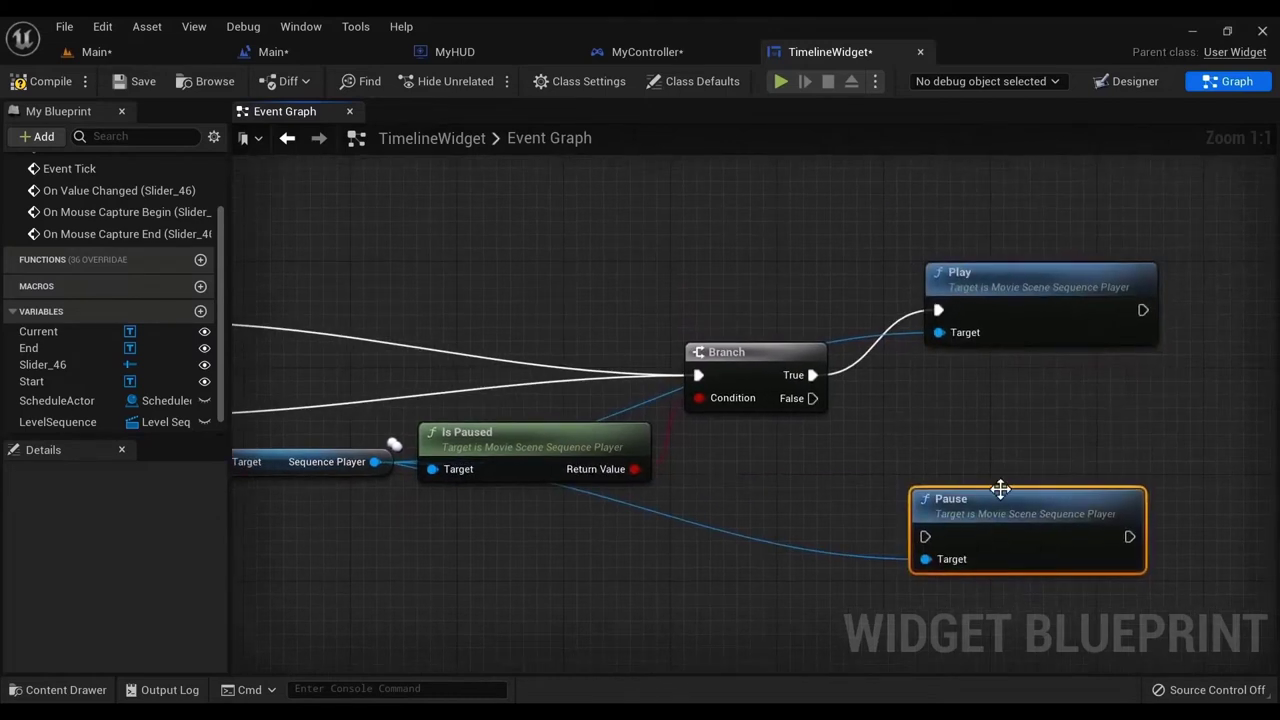
{"action": "left_click_drag", "start_coordinate": [1003, 516], "coordinate": [1030, 423]}
{"action": "left_click_drag", "start_coordinate": [813, 398], "coordinate": [951, 443]}
- Move both mouse capture event nodes together, slightly closer to the Branch node
{"action": "right_click_drag", "start_coordinate": [972, 430], "coordinate": [974, 462]}
{"action": "scroll", "coordinate": [974, 462], "scroll_direction": "down", "scroll_amount": 2}
{"action": "right_click_drag", "start_coordinate": [629, 405], "coordinate": [759, 414]}
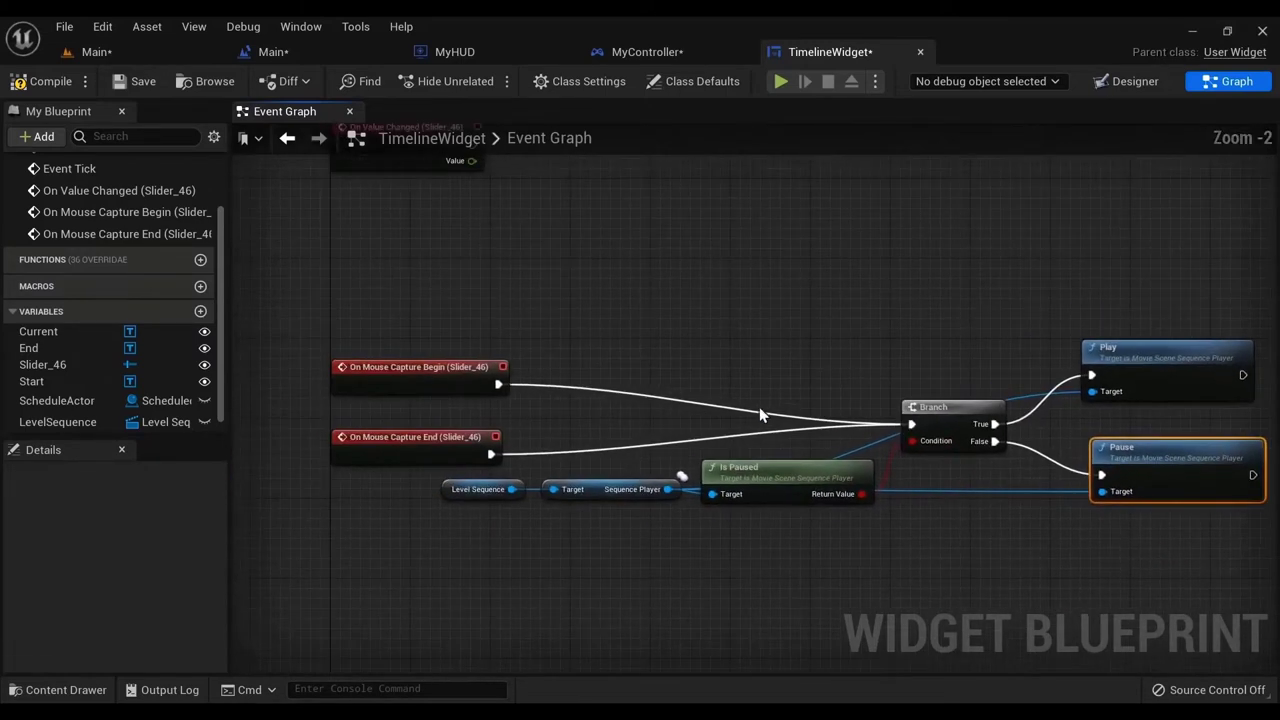
{"action": "right_click_drag", "start_coordinate": [431, 373], "coordinate": [534, 349]}
{"action": "left_click_drag", "start_coordinate": [403, 303], "coordinate": [470, 426]}
{"action": "left_click_drag", "start_coordinate": [479, 431], "coordinate": [518, 411]}
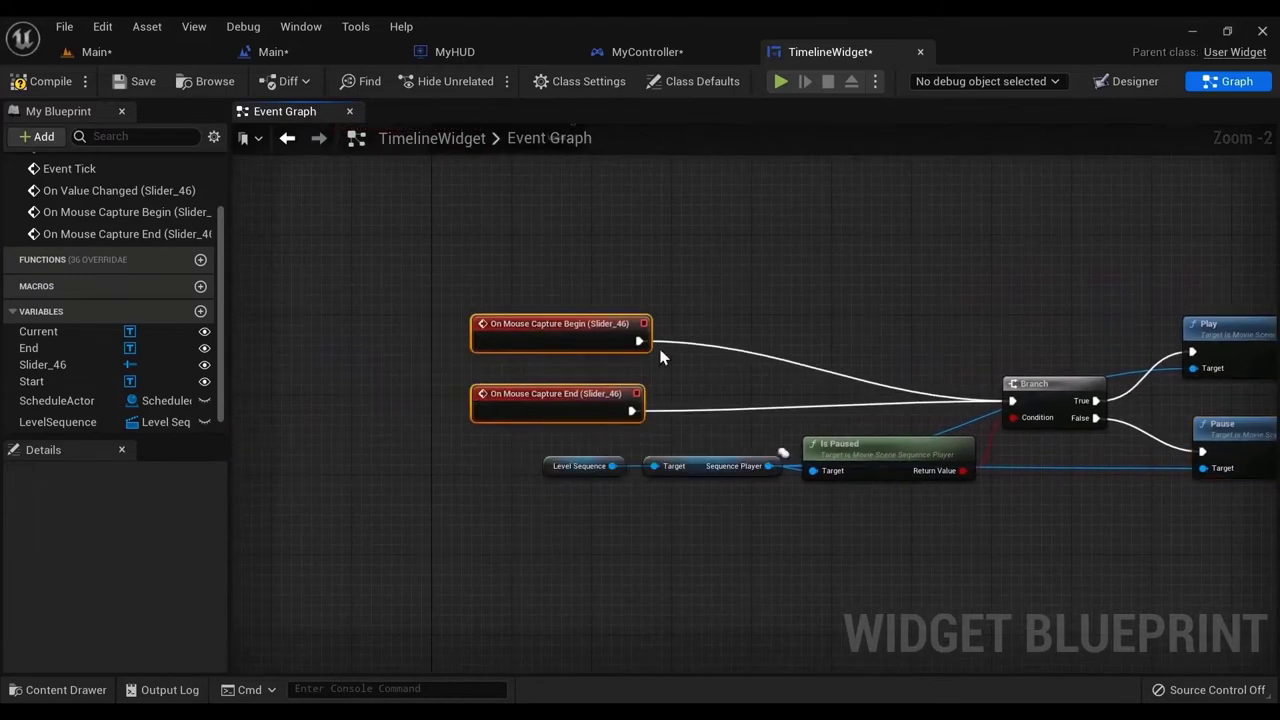
- Move the entire mouse capture node group farther down, away from the On Value Changed event
{"action": "right_click_drag", "start_coordinate": [876, 321], "coordinate": [694, 389]}
{"action": "right_click_drag", "start_coordinate": [774, 380], "coordinate": [743, 383]}
{"action": "left_click", "coordinate": [744, 382]}
{"action": "right_click_drag", "start_coordinate": [631, 381], "coordinate": [483, 322]}
{"action": "left_click_drag", "start_coordinate": [427, 335], "coordinate": [1214, 578]}
{"action": "left_click_drag", "start_coordinate": [1194, 473], "coordinate": [1190, 513]}
{"action": "left_click_drag", "start_coordinate": [1177, 571], "coordinate": [1127, 661]}
{"action": "right_click_drag", "start_coordinate": [596, 190], "coordinate": [628, 397]}
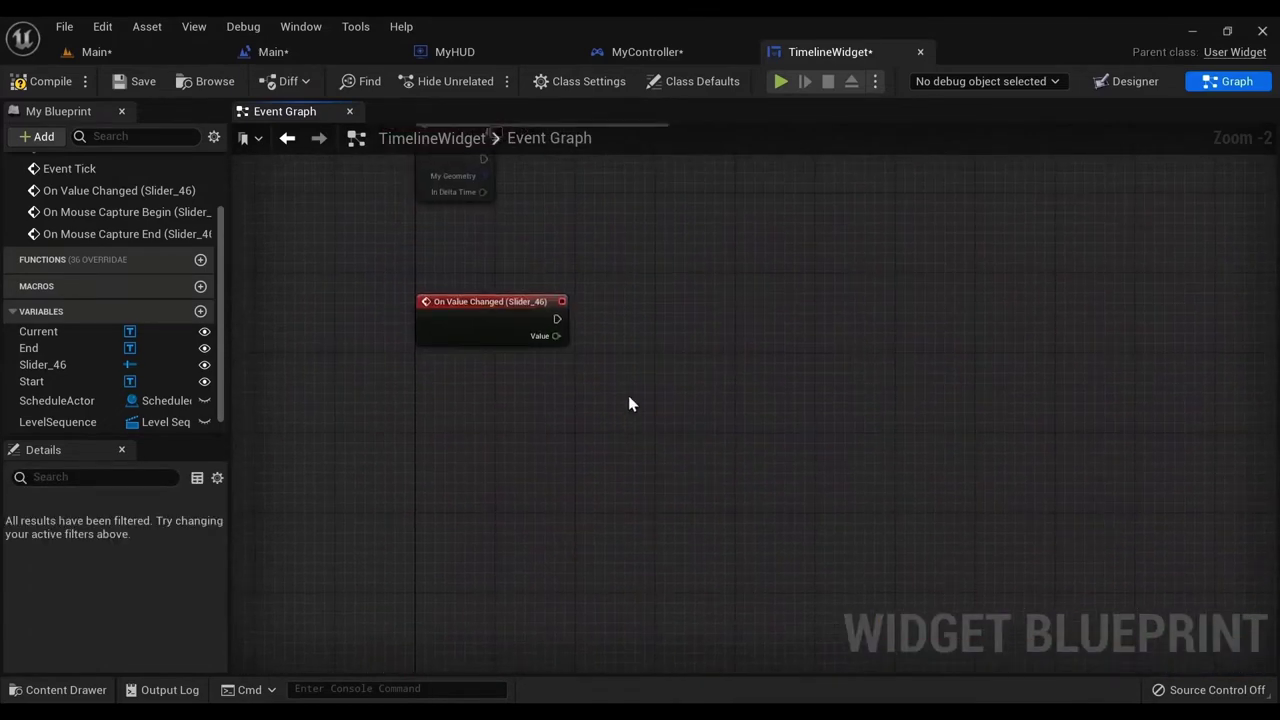
{"action": "left_click", "coordinate": [628, 397]}
{"action": "right_click_drag", "start_coordinate": [576, 363], "coordinate": [608, 443]}
{"action": "scroll", "coordinate": [605, 440], "scroll_direction": "up", "scroll_amount": 2}
{"action": "scroll", "coordinate": [623, 417], "scroll_direction": "down", "scroll_amount": 5}
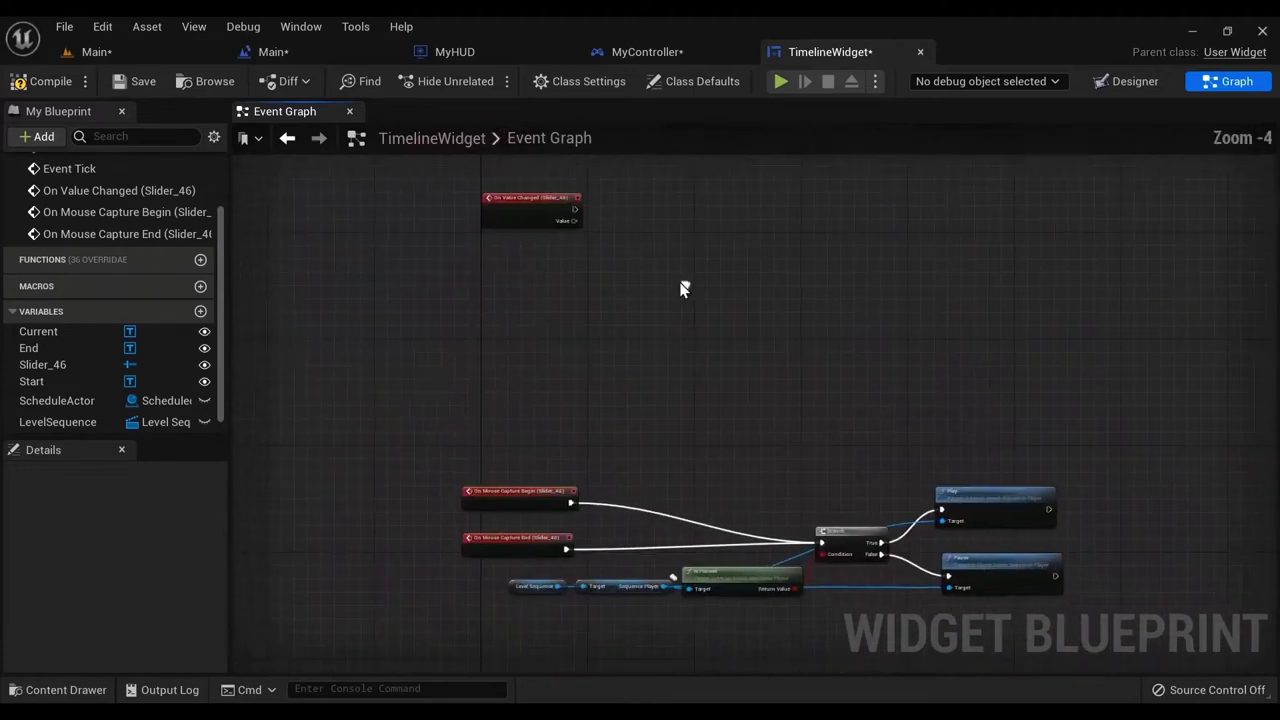
- Duplicate the connected Level Sequence and Sequence Player nodes and place the copies below the On Value Changed event
{"action": "left_click_drag", "start_coordinate": [700, 484], "coordinate": [696, 482]}
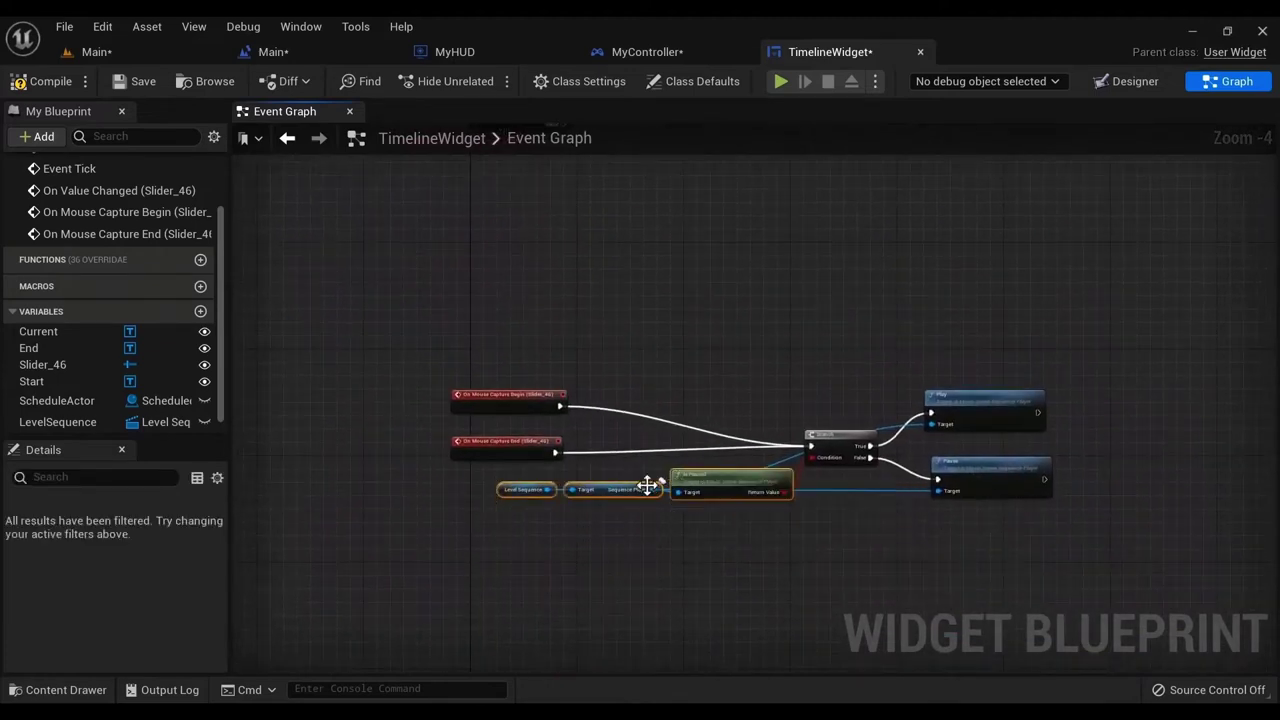
{"action": "left_click", "coordinate": [531, 525]}
{"action": "left_click_drag", "start_coordinate": [527, 521], "coordinate": [606, 472]}
{"action": "key", "text": "ctrl+v"}
{"action": "left_click_drag", "start_coordinate": [711, 414], "coordinate": [594, 255]}
{"action": "right_click_drag", "start_coordinate": [595, 279], "coordinate": [709, 509]}
{"action": "scroll", "coordinate": [710, 509], "scroll_direction": "up", "scroll_amount": 3}
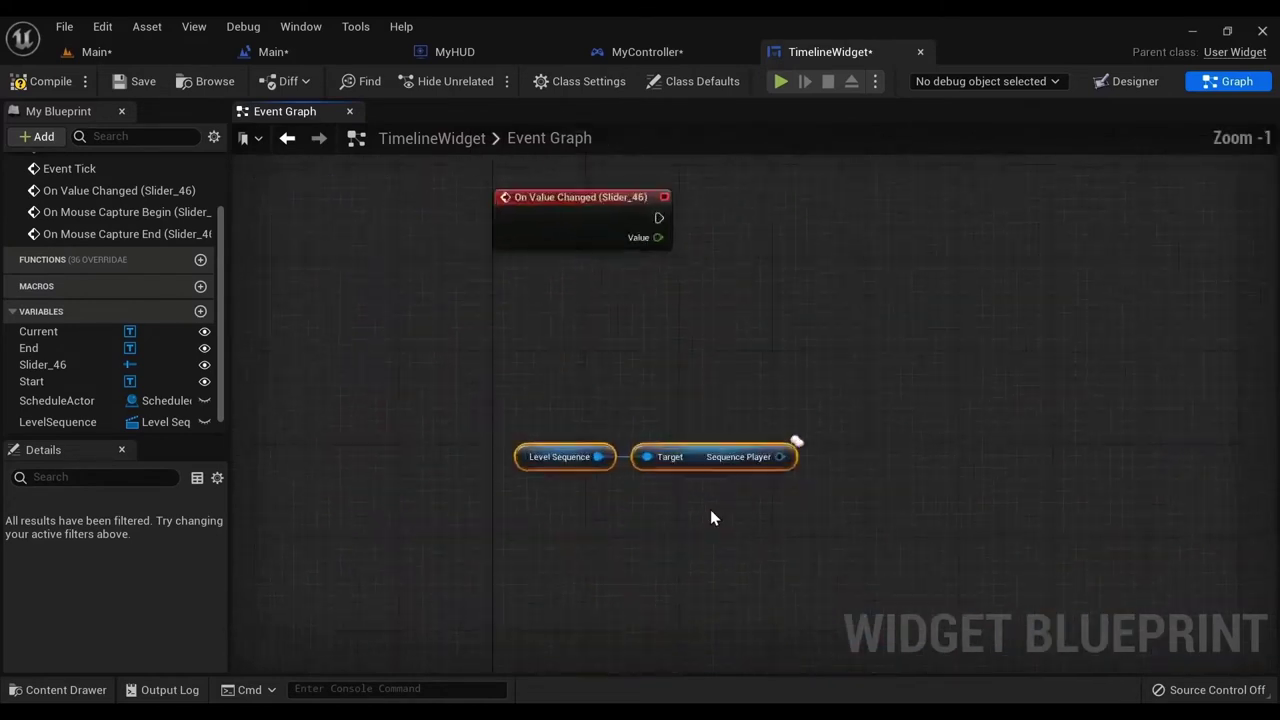
- Move the duplicated Level Sequence and Sequence Player nodes closer below On Value Changed and shift them toward the preceding side
{"action": "scroll", "coordinate": [710, 509], "scroll_direction": "up", "scroll_amount": 1}
{"action": "left_click_drag", "start_coordinate": [700, 457], "coordinate": [674, 369]}
{"action": "right_click_drag", "start_coordinate": [688, 320], "coordinate": [706, 440]}
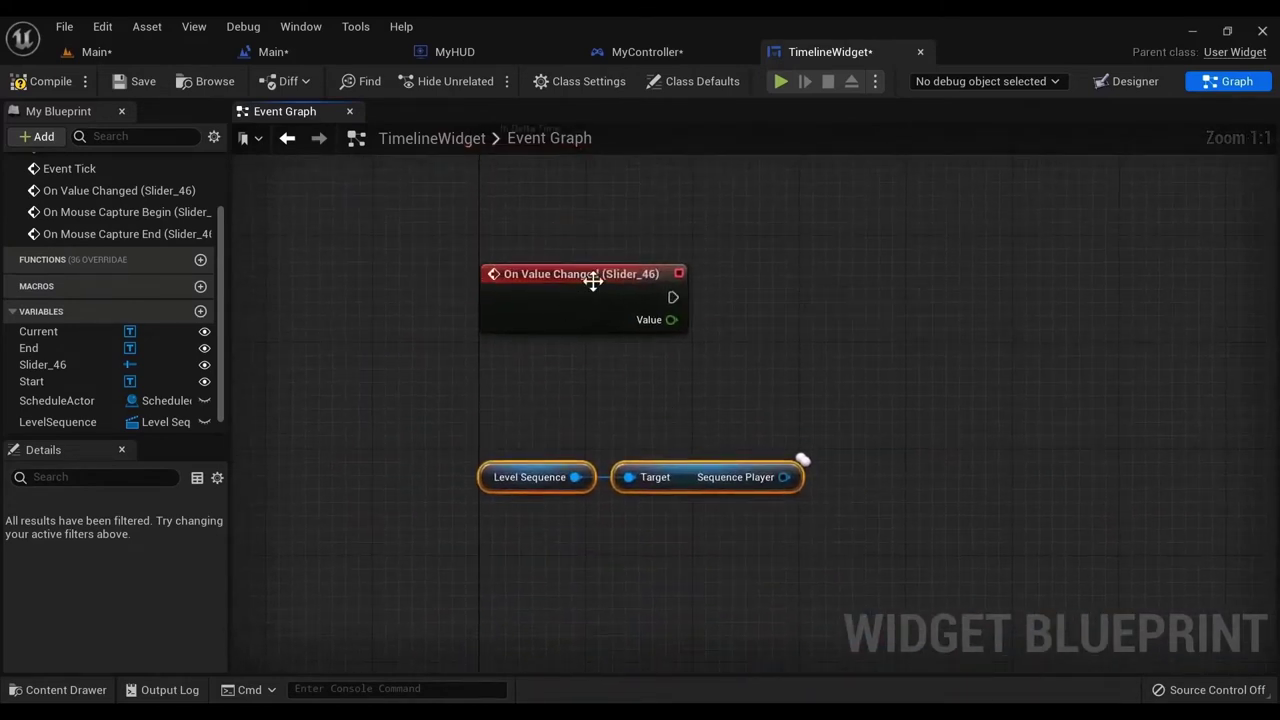
{"action": "right_click_drag", "start_coordinate": [593, 282], "coordinate": [695, 420]}
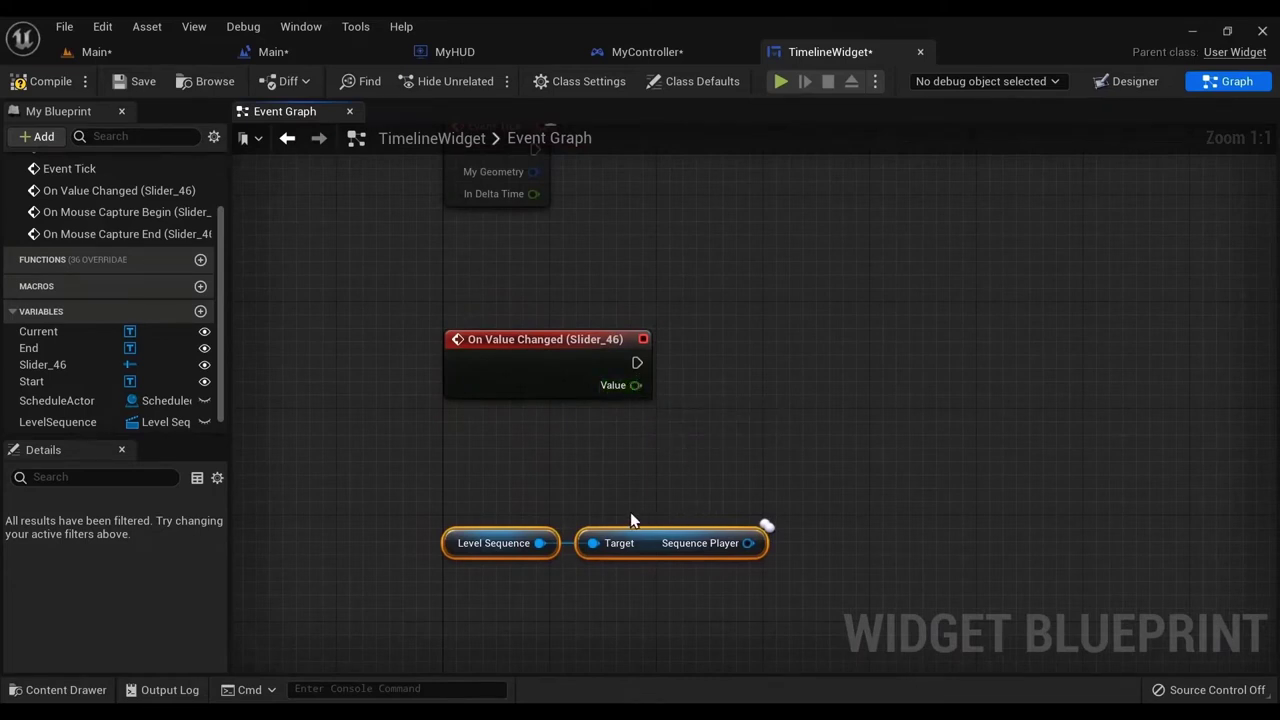
{"action": "left_click_drag", "start_coordinate": [629, 537], "coordinate": [390, 524]}
{"action": "left_click", "coordinate": [536, 537]}
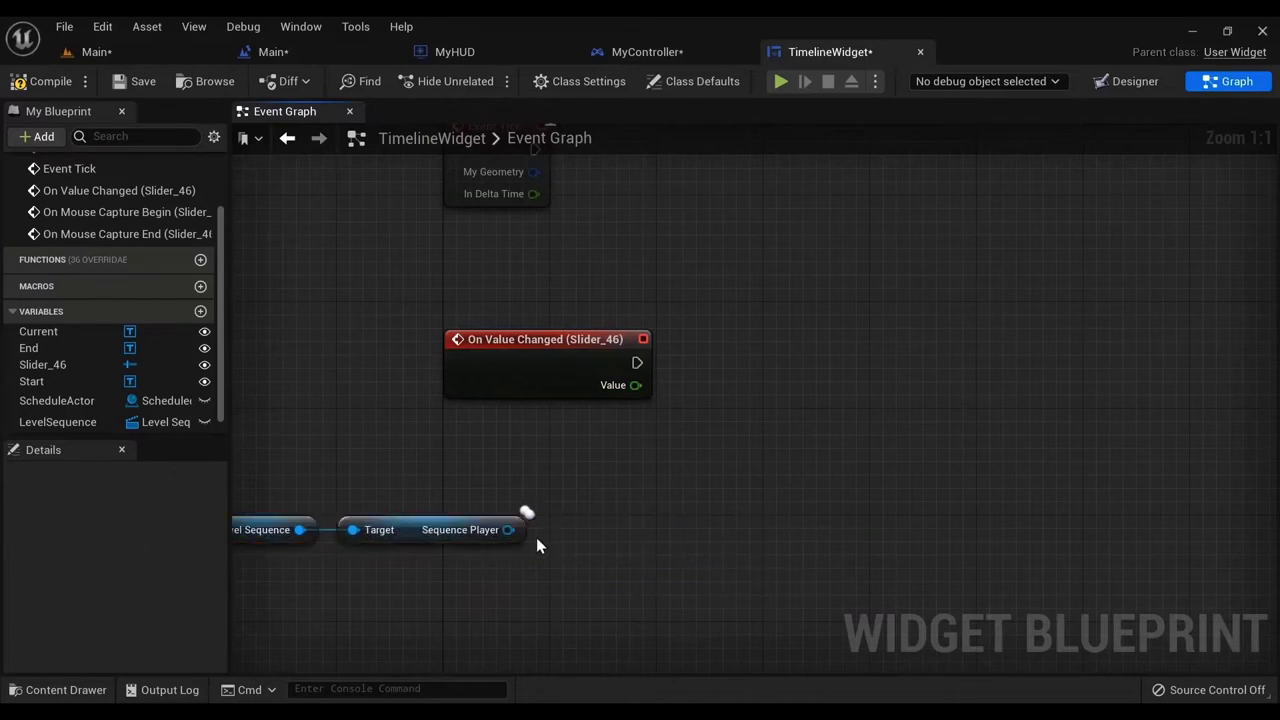
- Add a Get Start Time node from the duplicated Sequence Player
{"action": "left_click_drag", "start_coordinate": [509, 530], "coordinate": [614, 478]}
{"action": "type", "text": "start"}
{"action": "key", "text": "Return"}
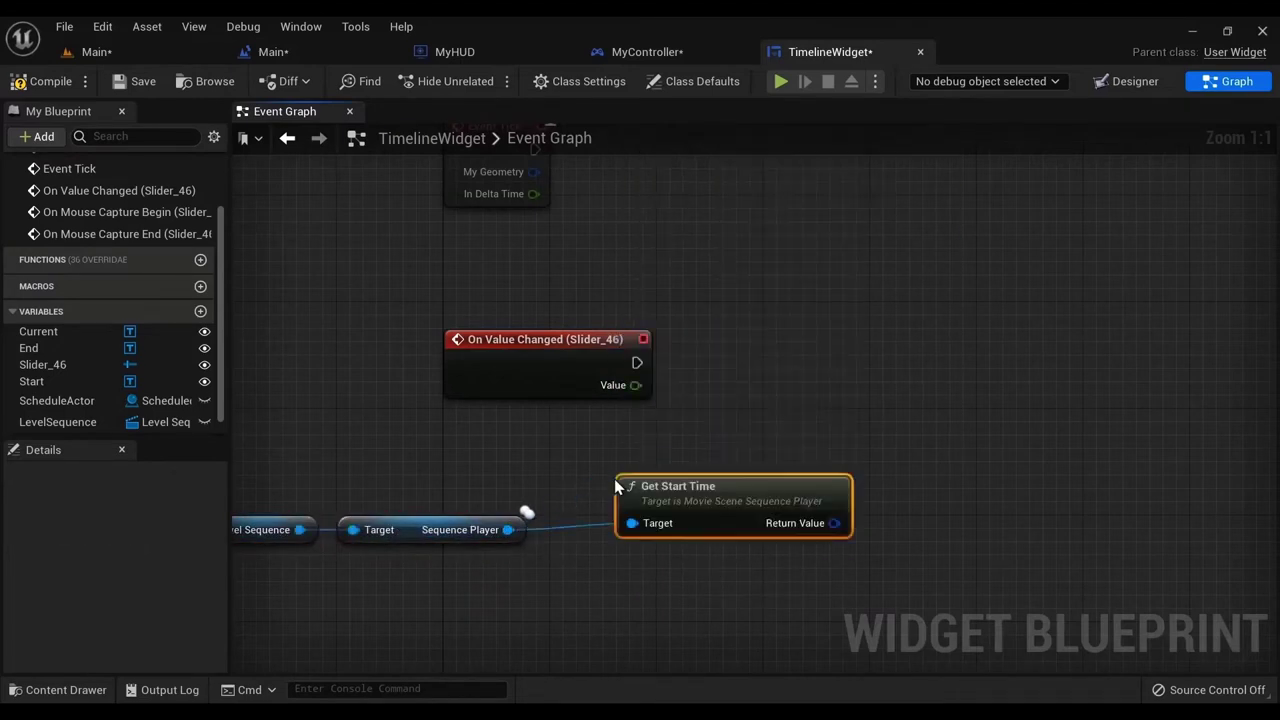
- Add a Get End Time node from the Sequence Player and align it closely beneath Get Start Time
{"action": "left_click_drag", "start_coordinate": [509, 530], "coordinate": [604, 625]}
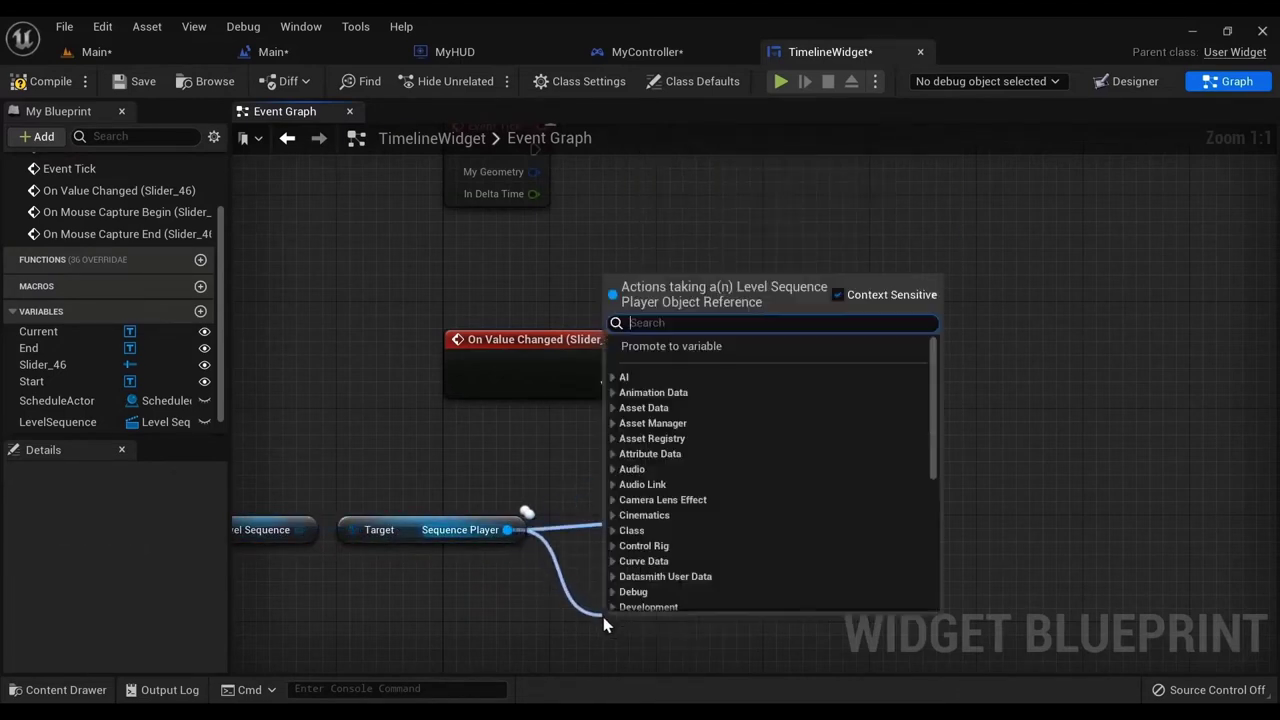
{"action": "type", "text": "end time"}
{"action": "key", "text": "Return"}
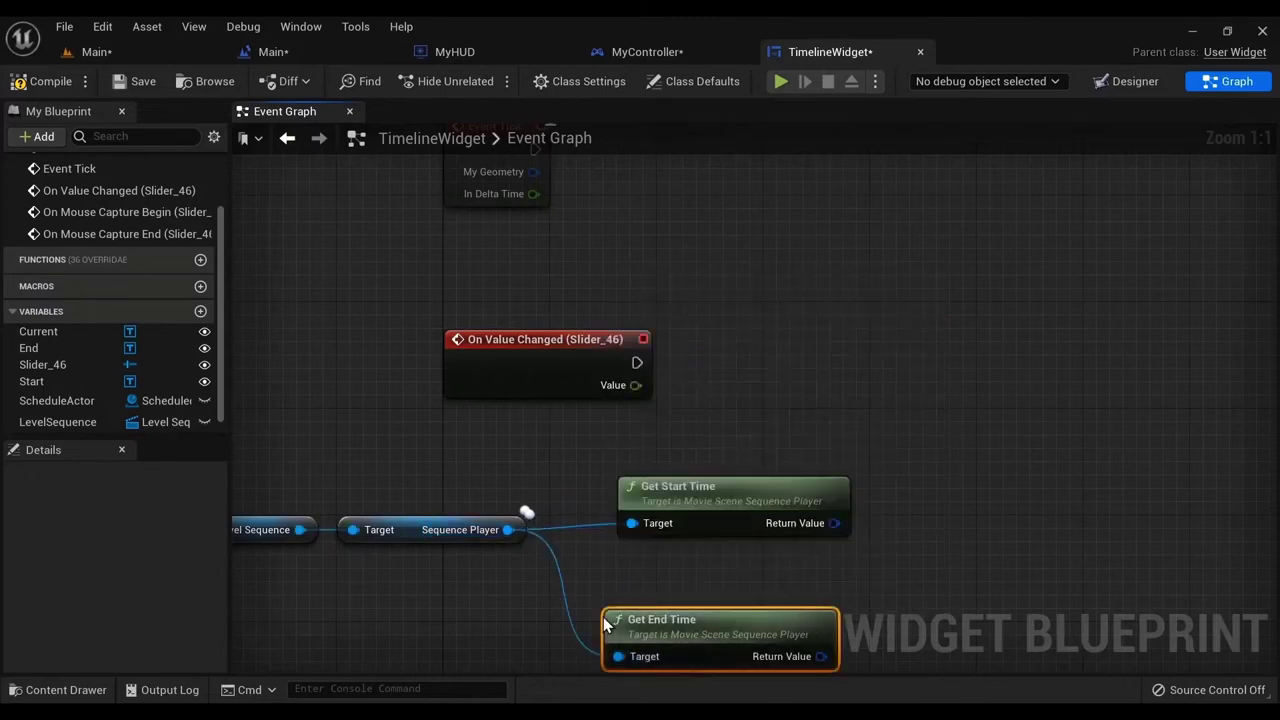
{"action": "left_click_drag", "start_coordinate": [614, 622], "coordinate": [630, 624]}
{"action": "left_click_drag", "start_coordinate": [678, 492], "coordinate": [680, 530]}
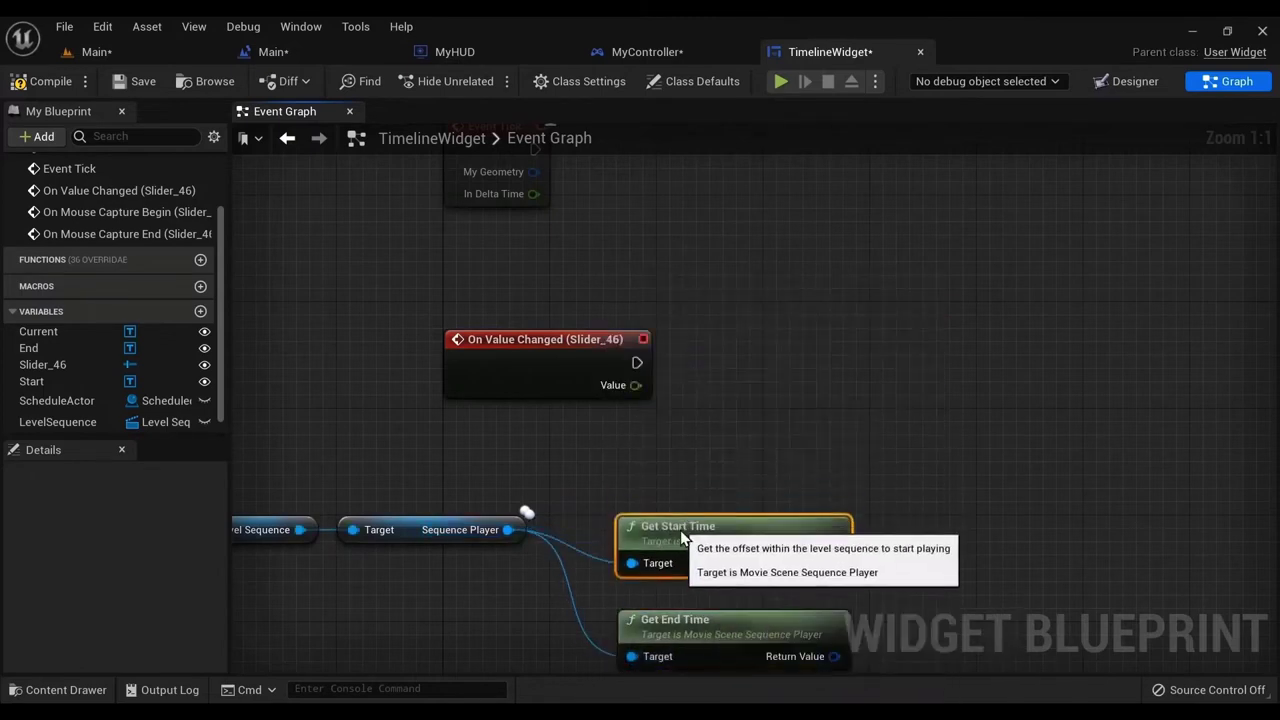
{"action": "right_click_drag", "start_coordinate": [630, 408], "coordinate": [587, 375]}
{"action": "left_click", "coordinate": [684, 543], "text": "shift"}
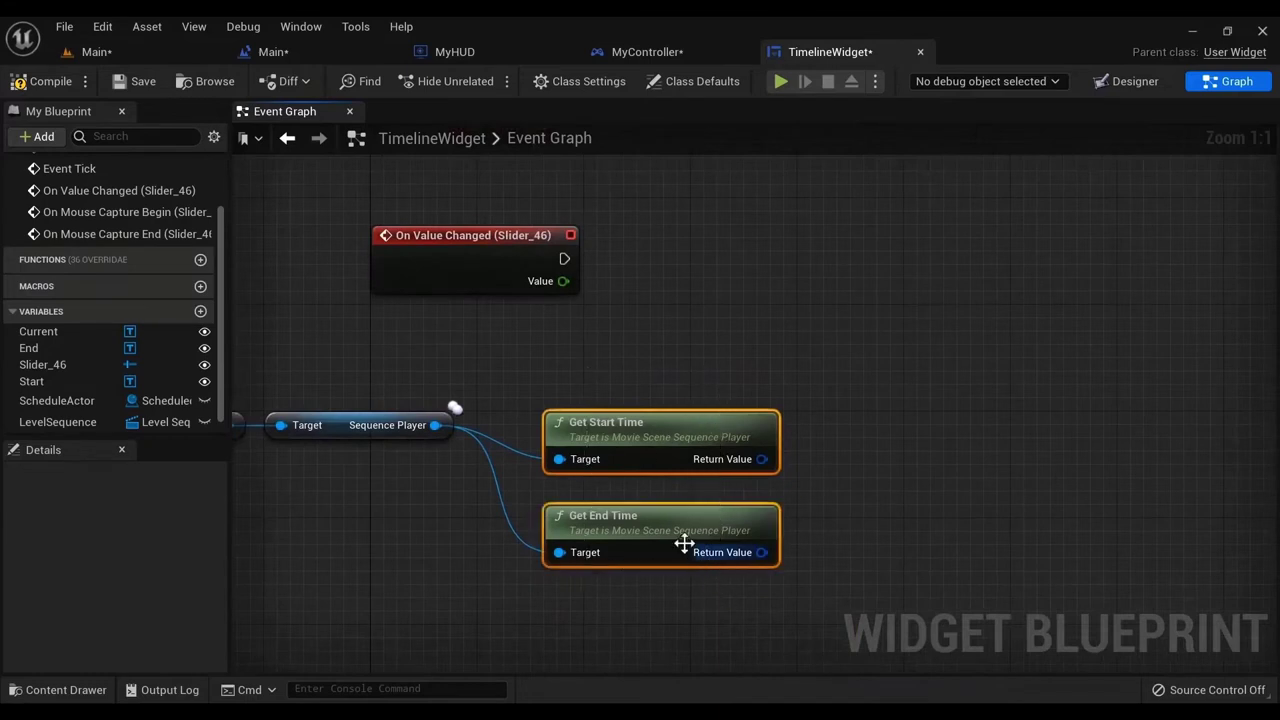
{"action": "left_click", "coordinate": [835, 444]}
- Convert Get Start Time's Return Value with a QualifiedFrameTime To Seconds node
{"action": "right_click_drag", "start_coordinate": [835, 444], "coordinate": [678, 479]}
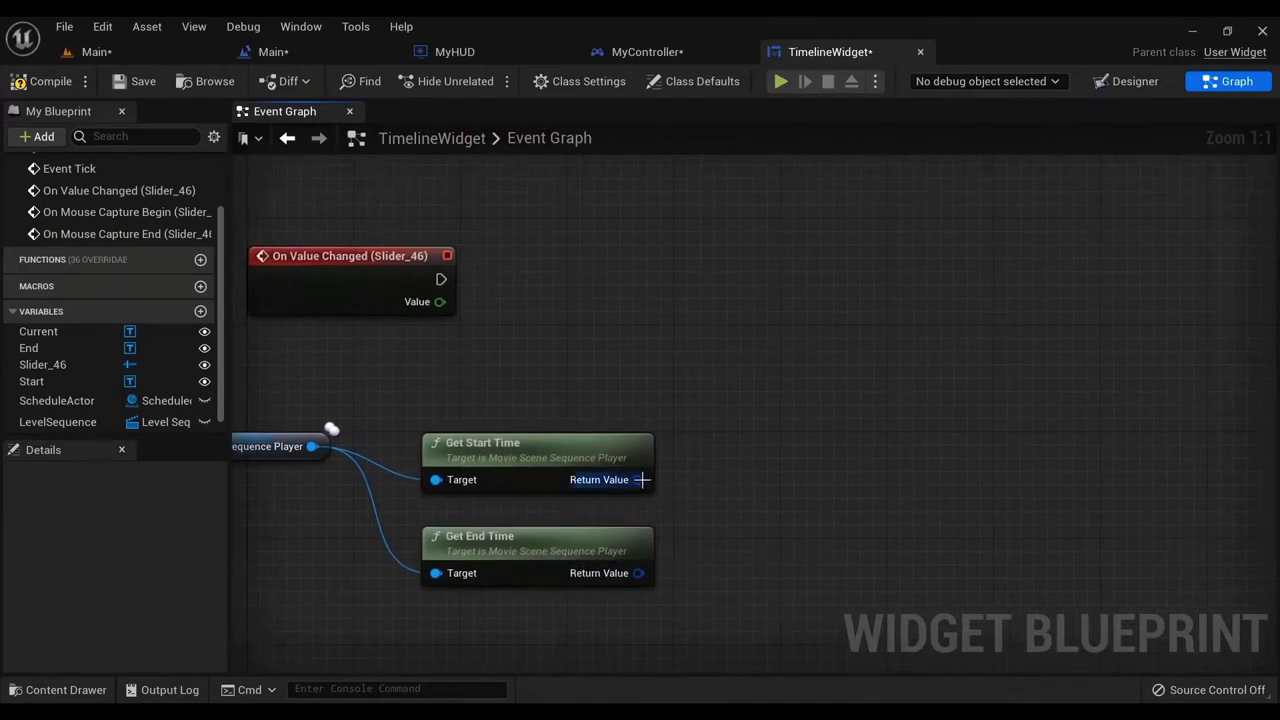
{"action": "left_click_drag", "start_coordinate": [641, 480], "coordinate": [693, 478]}
{"action": "type", "text": "get"}
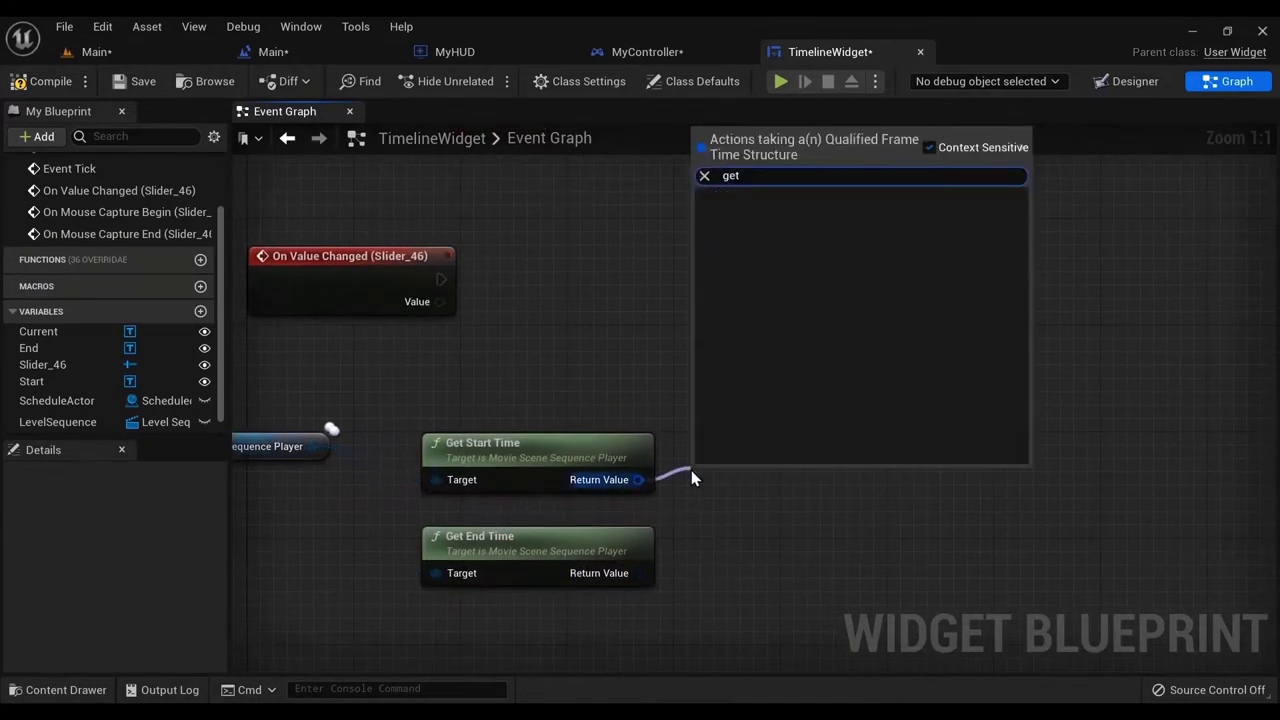
{"action": "key", "text": "ctrl+a"}
{"action": "type", "text": "second"}
{"action": "key", "text": "Return"}
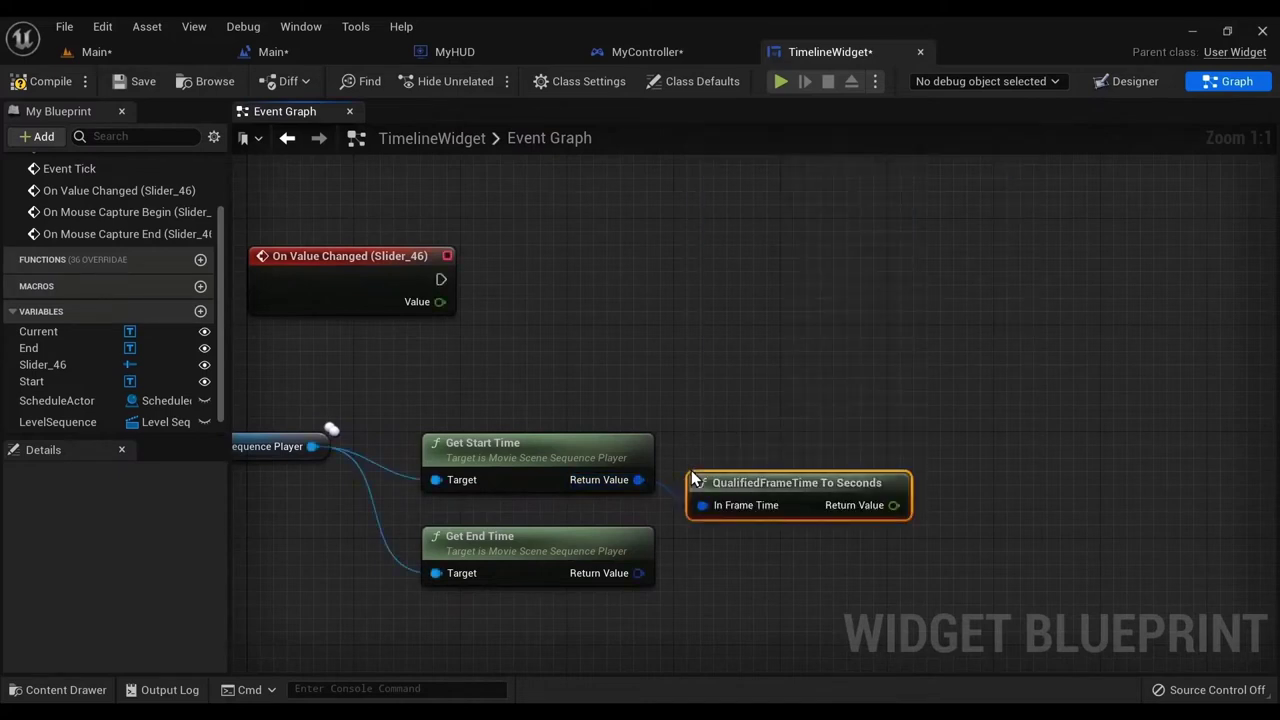
- Add a QualifiedFrameTime To Seconds node from Get End Time and line up both conversion nodes beside their sources
{"action": "left_click_drag", "start_coordinate": [638, 573], "coordinate": [739, 571]}
{"action": "type", "text": "onds"}
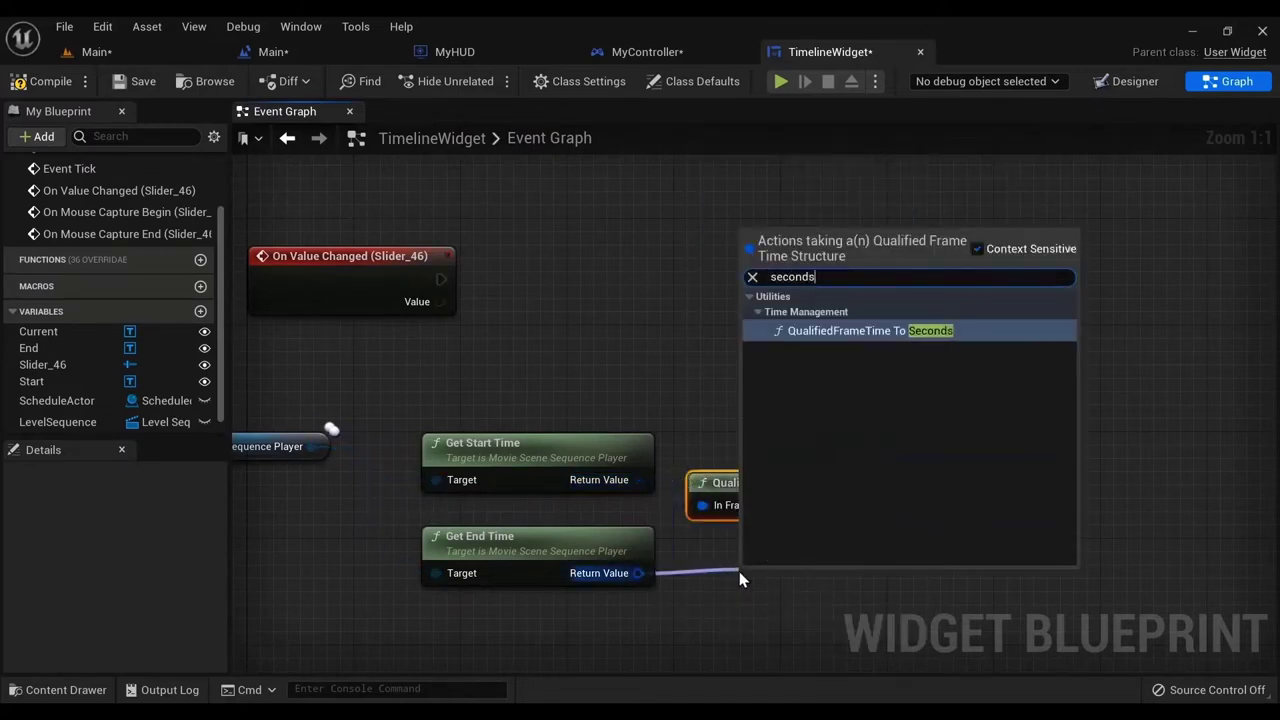
{"action": "key", "text": "Return"}
{"action": "left_click_drag", "start_coordinate": [733, 492], "coordinate": [720, 465]}
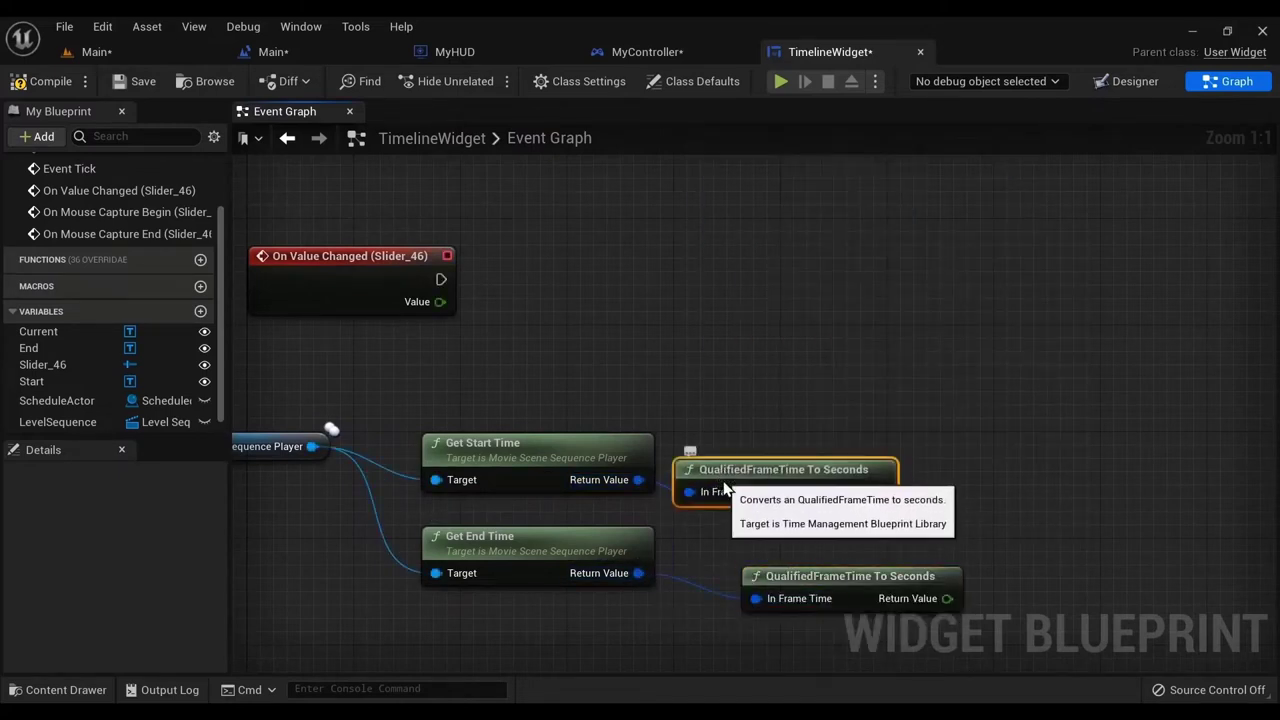
{"action": "left_click_drag", "start_coordinate": [814, 576], "coordinate": [746, 549]}
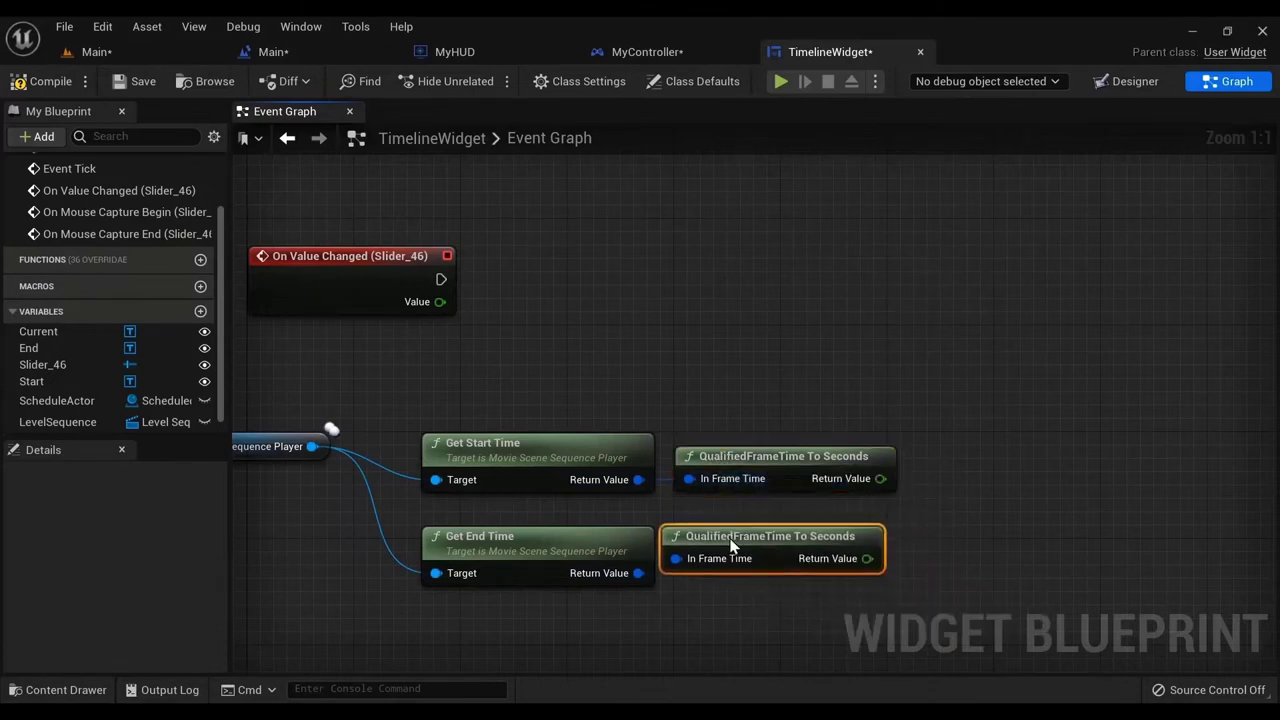
- Add a float Lerp node beyond the conversion nodes and connect On Value Changed's Value to its Alpha input
{"action": "right_click_drag", "start_coordinate": [957, 428], "coordinate": [904, 448]}
{"action": "right_click_drag", "start_coordinate": [701, 387], "coordinate": [643, 367]}
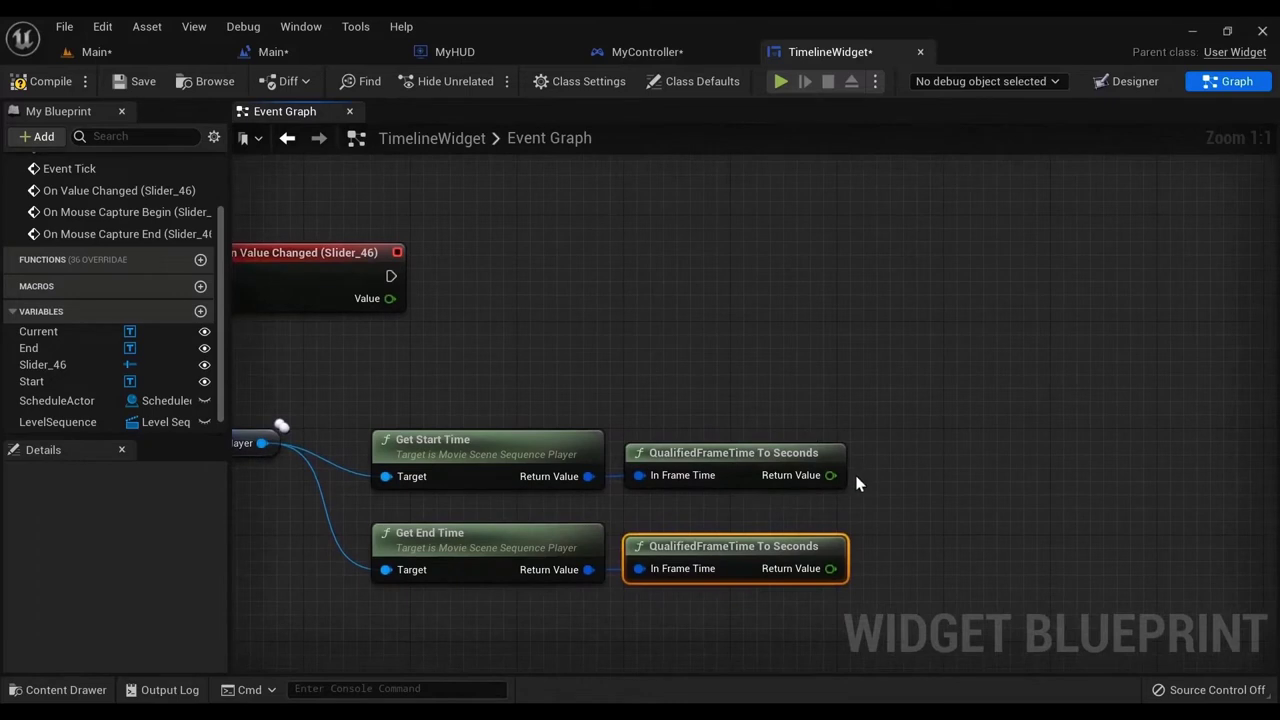
{"action": "right_click_drag", "start_coordinate": [820, 440], "coordinate": [851, 473]}
{"action": "right_click_drag", "start_coordinate": [1045, 518], "coordinate": [966, 477]}
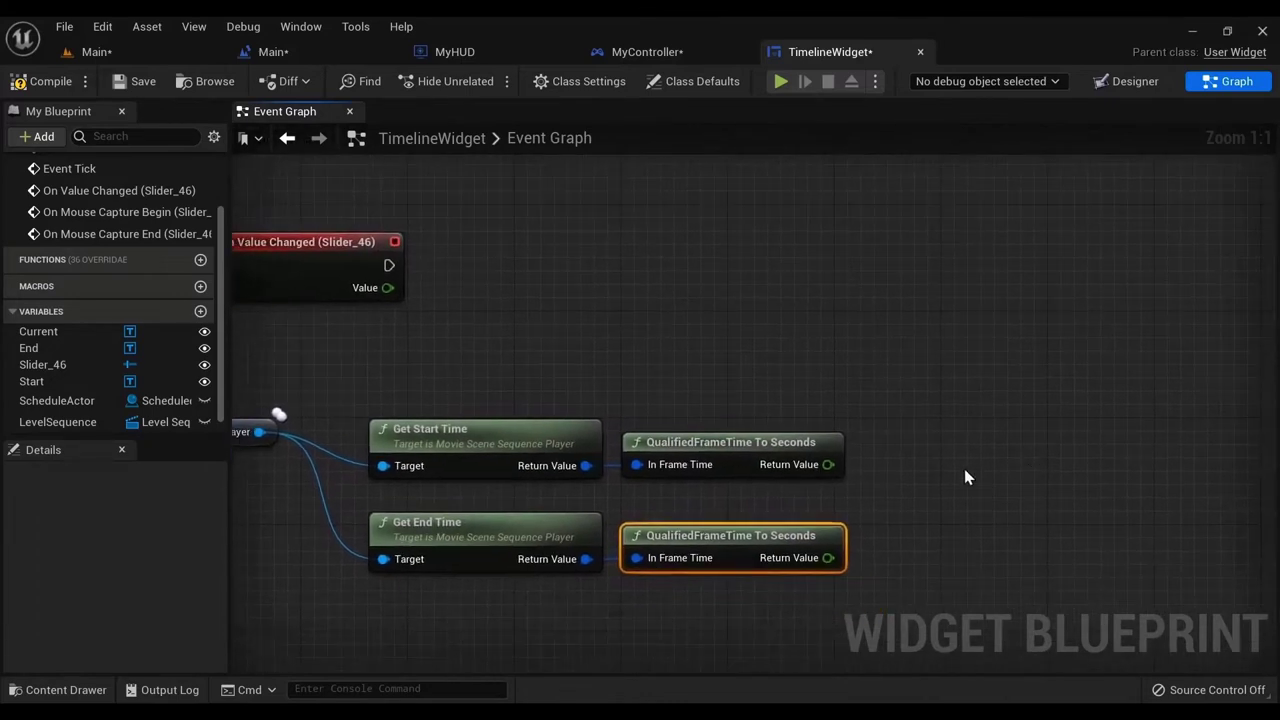
{"action": "right_click", "coordinate": [862, 339]}
{"action": "type", "text": "lerp"}
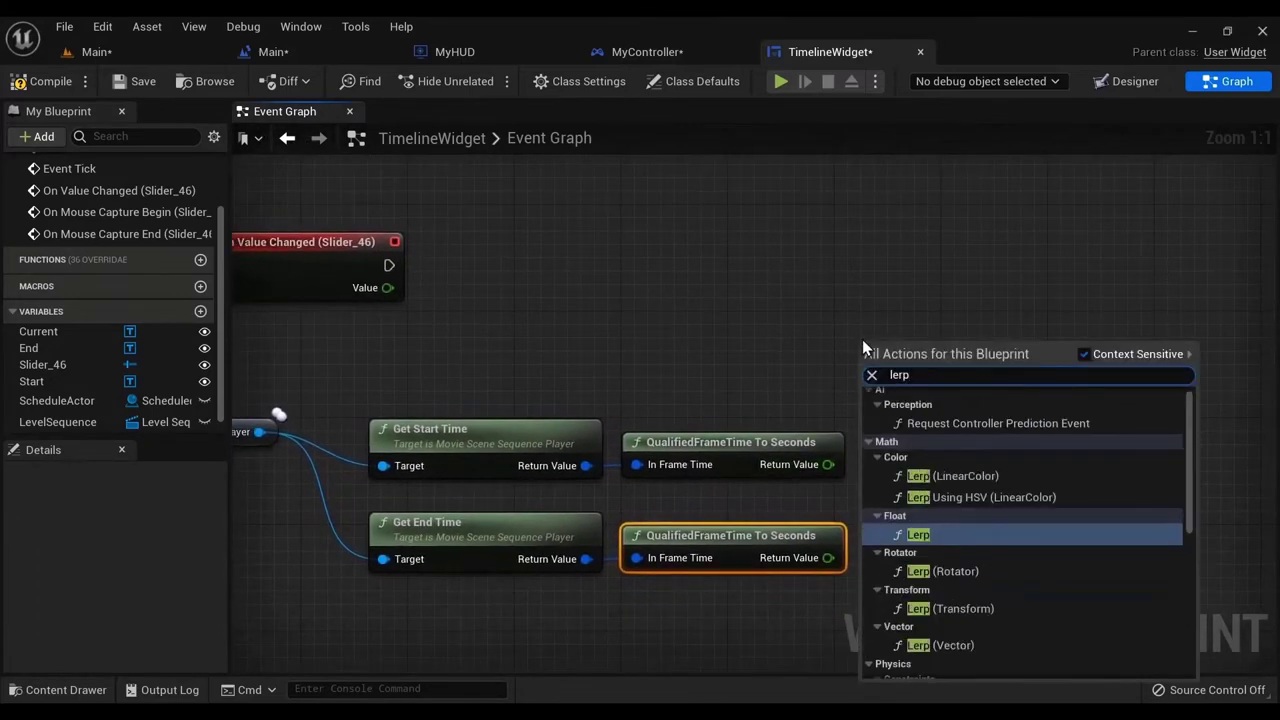
{"action": "key", "text": "Return"}
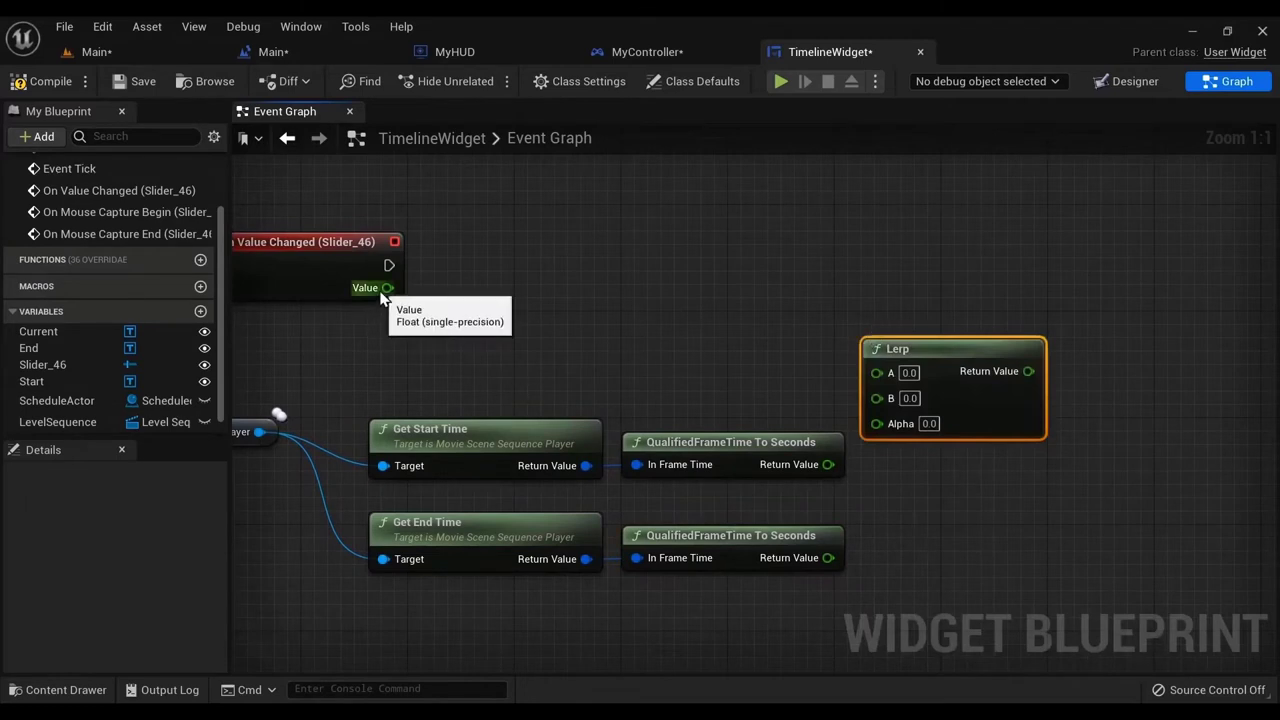
{"action": "left_click_drag", "start_coordinate": [381, 296], "coordinate": [906, 434]}
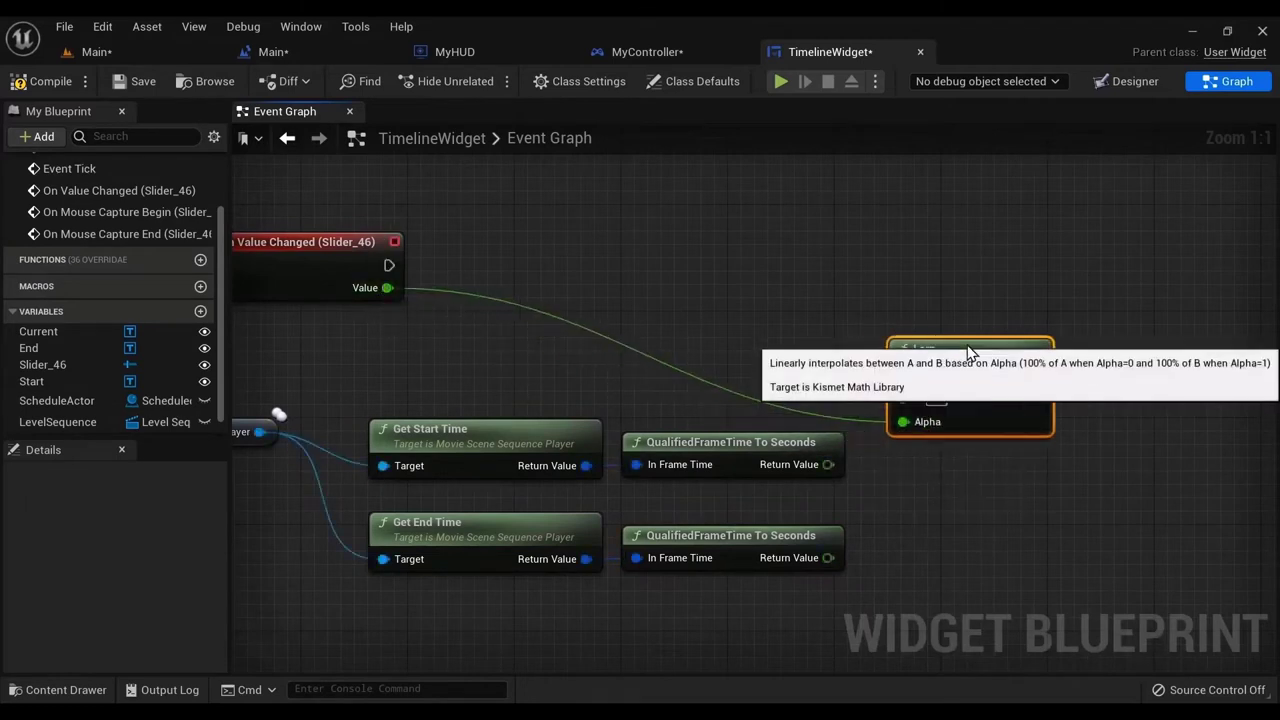
{"action": "left_click_drag", "start_coordinate": [930, 348], "coordinate": [983, 348]}
- Connect the start time in seconds to Lerp's A input and the end time in seconds to its B input
{"action": "left_click_drag", "start_coordinate": [828, 464], "coordinate": [922, 383]}
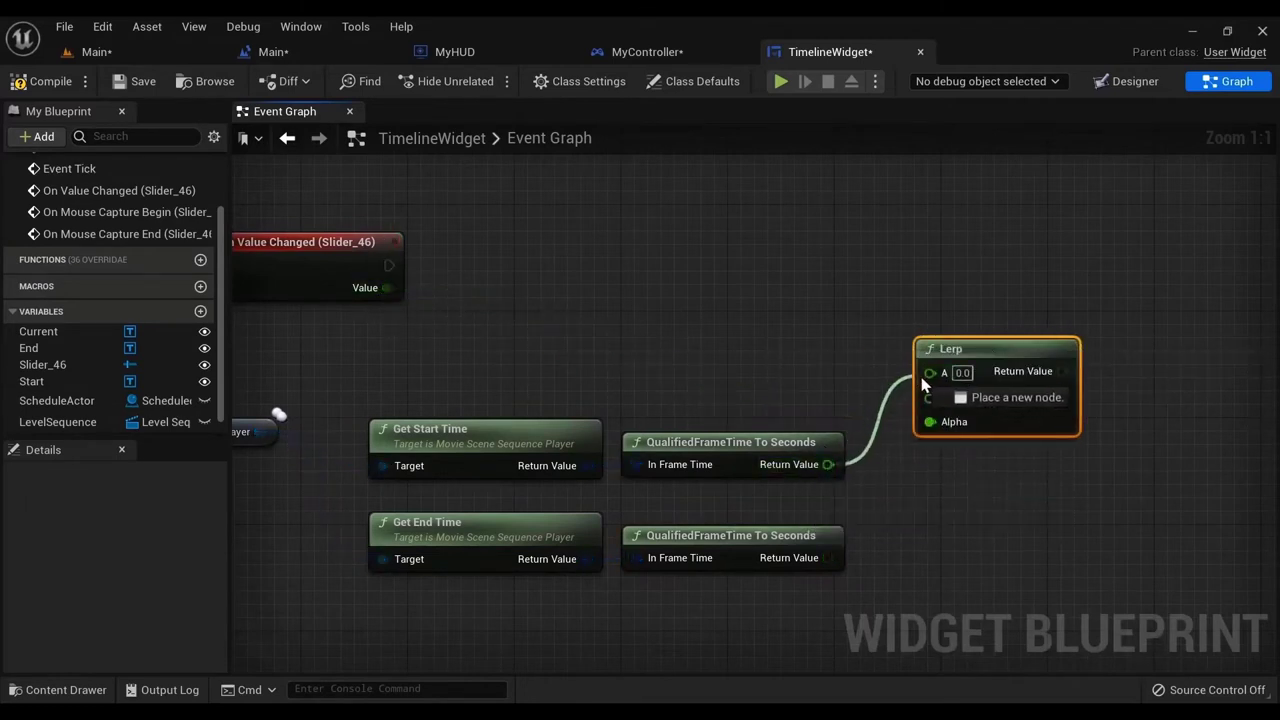
{"action": "left_click_drag", "start_coordinate": [921, 438], "coordinate": [930, 395]}
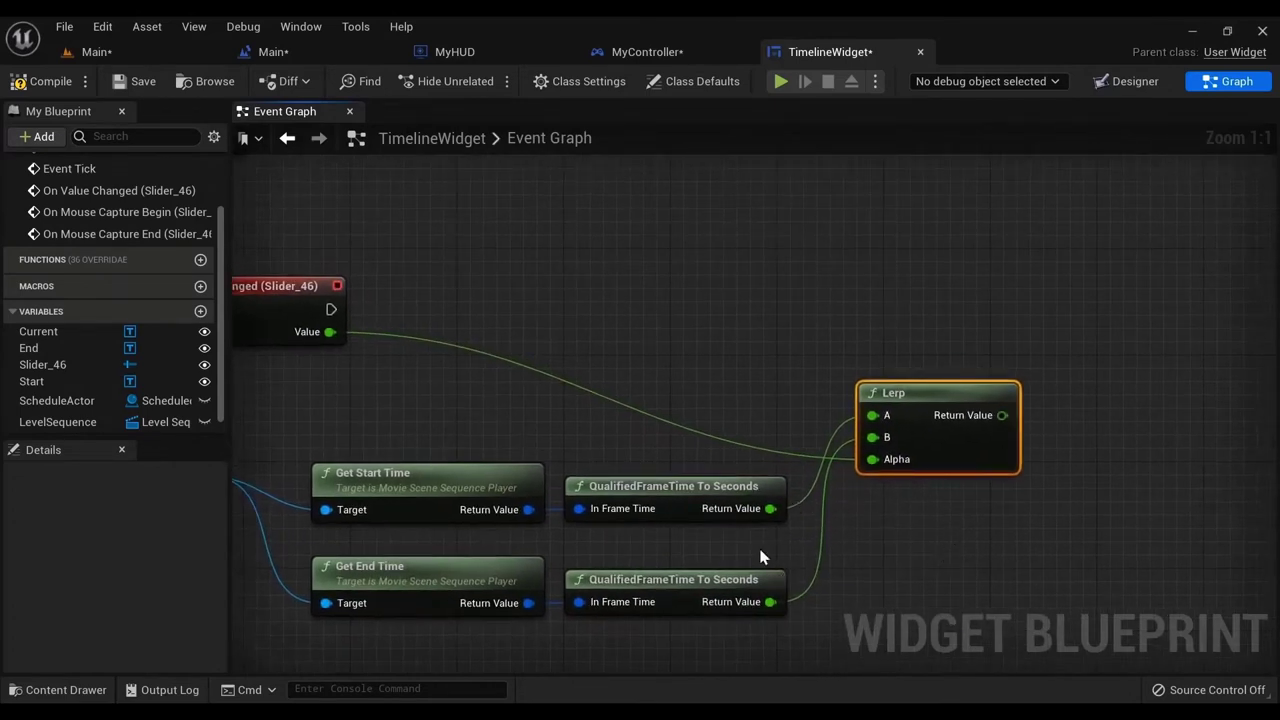
{"action": "right_click_drag", "start_coordinate": [746, 540], "coordinate": [705, 501]}
{"action": "right_click_drag", "start_coordinate": [874, 494], "coordinate": [810, 510]}
{"action": "right_click_drag", "start_coordinate": [846, 439], "coordinate": [831, 484]}
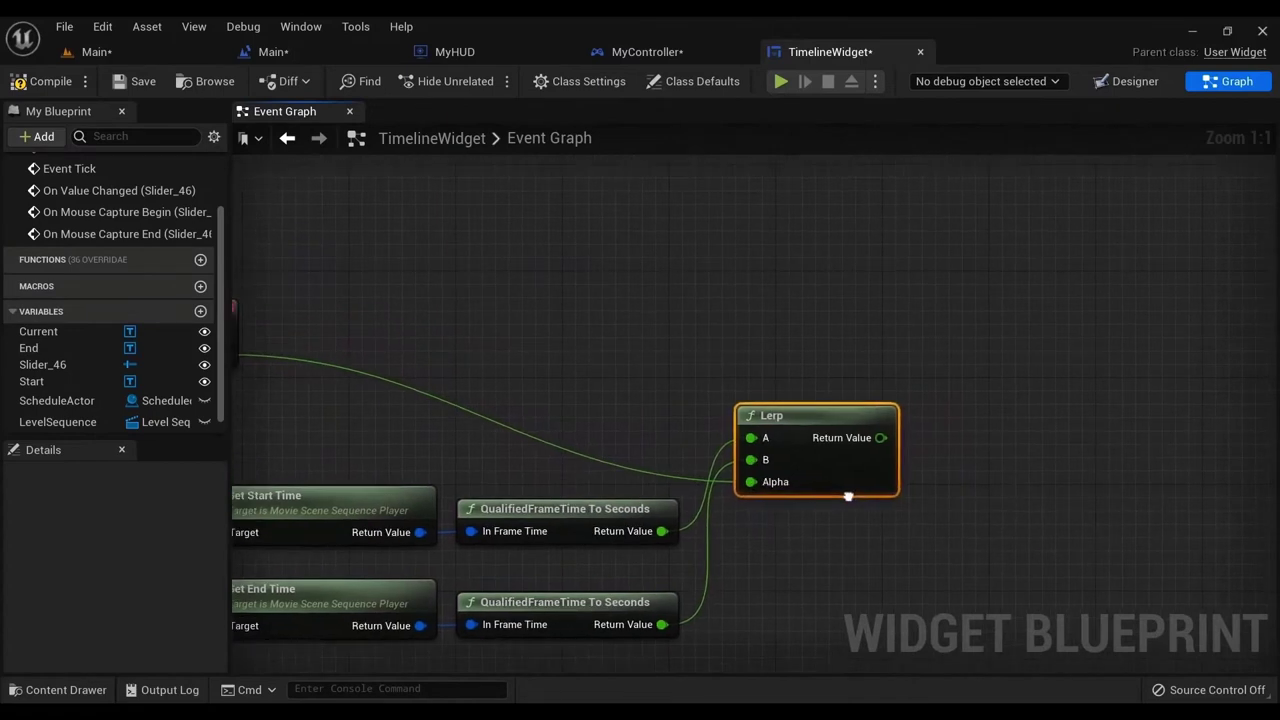
{"action": "left_click_drag", "start_coordinate": [876, 444], "coordinate": [1006, 408]}
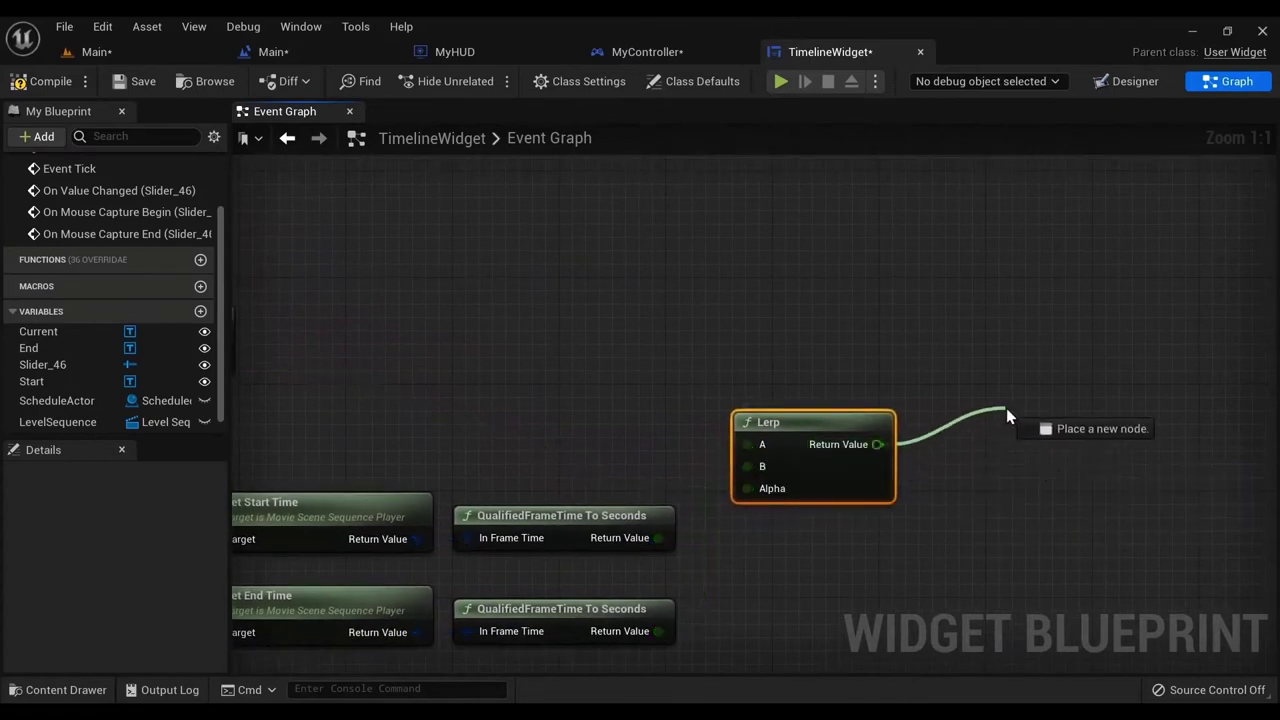
{"action": "left_click_drag", "start_coordinate": [862, 451], "coordinate": [840, 474]}
{"action": "right_click_drag", "start_coordinate": [840, 475], "coordinate": [880, 467]}
{"action": "scroll", "coordinate": [866, 514], "scroll_direction": "down", "scroll_amount": 1}
{"action": "left_click_drag", "start_coordinate": [879, 467], "coordinate": [970, 437]}
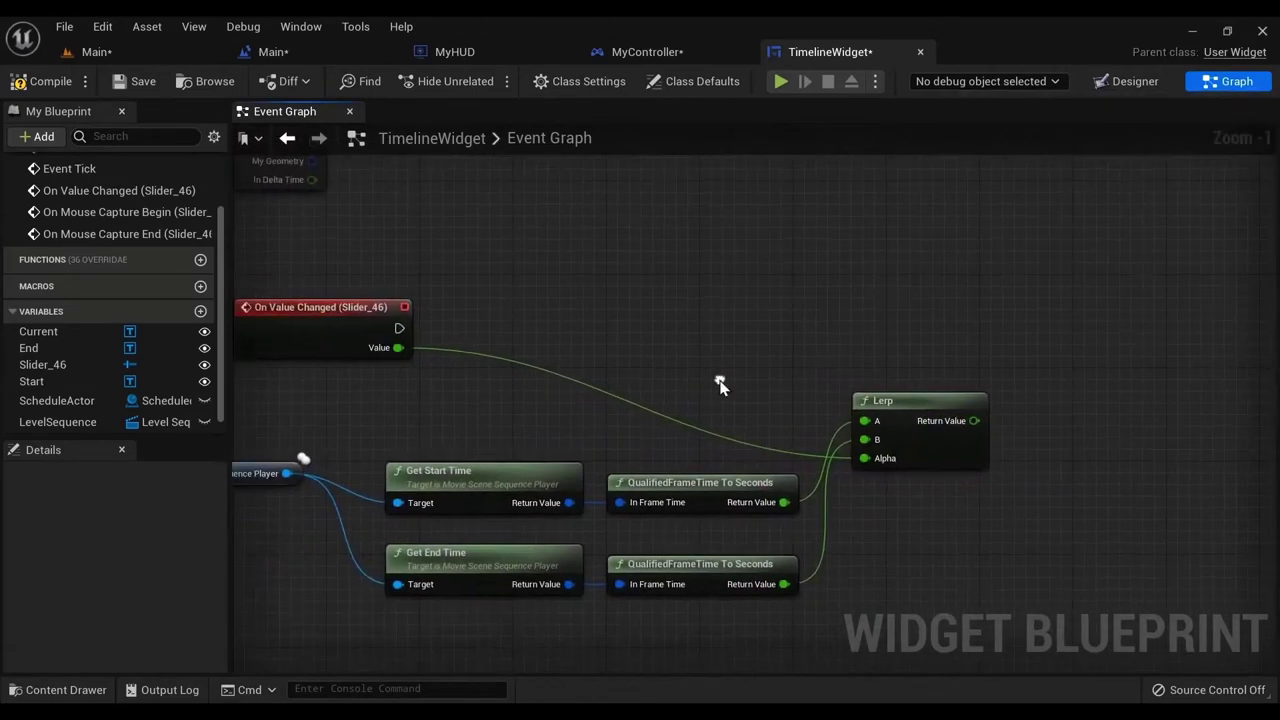
- Add a Set Playback Position node from the Sequence Player, above the Lerp node
{"action": "left_click_drag", "start_coordinate": [701, 285], "coordinate": [704, 290]}
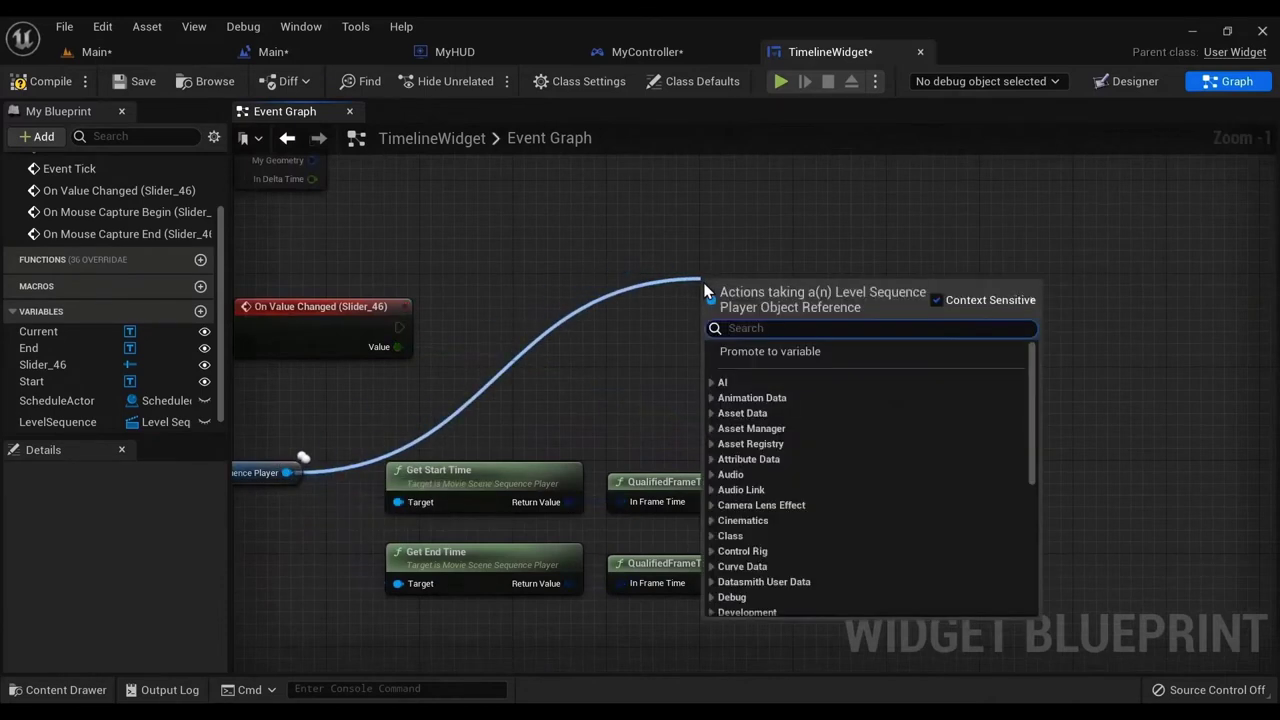
{"action": "type", "text": "scrub"}
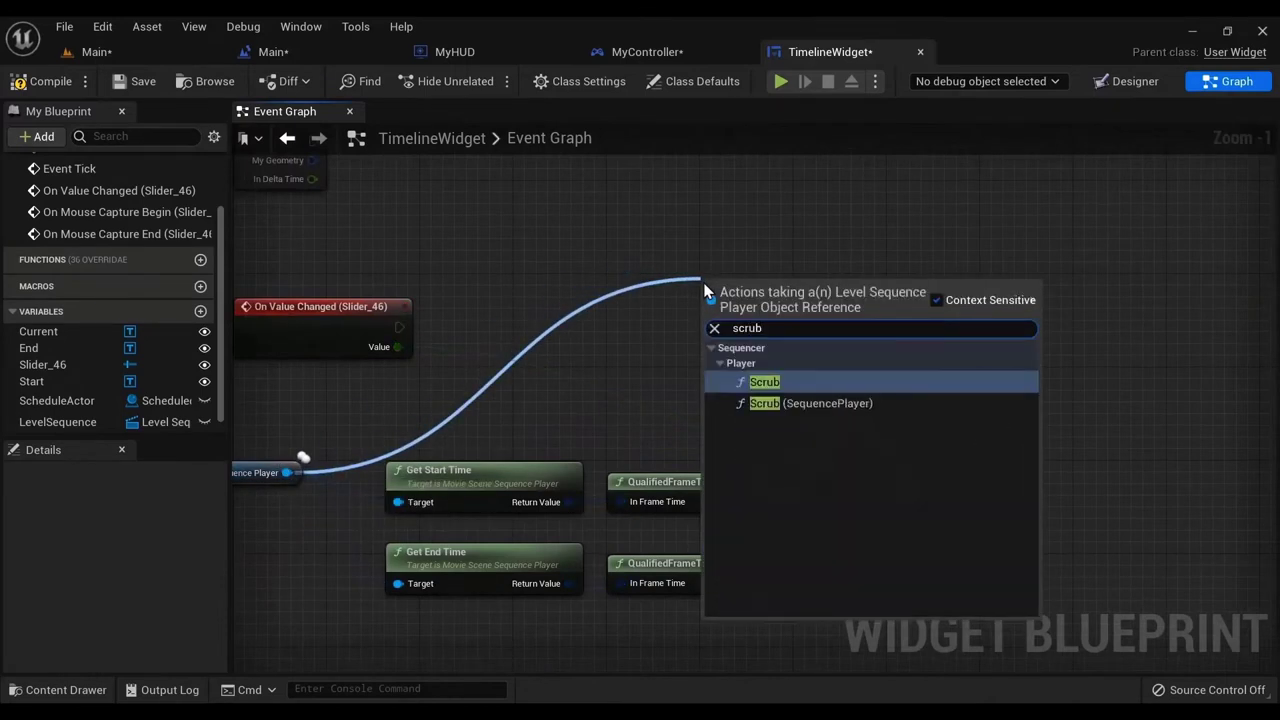
{"action": "key", "text": "ctrl+a"}
{"action": "key", "text": "BackSpace"}
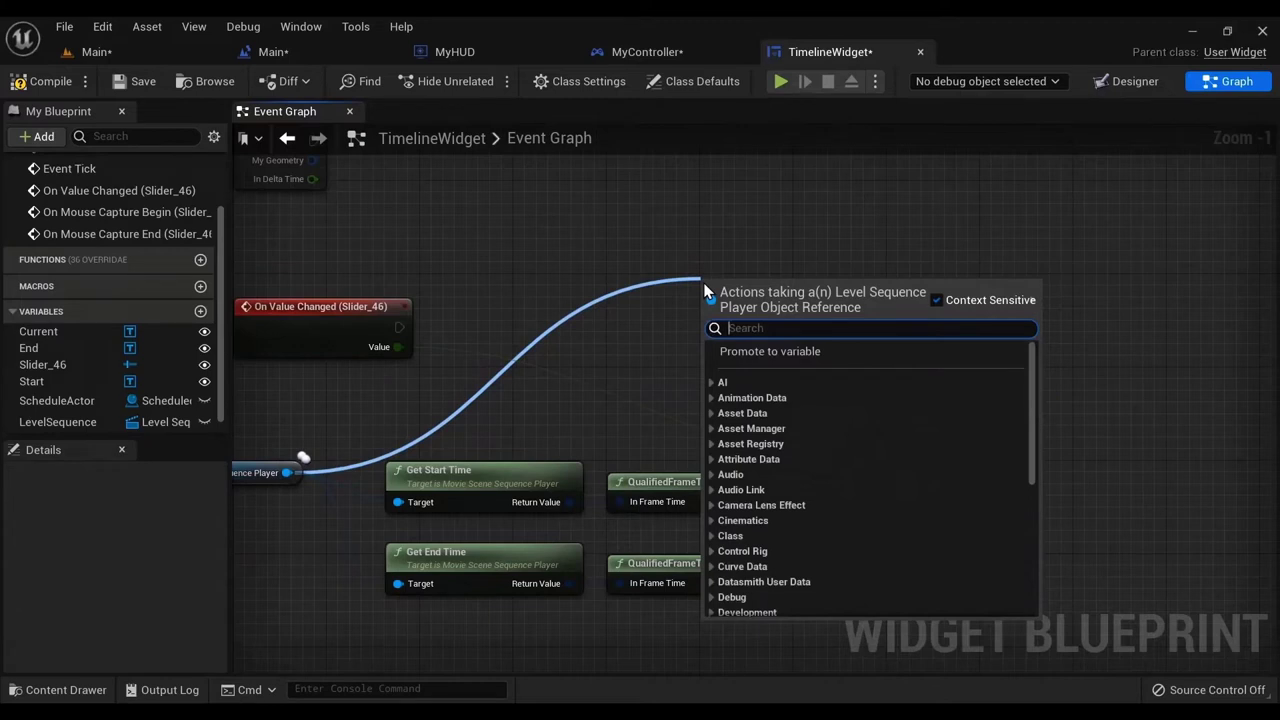
{"action": "type", "text": "set"}
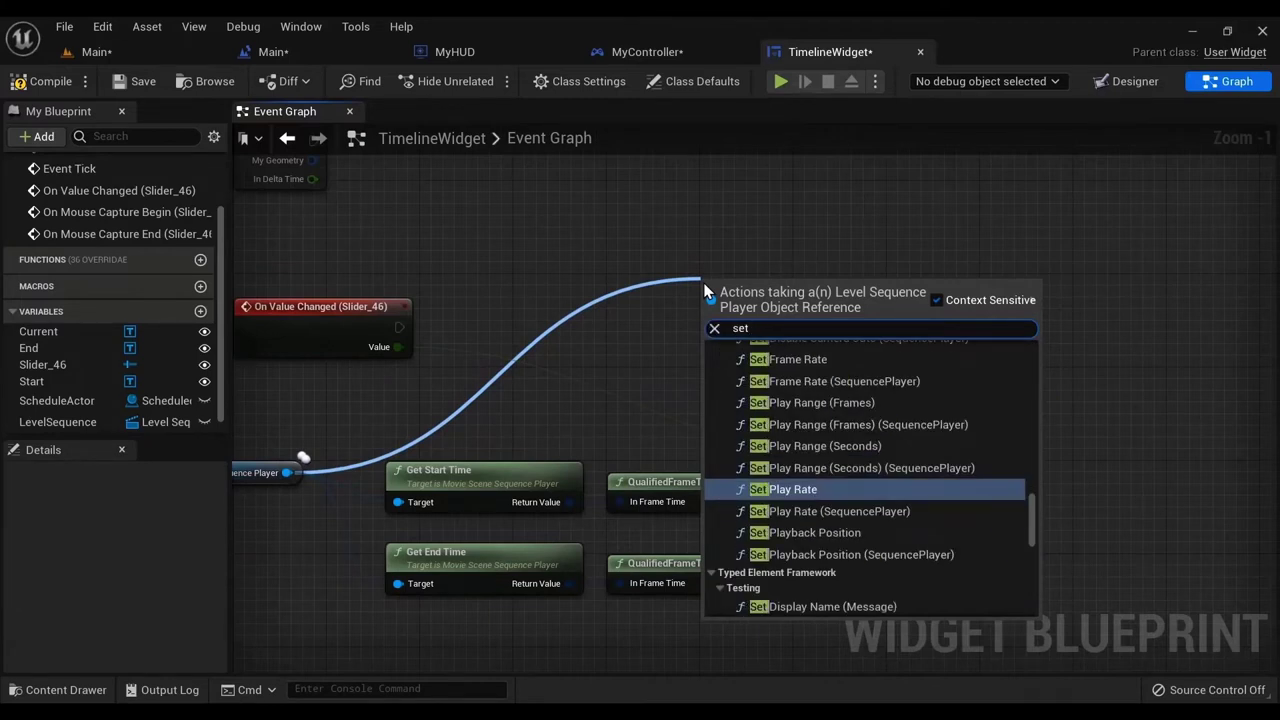
{"action": "key", "text": "Down"}
{"action": "key", "text": "Down"}
{"action": "key", "text": "Return"}
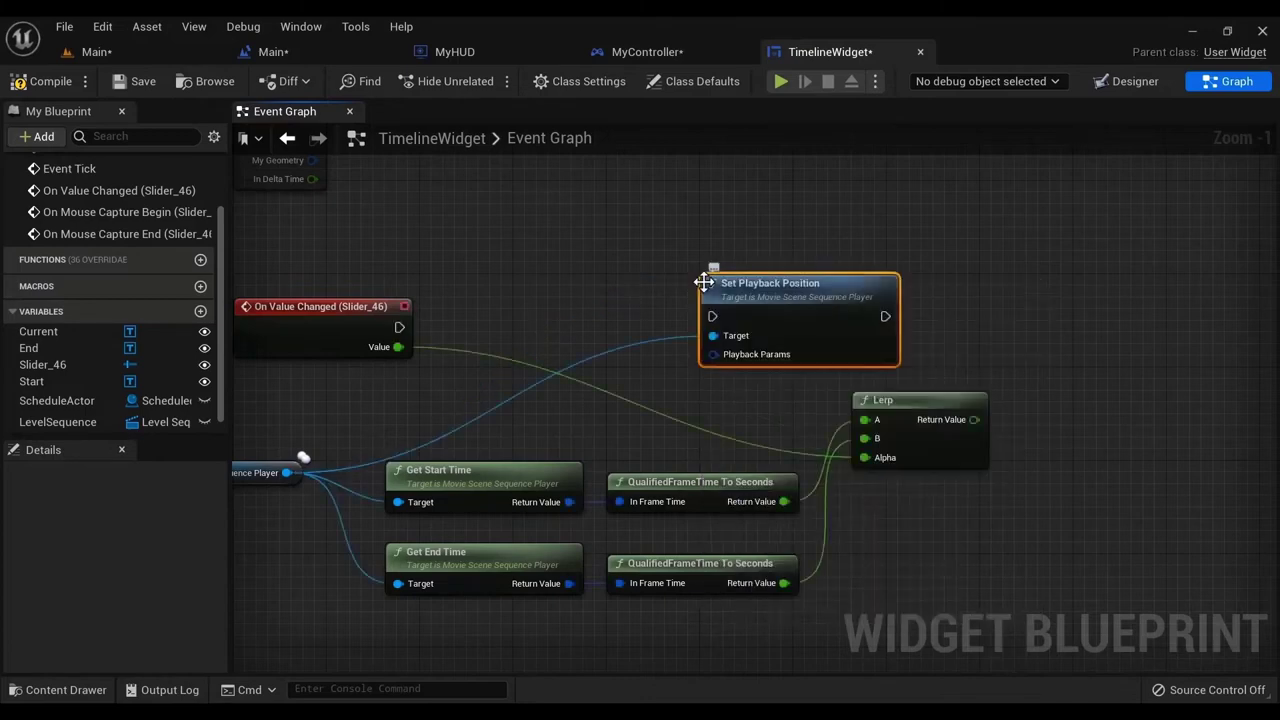
- Add a Make MovieSceneSequencePlaybackParams node for the Playback Params input and move Set Playback Position well beyond it
{"action": "right_click_drag", "start_coordinate": [704, 282], "coordinate": [709, 322]}
{"action": "left_click_drag", "start_coordinate": [786, 340], "coordinate": [751, 268]}
{"action": "left_click", "coordinate": [915, 417]}
{"action": "right_click_drag", "start_coordinate": [950, 330], "coordinate": [744, 287]}
{"action": "left_click_drag", "start_coordinate": [890, 268], "coordinate": [1052, 279]}
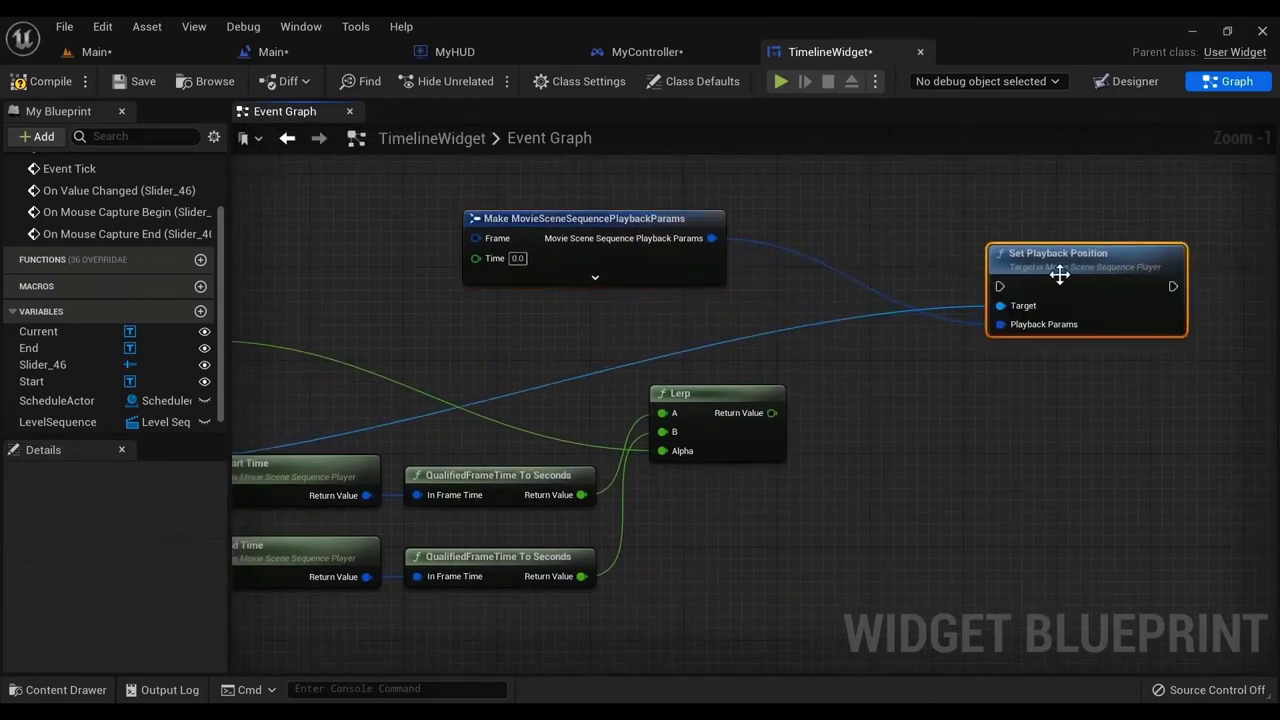
- Expand the Make MovieSceneSequencePlaybackParams node, set its Position Type to Time, and move the node past Lerp
{"action": "left_click", "coordinate": [595, 278]}
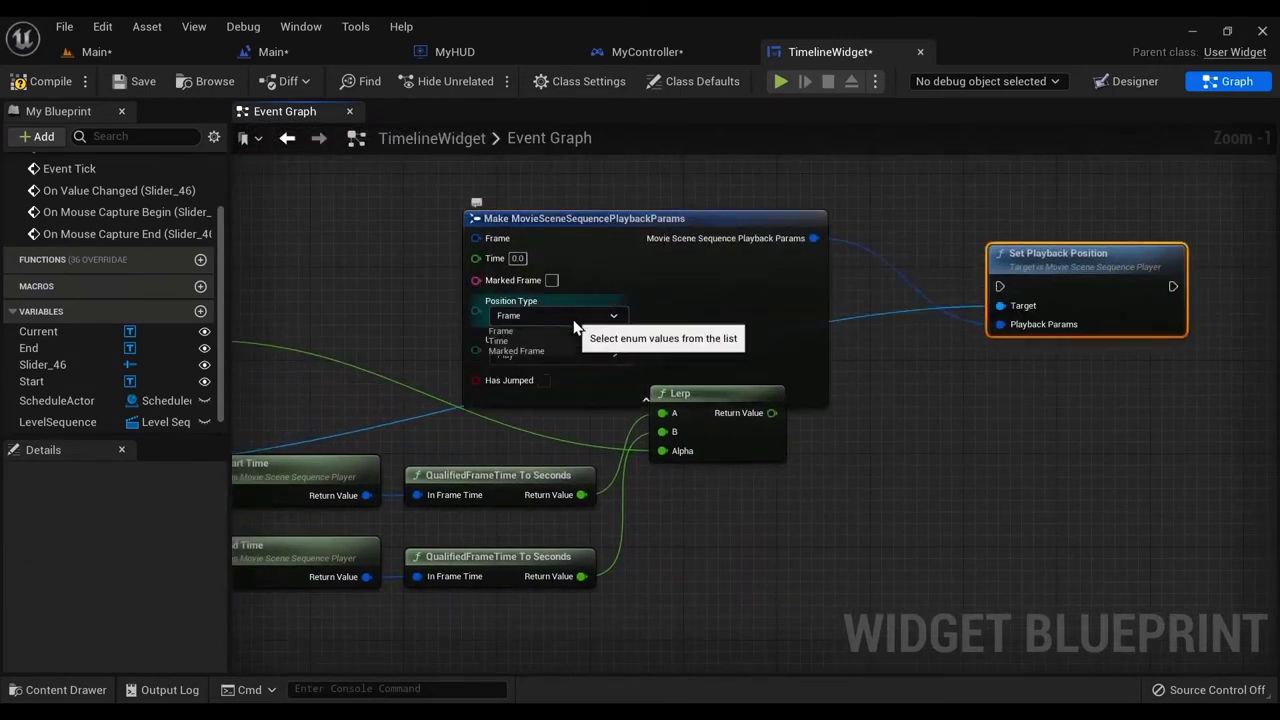
{"action": "left_click", "coordinate": [550, 342]}
{"action": "left_click_drag", "start_coordinate": [686, 274], "coordinate": [900, 241]}
- Space out the Set Playback Position and Make MovieSceneSequencePlaybackParams nodes, and connect Lerp's Return Value to the Time input
{"action": "right_click_drag", "start_coordinate": [992, 326], "coordinate": [775, 380]}
{"action": "left_click_drag", "start_coordinate": [900, 350], "coordinate": [1214, 362]}
{"action": "left_click_drag", "start_coordinate": [716, 310], "coordinate": [890, 334]}
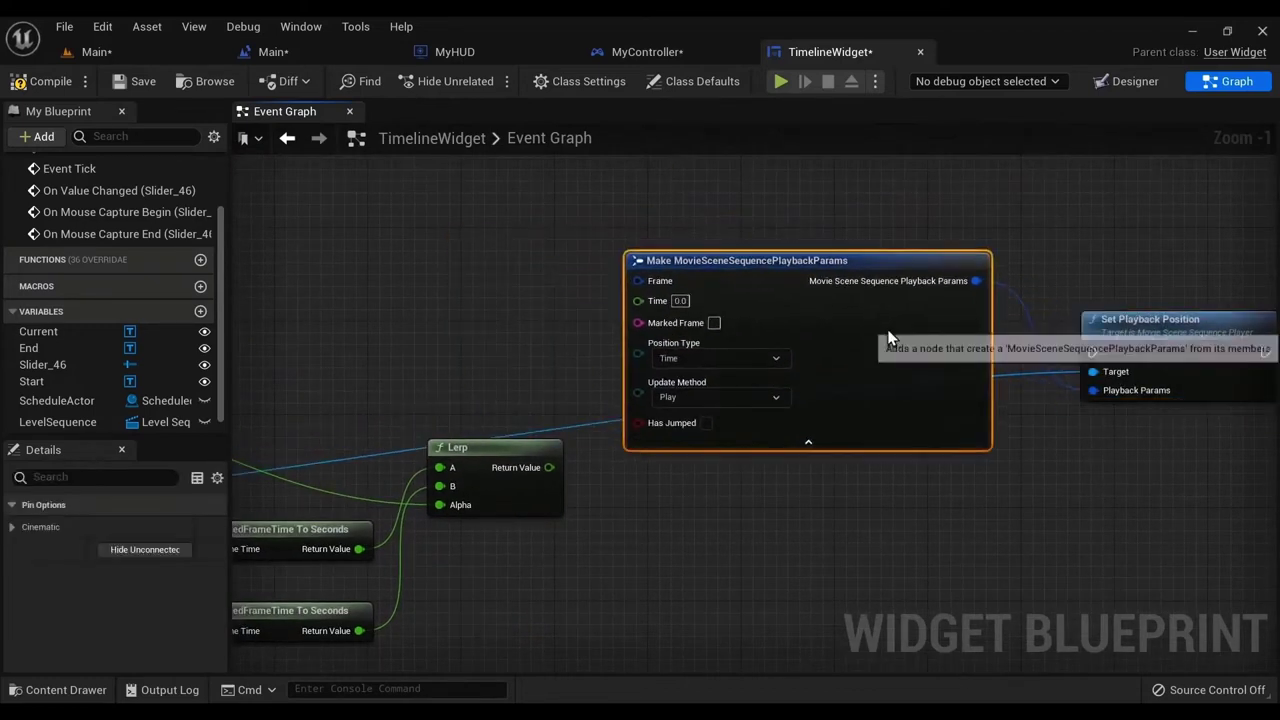
{"action": "left_click_drag", "start_coordinate": [549, 467], "coordinate": [606, 381]}
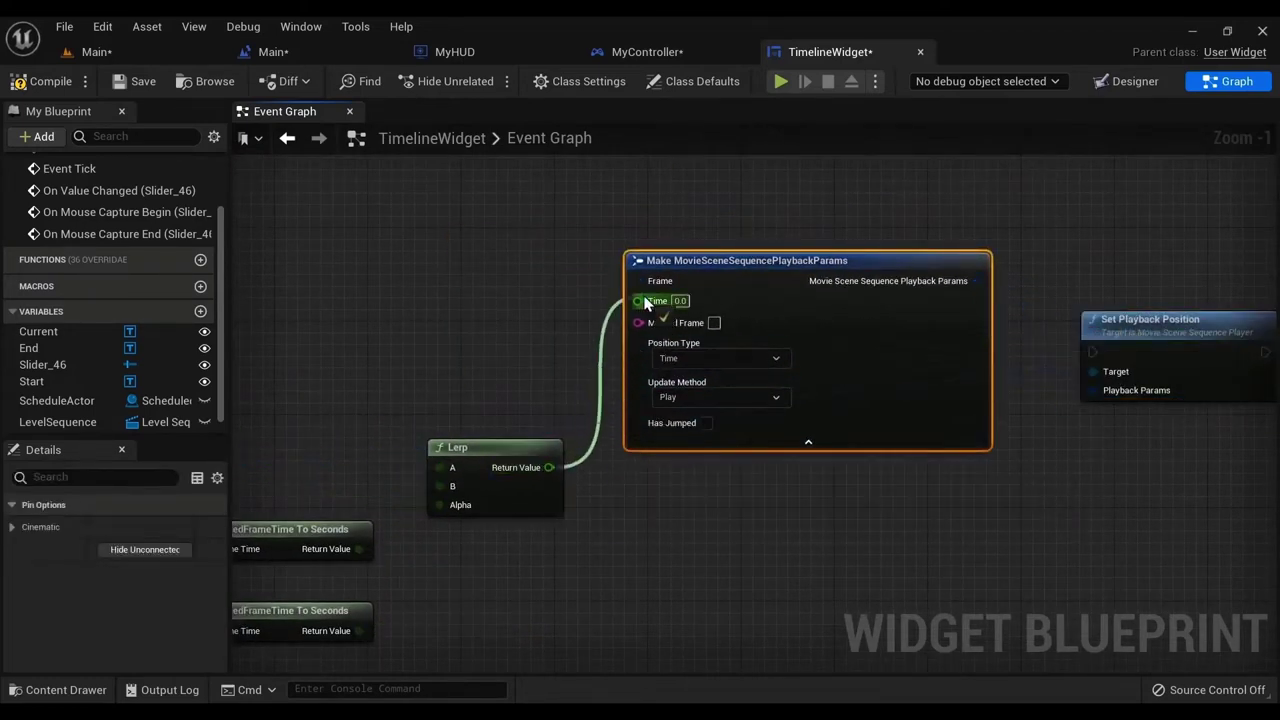
- Set the Make MovieSceneSequencePlaybackParams node's Update Method to Scrub and move the node beside Lerp, lower than Set Playback Position
{"action": "left_click_drag", "start_coordinate": [645, 302], "coordinate": [645, 302]}
{"action": "left_click_drag", "start_coordinate": [789, 318], "coordinate": [802, 300]}
{"action": "right_click_drag", "start_coordinate": [787, 373], "coordinate": [870, 395]}
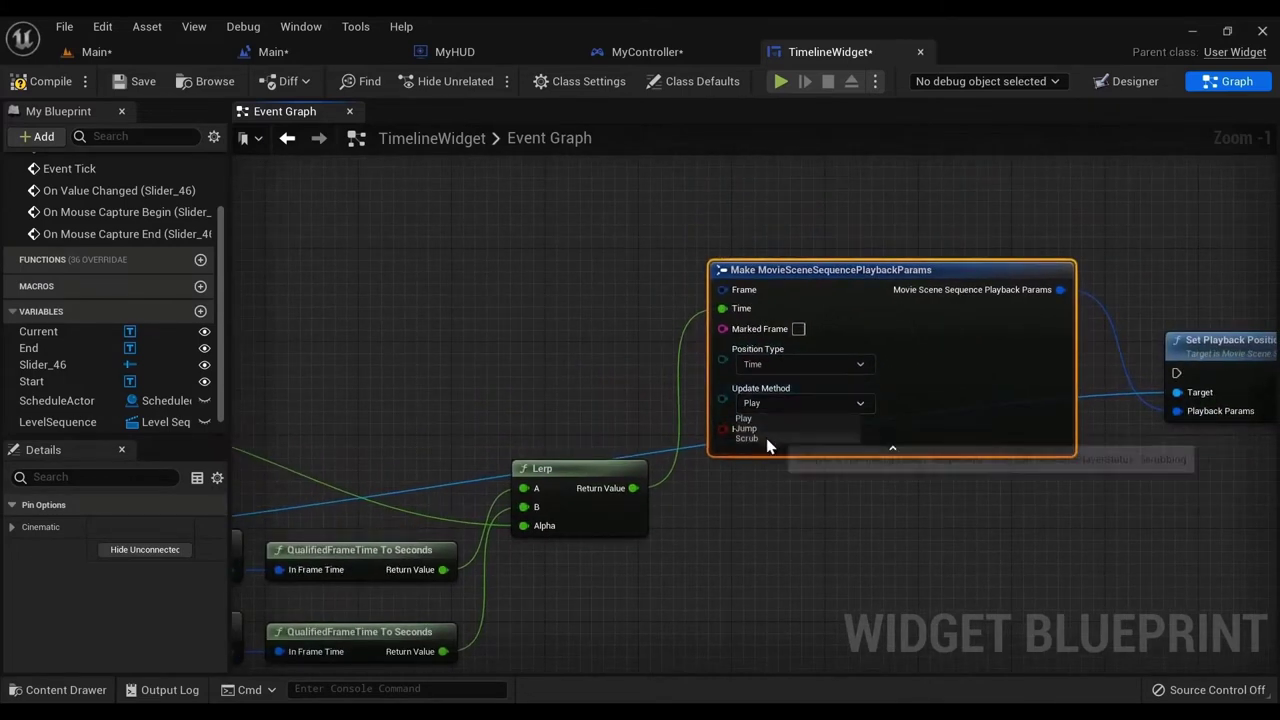
{"action": "left_click", "coordinate": [766, 438]}
{"action": "right_click_drag", "start_coordinate": [853, 367], "coordinate": [700, 352]}
{"action": "left_click_drag", "start_coordinate": [778, 329], "coordinate": [802, 516]}
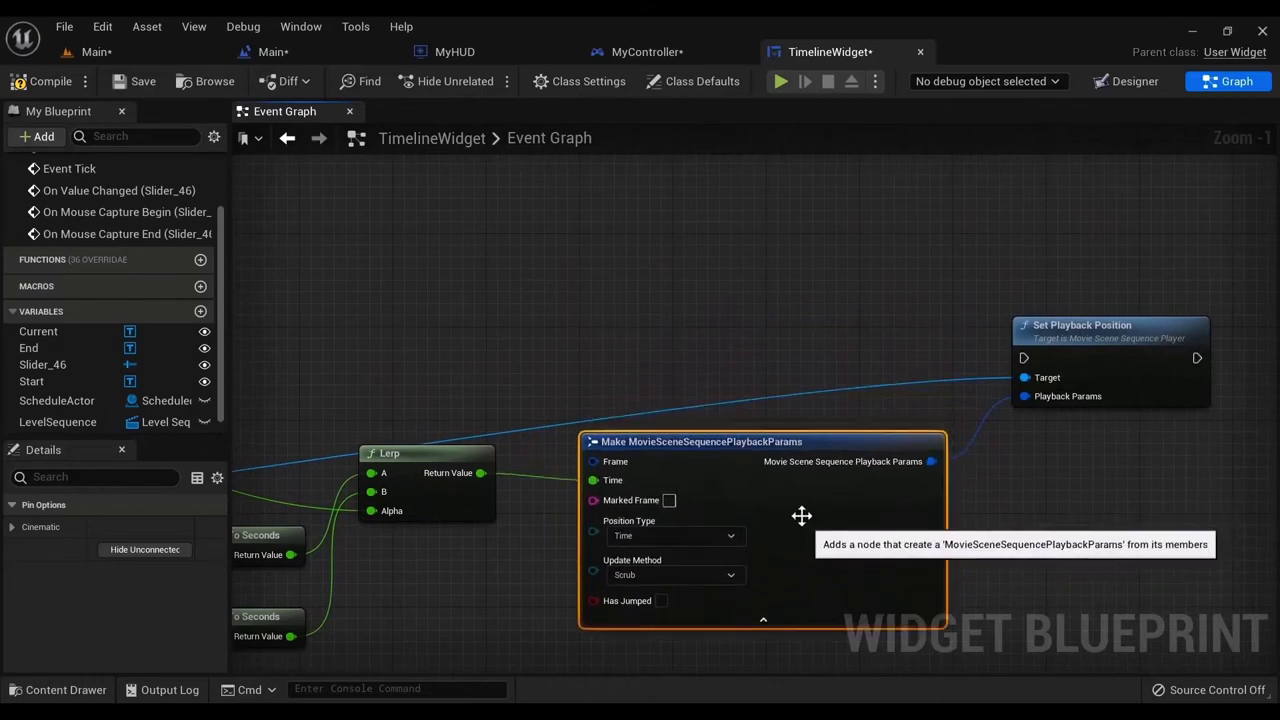
{"action": "left_click", "coordinate": [679, 584]}
{"action": "left_click", "coordinate": [980, 567]}
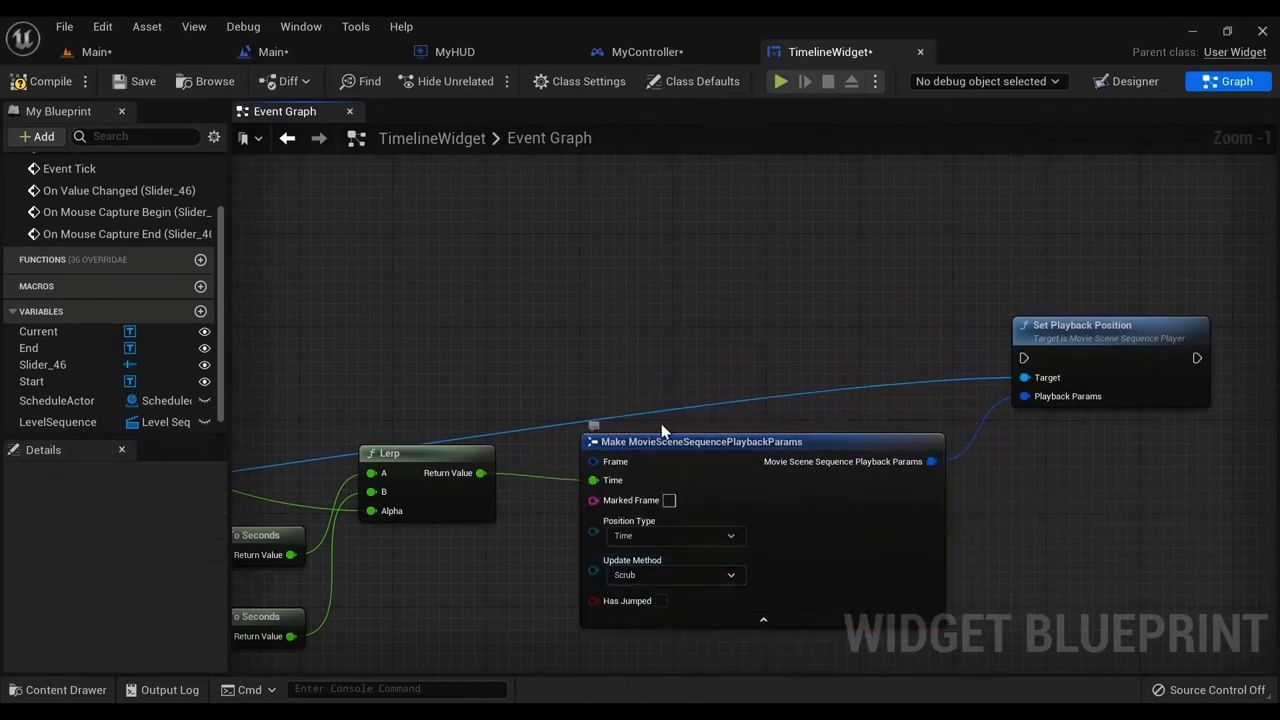
- Connect the On Value Changed (Slider_46) execution output to Set Playback Position and straighten the wire by aligning that node
{"action": "right_click_drag", "start_coordinate": [660, 427], "coordinate": [724, 418]}
{"action": "right_click_drag", "start_coordinate": [510, 360], "coordinate": [662, 409]}
{"action": "scroll", "coordinate": [591, 382], "scroll_direction": "down", "scroll_amount": 2}
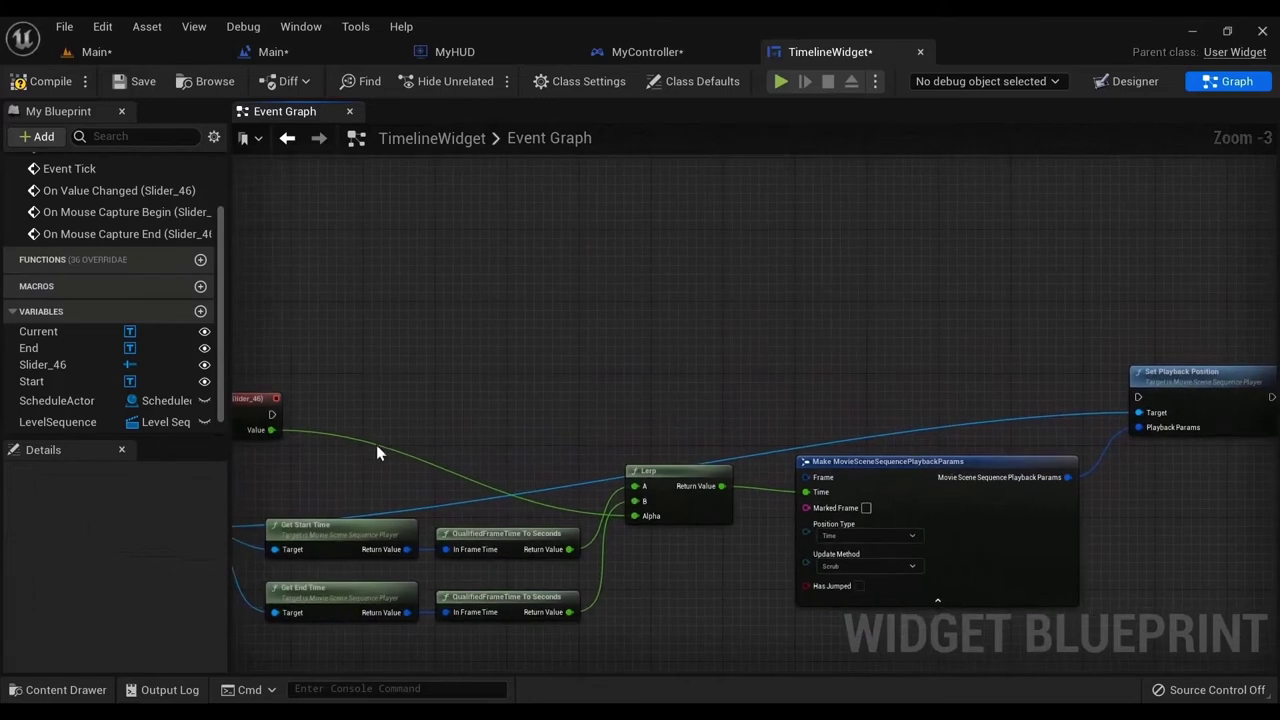
{"action": "left_click_drag", "start_coordinate": [268, 420], "coordinate": [1141, 398]}
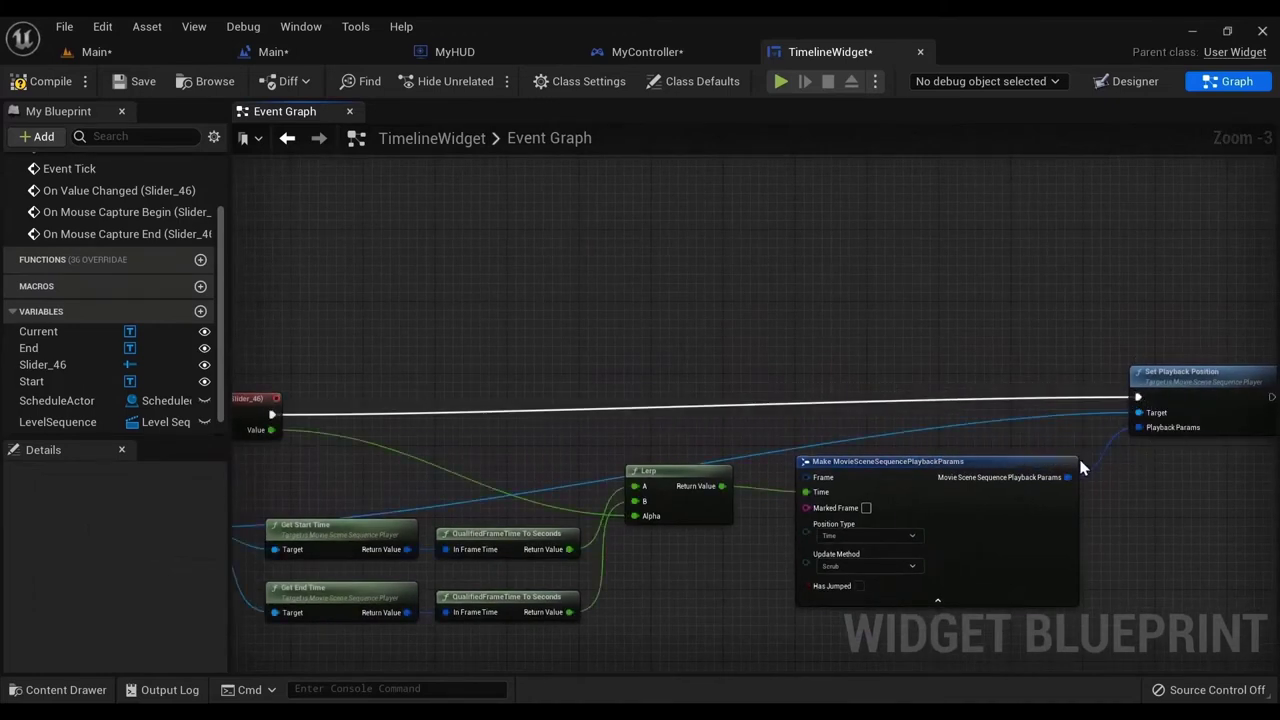
{"action": "right_click_drag", "start_coordinate": [1080, 461], "coordinate": [1052, 479]}
{"action": "left_click_drag", "start_coordinate": [1158, 417], "coordinate": [1163, 435]}
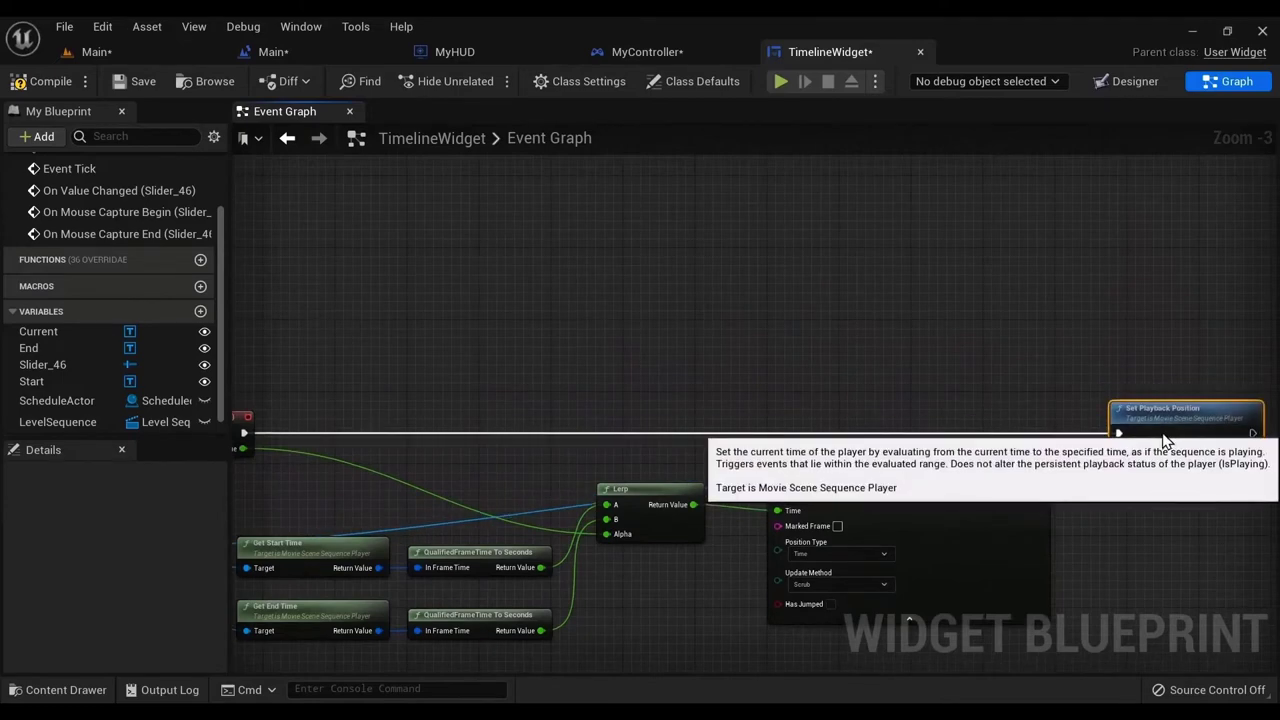
{"action": "right_click_drag", "start_coordinate": [943, 434], "coordinate": [883, 394]}
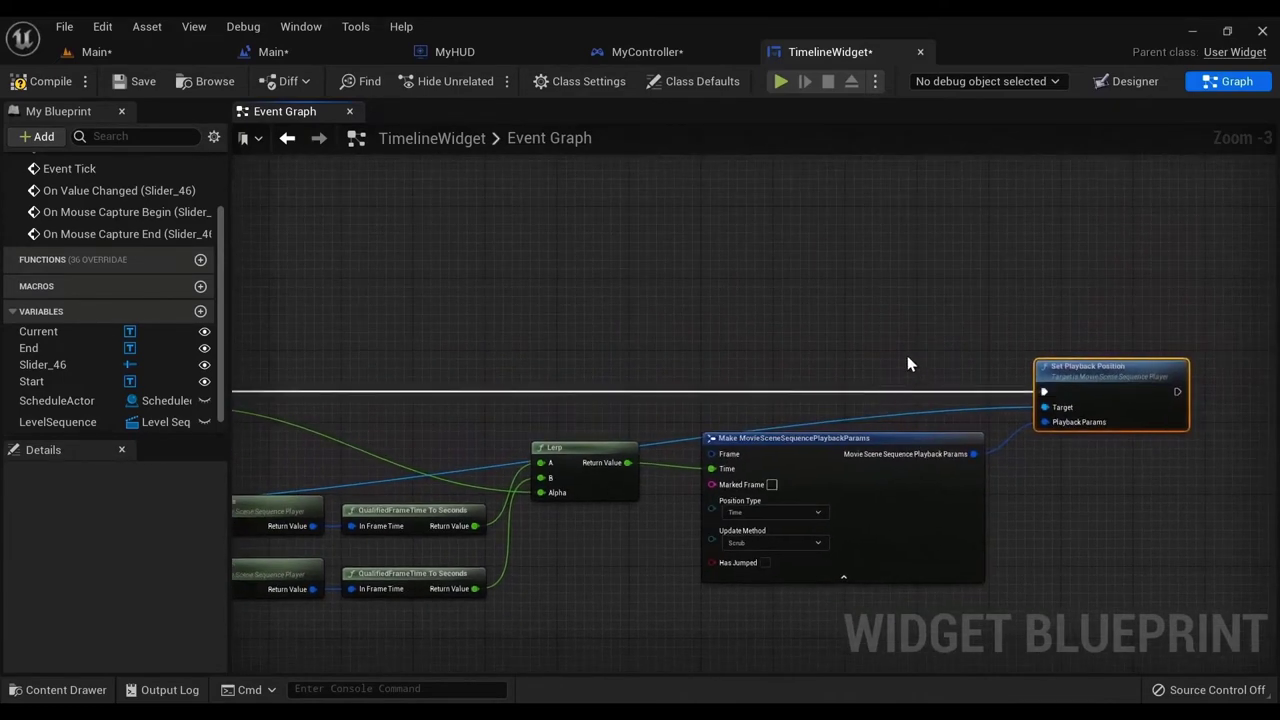
- Review the On Value Changed chain and the mouse capture begin and end chains in the event graph
{"action": "right_click_drag", "start_coordinate": [503, 320], "coordinate": [754, 308]}
{"action": "scroll", "coordinate": [630, 320], "scroll_direction": "down", "scroll_amount": 1}
{"action": "scroll", "coordinate": [842, 316], "scroll_direction": "up", "scroll_amount": 1}
{"action": "right_click_drag", "start_coordinate": [842, 316], "coordinate": [730, 633]}
{"action": "scroll", "coordinate": [593, 308], "scroll_direction": "down", "scroll_amount": 1}
{"action": "scroll", "coordinate": [703, 471], "scroll_direction": "up", "scroll_amount": 1}
{"action": "right_click_drag", "start_coordinate": [732, 502], "coordinate": [887, 229]}
{"action": "scroll", "coordinate": [887, 229], "scroll_direction": "down", "scroll_amount": 1}
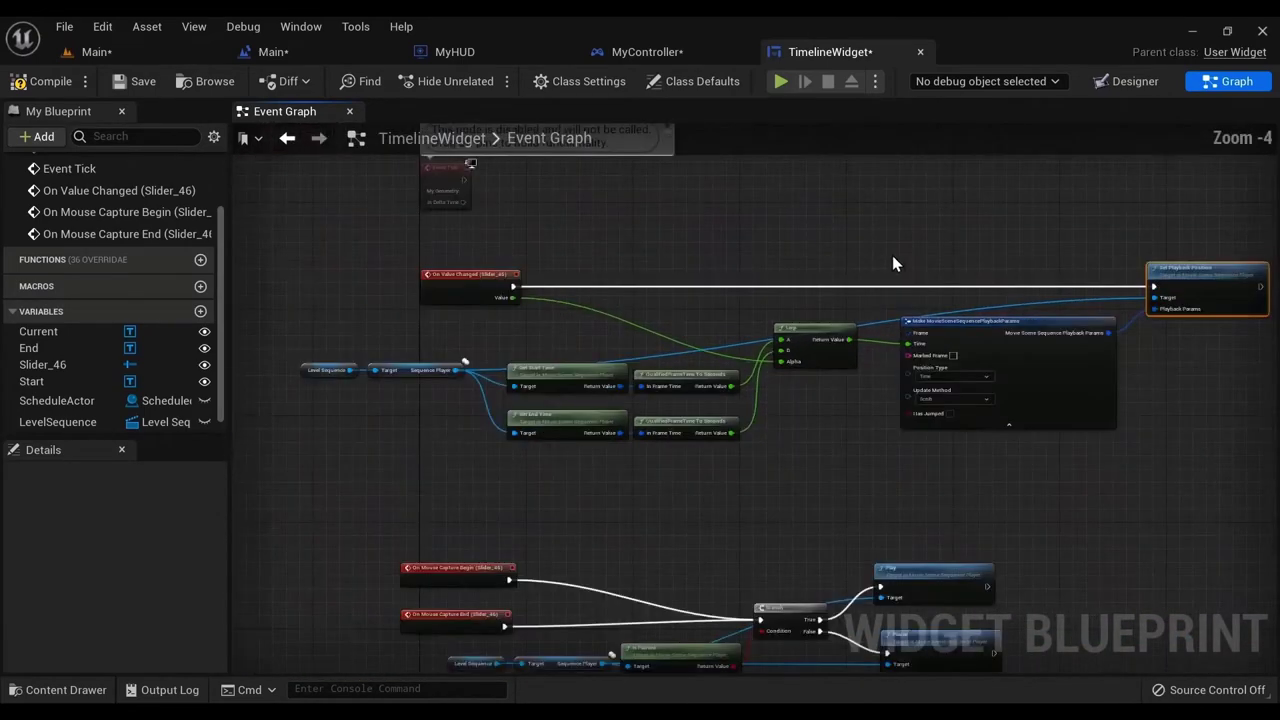
{"action": "scroll", "coordinate": [892, 255], "scroll_direction": "down", "scroll_amount": 1}
{"action": "right_click_drag", "start_coordinate": [917, 288], "coordinate": [817, 312]}
{"action": "scroll", "coordinate": [886, 283], "scroll_direction": "up", "scroll_amount": 1}
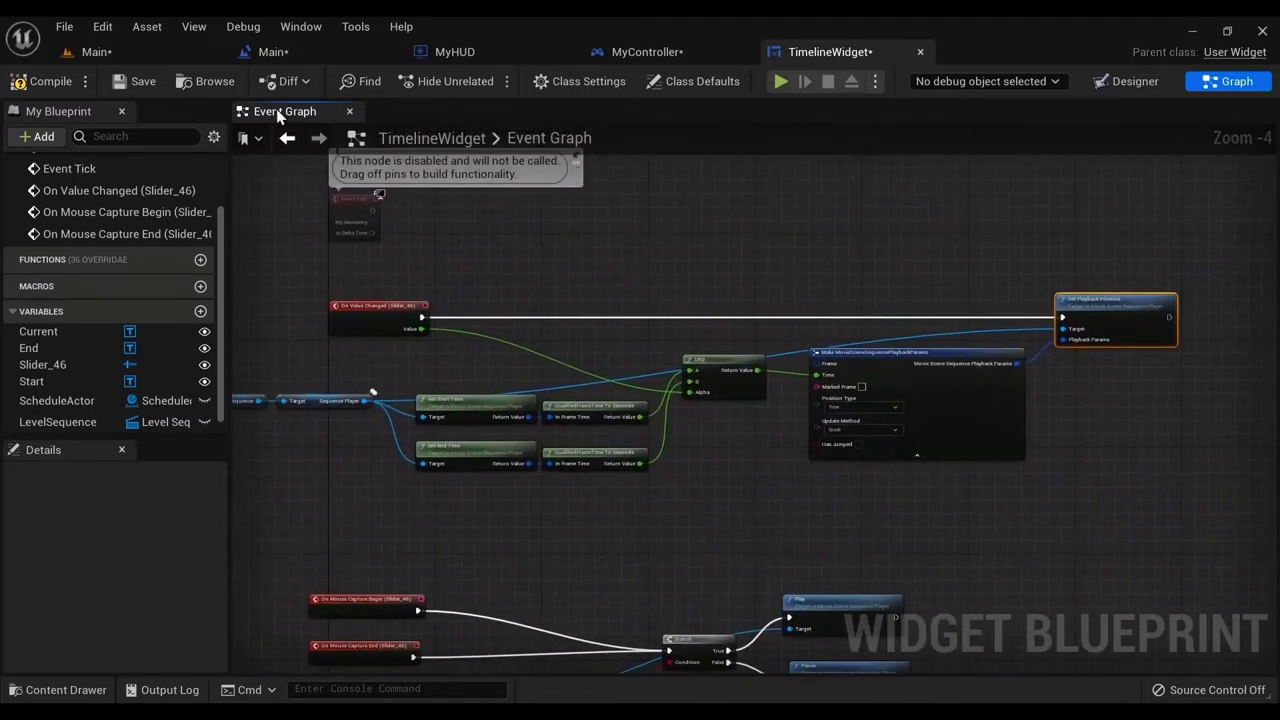
- Play the Main level in the editor to test the timeline widget, and stop the play session
{"action": "left_click", "coordinate": [140, 58]}
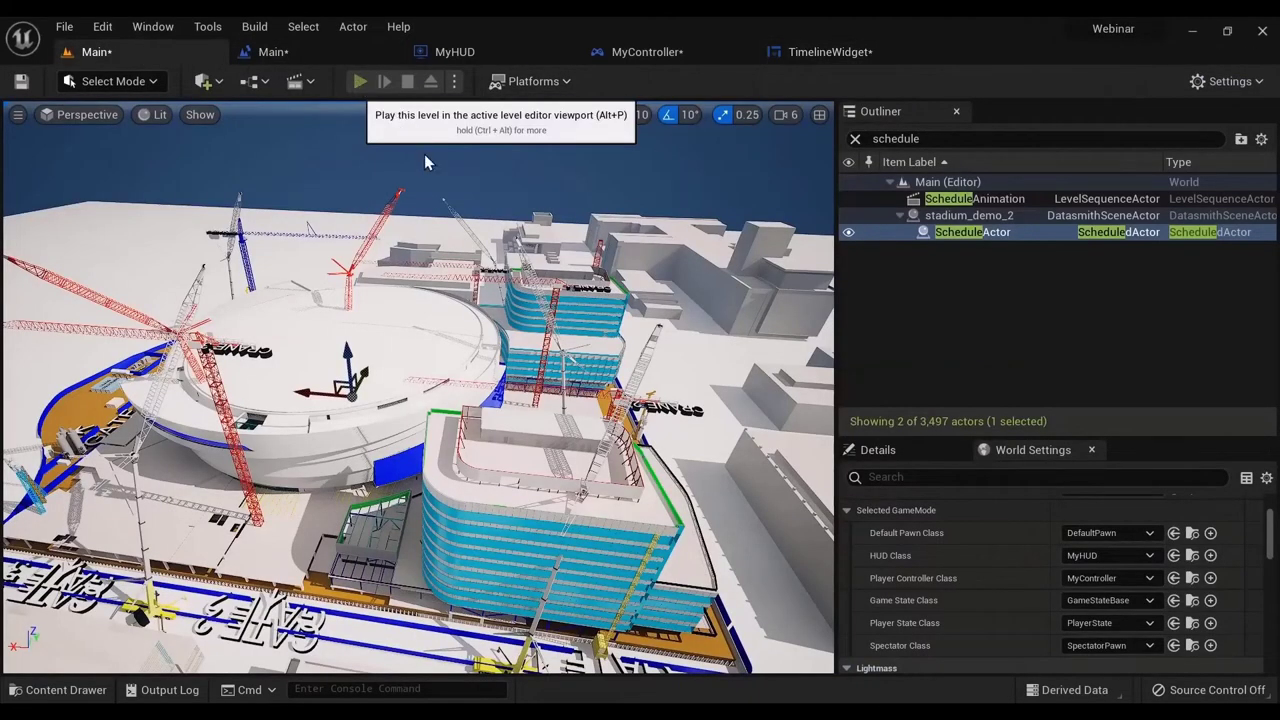
{"action": "key", "text": "alt+p"}
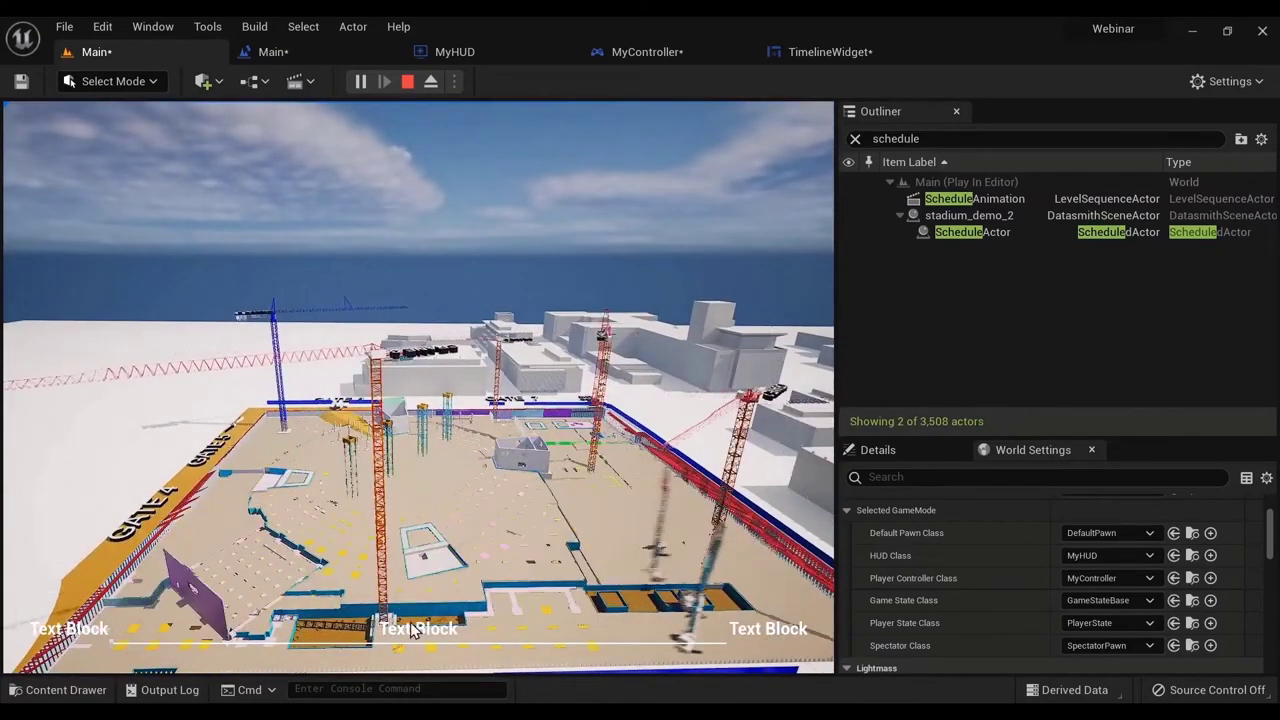
{"action": "left_click", "coordinate": [407, 82]}
- Return to the TimelineWidget event graph and move the Event Tick node further above On Value Changed
{"action": "left_click", "coordinate": [834, 57]}
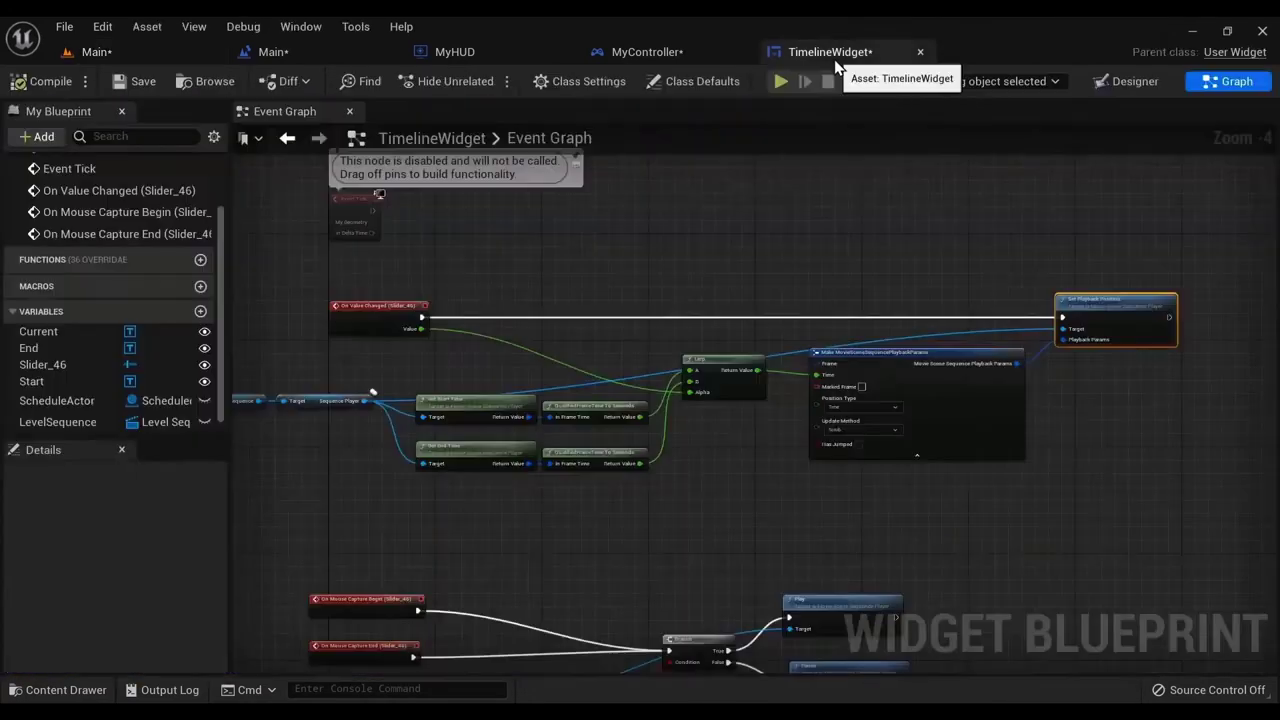
{"action": "right_click_drag", "start_coordinate": [576, 459], "coordinate": [727, 603]}
{"action": "scroll", "coordinate": [668, 384], "scroll_direction": "up", "scroll_amount": 1}
{"action": "right_click_drag", "start_coordinate": [668, 384], "coordinate": [648, 413]}
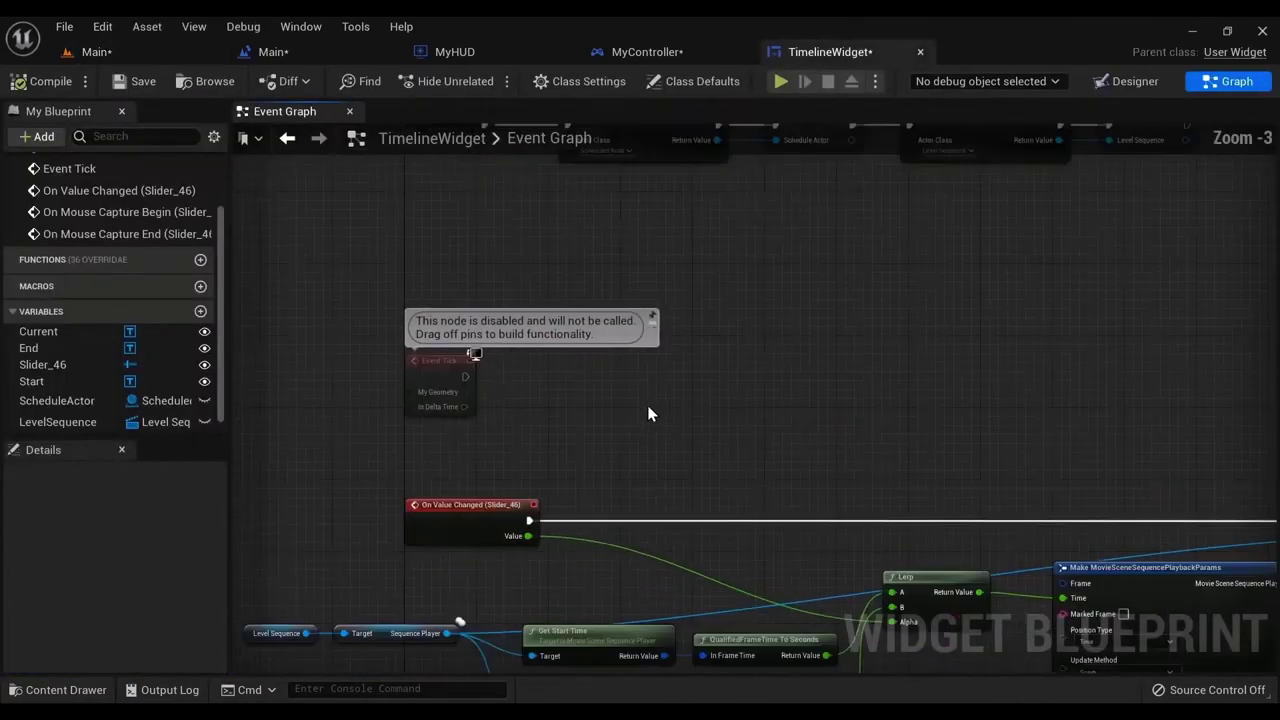
{"action": "scroll", "coordinate": [524, 376], "scroll_direction": "up", "scroll_amount": 3}
{"action": "right_click_drag", "start_coordinate": [524, 376], "coordinate": [620, 423]}
{"action": "left_click_drag", "start_coordinate": [477, 394], "coordinate": [488, 246]}
{"action": "right_click_drag", "start_coordinate": [560, 294], "coordinate": [470, 236]}
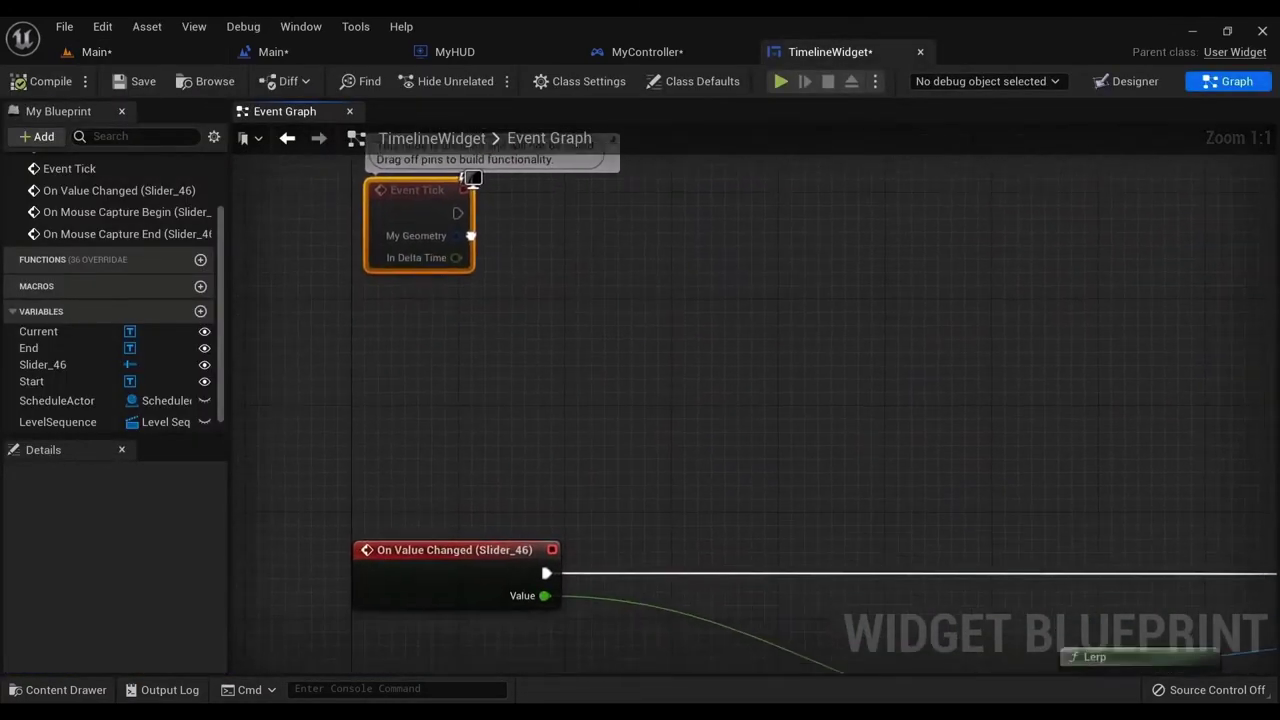
{"action": "scroll", "coordinate": [525, 340], "scroll_direction": "down", "scroll_amount": 2}
{"action": "scroll", "coordinate": [383, 447], "scroll_direction": "up", "scroll_amount": 2}
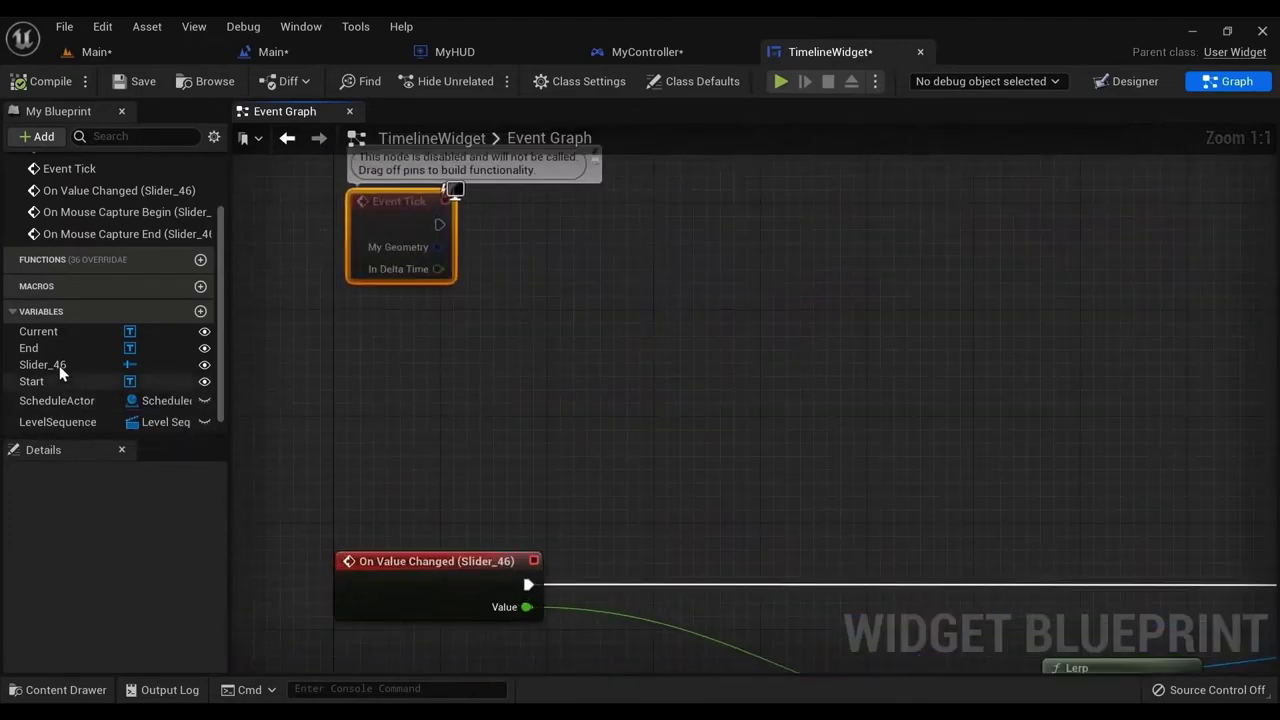
- Add a Slider_46 reference between Event Tick and On Value Changed and create a Set Value node from it
{"action": "left_click_drag", "start_coordinate": [344, 379], "coordinate": [683, 320]}
{"action": "left_click", "coordinate": [560, 412]}
{"action": "type", "text": "set"}
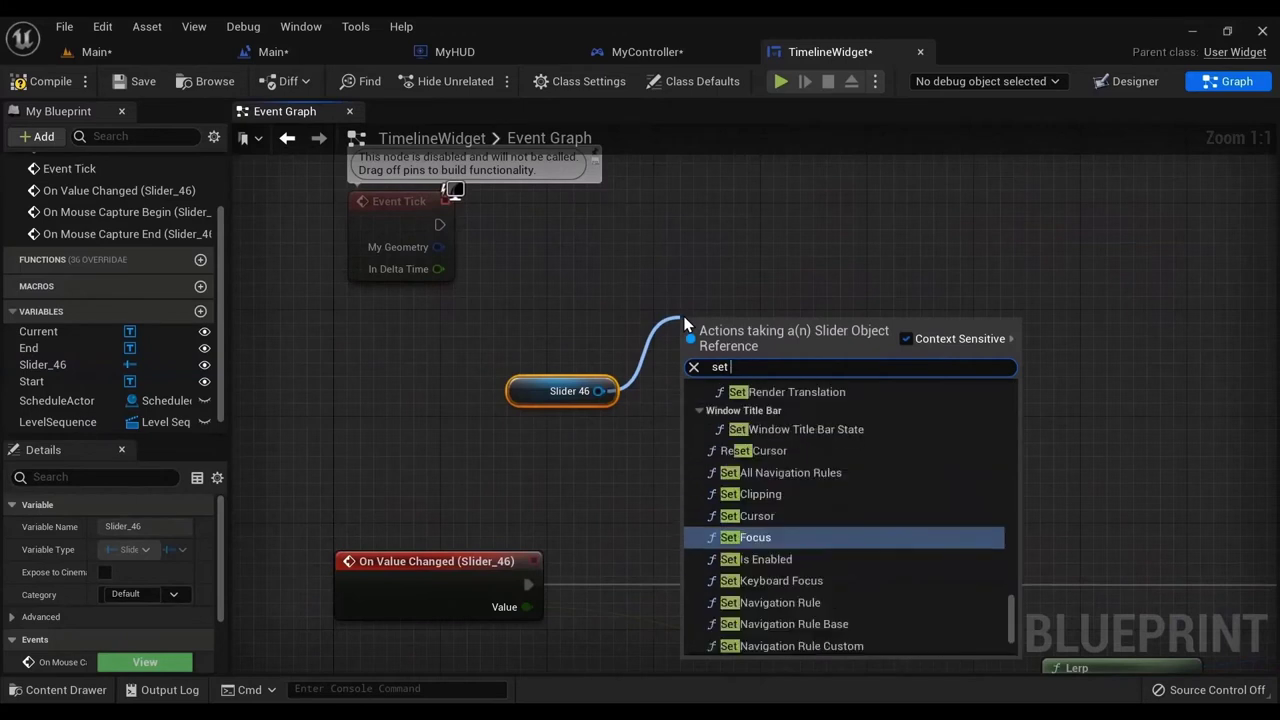
{"action": "type", "text": " value"}
{"action": "key", "text": "Return"}
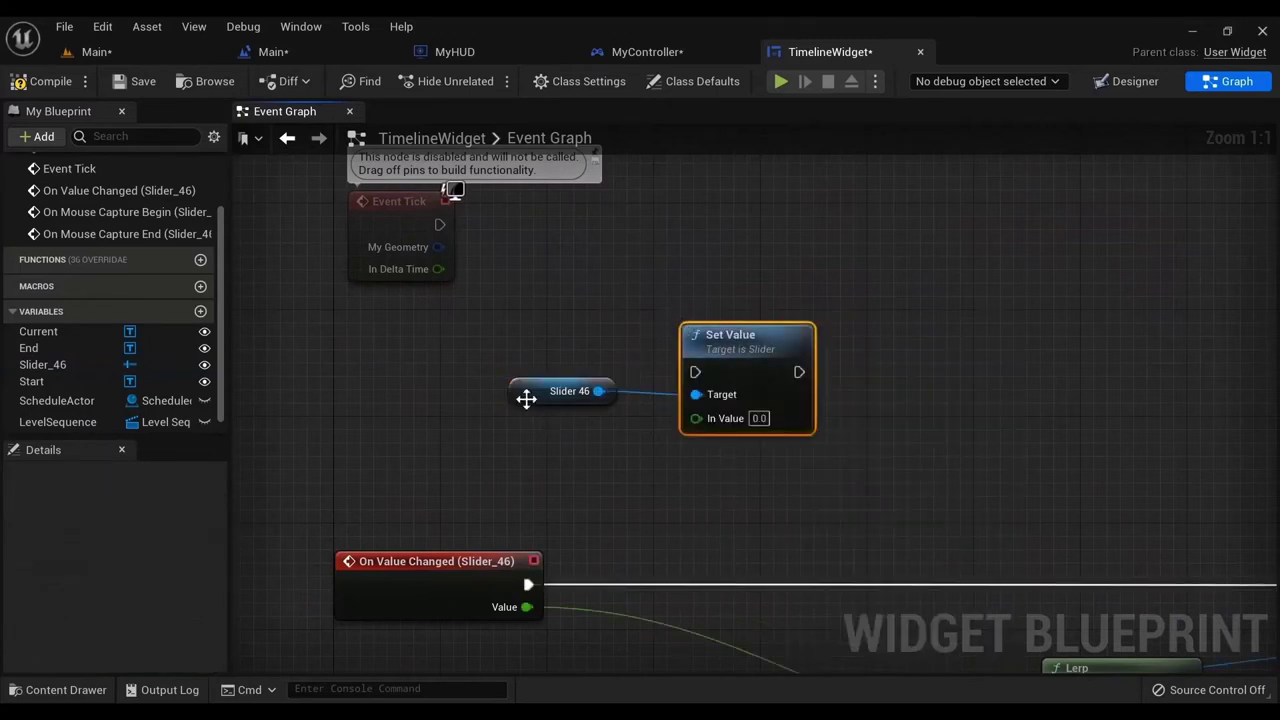
- Connect Event Tick's execution output to Set Value and spread out the Event Tick, Slider 46 and Set Value nodes
{"action": "left_click_drag", "start_coordinate": [526, 398], "coordinate": [378, 425]}
{"action": "left_click_drag", "start_coordinate": [712, 345], "coordinate": [738, 278]}
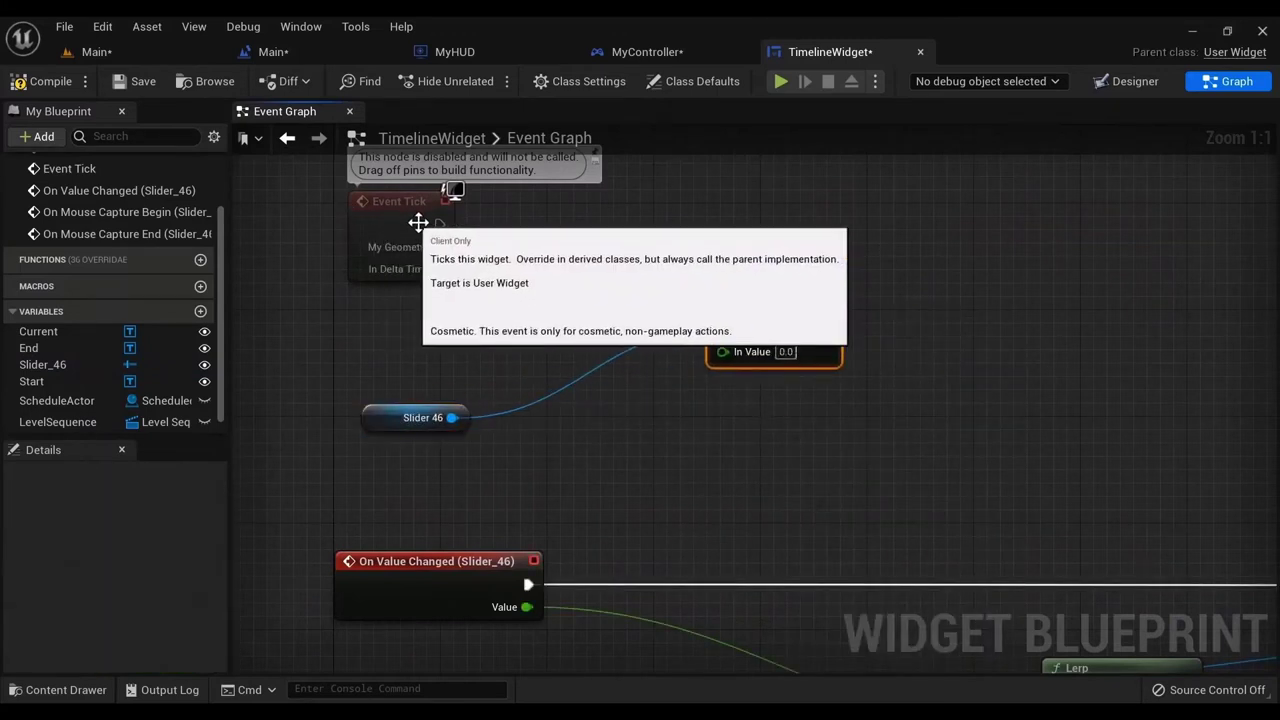
{"action": "left_click_drag", "start_coordinate": [438, 224], "coordinate": [441, 233]}
{"action": "left_click_drag", "start_coordinate": [748, 333], "coordinate": [724, 305]}
{"action": "left_click_drag", "start_coordinate": [760, 270], "coordinate": [851, 190]}
{"action": "right_click_drag", "start_coordinate": [526, 280], "coordinate": [780, 342]}
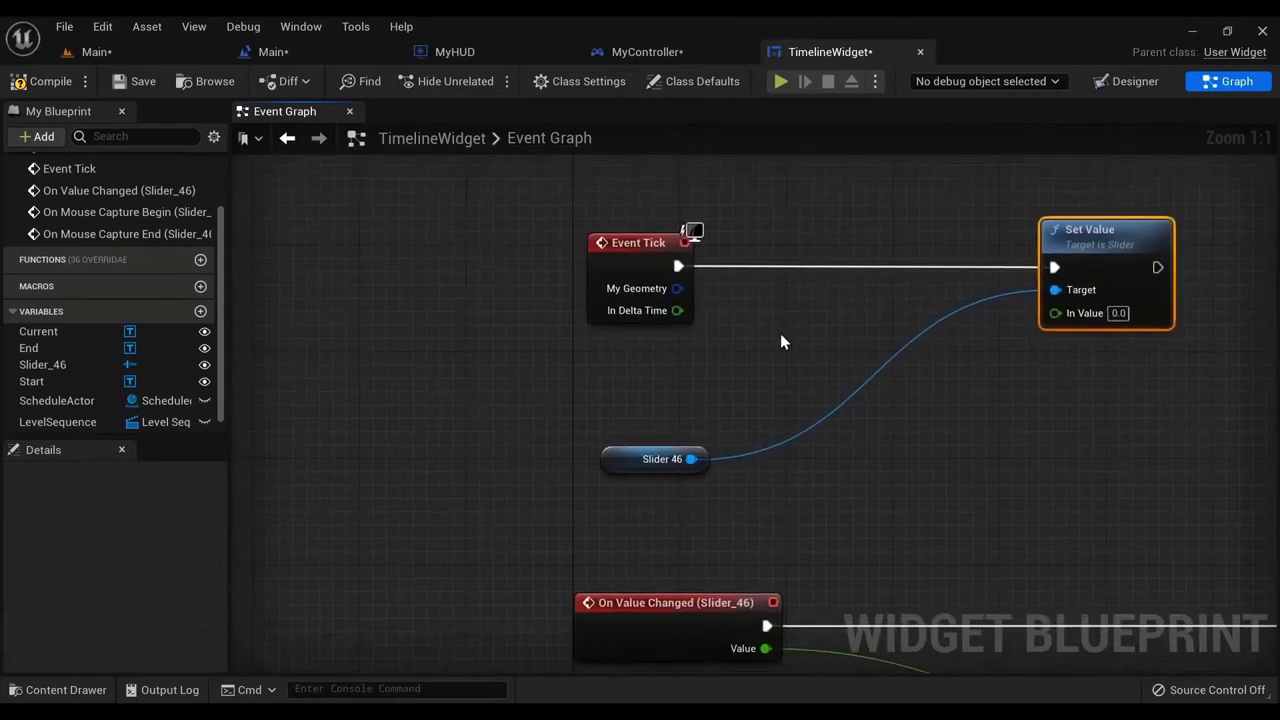
{"action": "left_click_drag", "start_coordinate": [622, 459], "coordinate": [822, 486]}
{"action": "left_click_drag", "start_coordinate": [640, 262], "coordinate": [490, 262]}
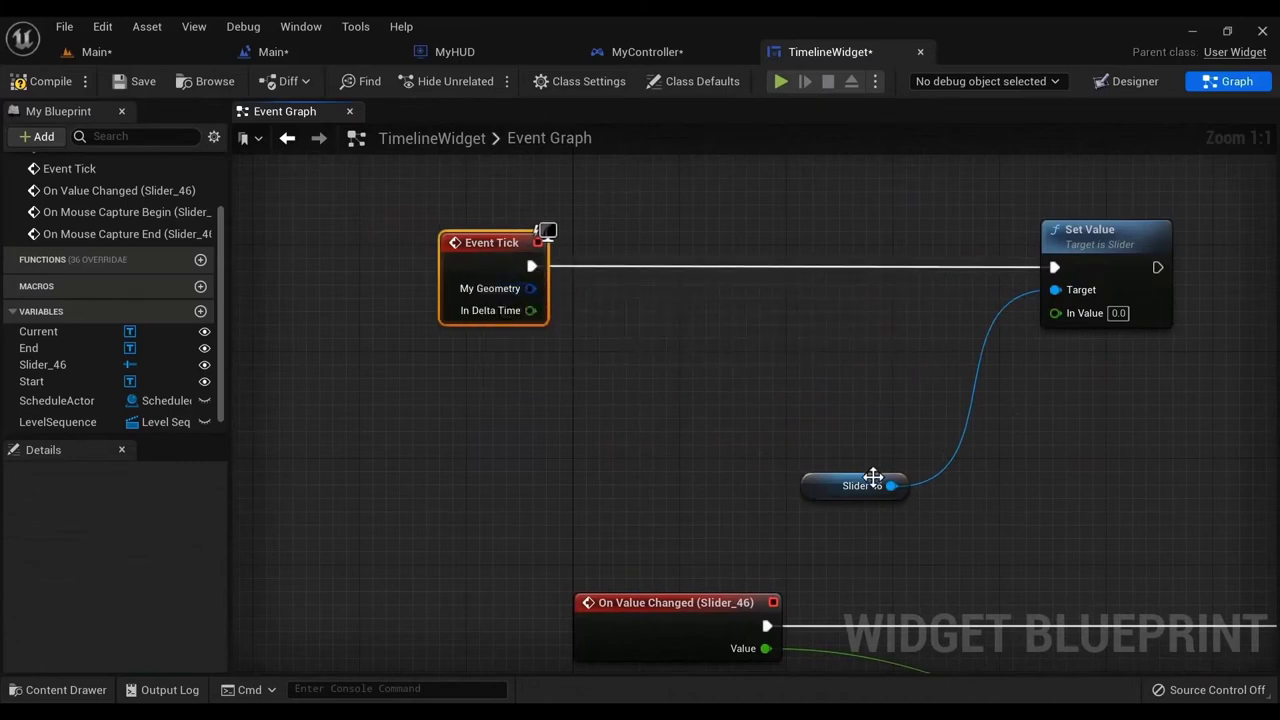
- Duplicate the Level Sequence, Sequence Player, Get Start Time, Get End Time and seconds conversion nodes, and place the copies below Event Tick
{"action": "right_click_drag", "start_coordinate": [1007, 403], "coordinate": [720, 263]}
{"action": "scroll", "coordinate": [732, 390], "scroll_direction": "down", "scroll_amount": 2}
{"action": "right_click_drag", "start_coordinate": [688, 516], "coordinate": [714, 370]}
{"action": "left_click_drag", "start_coordinate": [285, 396], "coordinate": [800, 436]}
{"action": "right_click_drag", "start_coordinate": [810, 348], "coordinate": [934, 548]}
{"action": "key", "text": "ctrl+c"}
{"action": "key", "text": "ctrl+v"}
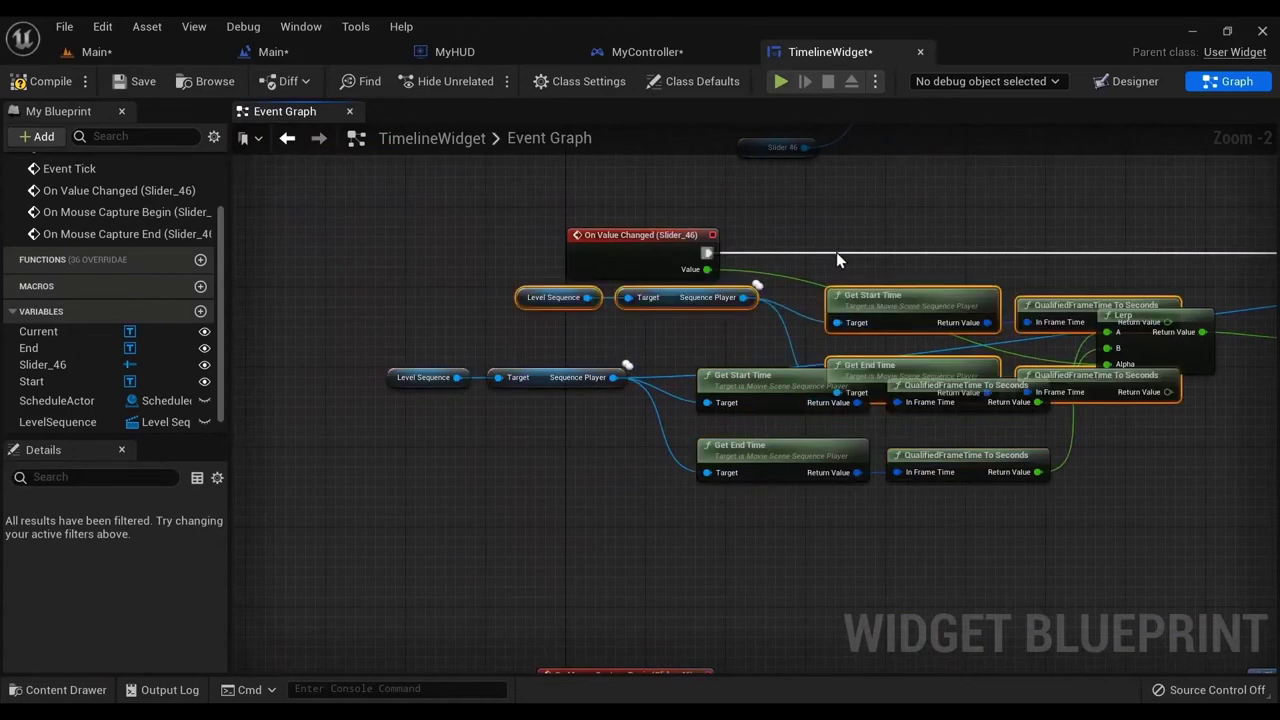
{"action": "right_click_drag", "start_coordinate": [836, 252], "coordinate": [836, 386]}
{"action": "left_click_drag", "start_coordinate": [897, 423], "coordinate": [622, 215]}
{"action": "right_click_drag", "start_coordinate": [847, 300], "coordinate": [837, 332]}
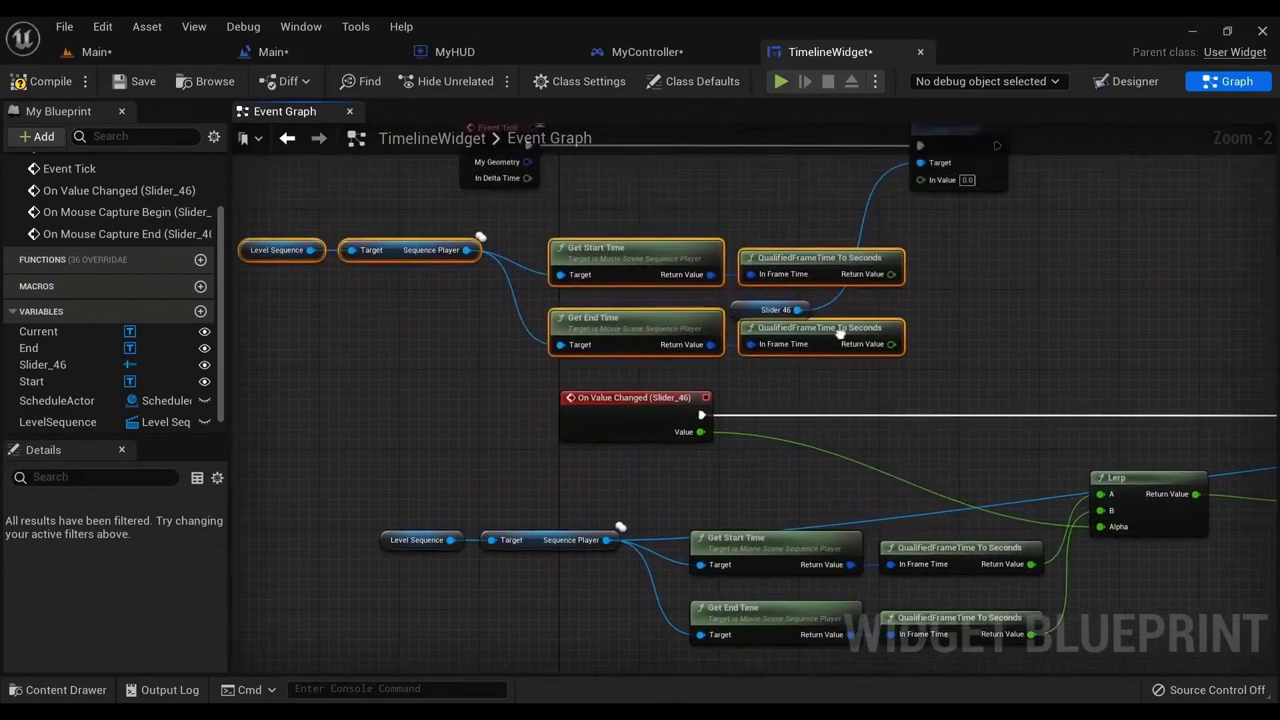
- Move the Slider 46 reference off the duplicated conversion nodes to just beside Set Value
{"action": "scroll", "coordinate": [837, 332], "scroll_direction": "up", "scroll_amount": 2}
{"action": "right_click_drag", "start_coordinate": [747, 339], "coordinate": [780, 496]}
{"action": "left_click", "coordinate": [760, 465]}
{"action": "left_click_drag", "start_coordinate": [760, 465], "coordinate": [810, 370]}
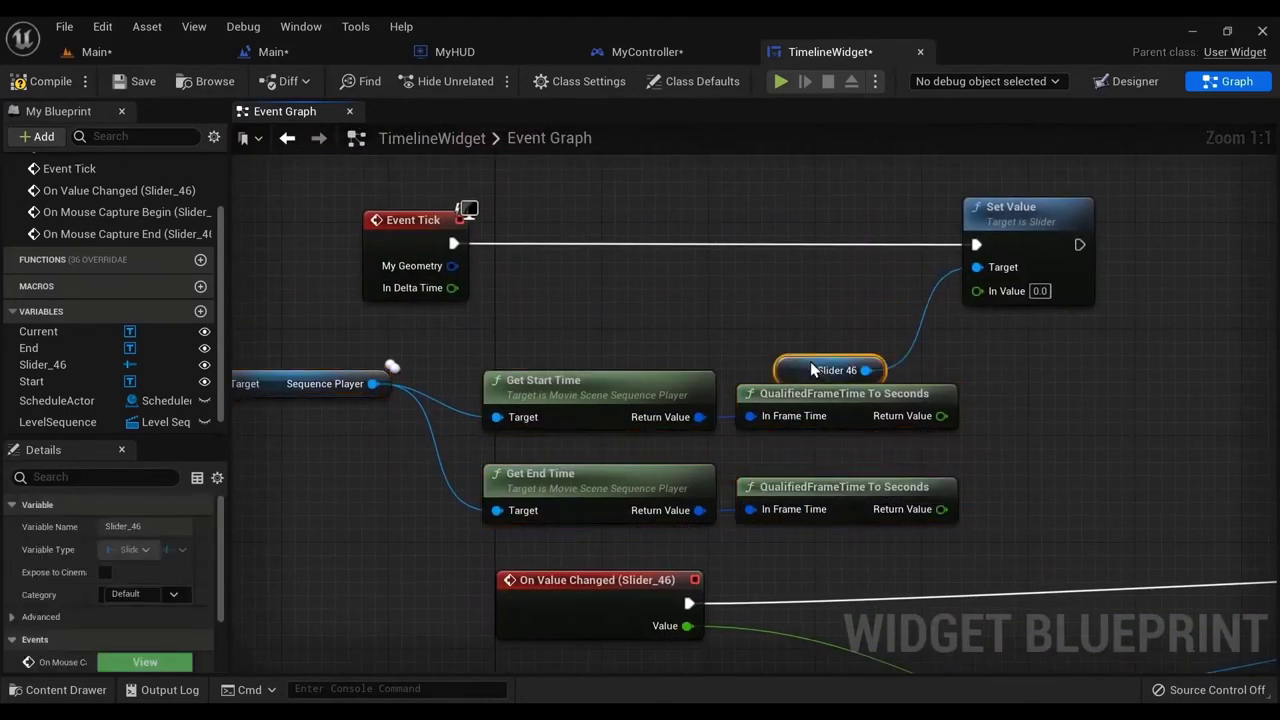
- Add a Get Current Time node from the duplicated Sequence Player and convert its Return Value with QualifiedFrameTime To Seconds
{"action": "left_click_drag", "start_coordinate": [375, 387], "coordinate": [483, 325]}
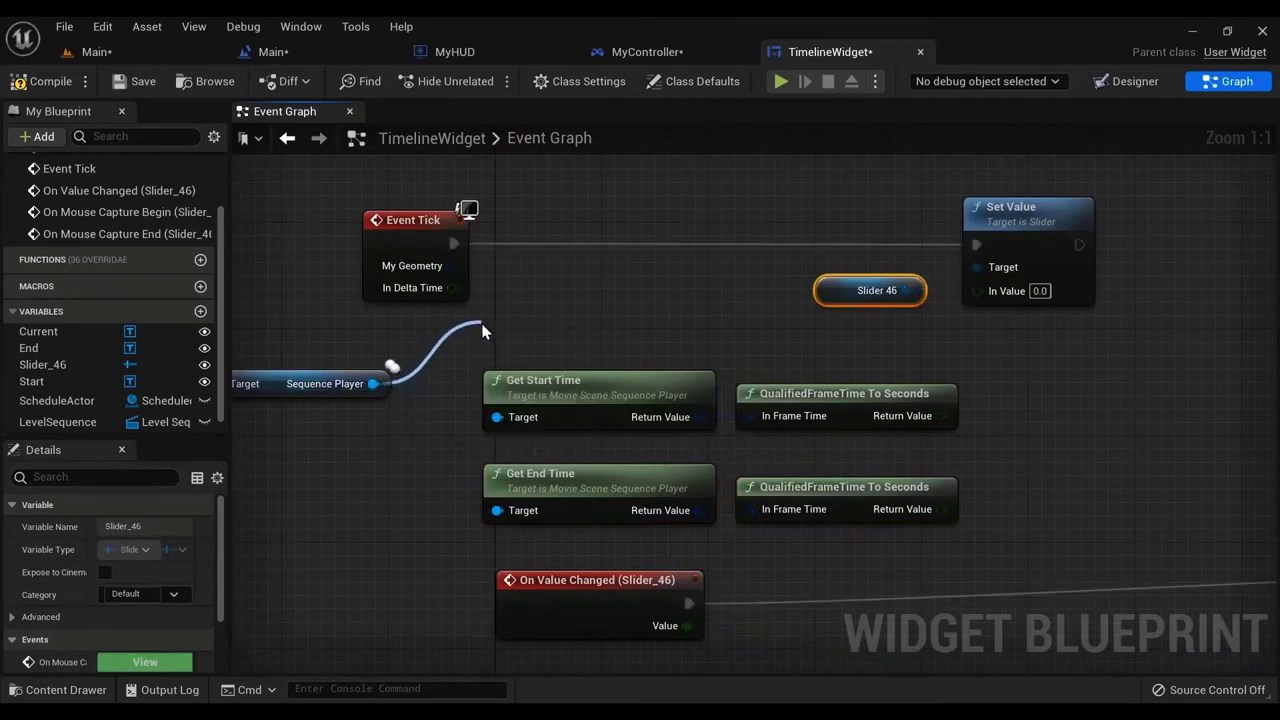
{"action": "type", "text": "current"}
{"action": "key", "text": "Return"}
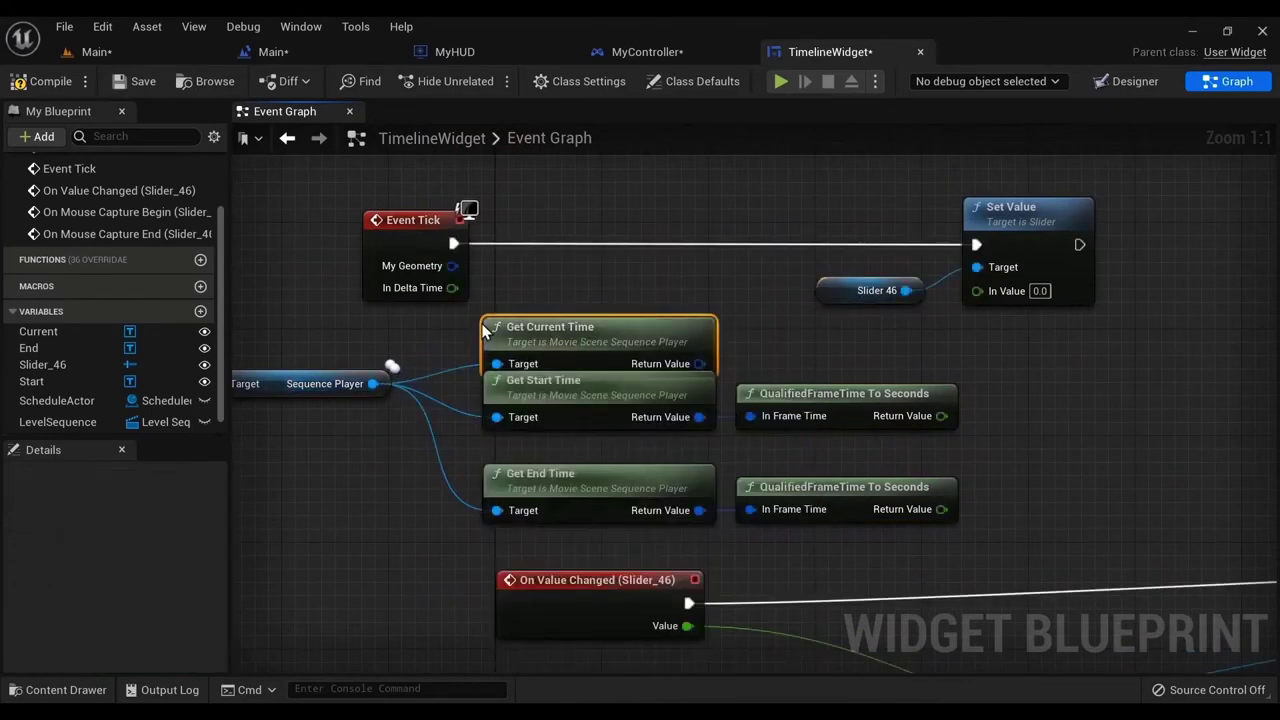
{"action": "left_click_drag", "start_coordinate": [514, 326], "coordinate": [514, 313]}
{"action": "left_click_drag", "start_coordinate": [699, 350], "coordinate": [786, 340]}
{"action": "type", "text": "second"}
{"action": "key", "text": "Return"}
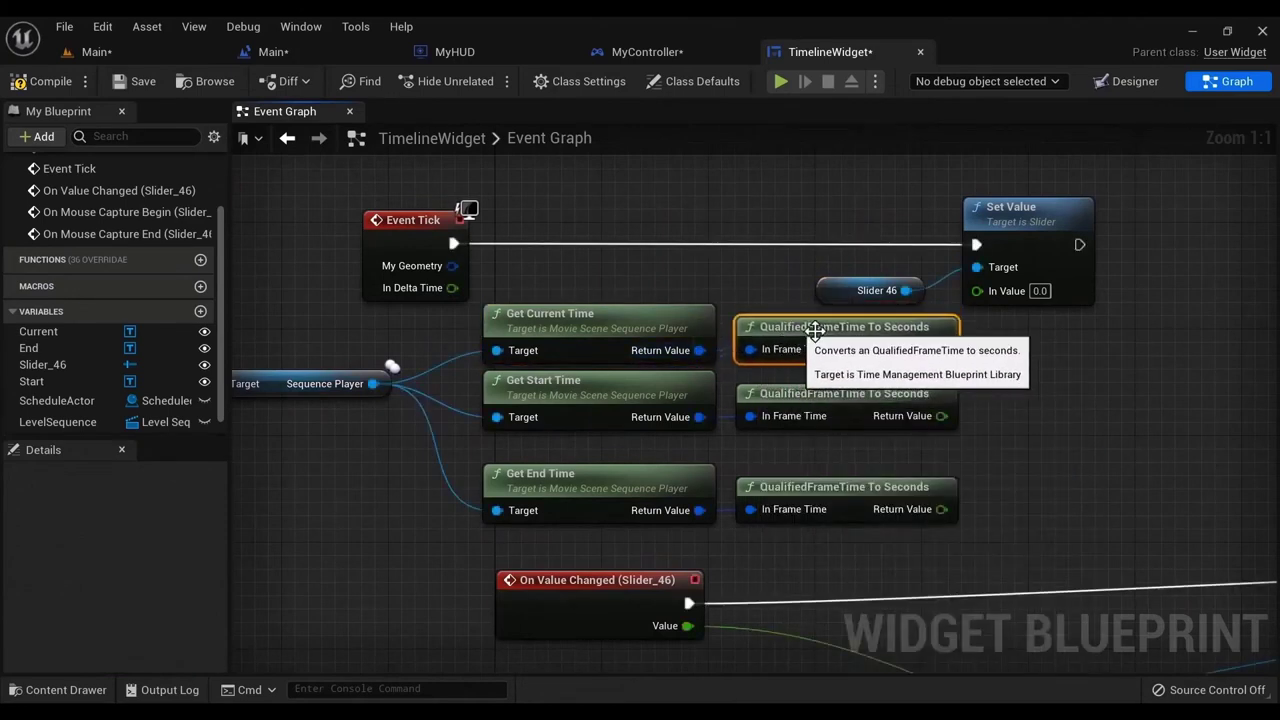
- Move Slider 46 and Set Value together further away from the seconds conversion nodes
{"action": "right_click_drag", "start_coordinate": [854, 217], "coordinate": [752, 279]}
{"action": "left_click_drag", "start_coordinate": [941, 325], "coordinate": [1203, 338]}
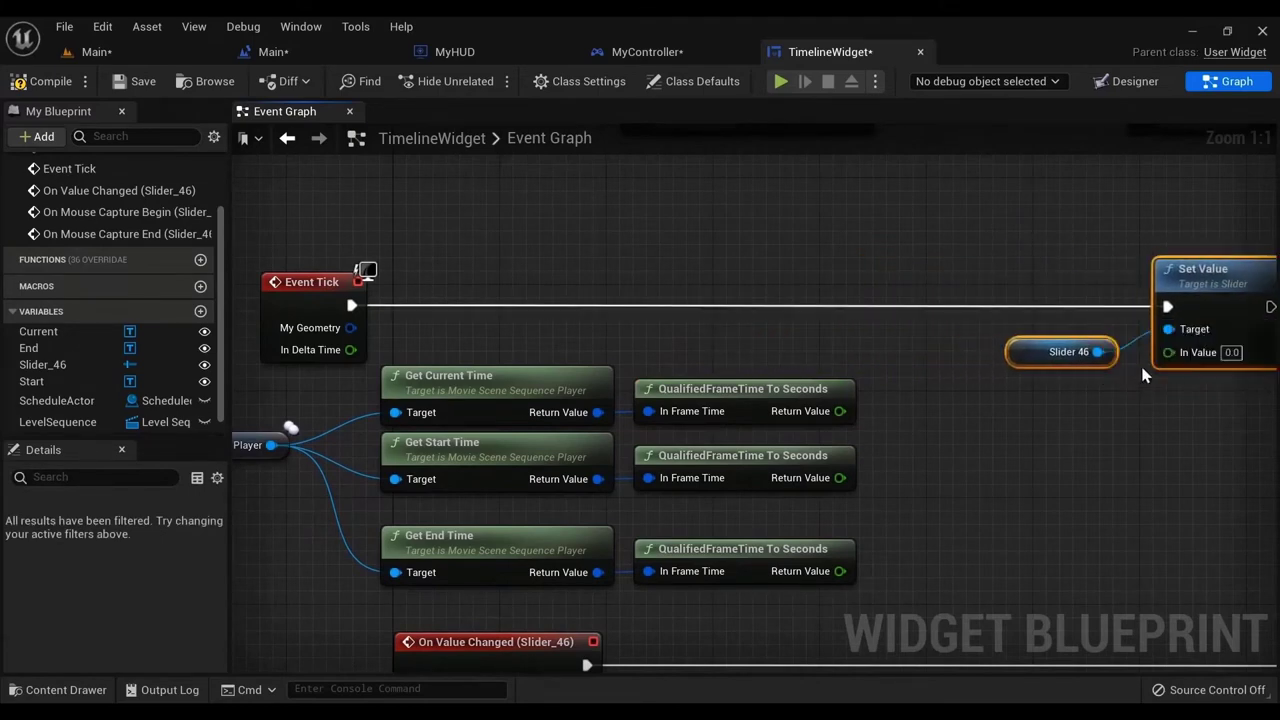
{"action": "right_click_drag", "start_coordinate": [1240, 300], "coordinate": [1063, 360]}
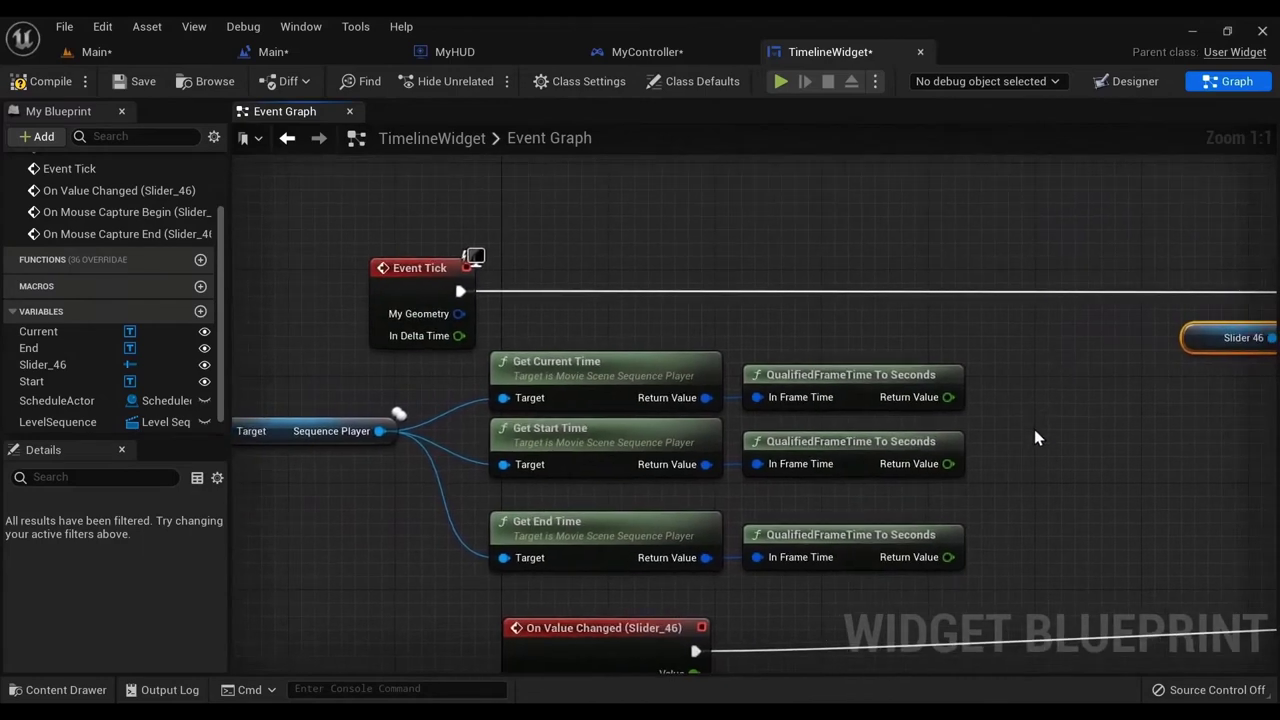
- Add a Subtract node that takes the end time in seconds minus the start time in seconds
{"action": "right_click", "coordinate": [1035, 430]}
{"action": "type", "text": "subtra"}
{"action": "key", "text": "Return"}
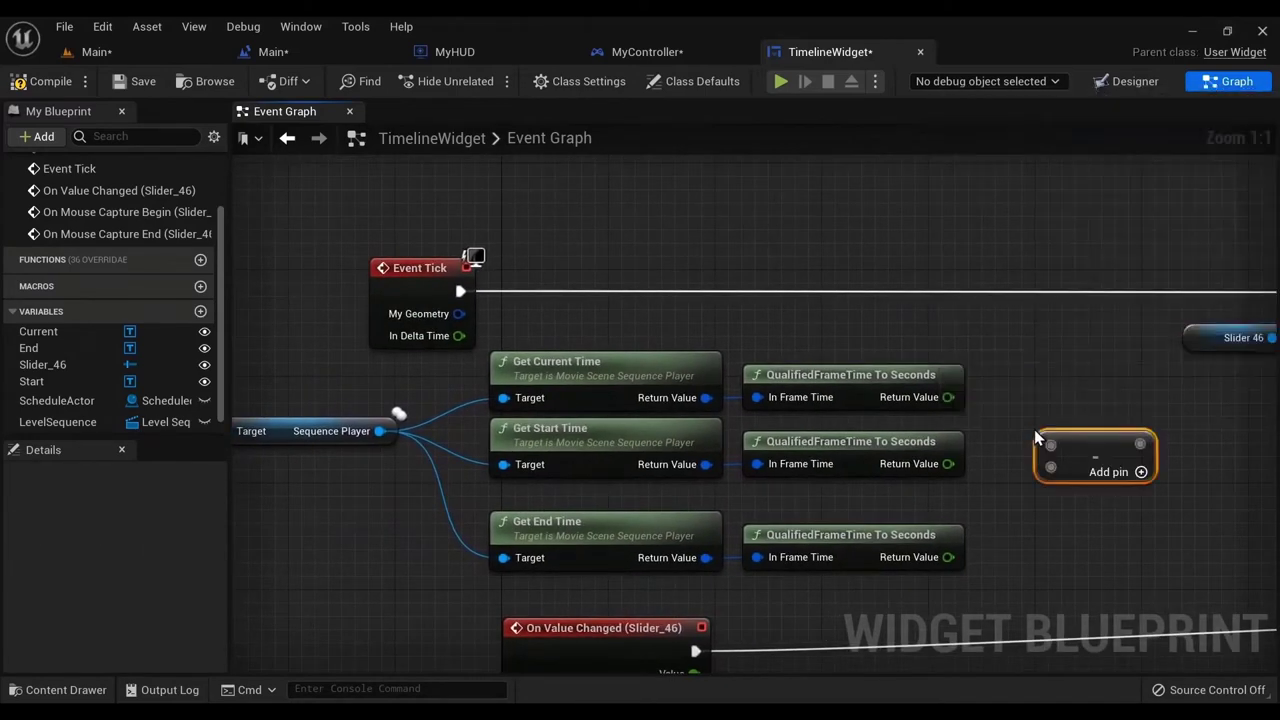
{"action": "right_click_drag", "start_coordinate": [1019, 465], "coordinate": [921, 433]}
{"action": "left_click_drag", "start_coordinate": [987, 426], "coordinate": [975, 478]}
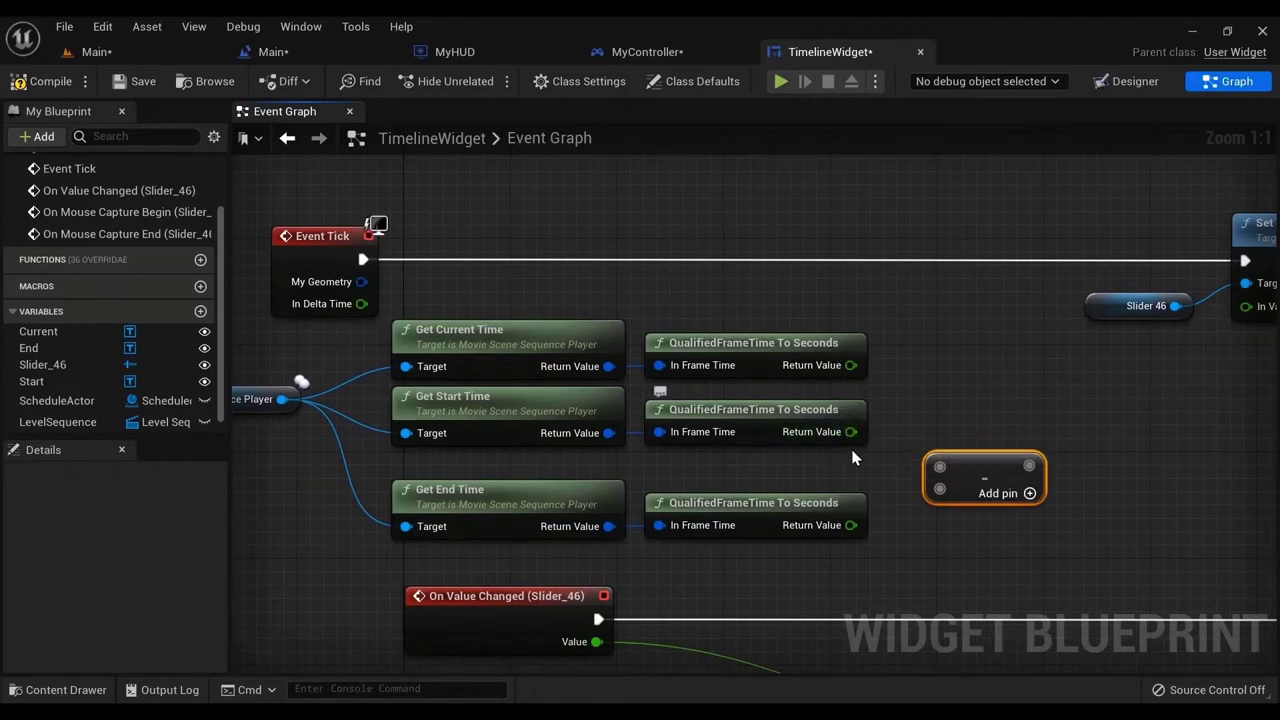
{"action": "left_click_drag", "start_coordinate": [851, 432], "coordinate": [939, 490]}
{"action": "left_click_drag", "start_coordinate": [851, 525], "coordinate": [939, 466]}
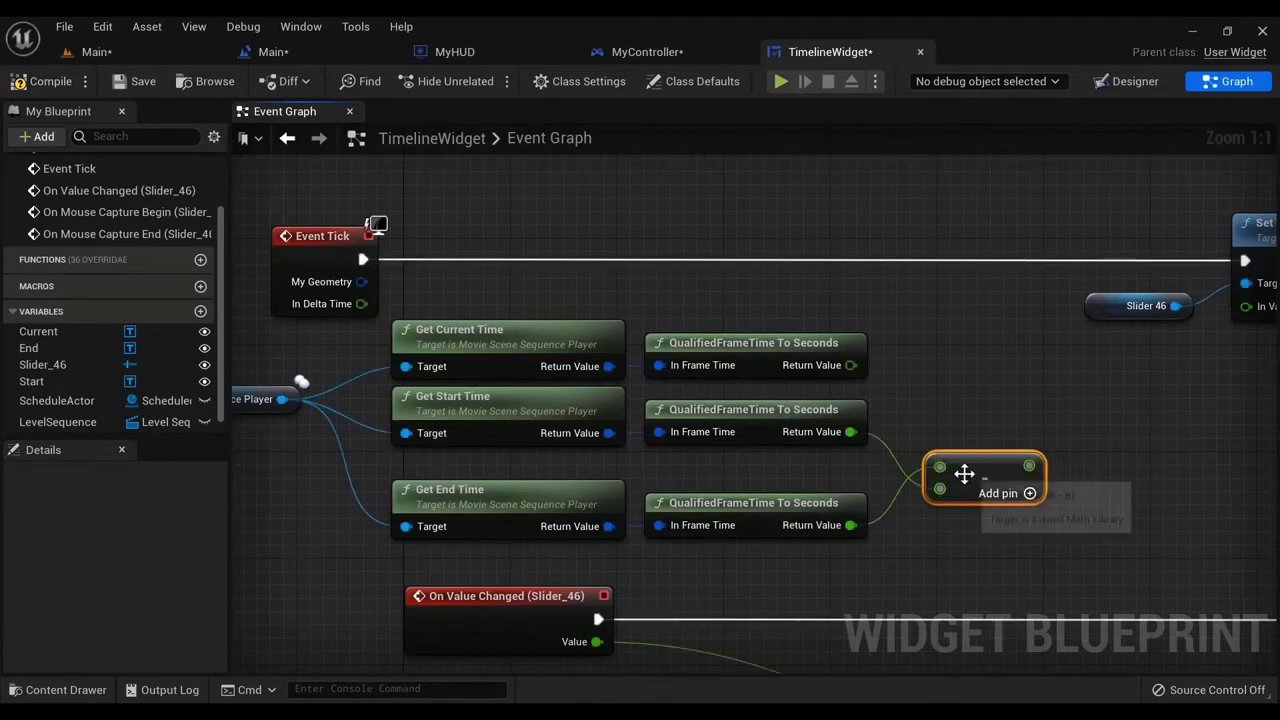
- Place a second Subtract node above the first and wire it as current time minus start time in seconds
{"action": "left_click_drag", "start_coordinate": [1076, 531], "coordinate": [979, 393]}
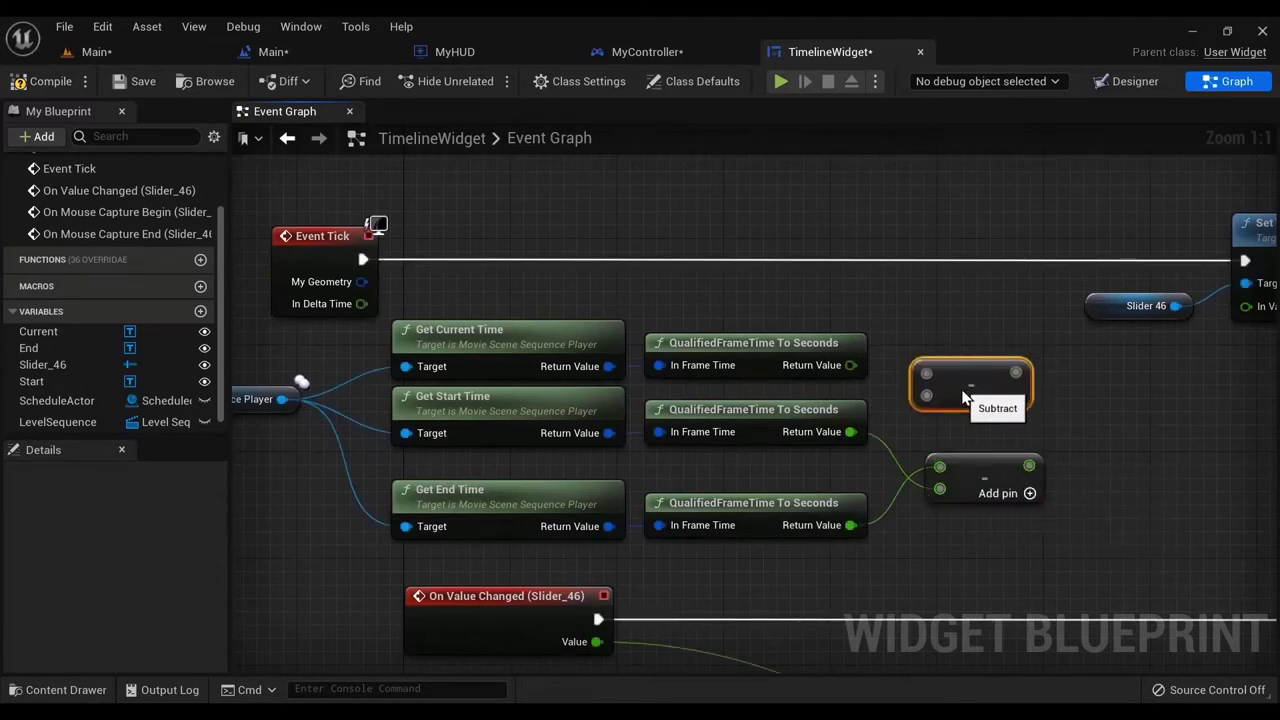
{"action": "left_click_drag", "start_coordinate": [851, 365], "coordinate": [927, 372]}
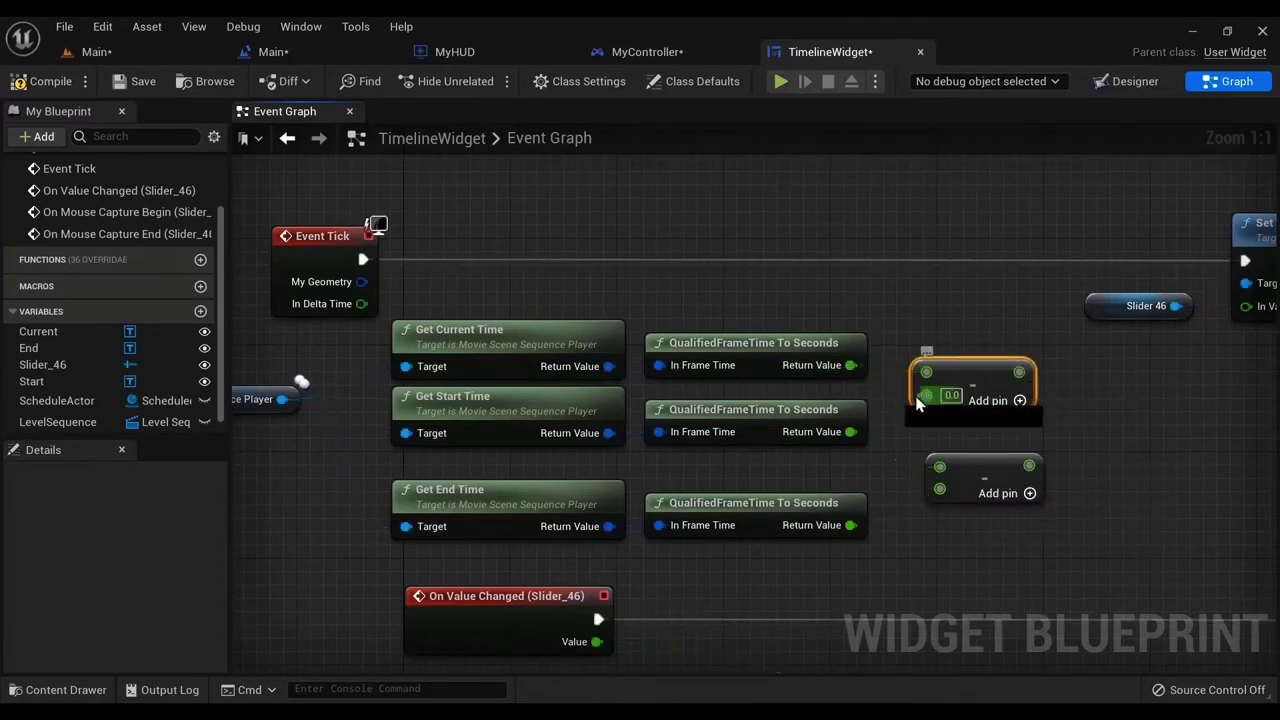
{"action": "left_click_drag", "start_coordinate": [851, 435], "coordinate": [851, 433]}
{"action": "right_click_drag", "start_coordinate": [984, 421], "coordinate": [810, 488]}
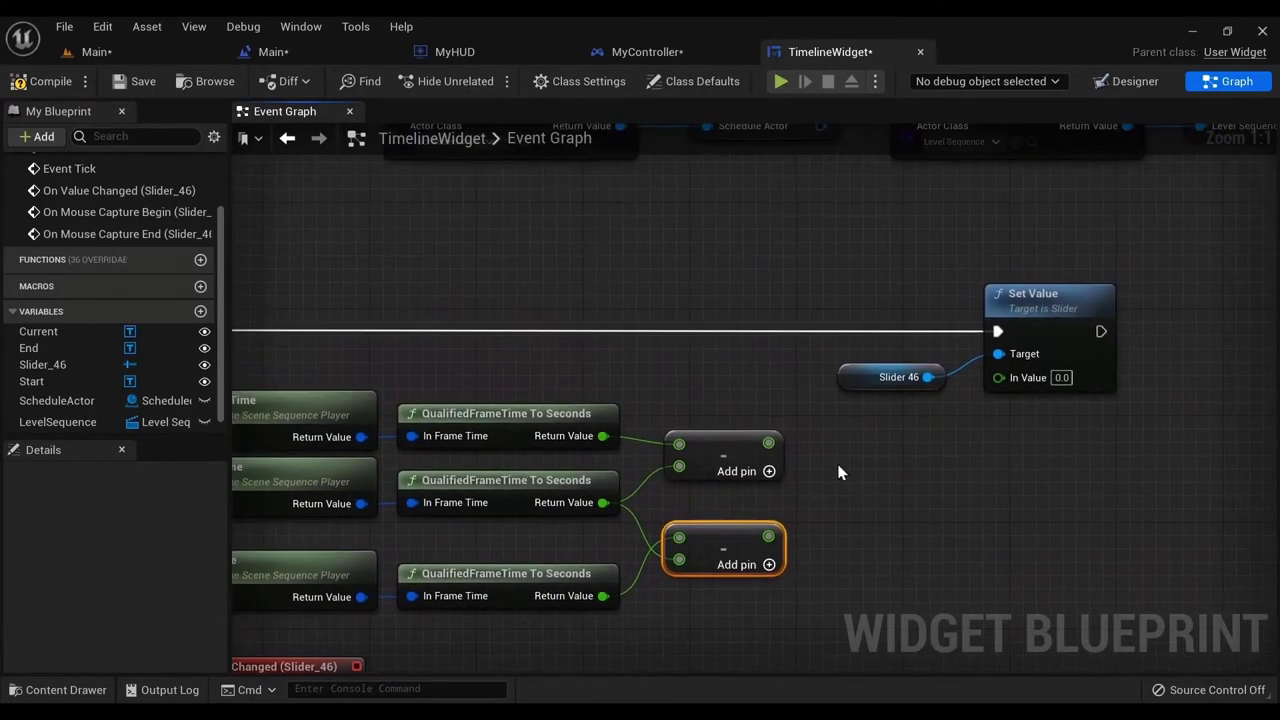
- Add a Divide node that divides the current-minus-start result by the end-minus-start result, and connect its output to Set Value's In Value
{"action": "right_click", "coordinate": [840, 468]}
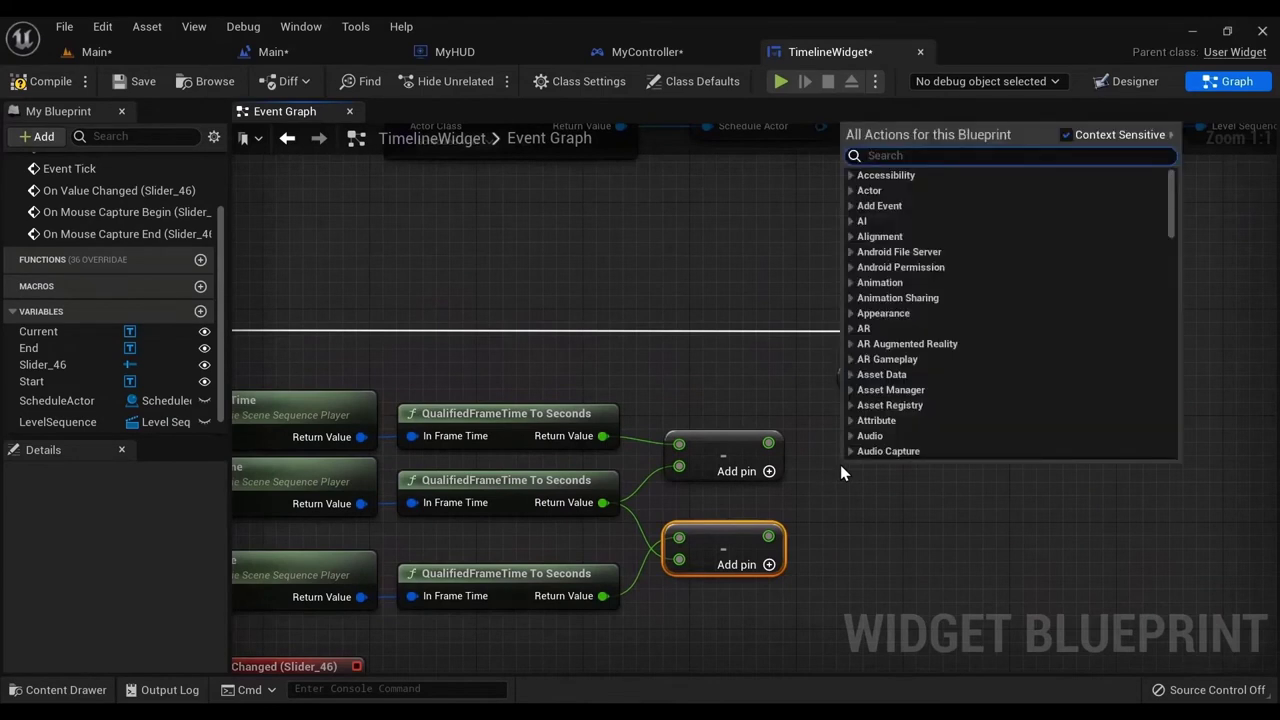
{"action": "type", "text": "divide"}
{"action": "key", "text": "Return"}
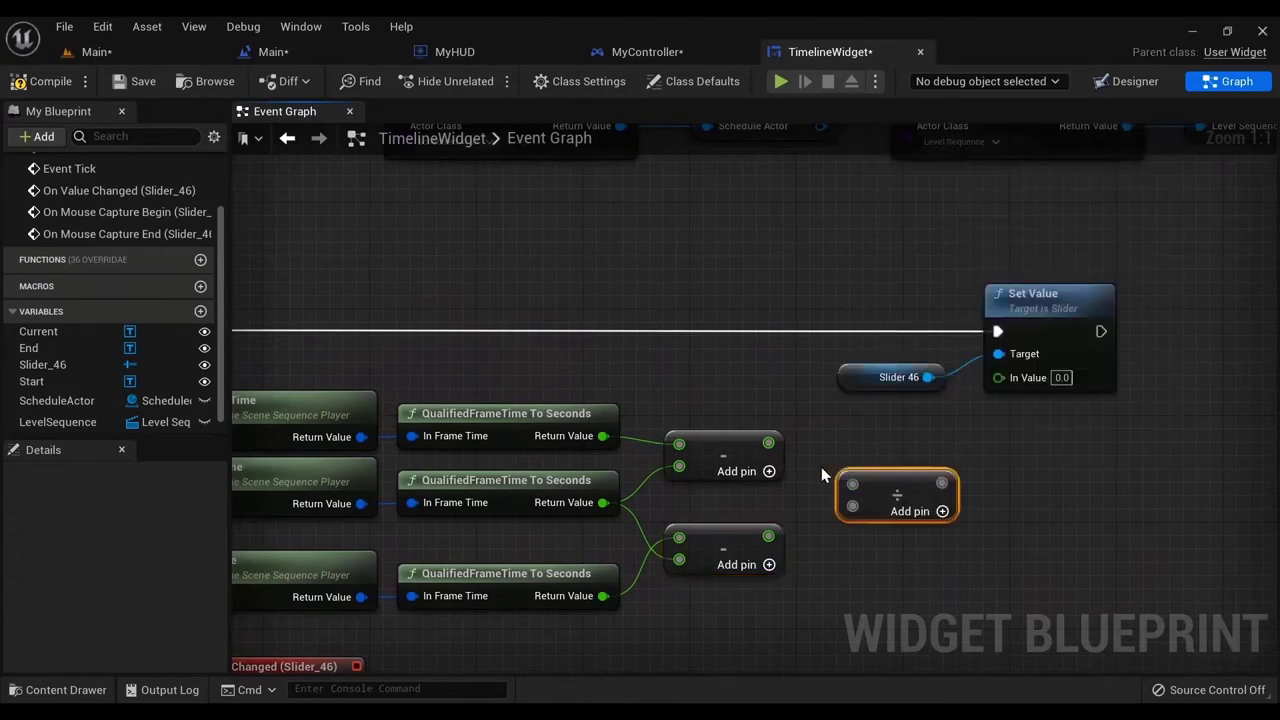
{"action": "left_click_drag", "start_coordinate": [858, 494], "coordinate": [850, 488]}
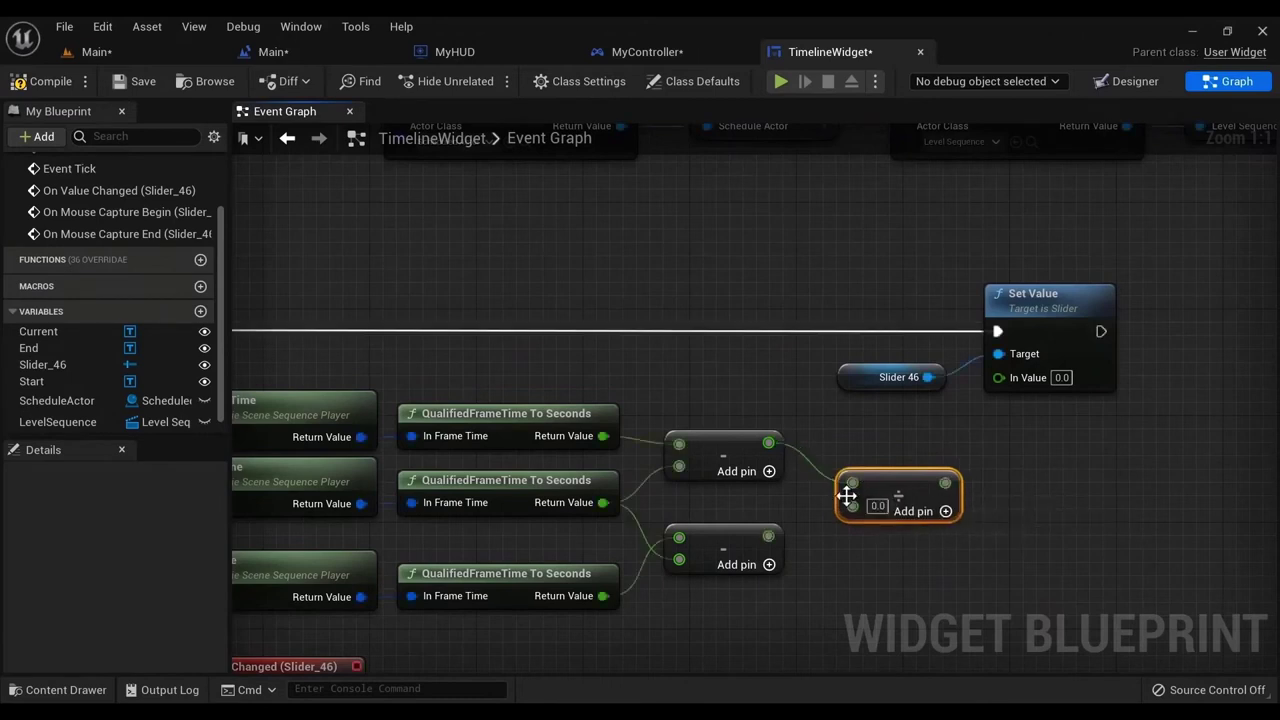
{"action": "left_click_drag", "start_coordinate": [768, 537], "coordinate": [787, 538]}
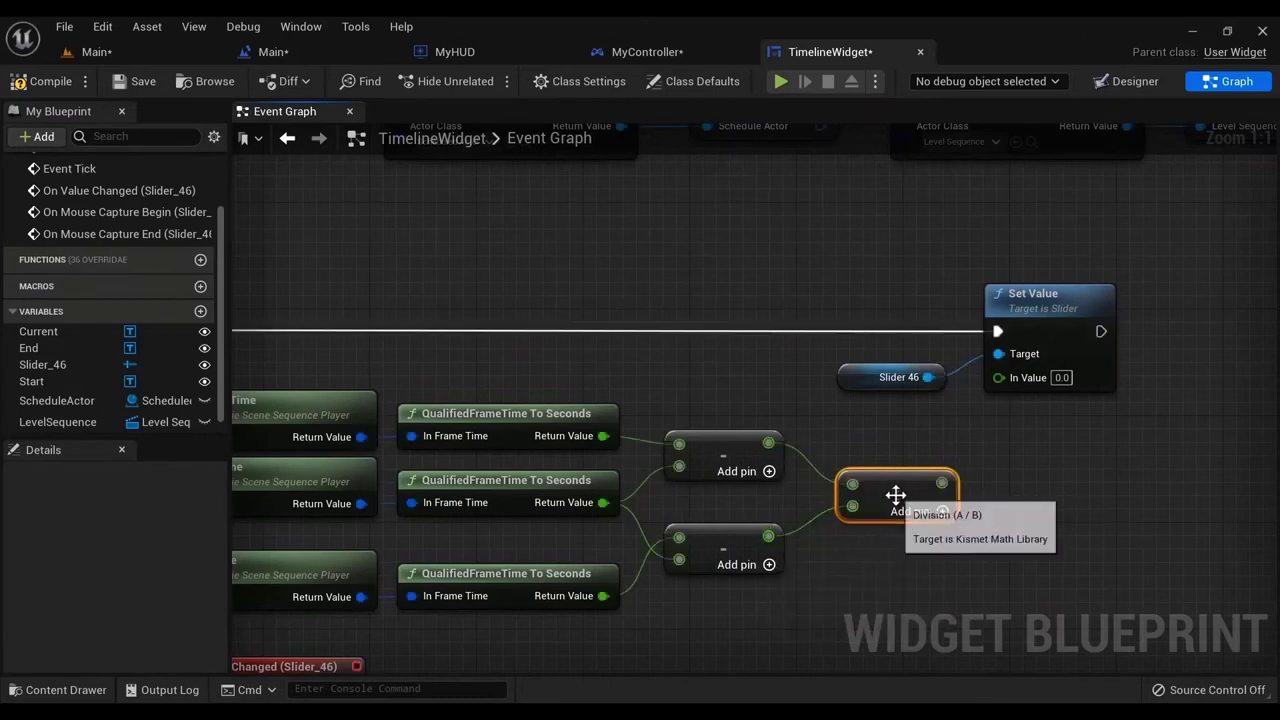
{"action": "left_click_drag", "start_coordinate": [895, 494], "coordinate": [868, 505]}
{"action": "right_click_drag", "start_coordinate": [901, 456], "coordinate": [969, 493]}
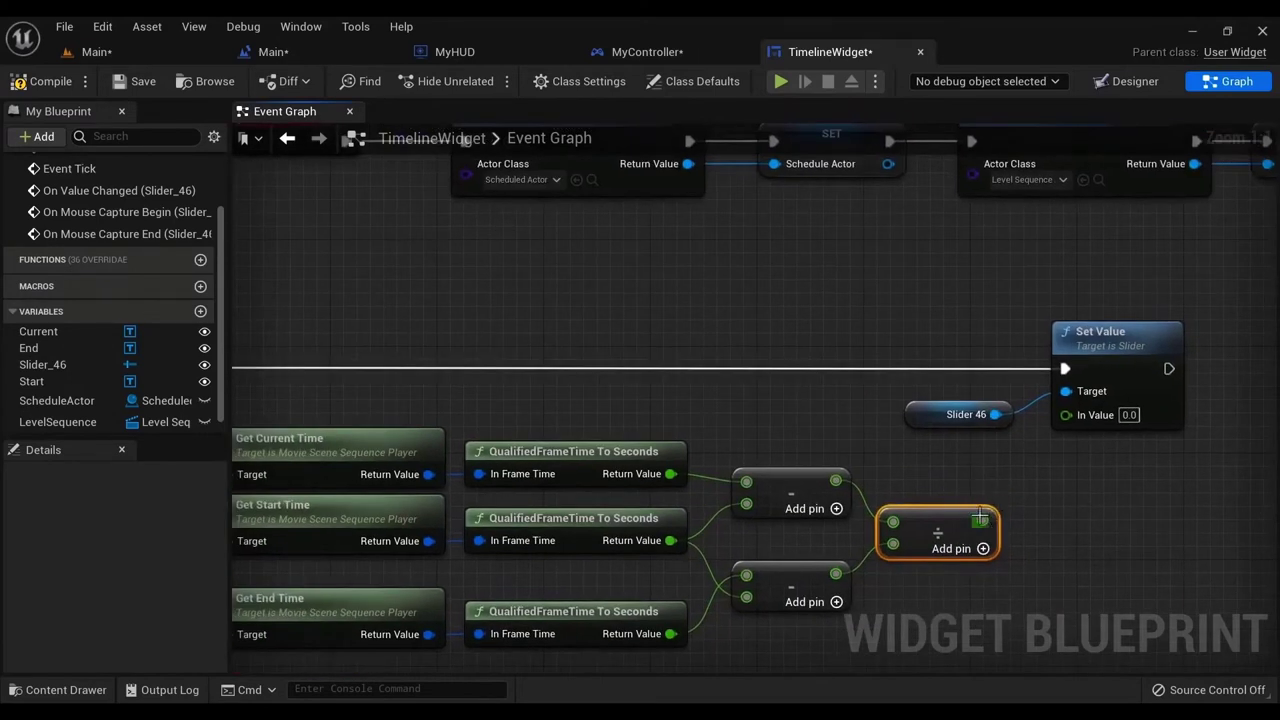
{"action": "left_click_drag", "start_coordinate": [981, 519], "coordinate": [1075, 420]}
- Move the whole Event Tick node group to the empty graph area to the right of the other event chains
{"action": "scroll", "coordinate": [872, 457], "scroll_direction": "down", "scroll_amount": 2}
{"action": "right_click_drag", "start_coordinate": [872, 457], "coordinate": [922, 333]}
{"action": "scroll", "coordinate": [357, 305], "scroll_direction": "down", "scroll_amount": 1}
{"action": "right_click_drag", "start_coordinate": [357, 305], "coordinate": [423, 280]}
{"action": "left_click_drag", "start_coordinate": [297, 251], "coordinate": [1156, 457]}
{"action": "scroll", "coordinate": [1124, 437], "scroll_direction": "down", "scroll_amount": 4}
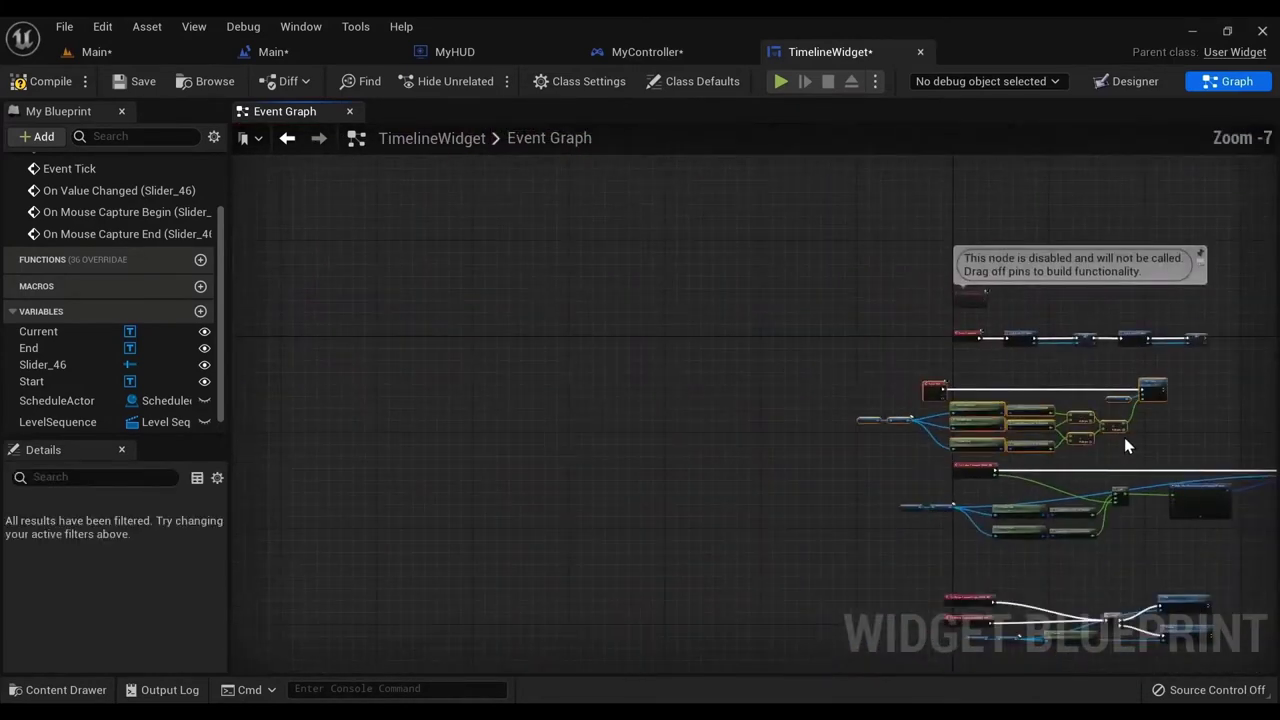
{"action": "right_click_drag", "start_coordinate": [1124, 437], "coordinate": [652, 438]}
{"action": "left_click_drag", "start_coordinate": [652, 438], "coordinate": [1114, 306]}
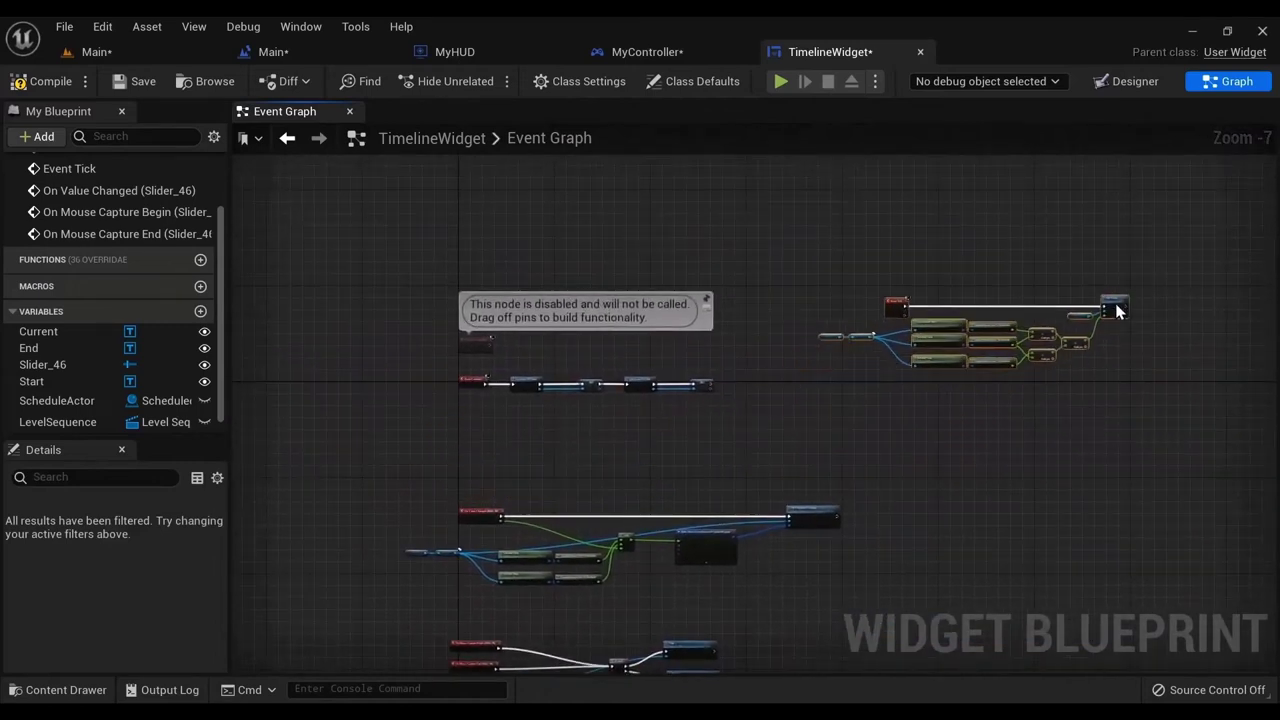
- Add a Sequence node after Set Value's execution output and straighten the connection between them
{"action": "scroll", "coordinate": [1100, 340], "scroll_direction": "up", "scroll_amount": 2}
{"action": "right_click_drag", "start_coordinate": [1080, 380], "coordinate": [766, 480]}
{"action": "scroll", "coordinate": [750, 455], "scroll_direction": "up", "scroll_amount": 4}
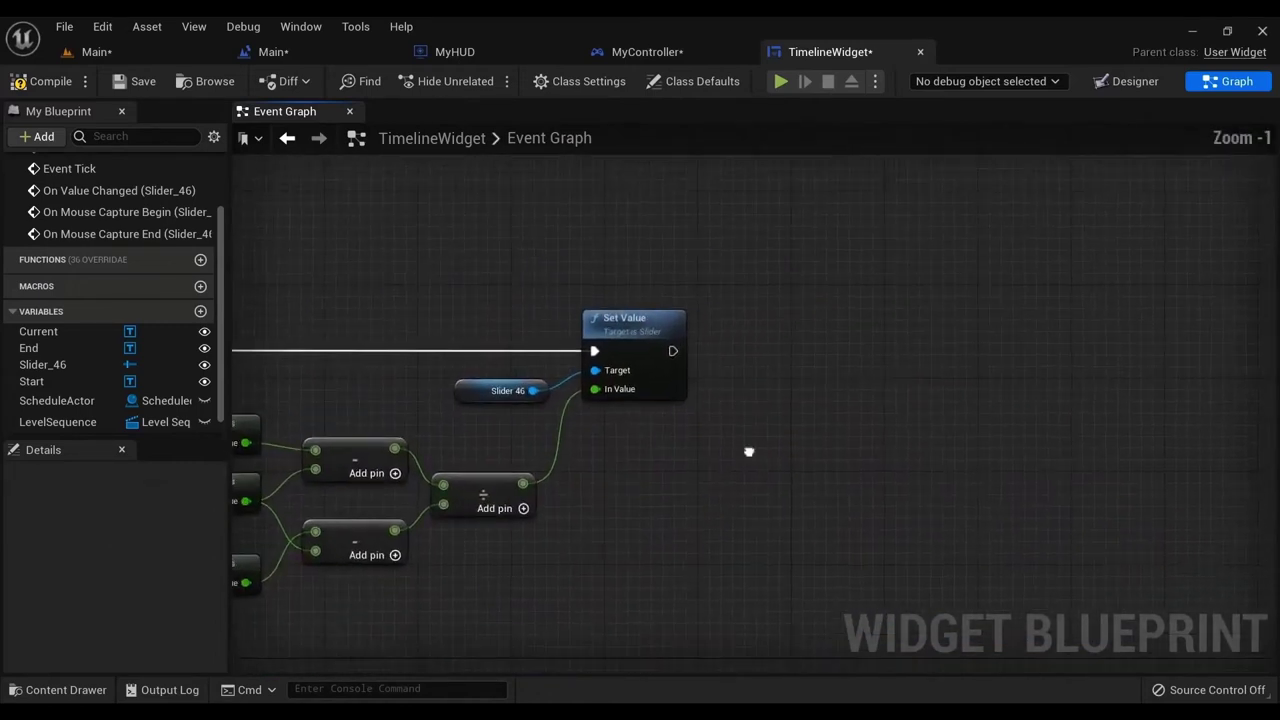
{"action": "type", "text": "seque"}
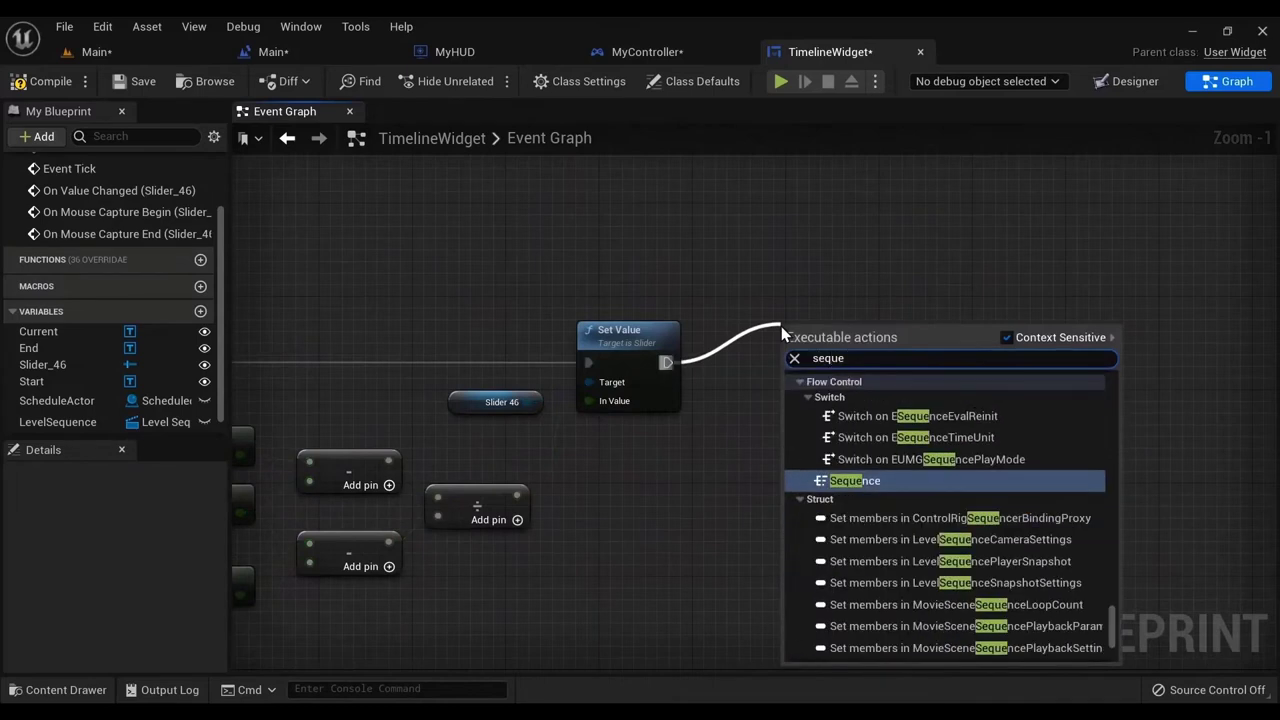
{"action": "key", "text": "Return"}
{"action": "key", "text": "q"}
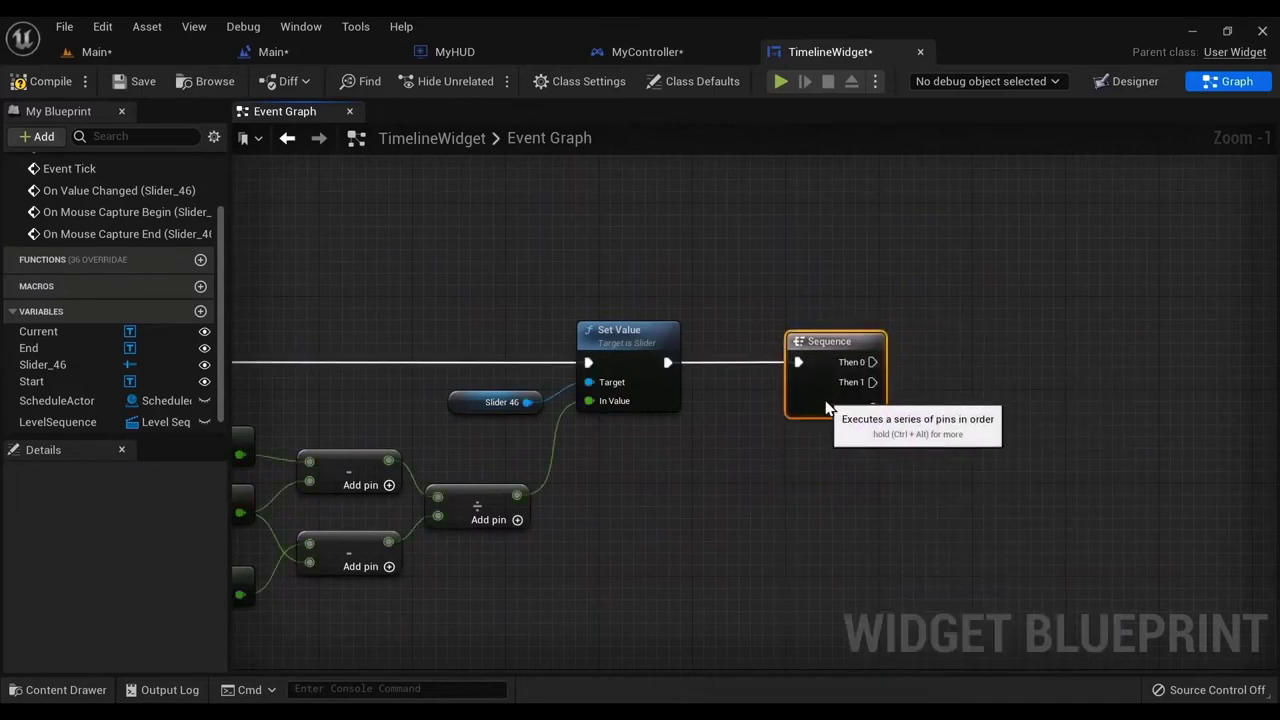
- Place a getter for the ScheduleActor variable below the Sequence node
{"action": "right_click_drag", "start_coordinate": [935, 400], "coordinate": [677, 415]}
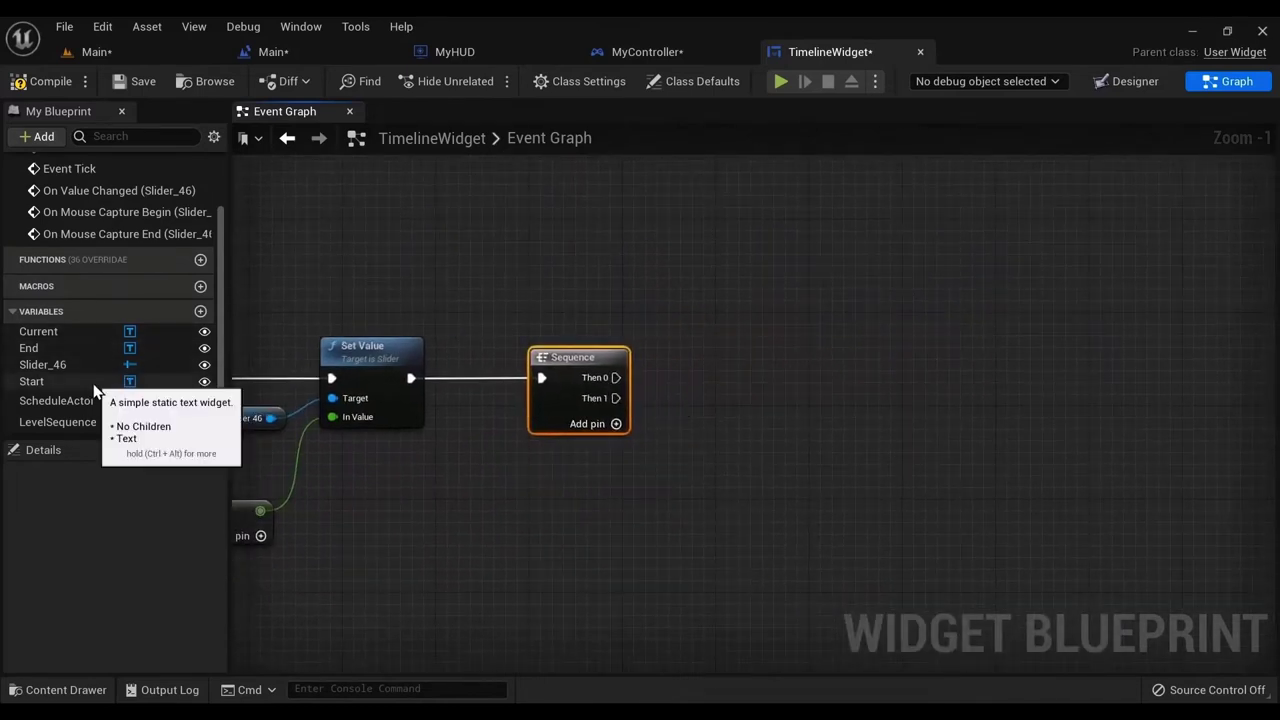
{"action": "right_click_drag", "start_coordinate": [514, 498], "coordinate": [860, 390]}
{"action": "scroll", "coordinate": [480, 437], "scroll_direction": "down", "scroll_amount": 2}
{"action": "right_click_drag", "start_coordinate": [457, 440], "coordinate": [750, 409]}
{"action": "scroll", "coordinate": [410, 436], "scroll_direction": "up", "scroll_amount": 2}
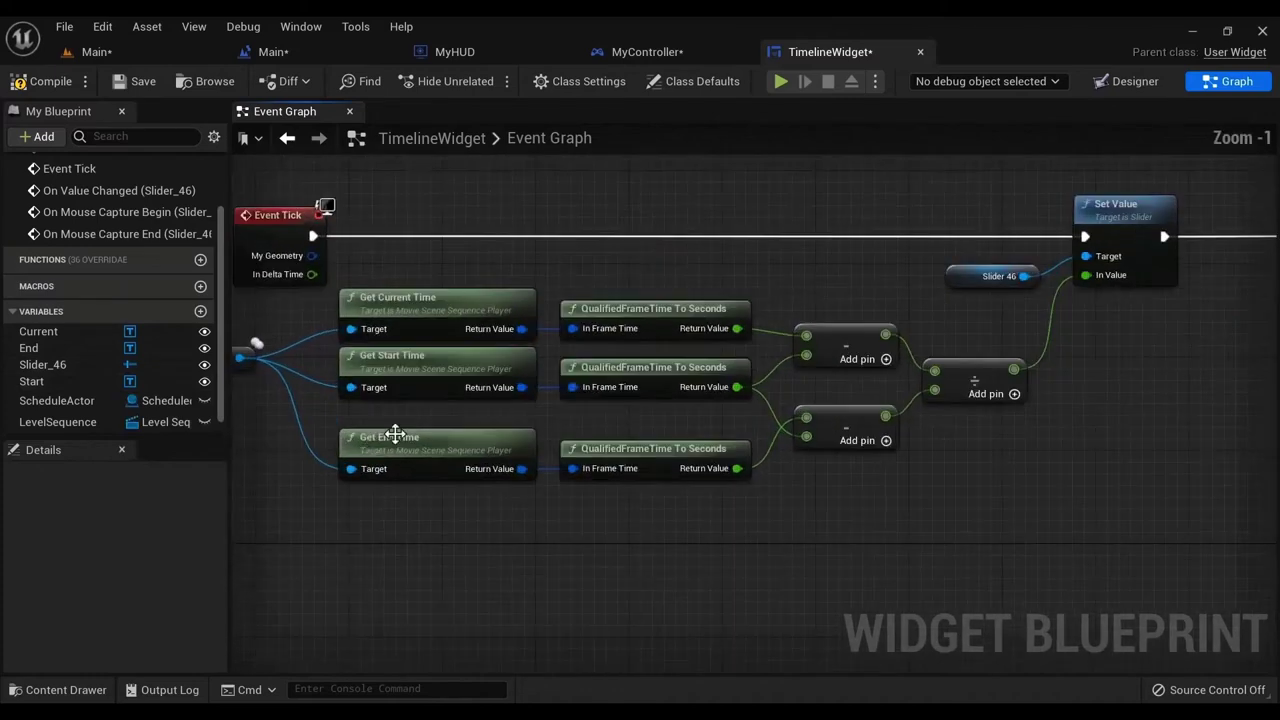
{"action": "right_click_drag", "start_coordinate": [394, 434], "coordinate": [627, 442]}
{"action": "scroll", "coordinate": [395, 428], "scroll_direction": "down", "scroll_amount": 3}
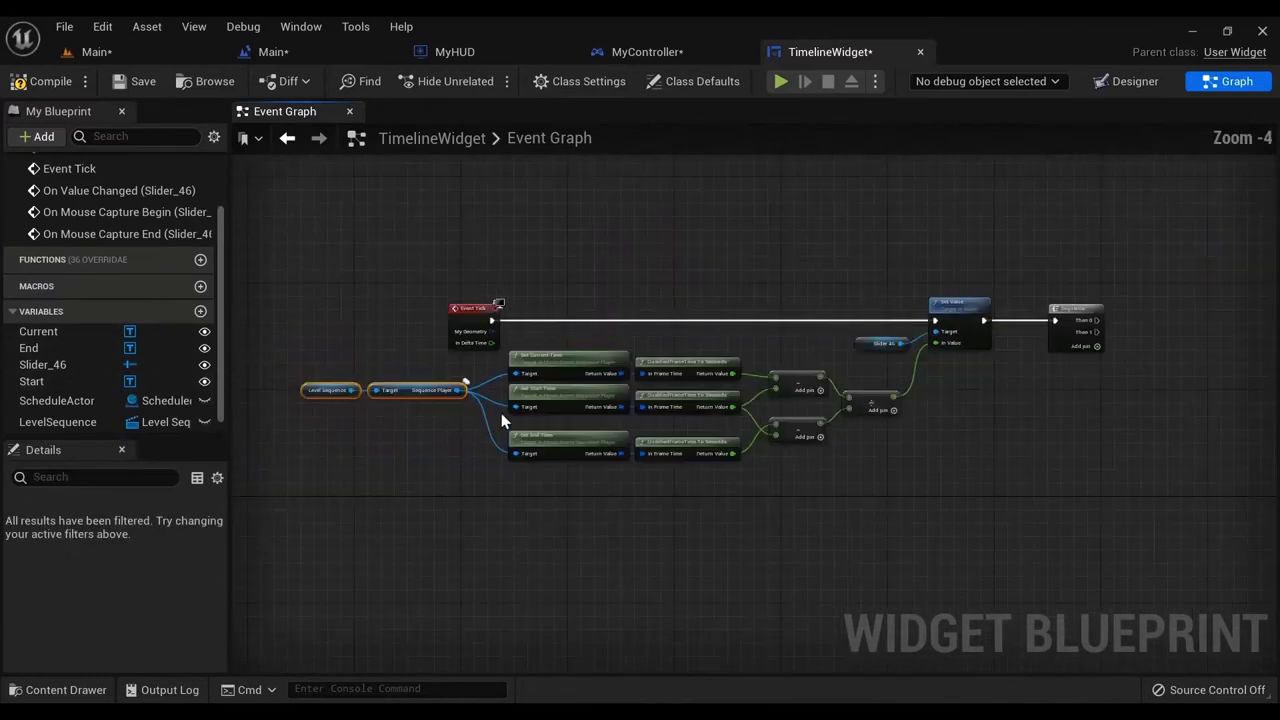
{"action": "right_click_drag", "start_coordinate": [985, 423], "coordinate": [833, 477]}
{"action": "right_click_drag", "start_coordinate": [903, 443], "coordinate": [696, 434]}
{"action": "scroll", "coordinate": [726, 466], "scroll_direction": "up", "scroll_amount": 4}
{"action": "left_click_drag", "start_coordinate": [57, 400], "coordinate": [511, 431]}
{"action": "left_click", "coordinate": [525, 443]}
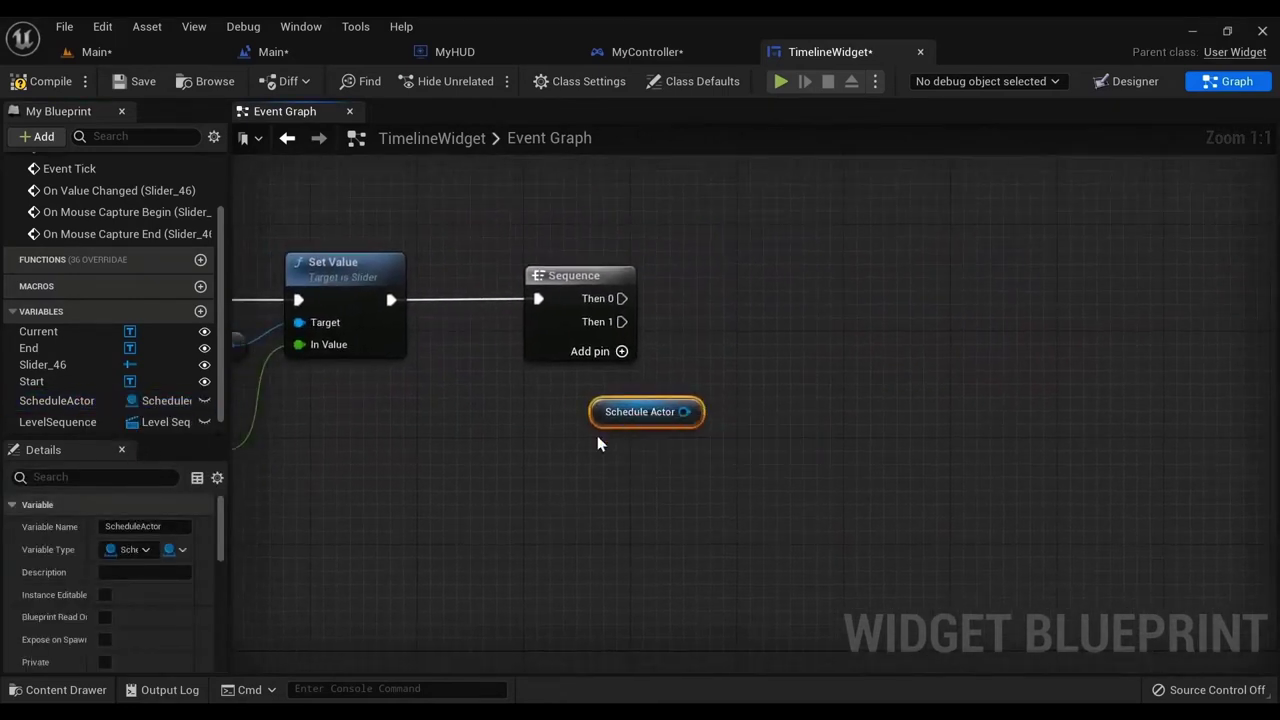
- Add a Get Animation Time node from Schedule Actor and line it up beside the getter
{"action": "left_click_drag", "start_coordinate": [570, 459], "coordinate": [585, 448]}
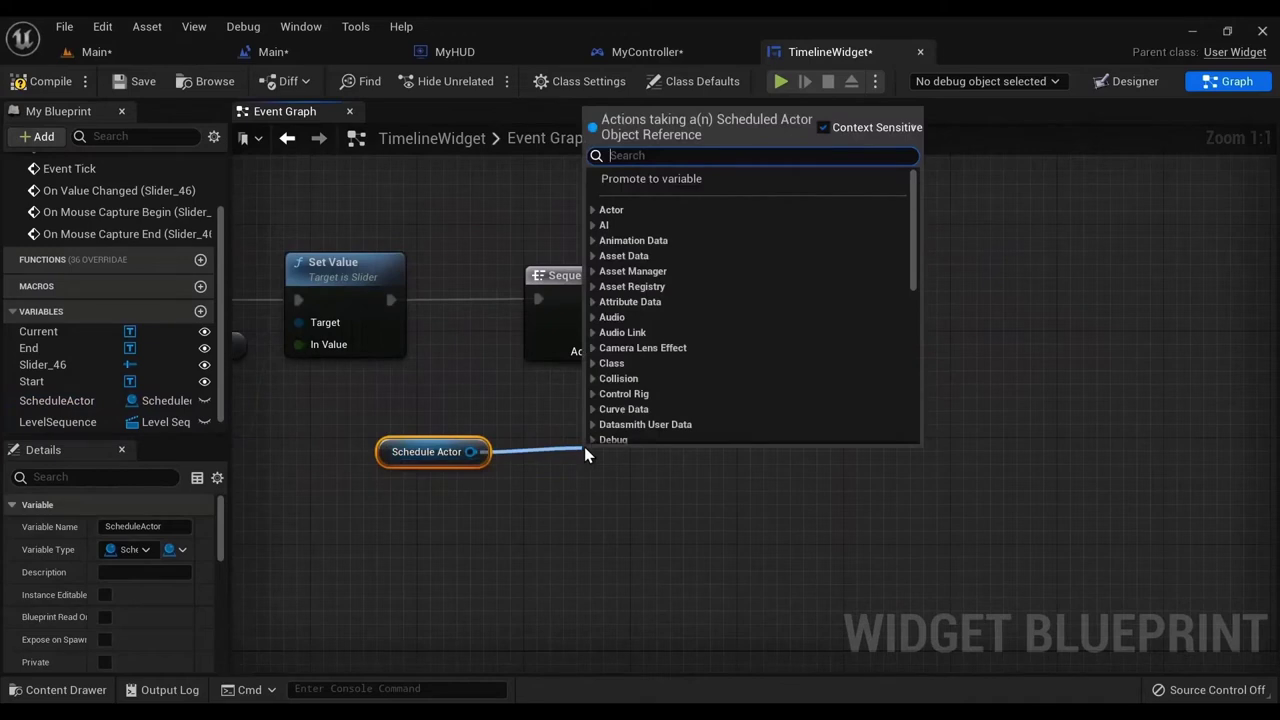
{"action": "type", "text": "Animation"}
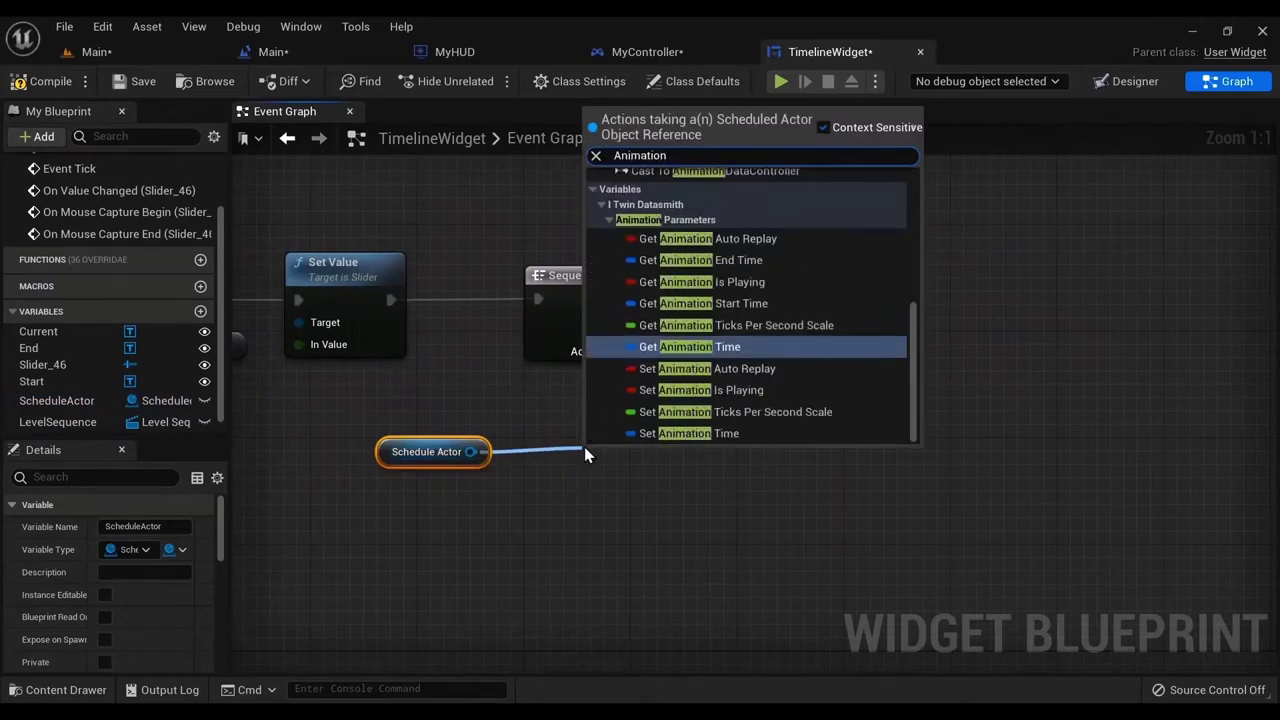
{"action": "key", "text": "Return"}
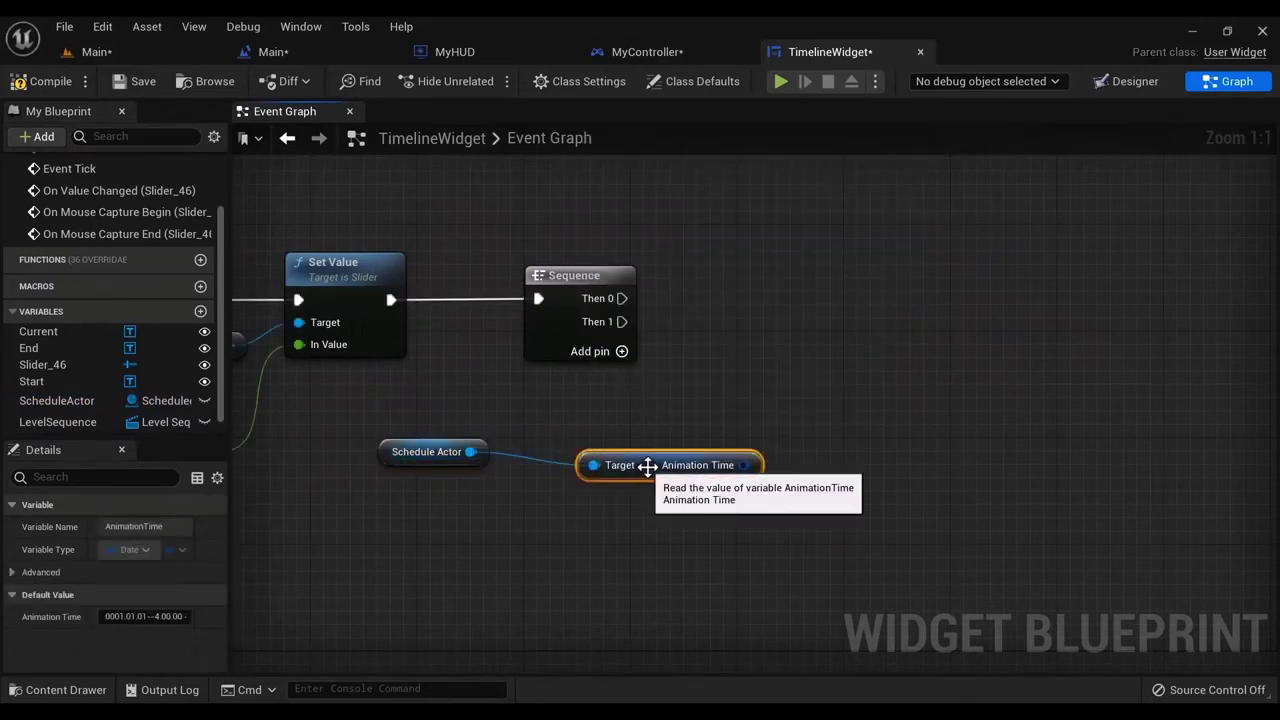
{"action": "left_click_drag", "start_coordinate": [649, 463], "coordinate": [586, 469]}
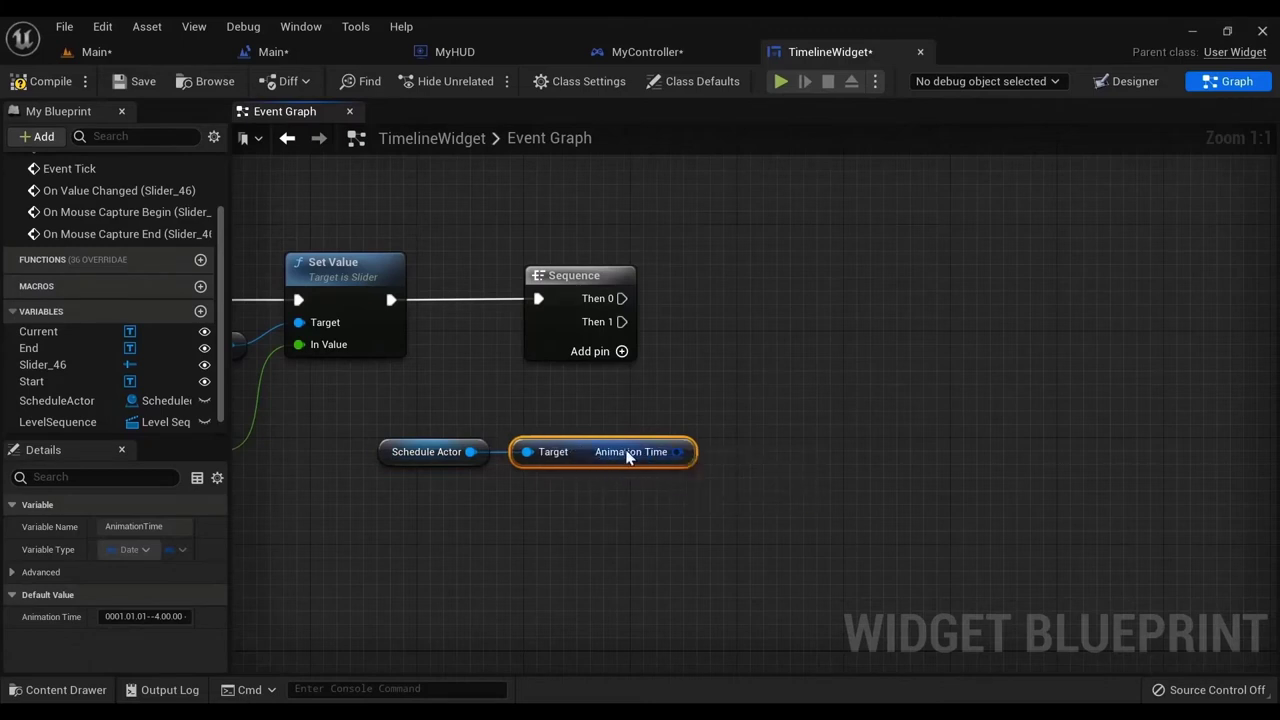
- Convert Animation Time to text with an As Date node placed right beside it
{"action": "left_click_drag", "start_coordinate": [686, 455], "coordinate": [777, 452]}
{"action": "type", "text": "AsDat"}
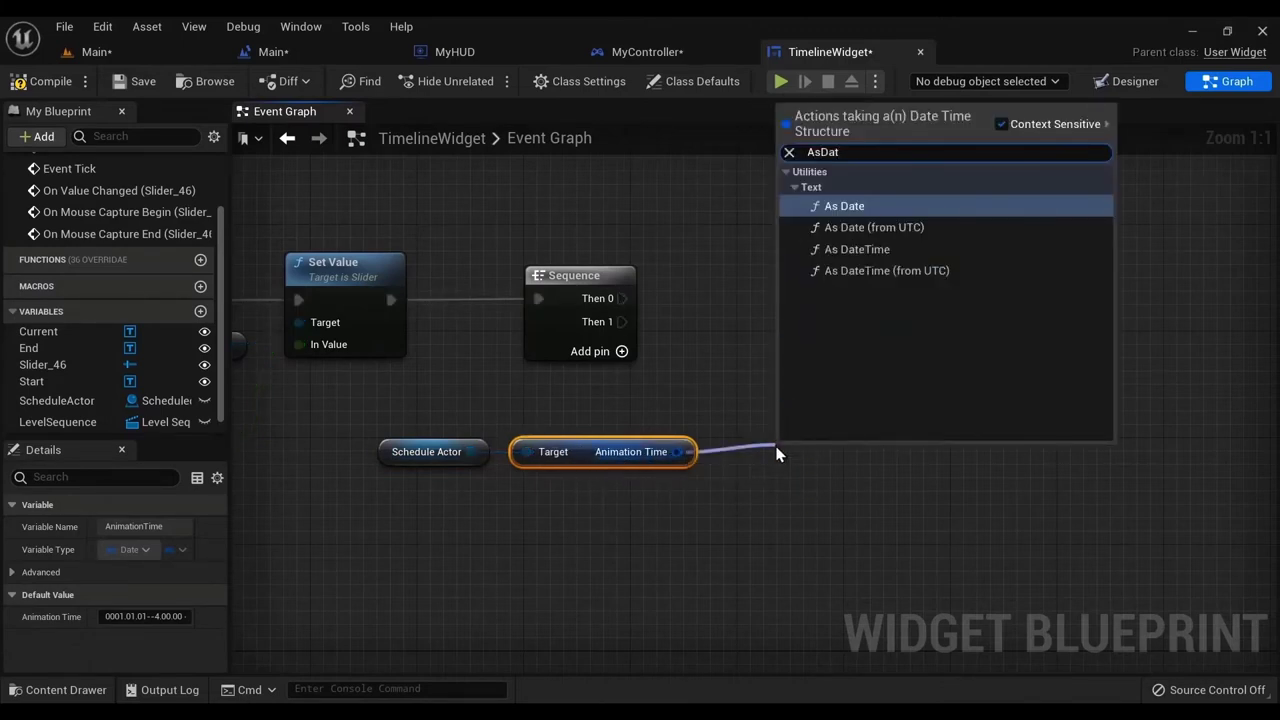
{"action": "key", "text": "Return"}
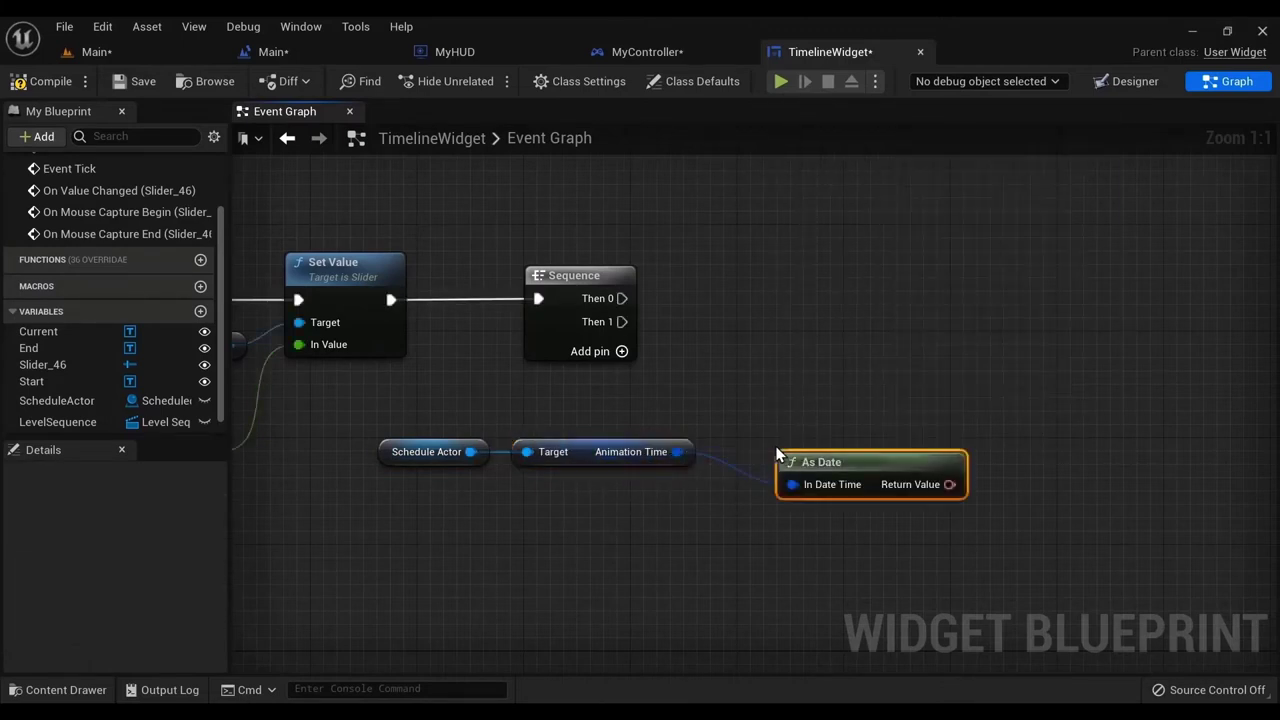
{"action": "left_click_drag", "start_coordinate": [840, 470], "coordinate": [780, 452]}
- Move the Schedule Actor, Animation Time and As Date nodes together slightly left and down, beneath Set Value
{"action": "right_click_drag", "start_coordinate": [704, 357], "coordinate": [649, 360]}
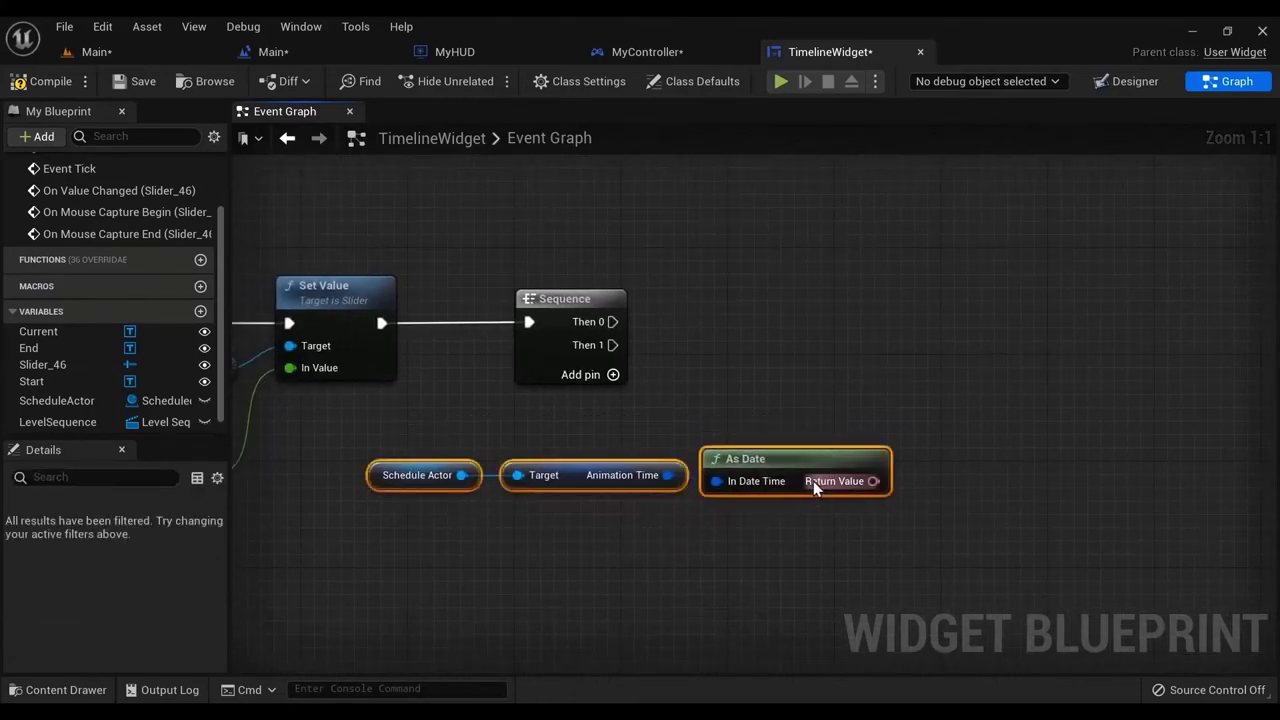
{"action": "left_click_drag", "start_coordinate": [778, 474], "coordinate": [716, 497]}
{"action": "left_click", "coordinate": [689, 450]}
{"action": "right_click_drag", "start_coordinate": [674, 459], "coordinate": [704, 437]}
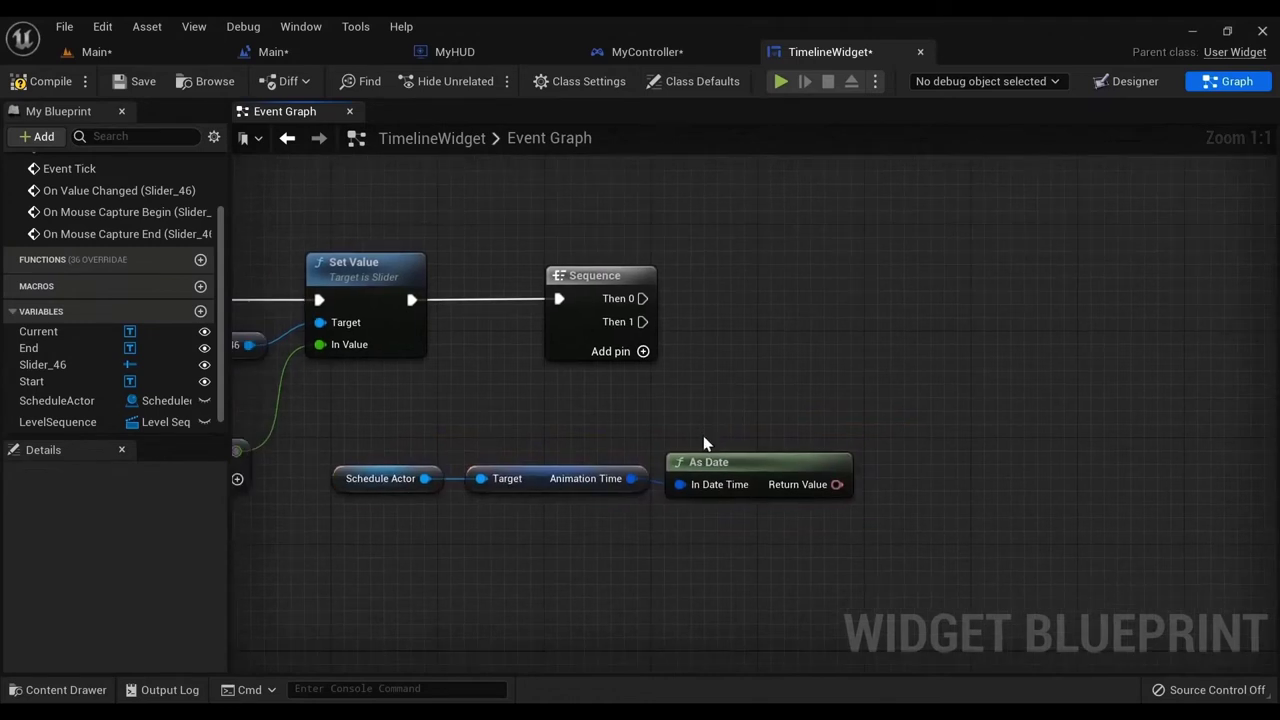
{"action": "left_click_drag", "start_coordinate": [830, 584], "coordinate": [830, 584]}
{"action": "left_click", "coordinate": [815, 542]}
{"action": "right_click_drag", "start_coordinate": [815, 542], "coordinate": [791, 553]}
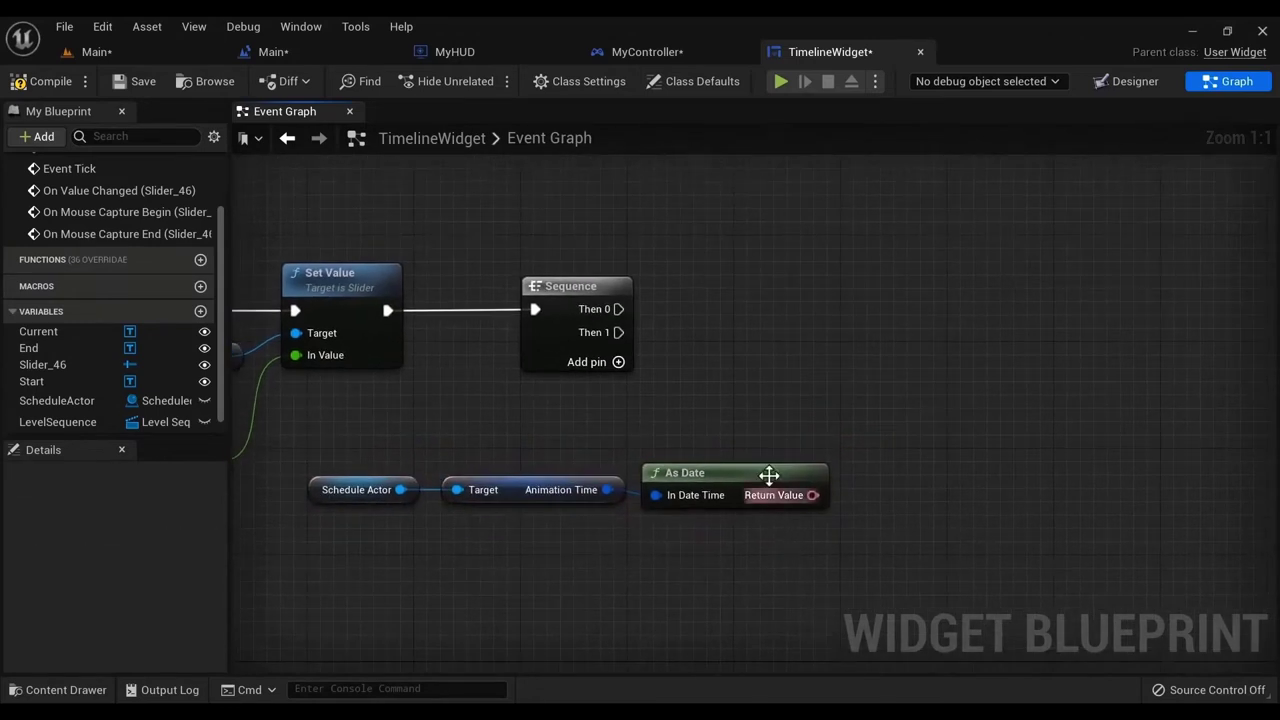
- Move the Sequence node further away from Set Value and add a third output, Then 2
{"action": "right_click_drag", "start_coordinate": [600, 421], "coordinate": [570, 458]}
{"action": "left_click_drag", "start_coordinate": [543, 360], "coordinate": [738, 360]}
{"action": "left_click", "coordinate": [786, 398]}
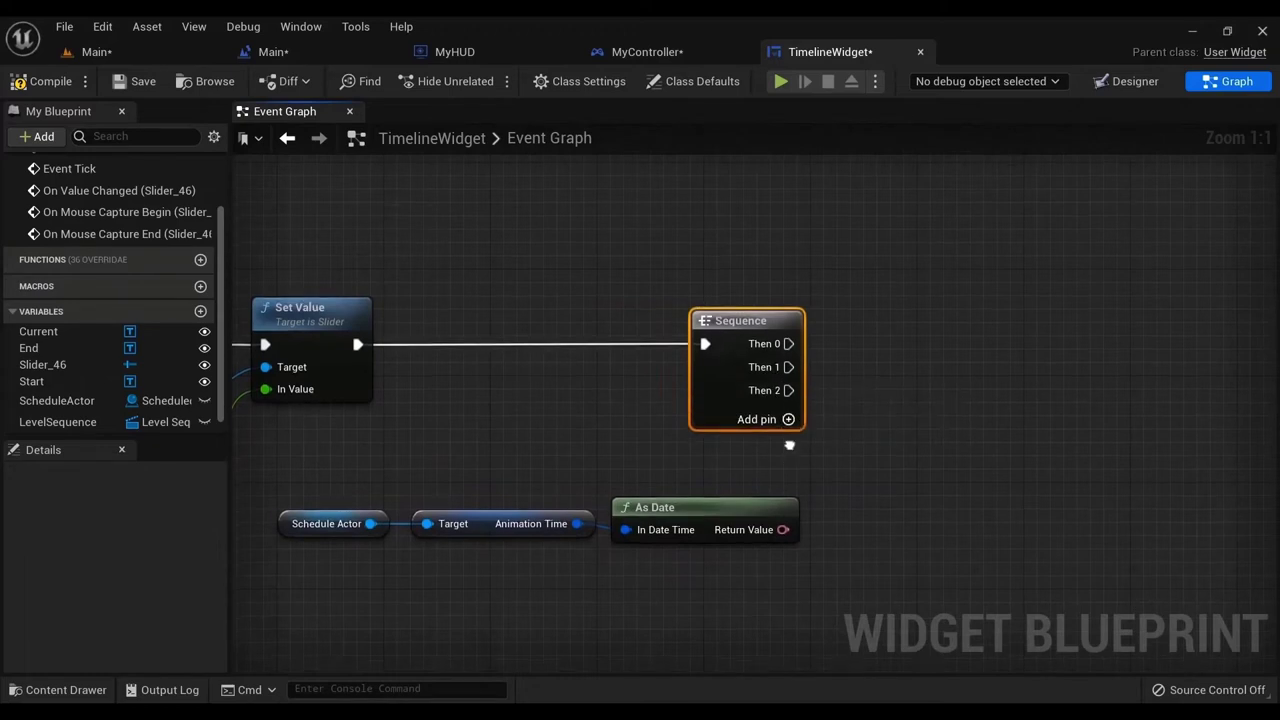
- Add Get Animation Start Time and Get Animation End Time nodes from Schedule Actor, stacked below Animation Time
{"action": "right_click_drag", "start_coordinate": [789, 444], "coordinate": [792, 354]}
{"action": "left_click", "coordinate": [330, 440]}
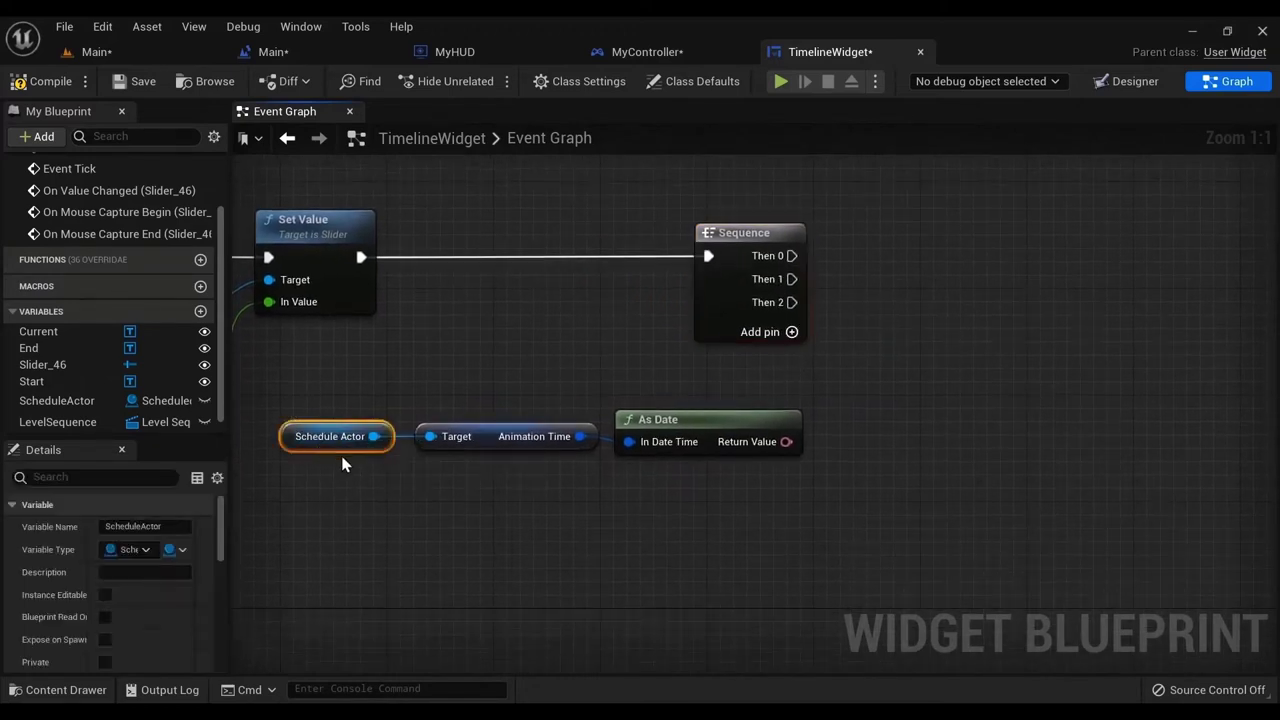
{"action": "left_click_drag", "start_coordinate": [374, 437], "coordinate": [421, 493]}
{"action": "type", "text": "start"}
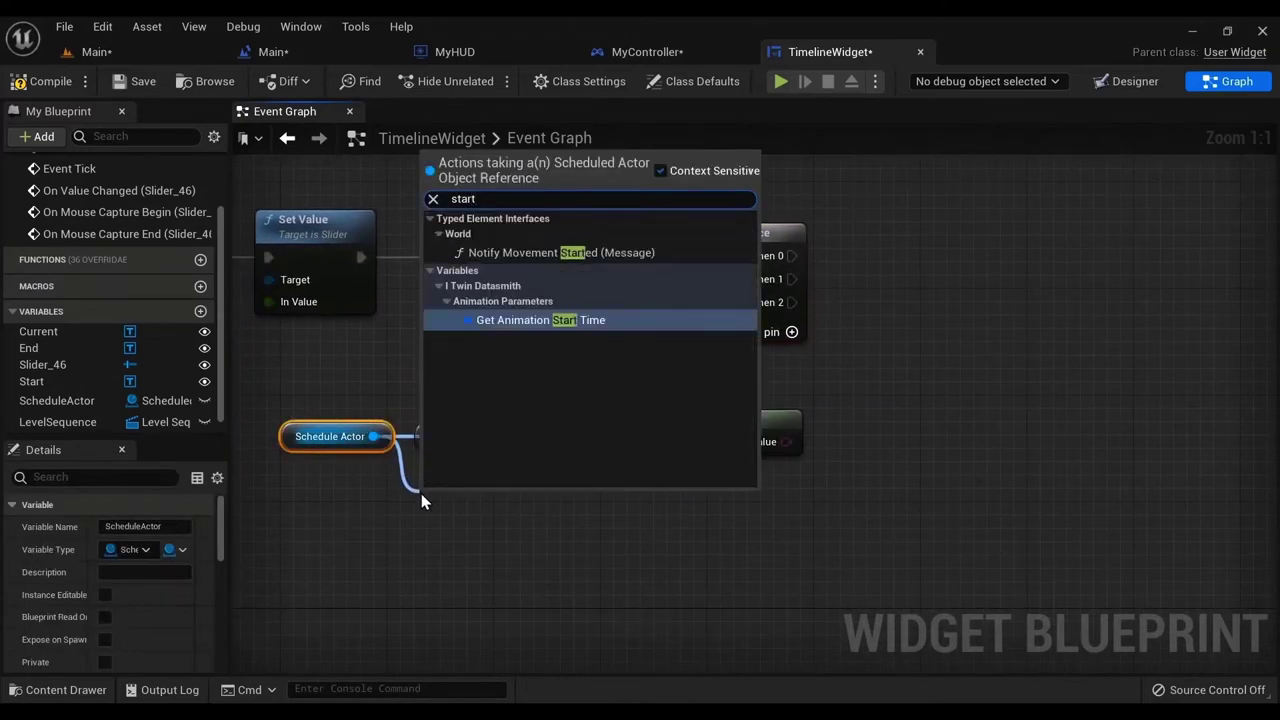
{"action": "key", "text": "Return"}
{"action": "left_click_drag", "start_coordinate": [373, 436], "coordinate": [399, 583]}
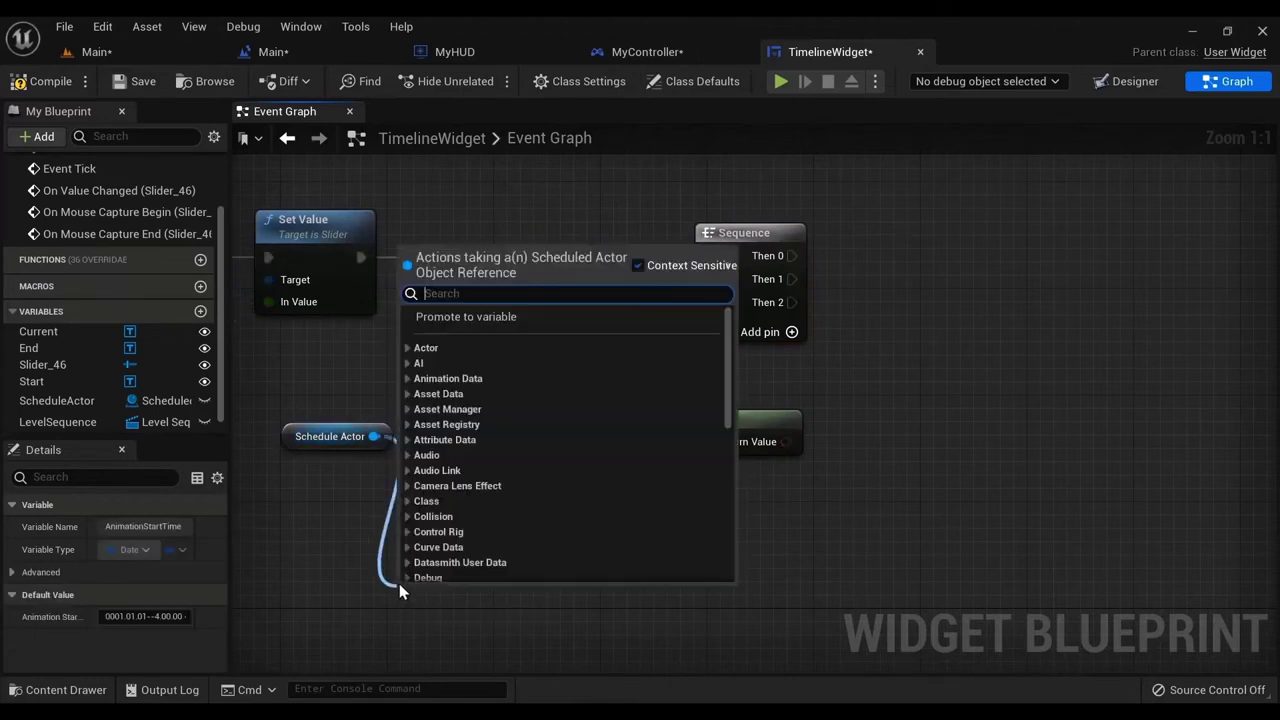
{"action": "type", "text": "End"}
{"action": "key", "text": "Return"}
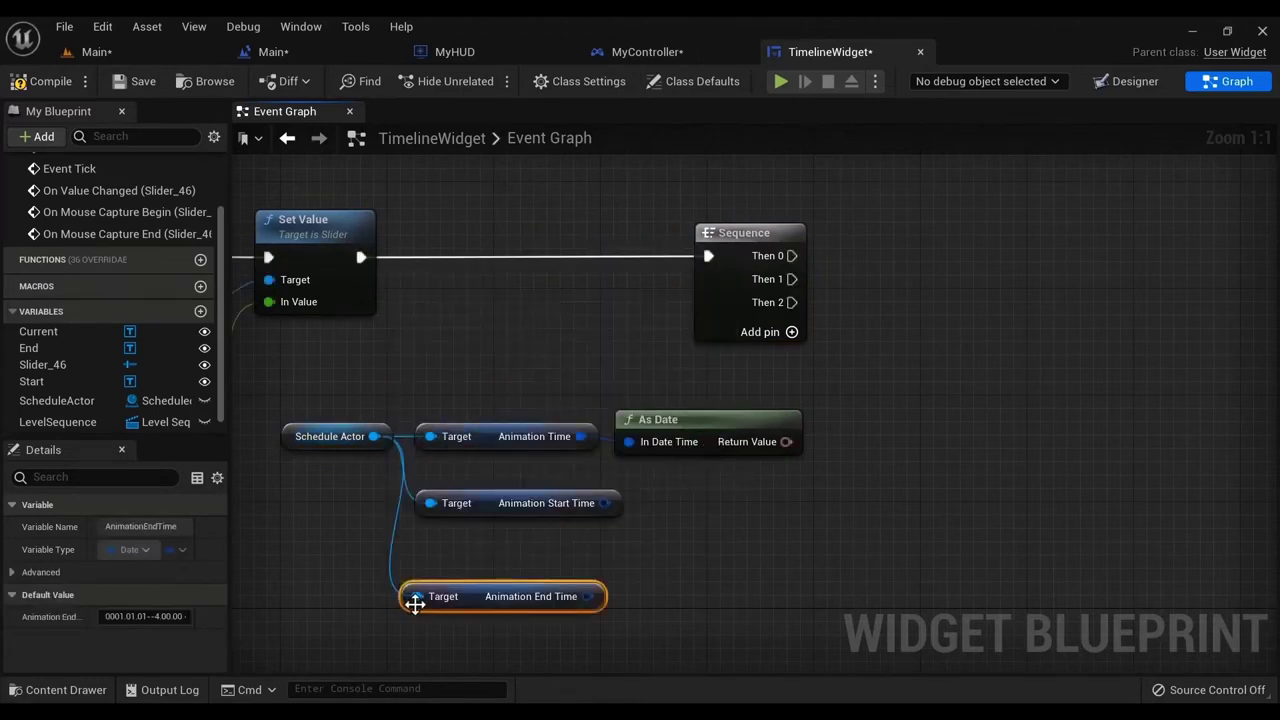
{"action": "left_click_drag", "start_coordinate": [470, 600], "coordinate": [485, 558]}
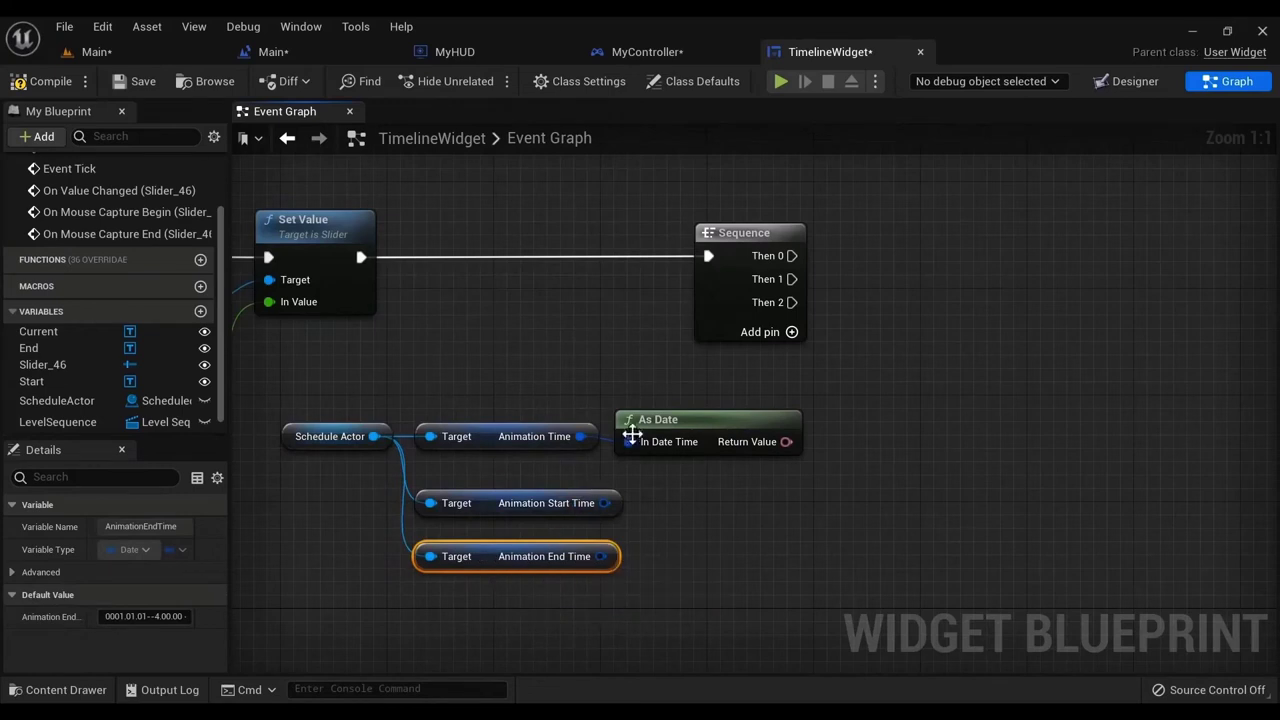
- Duplicate the As Date node twice, connect the copies to Animation Start Time and Animation End Time, and space the rows evenly
{"action": "left_click", "coordinate": [680, 433]}
{"action": "key", "text": "ctrl+d"}
{"action": "left_click_drag", "start_coordinate": [816, 540], "coordinate": [723, 500]}
{"action": "key", "text": "ctrl+v"}
{"action": "left_click_drag", "start_coordinate": [843, 581], "coordinate": [696, 555]}
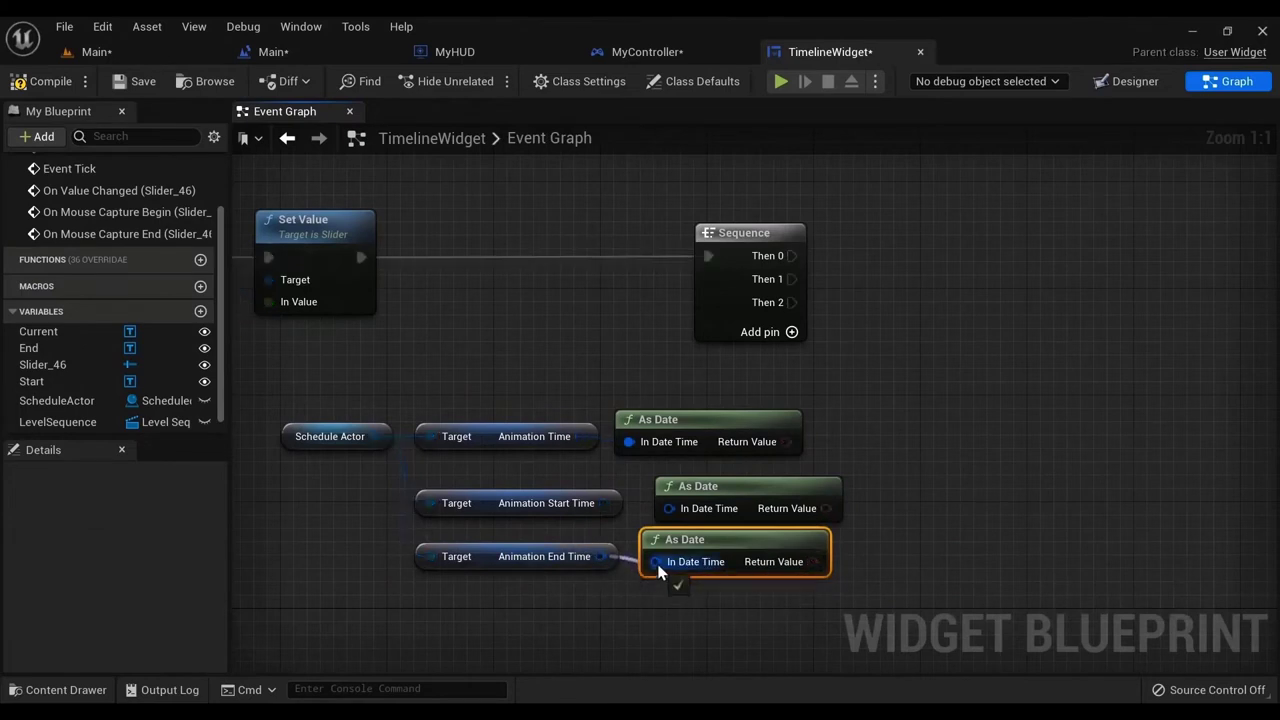
{"action": "left_click_drag", "start_coordinate": [599, 511], "coordinate": [601, 508]}
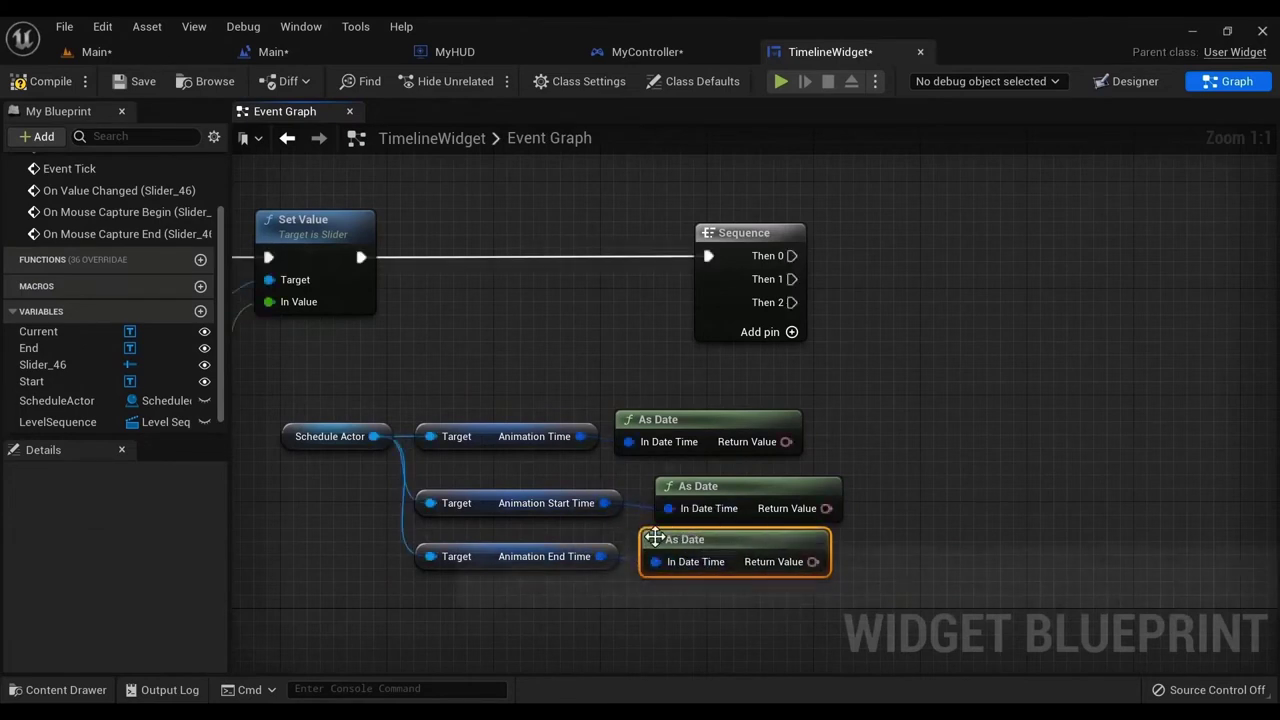
{"action": "left_click_drag", "start_coordinate": [587, 584], "coordinate": [675, 575]}
{"action": "left_click", "coordinate": [856, 432]}
{"action": "right_click_drag", "start_coordinate": [860, 426], "coordinate": [742, 391]}
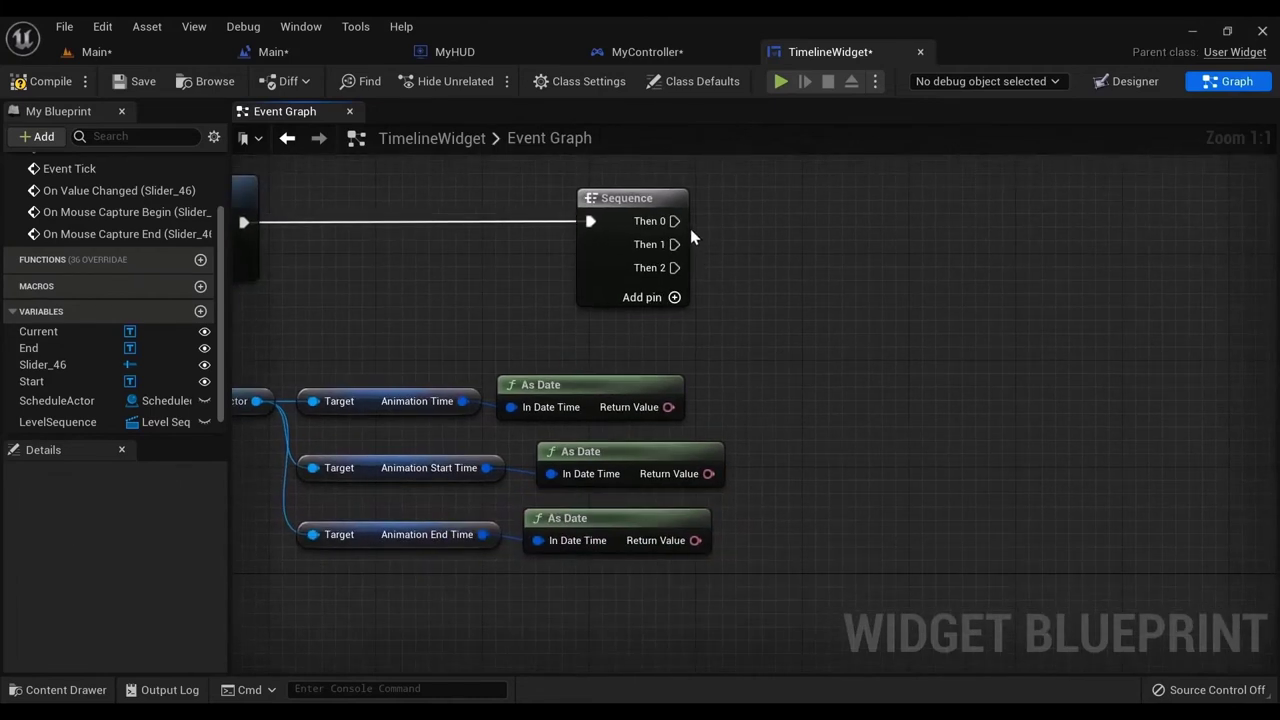
{"action": "left_click_drag", "start_coordinate": [675, 221], "coordinate": [926, 286]}
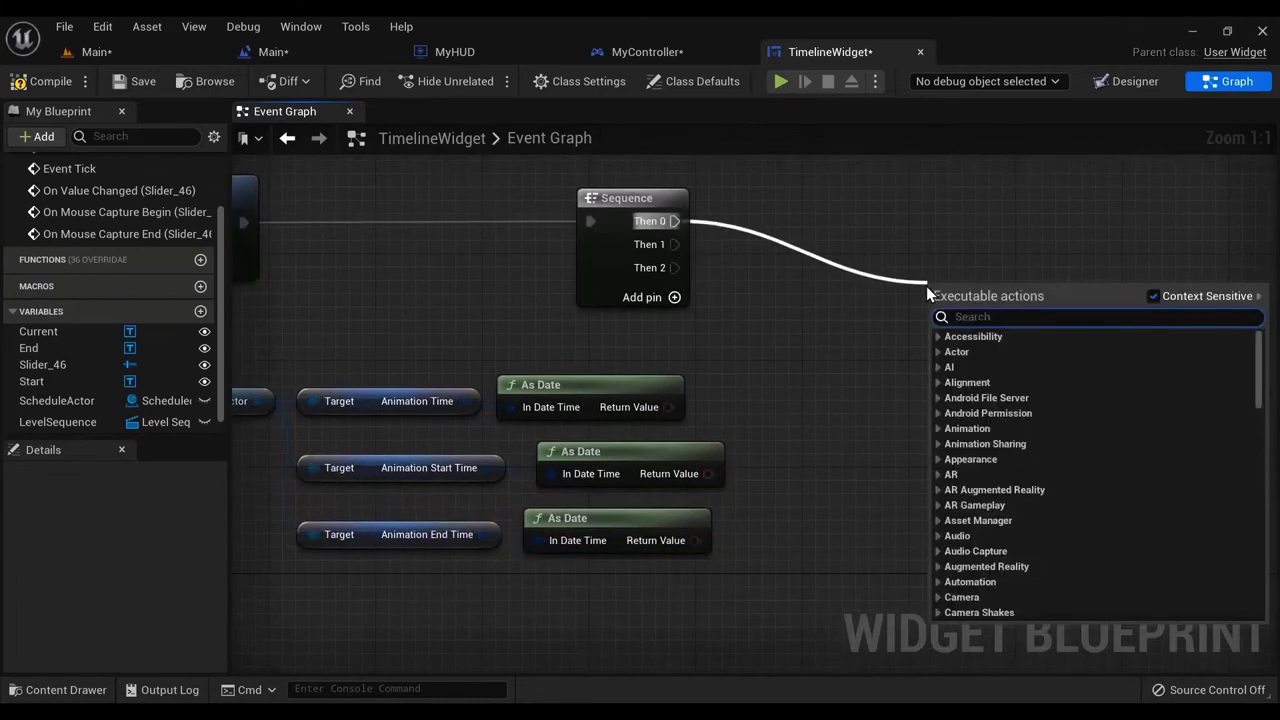
{"action": "type", "text": "start"}
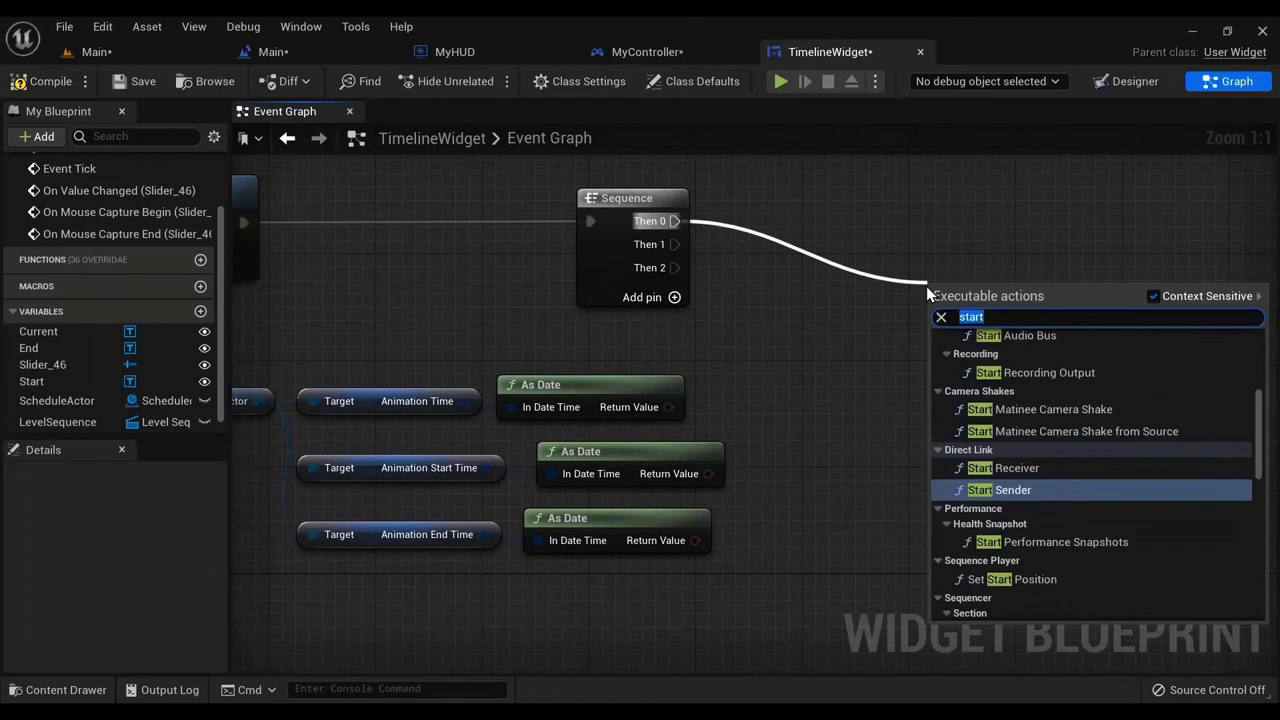
{"action": "key", "text": "Escape"}
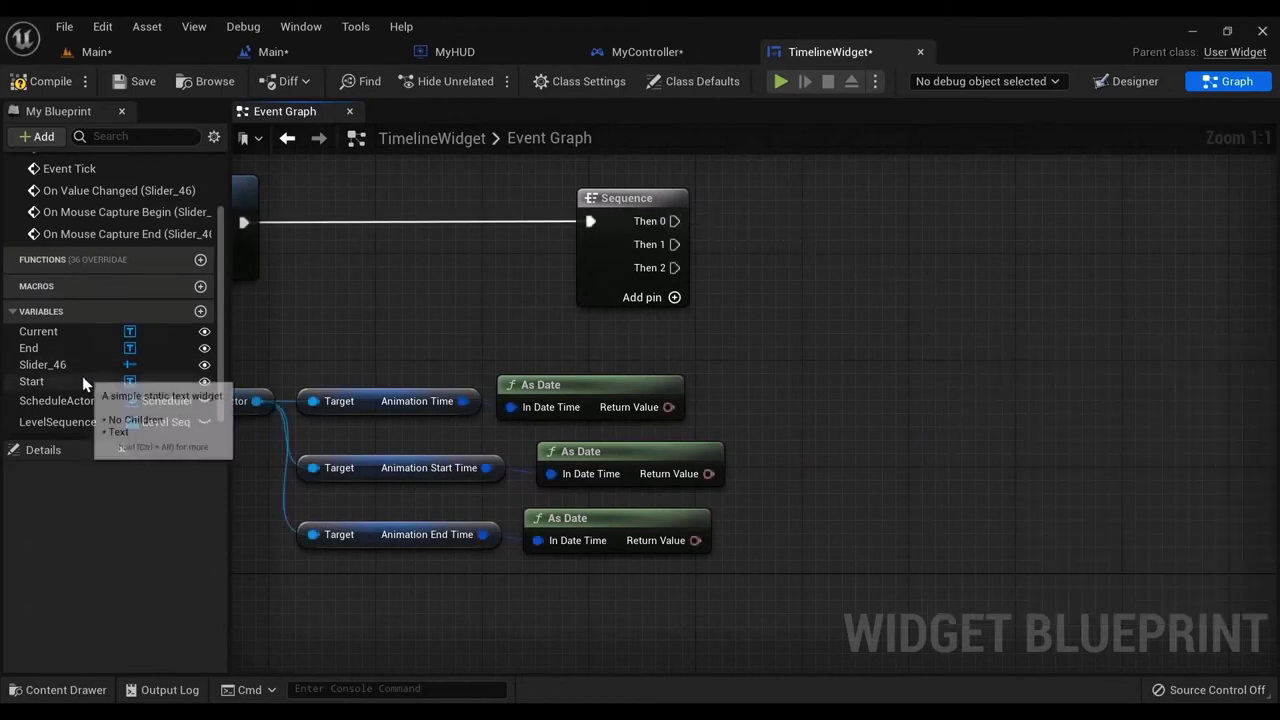
- Place the Start text variable, add a SetText (Text) node from it, and connect Sequence's Then 0 output to it
{"action": "left_click_drag", "start_coordinate": [82, 379], "coordinate": [670, 345]}
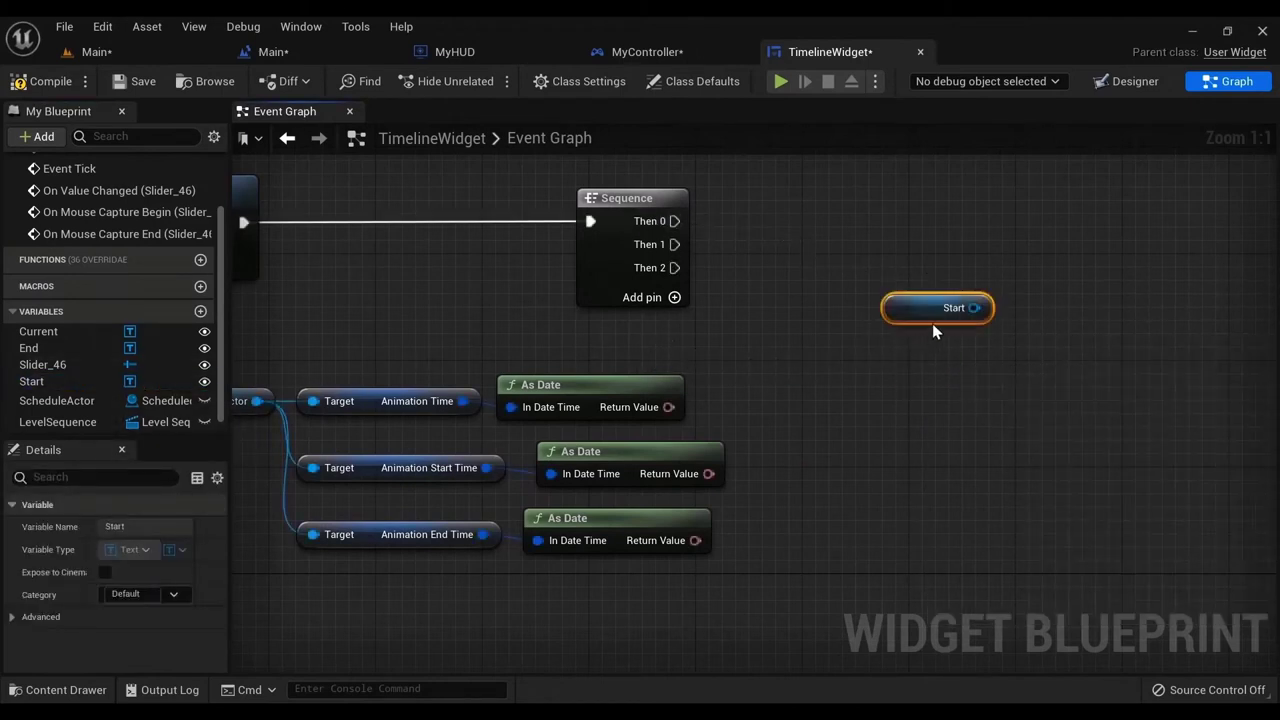
{"action": "left_click_drag", "start_coordinate": [932, 306], "coordinate": [842, 251]}
{"action": "right_click_drag", "start_coordinate": [789, 250], "coordinate": [772, 316]}
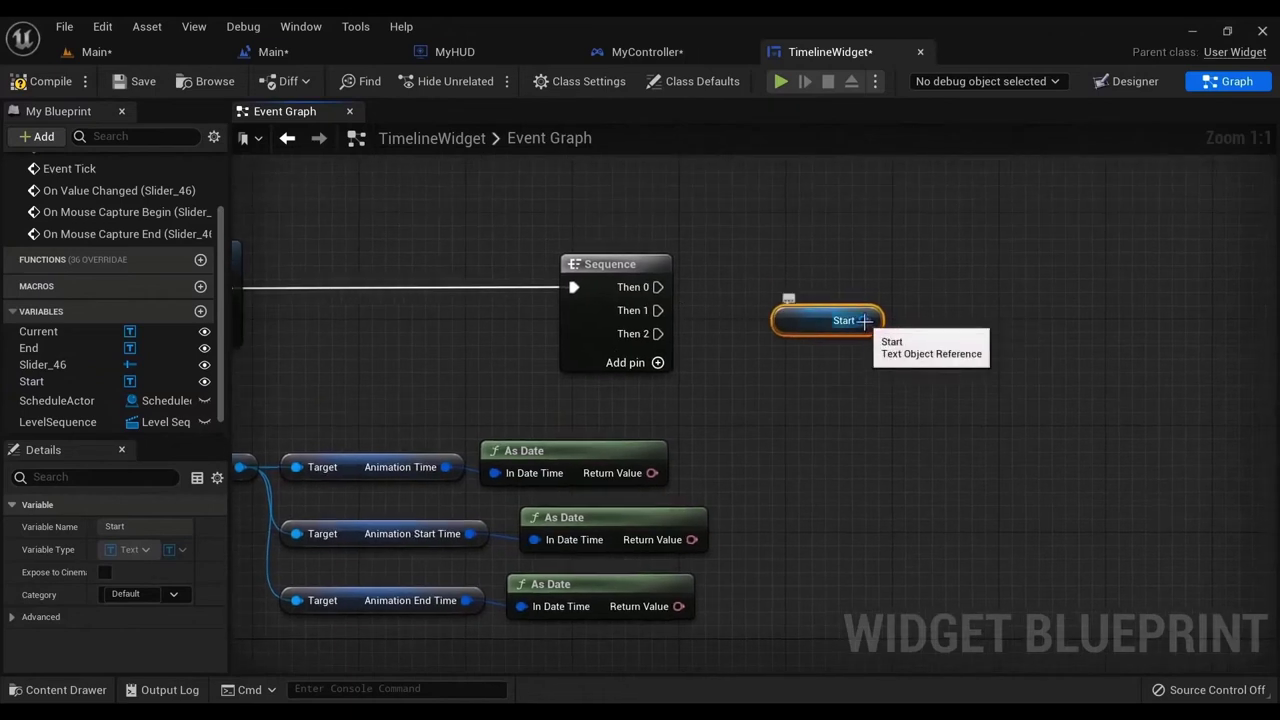
{"action": "left_click_drag", "start_coordinate": [864, 320], "coordinate": [908, 280]}
{"action": "type", "text": "set text"}
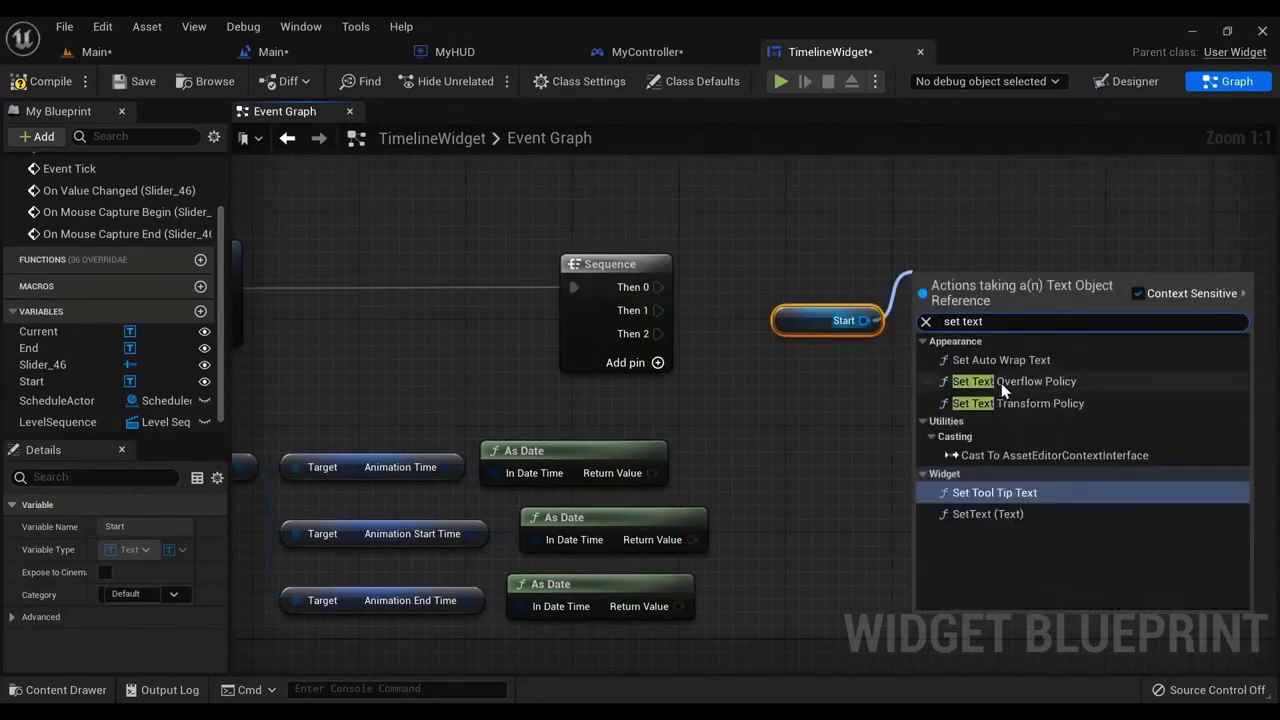
{"action": "left_click", "coordinate": [1004, 513]}
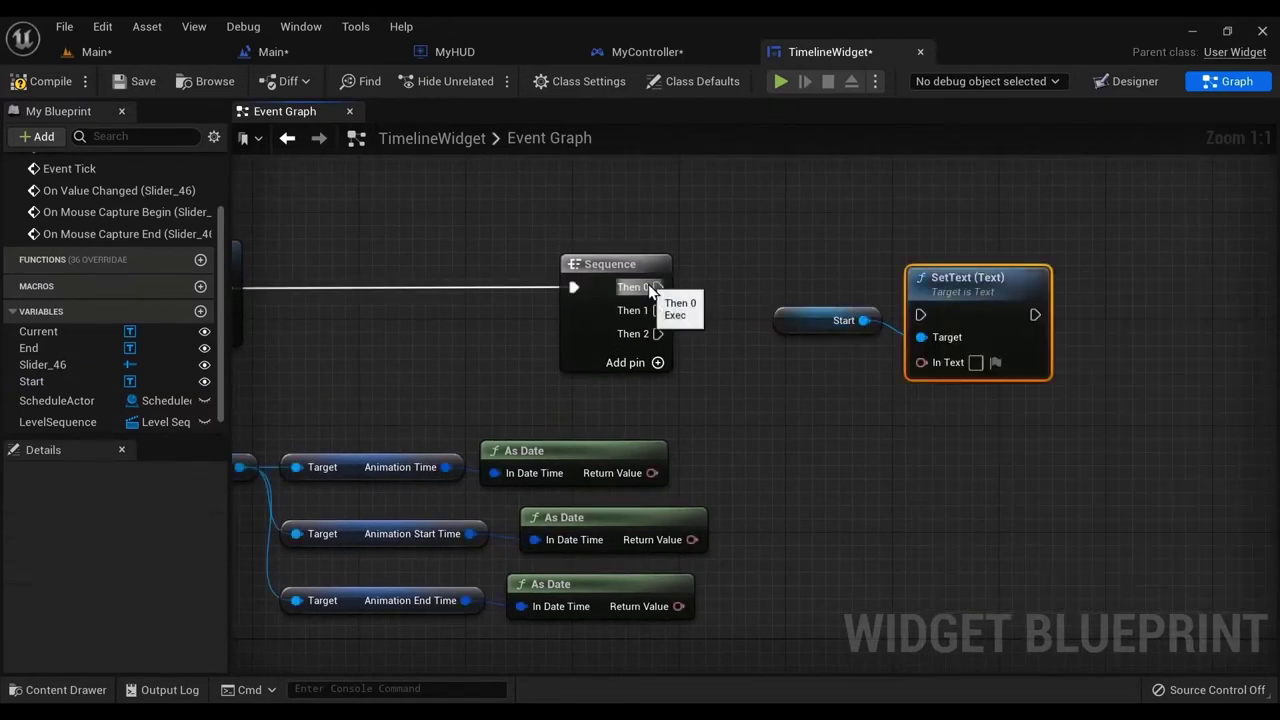
{"action": "left_click_drag", "start_coordinate": [652, 288], "coordinate": [943, 322]}
{"action": "left_click_drag", "start_coordinate": [652, 473], "coordinate": [762, 440]}
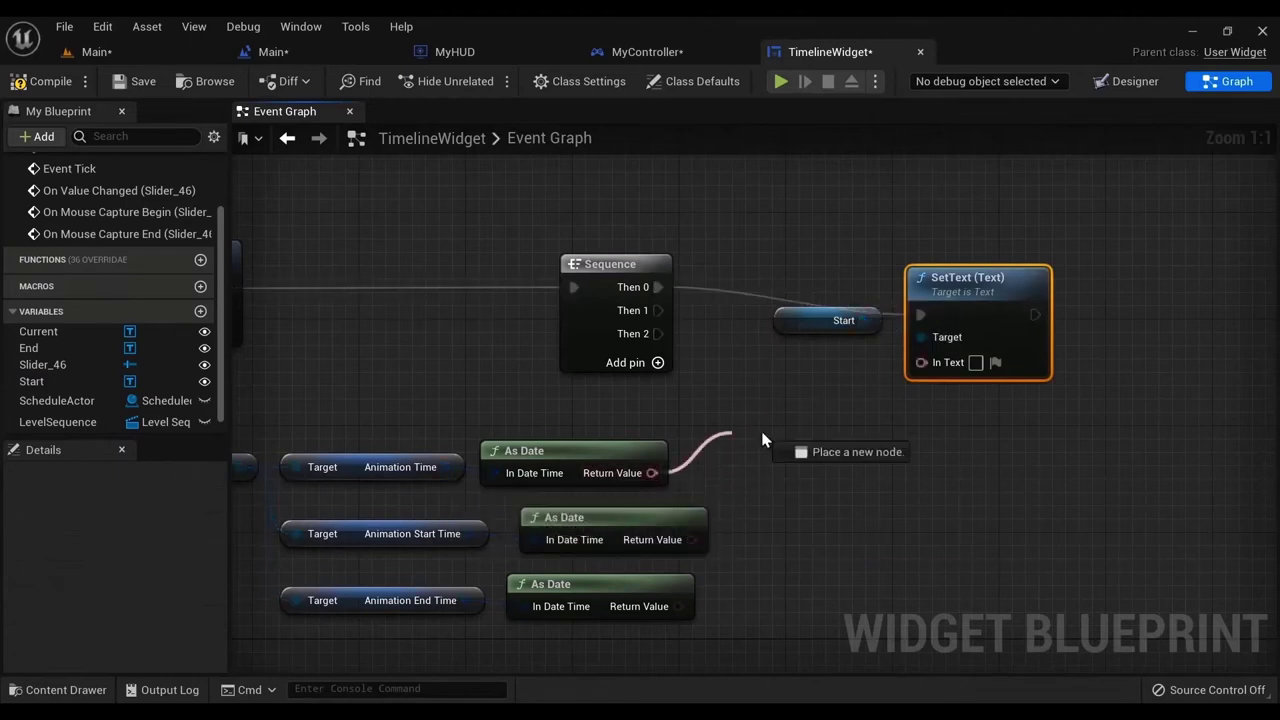
{"action": "left_click_drag", "start_coordinate": [665, 477], "coordinate": [666, 478]}
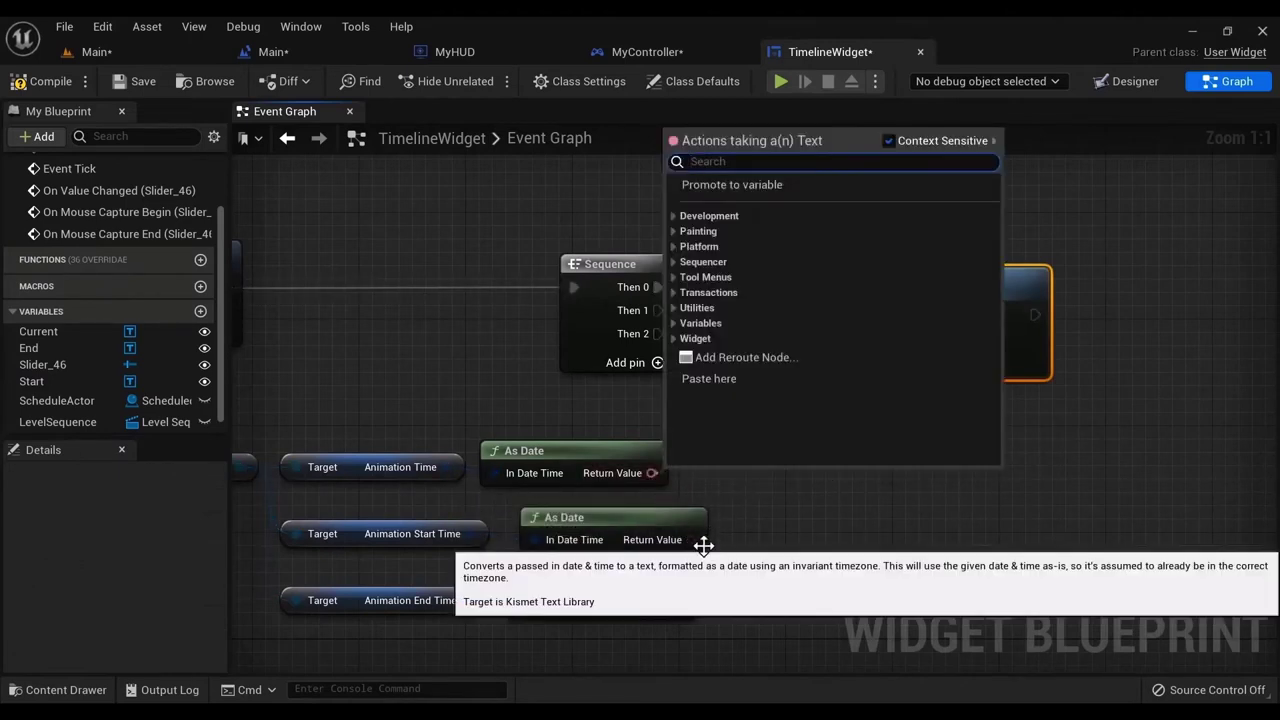
{"action": "left_click", "coordinate": [655, 540]}
- Connect the Animation Start Time As Date result to SetText's In Text, and align the Start and SetText nodes with Then 0
{"action": "left_click_drag", "start_coordinate": [692, 540], "coordinate": [863, 420]}
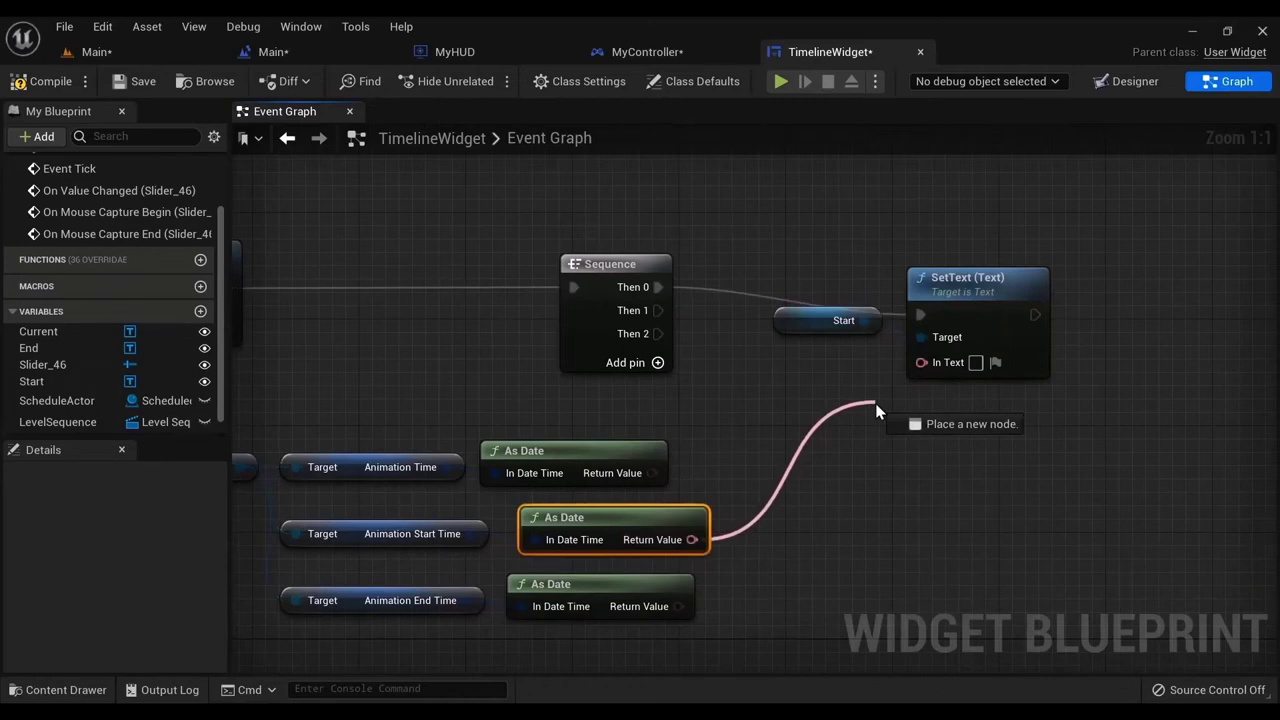
{"action": "left_click_drag", "start_coordinate": [830, 376], "coordinate": [923, 362]}
{"action": "left_click_drag", "start_coordinate": [971, 328], "coordinate": [971, 301]}
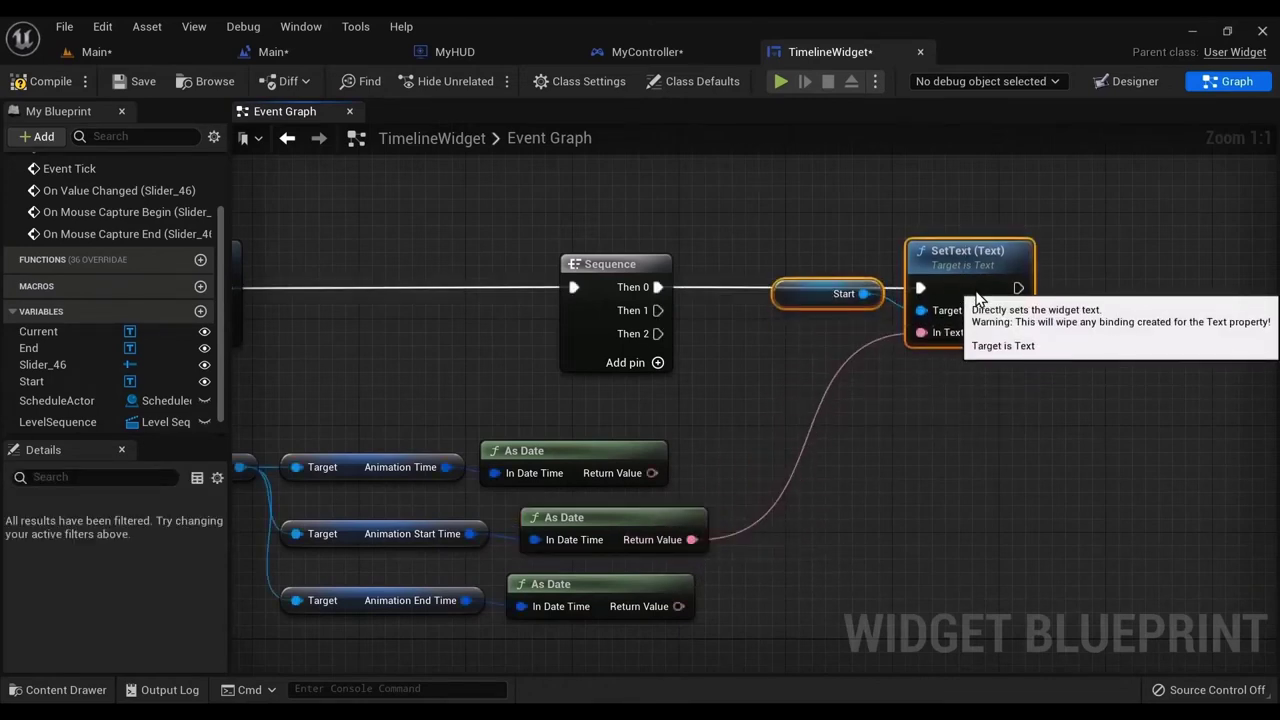
- Duplicate the SetText node twice without its Start reference and stack the copies below the original
{"action": "left_click", "coordinate": [961, 262]}
{"action": "key", "text": "ctrl+c"}
{"action": "key", "text": "ctrl+v"}
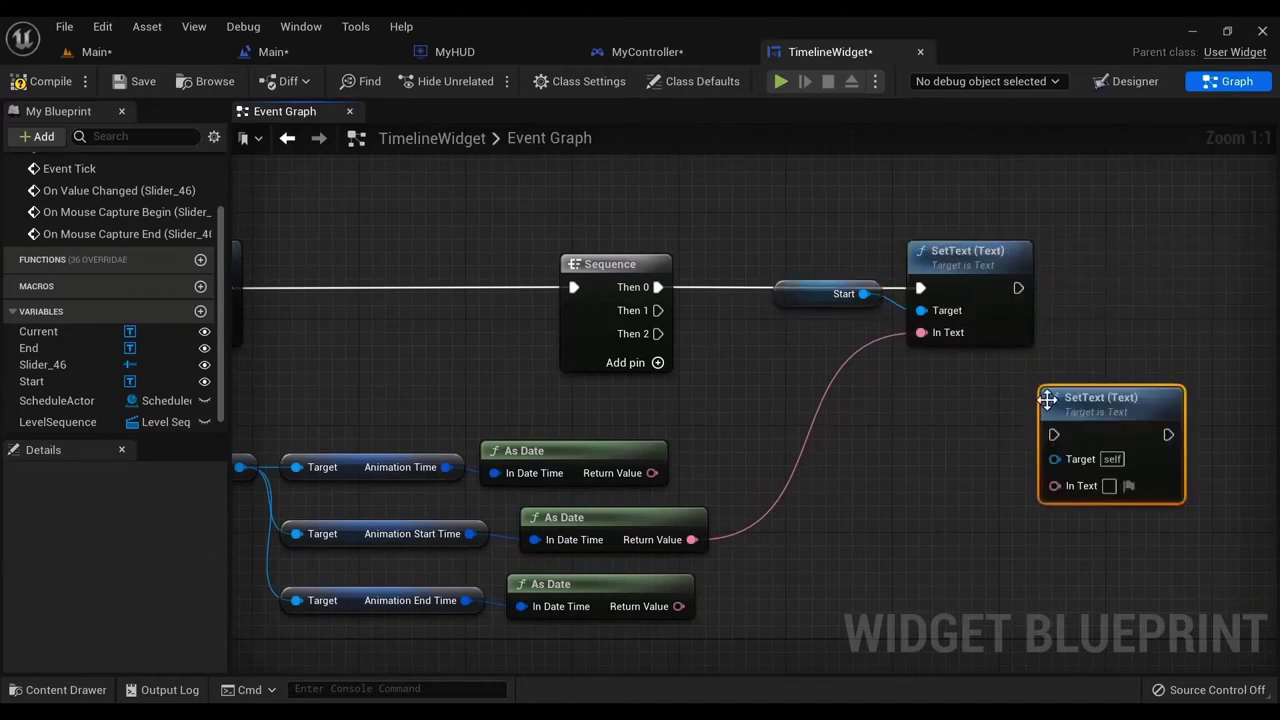
{"action": "left_click_drag", "start_coordinate": [1106, 425], "coordinate": [974, 417]}
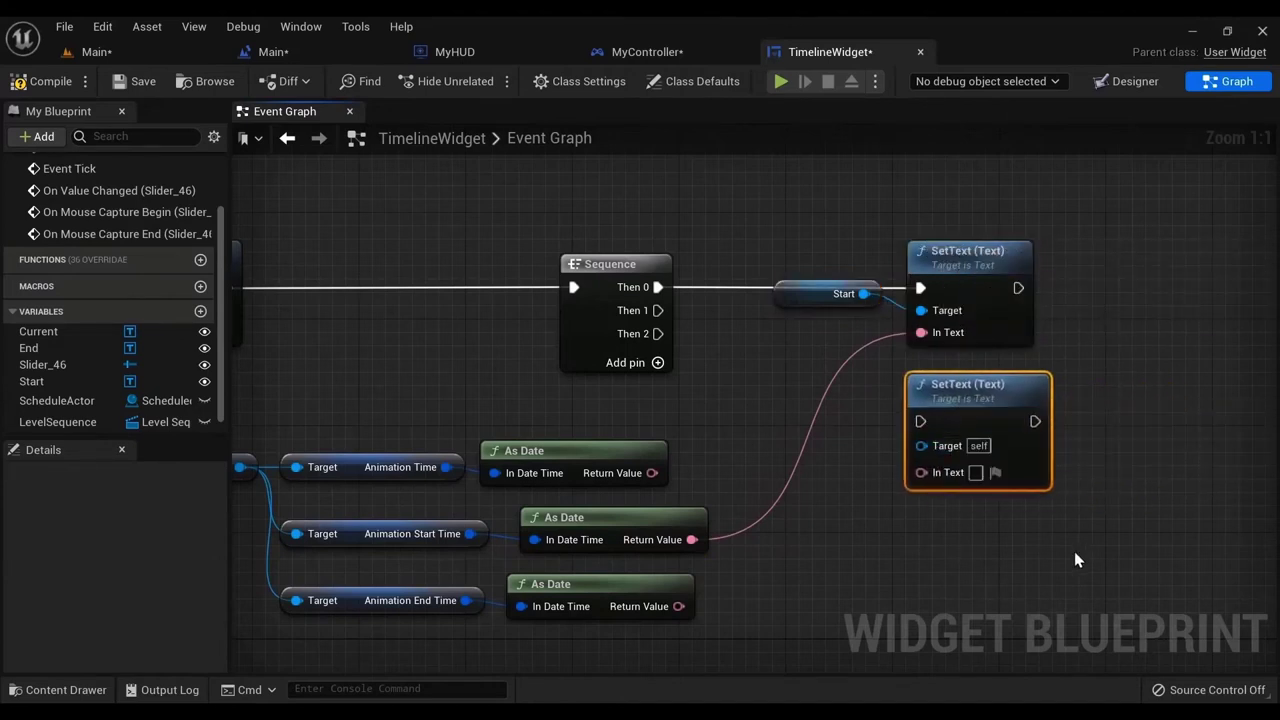
{"action": "key", "text": "ctrl+d"}
{"action": "left_click_drag", "start_coordinate": [1074, 555], "coordinate": [962, 540]}
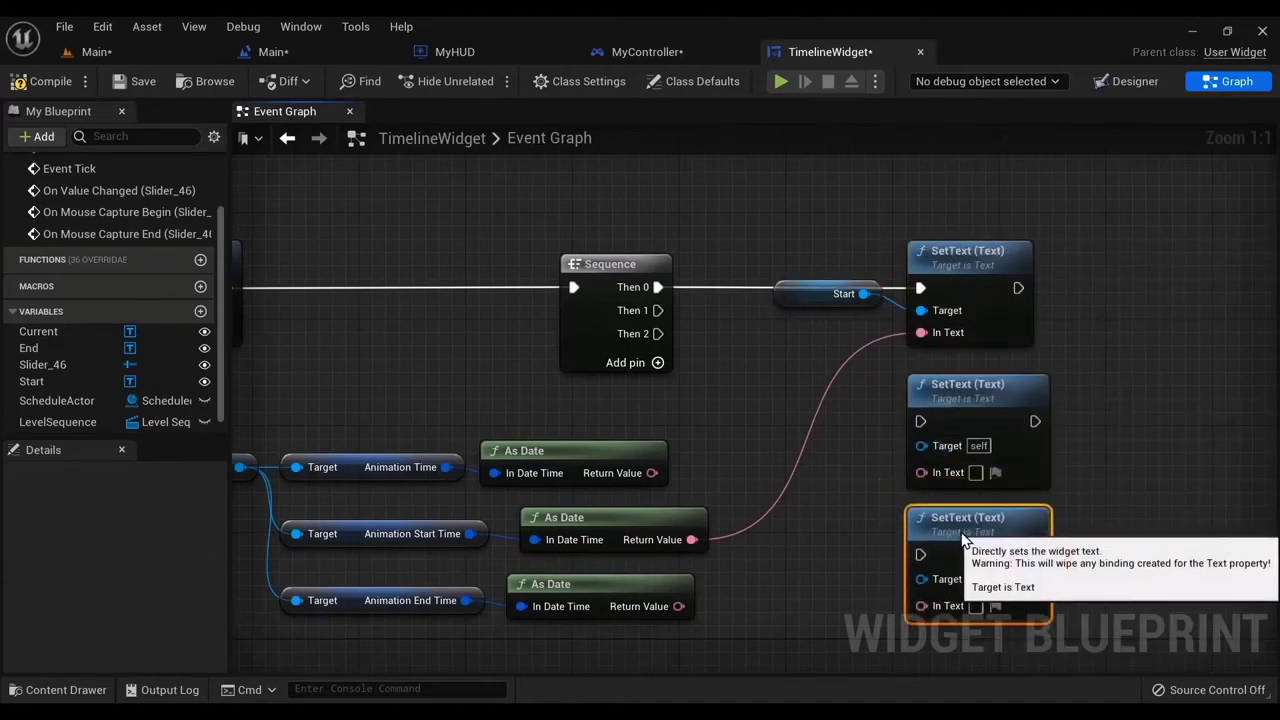
- Feed the Animation Time As Date result into the middle SetText's In Text and add a Current reference as its target
{"action": "left_click_drag", "start_coordinate": [652, 473], "coordinate": [697, 500]}
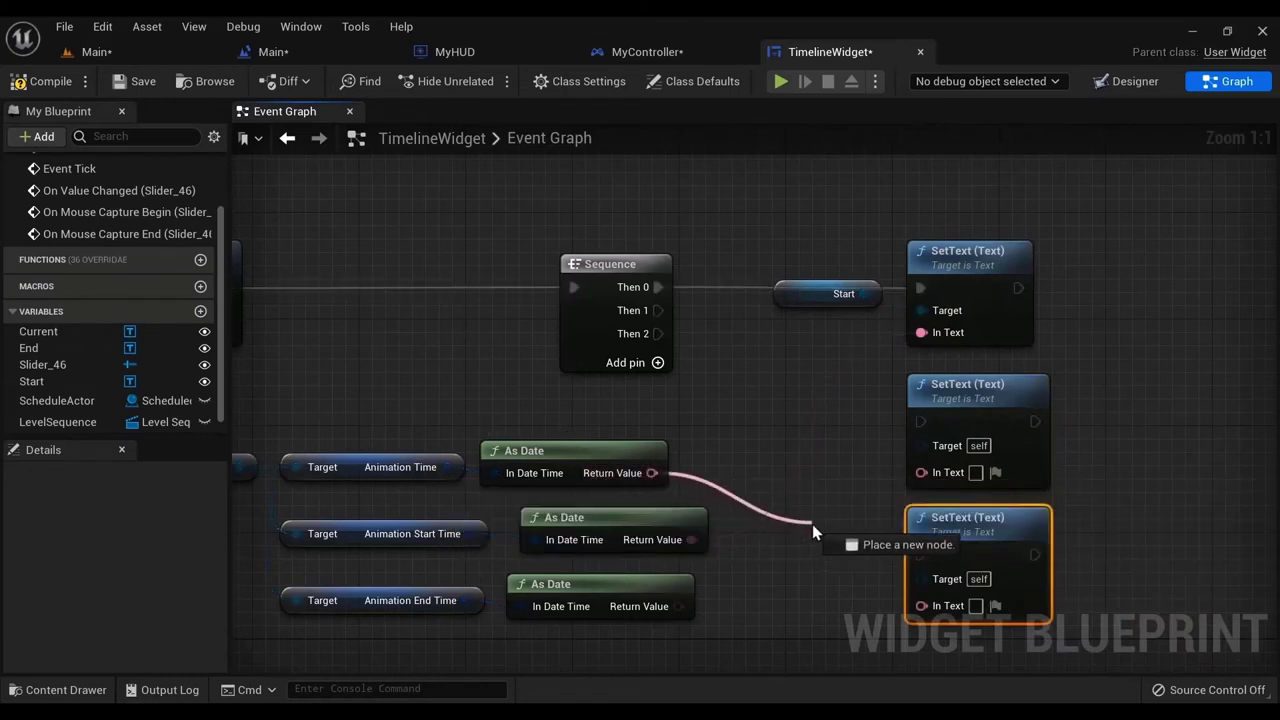
{"action": "left_click_drag", "start_coordinate": [812, 524], "coordinate": [913, 450]}
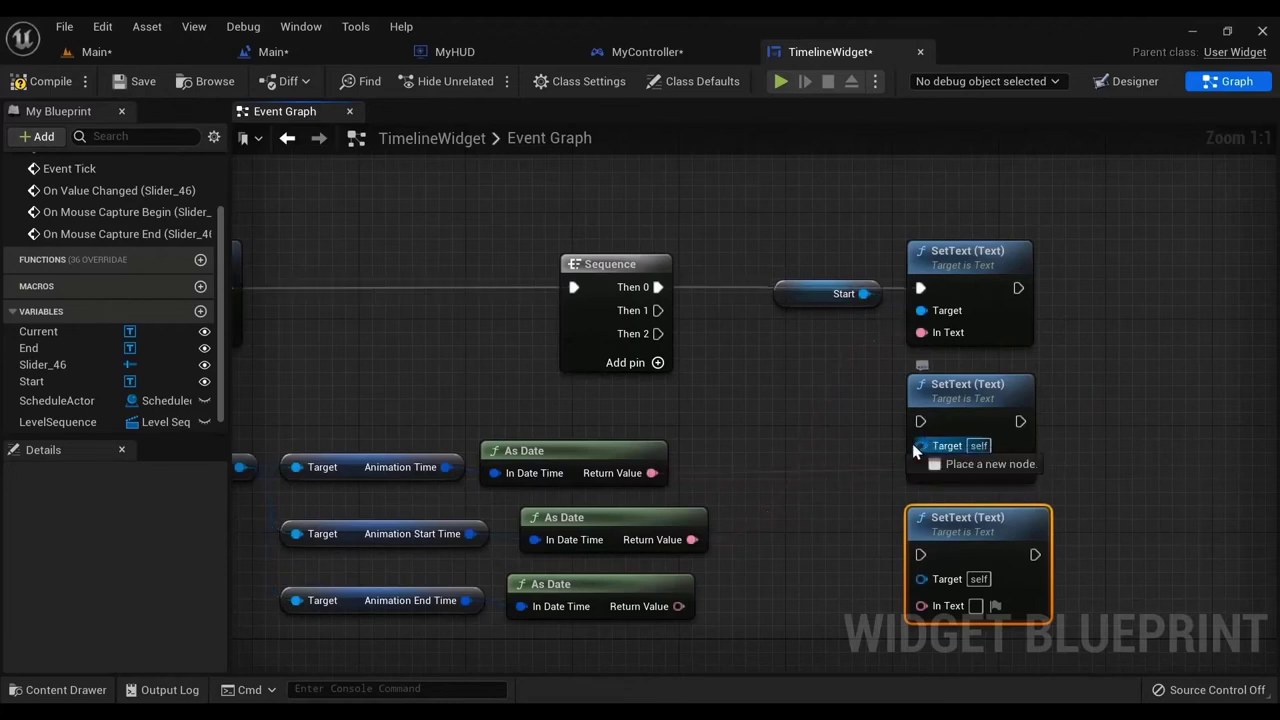
{"action": "left_click_drag", "start_coordinate": [703, 392], "coordinate": [703, 393]}
{"action": "type", "text": "cu"}
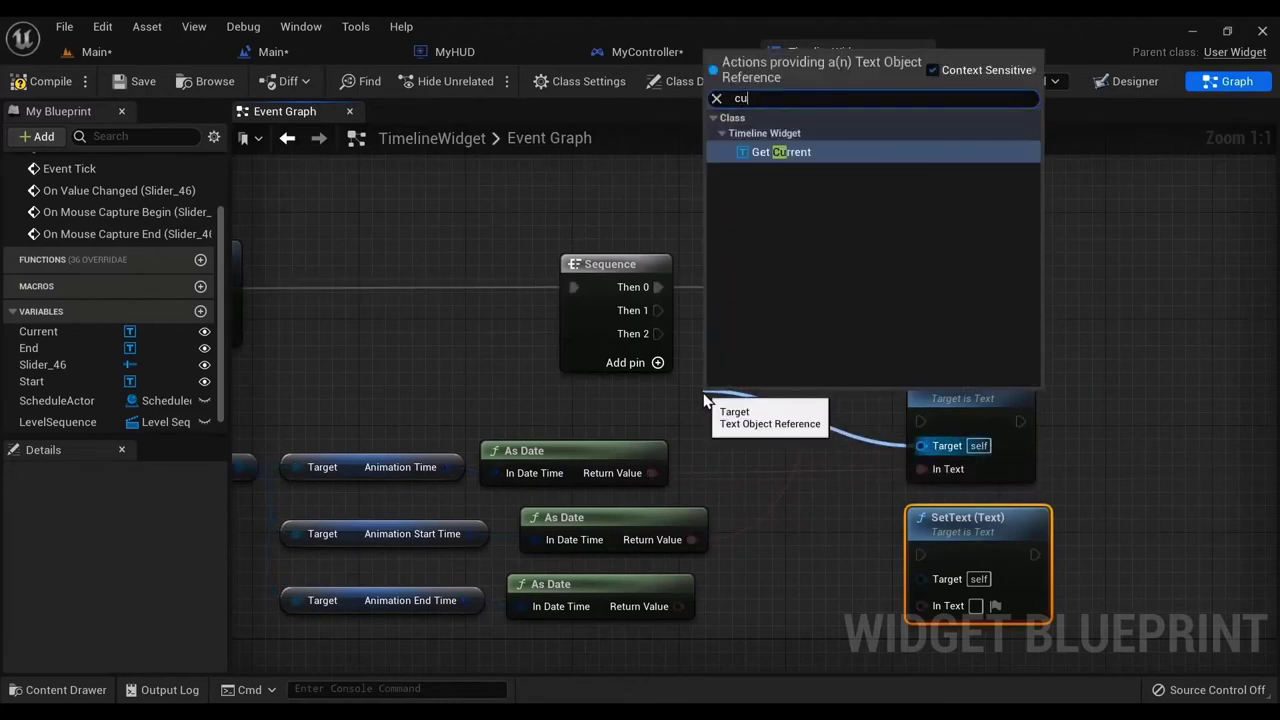
{"action": "type", "text": "rrent"}
{"action": "key", "text": "Return"}
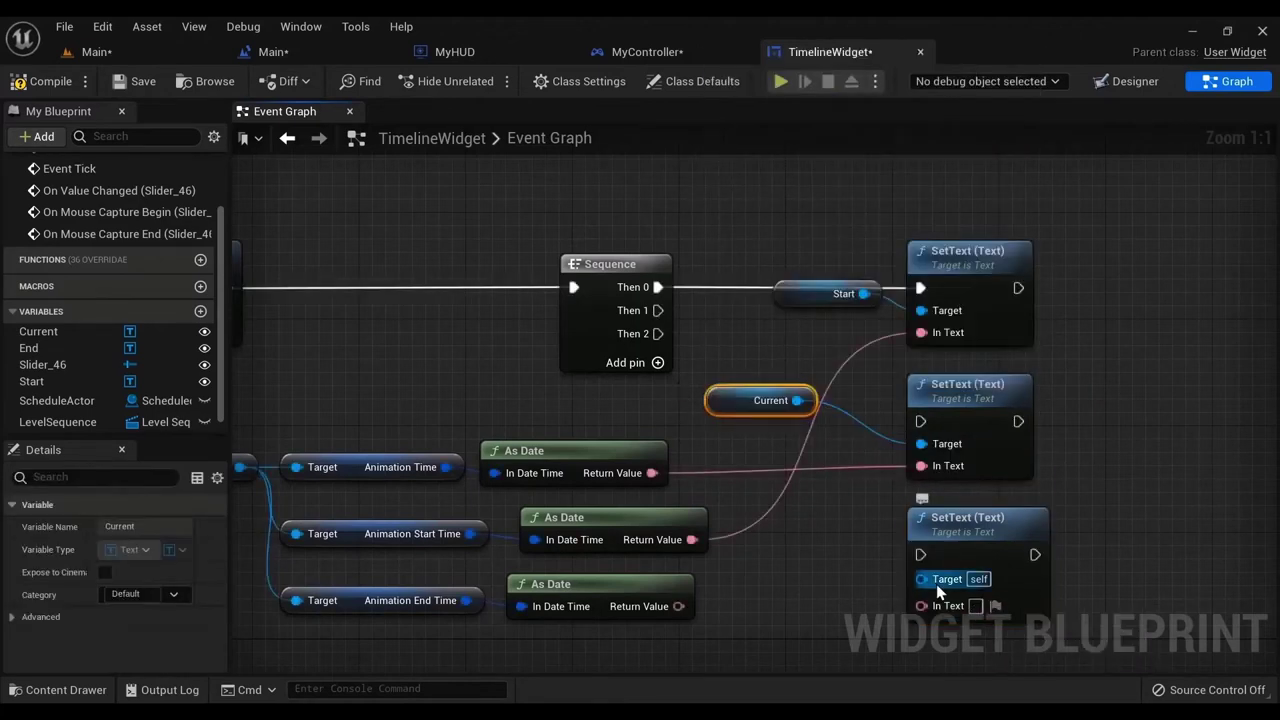
- Add an End reference as the lowest SetText's target and connect the Animation End Time As Date result to its In Text
{"action": "left_click_drag", "start_coordinate": [930, 580], "coordinate": [822, 582]}
{"action": "type", "text": "end"}
{"action": "key", "text": "Return"}
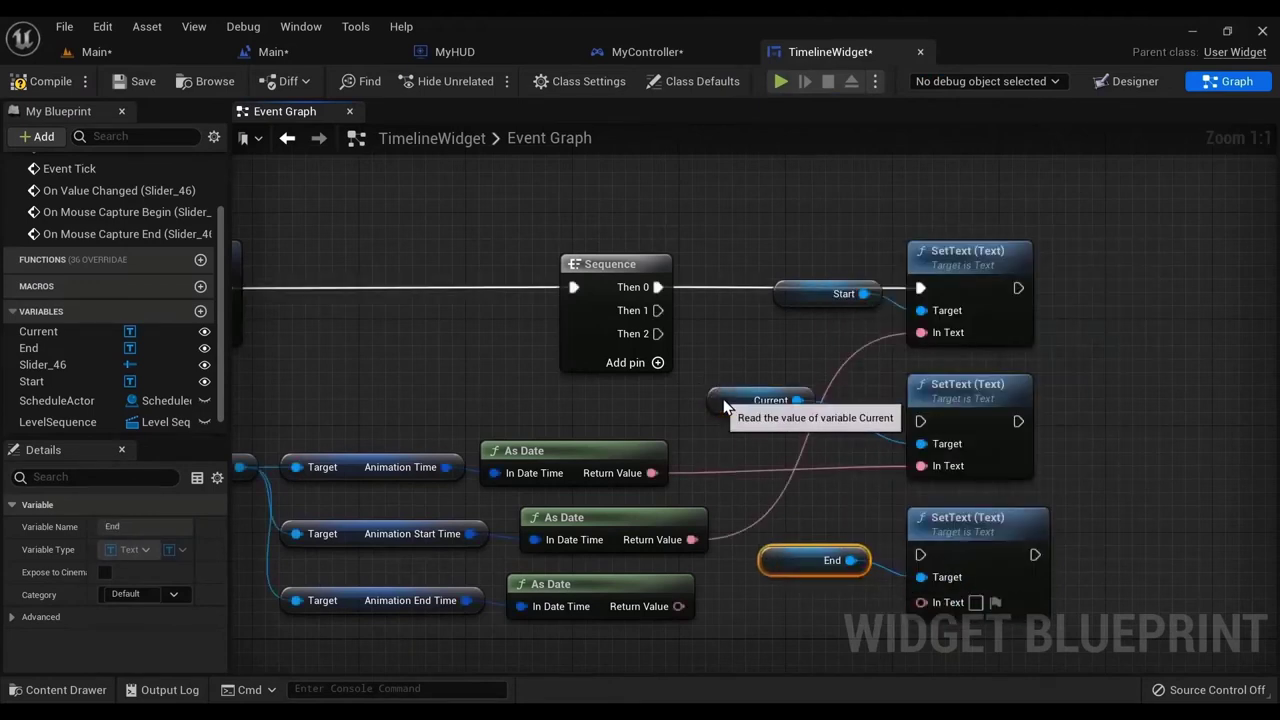
{"action": "left_click_drag", "start_coordinate": [724, 405], "coordinate": [751, 407]}
{"action": "right_click_drag", "start_coordinate": [732, 586], "coordinate": [693, 498]}
{"action": "left_click_drag", "start_coordinate": [638, 520], "coordinate": [890, 516]}
- Connect Sequence's Then 1 output to the middle SetText and Then 2 to the lowest SetText
{"action": "right_click_drag", "start_coordinate": [765, 456], "coordinate": [777, 543]}
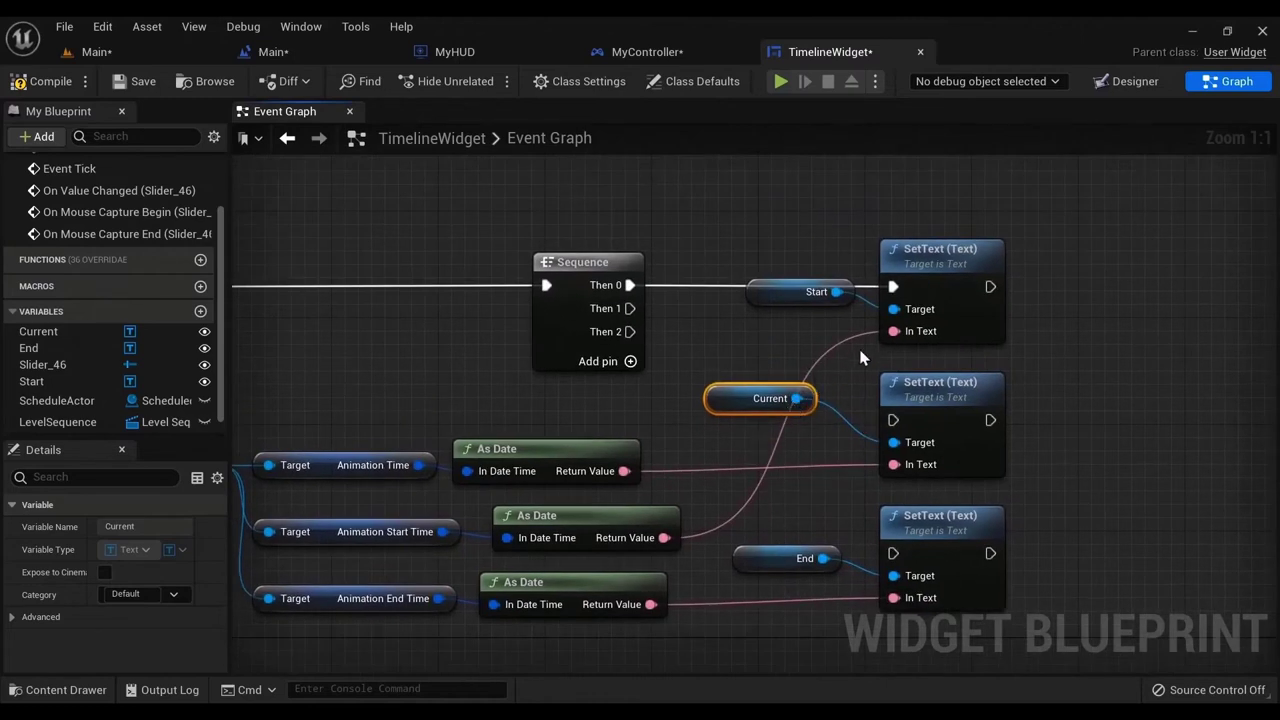
{"action": "left_click_drag", "start_coordinate": [630, 308], "coordinate": [892, 421]}
{"action": "left_click_drag", "start_coordinate": [630, 332], "coordinate": [895, 556]}
- Swap the Animation Start Time and Animation Time rows with their As Date nodes, so that the start time row is uppermost
{"action": "right_click_drag", "start_coordinate": [404, 554], "coordinate": [551, 536]}
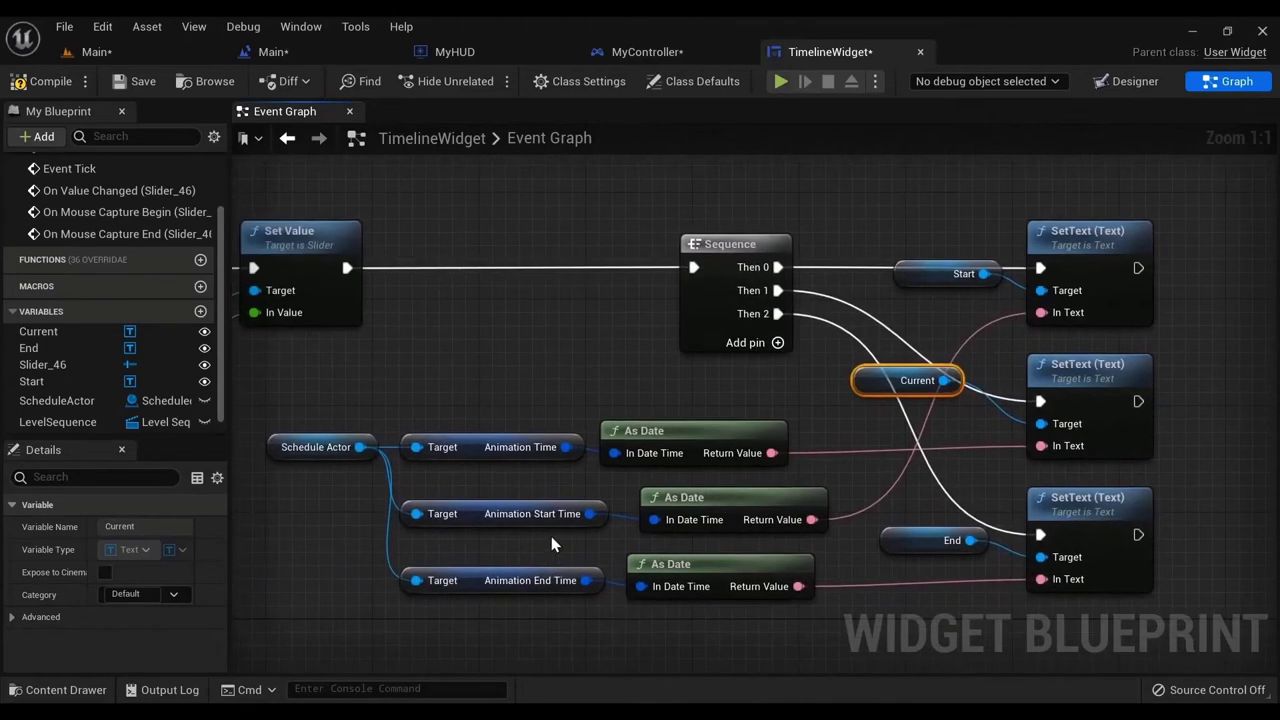
{"action": "left_click_drag", "start_coordinate": [551, 536], "coordinate": [697, 378]}
{"action": "left_click_drag", "start_coordinate": [529, 487], "coordinate": [683, 493]}
{"action": "left_click_drag", "start_coordinate": [563, 447], "coordinate": [688, 420]}
{"action": "left_click", "coordinate": [831, 383]}
{"action": "right_click_drag", "start_coordinate": [831, 383], "coordinate": [745, 398]}
{"action": "scroll", "coordinate": [746, 420], "scroll_direction": "down", "scroll_amount": 2}
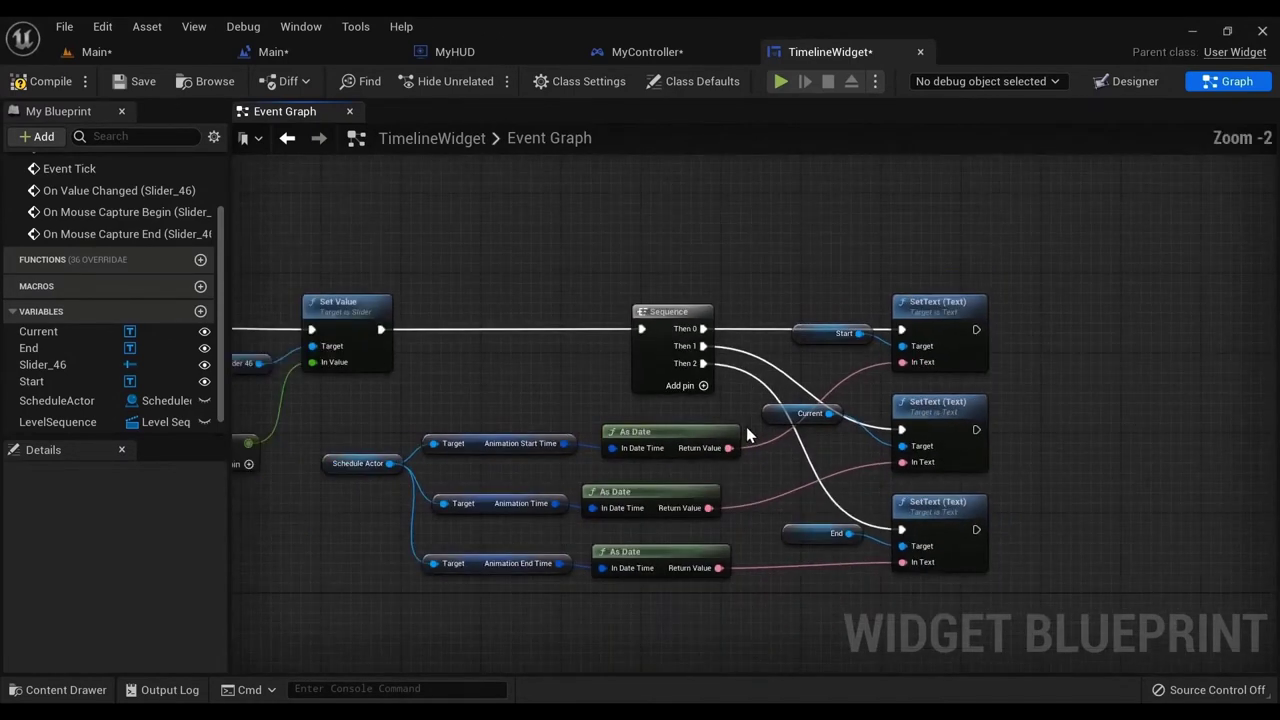
{"action": "right_click_drag", "start_coordinate": [321, 253], "coordinate": [432, 284]}
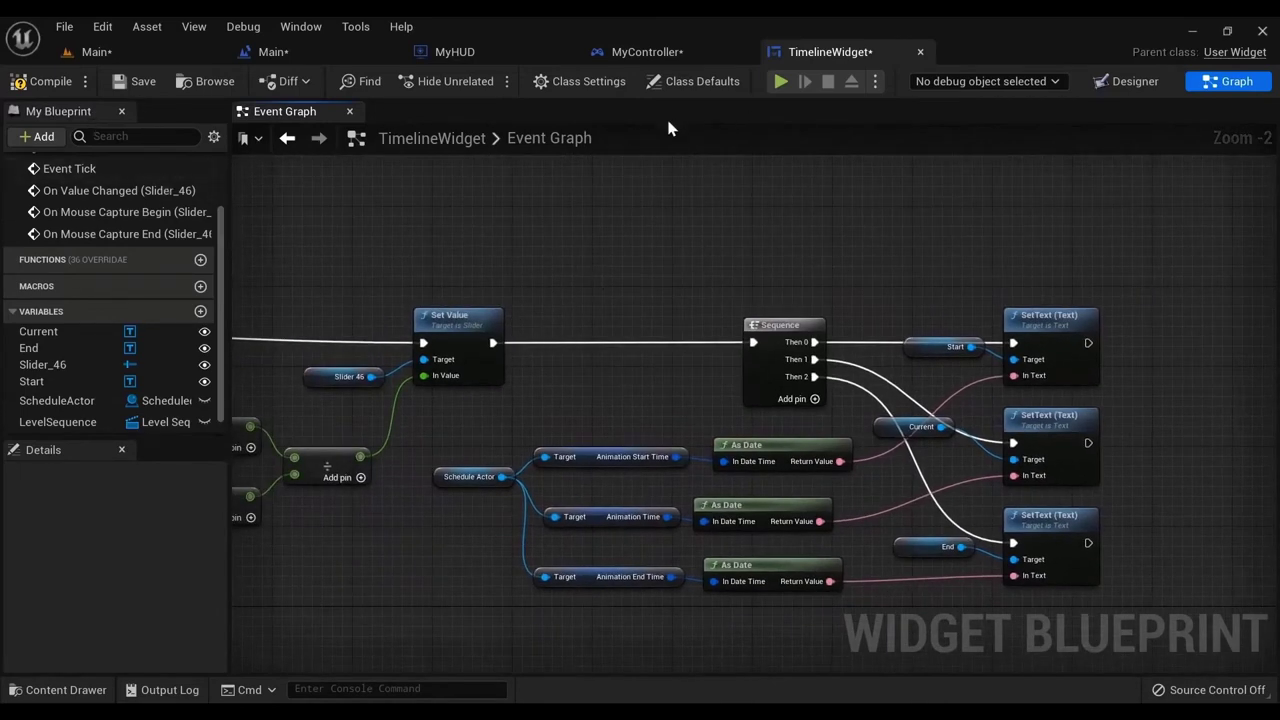
- Play the Main level in the editor, test the timeline by moving its slider to about Sep 14, 2023, and stop playing
{"action": "left_click", "coordinate": [96, 52]}
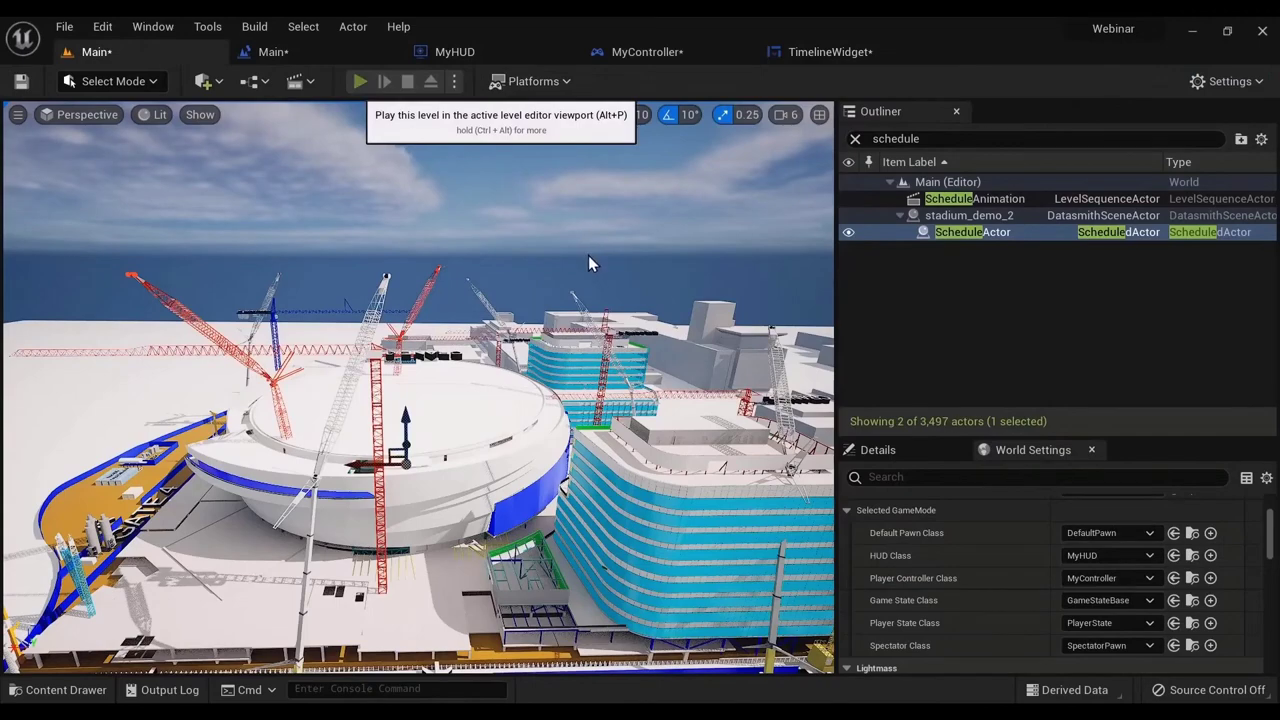
{"action": "key", "text": "alt+p"}
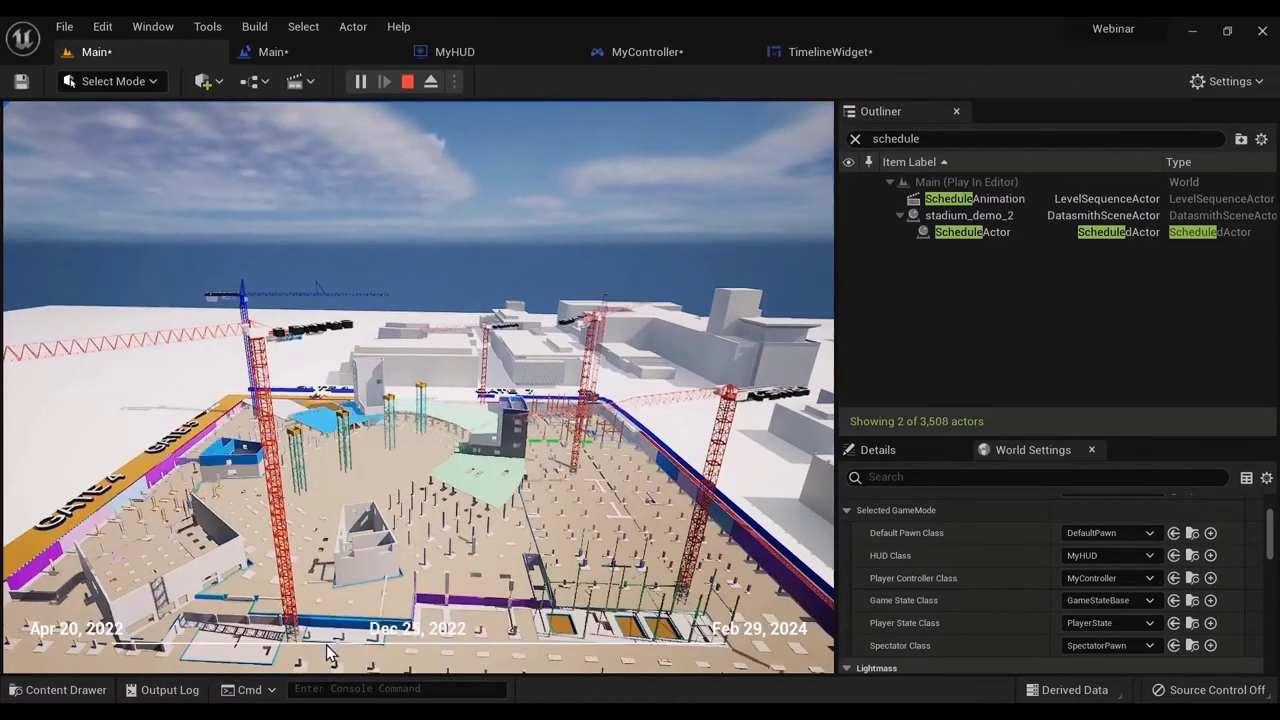
{"action": "left_click_drag", "start_coordinate": [388, 656], "coordinate": [276, 607]}
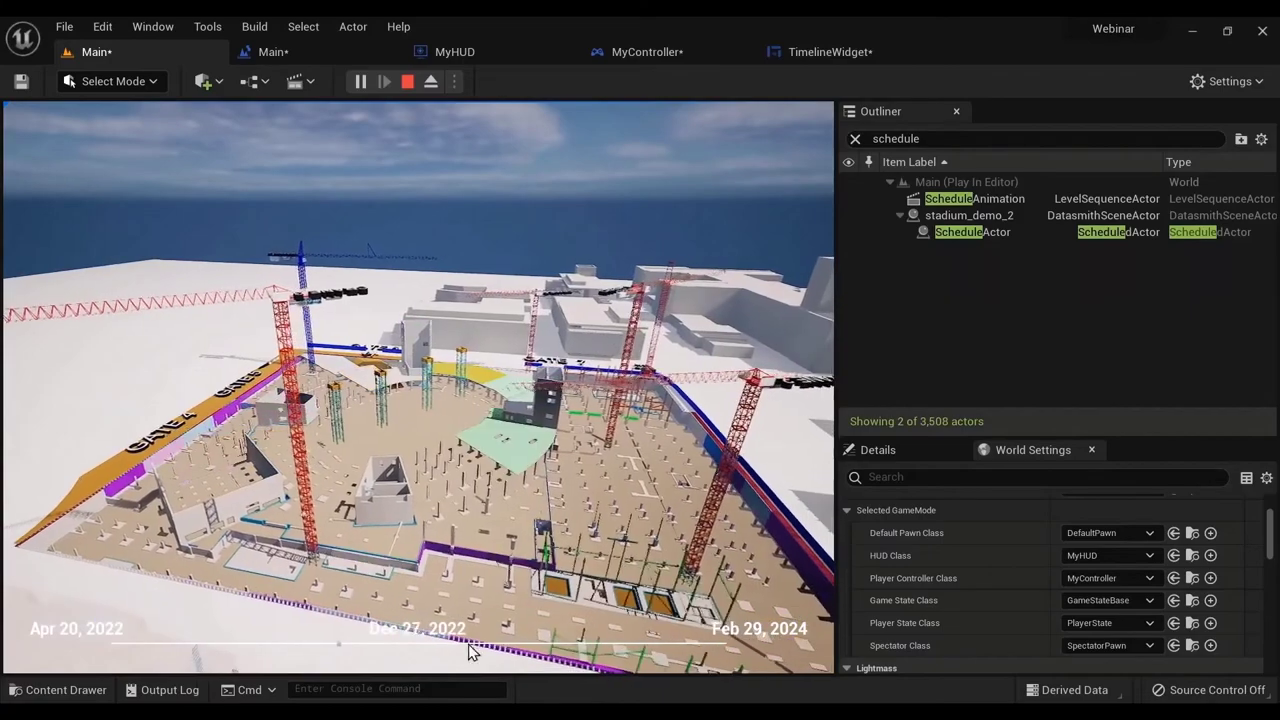
{"action": "left_click_drag", "start_coordinate": [327, 651], "coordinate": [555, 657]}
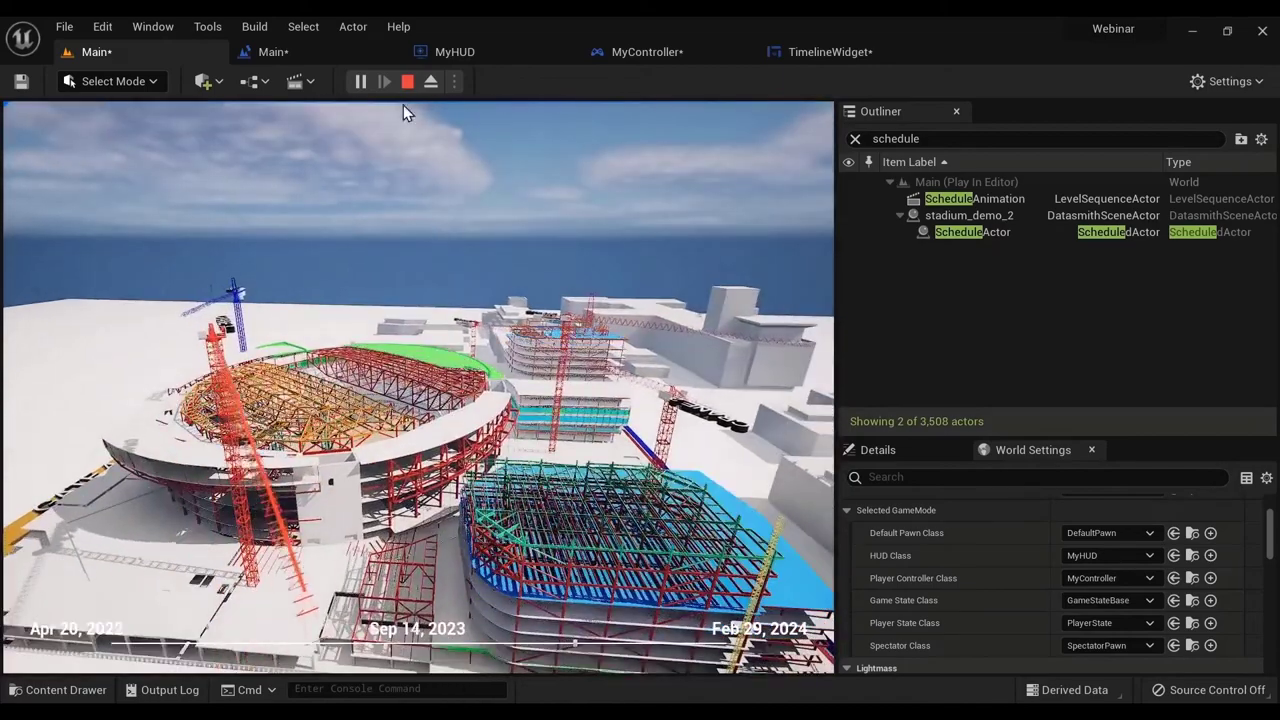
{"action": "key", "text": "Escape"}
- Switch to Firefox and open the iTwin Exporter for Datasmith documentation from the iTwin for Unreal page
{"action": "key", "text": "alt+Tab"}
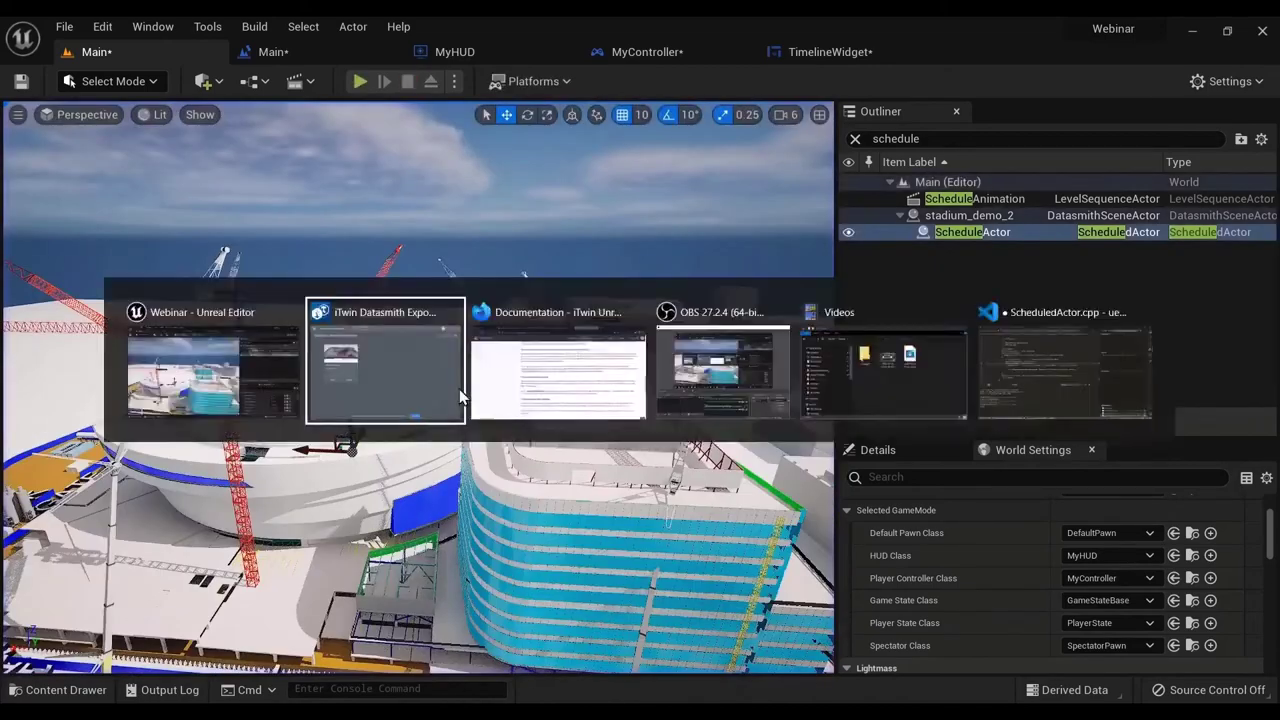
{"action": "key", "text": "alt+Tab"}
{"action": "key", "text": "ctrl+shift+Tab"}
{"action": "key", "text": "ctrl+shift+Tab"}
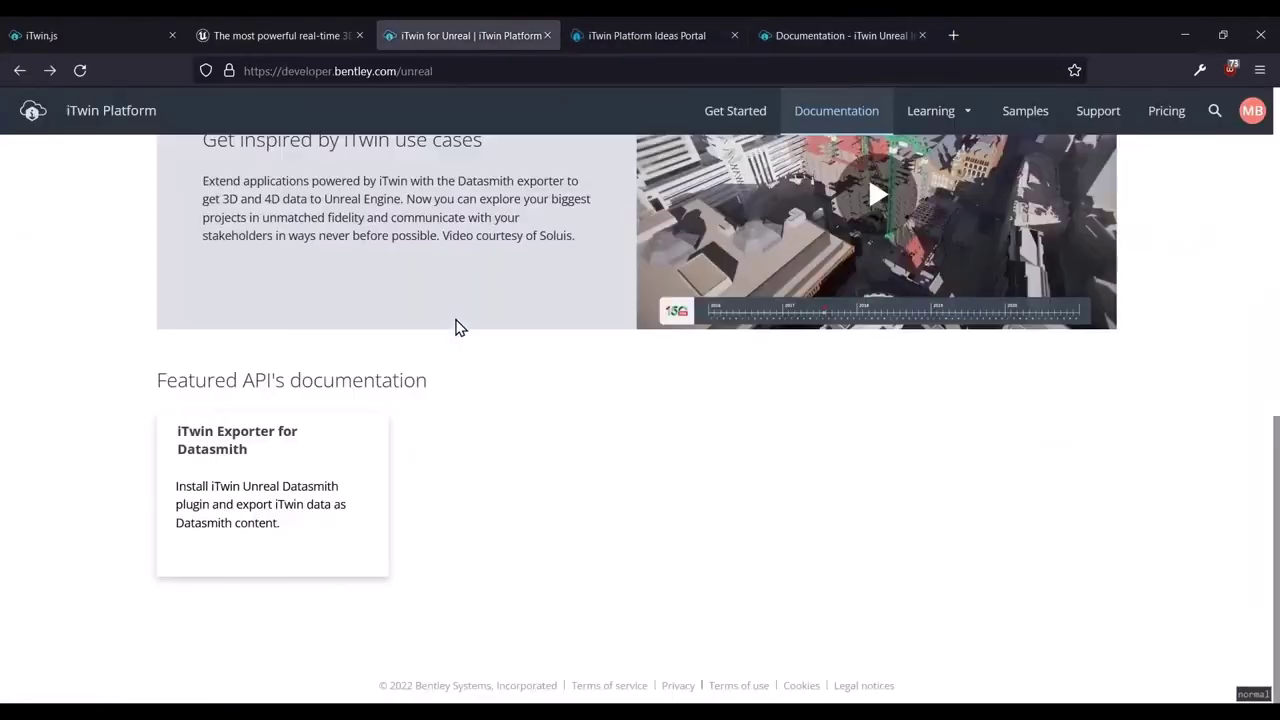
{"action": "key", "text": "ctrl+shift+Tab"}
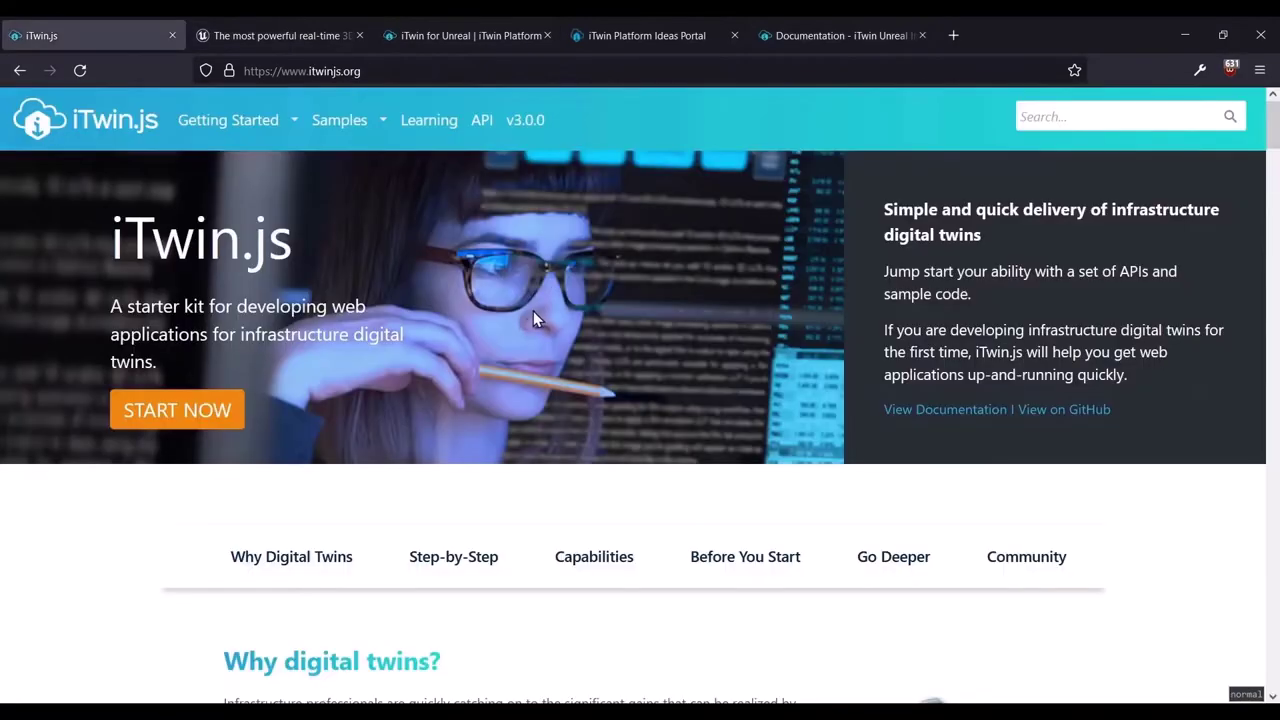
{"action": "key", "text": "ctrl+Tab"}
{"action": "key", "text": "ctrl+Tab"}
{"action": "scroll", "coordinate": [491, 334], "scroll_direction": "up", "scroll_amount": 5}
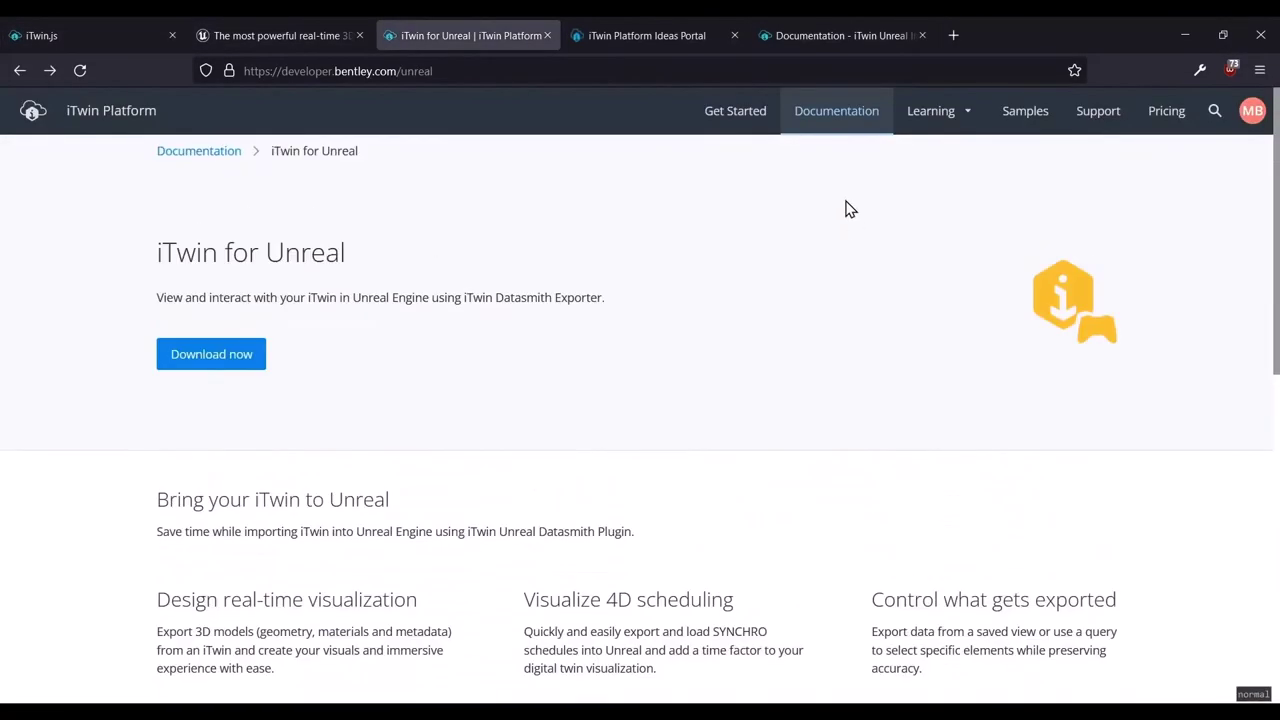
{"action": "scroll", "coordinate": [480, 457], "scroll_direction": "down", "scroll_amount": 15}
{"action": "left_click", "coordinate": [363, 572]}
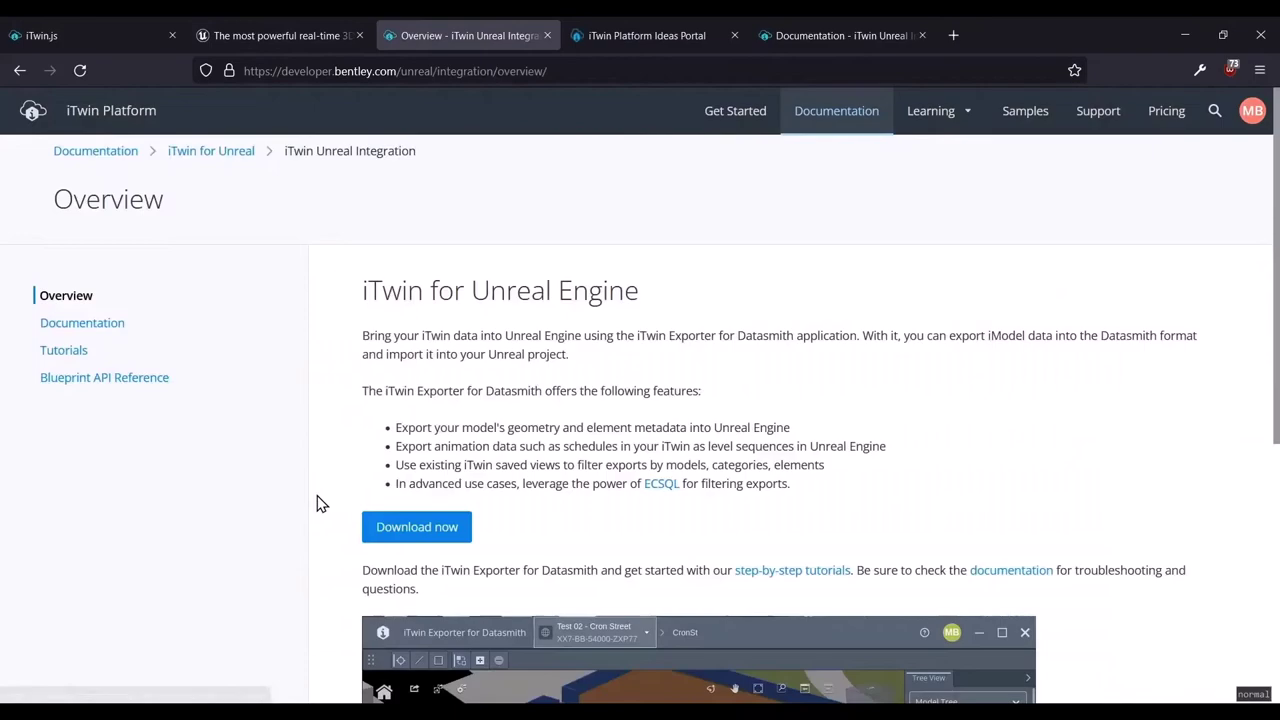
- Open the Blueprint API Reference and look through its structs, functions and schedule animation properties
{"action": "left_click", "coordinate": [93, 380]}
{"action": "scroll", "coordinate": [509, 457], "scroll_direction": "down", "scroll_amount": 5}
{"action": "scroll", "coordinate": [560, 423], "scroll_direction": "up", "scroll_amount": 5}
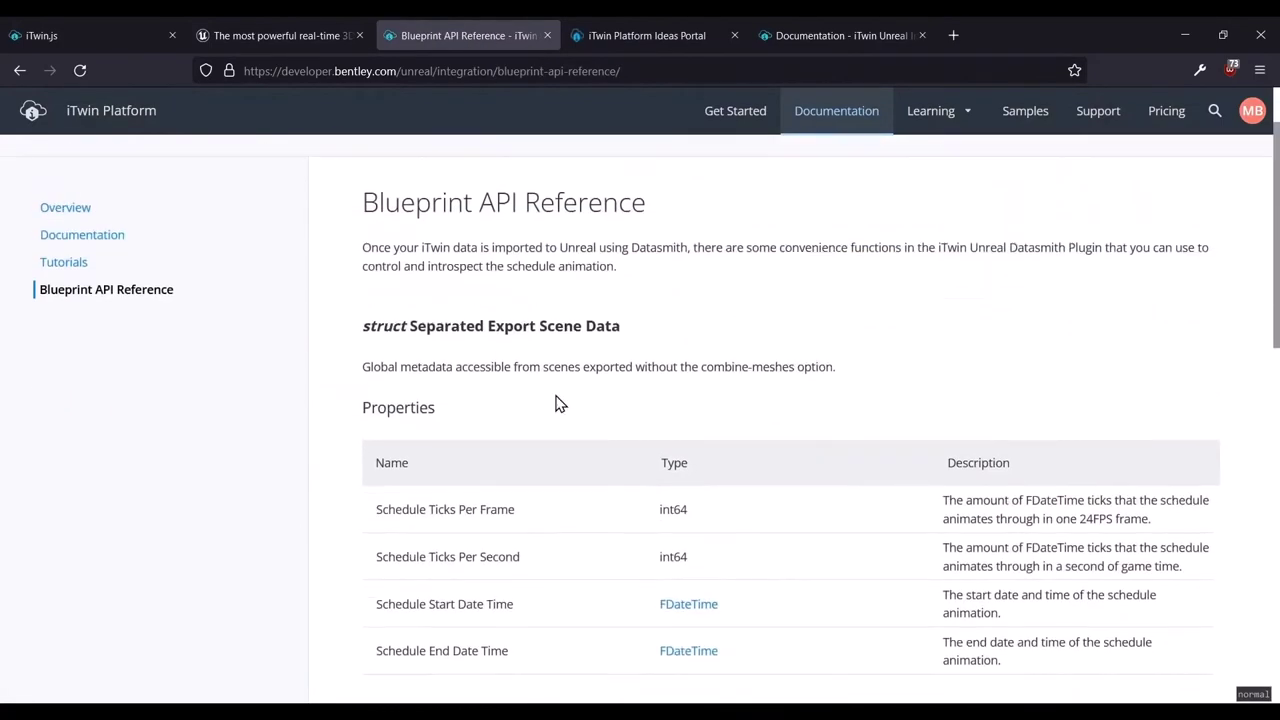
{"action": "scroll", "coordinate": [552, 413], "scroll_direction": "down", "scroll_amount": 9}
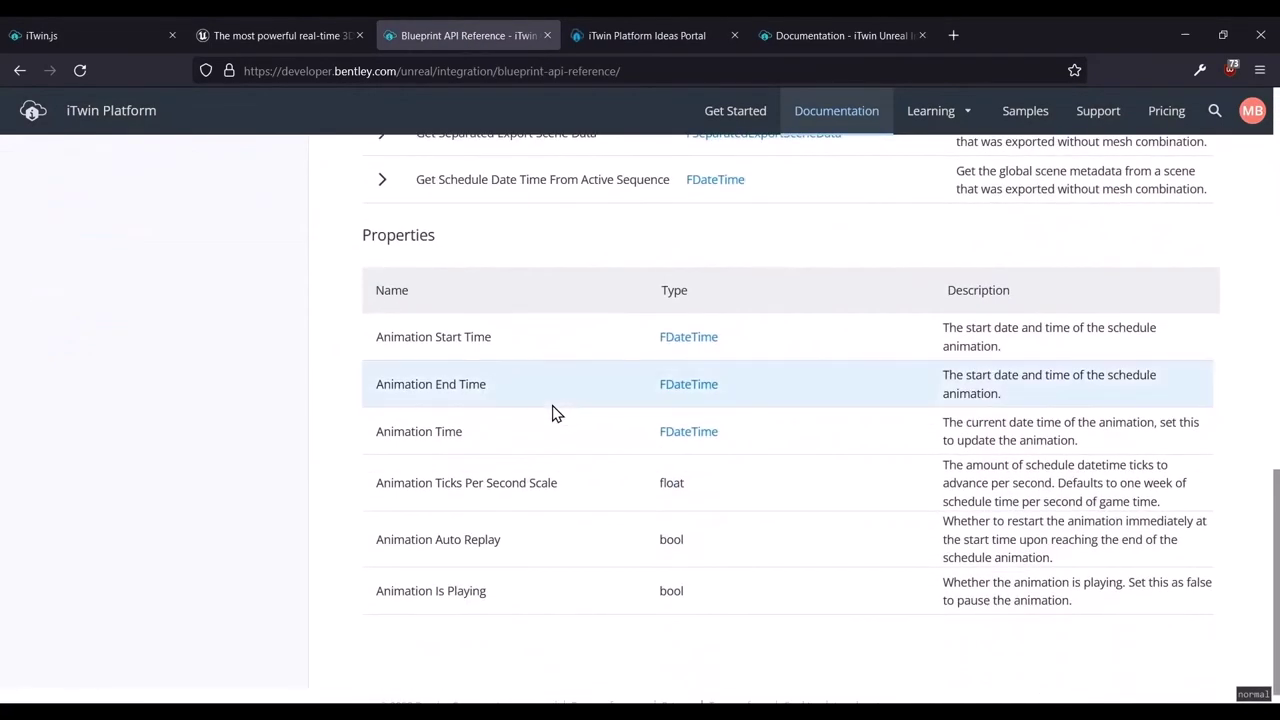
- Switch to the Unreal Editor and turn on Show Plugin Content in the content browser
{"action": "key", "text": "alt+Tab"}
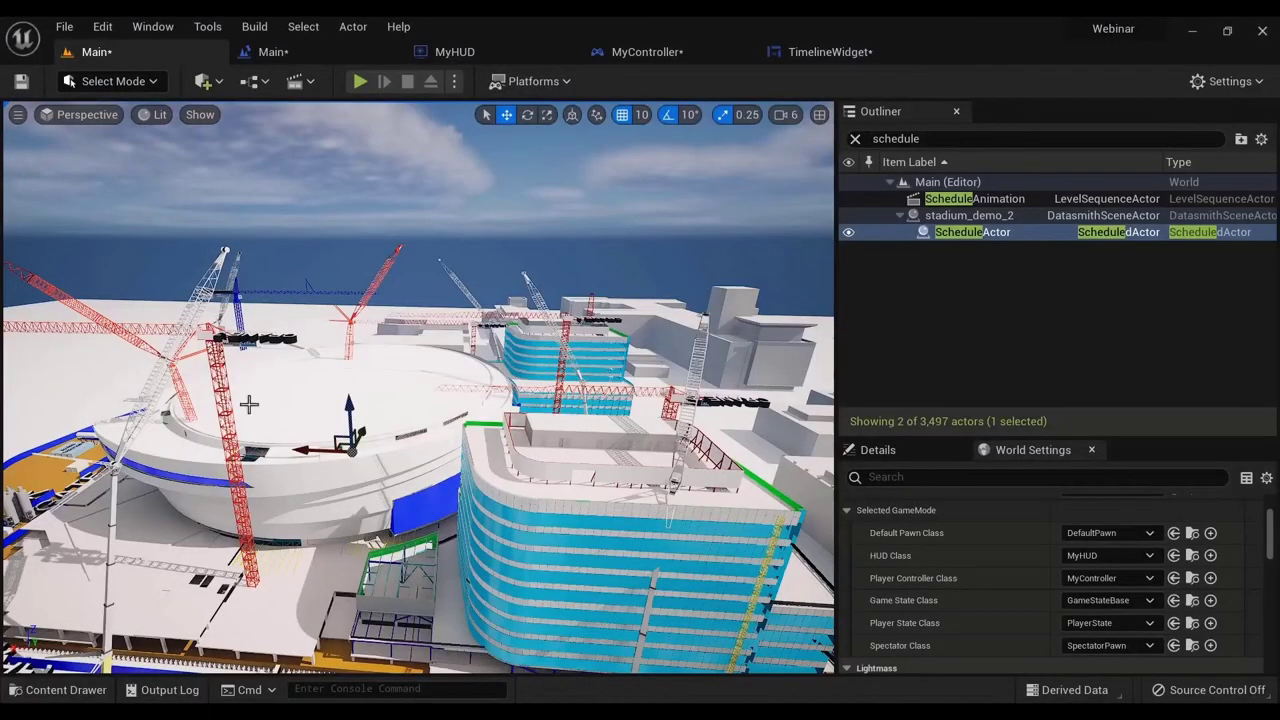
{"action": "left_click", "coordinate": [65, 690]}
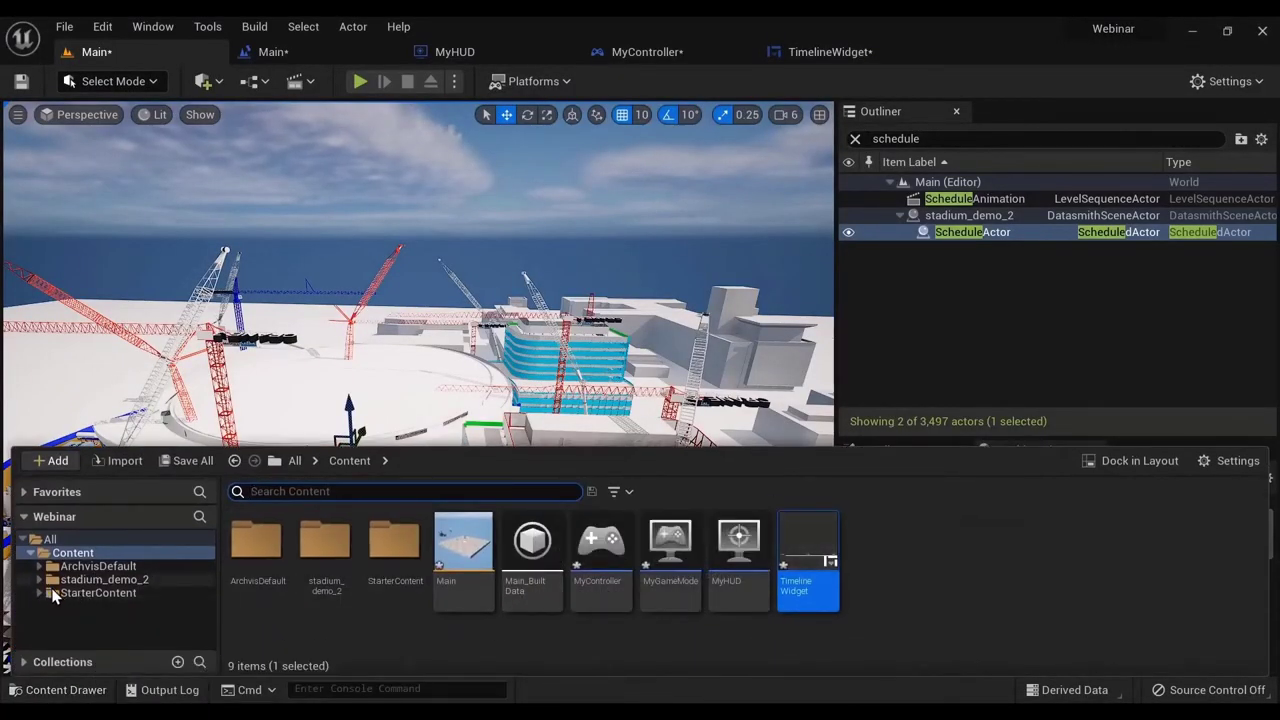
{"action": "right_click", "coordinate": [88, 628]}
{"action": "left_click", "coordinate": [1211, 478]}
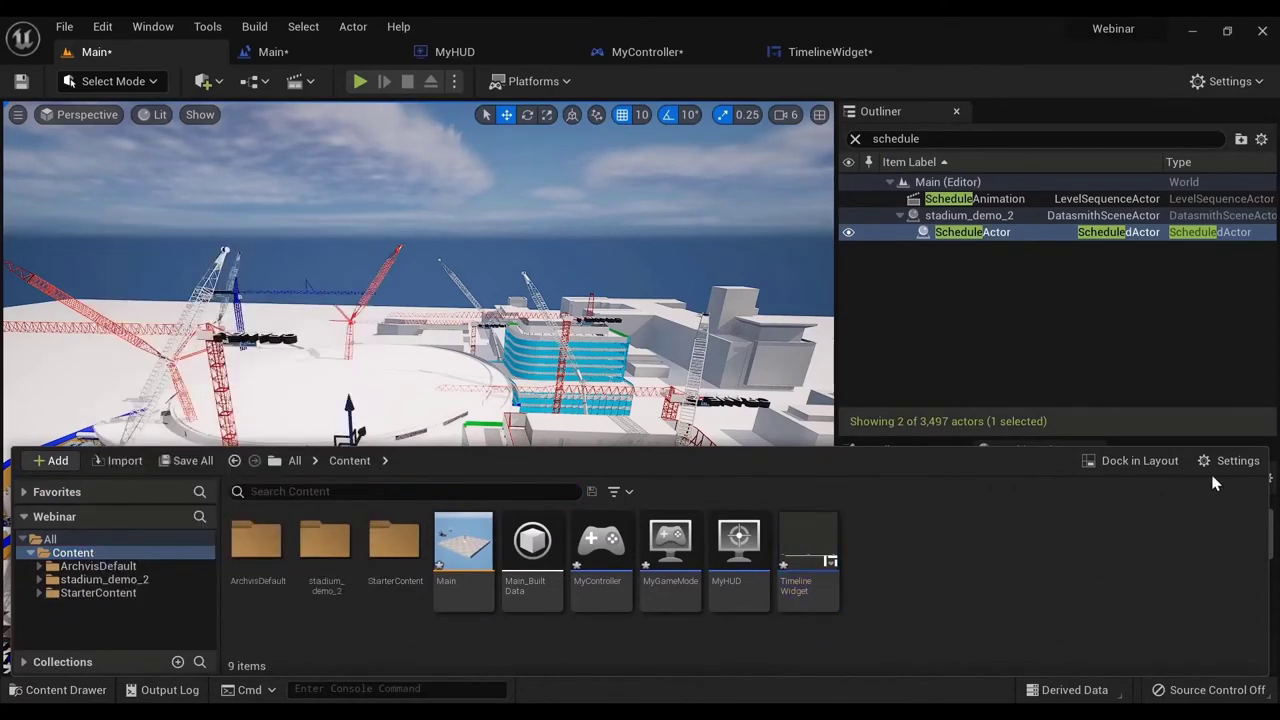
{"action": "left_click", "coordinate": [1230, 461]}
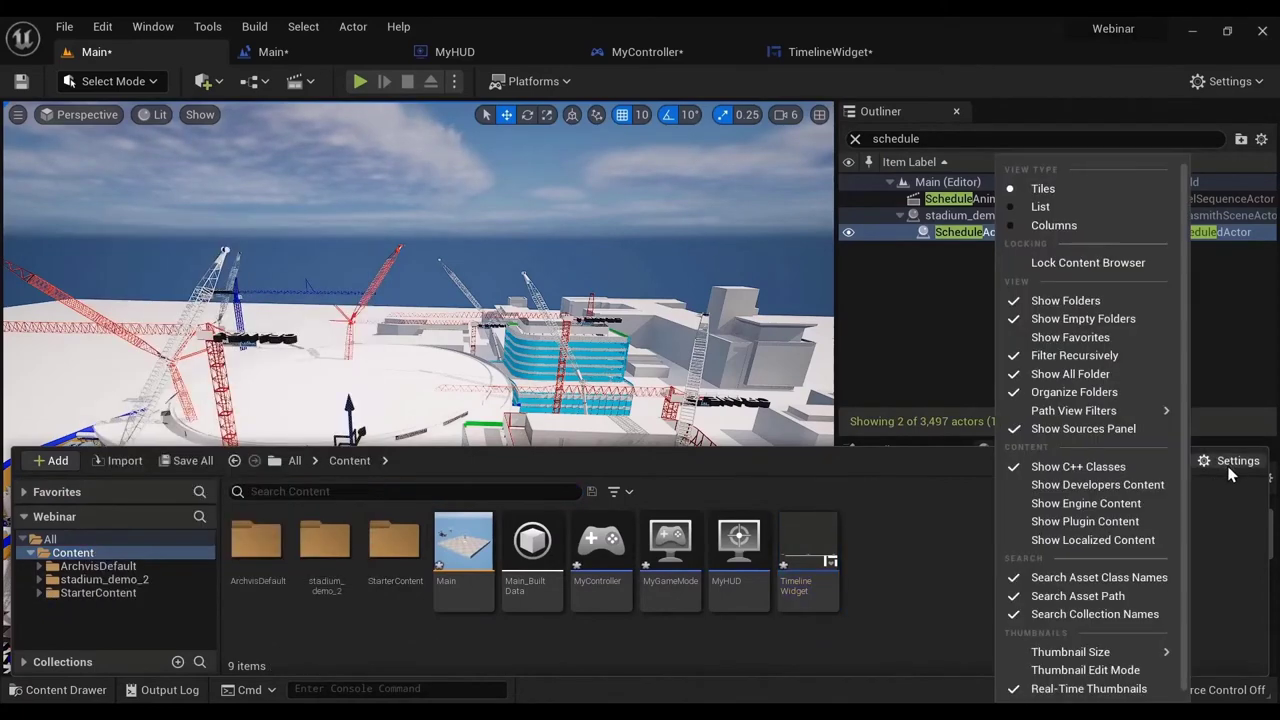
{"action": "left_click", "coordinate": [1071, 522]}
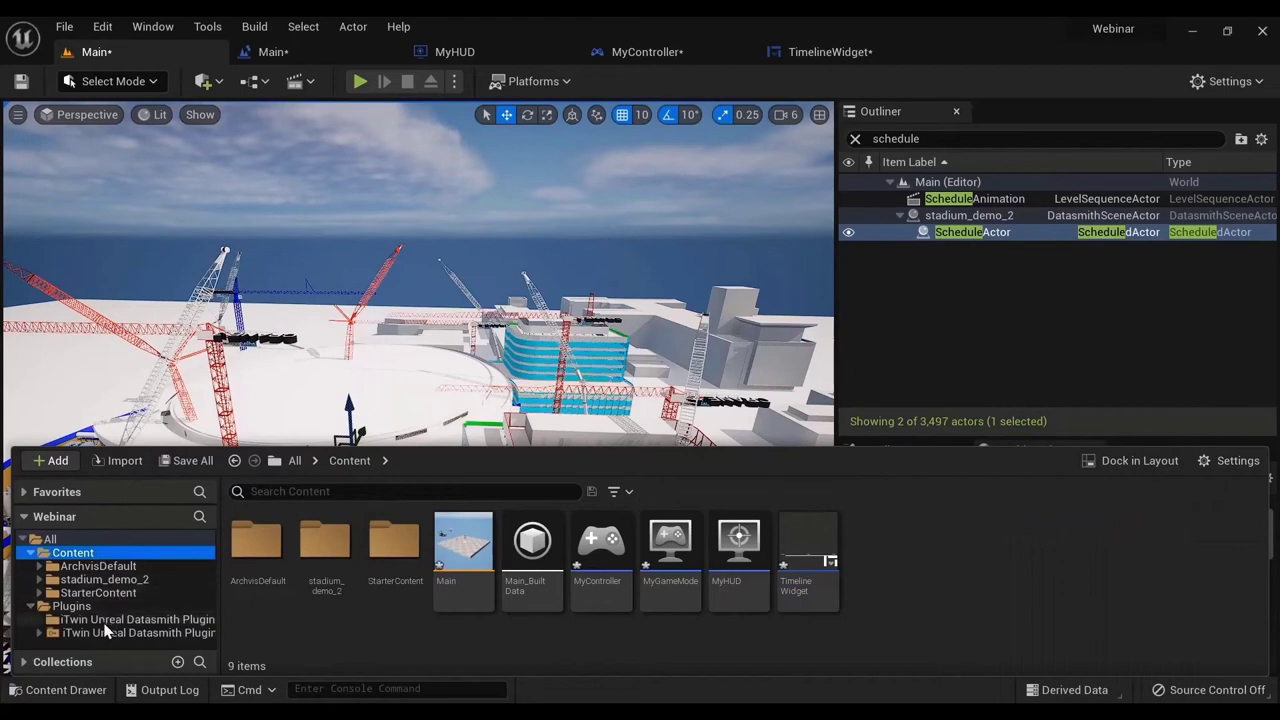
- Look through the iTwin Unreal Datasmith plugin's content and public C++ class folders, and open the Scheduled Actor class source in Visual Studio Code
{"action": "left_click", "coordinate": [72, 606]}
{"action": "left_click", "coordinate": [110, 620]}
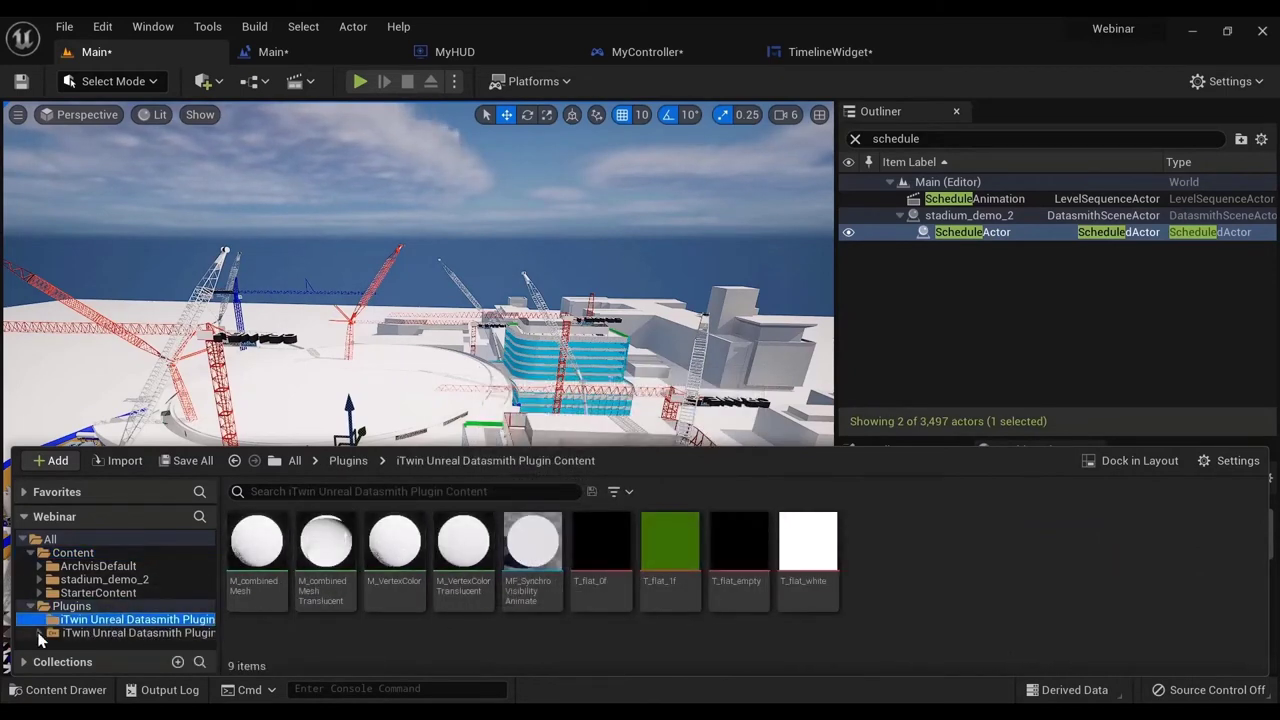
{"action": "scroll", "coordinate": [133, 636], "scroll_direction": "down", "scroll_amount": 1}
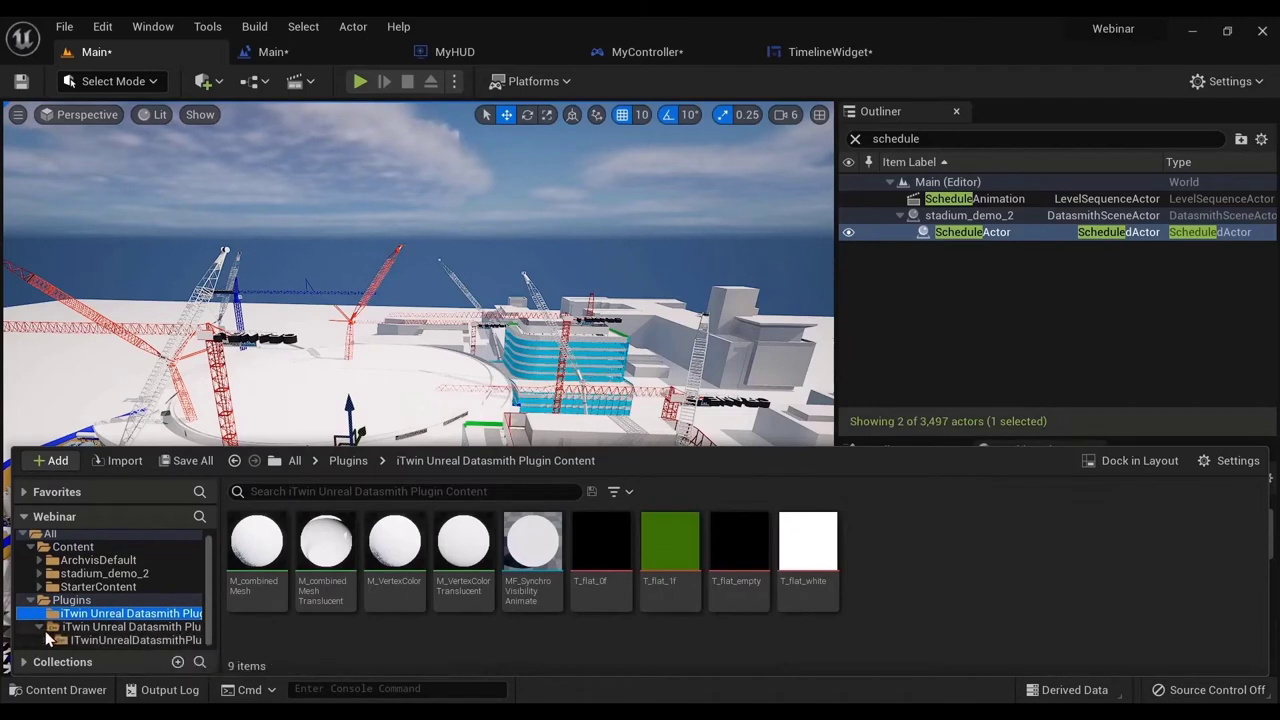
{"action": "left_click", "coordinate": [114, 641]}
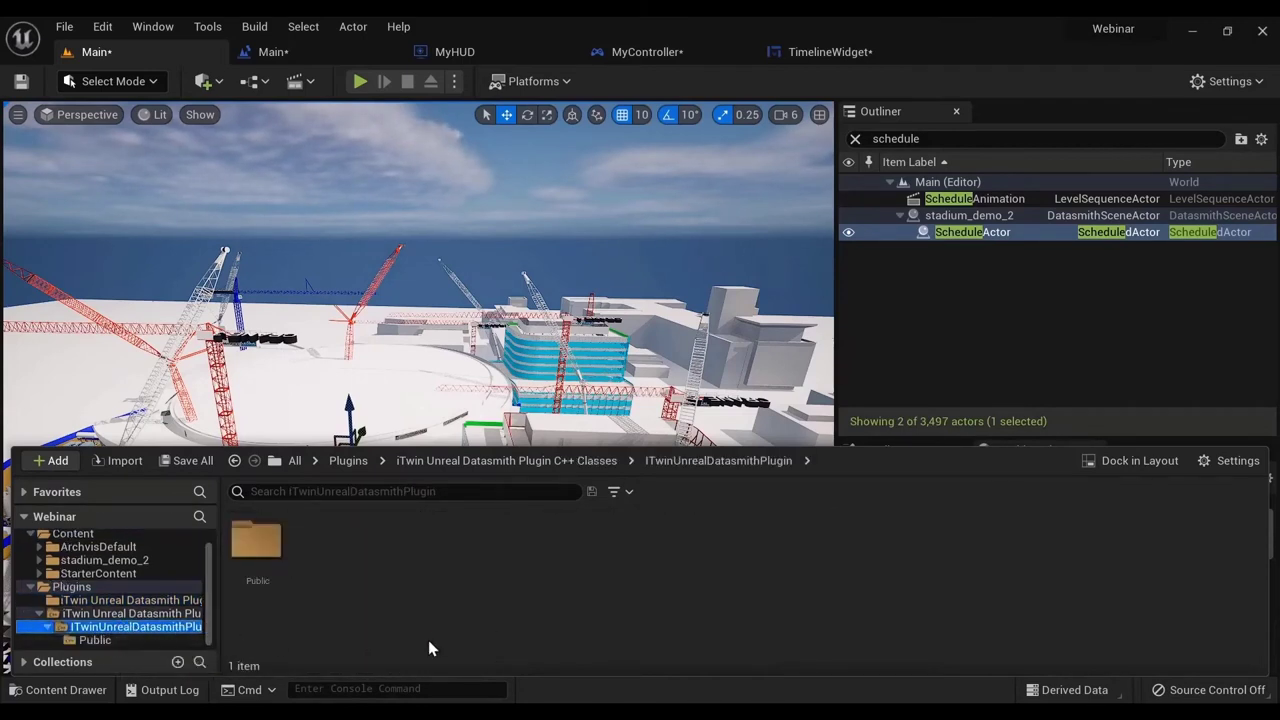
{"action": "left_click", "coordinate": [140, 640]}
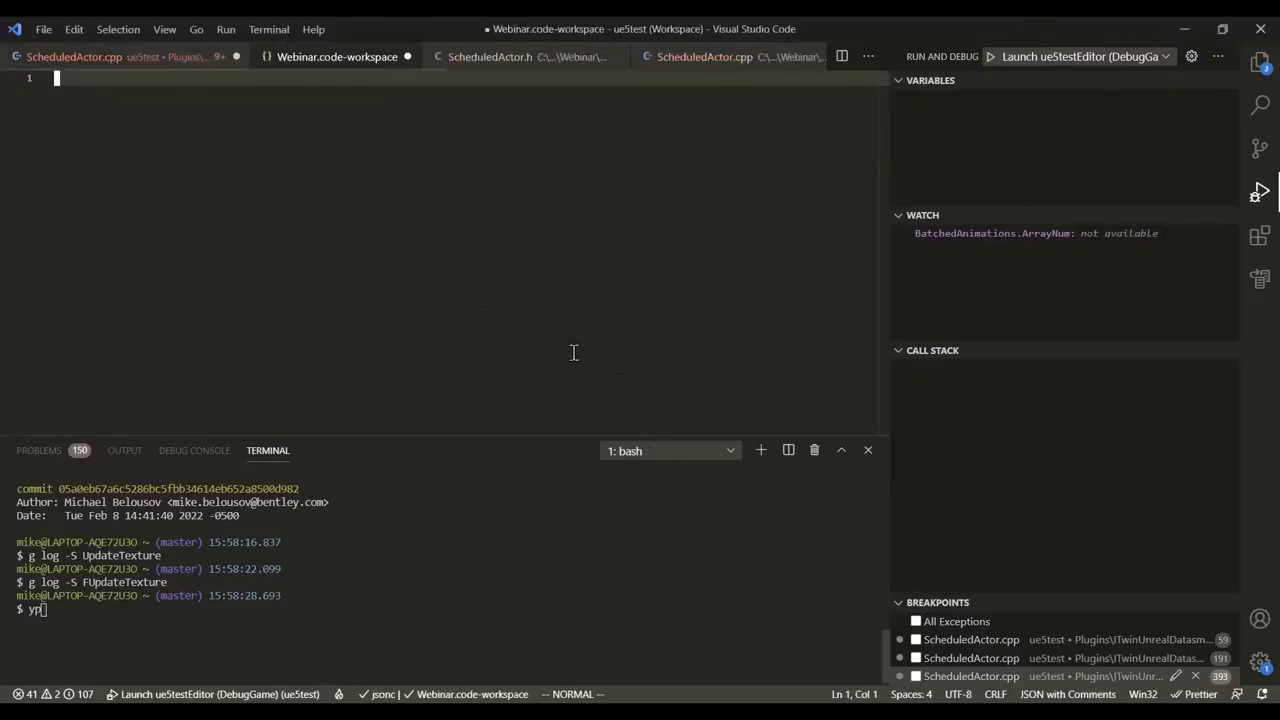
- Close Webinar.code-workspace without saving its changes and bring up the plugin's ScheduledActor.cpp
{"action": "left_click", "coordinate": [406, 57]}
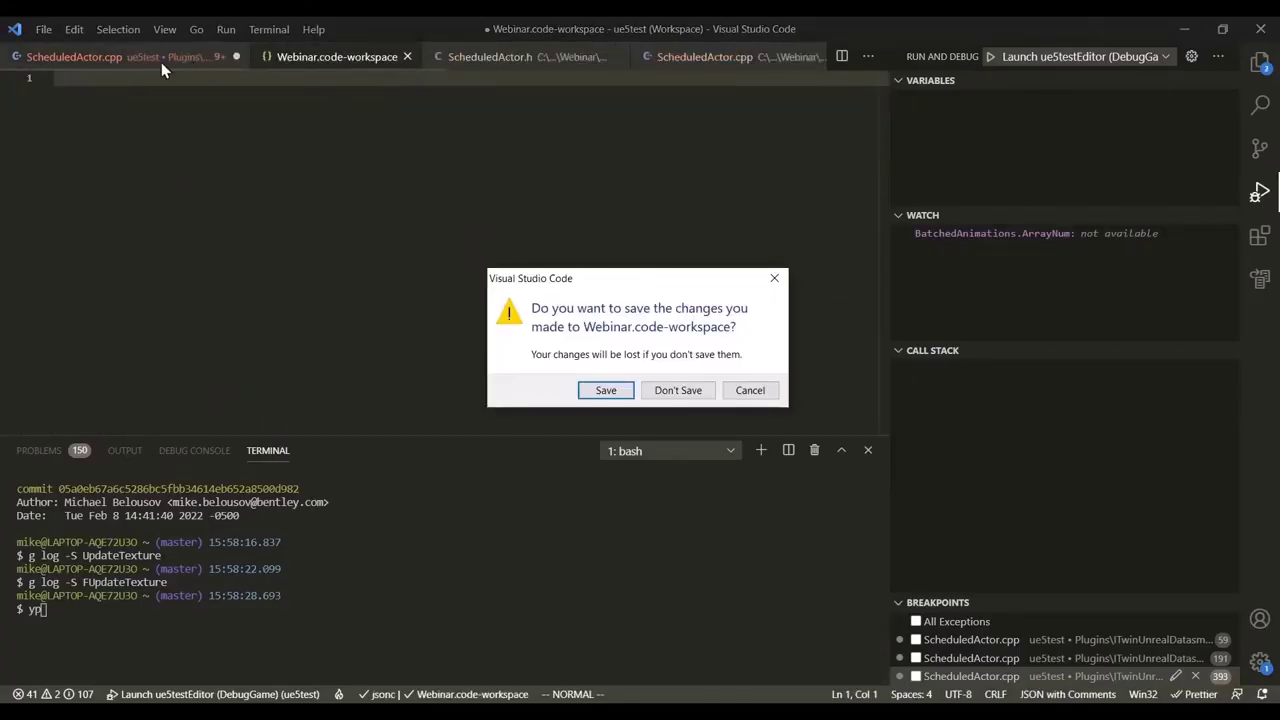
{"action": "left_click", "coordinate": [674, 389]}
{"action": "left_click", "coordinate": [148, 64]}
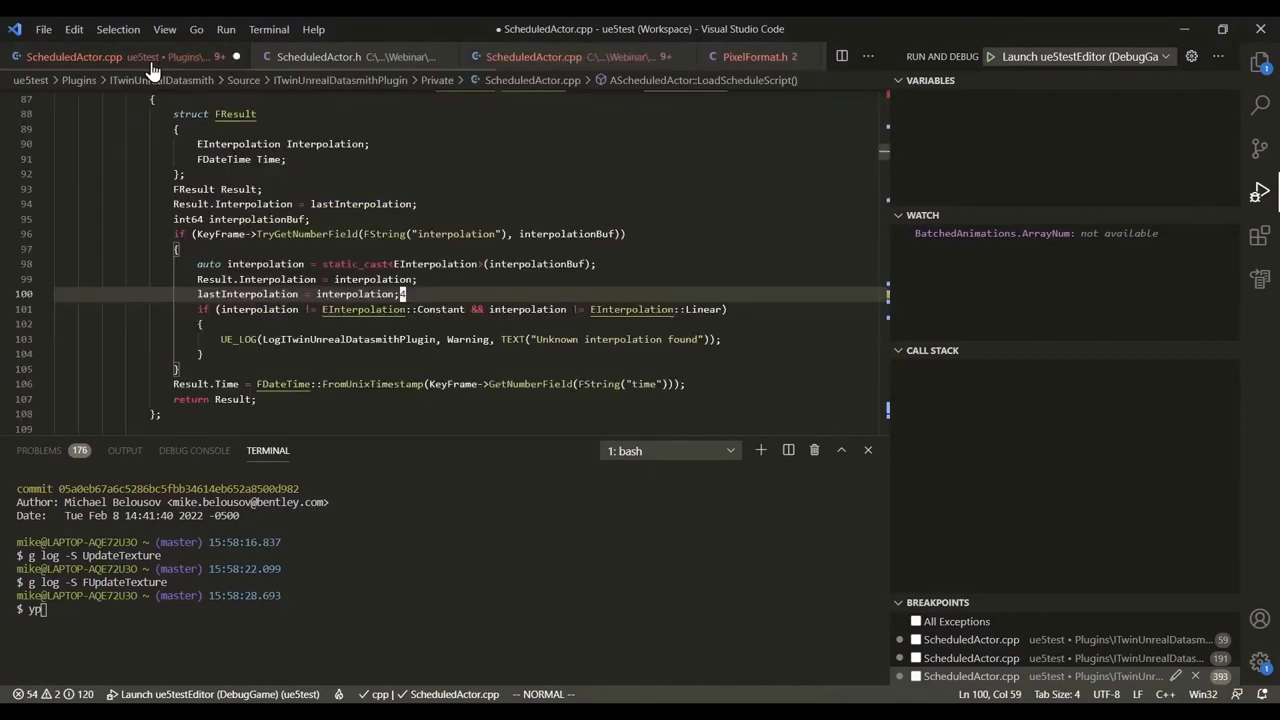
- Examine how the LoadScheduleScript function in ScheduledActor.cpp parses the schedule JSON and its element timelines
{"action": "scroll", "coordinate": [334, 297], "scroll_direction": "down", "scroll_amount": 7}
{"action": "scroll", "coordinate": [338, 304], "scroll_direction": "up", "scroll_amount": 6}
{"action": "scroll", "coordinate": [340, 310], "scroll_direction": "down", "scroll_amount": 7}
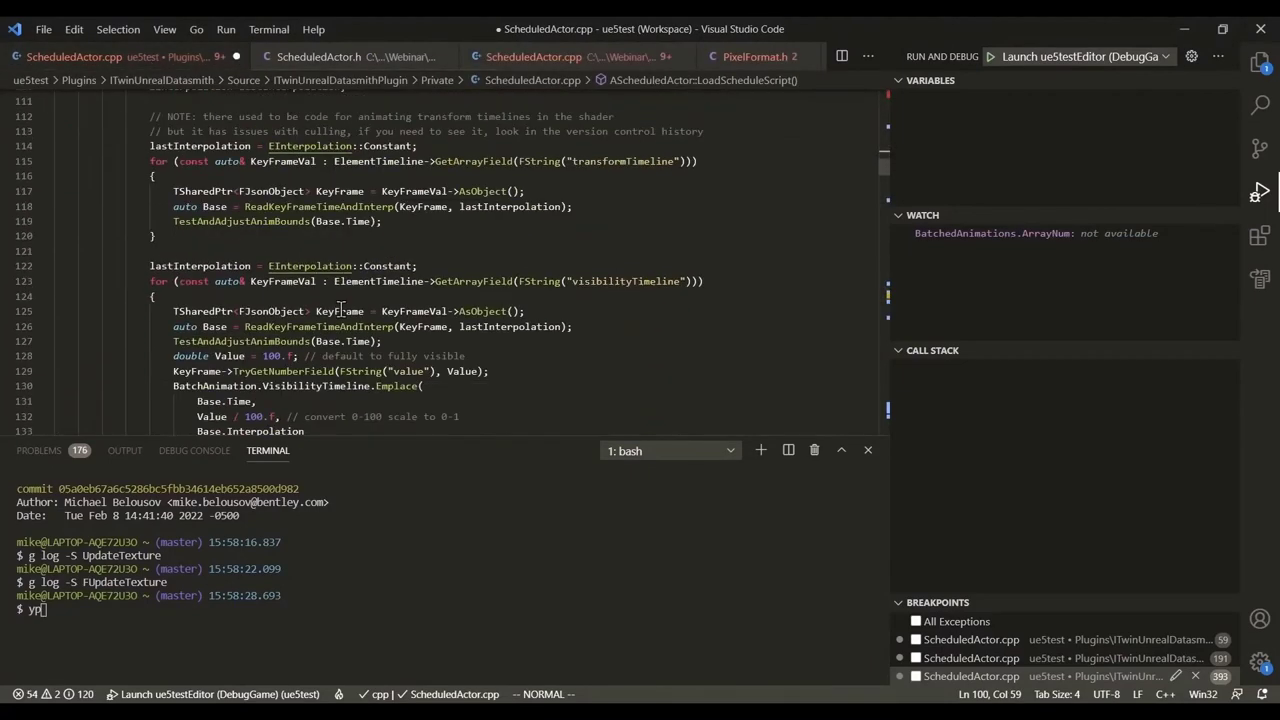
{"action": "scroll", "coordinate": [340, 308], "scroll_direction": "up", "scroll_amount": 7}
{"action": "scroll", "coordinate": [340, 308], "scroll_direction": "down", "scroll_amount": 4}
{"action": "scroll", "coordinate": [342, 295], "scroll_direction": "up", "scroll_amount": 11}
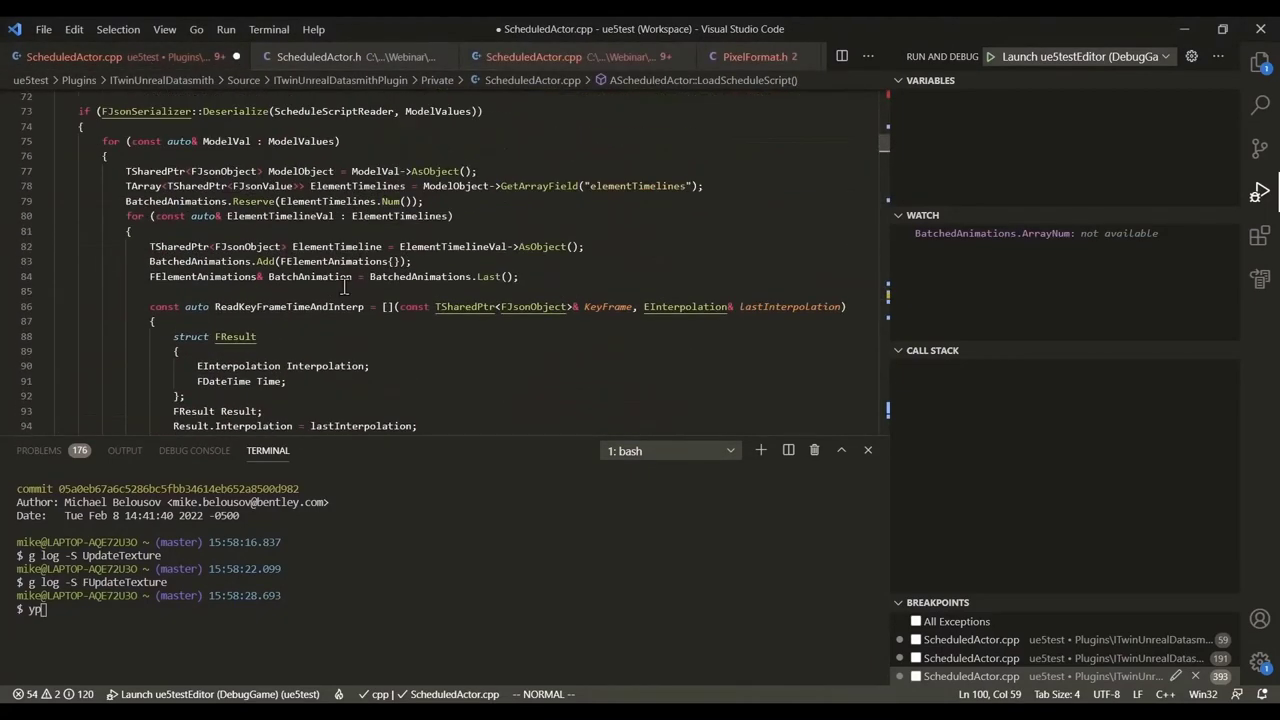
{"action": "scroll", "coordinate": [344, 287], "scroll_direction": "up", "scroll_amount": 5}
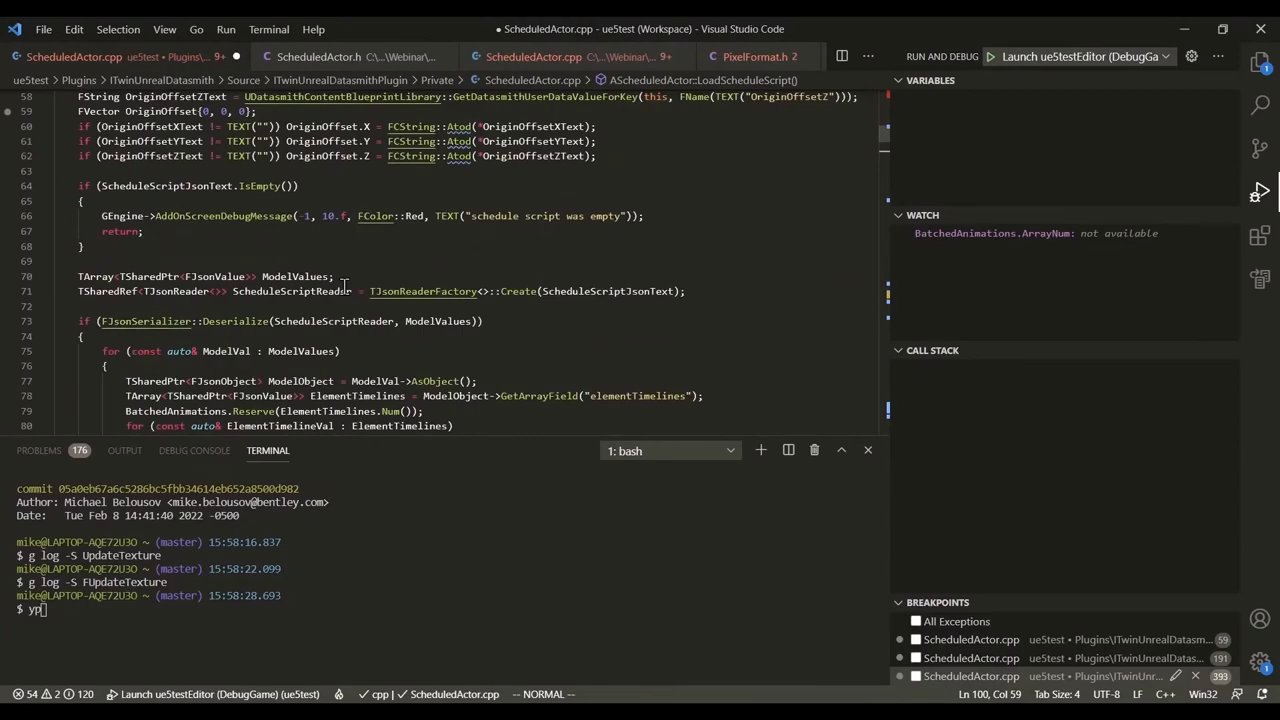
- Switch back to the Unreal Editor and deselect the ScheduleActor in the stadium scene
{"action": "key", "text": "alt+Tab"}
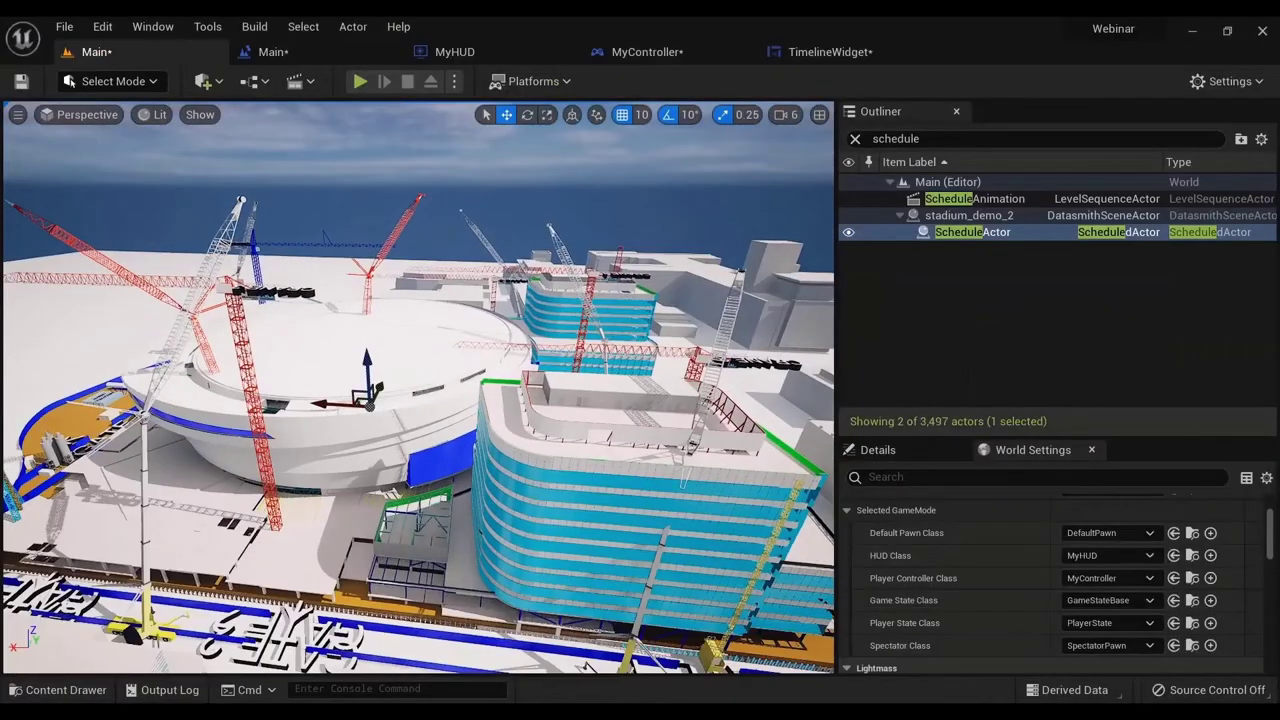
{"action": "key", "text": "s"}
{"action": "right_click_drag", "start_coordinate": [417, 234], "coordinate": [370, 234]}
{"action": "left_click", "coordinate": [417, 234]}
{"action": "key", "text": "w"}
{"action": "scroll", "coordinate": [657, 532], "scroll_direction": "up", "scroll_amount": 3}
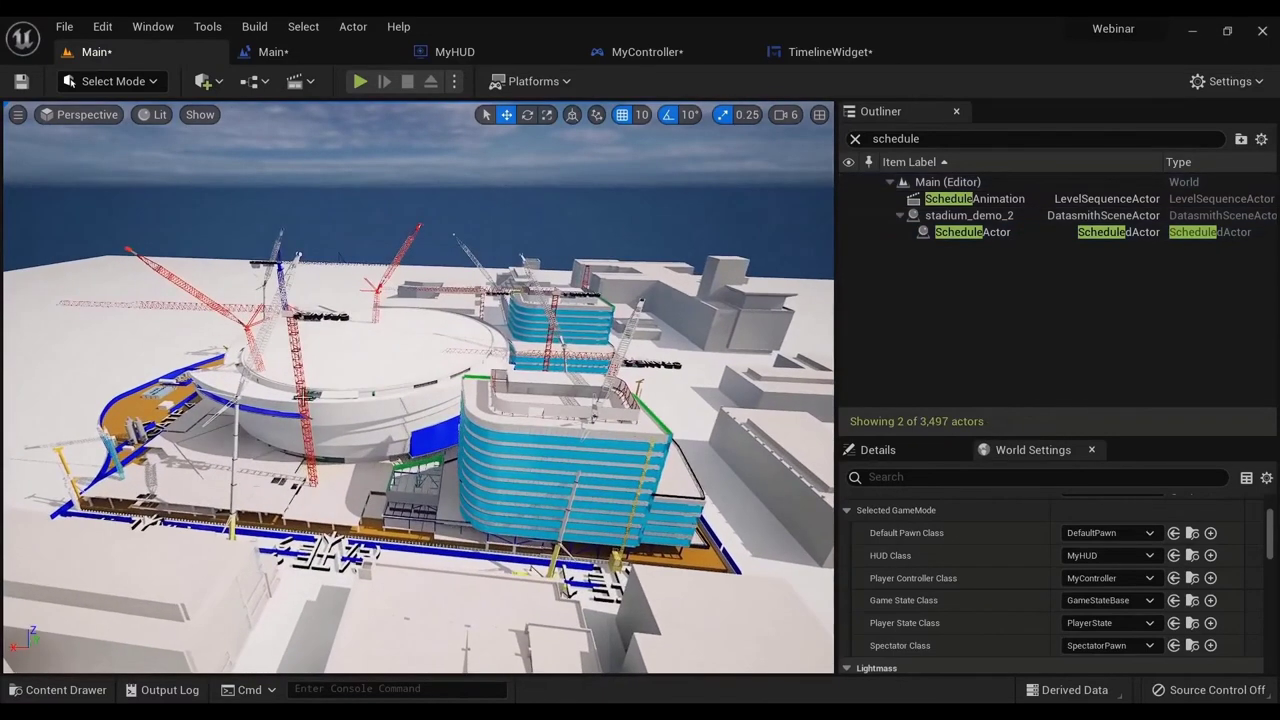
- Clear the details filter for the ScheduleAnimation actor, open its level sequence, and scrub the sequence to frame 1329
{"action": "left_click", "coordinate": [955, 204]}
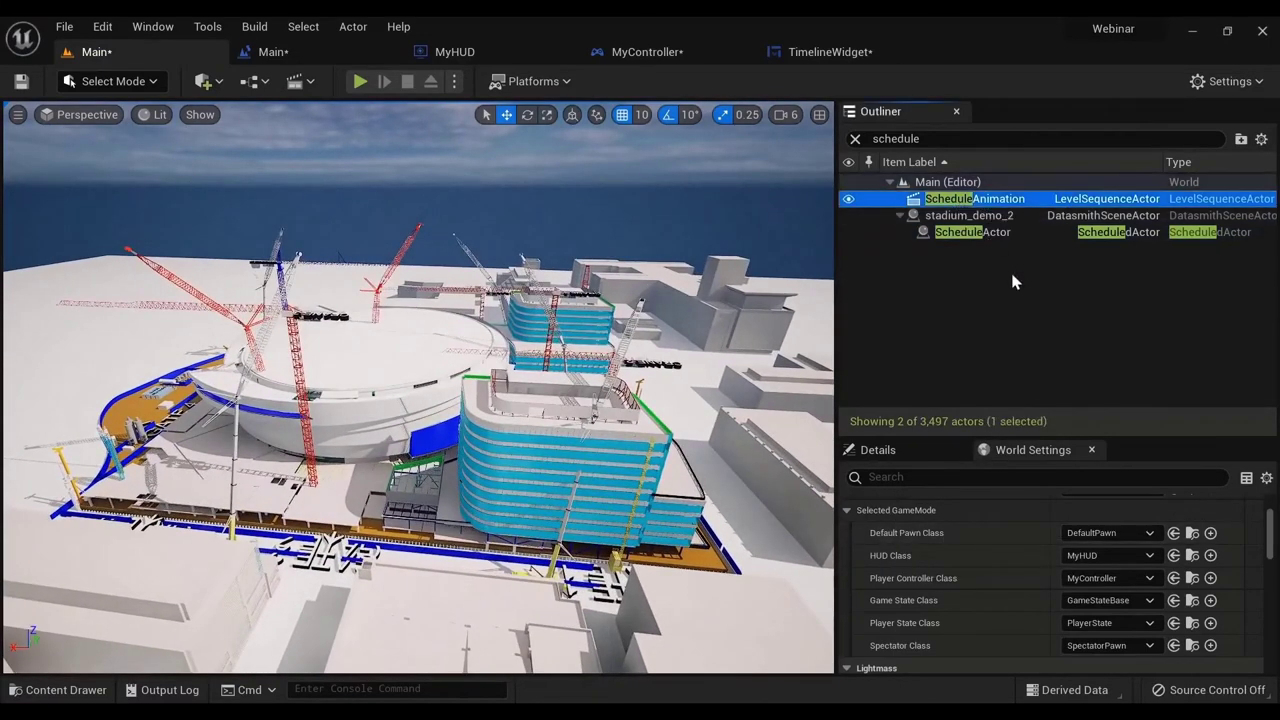
{"action": "left_click", "coordinate": [930, 450]}
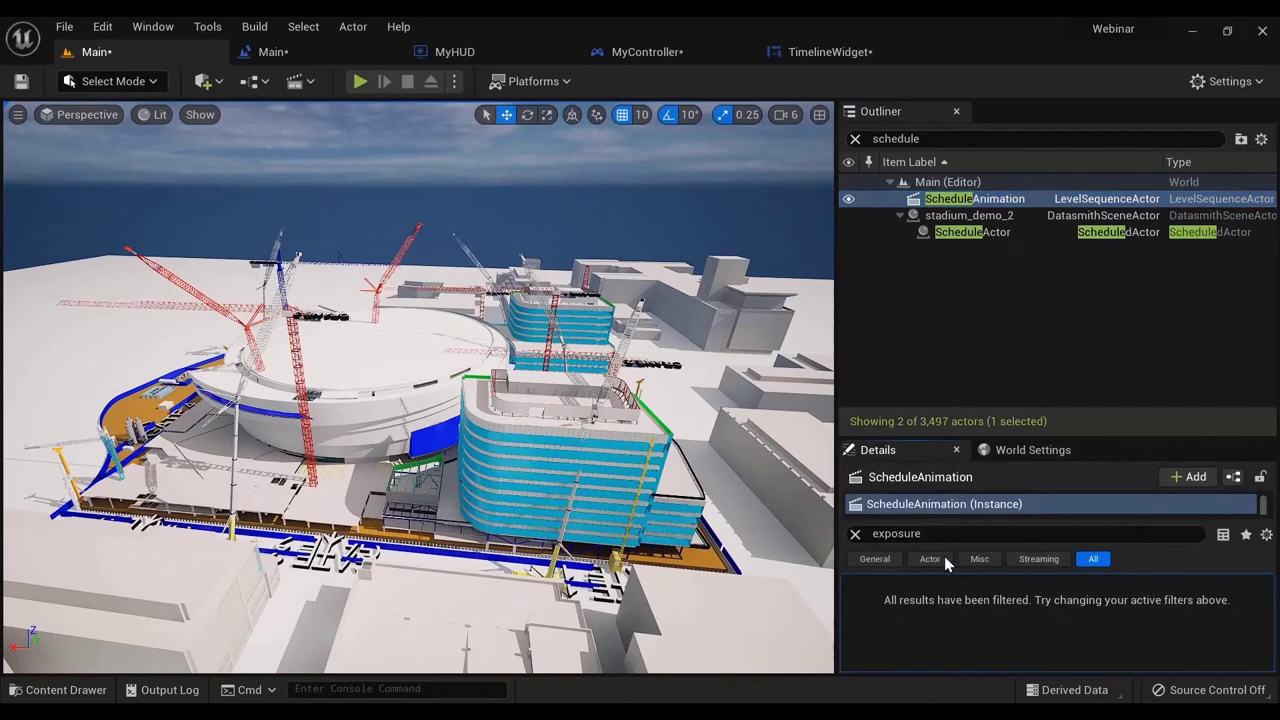
{"action": "left_click", "coordinate": [855, 534]}
{"action": "scroll", "coordinate": [1003, 611], "scroll_direction": "down", "scroll_amount": 5}
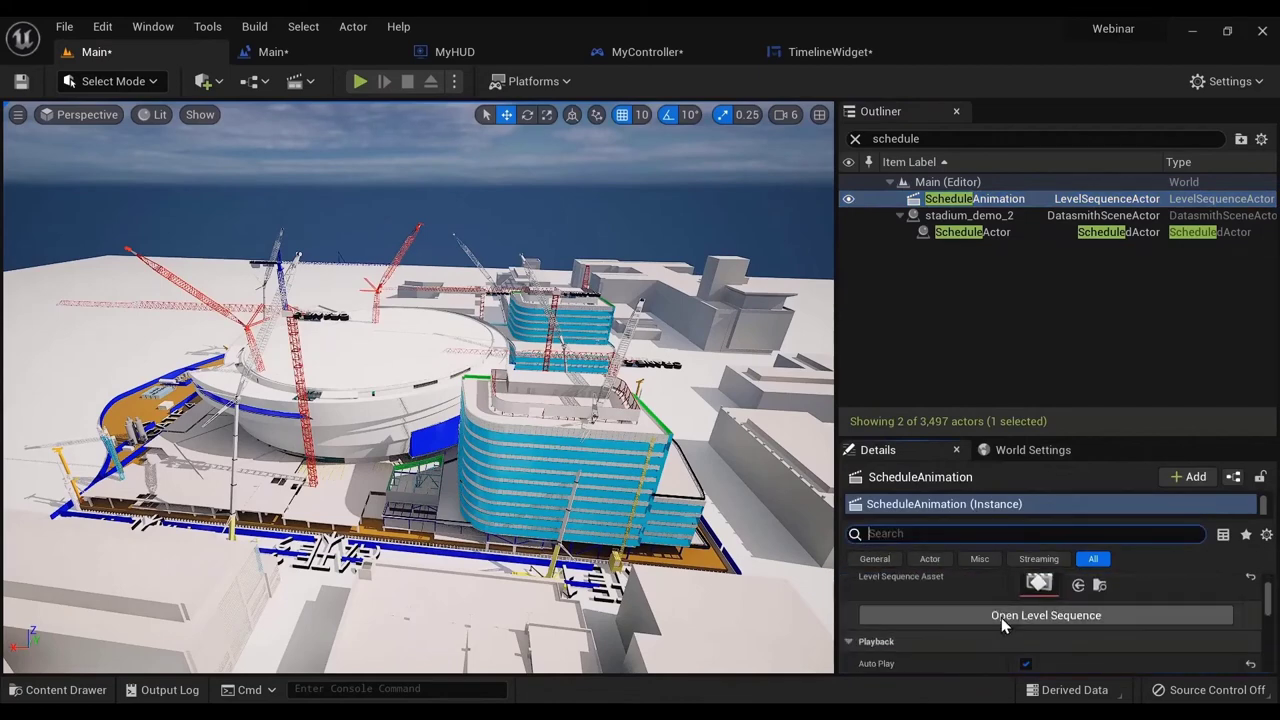
{"action": "left_click", "coordinate": [1025, 616]}
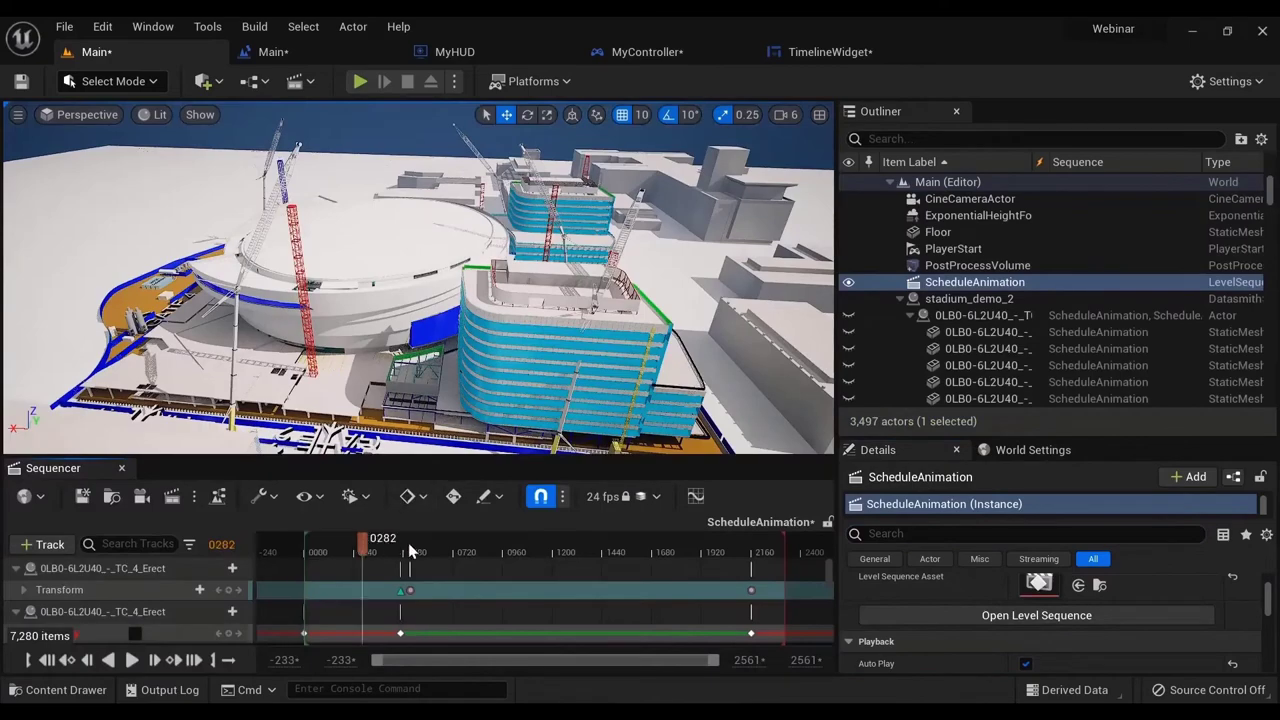
{"action": "left_click_drag", "start_coordinate": [610, 548], "coordinate": [581, 546]}
{"action": "mouse_move", "coordinate": [490, 300]}
{"action": "right_mouse_down"}
{"action": "mouse_move", "coordinate": [490, 270]}
{"action": "mouse_move", "coordinate": [490, 310]}
{"action": "right_mouse_up"}
- Reopen the content browser and collapse the Plugins folder in the source tree
{"action": "left_click", "coordinate": [62, 690]}
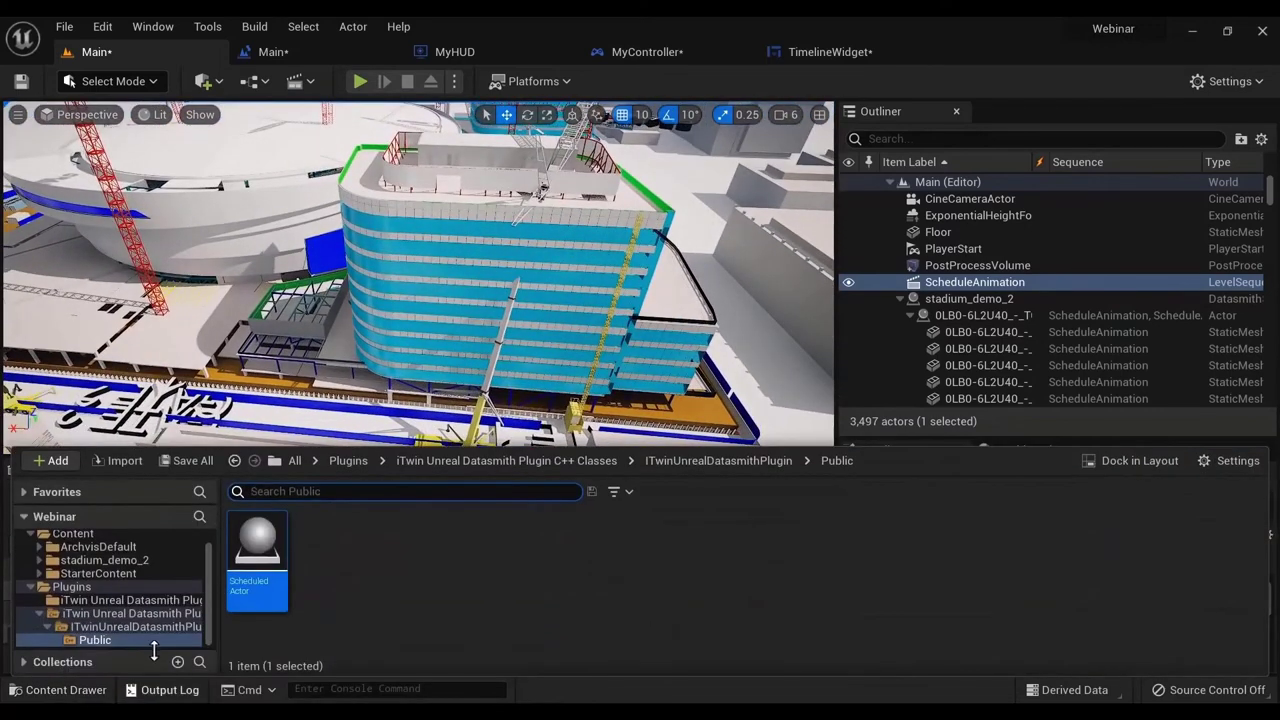
{"action": "scroll", "coordinate": [110, 600], "scroll_direction": "up", "scroll_amount": 1}
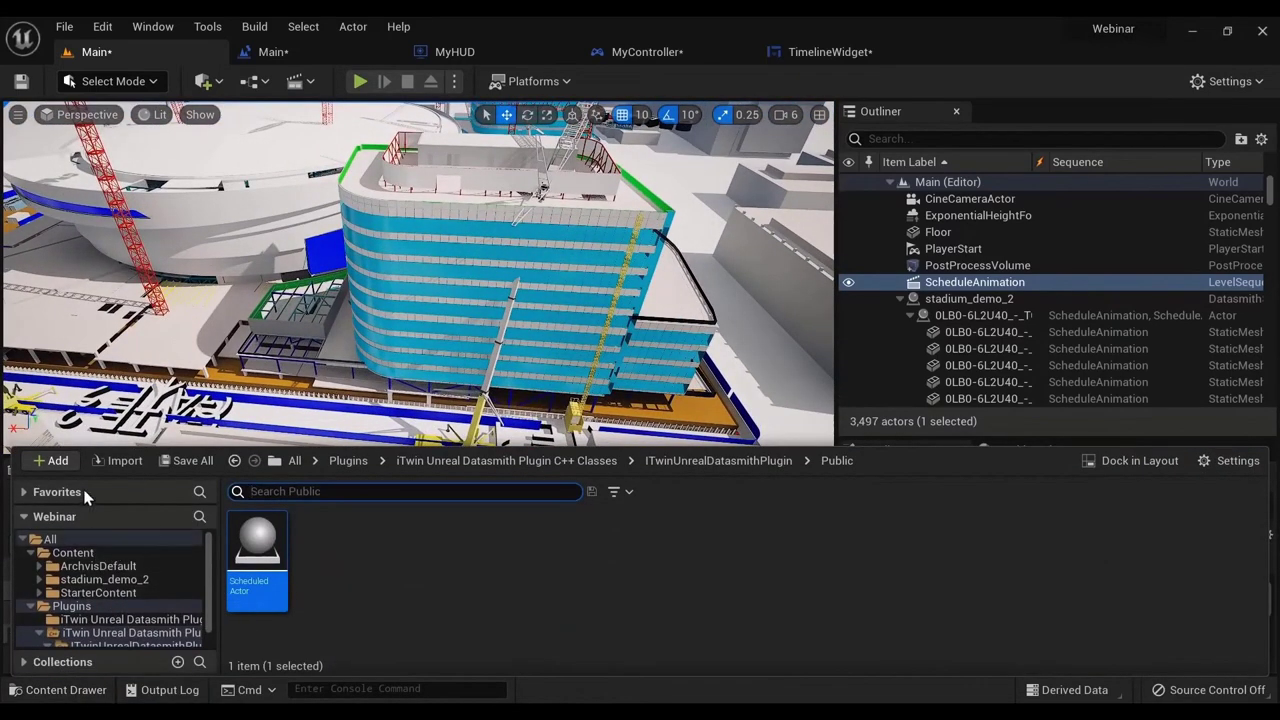
{"action": "left_click", "coordinate": [23, 520]}
{"action": "left_click", "coordinate": [23, 520]}
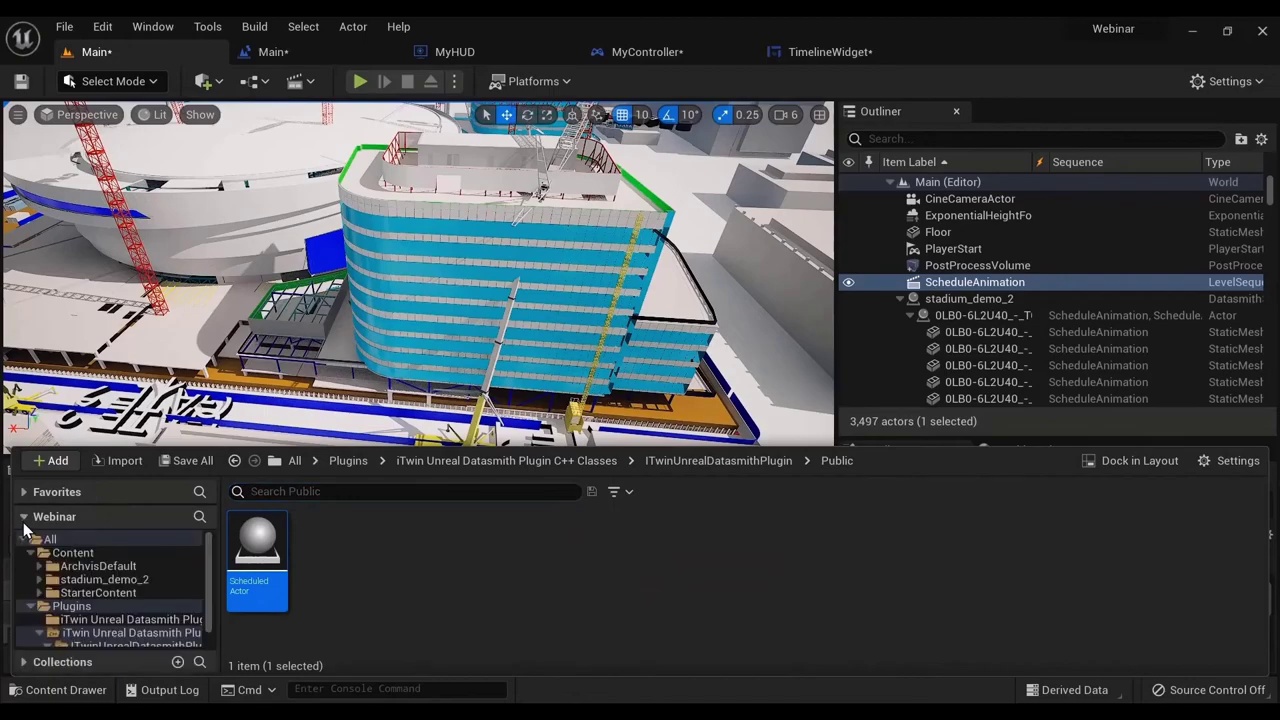
{"action": "left_click", "coordinate": [30, 606]}
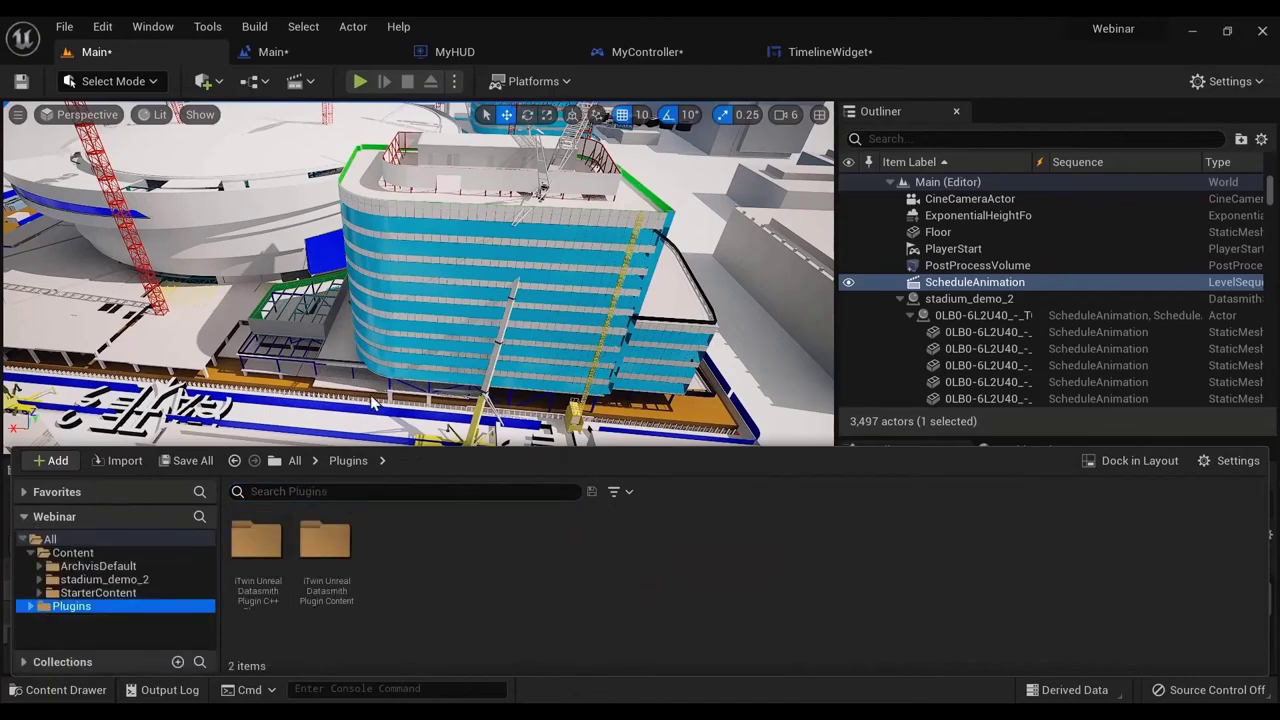
{"action": "right_click_drag", "start_coordinate": [370, 396], "coordinate": [450, 310]}
{"action": "right_click_drag", "start_coordinate": [530, 300], "coordinate": [540, 300]}
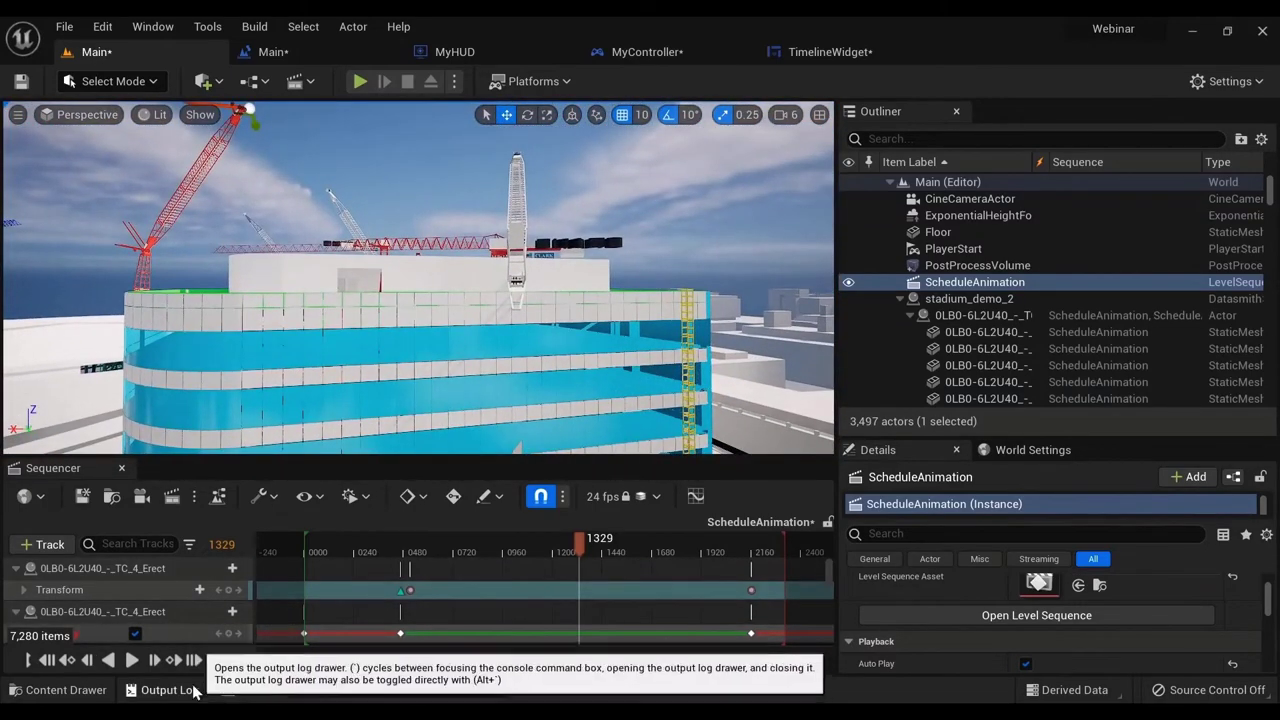
{"action": "left_click", "coordinate": [368, 499]}
{"action": "left_click", "coordinate": [368, 499]}
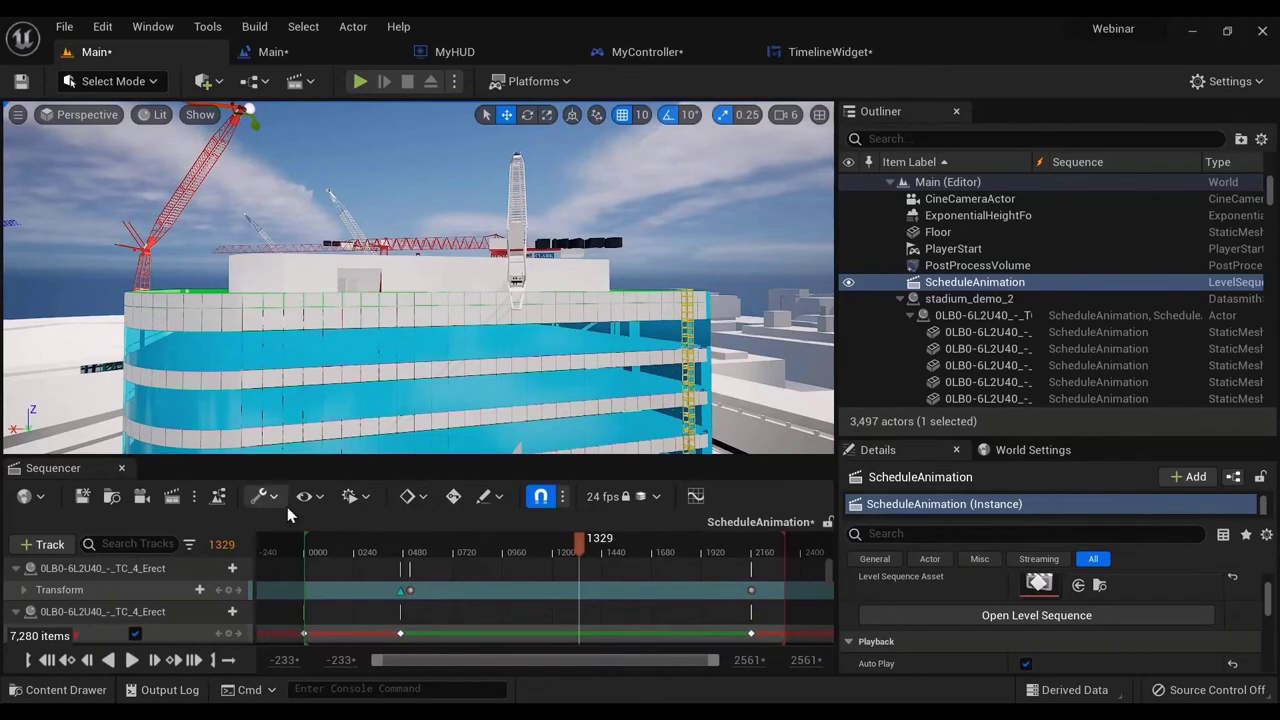
{"action": "left_click", "coordinate": [220, 84]}
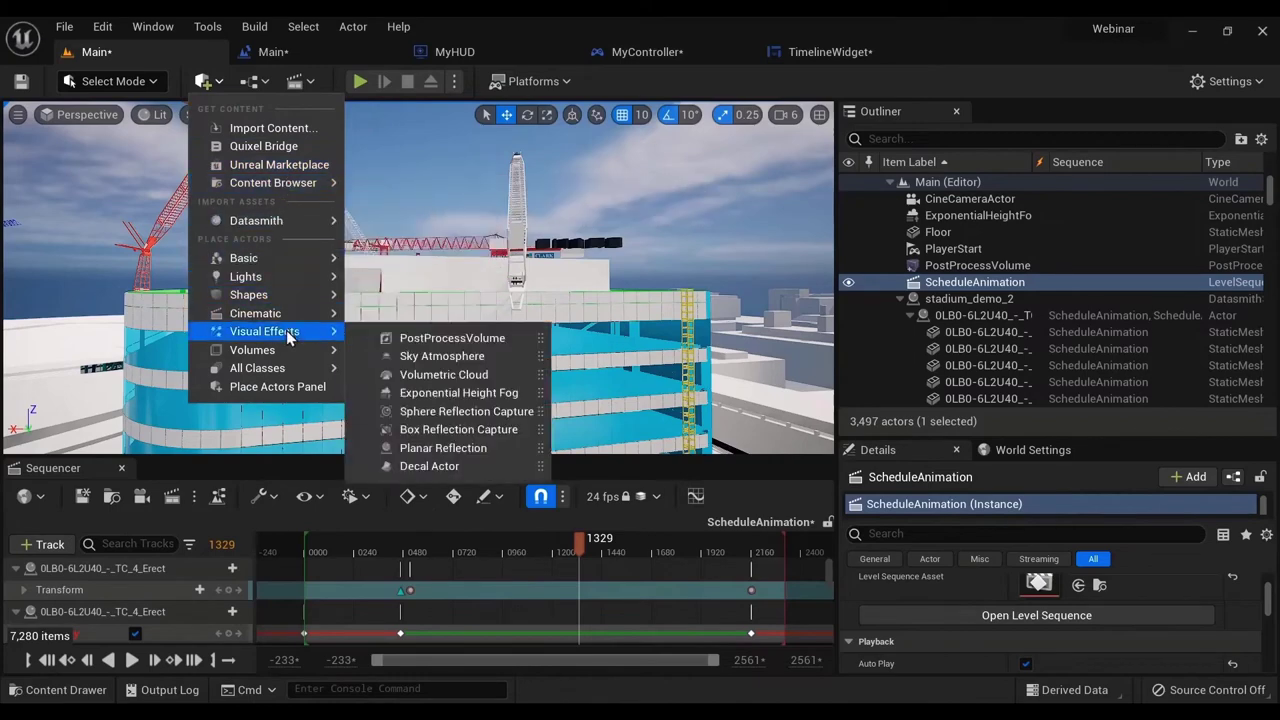
- Open Add Feature or Content Pack for the Content folder, view the Starter Content pack, and cancel without adding it
{"action": "left_click", "coordinate": [50, 692]}
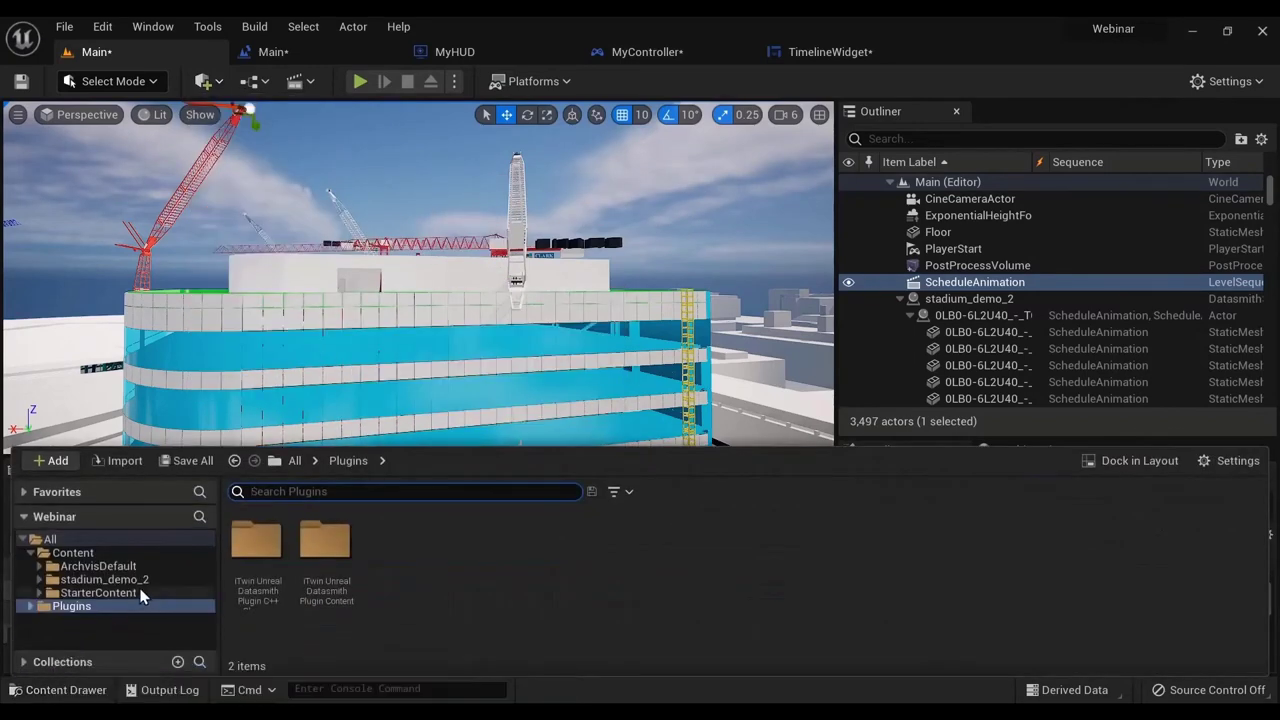
{"action": "right_click", "coordinate": [122, 636]}
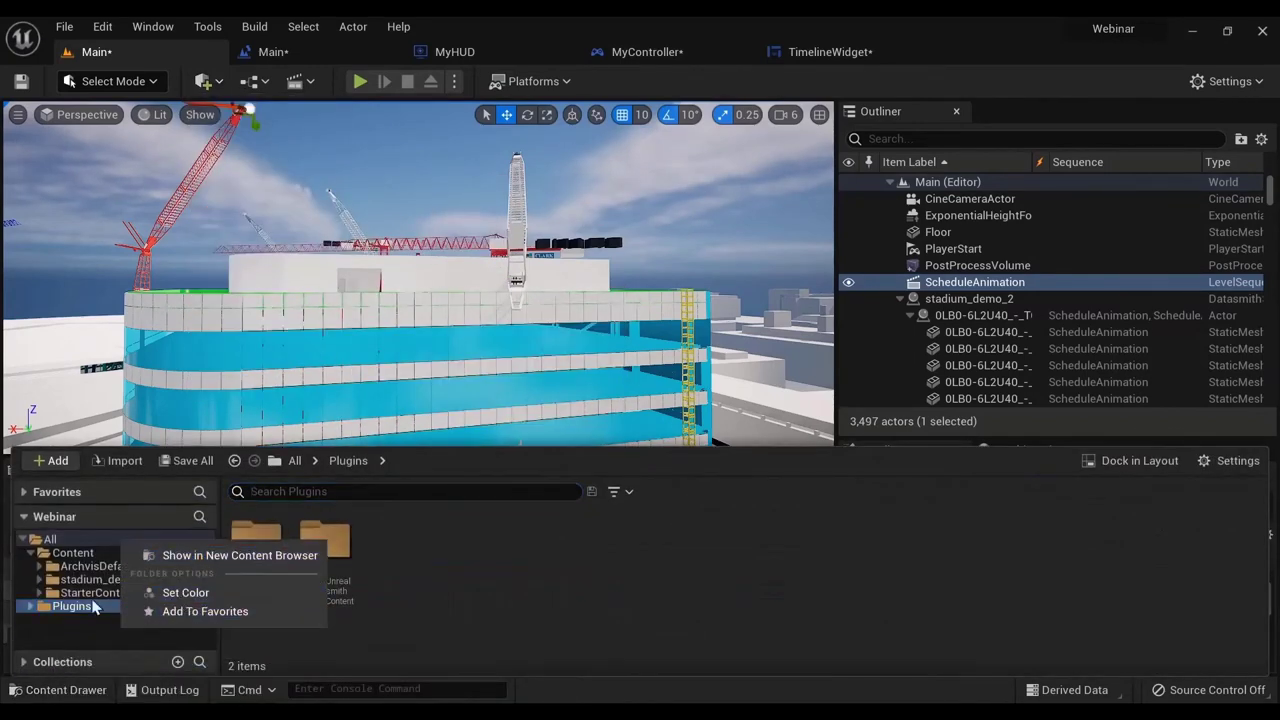
{"action": "left_click", "coordinate": [71, 635]}
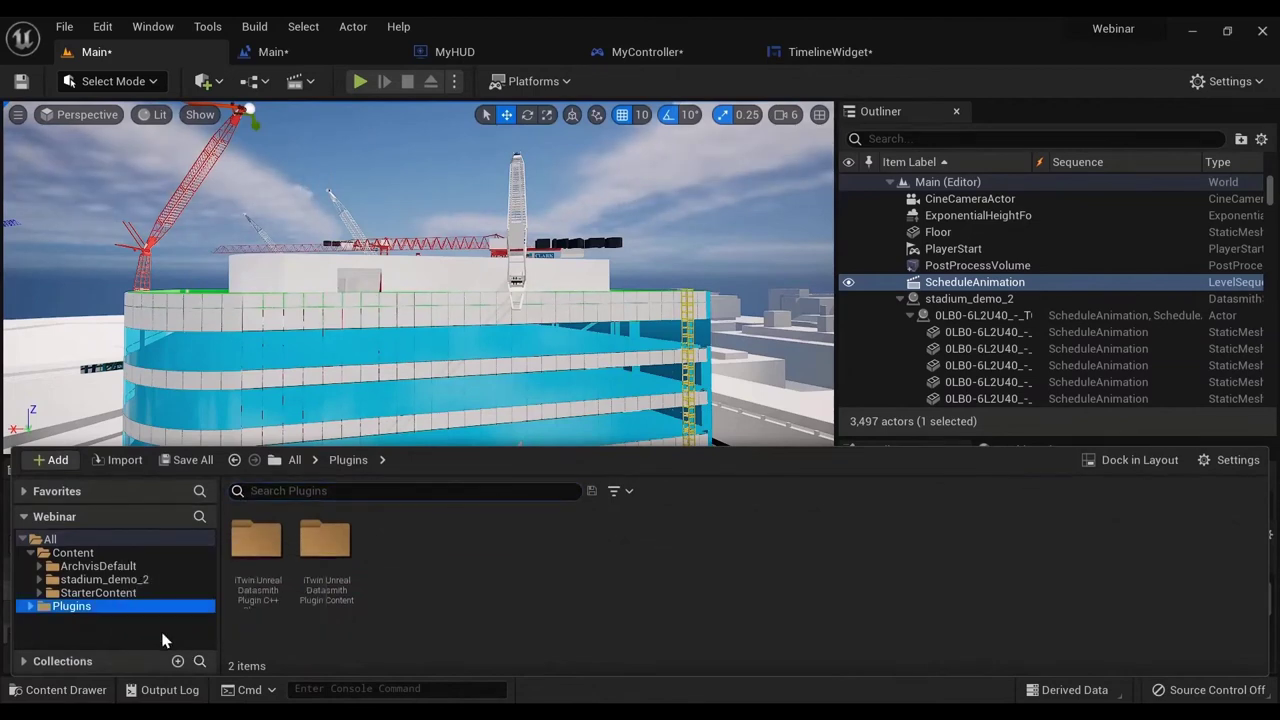
{"action": "right_click", "coordinate": [165, 640]}
{"action": "left_click", "coordinate": [76, 605]}
{"action": "right_click", "coordinate": [86, 556]}
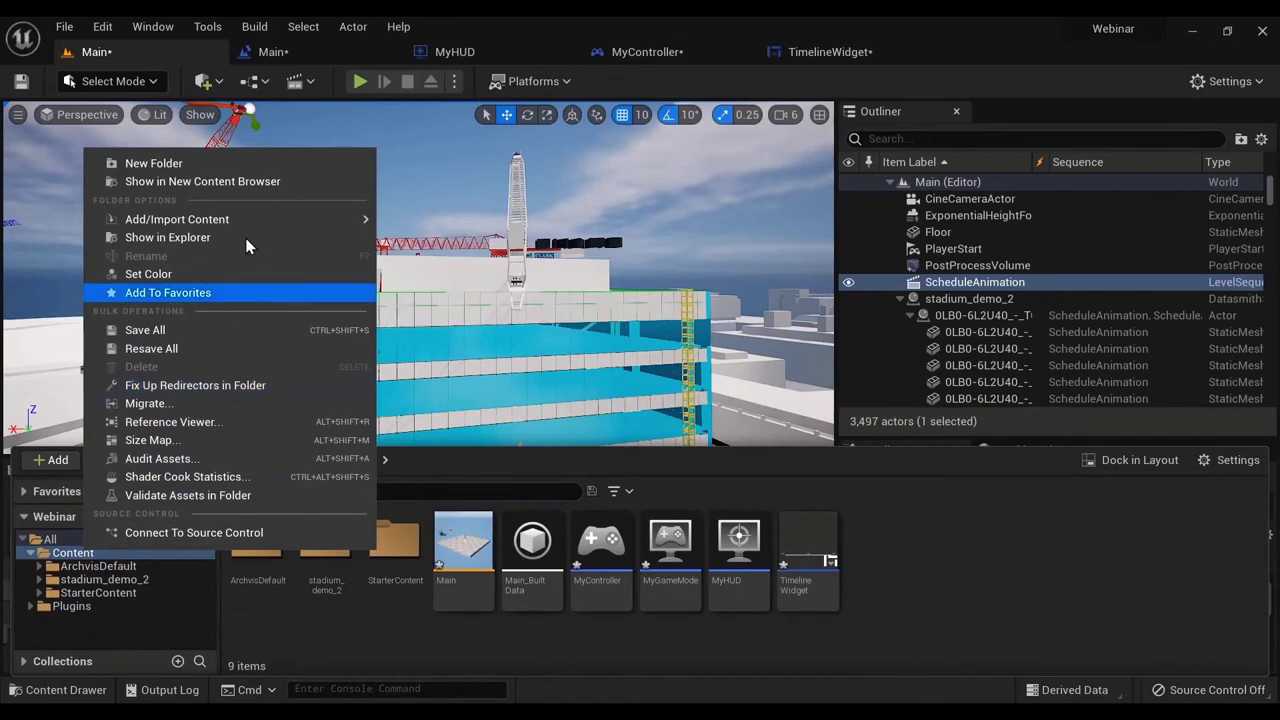
{"action": "mouse_move", "coordinate": [236, 218]}
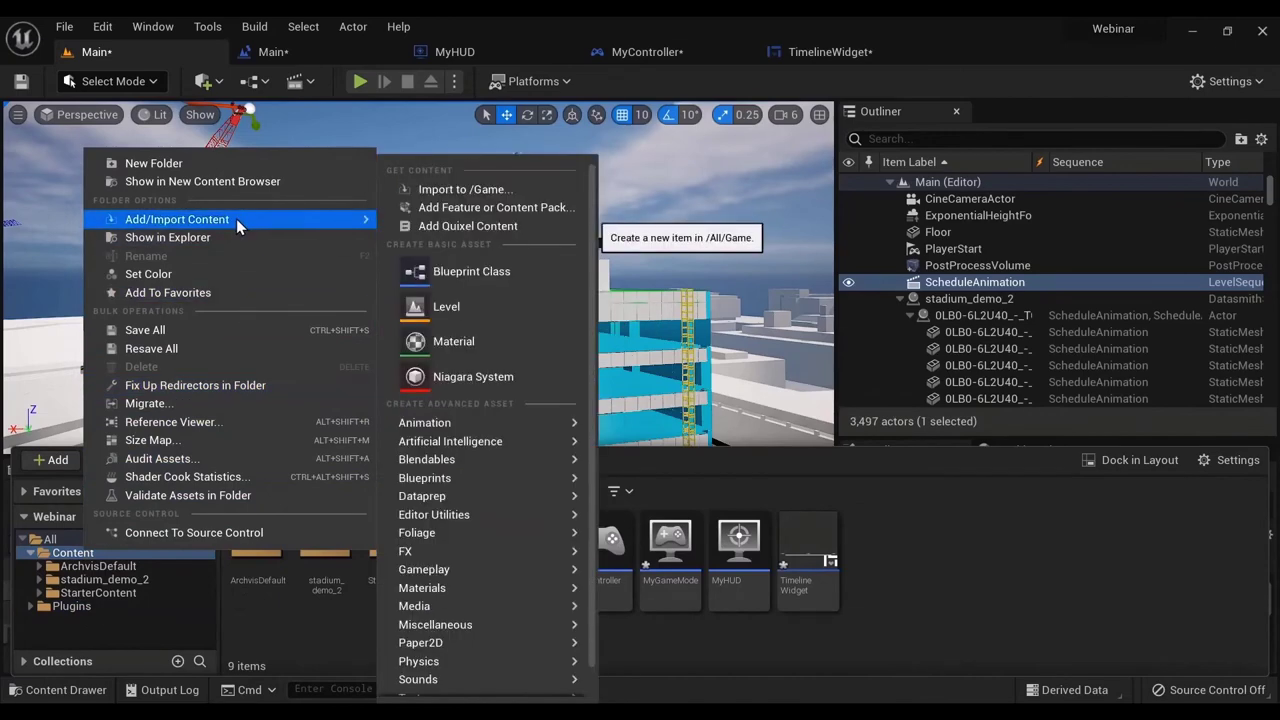
{"action": "left_click", "coordinate": [493, 207]}
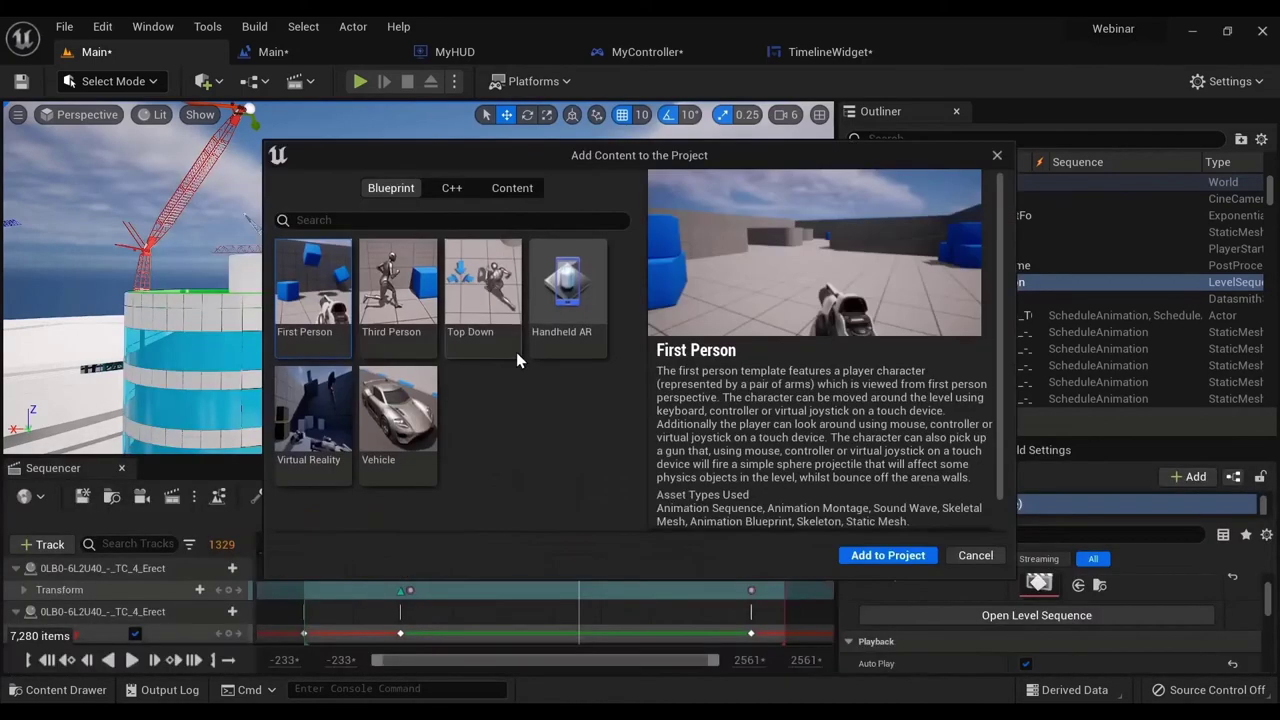
{"action": "left_click", "coordinate": [508, 190]}
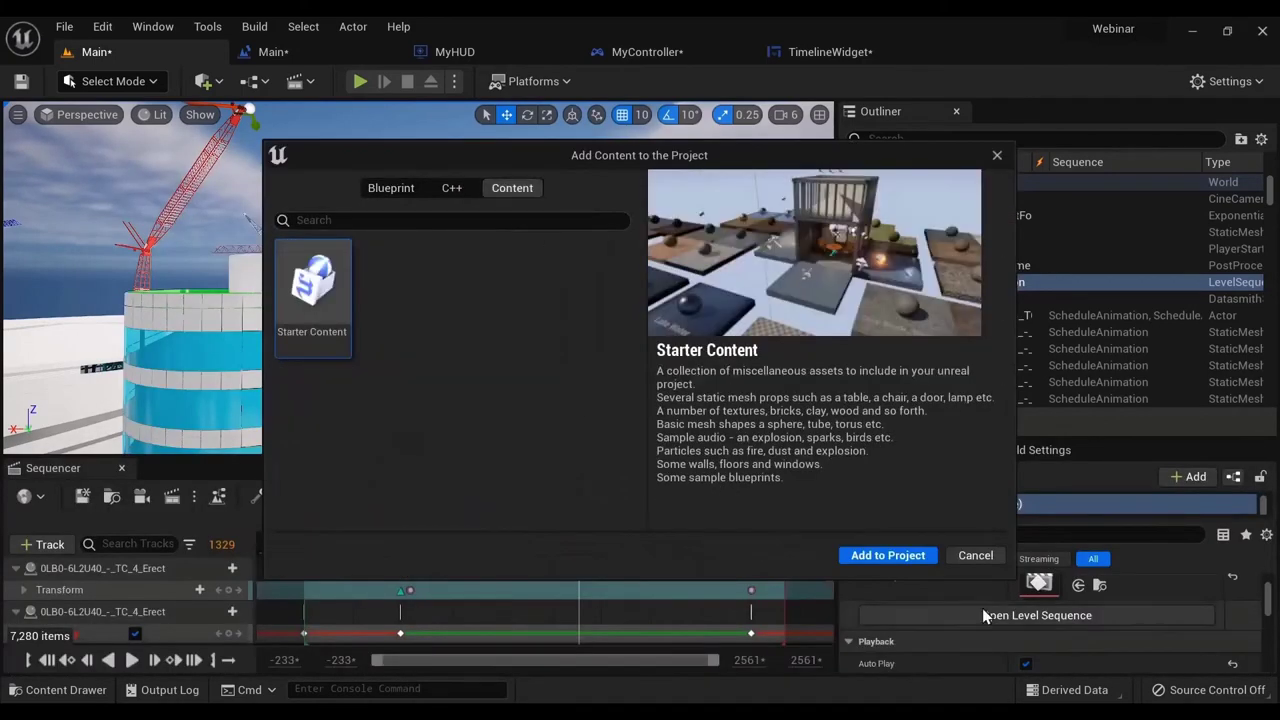
{"action": "left_click", "coordinate": [975, 556]}
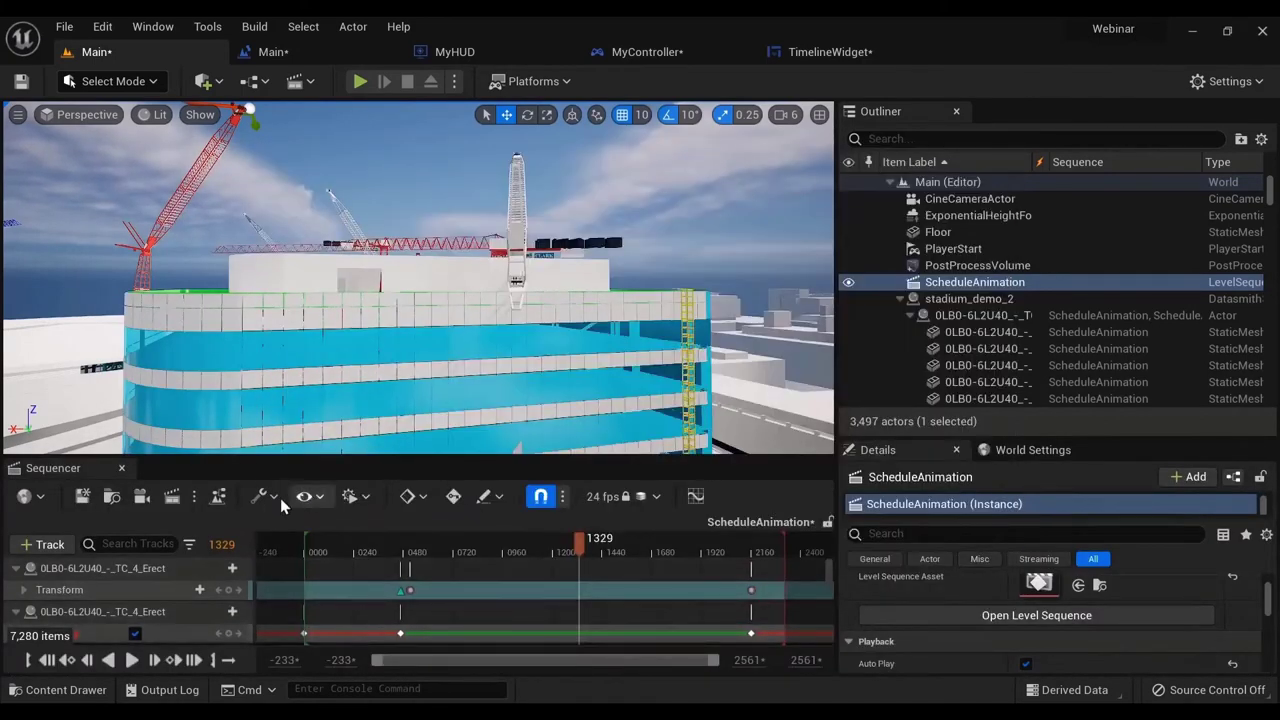
- Open the Materials folder of StarterContent in the content browser
{"action": "left_click", "coordinate": [66, 690]}
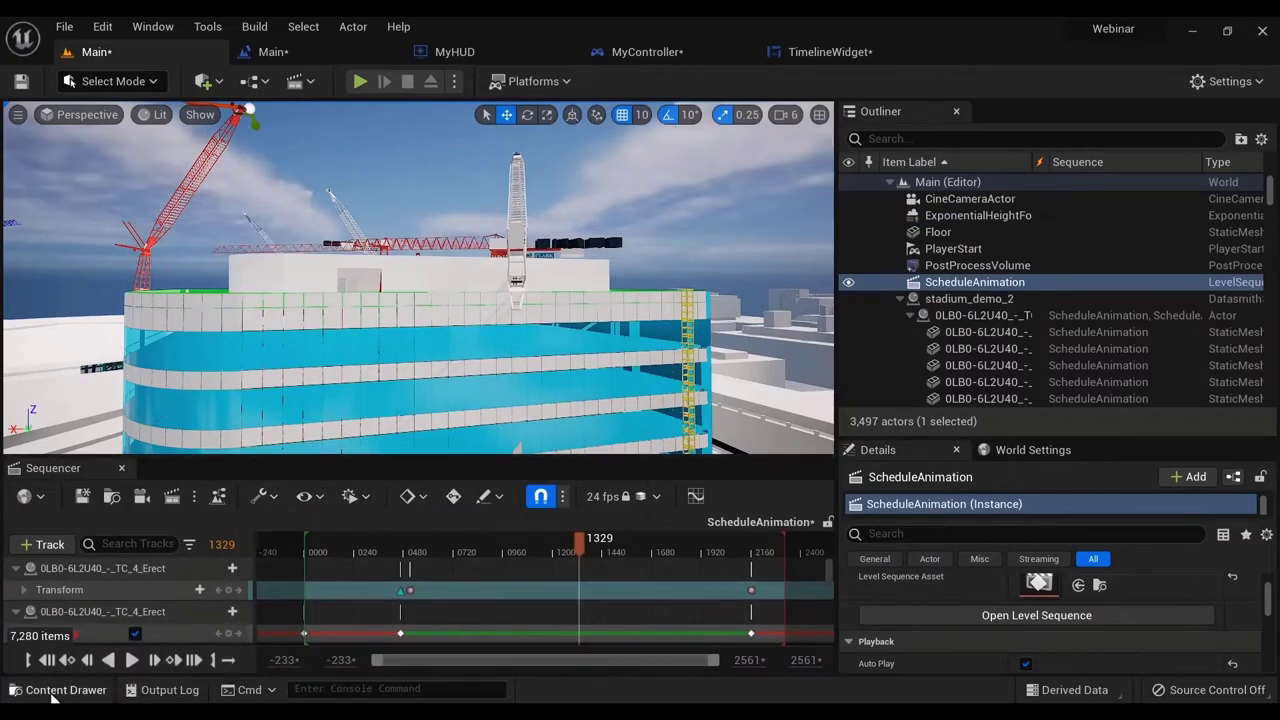
{"action": "left_click", "coordinate": [88, 581]}
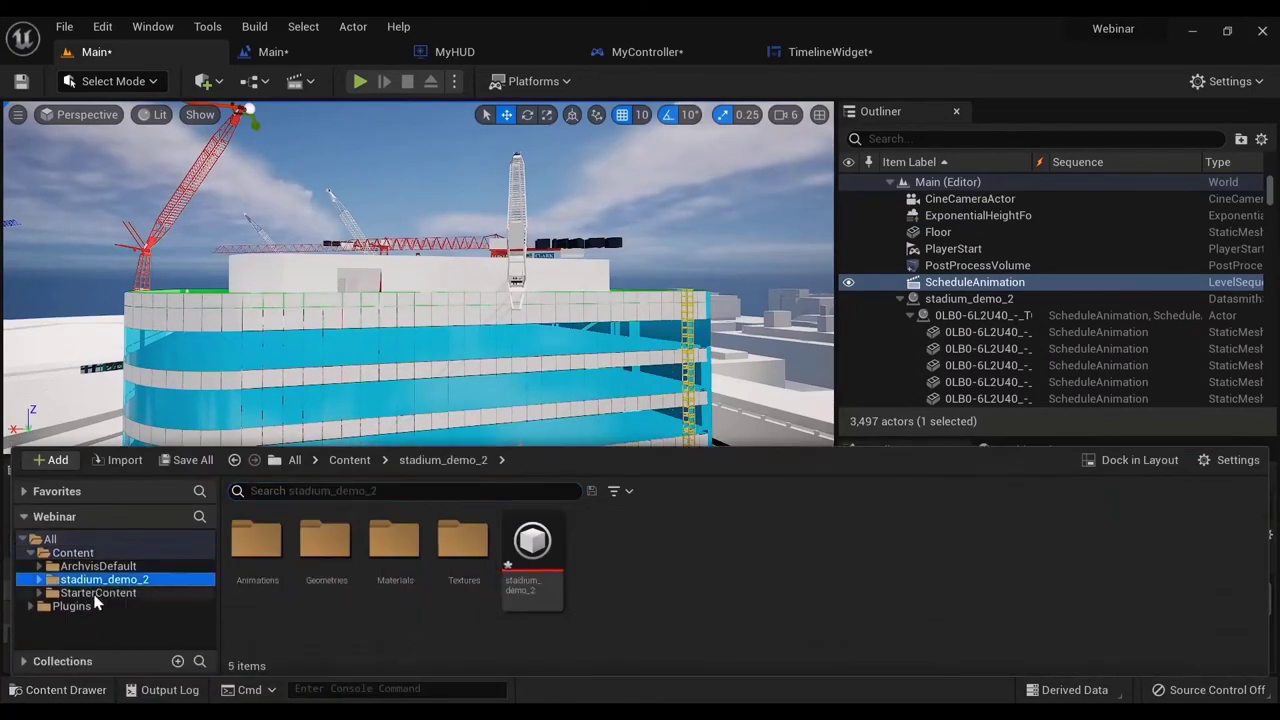
{"action": "left_click", "coordinate": [95, 593]}
{"action": "double_click", "coordinate": [606, 541]}
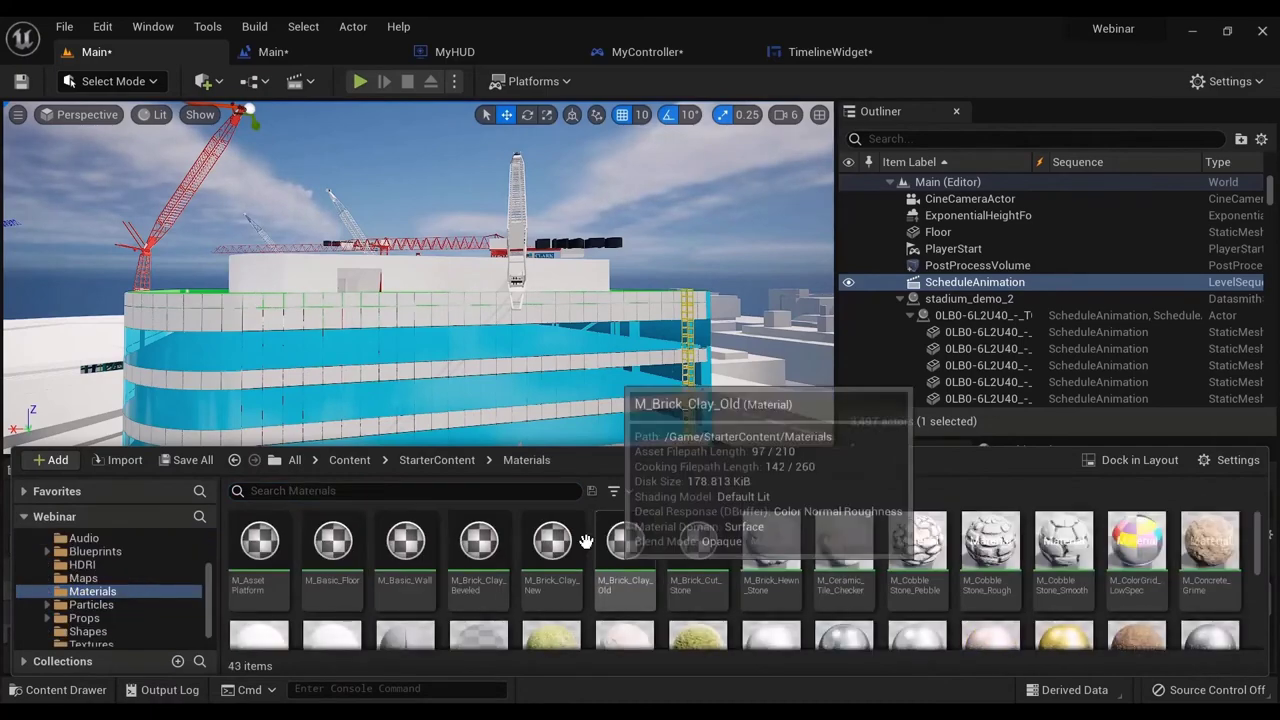
- Set the viewport camera speed to 4 and move in on the building's blue facade panels
{"action": "right_click_drag", "start_coordinate": [614, 300], "coordinate": [595, 345]}
{"action": "left_click", "coordinate": [782, 116]}
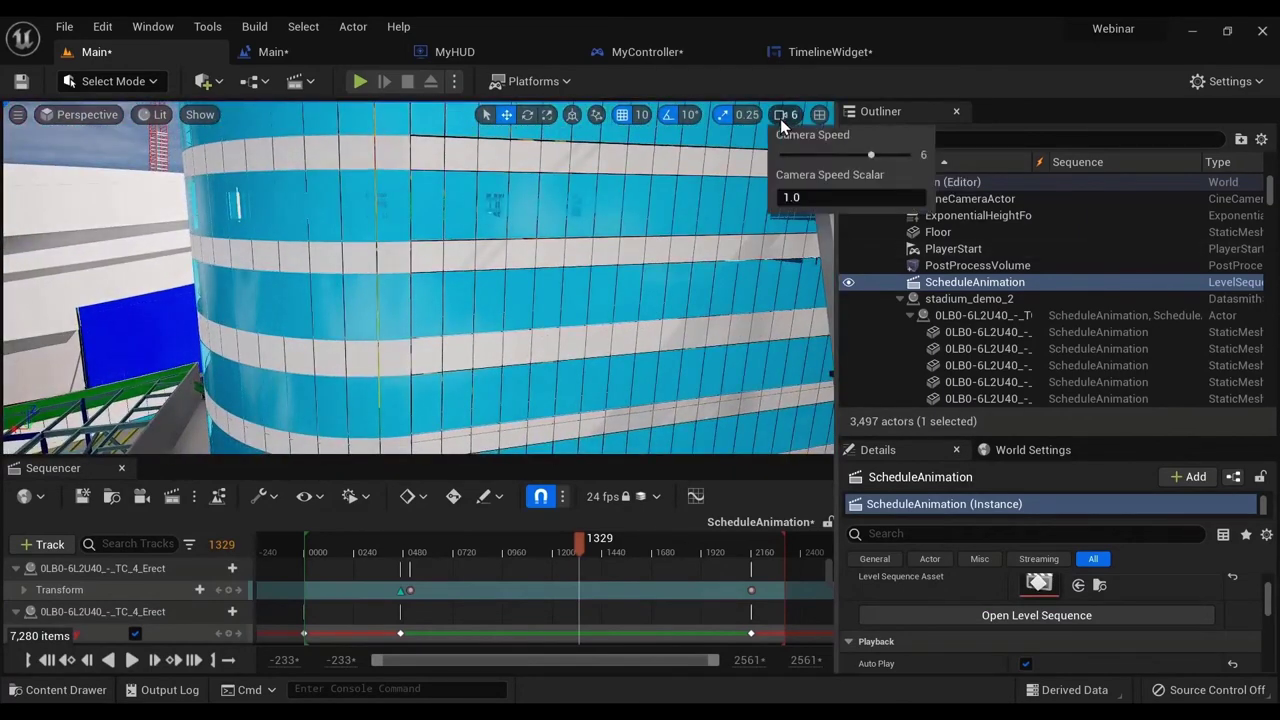
{"action": "right_click_drag", "start_coordinate": [384, 306], "coordinate": [394, 300]}
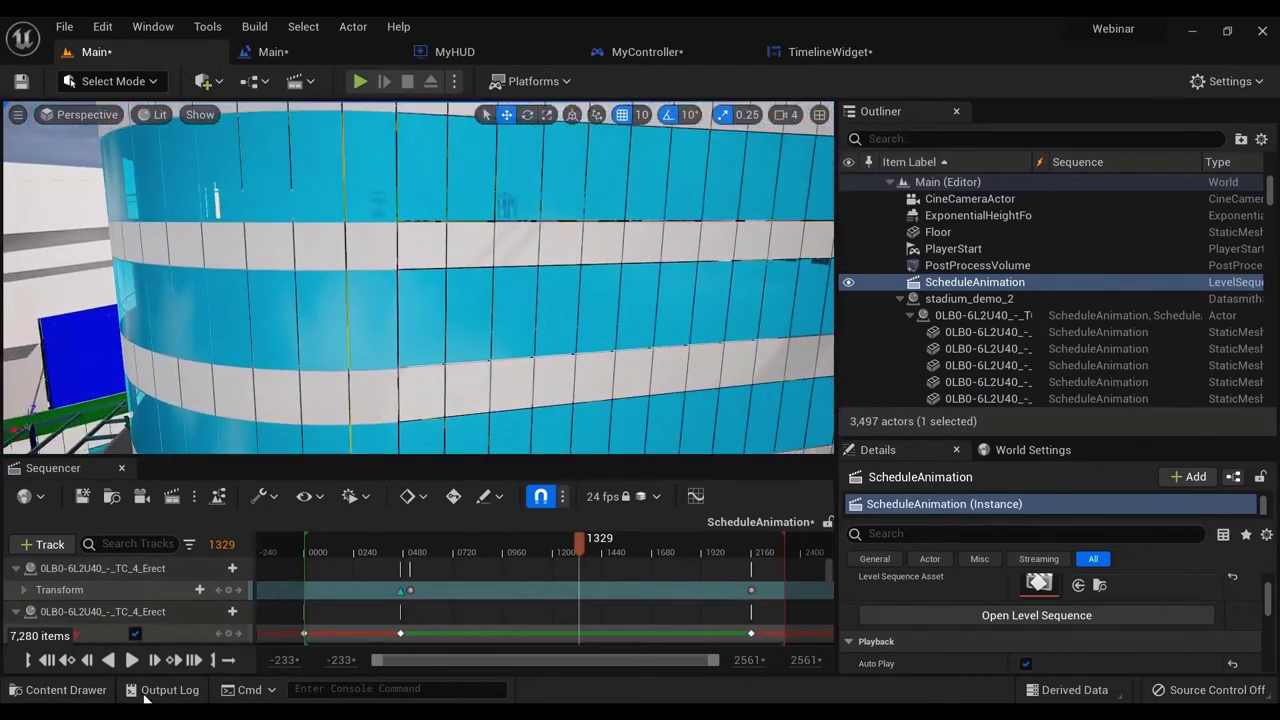
- Apply the M_Glass starter material to the blue facade panels of the building and inspect the glazing up close
{"action": "left_click", "coordinate": [66, 689]}
{"action": "scroll", "coordinate": [675, 585], "scroll_direction": "down", "scroll_amount": 1}
{"action": "scroll", "coordinate": [660, 588], "scroll_direction": "down", "scroll_amount": 1}
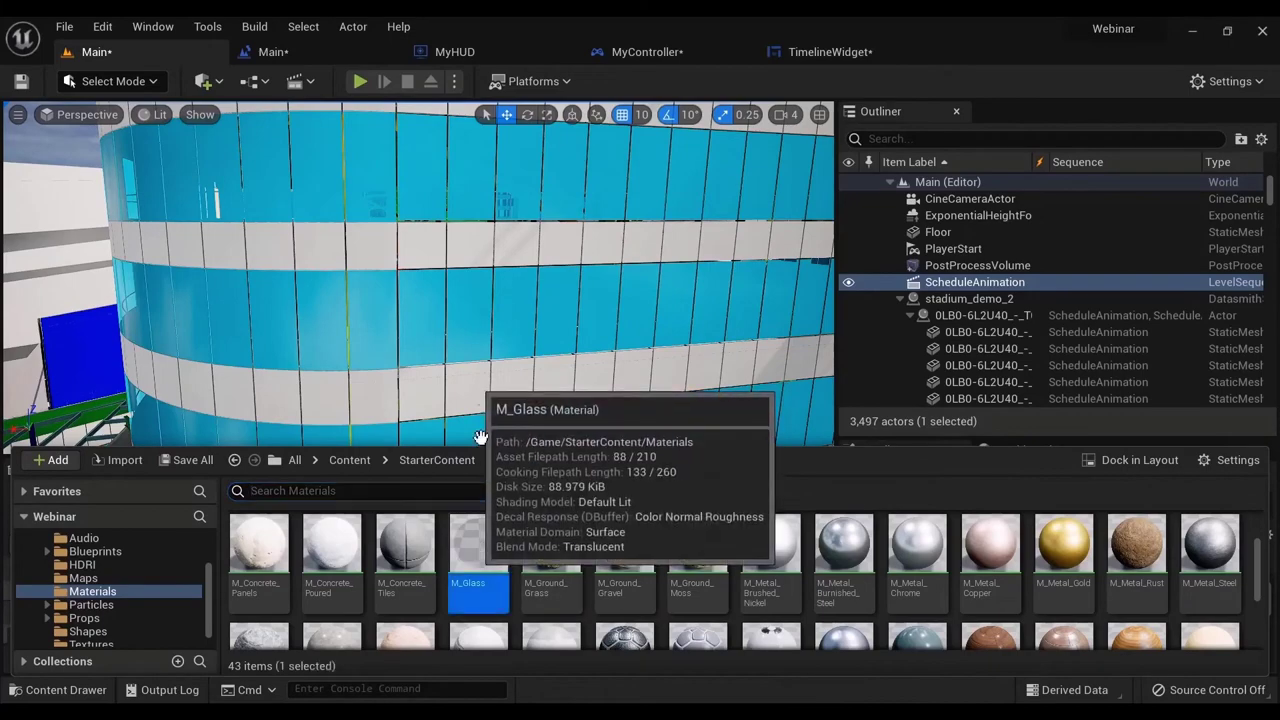
{"action": "left_click_drag", "start_coordinate": [474, 562], "coordinate": [478, 321]}
{"action": "right_click_drag", "start_coordinate": [478, 322], "coordinate": [455, 215]}
{"action": "right_click_drag", "start_coordinate": [502, 317], "coordinate": [578, 357]}
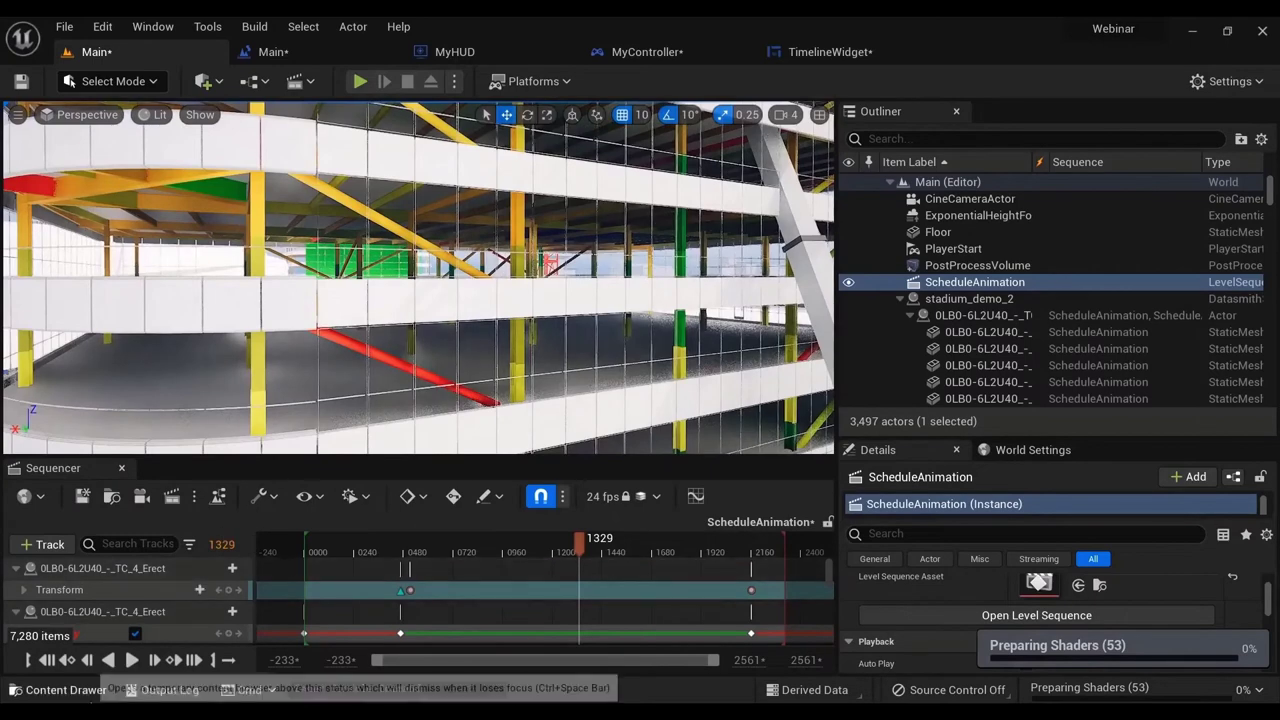
- Look through the starter materials and open M_Glass in the material editor
{"action": "left_click", "coordinate": [62, 689]}
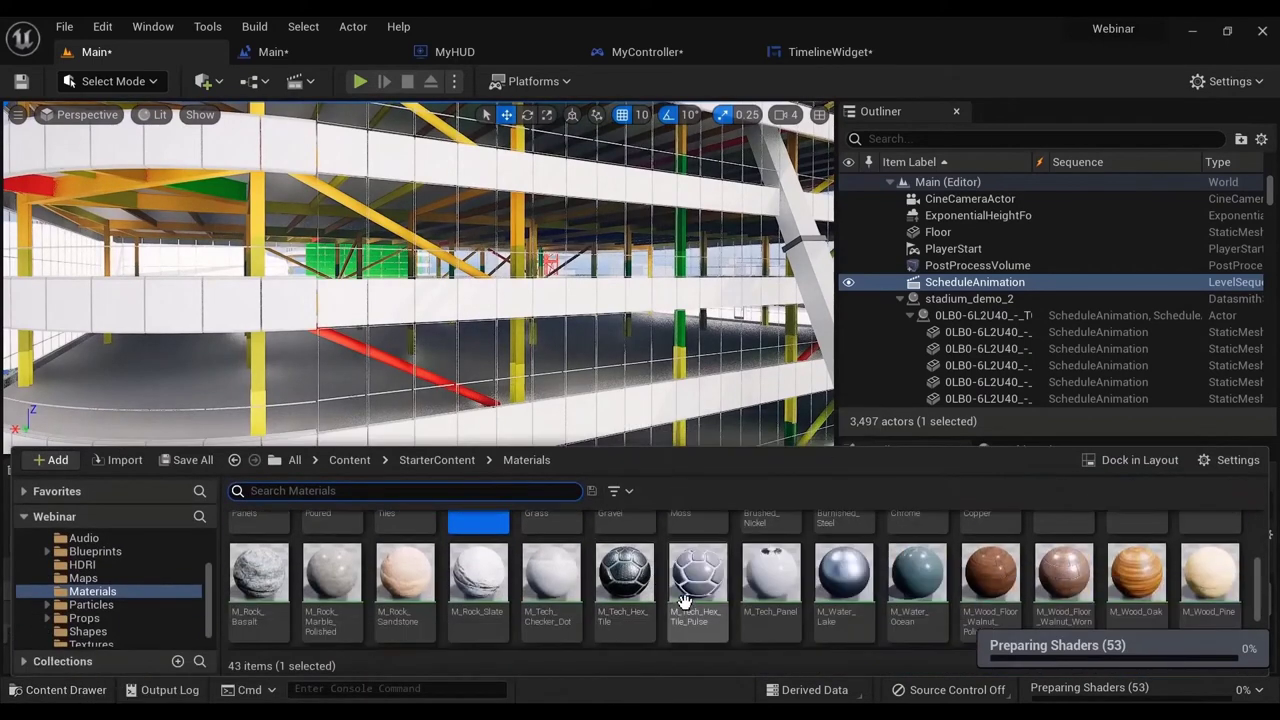
{"action": "scroll", "coordinate": [700, 600], "scroll_direction": "down", "scroll_amount": 1}
{"action": "scroll", "coordinate": [716, 597], "scroll_direction": "up", "scroll_amount": 2}
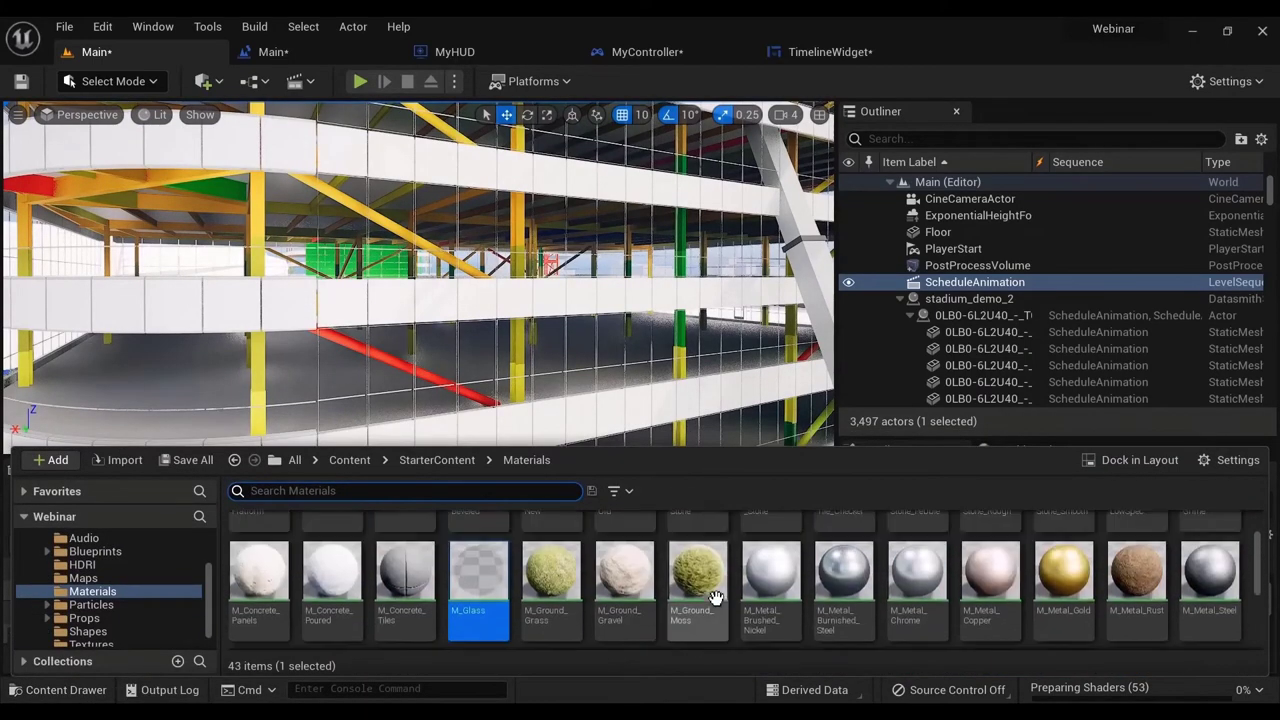
{"action": "scroll", "coordinate": [716, 597], "scroll_direction": "down", "scroll_amount": 1}
{"action": "scroll", "coordinate": [720, 591], "scroll_direction": "up", "scroll_amount": 1}
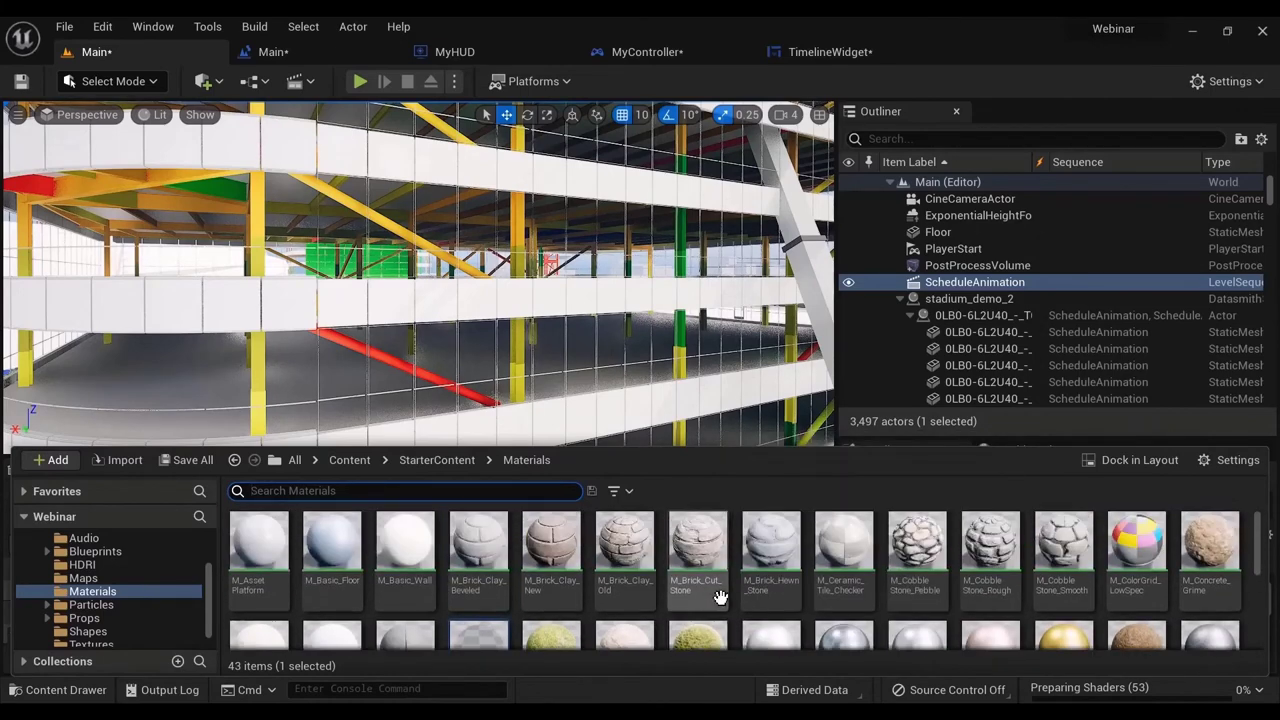
{"action": "scroll", "coordinate": [600, 605], "scroll_direction": "down", "scroll_amount": 1}
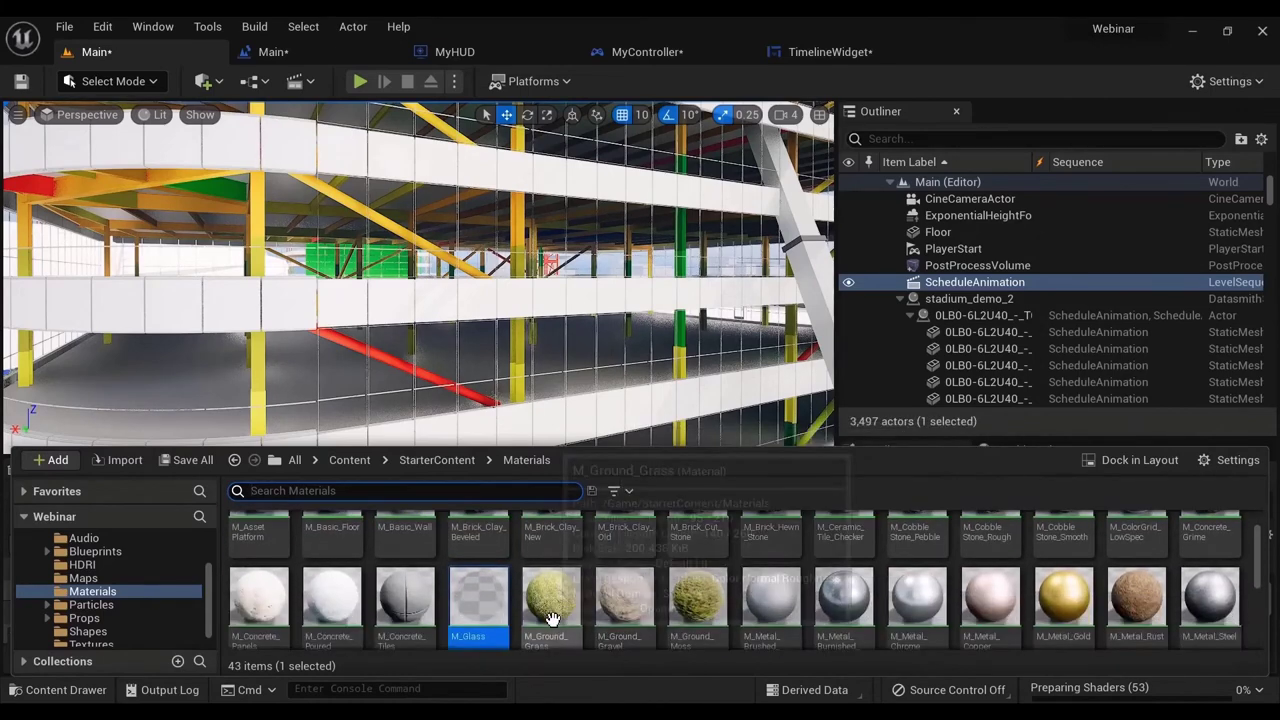
{"action": "double_click", "coordinate": [478, 598]}
- Examine the material graph of M_Glass, including the ColorGlass, Specular, Roughness and Opacity parameters
{"action": "right_click_drag", "start_coordinate": [607, 404], "coordinate": [721, 398]}
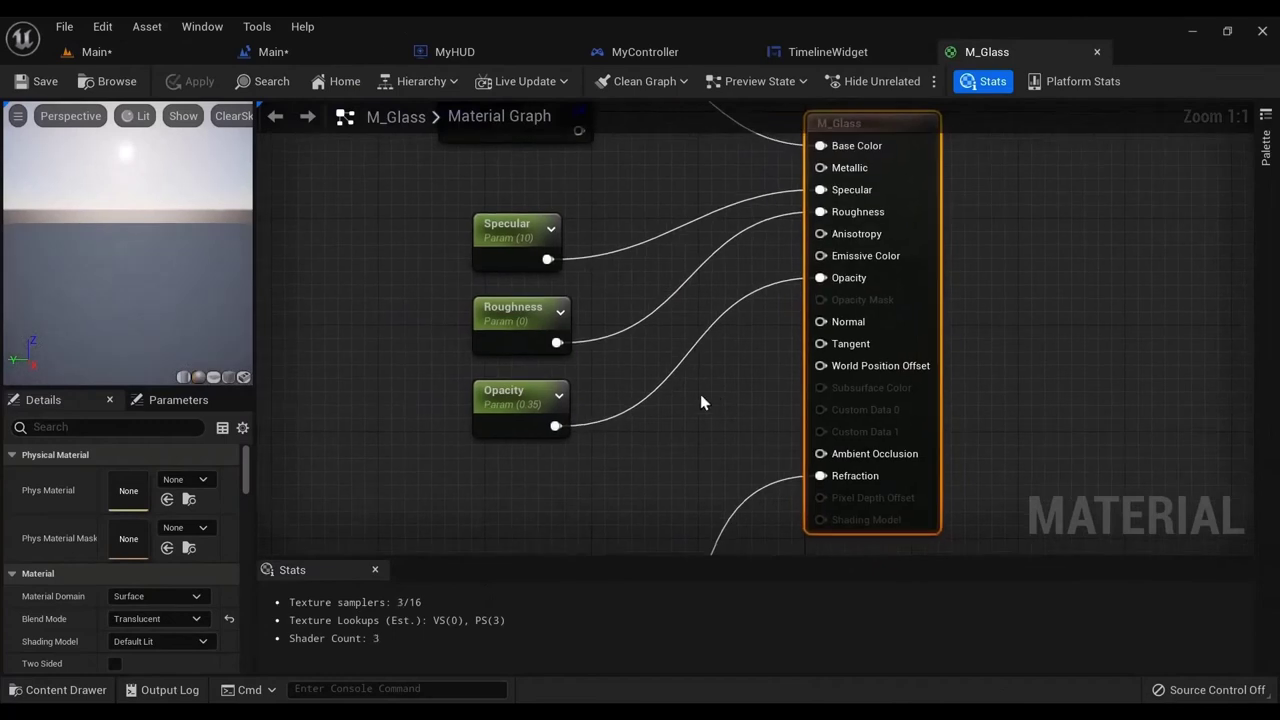
{"action": "right_click_drag", "start_coordinate": [668, 359], "coordinate": [741, 383]}
{"action": "scroll", "coordinate": [590, 326], "scroll_direction": "down", "scroll_amount": 2}
{"action": "right_click_drag", "start_coordinate": [678, 325], "coordinate": [694, 371]}
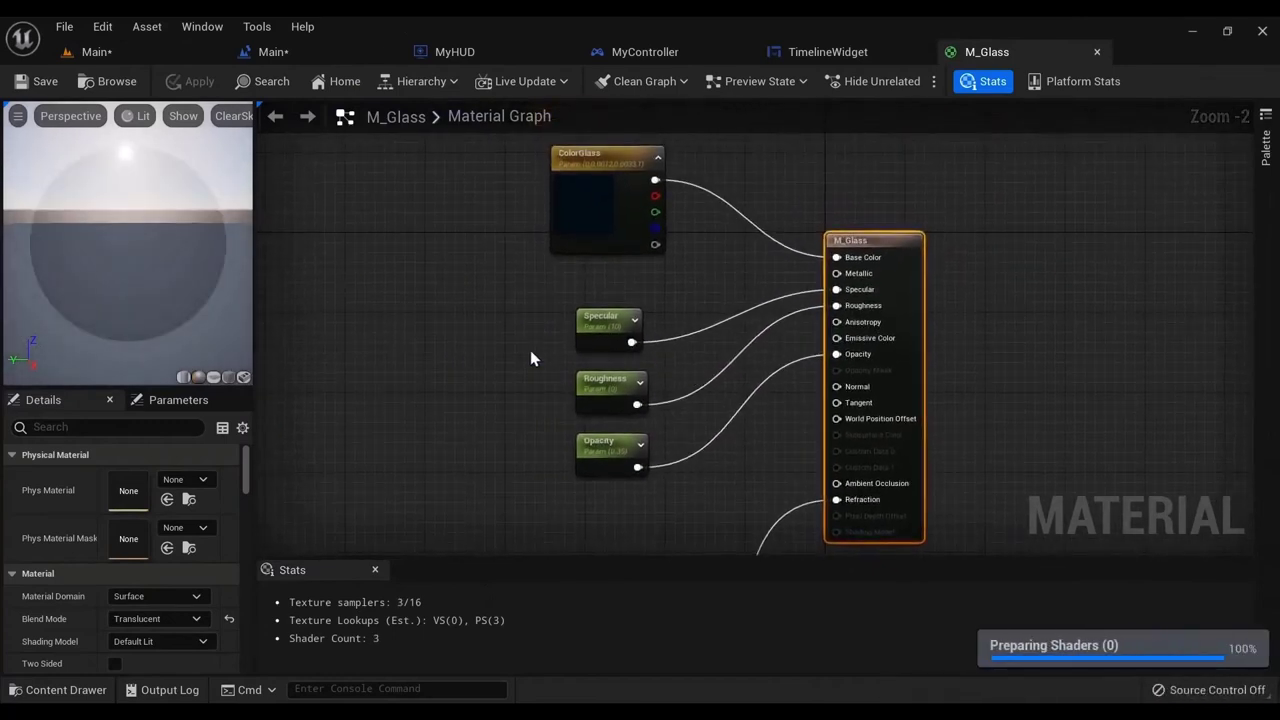
{"action": "right_click_drag", "start_coordinate": [530, 350], "coordinate": [564, 377]}
{"action": "scroll", "coordinate": [566, 374], "scroll_direction": "down", "scroll_amount": 2}
{"action": "right_click_drag", "start_coordinate": [621, 346], "coordinate": [578, 322]}
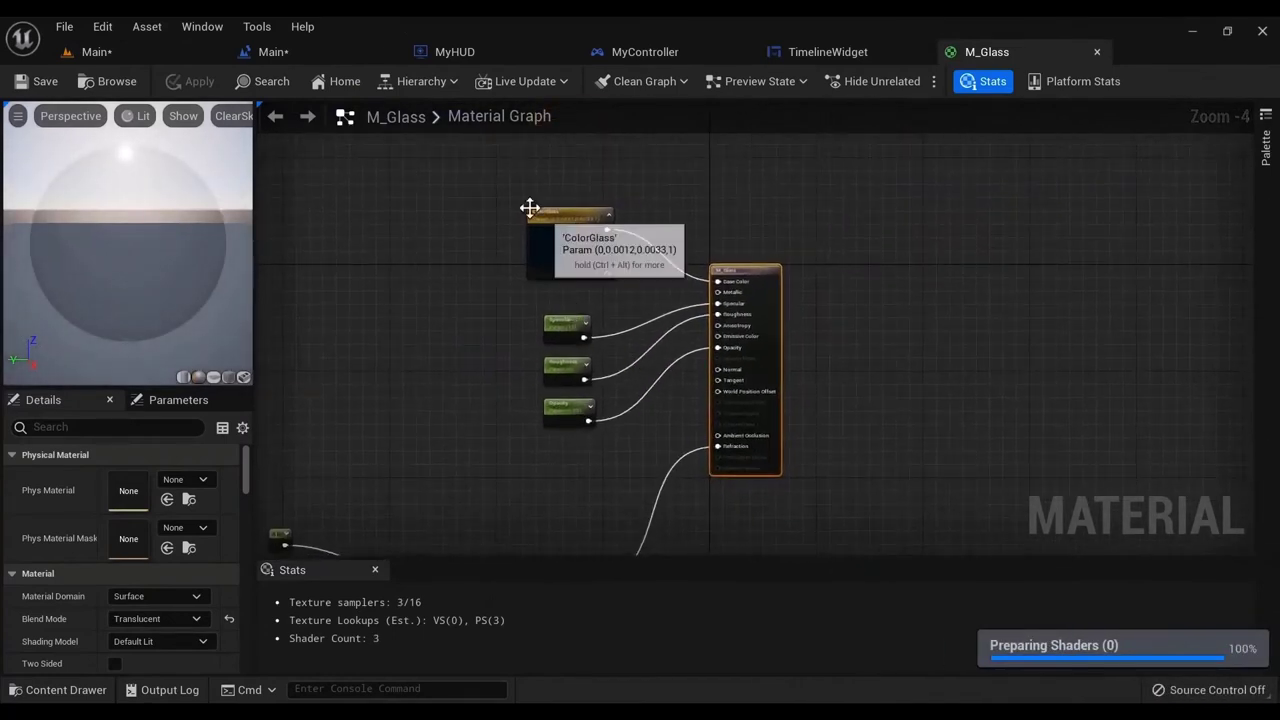
- Return to the Main level, inspect the glazed facade, and play the level's construction schedule before stopping it
{"action": "left_click", "coordinate": [160, 58]}
{"action": "key", "text": "s"}
{"action": "mouse_move", "coordinate": [418, 277]}
{"action": "right_mouse_down"}
{"action": "mouse_move", "coordinate": [418, 207]}
{"action": "mouse_move", "coordinate": [418, 296]}
{"action": "right_mouse_up"}
{"action": "key", "text": "w"}
{"action": "right_click_drag", "start_coordinate": [583, 295], "coordinate": [583, 295]}
{"action": "right_click_drag", "start_coordinate": [527, 246], "coordinate": [527, 246]}
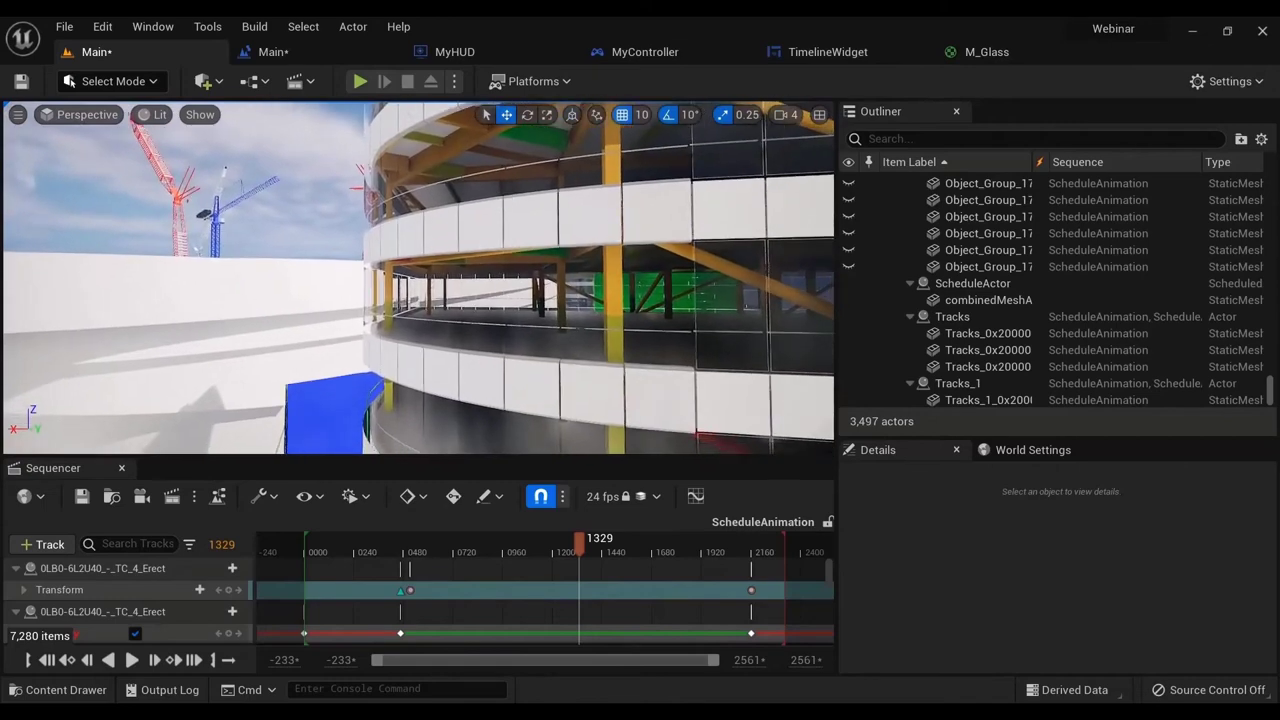
{"action": "right_click_drag", "start_coordinate": [464, 196], "coordinate": [424, 208]}
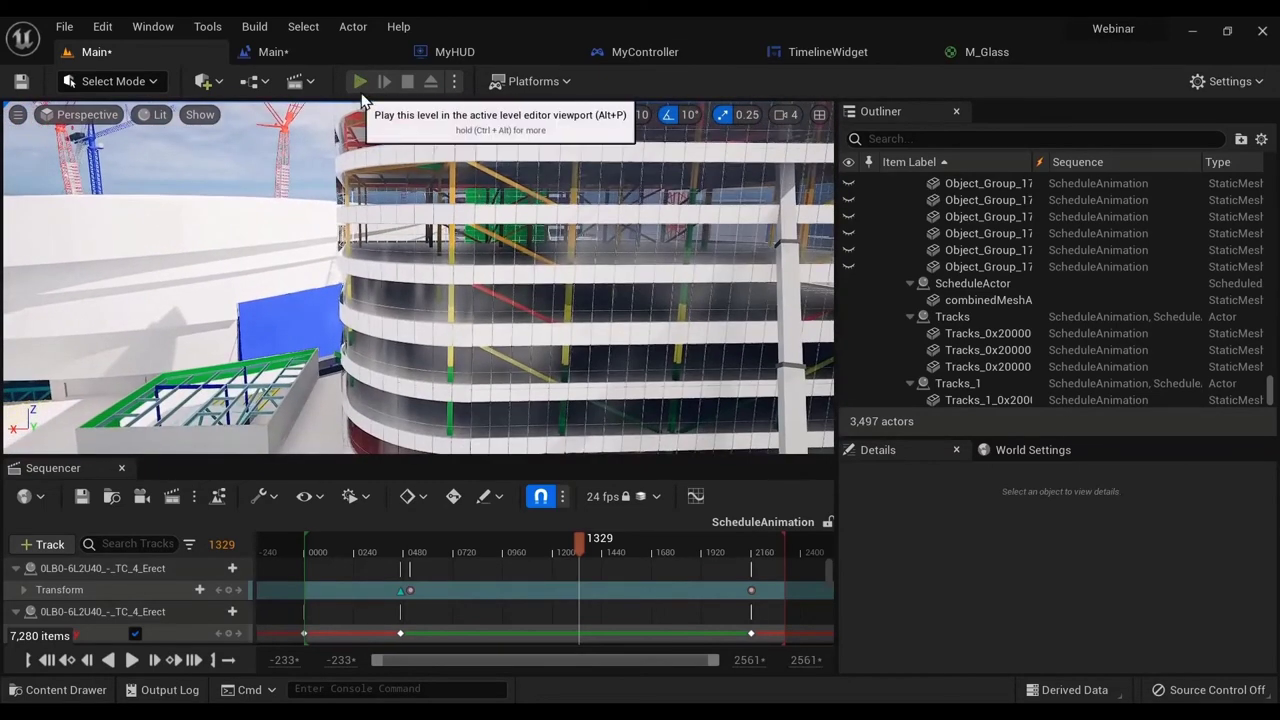
{"action": "key", "text": "alt+p"}
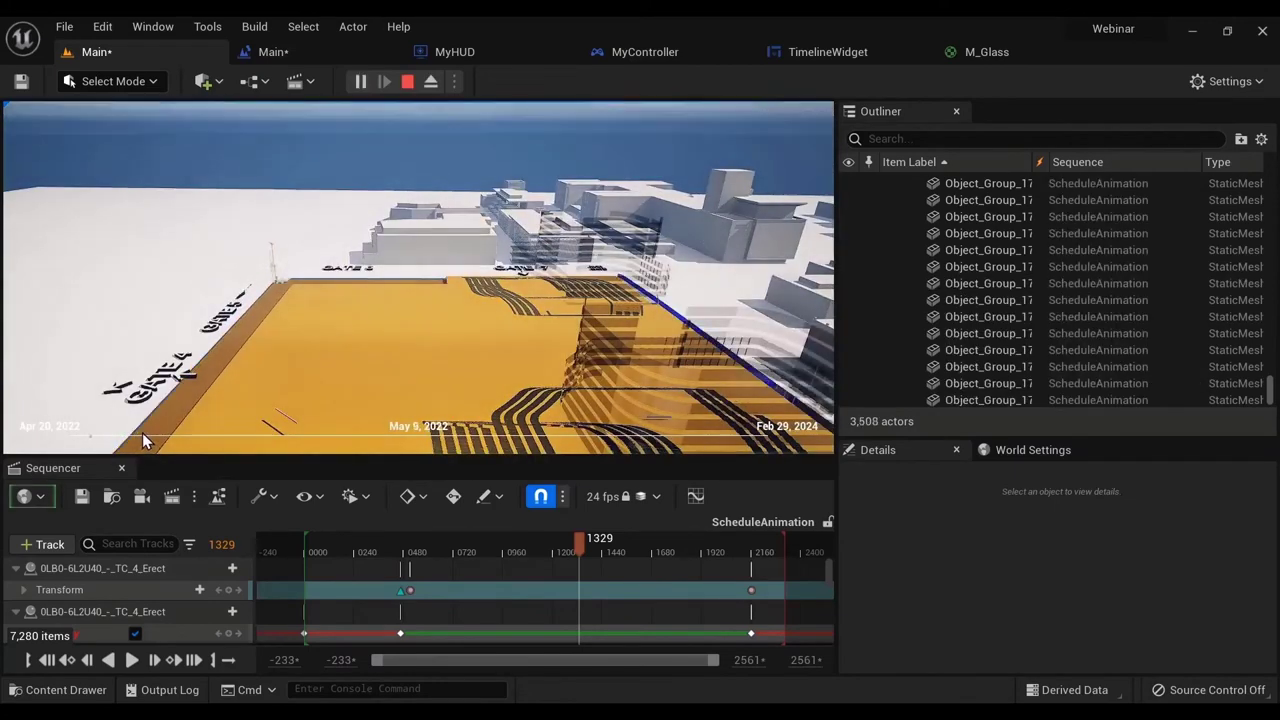
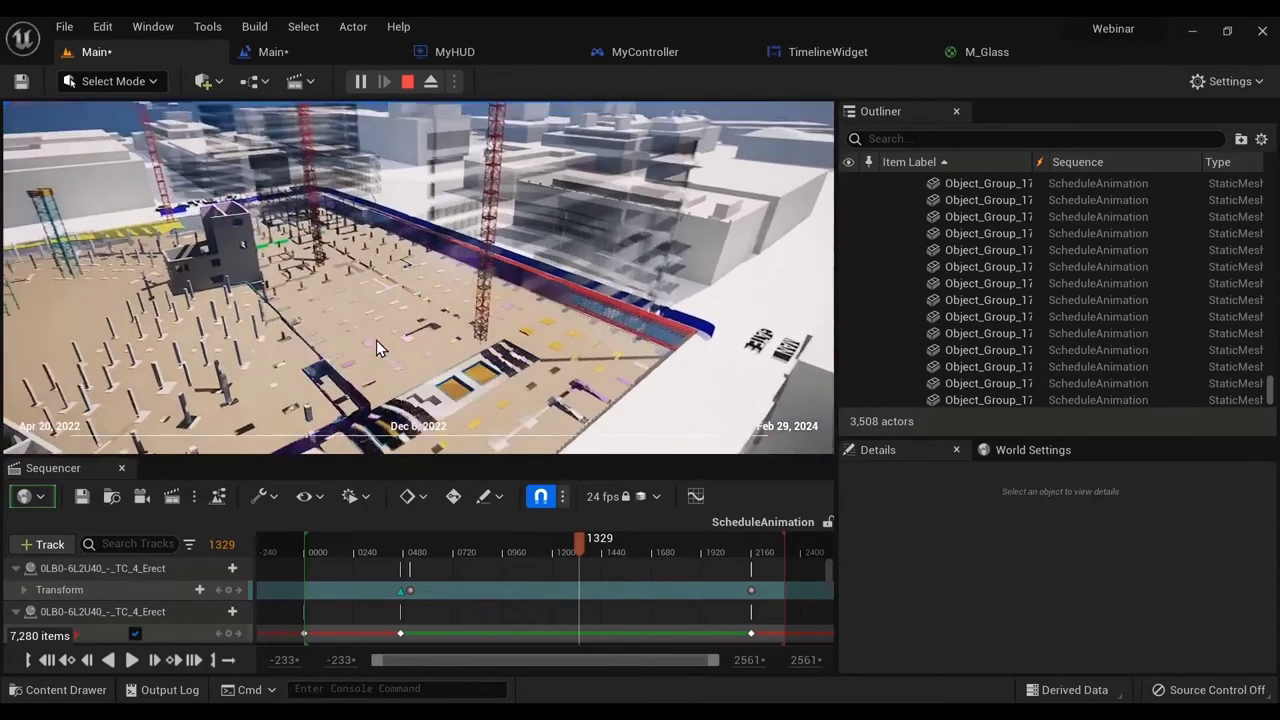
{"action": "left_click", "coordinate": [407, 81]}
- Add a MaterialFunctionCall node below the Opacity parameter in the M_Glass material graph
{"action": "left_click", "coordinate": [982, 55]}
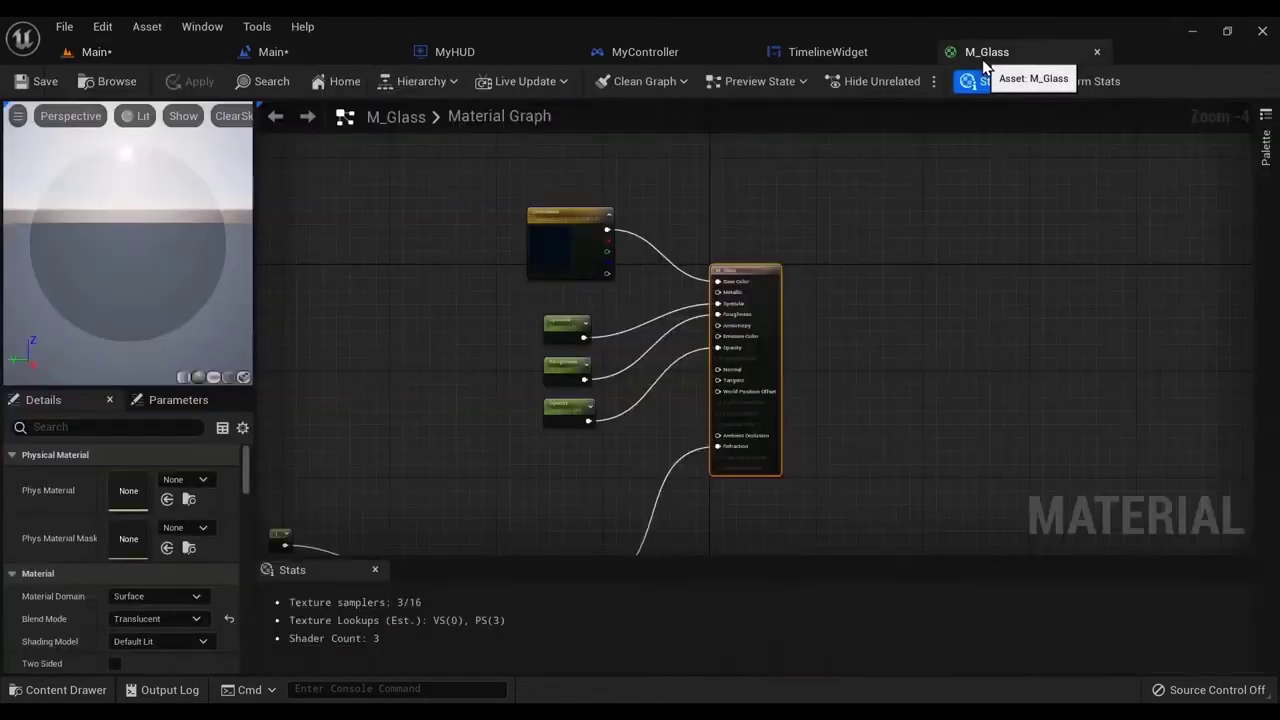
{"action": "scroll", "coordinate": [673, 305], "scroll_direction": "up", "scroll_amount": 2}
{"action": "right_click_drag", "start_coordinate": [673, 305], "coordinate": [500, 378]}
{"action": "right_click", "coordinate": [500, 378]}
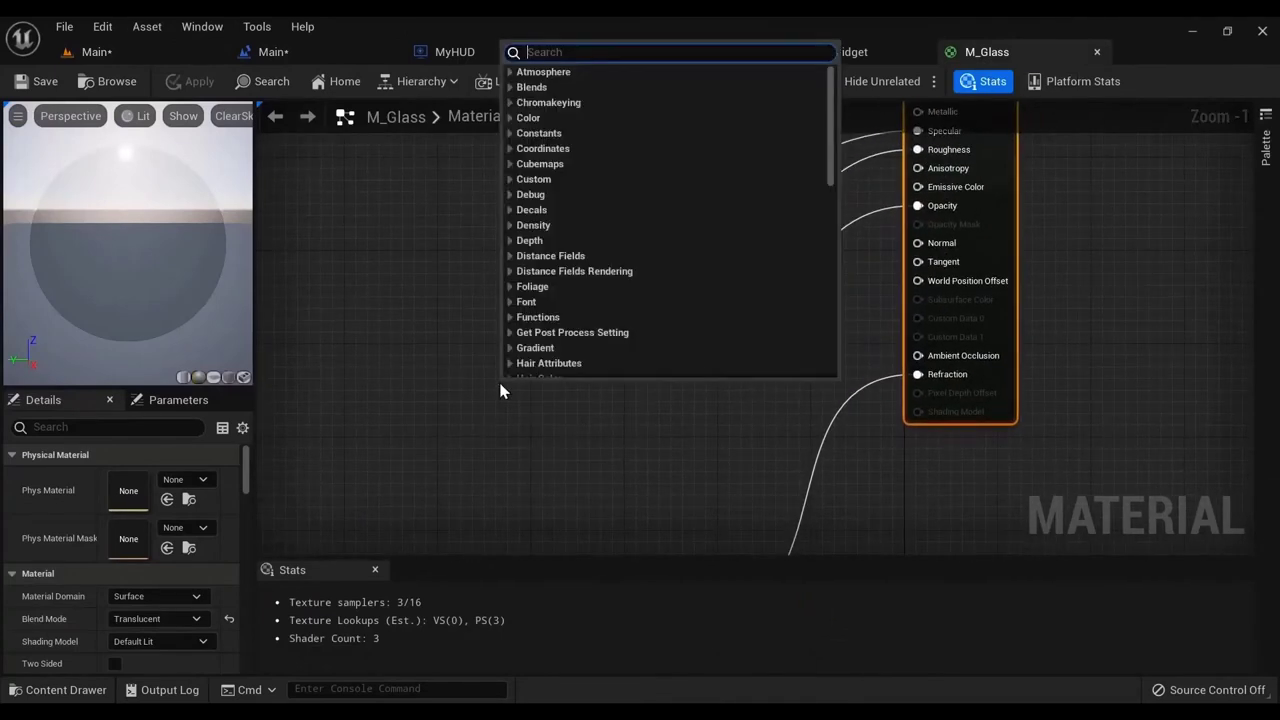
{"action": "type", "text": "material"}
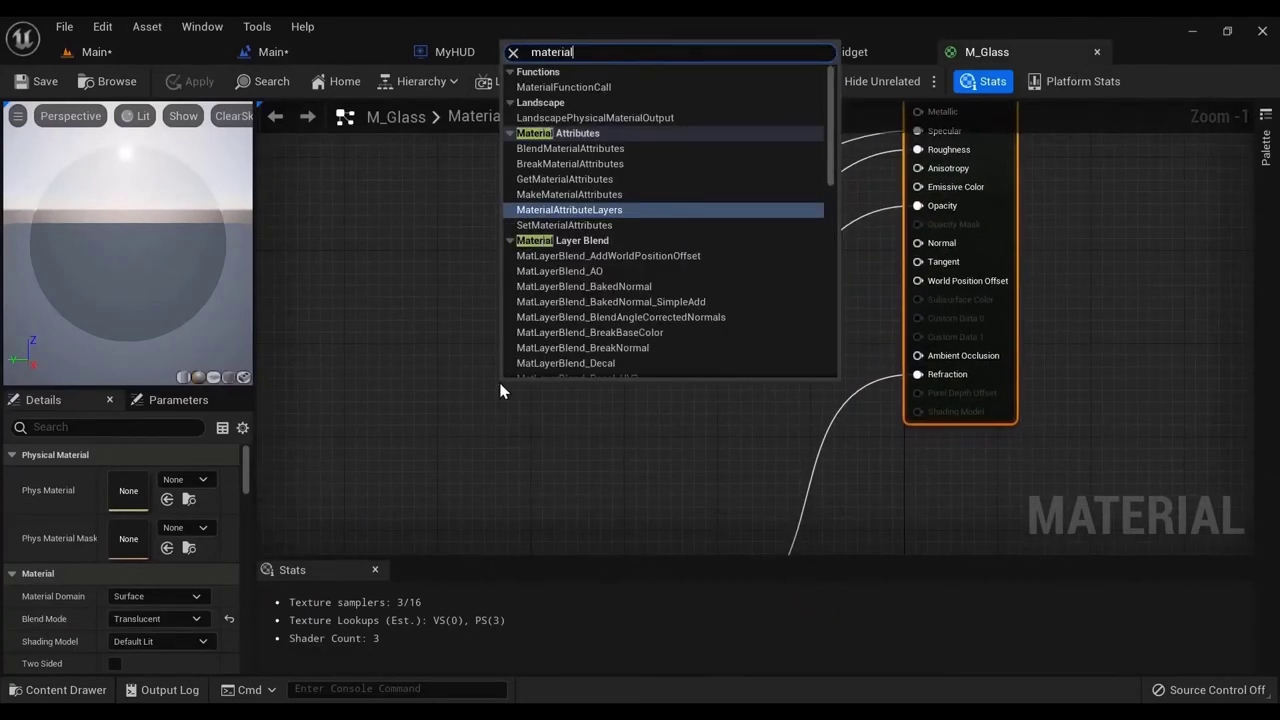
{"action": "key", "text": "Up"}
{"action": "key", "text": "Up"}
{"action": "key", "text": "Up"}
{"action": "key", "text": "Up"}
{"action": "key", "text": "Up"}
{"action": "key", "text": "Up"}
{"action": "key", "text": "Return"}
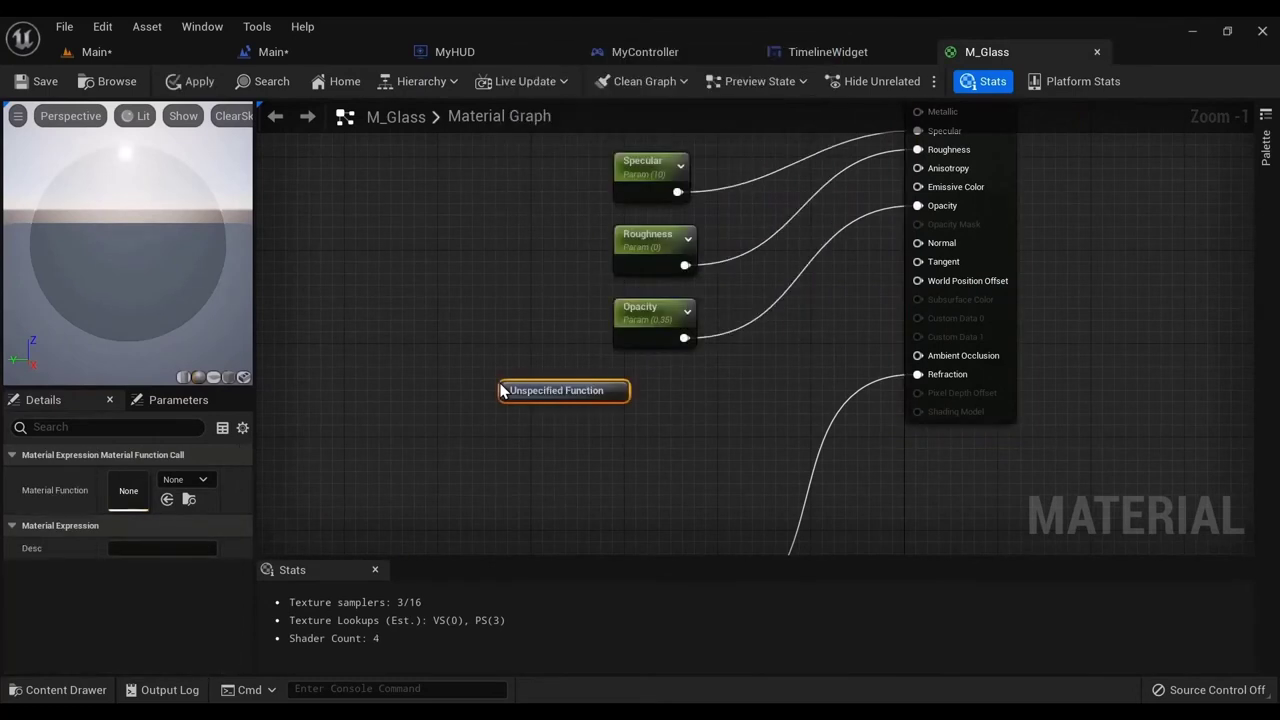
- Assign MF_SynchroVisibilityAnimate to the unspecified function node and deselect it
{"action": "scroll", "coordinate": [520, 400], "scroll_direction": "up", "scroll_amount": 1}
{"action": "left_click", "coordinate": [178, 484]}
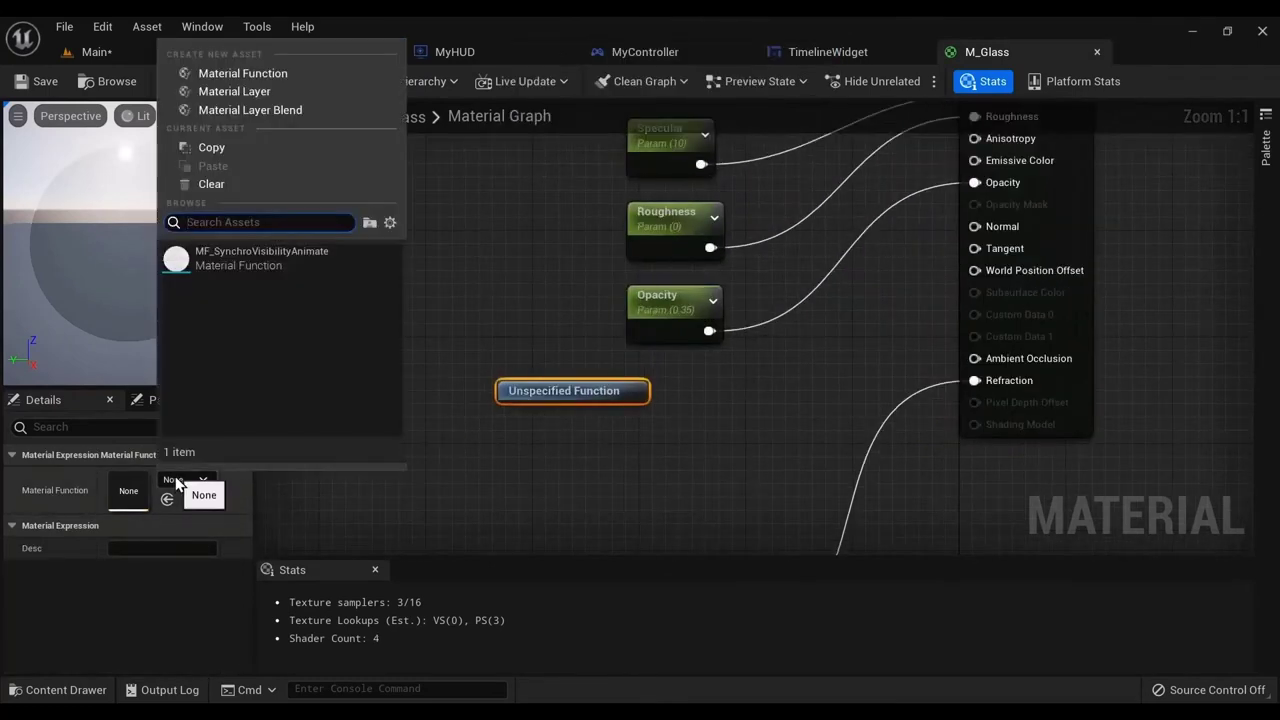
{"action": "left_click", "coordinate": [350, 265]}
{"action": "right_click_drag", "start_coordinate": [790, 365], "coordinate": [695, 368]}
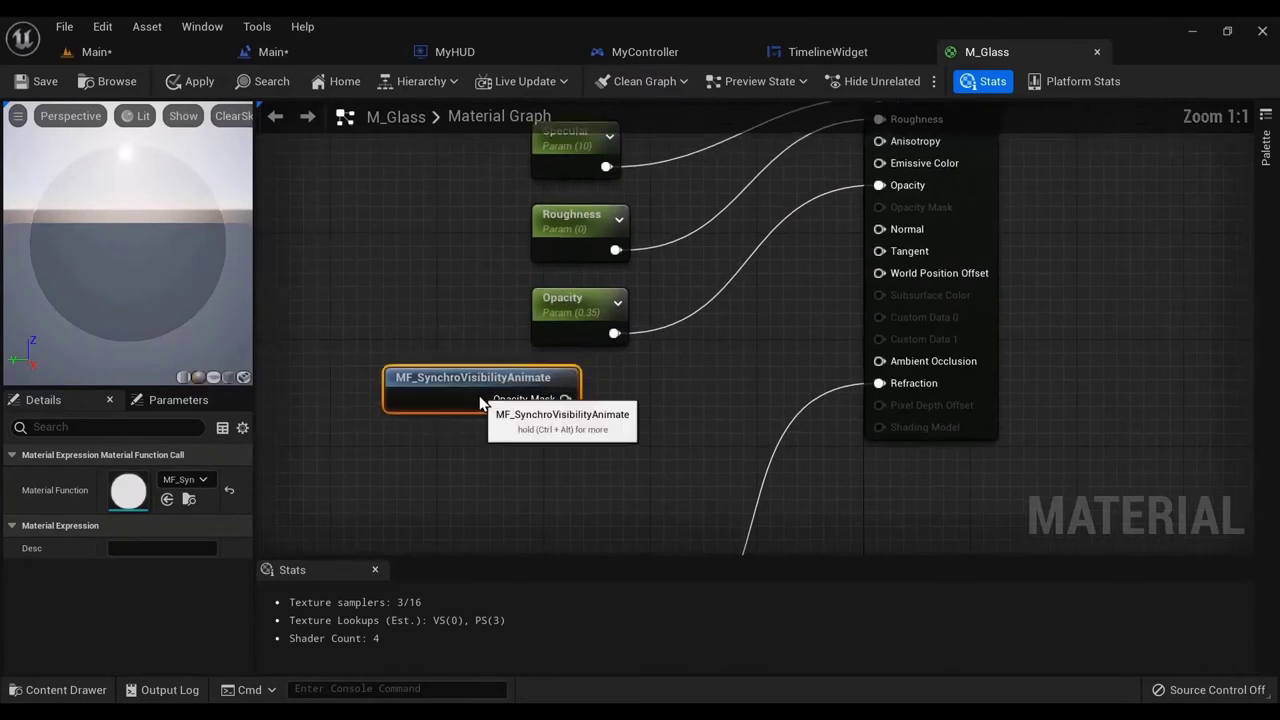
{"action": "right_click_drag", "start_coordinate": [683, 295], "coordinate": [742, 383]}
{"action": "left_click_drag", "start_coordinate": [618, 308], "coordinate": [600, 156]}
{"action": "left_click", "coordinate": [506, 183]}
- Return to the Main level's content browser, open the Content folder, and check the Show Plugin Content option in its settings
{"action": "left_click", "coordinate": [167, 60]}
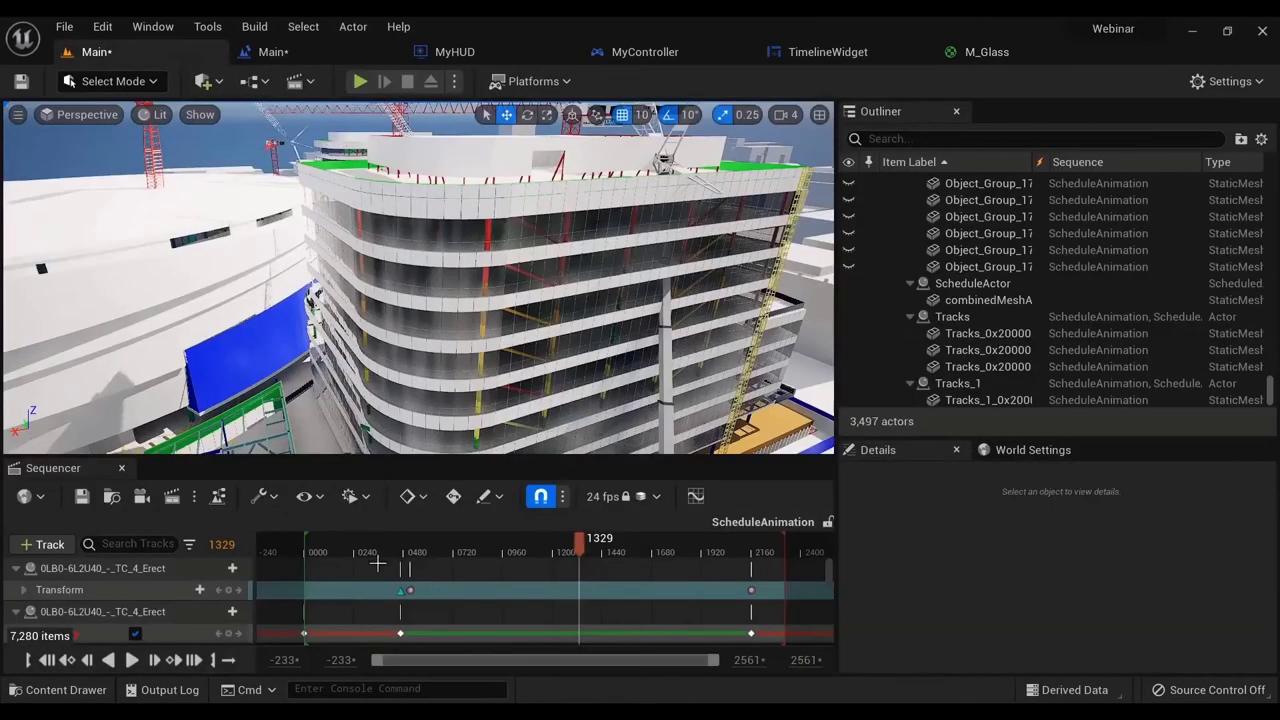
{"action": "left_click", "coordinate": [55, 690]}
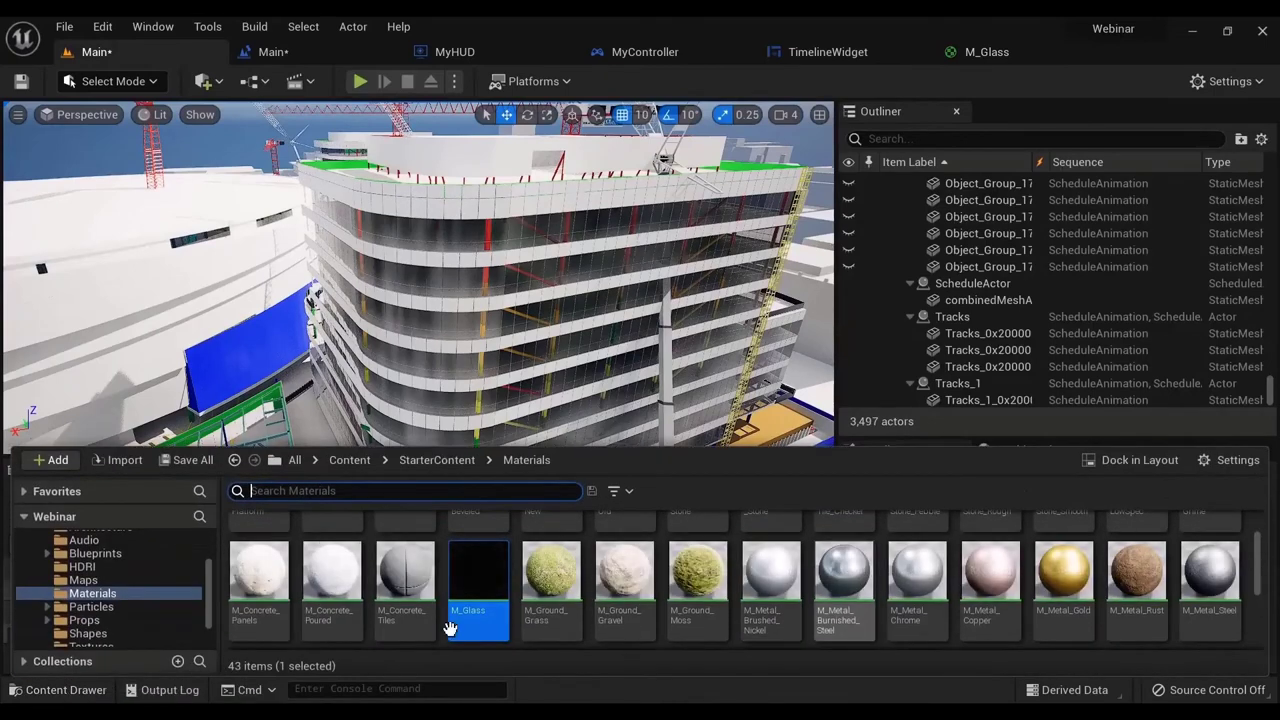
{"action": "scroll", "coordinate": [128, 615], "scroll_direction": "up", "scroll_amount": 3}
{"action": "left_click", "coordinate": [72, 553]}
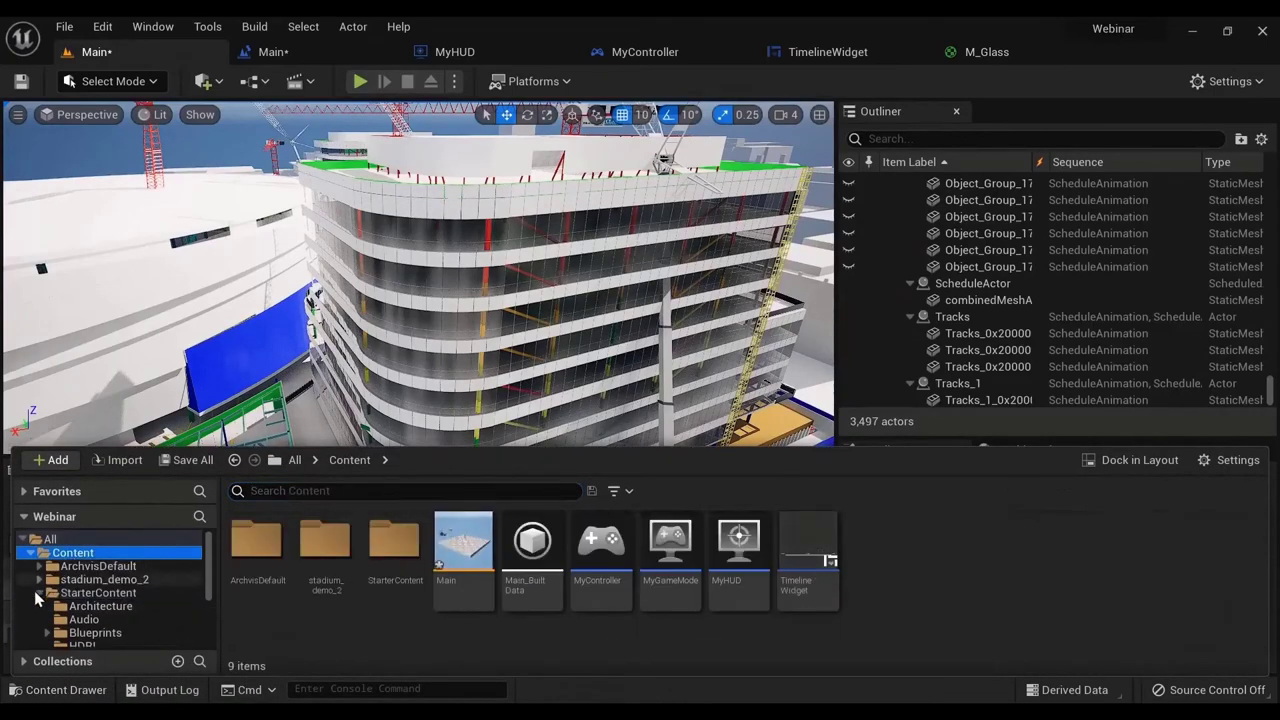
{"action": "left_click", "coordinate": [1236, 462]}
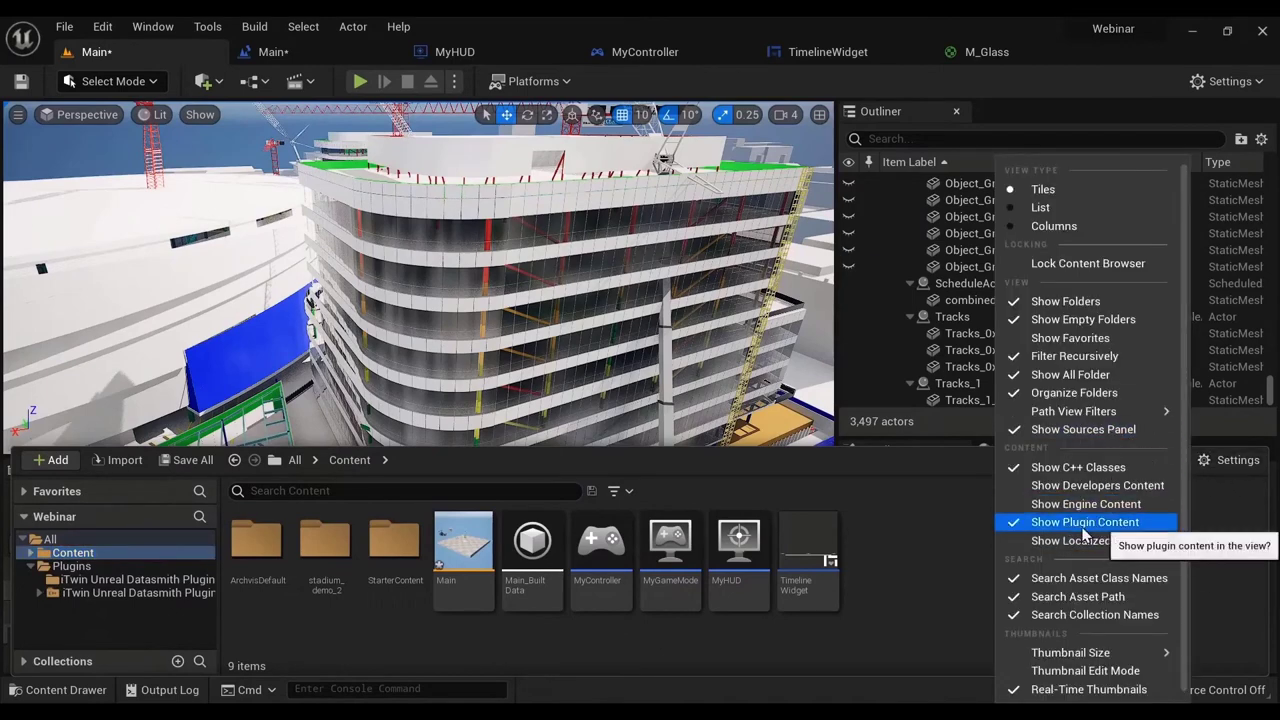
{"action": "left_click", "coordinate": [836, 486]}
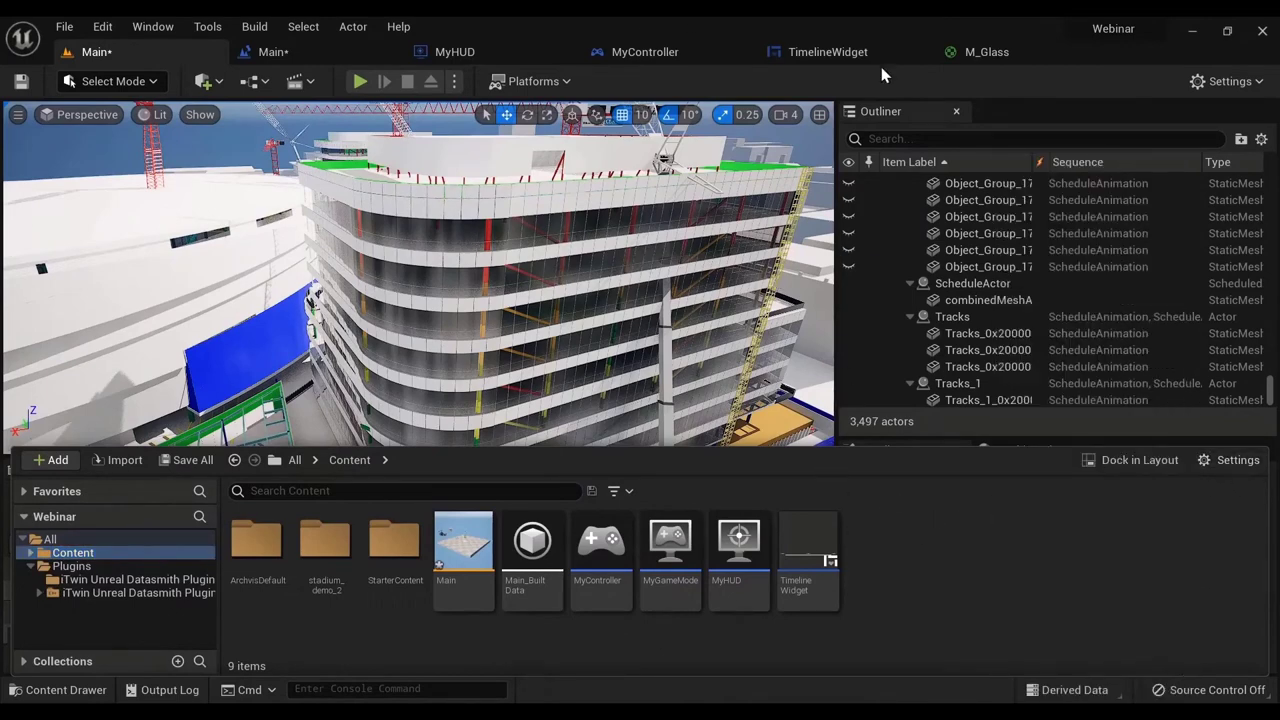
- Shift the Opacity parameter closer to MF_SynchroVisibilityAnimate in the M_Glass graph and add a Multiply node beside them
{"action": "left_click", "coordinate": [986, 52]}
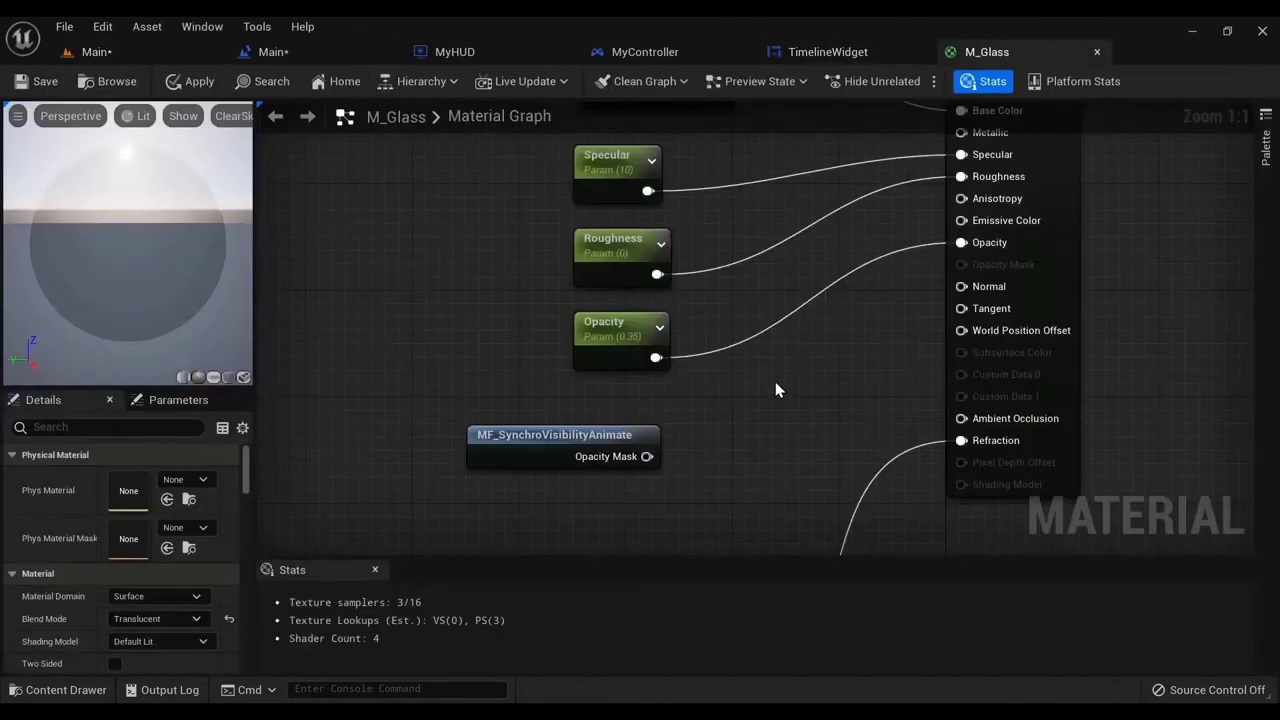
{"action": "right_click_drag", "start_coordinate": [670, 375], "coordinate": [640, 405]}
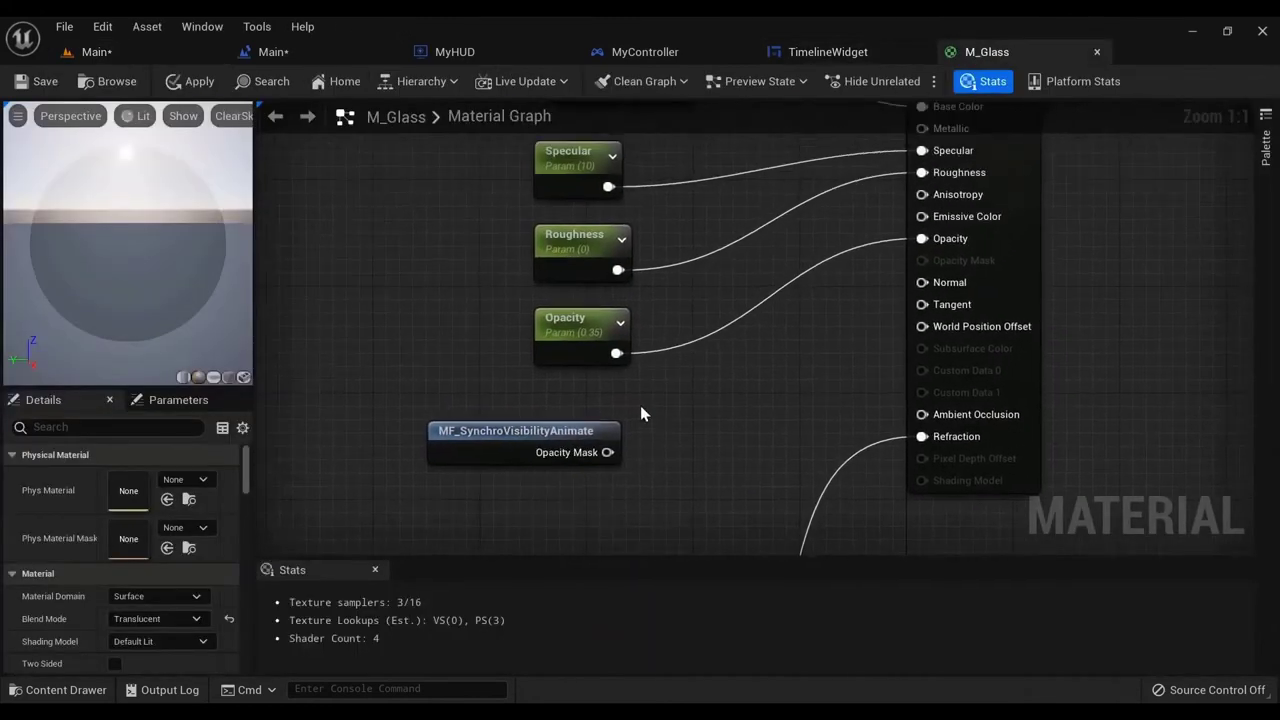
{"action": "left_click_drag", "start_coordinate": [538, 332], "coordinate": [524, 369]}
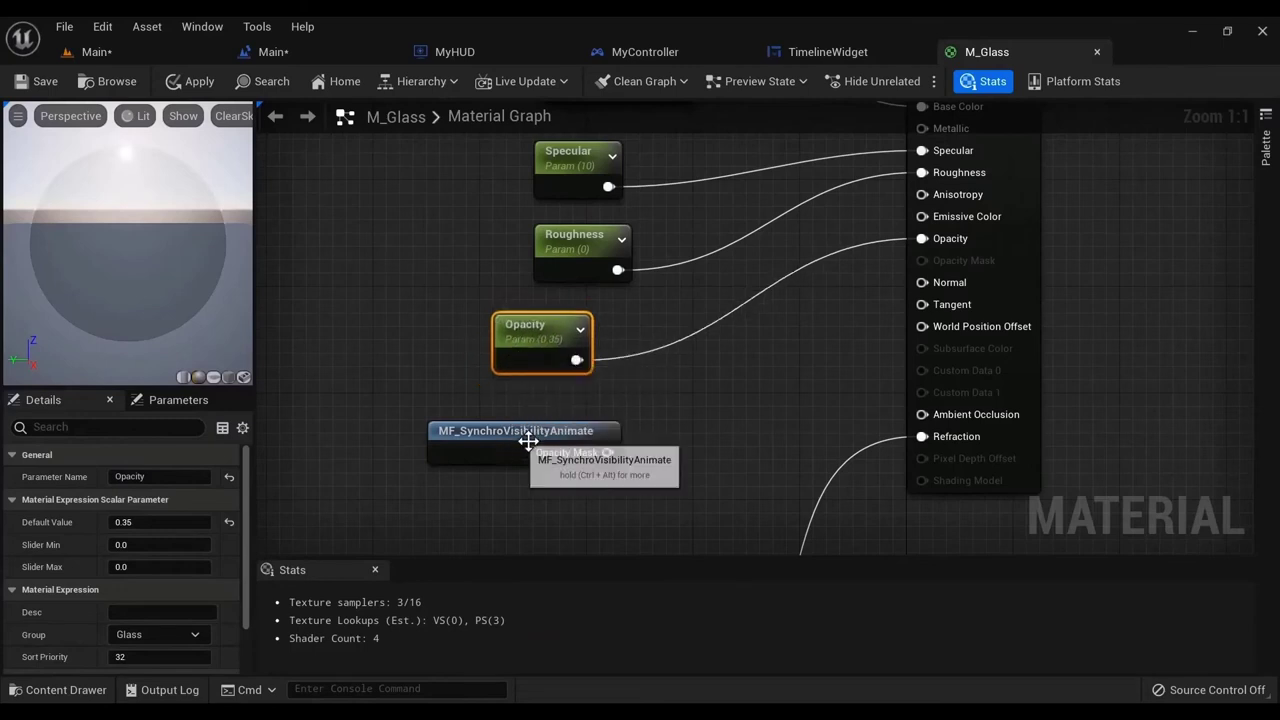
{"action": "right_click_drag", "start_coordinate": [658, 400], "coordinate": [661, 346]}
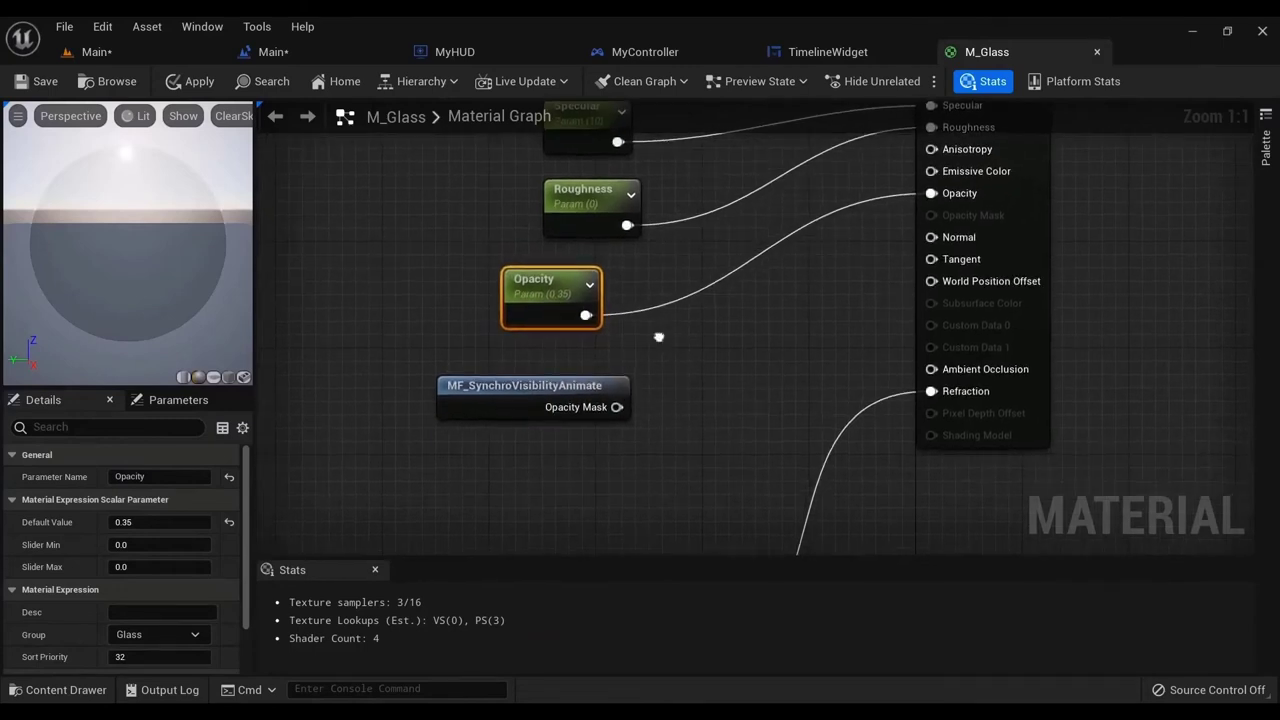
{"action": "right_click", "coordinate": [660, 347]}
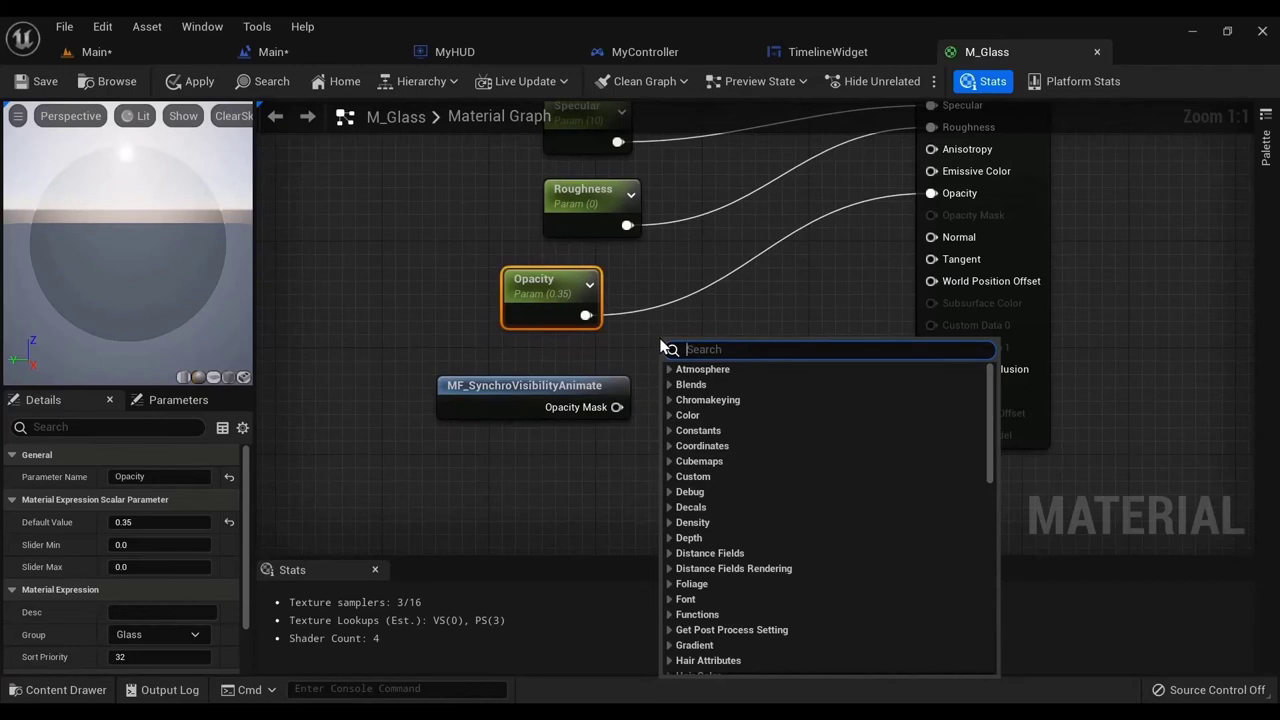
{"action": "type", "text": "multi"}
{"action": "key", "text": "Return"}
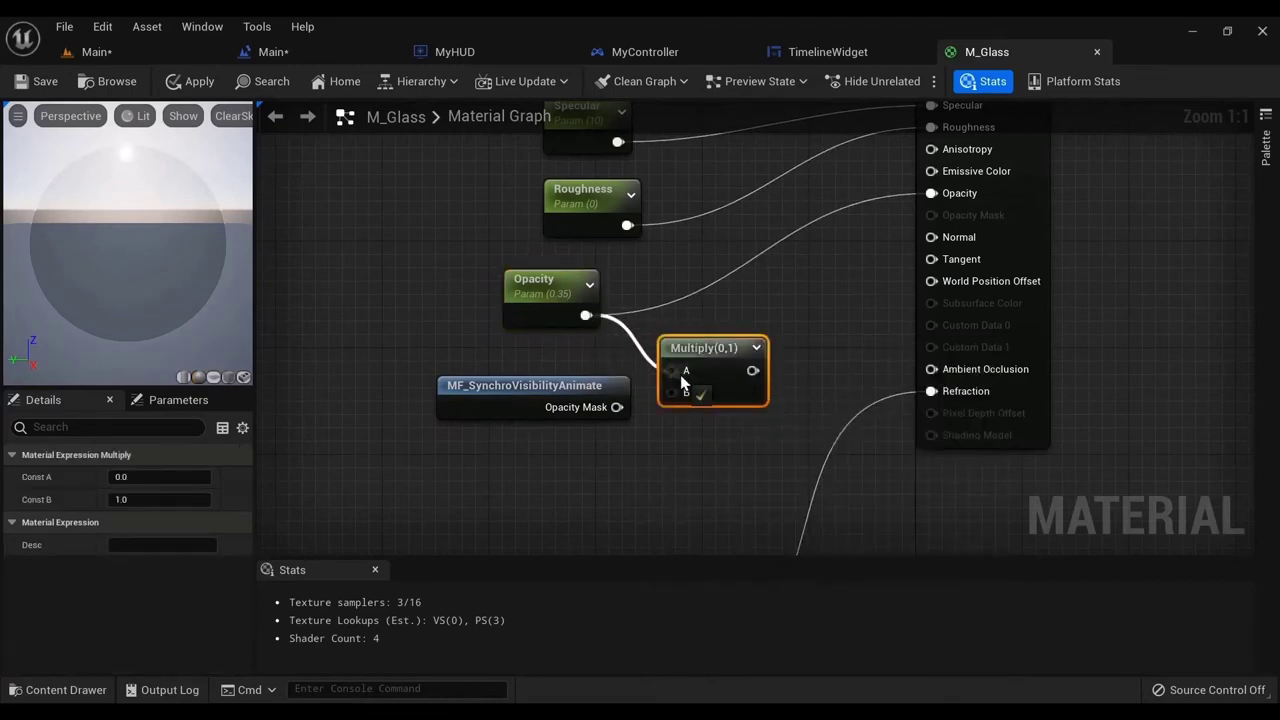
- Connect the Opacity parameter and MF_SynchroVisibilityAnimate to the Multiply node's A and B inputs, and its output to the material's Opacity
{"action": "left_click_drag", "start_coordinate": [541, 407], "coordinate": [525, 408]}
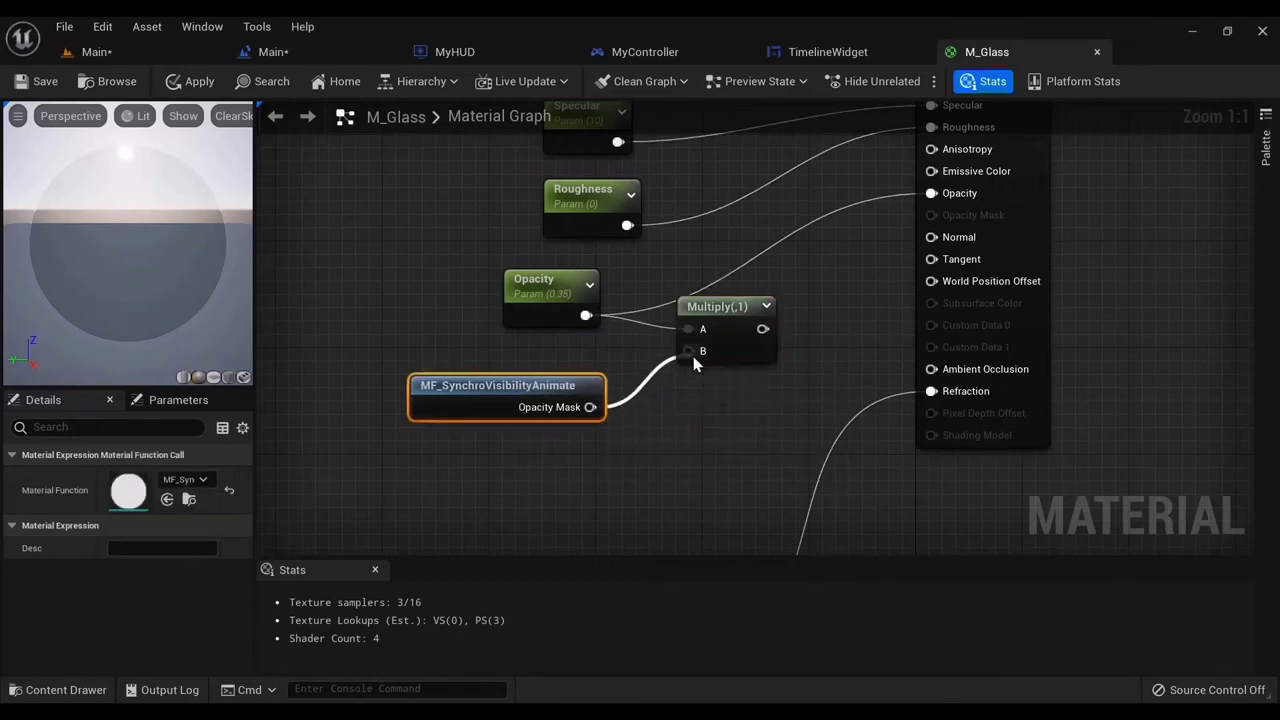
{"action": "left_click_drag", "start_coordinate": [693, 356], "coordinate": [690, 351]}
{"action": "right_click_drag", "start_coordinate": [572, 316], "coordinate": [548, 376]}
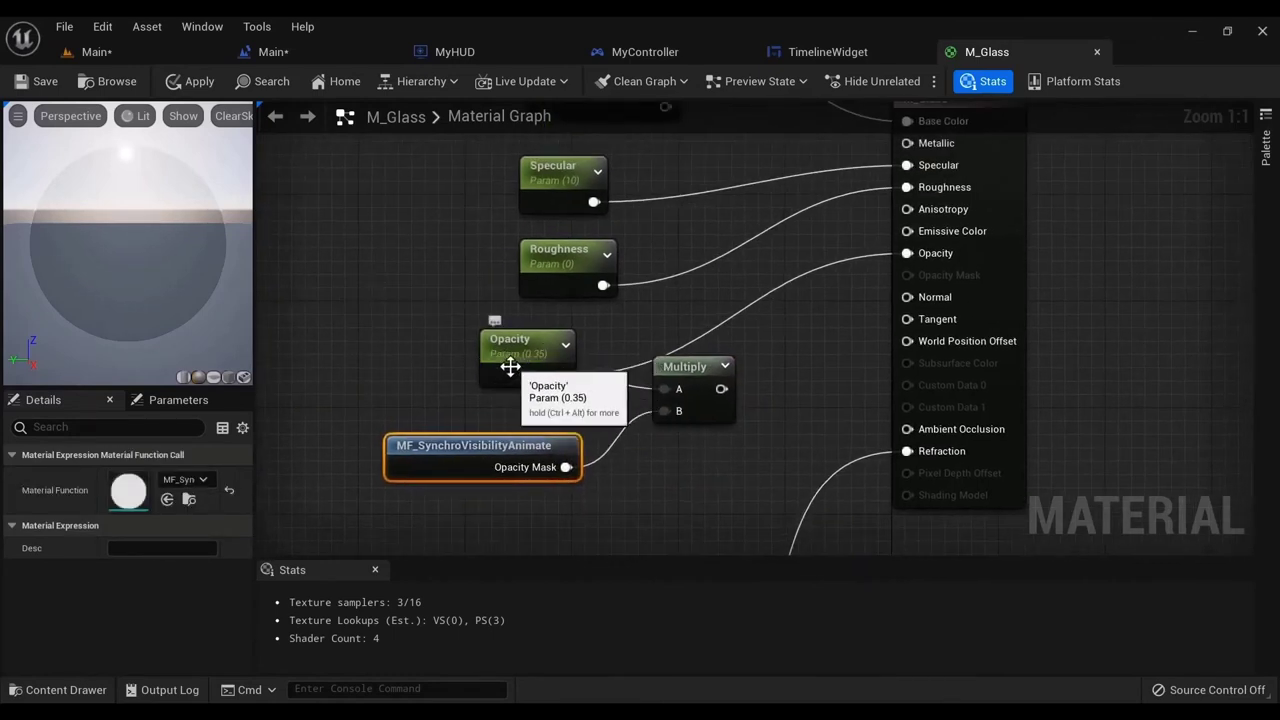
{"action": "right_click_drag", "start_coordinate": [738, 405], "coordinate": [740, 437]}
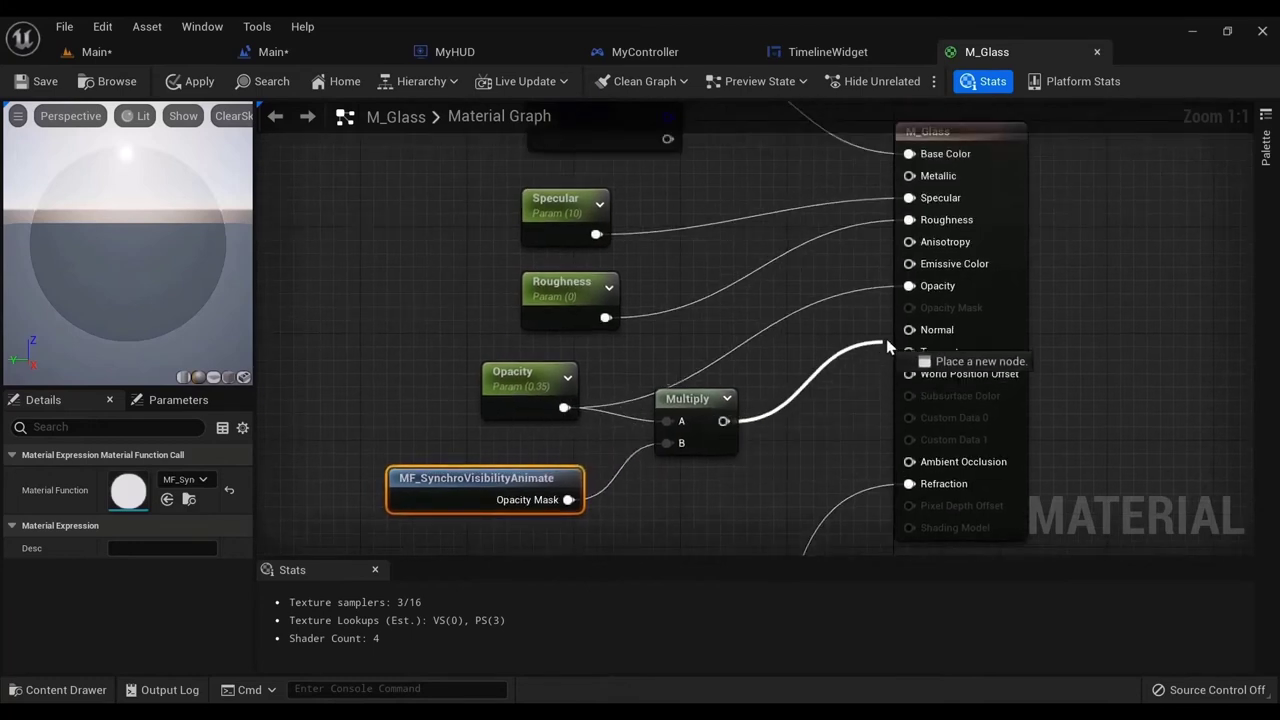
{"action": "left_click_drag", "start_coordinate": [916, 289], "coordinate": [912, 287]}
- Line up the Opacity parameter with the Multiply node in the graph and apply the changes to M_Glass
{"action": "left_click", "coordinate": [536, 402]}
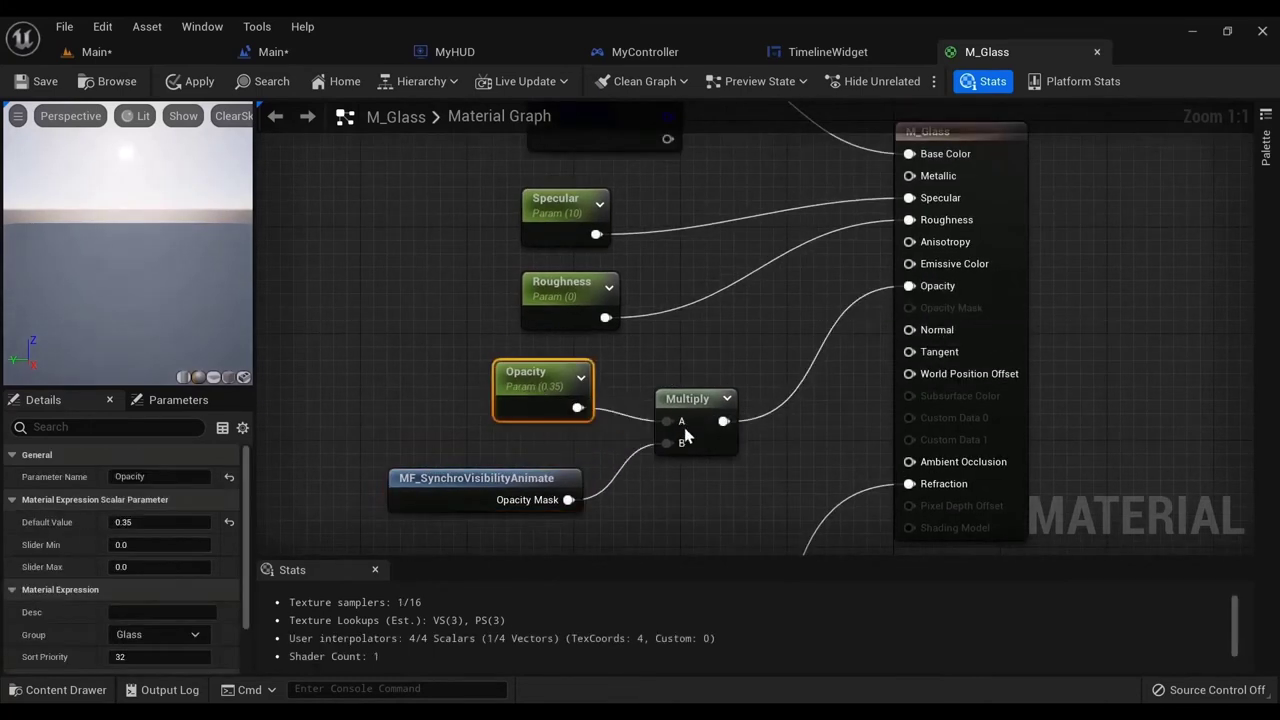
{"action": "left_click_drag", "start_coordinate": [685, 432], "coordinate": [683, 416]}
{"action": "left_click_drag", "start_coordinate": [530, 390], "coordinate": [505, 388]}
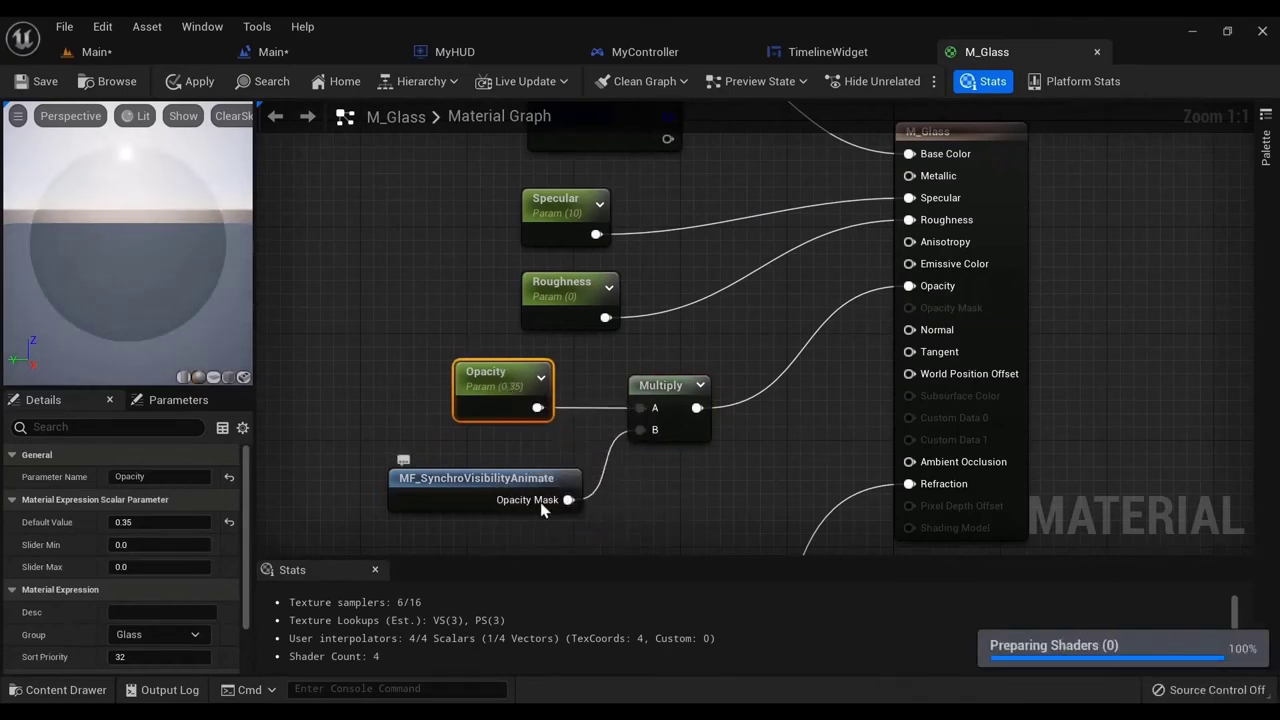
{"action": "right_click_drag", "start_coordinate": [543, 499], "coordinate": [750, 246]}
{"action": "scroll", "coordinate": [571, 367], "scroll_direction": "down", "scroll_amount": 4}
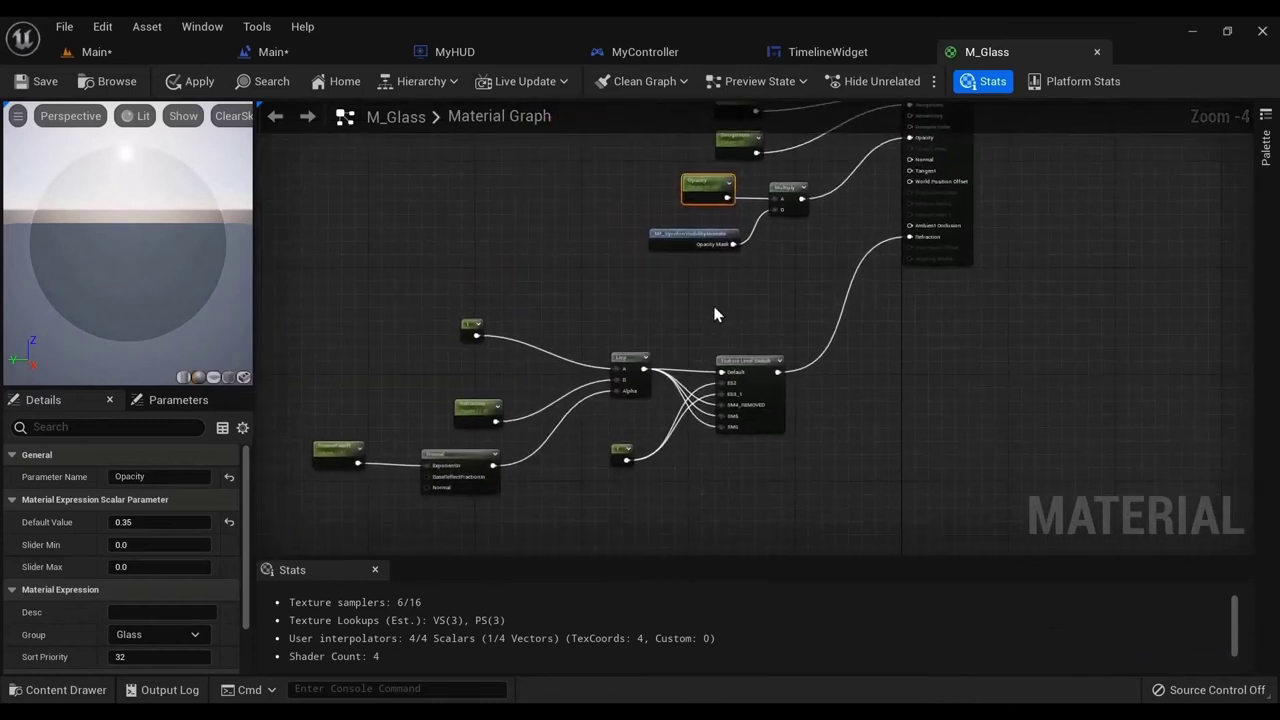
{"action": "right_click_drag", "start_coordinate": [714, 308], "coordinate": [678, 377]}
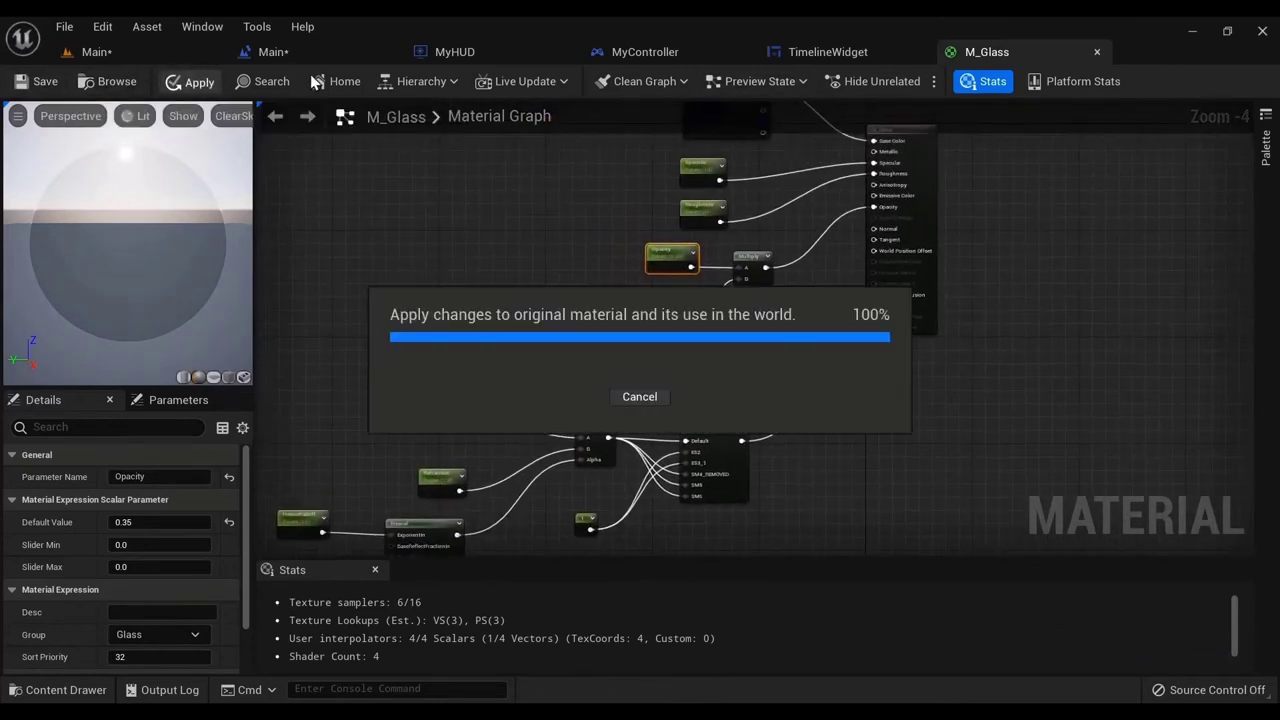
- Play the Main level to test the glass material with the schedule, stop the session, and return to M_Glass
{"action": "left_click", "coordinate": [128, 55]}
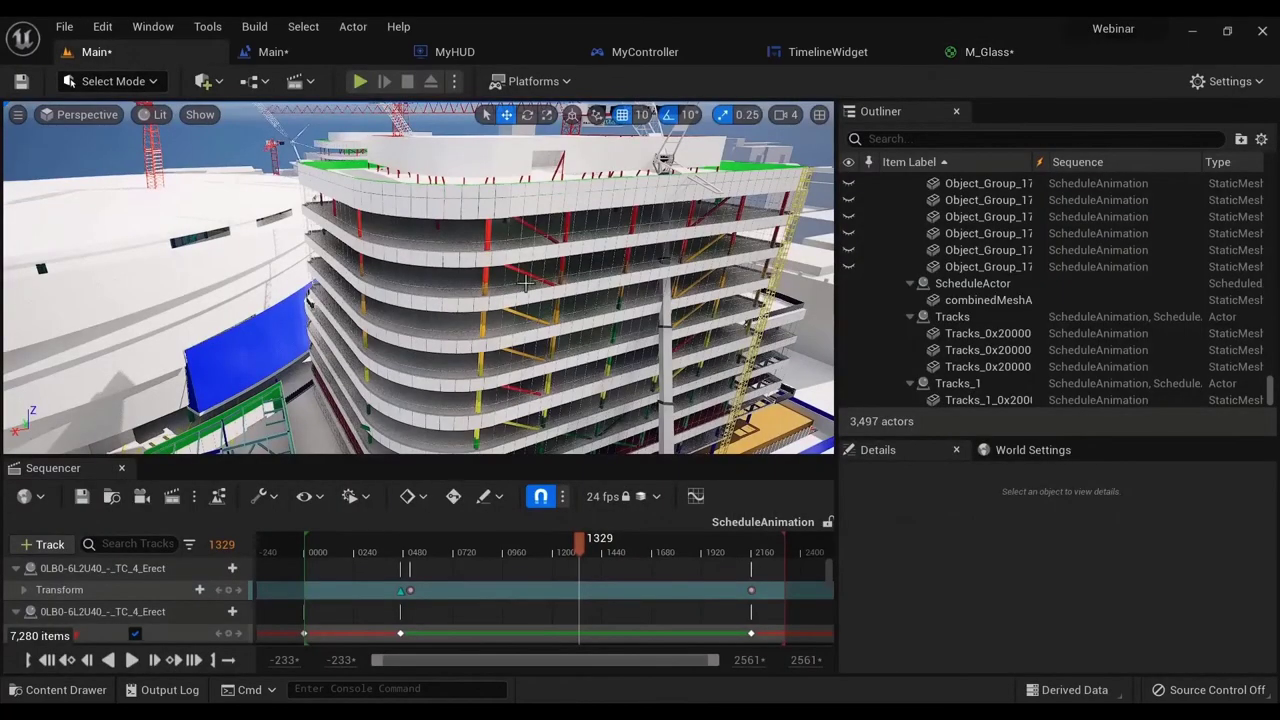
{"action": "right_click_drag", "start_coordinate": [526, 281], "coordinate": [410, 300]}
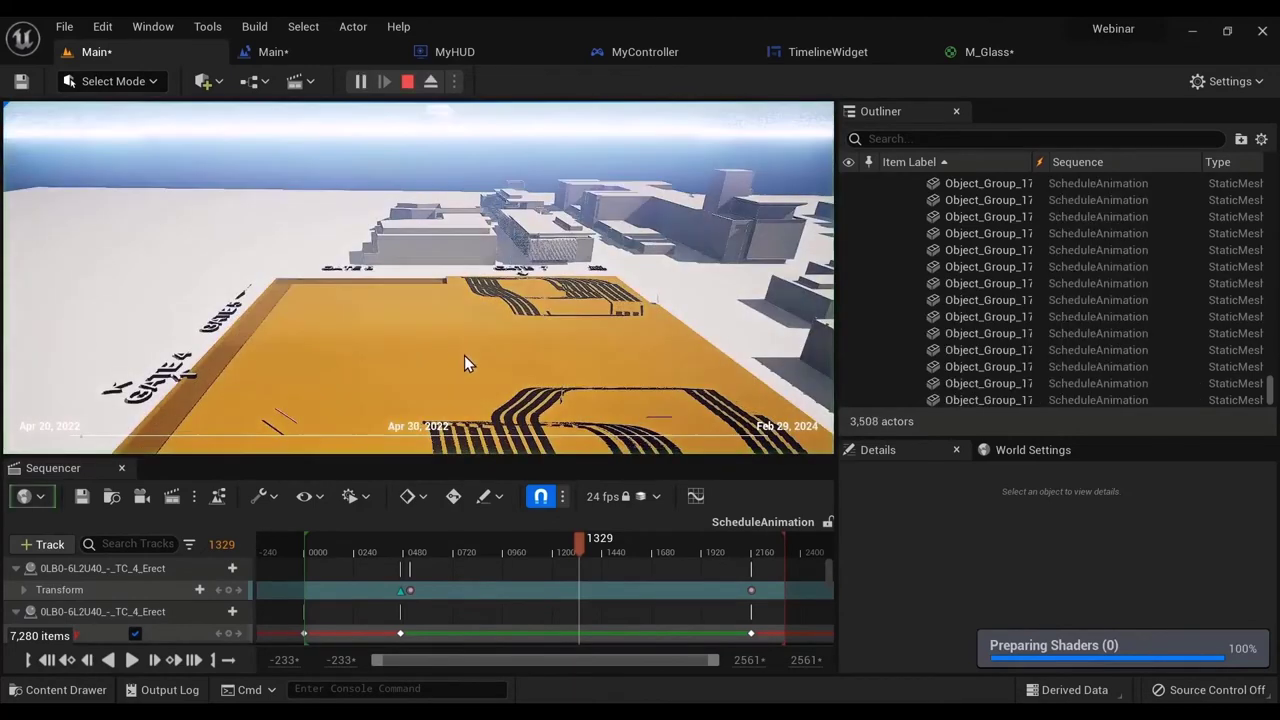
{"action": "left_click_drag", "start_coordinate": [464, 360], "coordinate": [580, 452]}
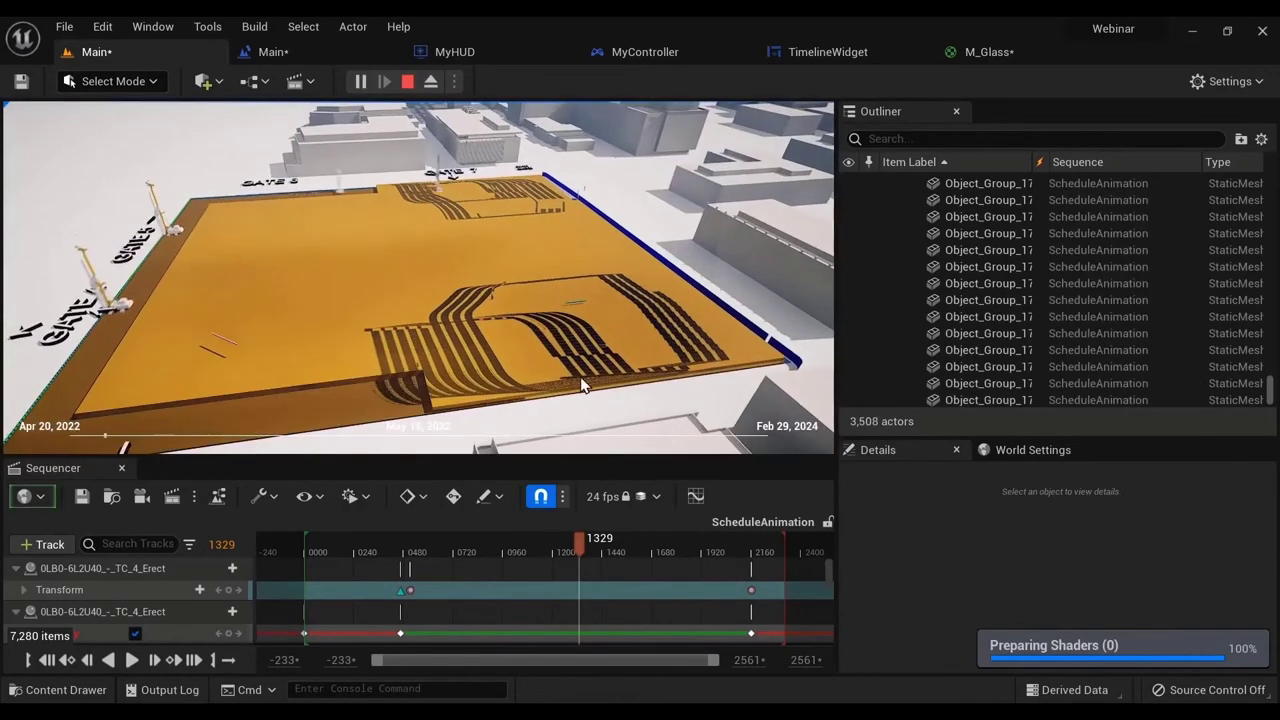
{"action": "key", "text": "Escape"}
{"action": "left_click", "coordinate": [982, 52]}
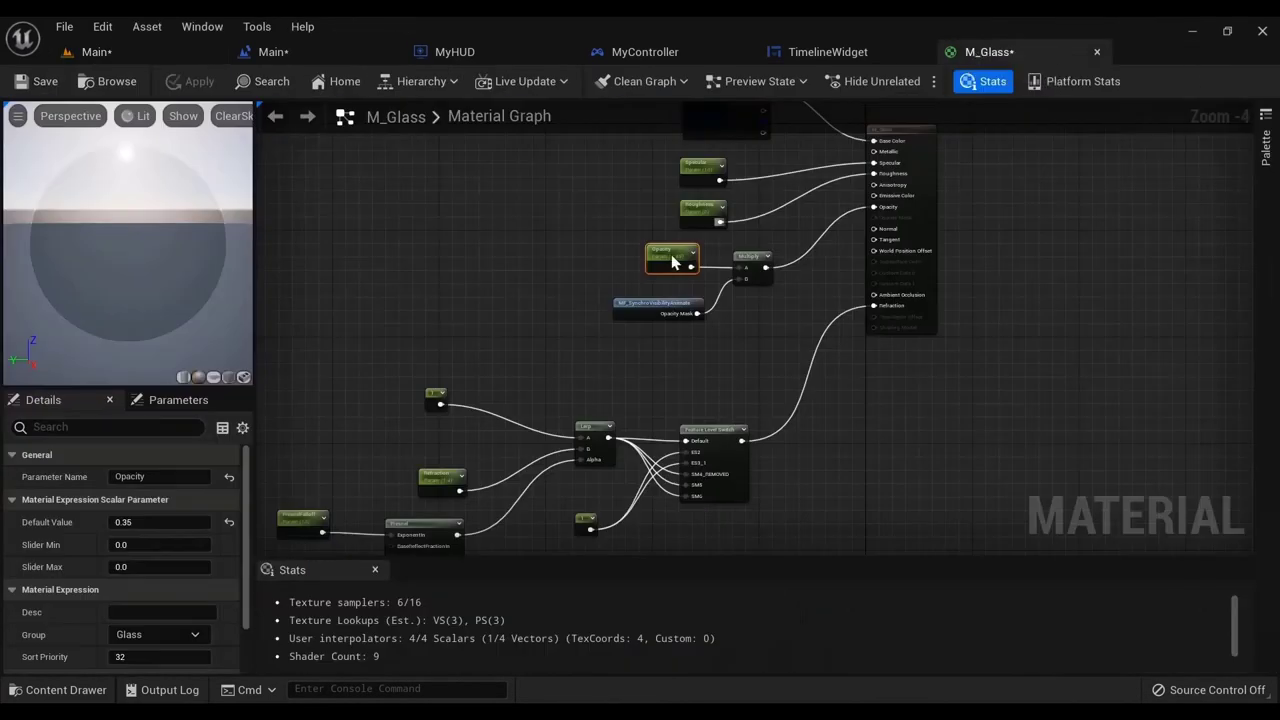
{"action": "left_click", "coordinate": [110, 427]}
{"action": "type", "text": "shadow"}
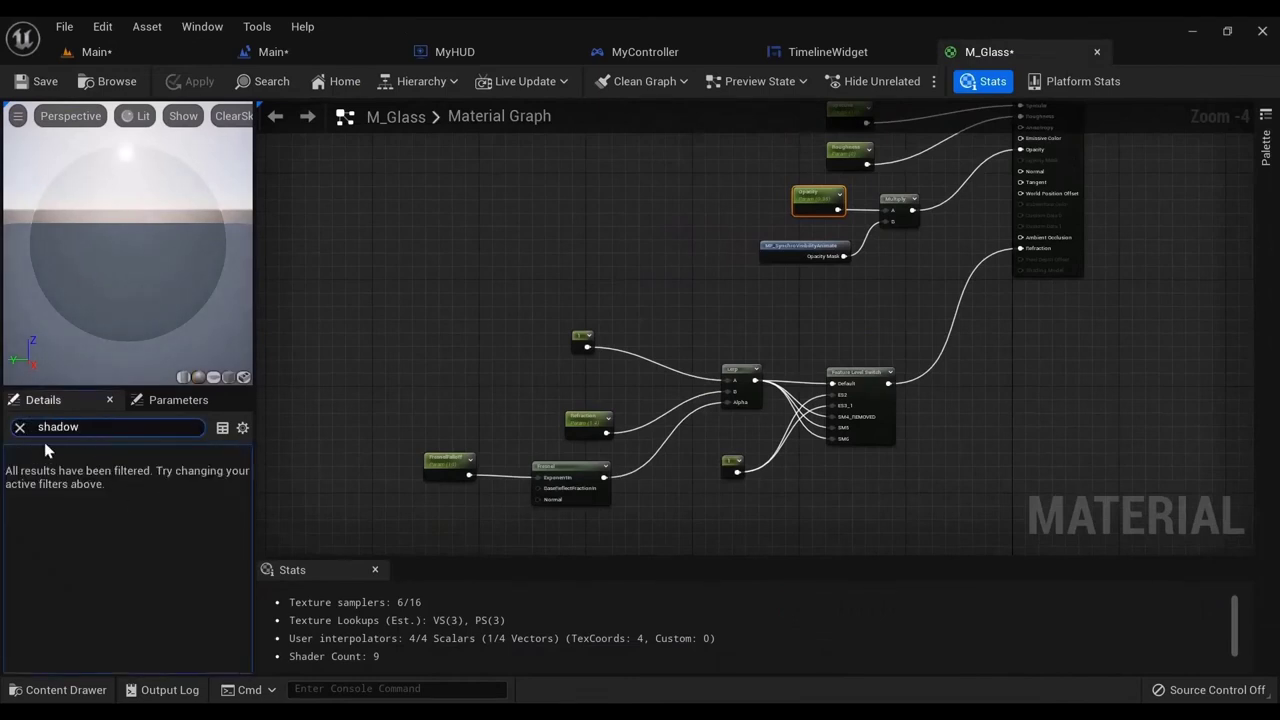
{"action": "left_click", "coordinate": [19, 427]}
- Filter the M_Glass output node's details by "shadow", turn off Cast Ray Traced Shadows, and apply the change
{"action": "right_click_drag", "start_coordinate": [797, 372], "coordinate": [645, 426]}
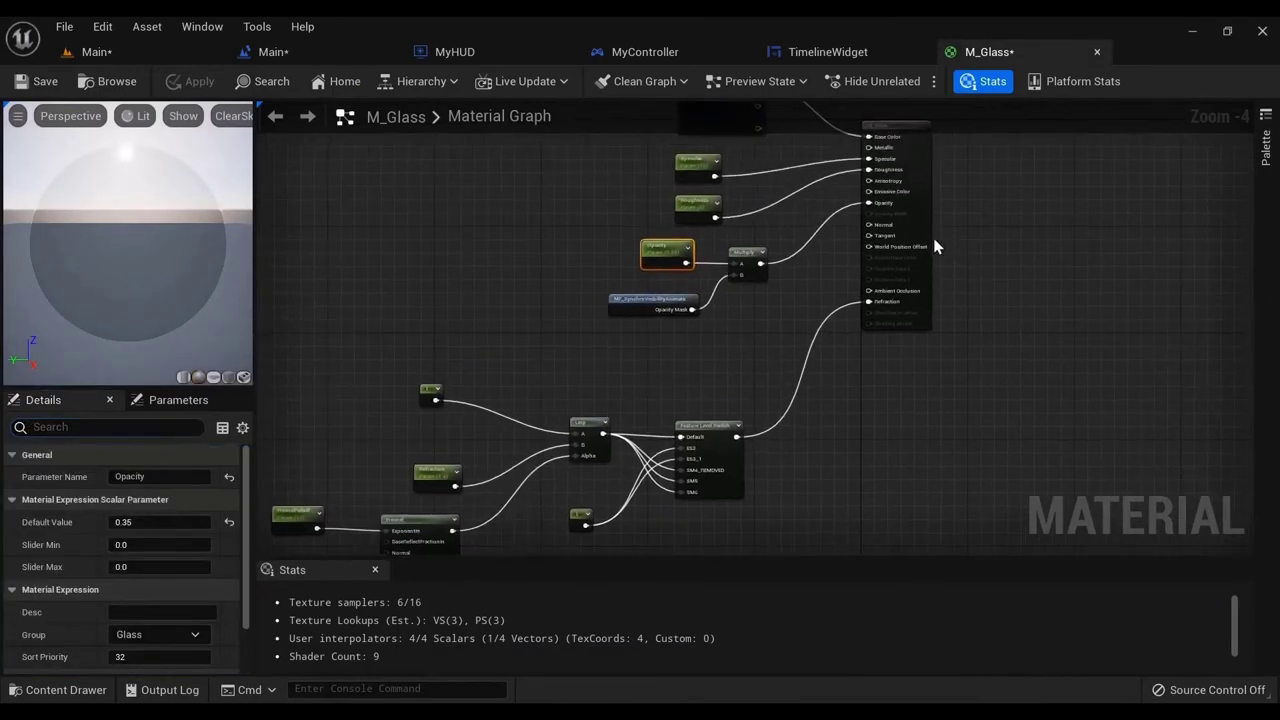
{"action": "left_click", "coordinate": [929, 242]}
{"action": "left_click", "coordinate": [67, 425]}
{"action": "type", "text": "shad"}
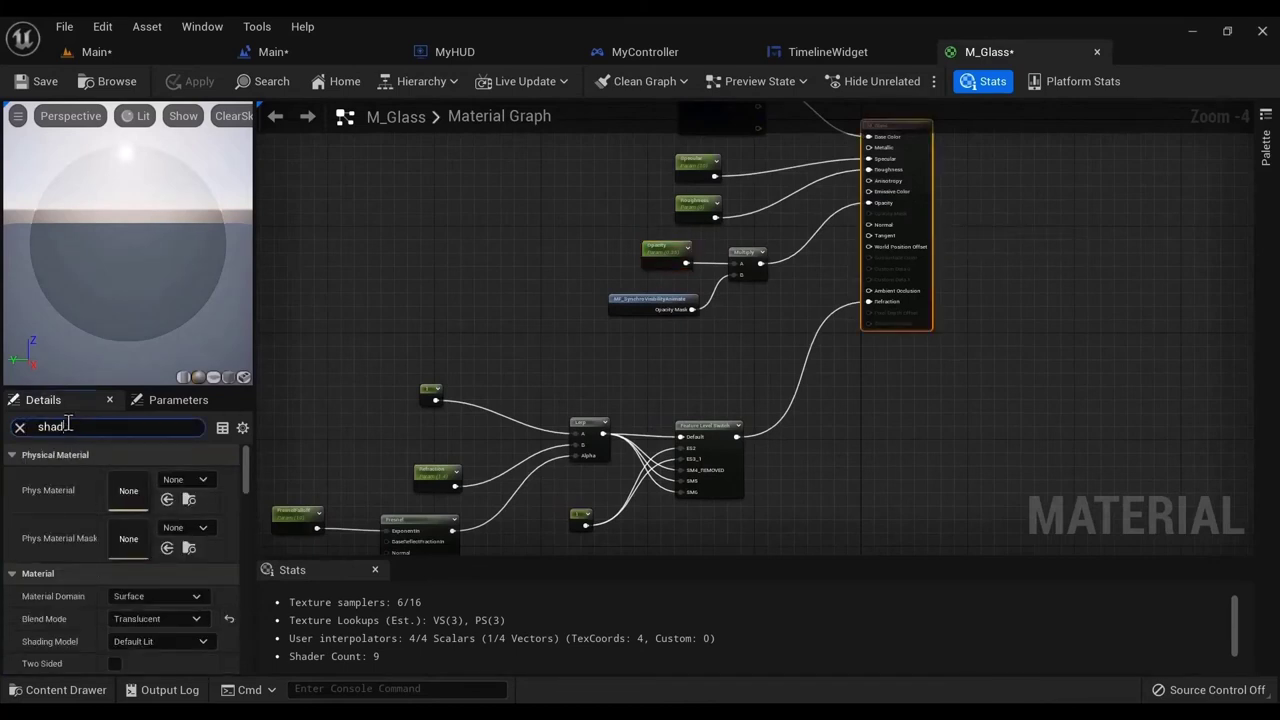
{"action": "type", "text": "ow"}
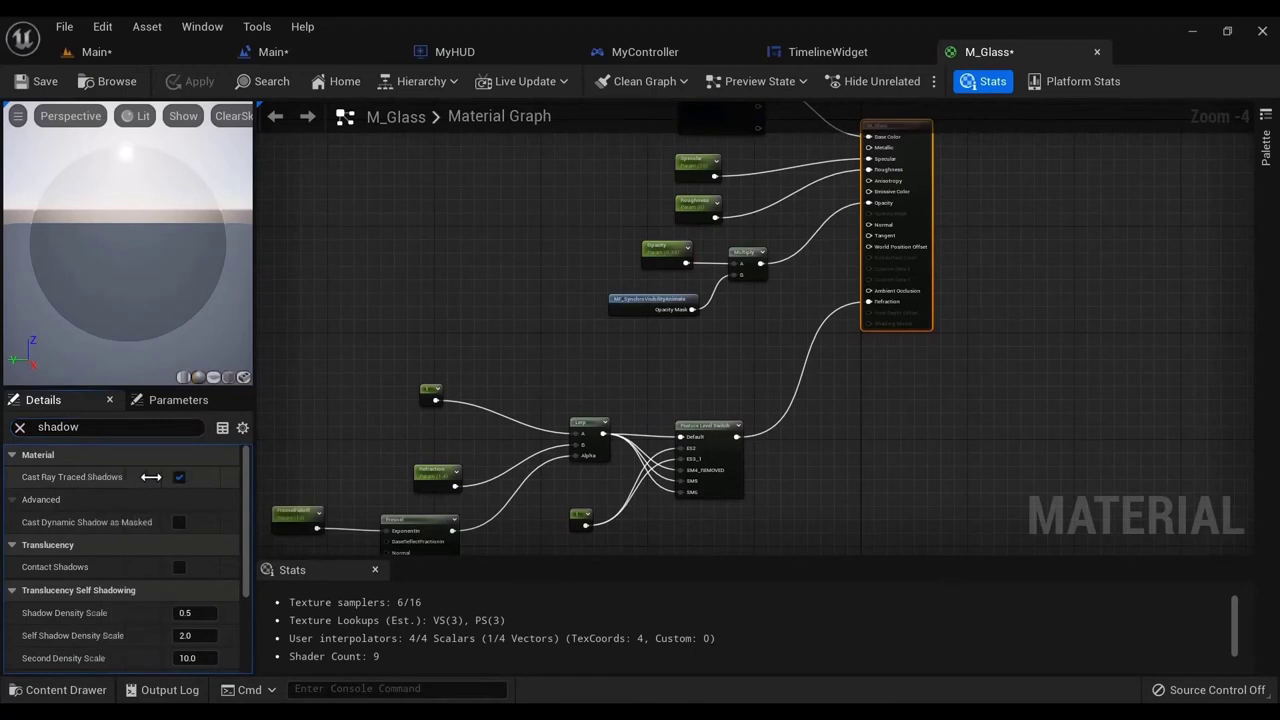
{"action": "right_click_drag", "start_coordinate": [403, 363], "coordinate": [261, 392]}
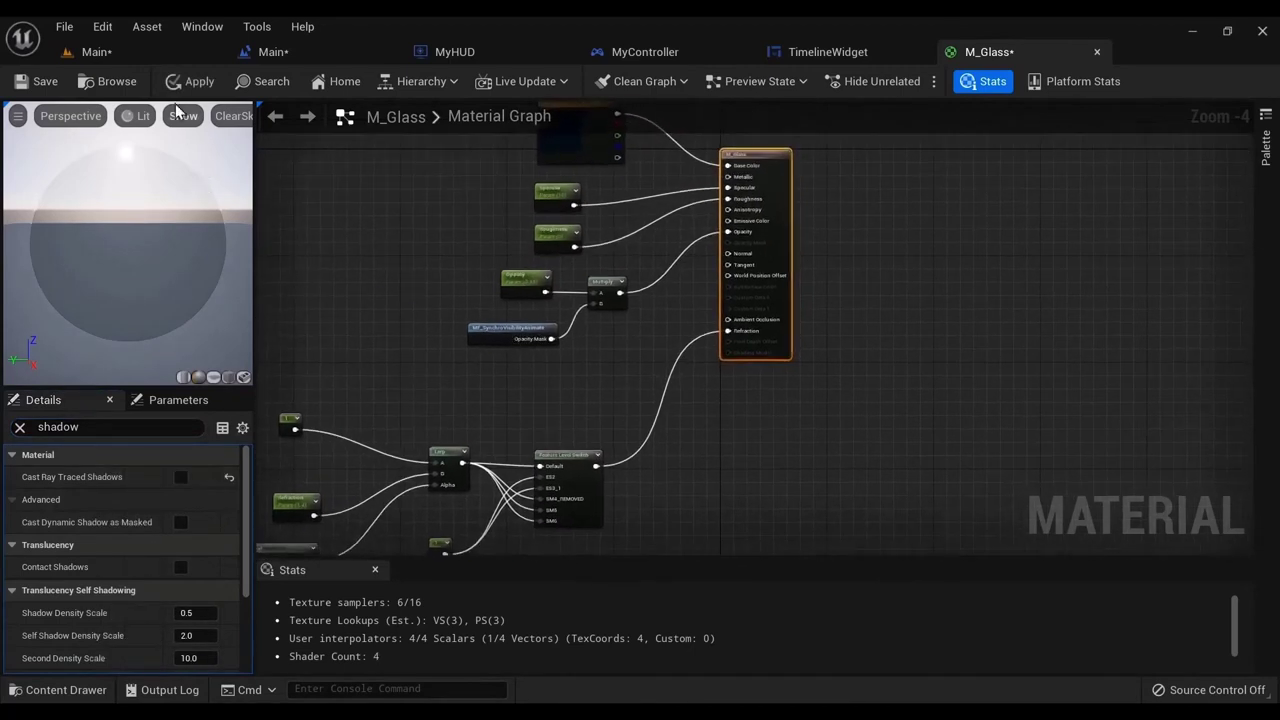
- Return to the Main level, play the schedule to examine the glass and its shadows, and stop the session
{"action": "left_click", "coordinate": [146, 56]}
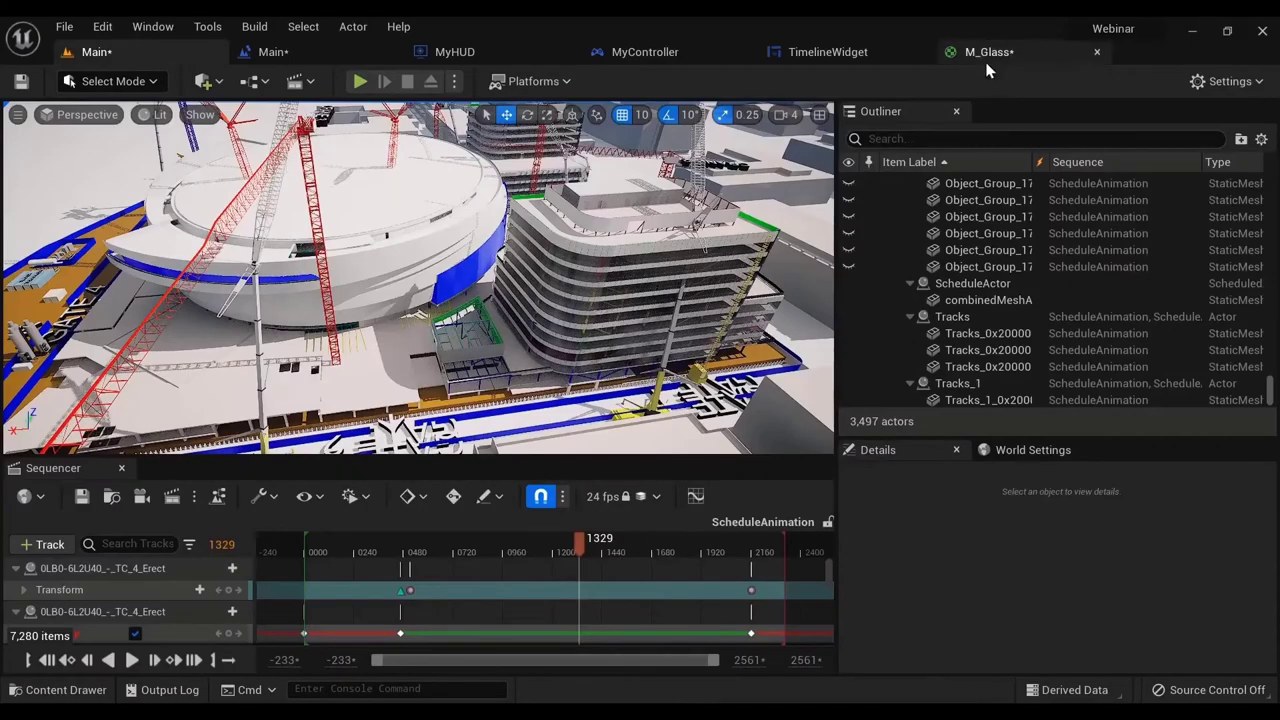
{"action": "left_click", "coordinate": [986, 55]}
{"action": "left_click", "coordinate": [96, 52]}
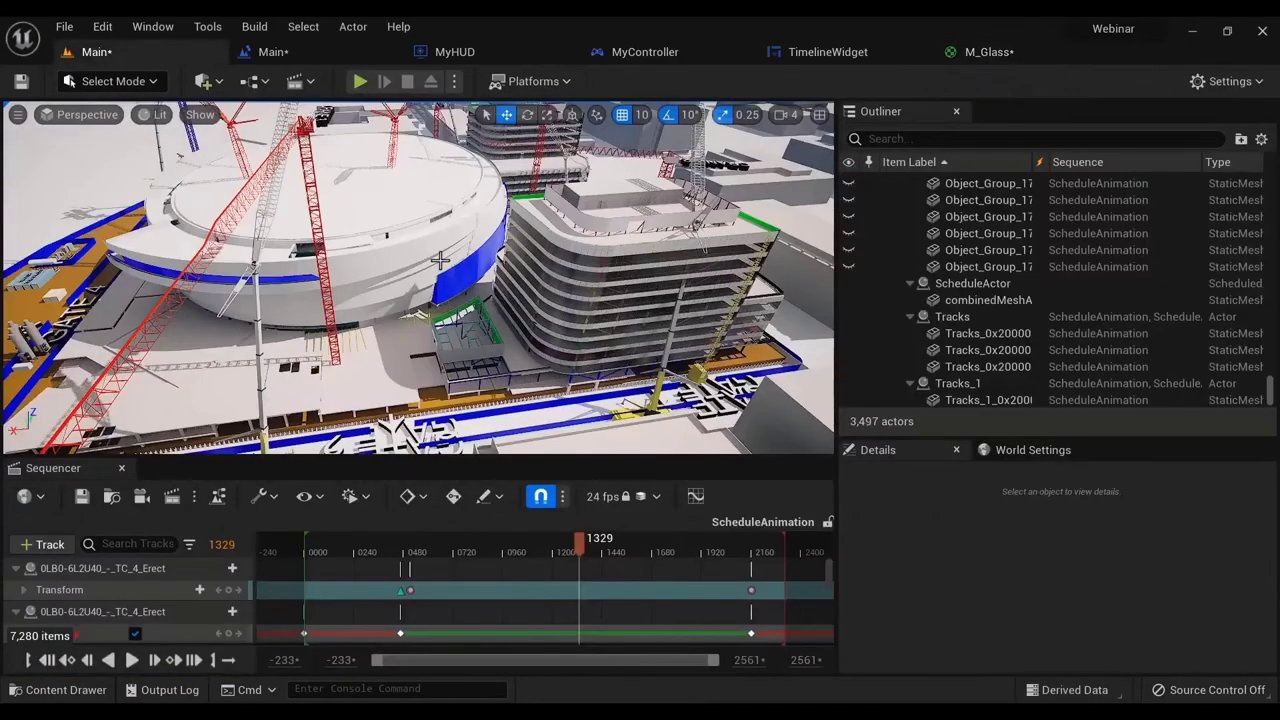
{"action": "key", "text": "w"}
{"action": "right_click_drag", "start_coordinate": [440, 260], "coordinate": [386, 152]}
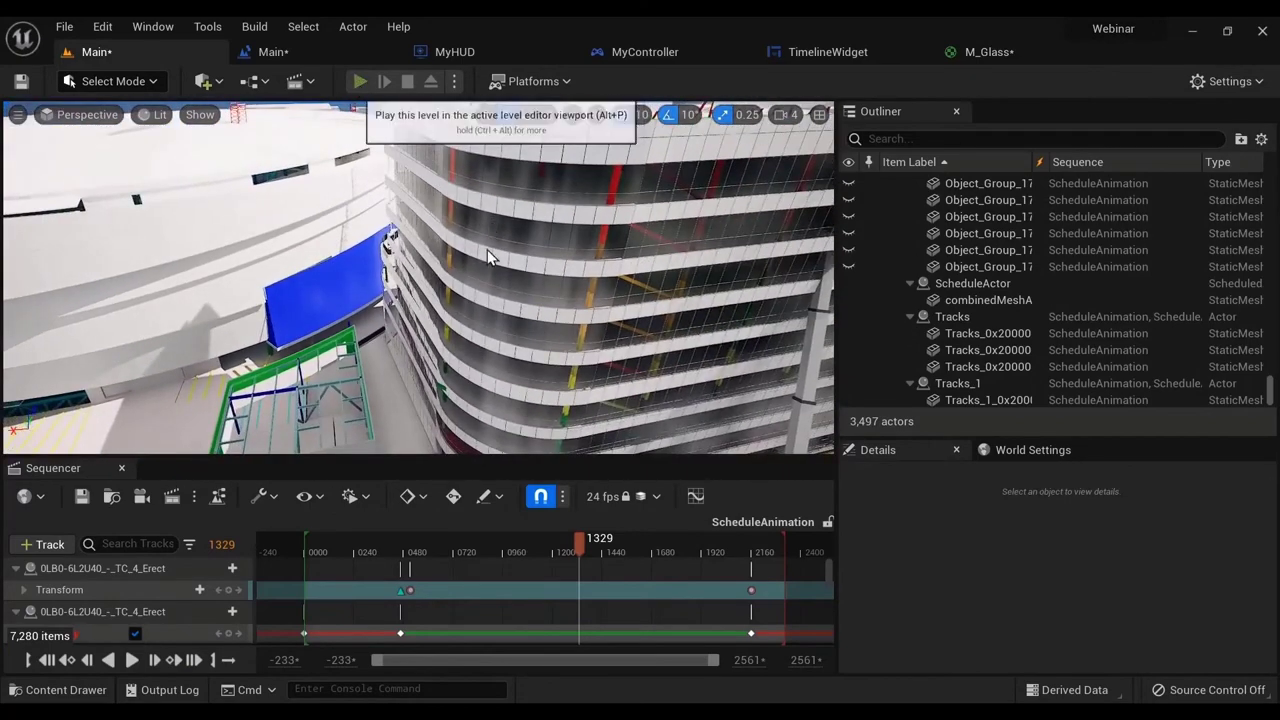
{"action": "key", "text": "alt+p"}
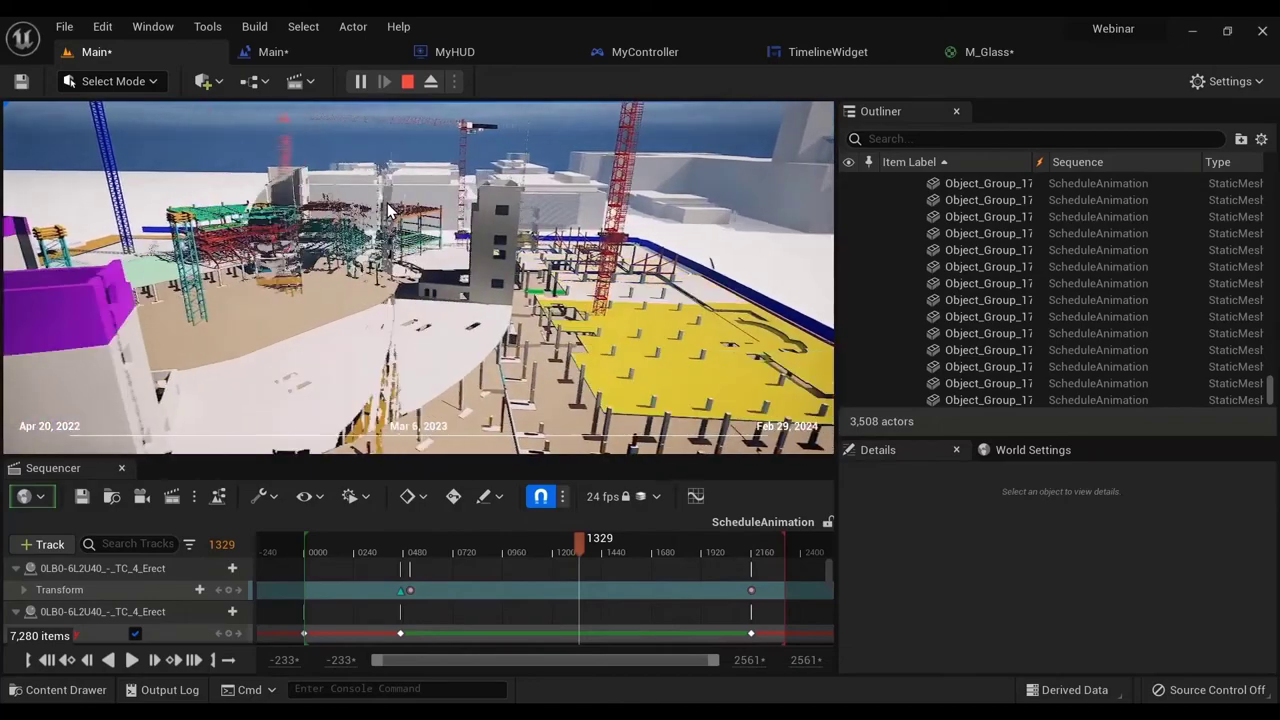
{"action": "left_click", "coordinate": [408, 83]}
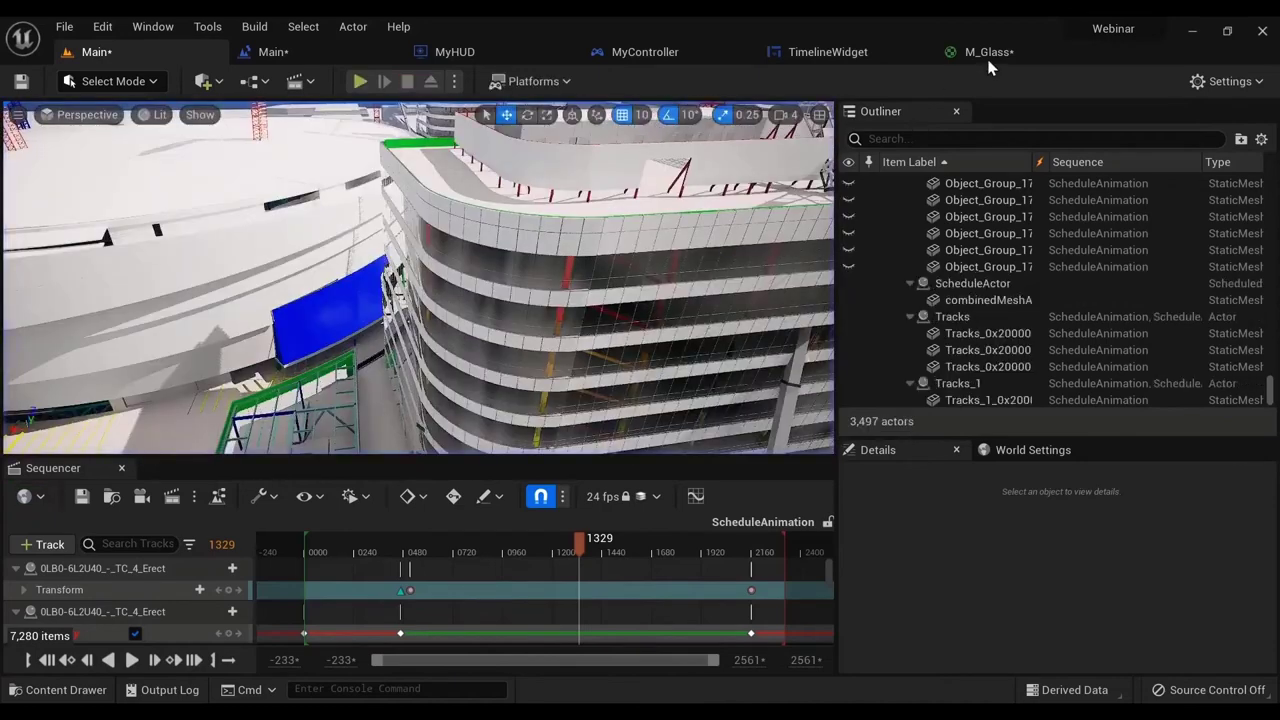
- Return to M_Glass and add an If node between MF_SynchroVisibilityAnimate and the material's Refraction input
{"action": "left_click", "coordinate": [985, 52]}
{"action": "scroll", "coordinate": [680, 380], "scroll_direction": "up", "scroll_amount": 5}
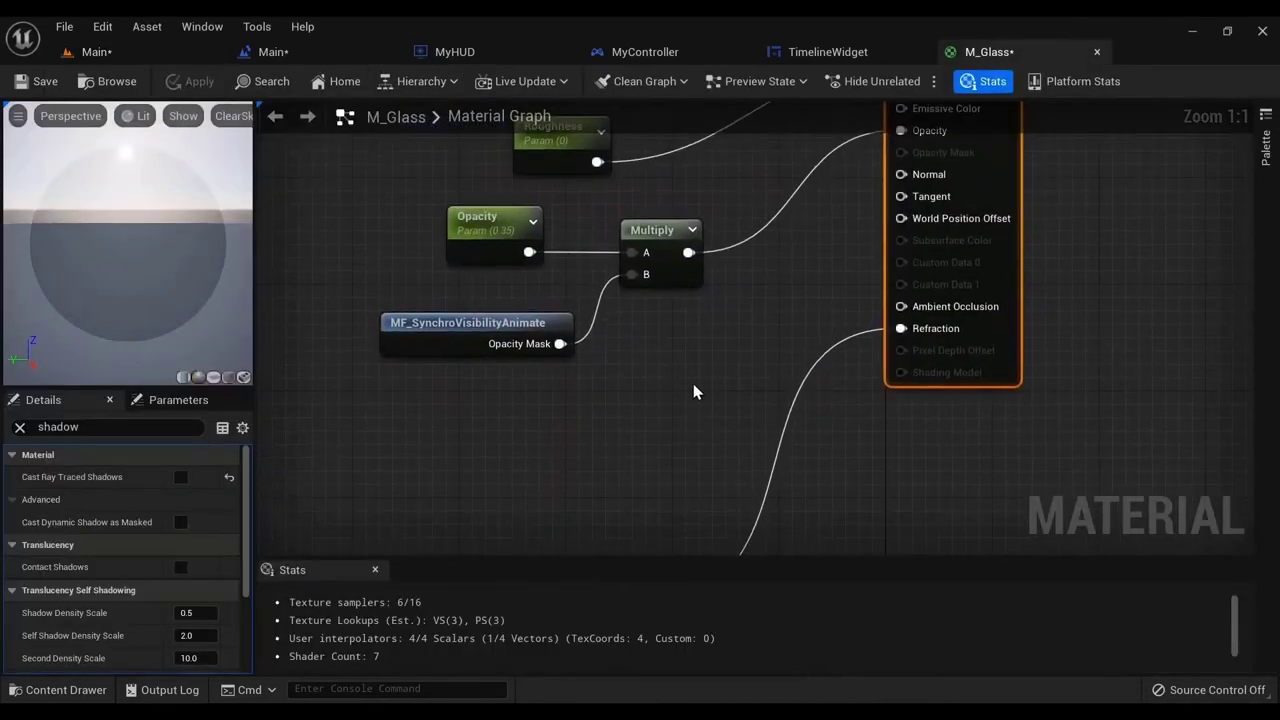
{"action": "right_click", "coordinate": [694, 384]}
{"action": "right_click_drag", "start_coordinate": [597, 421], "coordinate": [622, 263]}
{"action": "right_click_drag", "start_coordinate": [550, 396], "coordinate": [628, 342]}
{"action": "right_click_drag", "start_coordinate": [713, 236], "coordinate": [643, 300]}
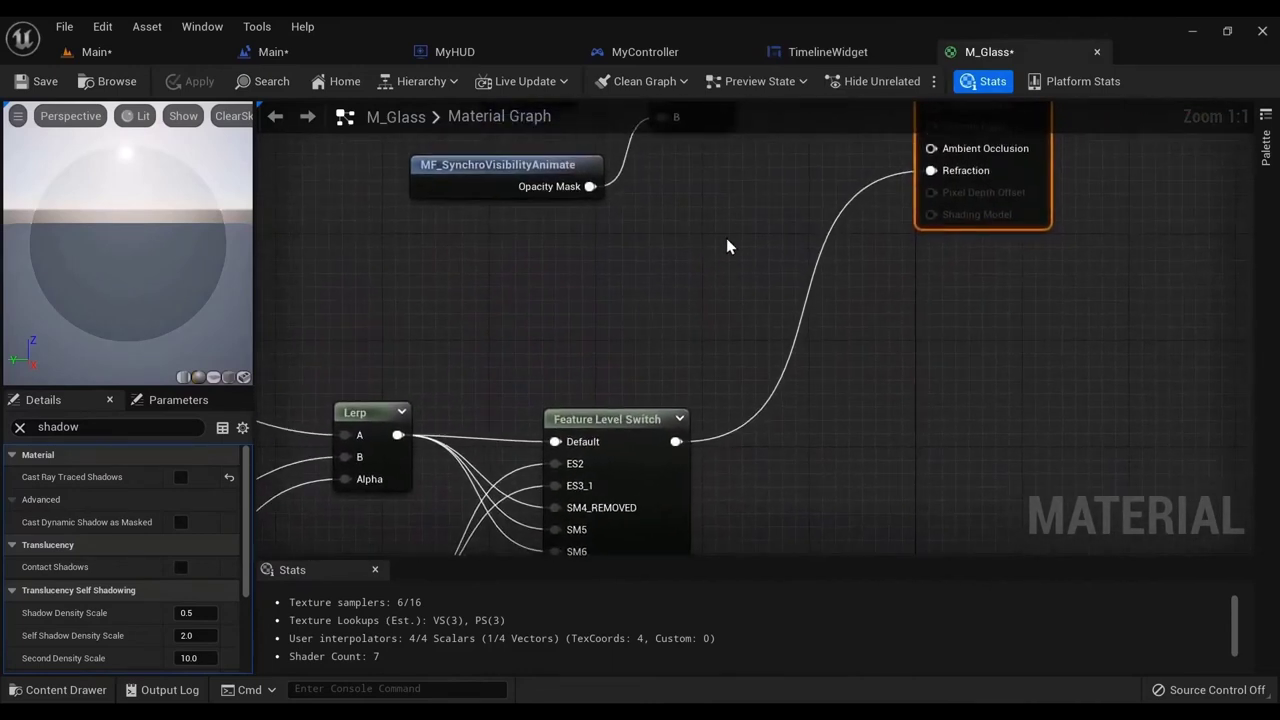
{"action": "right_click", "coordinate": [726, 238]}
{"action": "type", "text": "if"}
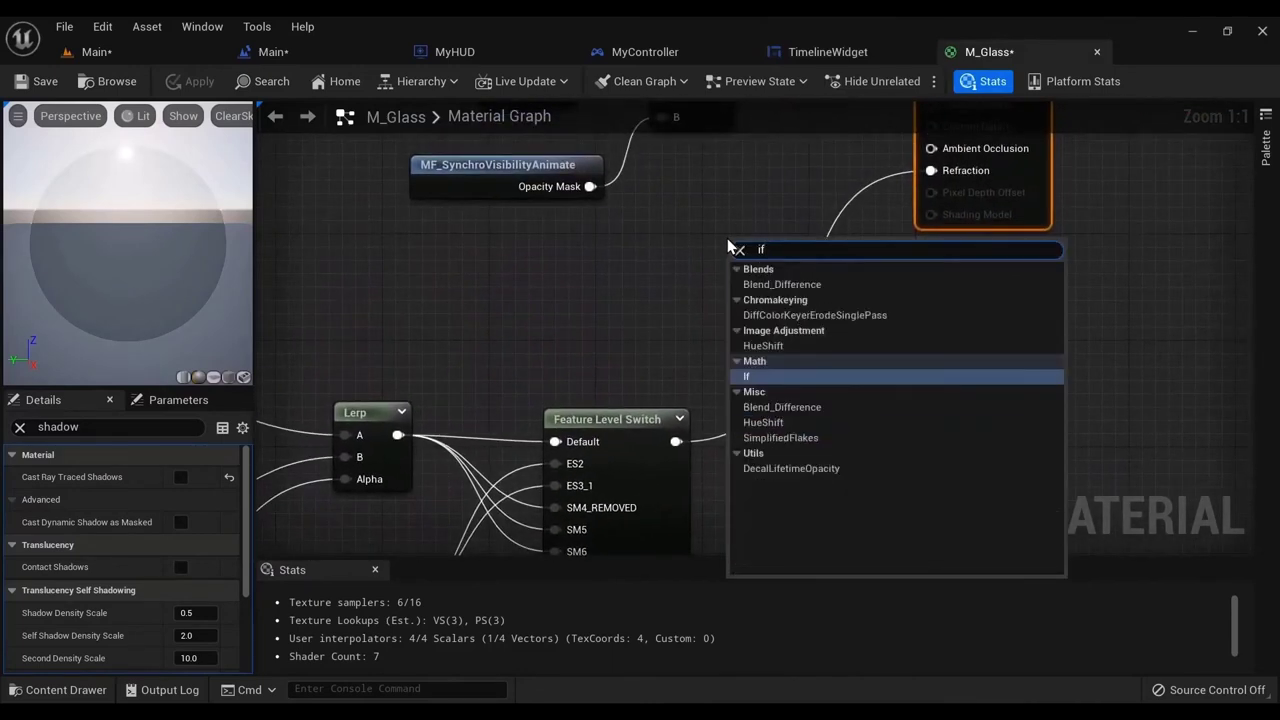
{"action": "left_click", "coordinate": [760, 378]}
{"action": "scroll", "coordinate": [790, 400], "scroll_direction": "down", "scroll_amount": 5}
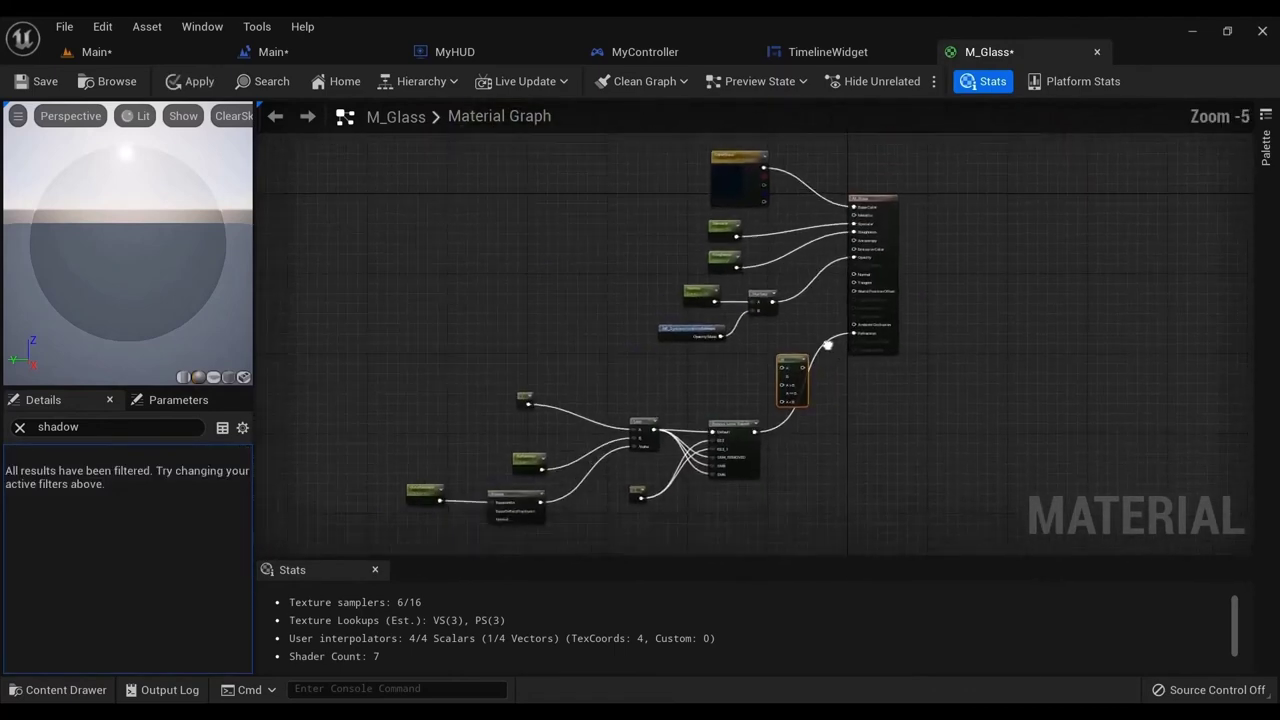
{"action": "scroll", "coordinate": [737, 472], "scroll_direction": "up", "scroll_amount": 5}
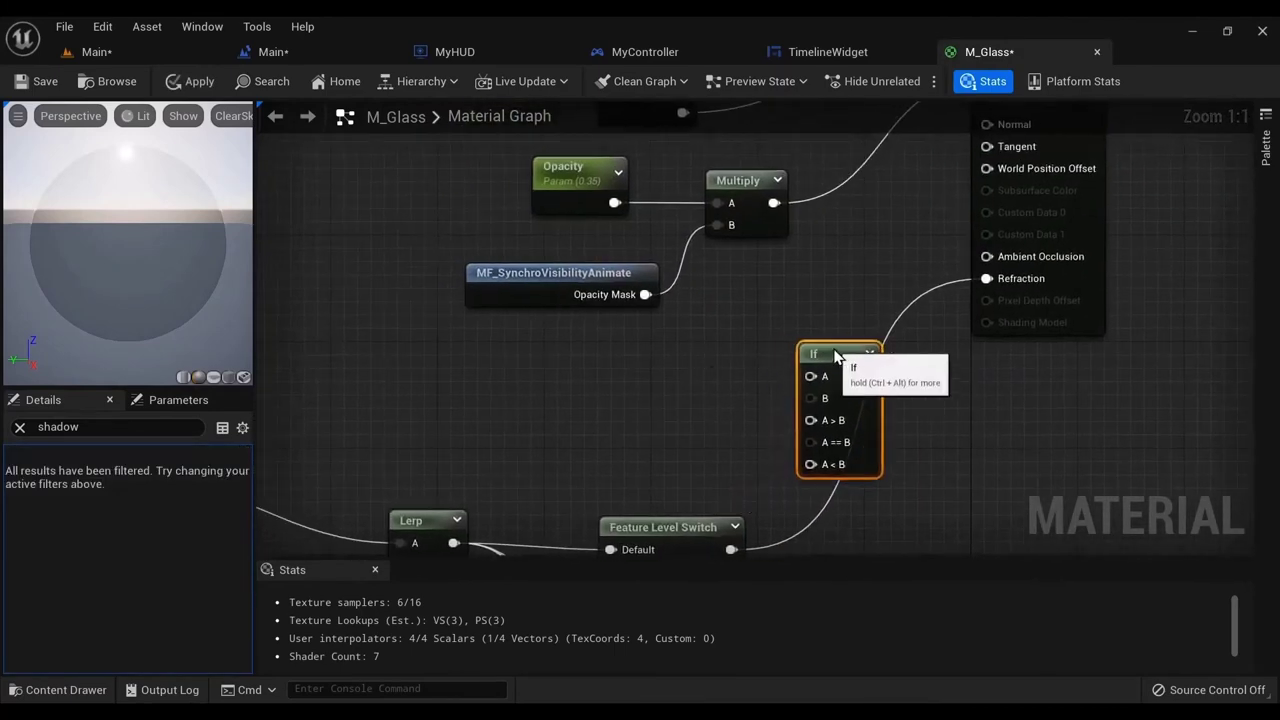
- Move MF_SynchroVisibilityAnimate farther from the Multiply node and connect its Opacity Mask output to the If node's A input
{"action": "left_click_drag", "start_coordinate": [432, 264], "coordinate": [432, 266]}
{"action": "left_click_drag", "start_coordinate": [482, 274], "coordinate": [373, 259]}
{"action": "left_click_drag", "start_coordinate": [539, 281], "coordinate": [795, 423]}
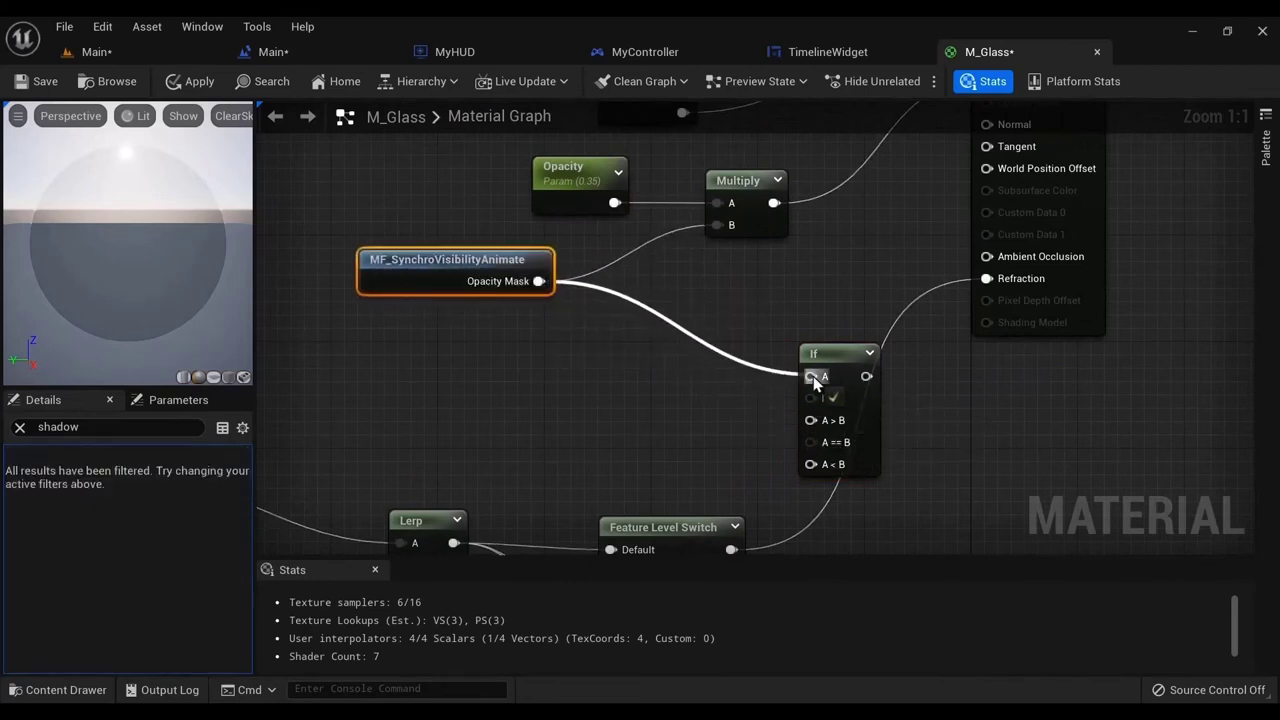
{"action": "right_click", "coordinate": [601, 367]}
{"action": "left_click", "coordinate": [802, 450]}
- Reposition the If node just below the Multiply node, clear of the Refraction wire
{"action": "right_click_drag", "start_coordinate": [761, 431], "coordinate": [718, 382]}
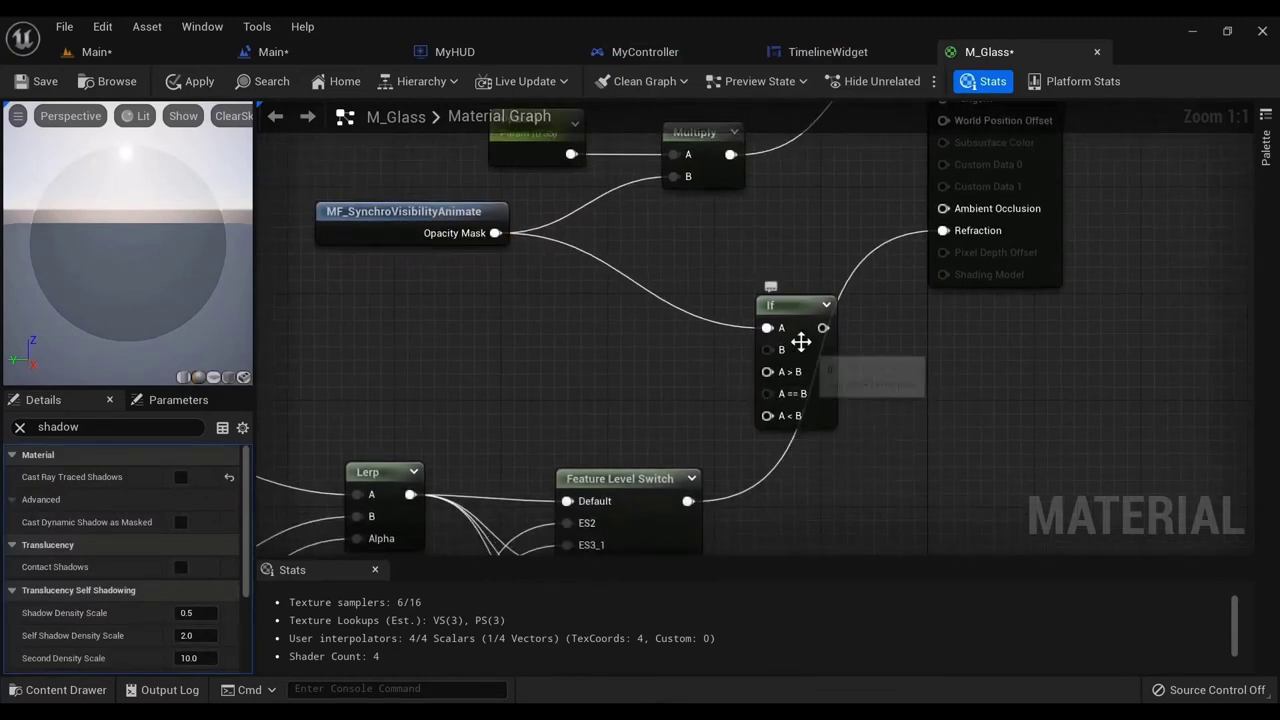
{"action": "left_click_drag", "start_coordinate": [803, 320], "coordinate": [760, 314]}
{"action": "right_click_drag", "start_coordinate": [679, 358], "coordinate": [741, 411]}
{"action": "left_click_drag", "start_coordinate": [820, 354], "coordinate": [812, 308]}
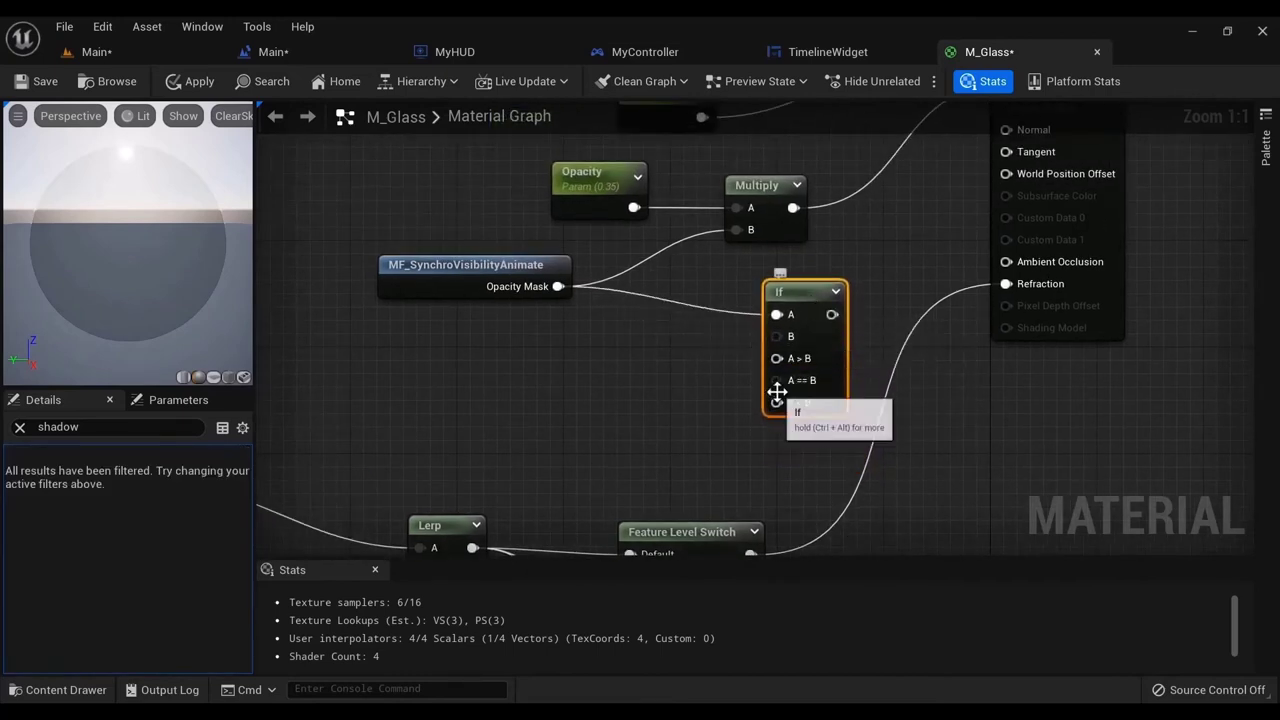
- Add a Constant with value 1.0 feeding the If node's A == B input
{"action": "left_click_drag", "start_coordinate": [620, 403], "coordinate": [614, 398]}
{"action": "type", "text": "constant"}
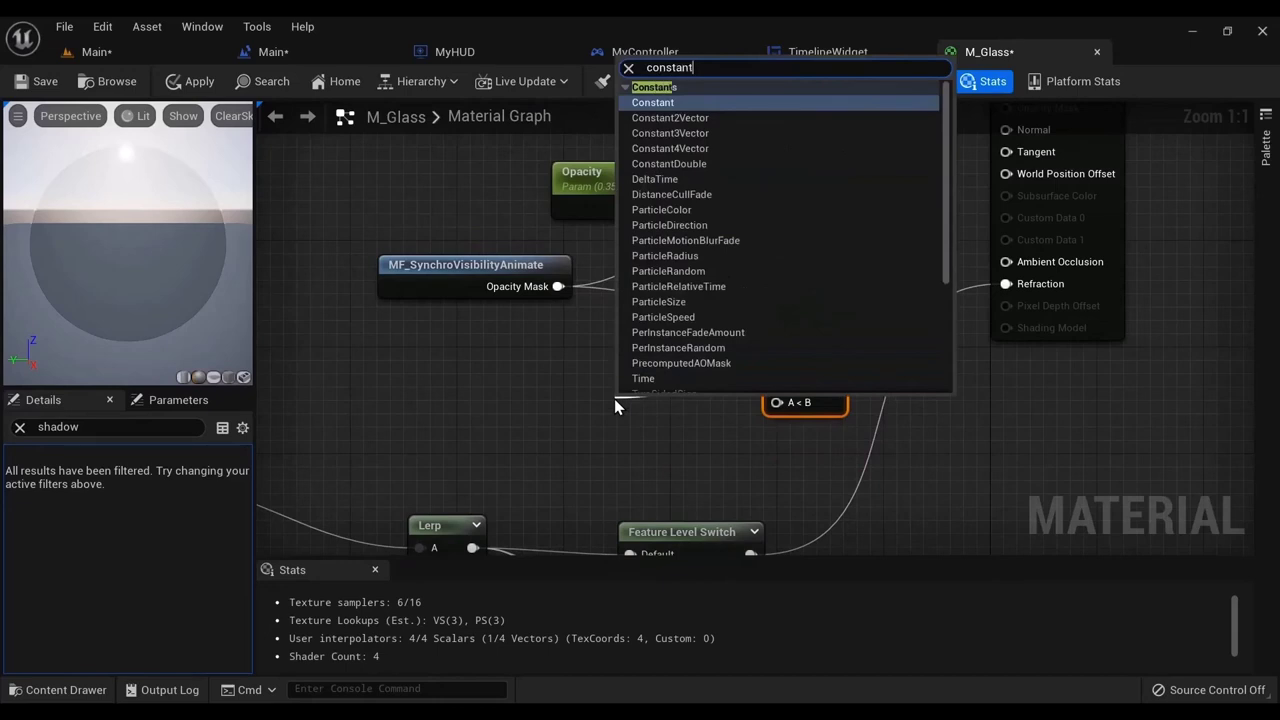
{"action": "key", "text": "Return"}
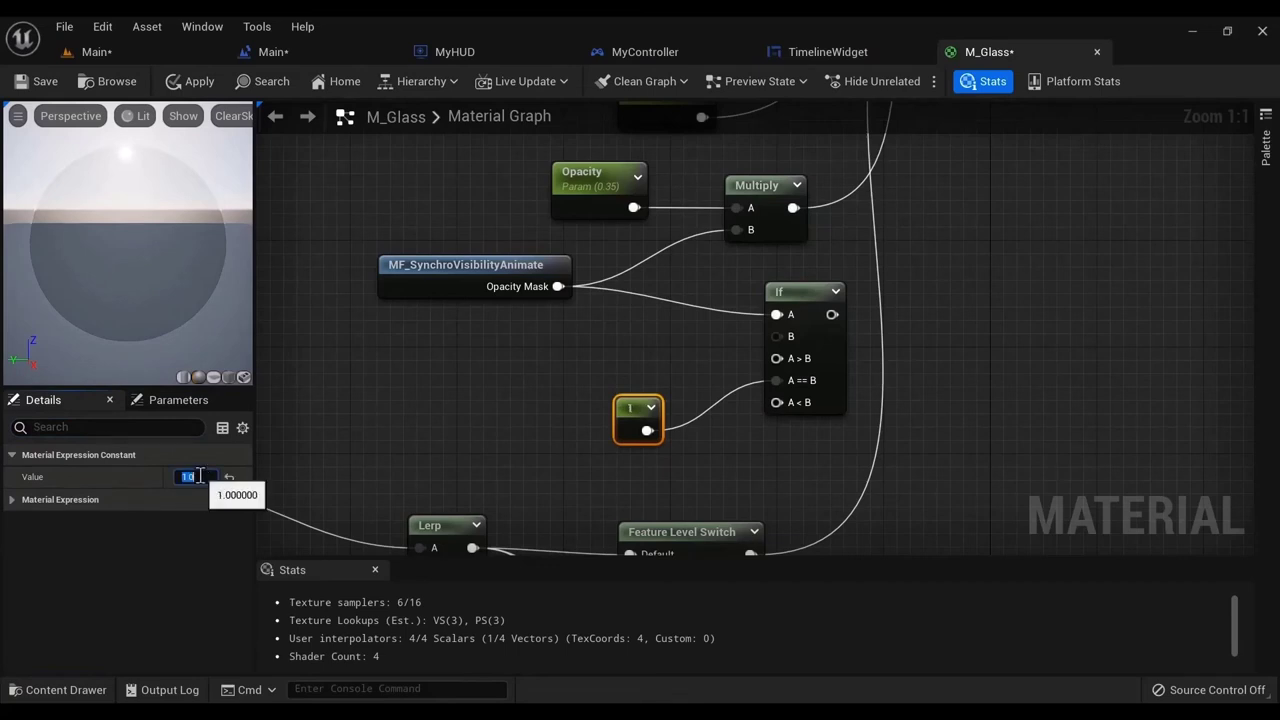
- Select the If node and check its Equals Threshold and Const B settings
{"action": "scroll", "coordinate": [737, 423], "scroll_direction": "down", "scroll_amount": 2}
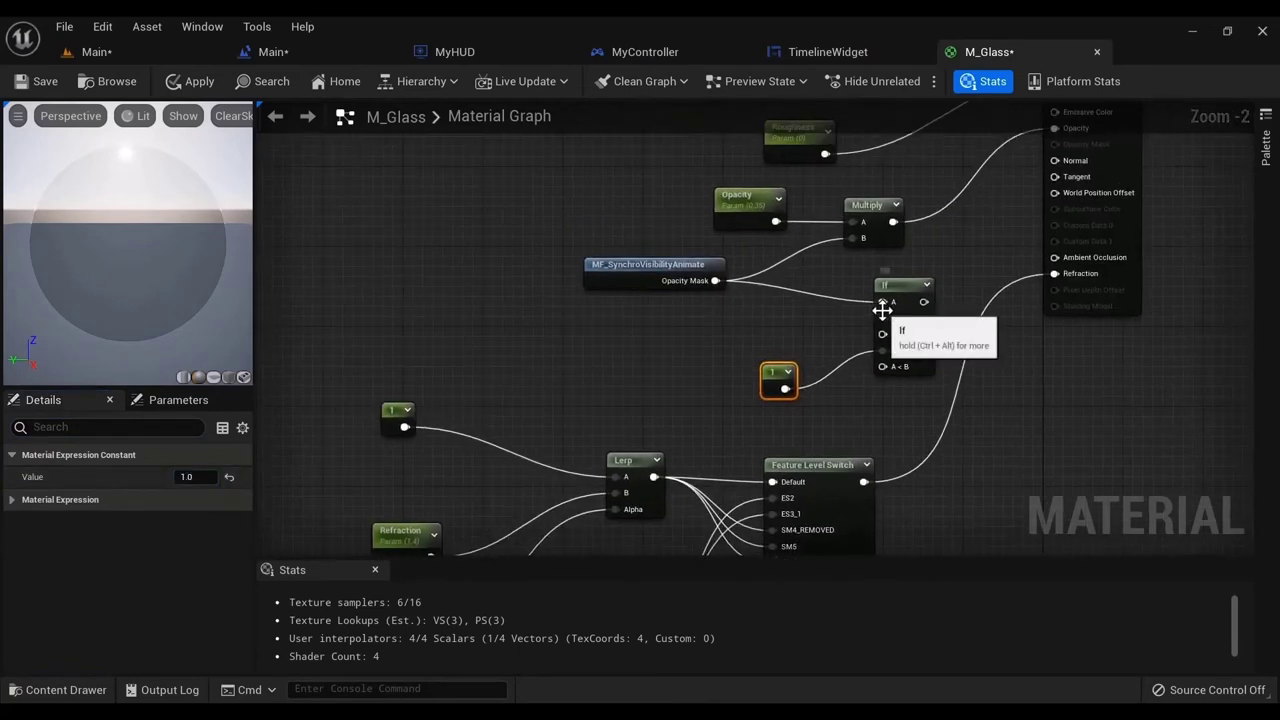
{"action": "right_click_drag", "start_coordinate": [881, 317], "coordinate": [627, 383]}
{"action": "scroll", "coordinate": [643, 340], "scroll_direction": "up", "scroll_amount": 2}
{"action": "scroll", "coordinate": [743, 403], "scroll_direction": "down", "scroll_amount": 1}
{"action": "right_click_drag", "start_coordinate": [673, 491], "coordinate": [856, 427]}
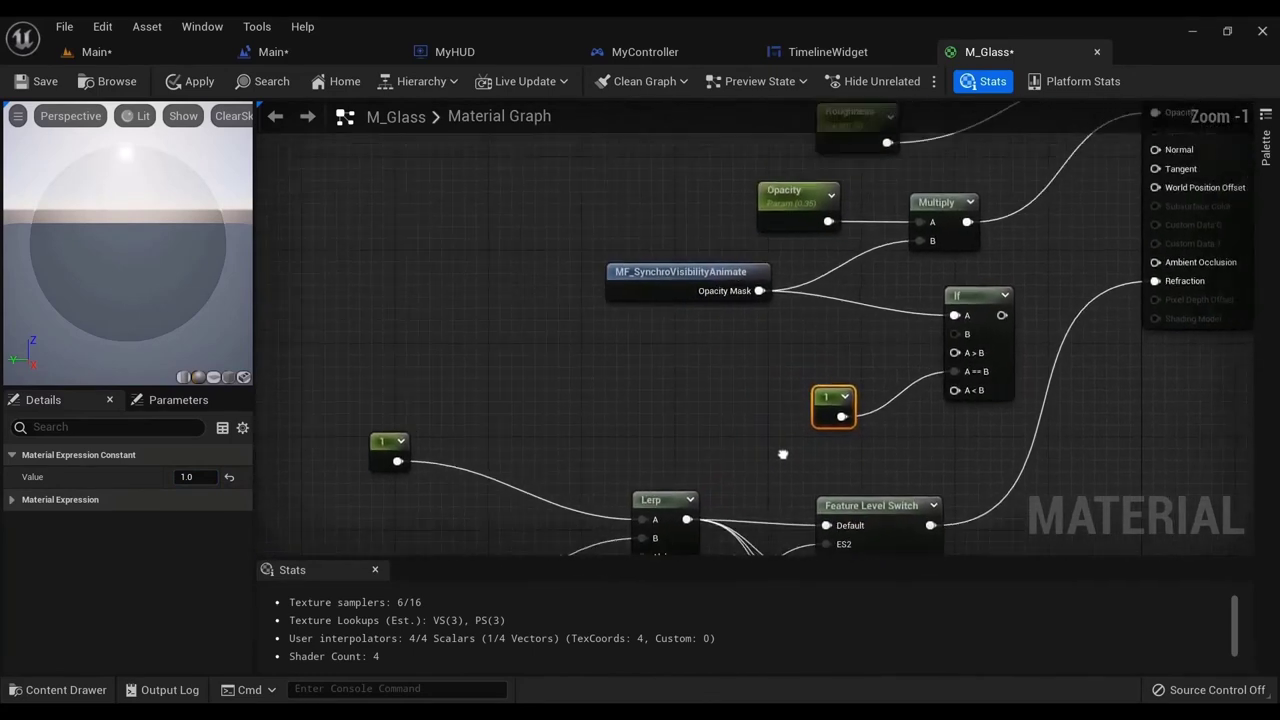
{"action": "scroll", "coordinate": [722, 397], "scroll_direction": "up", "scroll_amount": 1}
{"action": "right_click_drag", "start_coordinate": [754, 371], "coordinate": [714, 418]}
{"action": "right_click_drag", "start_coordinate": [886, 400], "coordinate": [823, 426]}
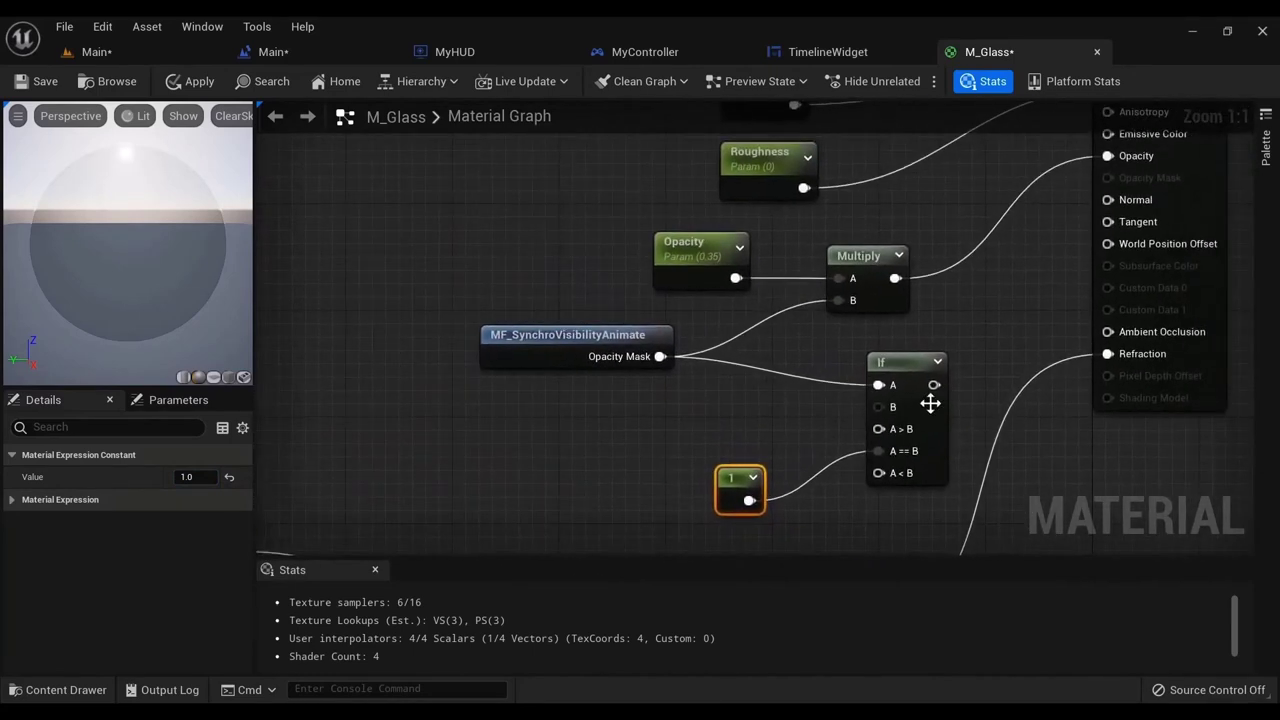
{"action": "left_click", "coordinate": [921, 398]}
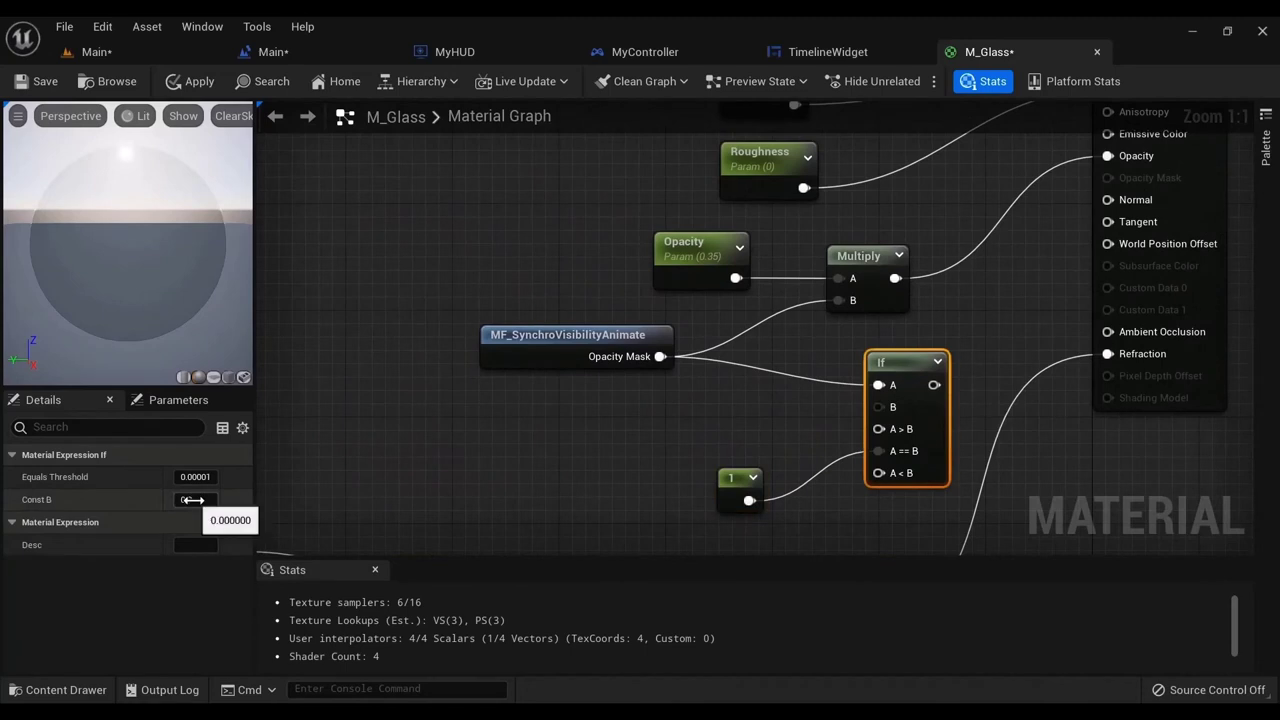
- Connect the Constant 1 node to the If node's A < B input as well
{"action": "right_click_drag", "start_coordinate": [598, 374], "coordinate": [538, 267]}
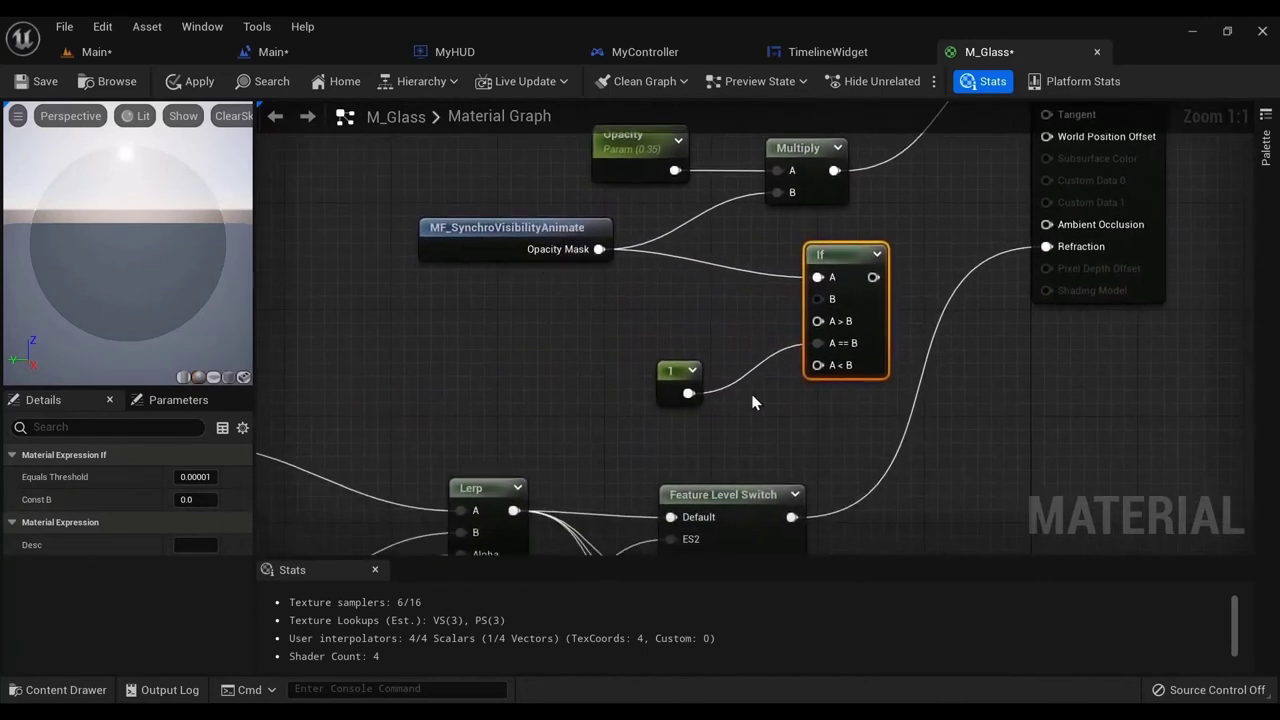
{"action": "left_click_drag", "start_coordinate": [808, 365], "coordinate": [688, 394]}
{"action": "right_click_drag", "start_coordinate": [827, 471], "coordinate": [760, 482]}
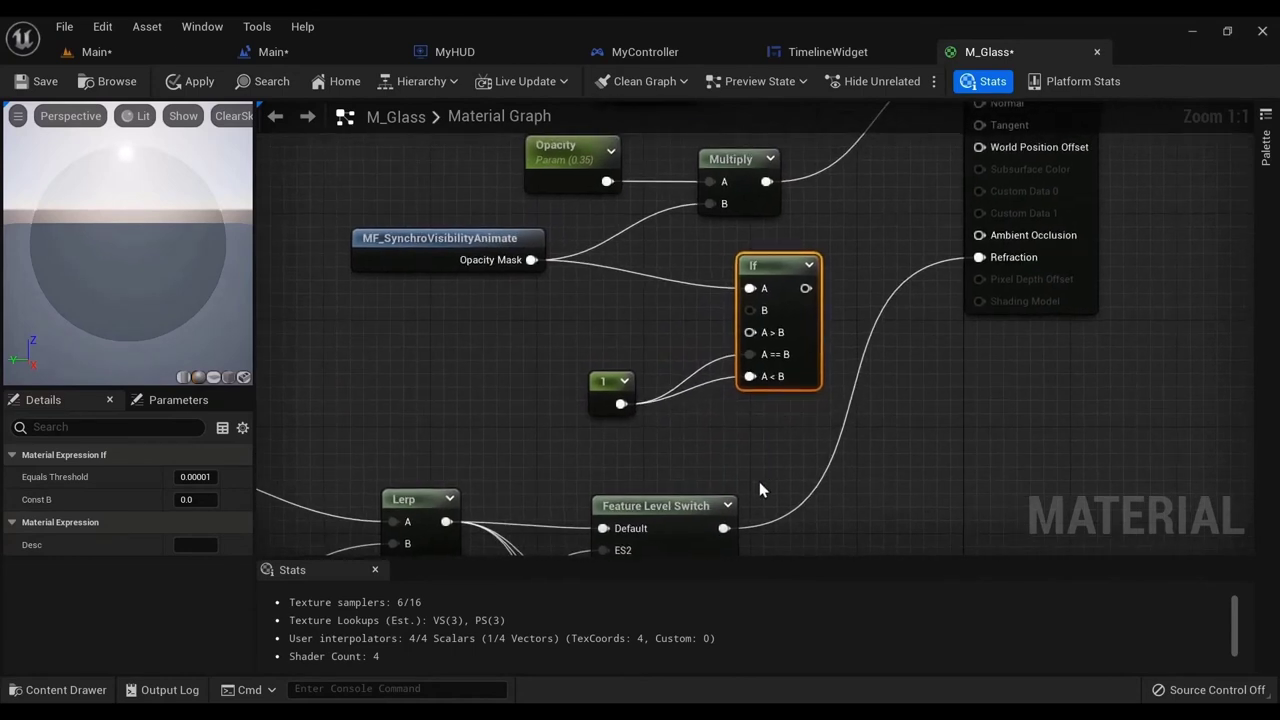
- Wire the Feature Level Switch output to the If node's B input and the If output to the material's Refraction
{"action": "left_click_drag", "start_coordinate": [720, 528], "coordinate": [740, 340]}
{"action": "right_click_drag", "start_coordinate": [828, 324], "coordinate": [800, 376]}
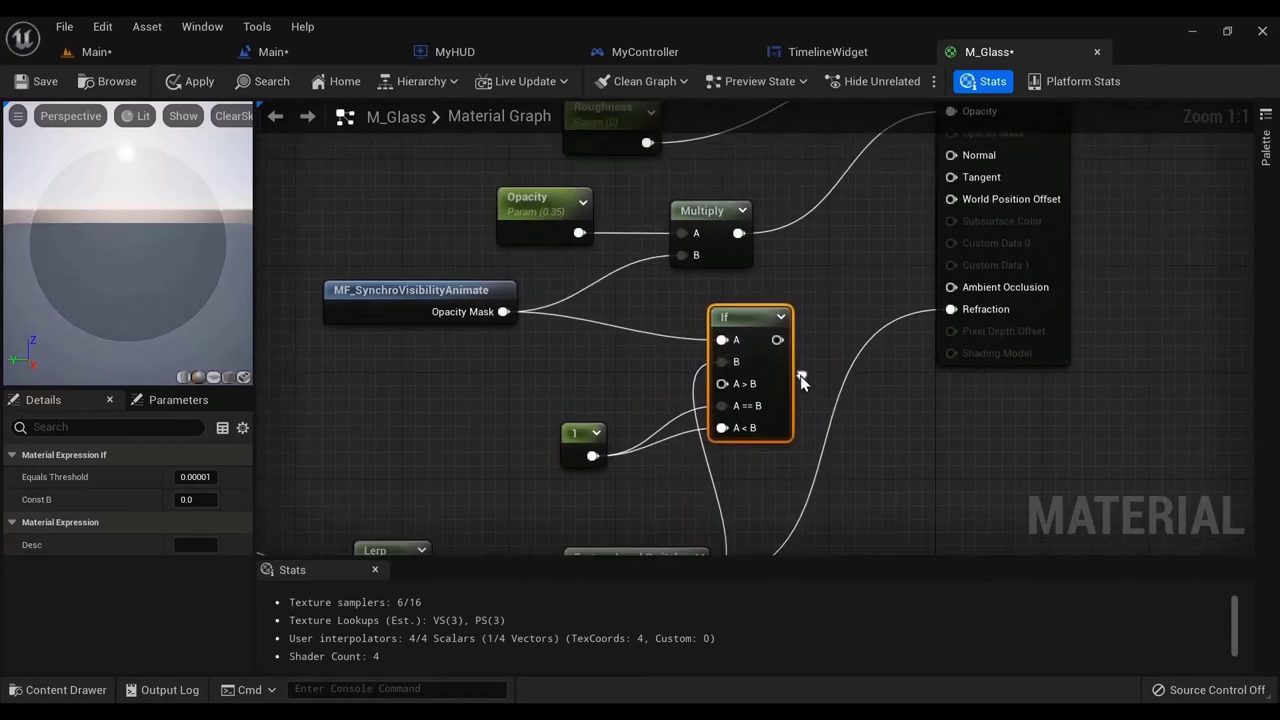
{"action": "left_click_drag", "start_coordinate": [961, 305], "coordinate": [960, 308]}
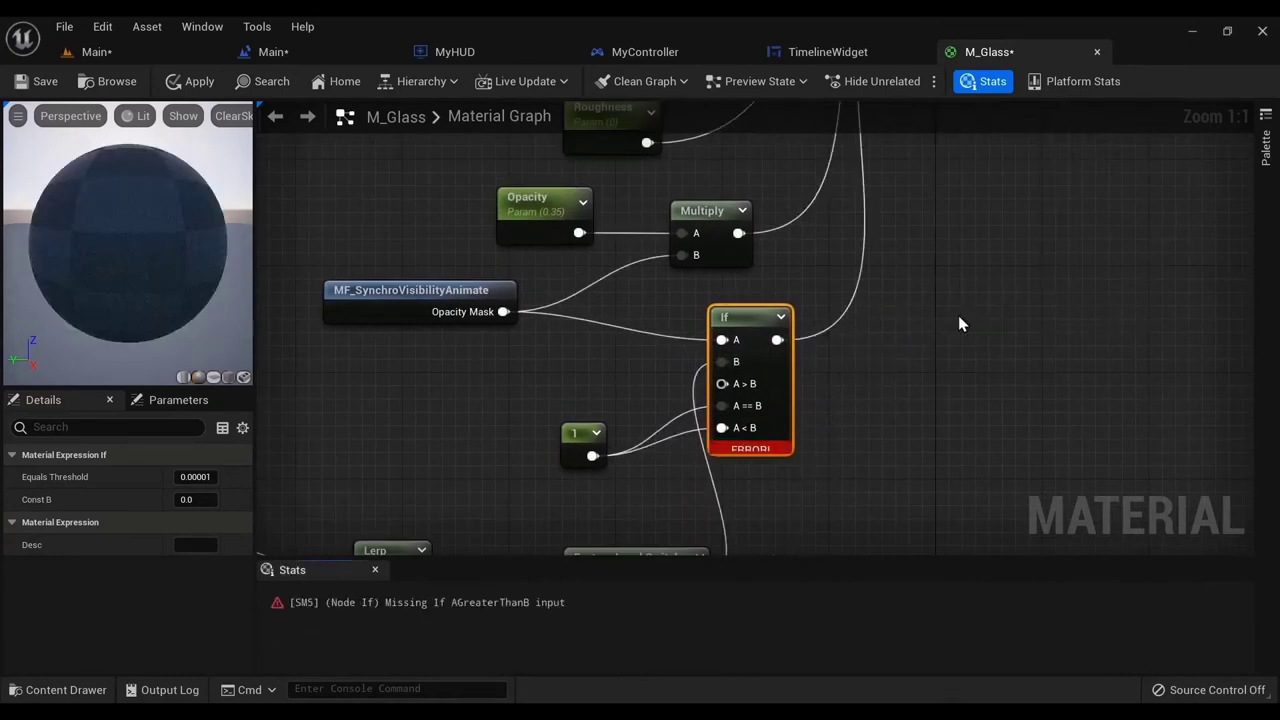
- Move the Feature Level Switch wire from the If node's B input to its A > B input
{"action": "scroll", "coordinate": [866, 380], "scroll_direction": "down", "scroll_amount": 2}
{"action": "scroll", "coordinate": [786, 432], "scroll_direction": "up", "scroll_amount": 2}
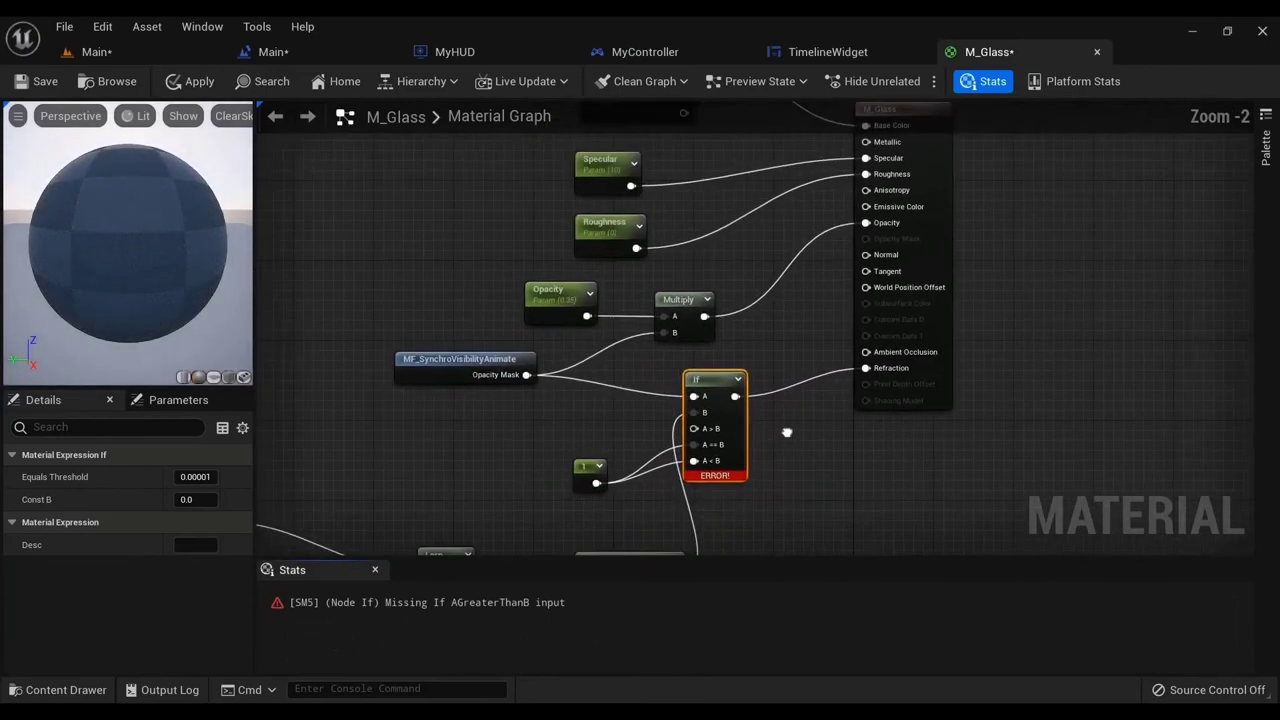
{"action": "right_click_drag", "start_coordinate": [771, 445], "coordinate": [824, 423]}
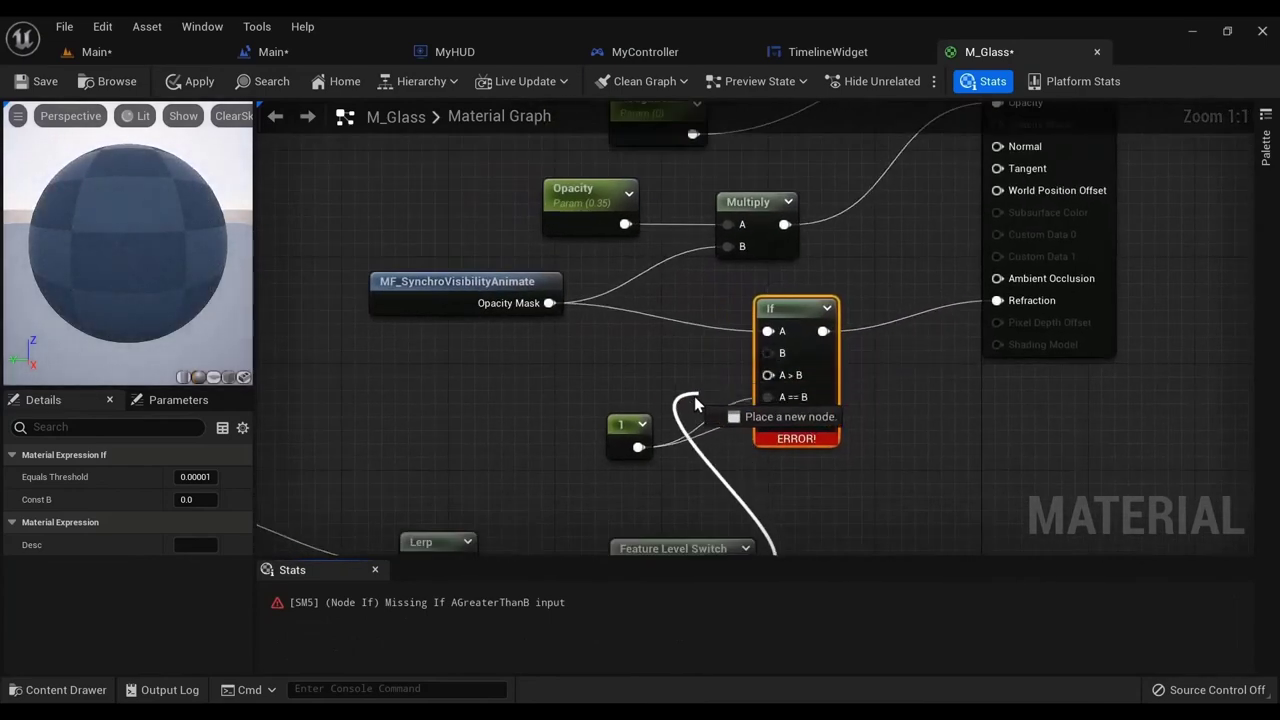
{"action": "left_click_drag", "start_coordinate": [695, 397], "coordinate": [685, 394]}
{"action": "right_click", "coordinate": [730, 508]}
{"action": "right_click_drag", "start_coordinate": [786, 537], "coordinate": [725, 429]}
{"action": "left_click_drag", "start_coordinate": [680, 463], "coordinate": [702, 367]}
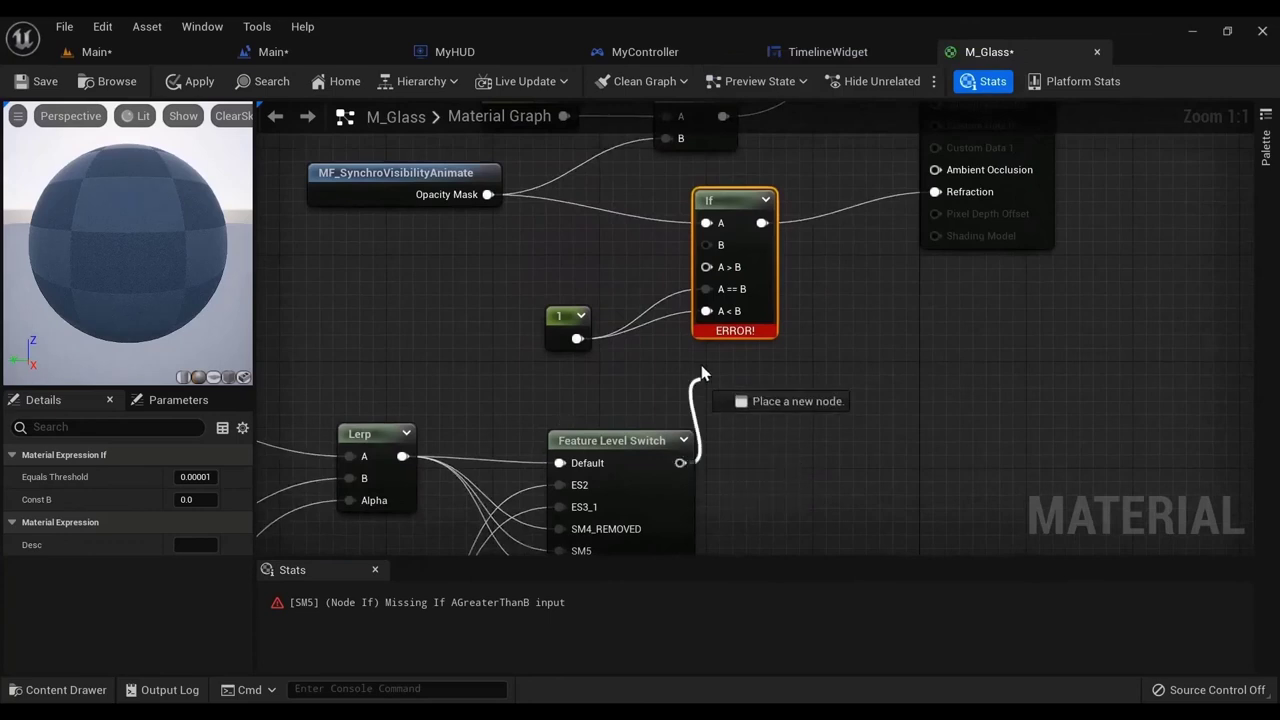
{"action": "left_click_drag", "start_coordinate": [706, 267], "coordinate": [706, 268]}
{"action": "right_click_drag", "start_coordinate": [706, 268], "coordinate": [713, 312]}
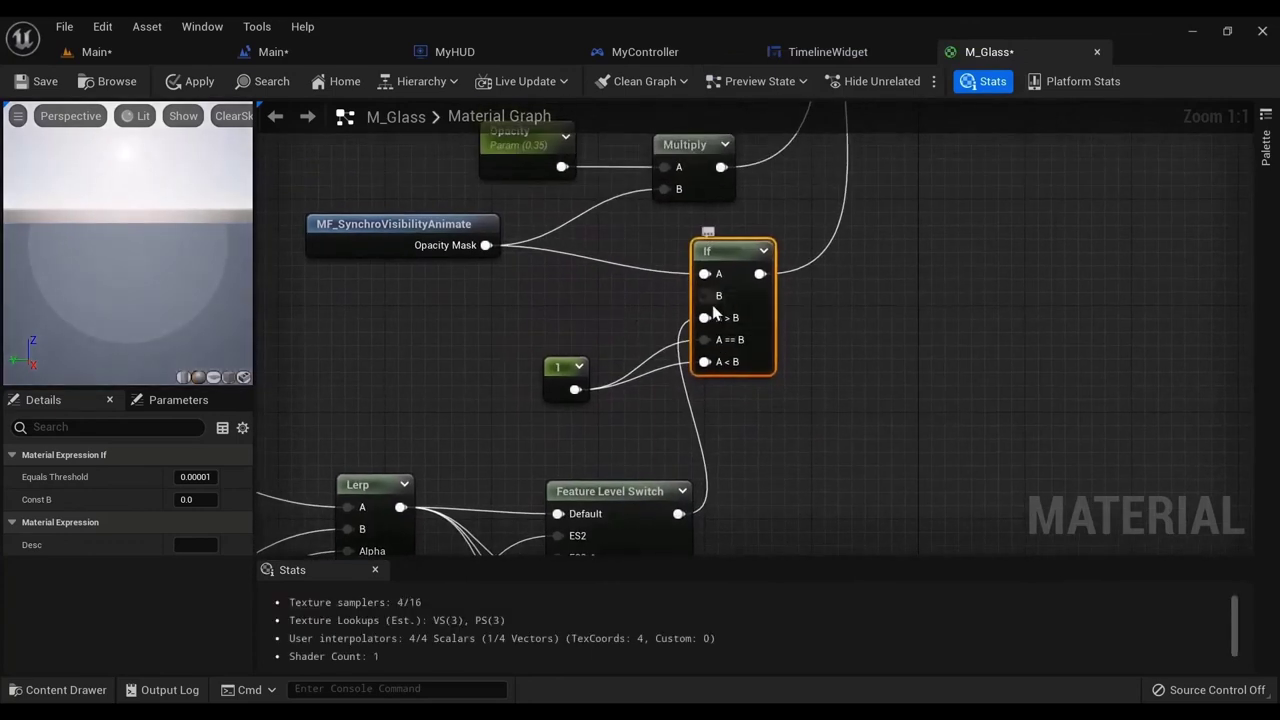
- Apply the M_Glass changes and return to the Main level to inspect the glass facade
{"action": "left_click", "coordinate": [190, 81]}
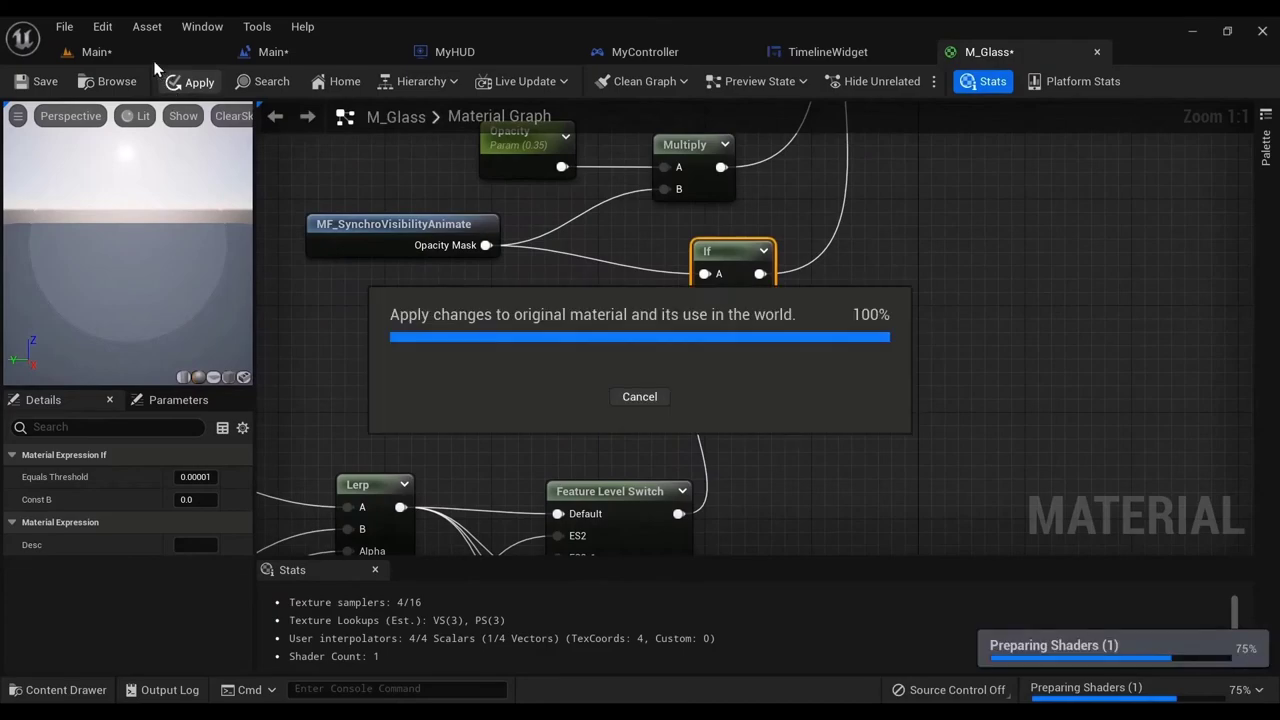
{"action": "left_click", "coordinate": [158, 56]}
{"action": "right_click_drag", "start_coordinate": [418, 277], "coordinate": [418, 250]}
{"action": "mouse_move", "coordinate": [657, 139]}
{"action": "right_mouse_down"}
{"action": "mouse_move", "coordinate": [657, 160]}
{"action": "mouse_move", "coordinate": [657, 139]}
{"action": "right_mouse_up"}
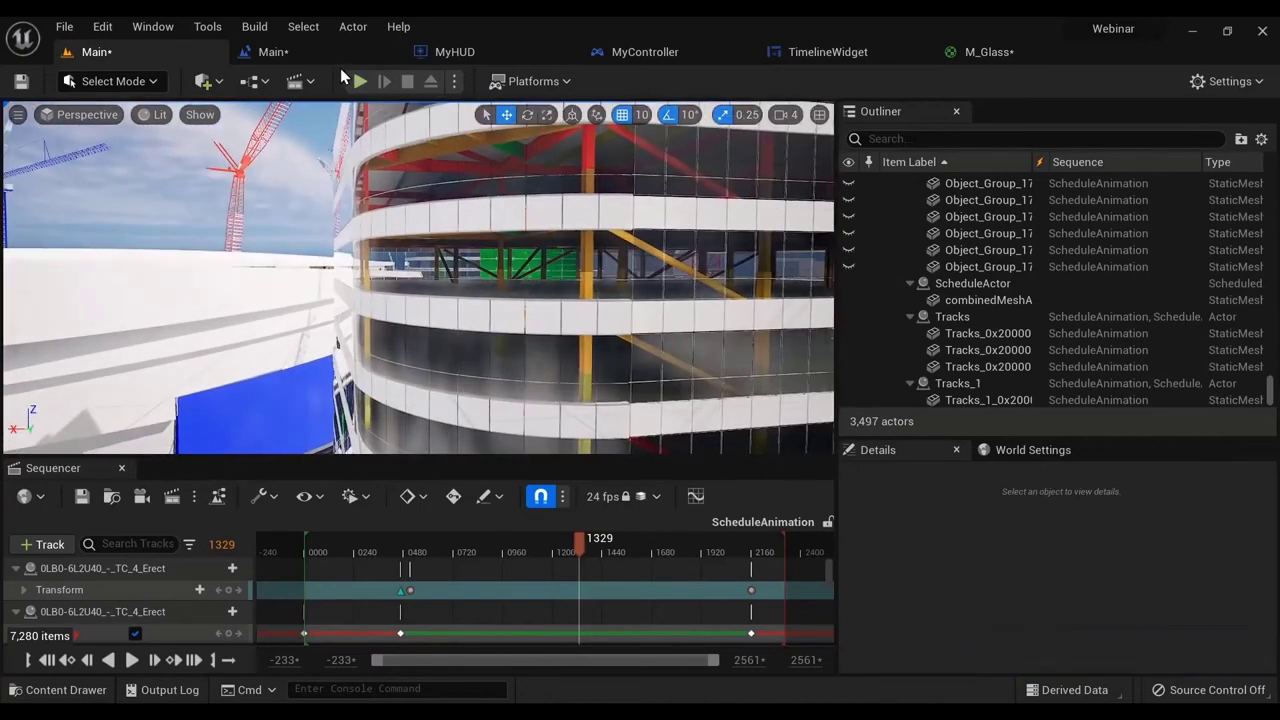
- Play the level to test the schedule animation, then stop it and view the curved building's facade up close
{"action": "key", "text": "alt+p"}
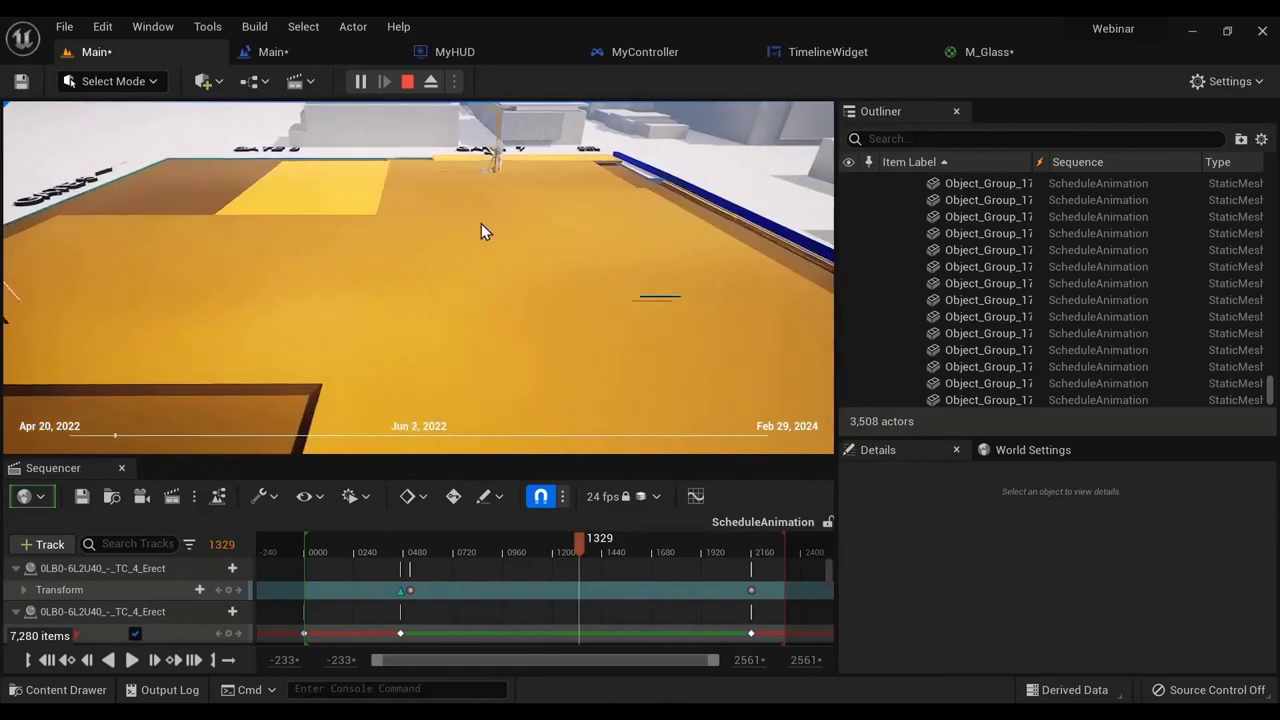
{"action": "left_click", "coordinate": [406, 82]}
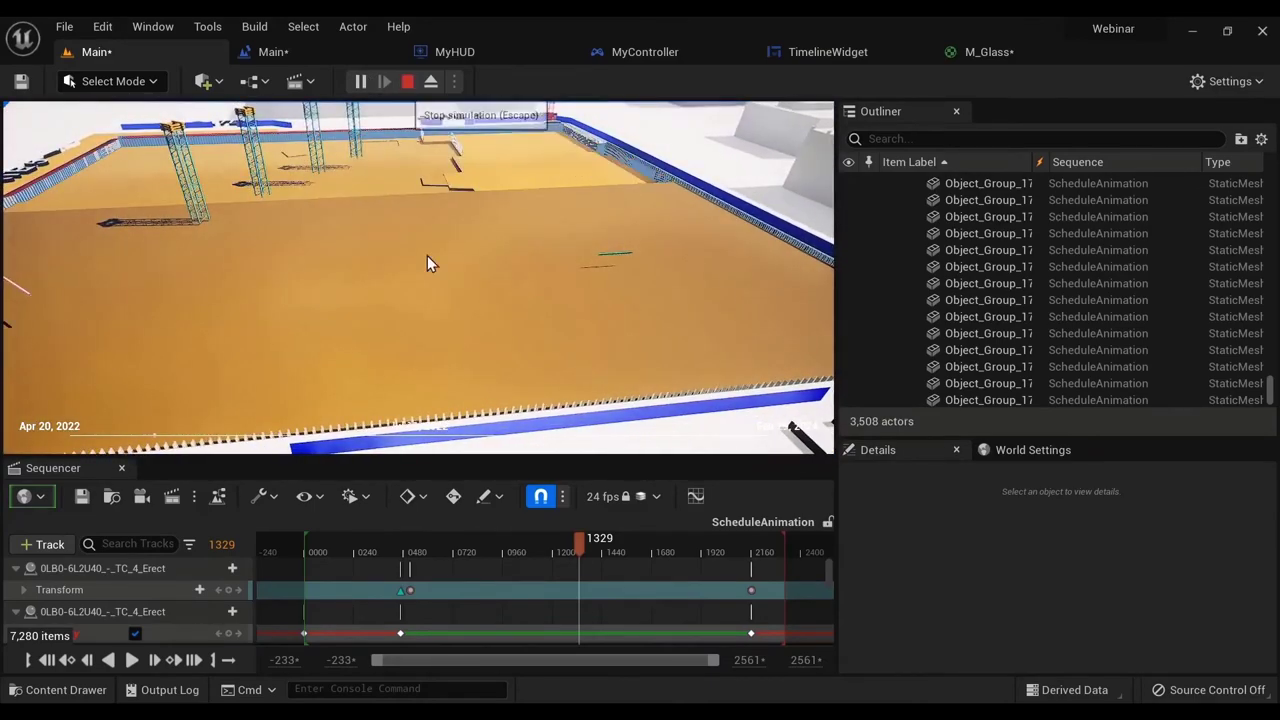
{"action": "right_click_drag", "start_coordinate": [500, 330], "coordinate": [480, 310]}
{"action": "right_click_drag", "start_coordinate": [417, 277], "coordinate": [417, 277]}
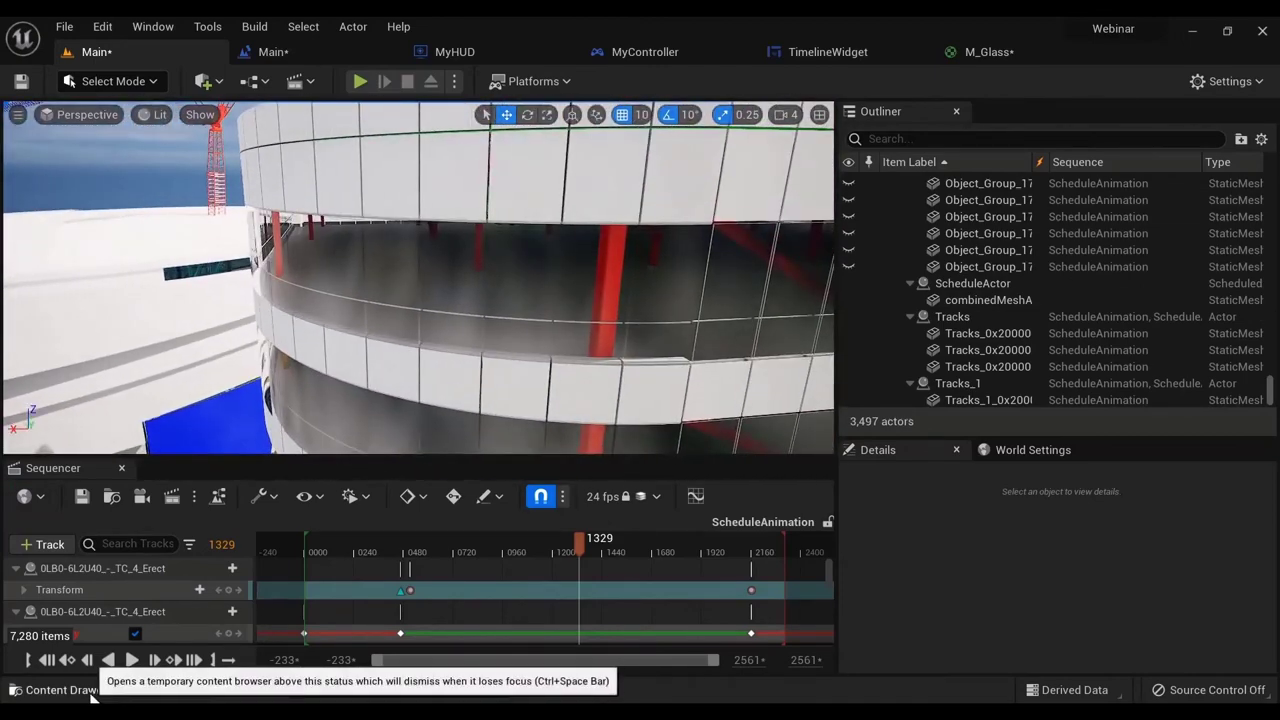
- Assign M_Brick_Clay_New from the StarterContent Materials folder to the white facade bands of the curved building
{"action": "left_click", "coordinate": [60, 690]}
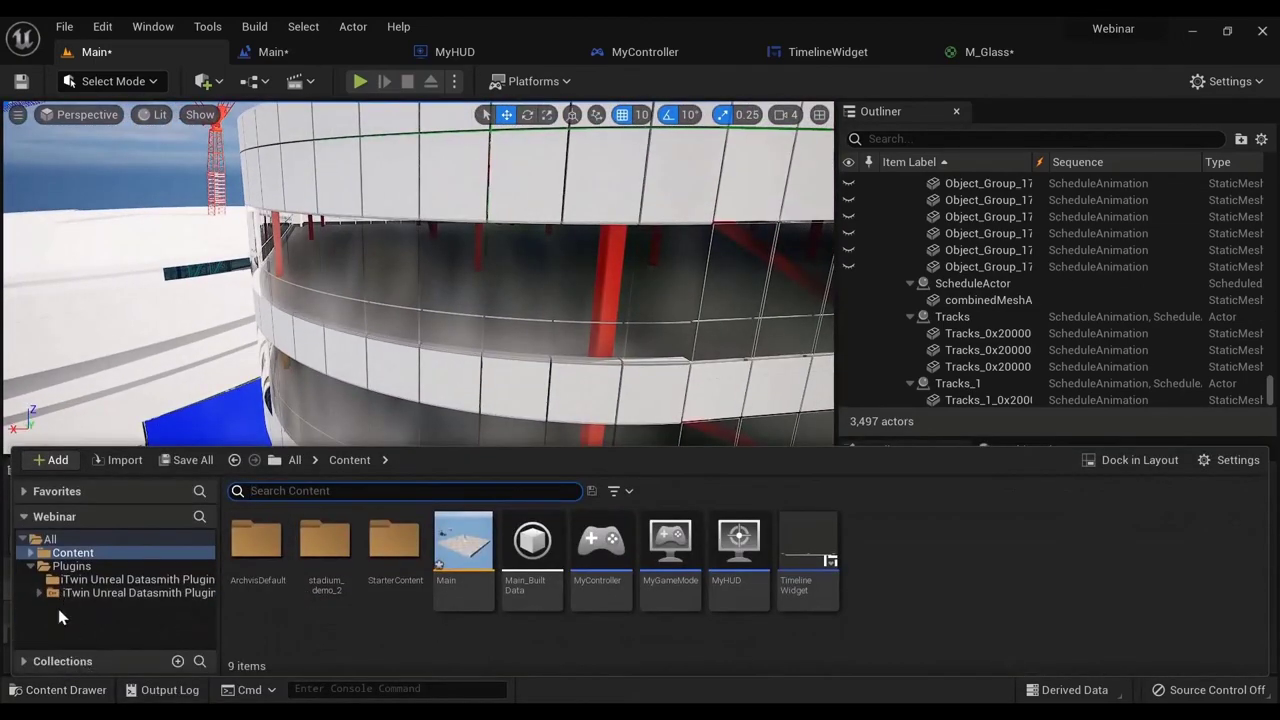
{"action": "left_click", "coordinate": [30, 552]}
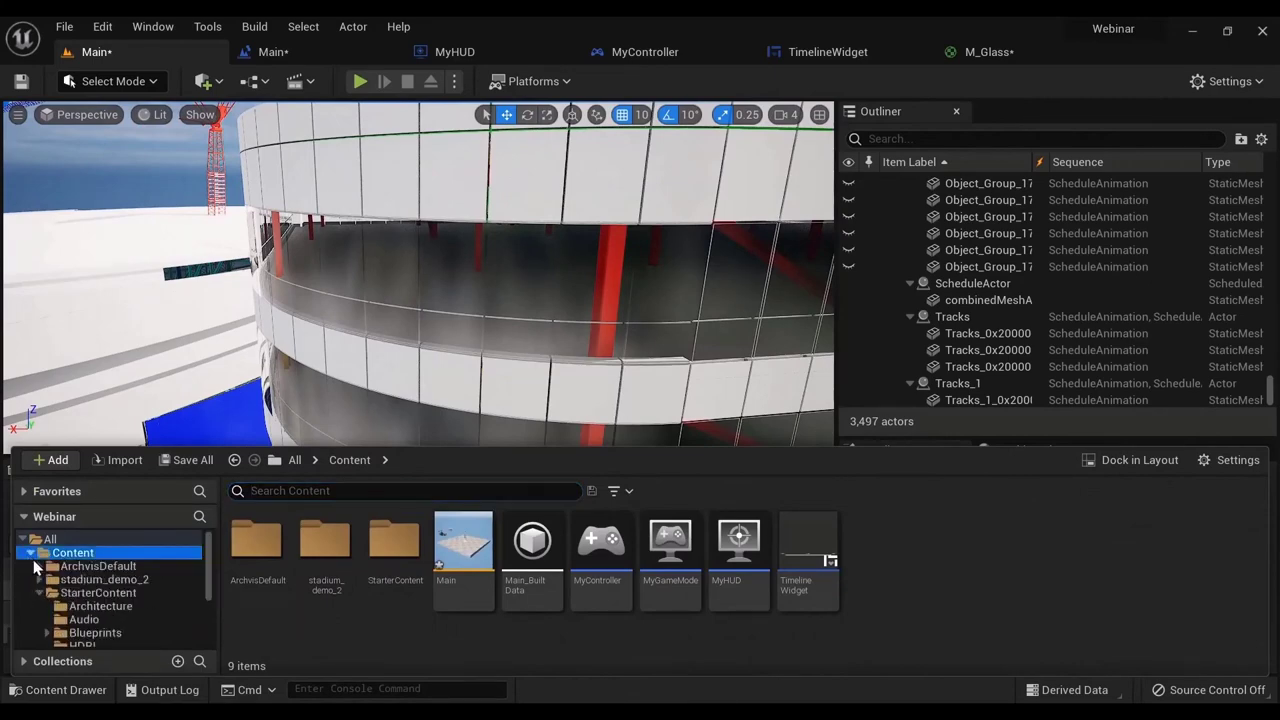
{"action": "scroll", "coordinate": [95, 637], "scroll_direction": "down", "scroll_amount": 4}
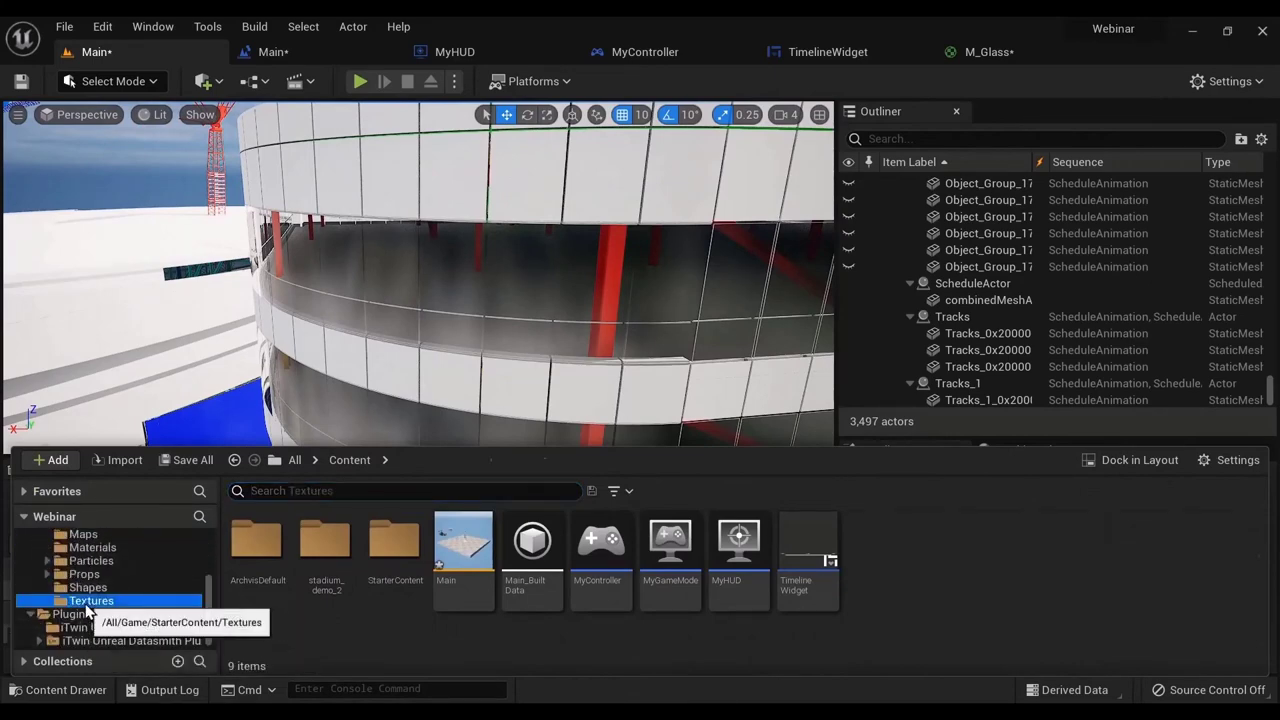
{"action": "left_click", "coordinate": [91, 600]}
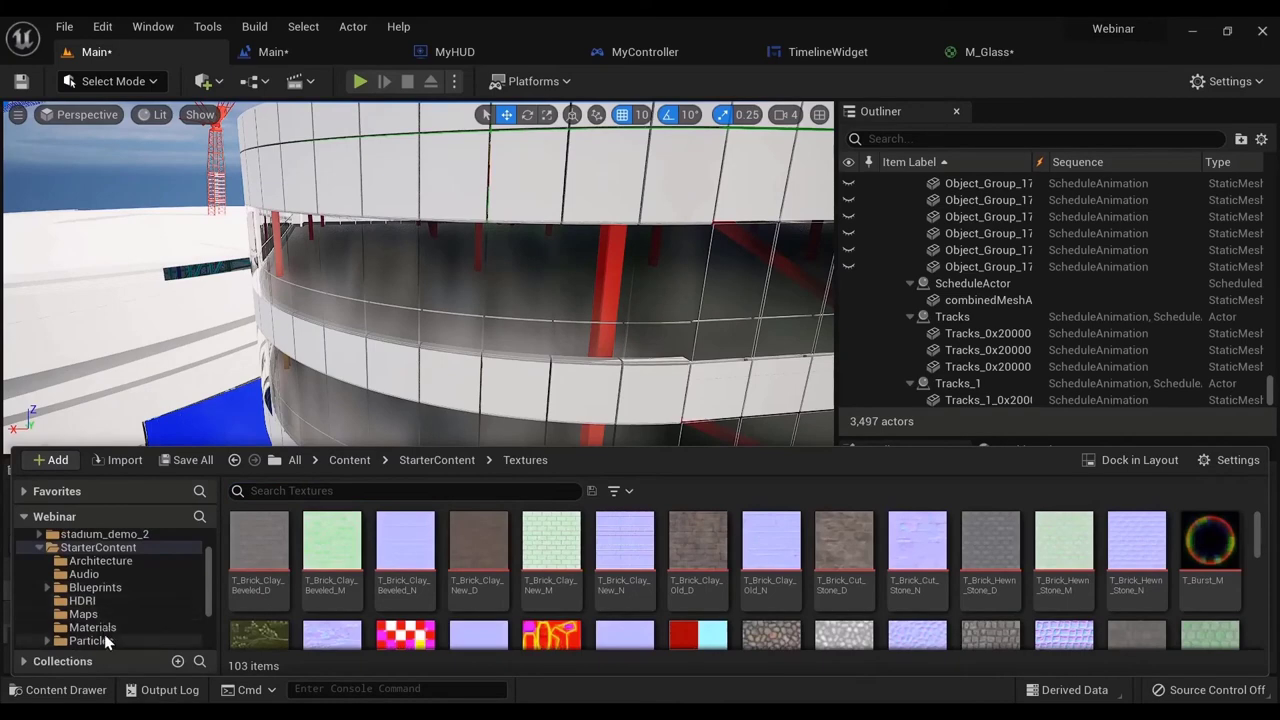
{"action": "left_click", "coordinate": [100, 628]}
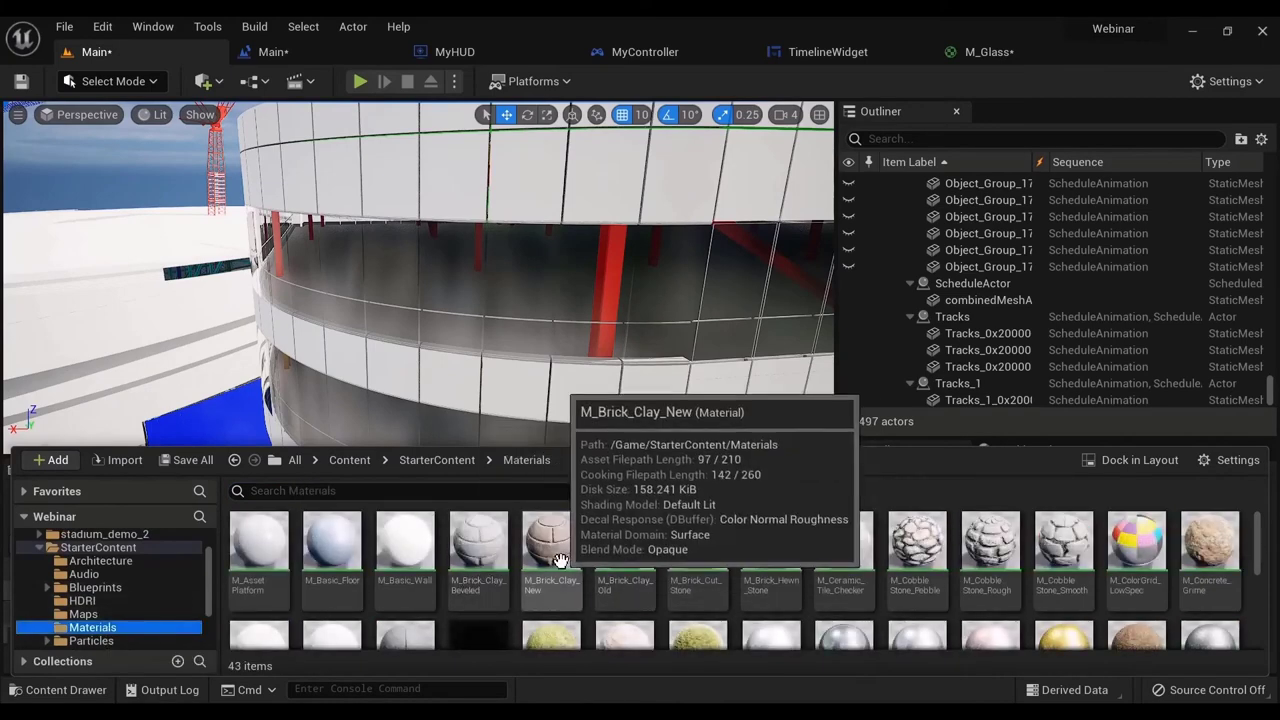
{"action": "left_click_drag", "start_coordinate": [555, 550], "coordinate": [540, 203]}
{"action": "left_click", "coordinate": [980, 568]}
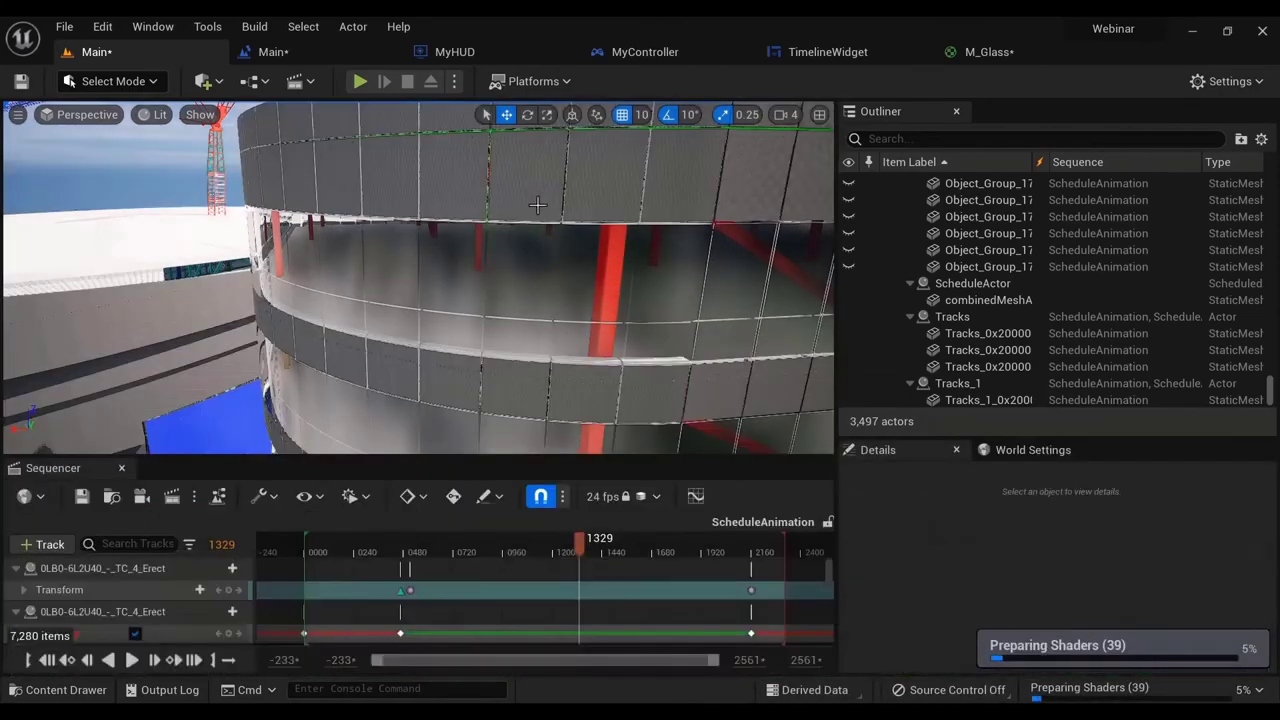
- Examine the brick material across the curved building, the stadium and the surrounding site from several viewpoints
{"action": "right_click_drag", "start_coordinate": [540, 203], "coordinate": [610, 200]}
{"action": "right_click_drag", "start_coordinate": [485, 222], "coordinate": [477, 224]}
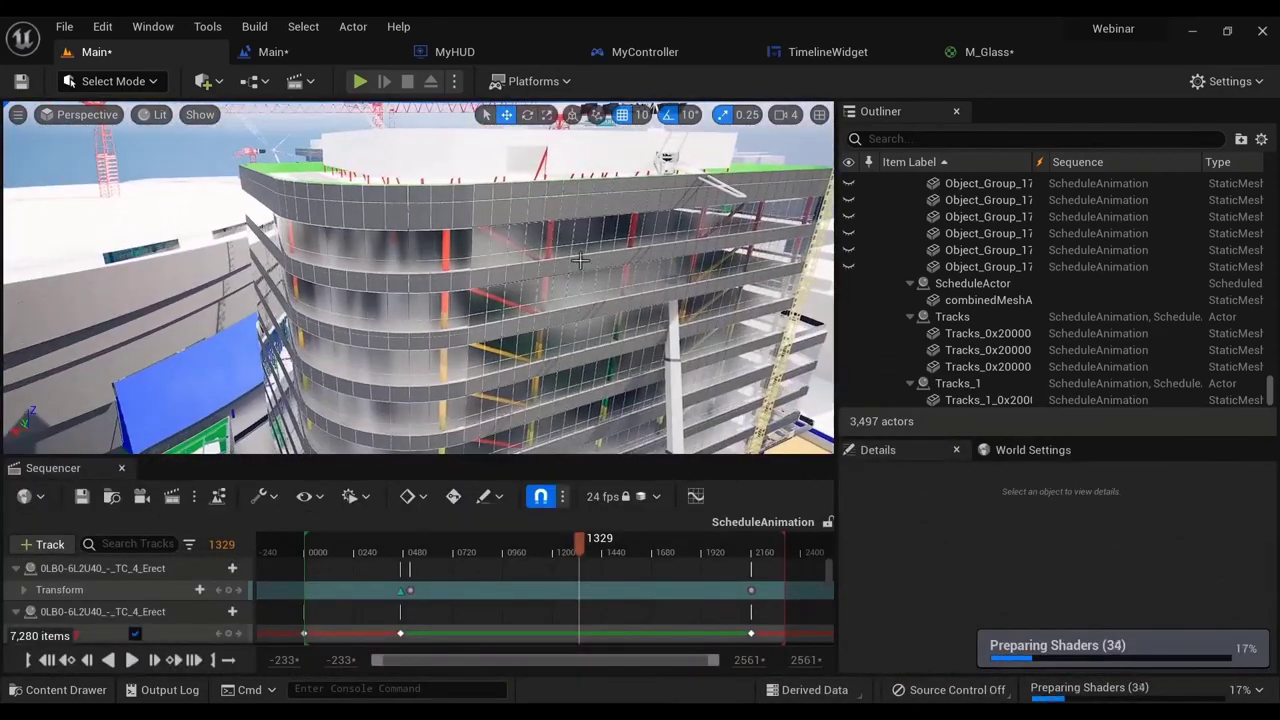
{"action": "right_click_drag", "start_coordinate": [574, 320], "coordinate": [412, 163]}
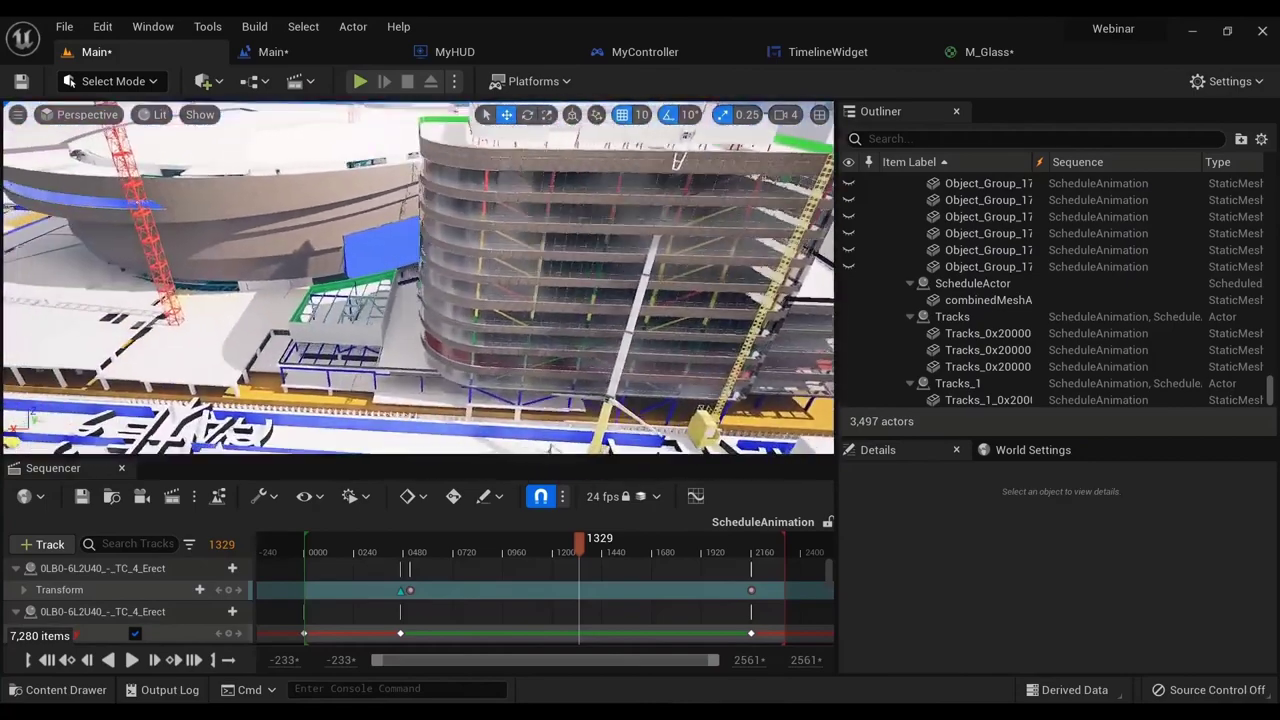
{"action": "right_click_drag", "start_coordinate": [418, 277], "coordinate": [428, 250]}
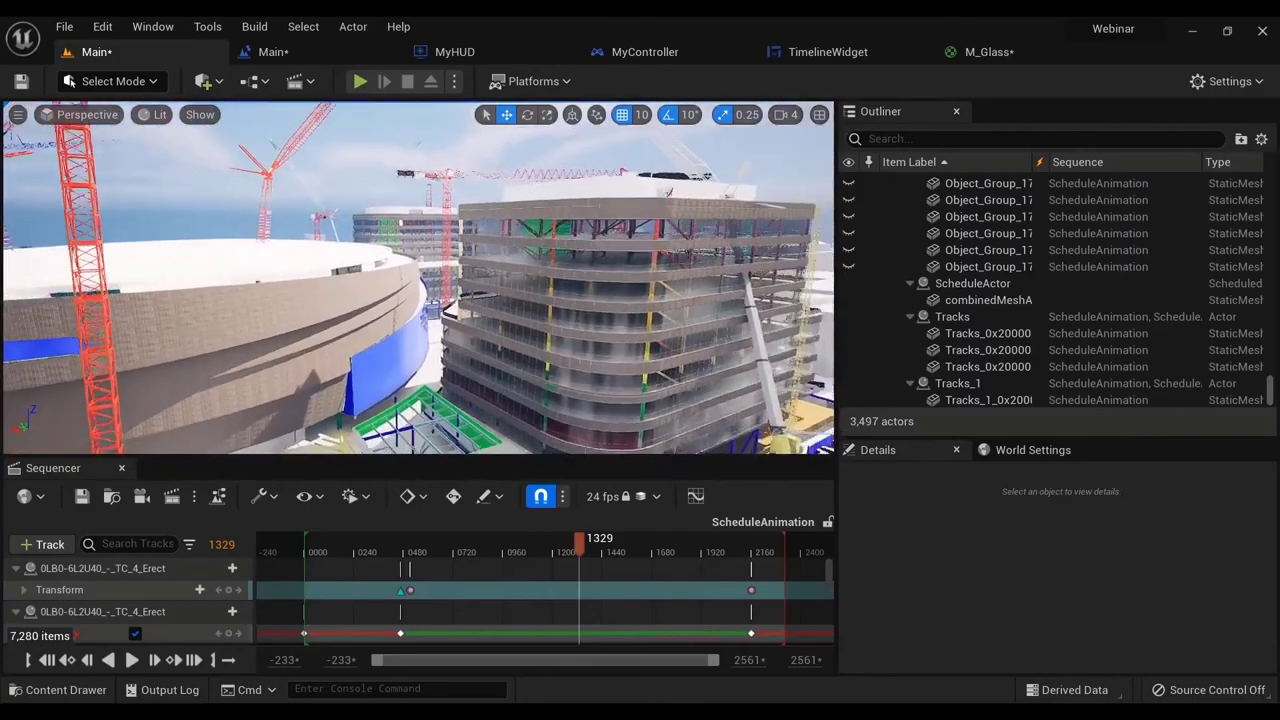
{"action": "right_click_drag", "start_coordinate": [388, 176], "coordinate": [424, 206]}
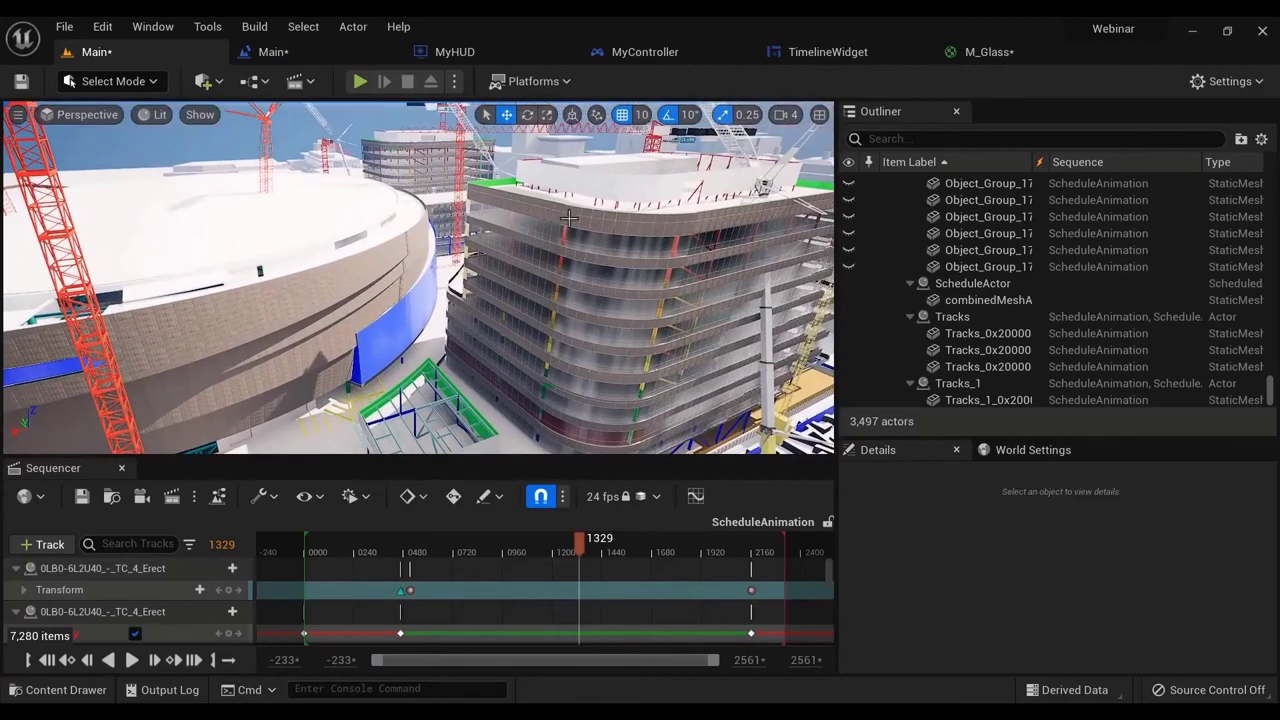
{"action": "right_click_drag", "start_coordinate": [361, 263], "coordinate": [401, 133]}
{"action": "right_click_drag", "start_coordinate": [401, 277], "coordinate": [590, 275]}
{"action": "right_click_drag", "start_coordinate": [402, 305], "coordinate": [418, 289]}
{"action": "right_click_drag", "start_coordinate": [366, 232], "coordinate": [241, 300]}
{"action": "right_click_drag", "start_coordinate": [320, 288], "coordinate": [343, 275]}
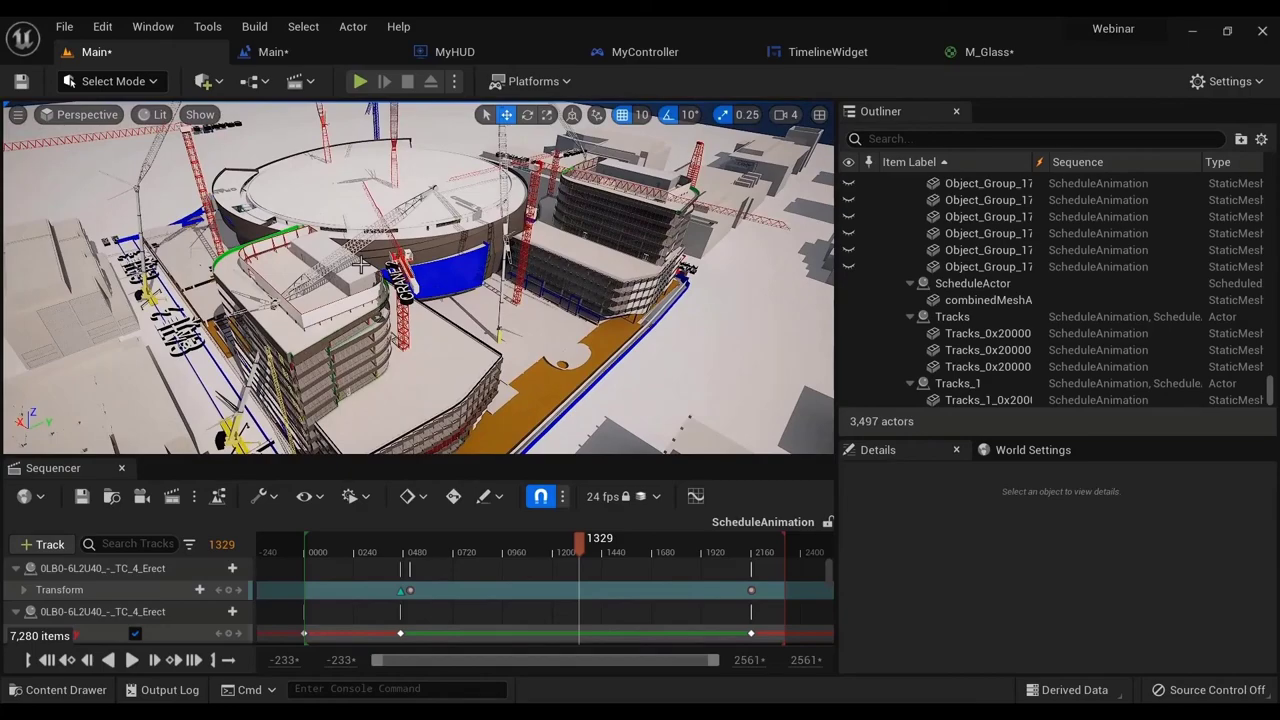
{"action": "mouse_move", "coordinate": [361, 265]}
{"action": "right_mouse_down"}
{"action": "mouse_move", "coordinate": [374, 275]}
{"action": "mouse_move", "coordinate": [366, 255]}
{"action": "right_mouse_up"}
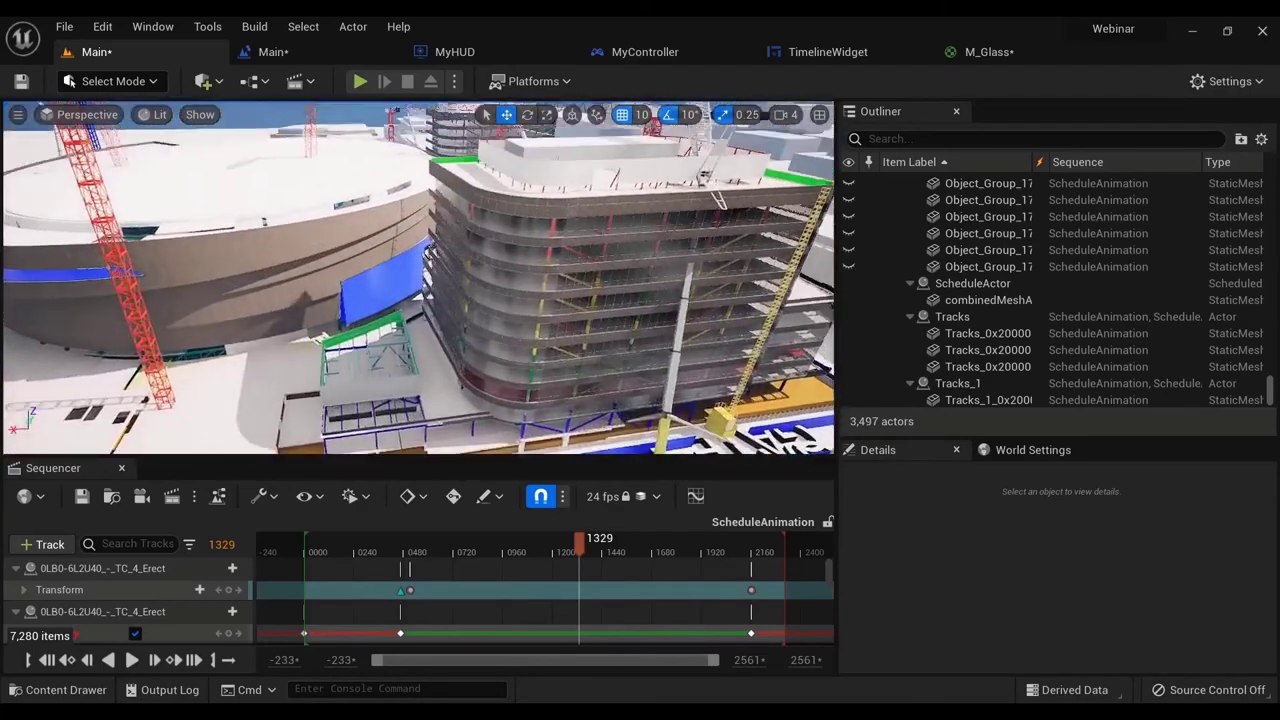